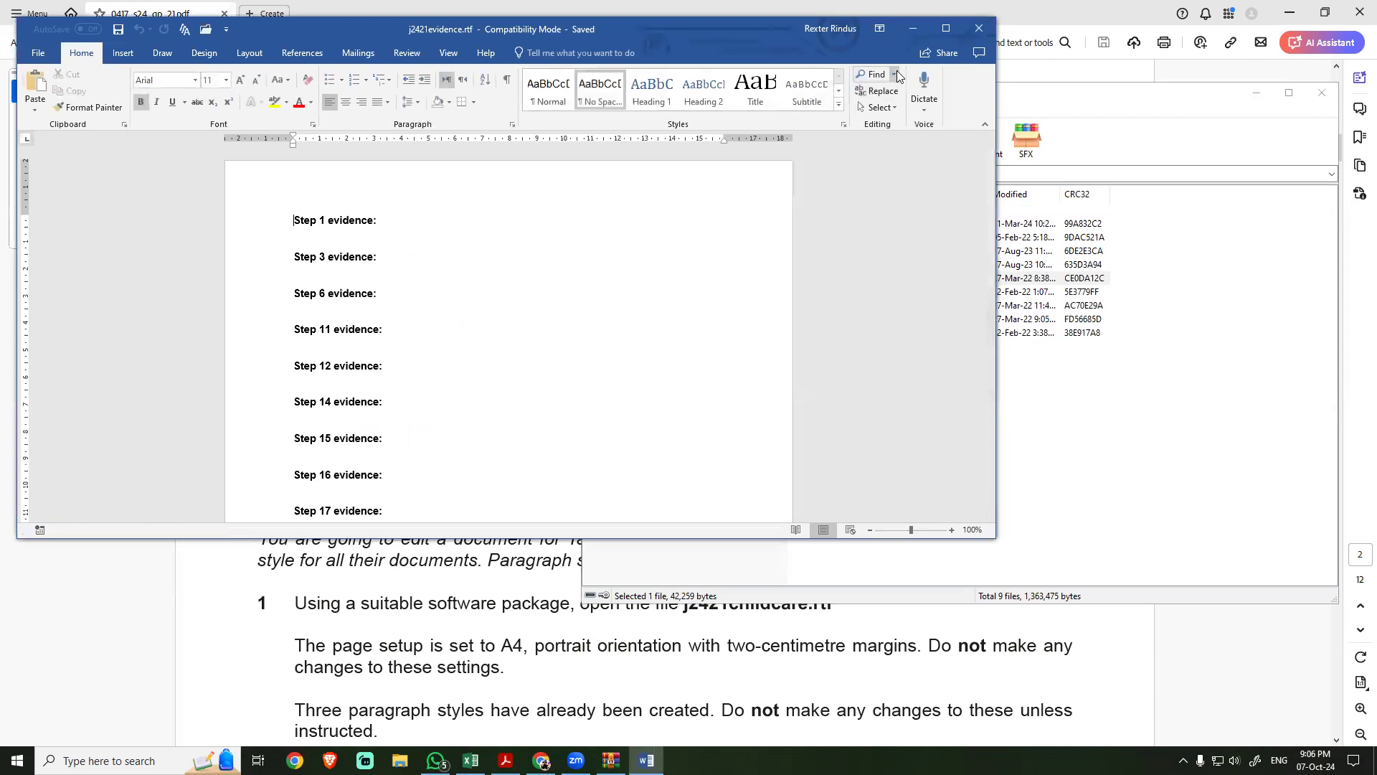
Step: Maximize the evidence document and look over its list of step evidence headings
click(944, 28)
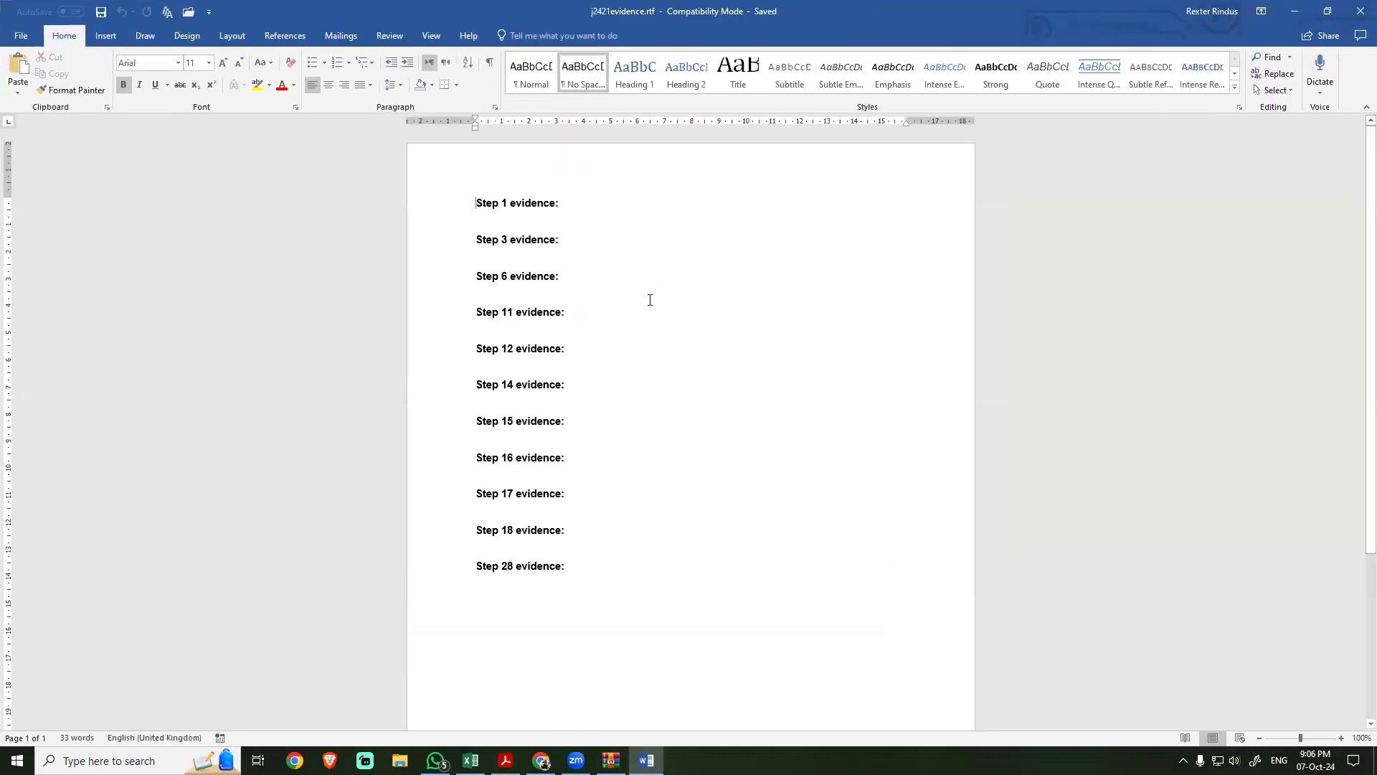
drag(495, 209, 571, 496)
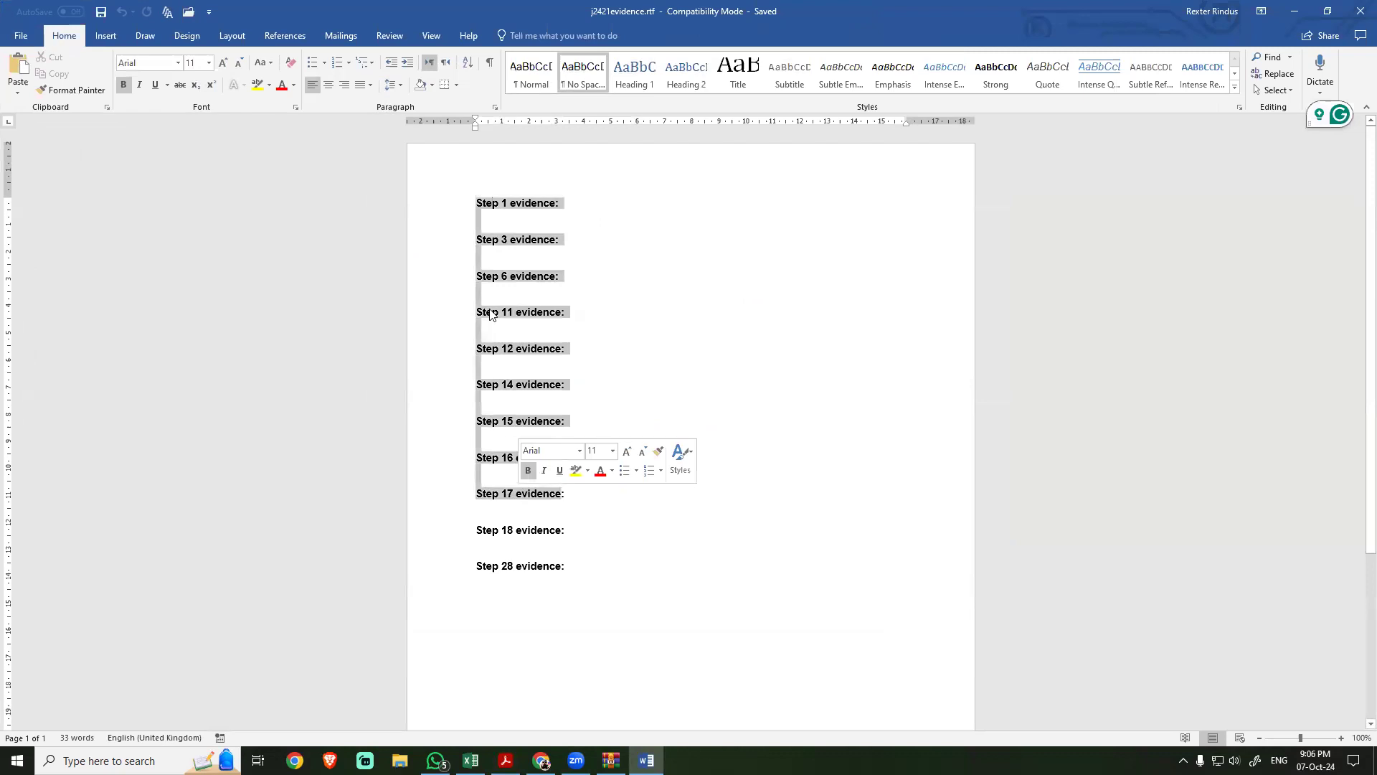
click(500, 205)
click(506, 249)
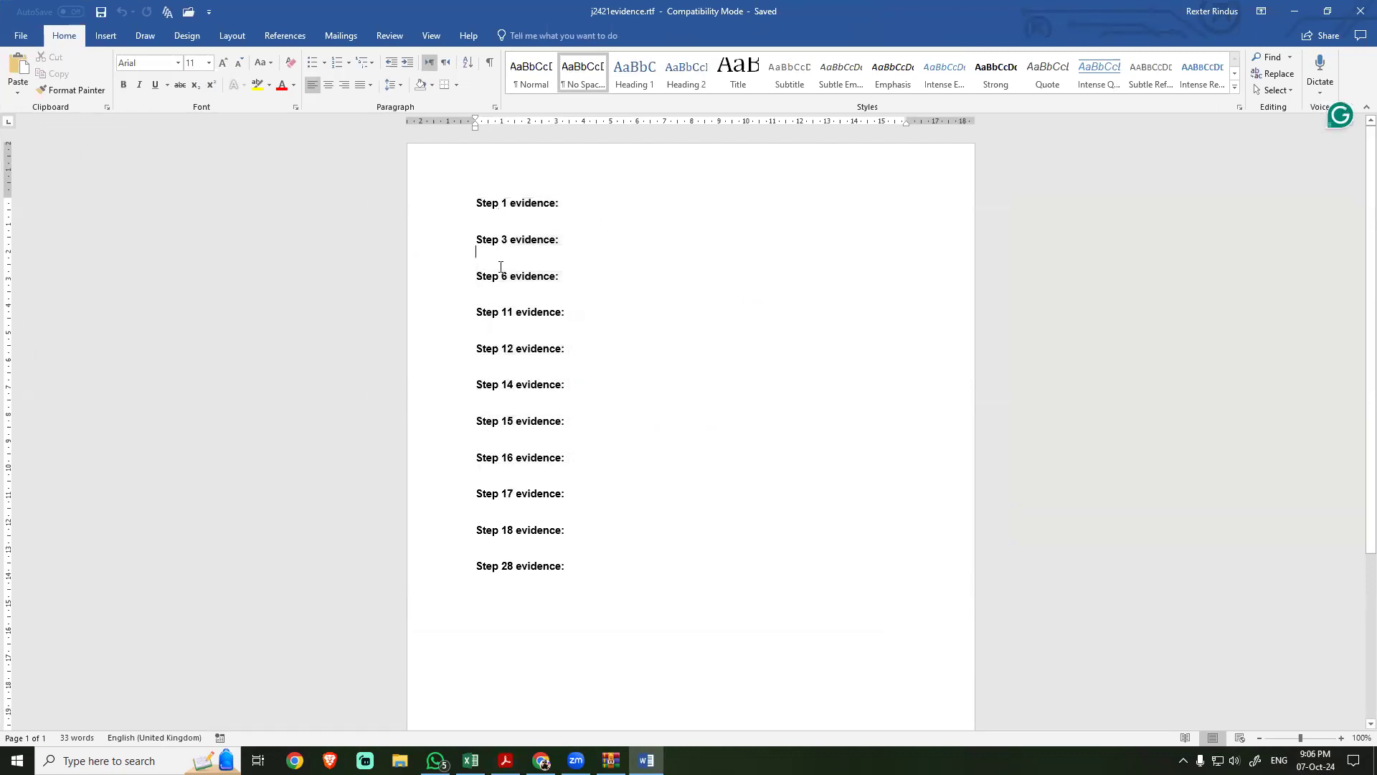
click(496, 204)
Step: Copy "your name, centre number and candidate number" from Task 1 of the exam PDF into the evidence document's page header in Word
click(507, 760)
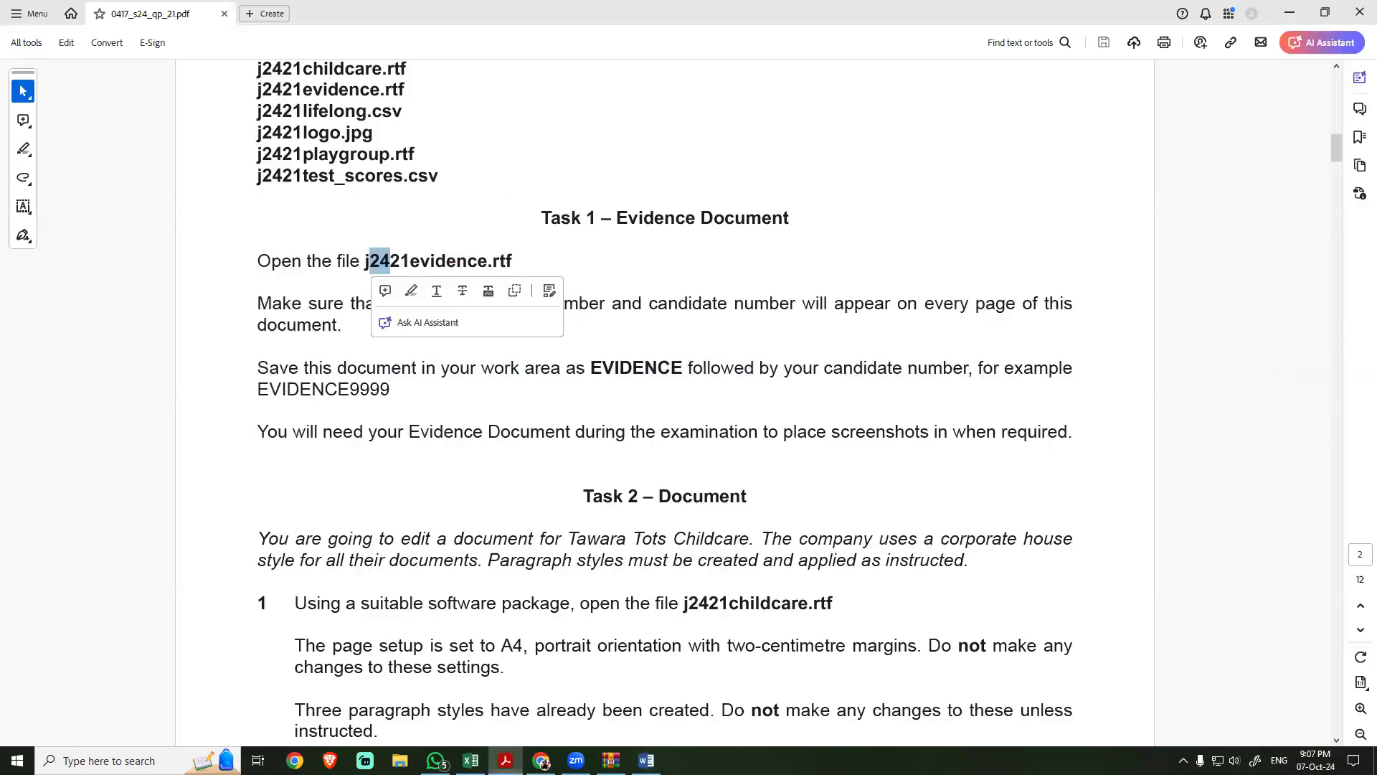
click(435, 454)
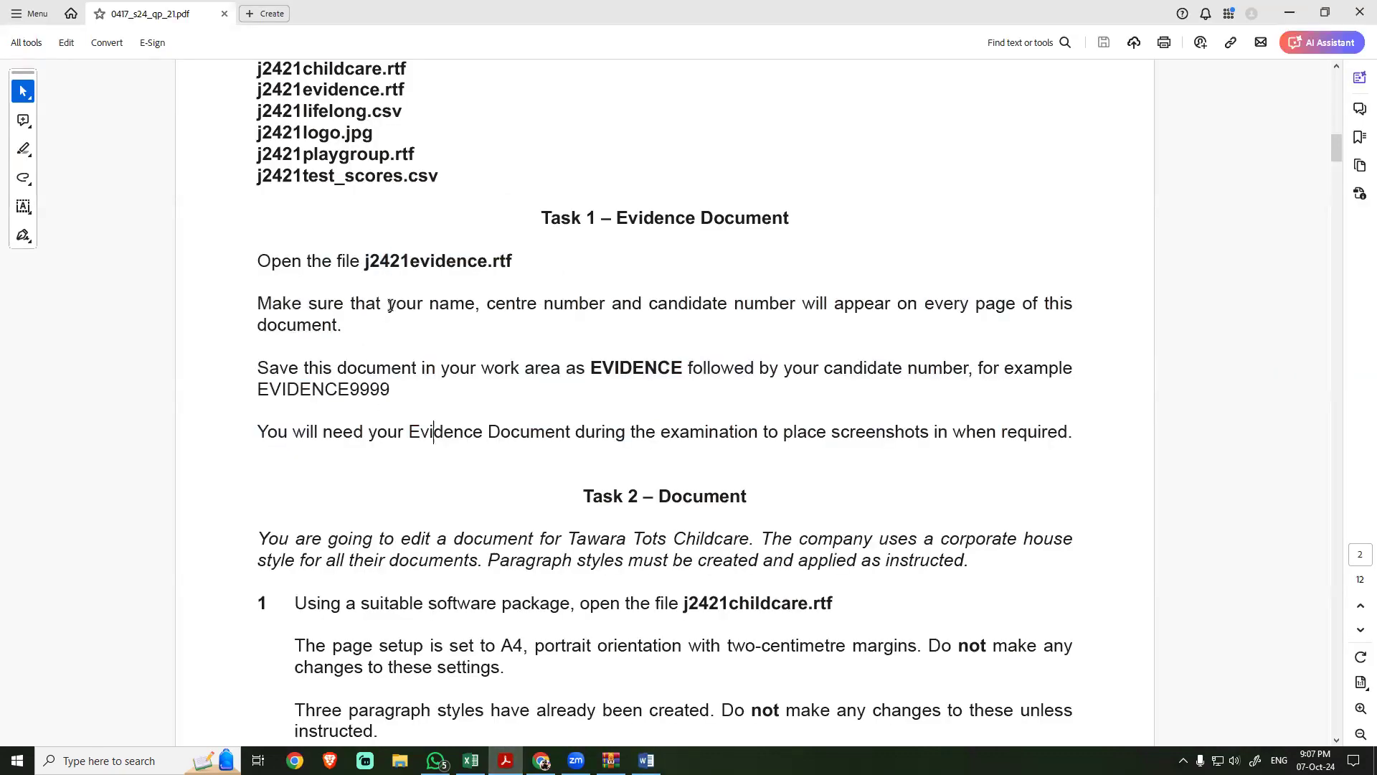
drag(388, 305, 795, 303)
key(ctrl+c)
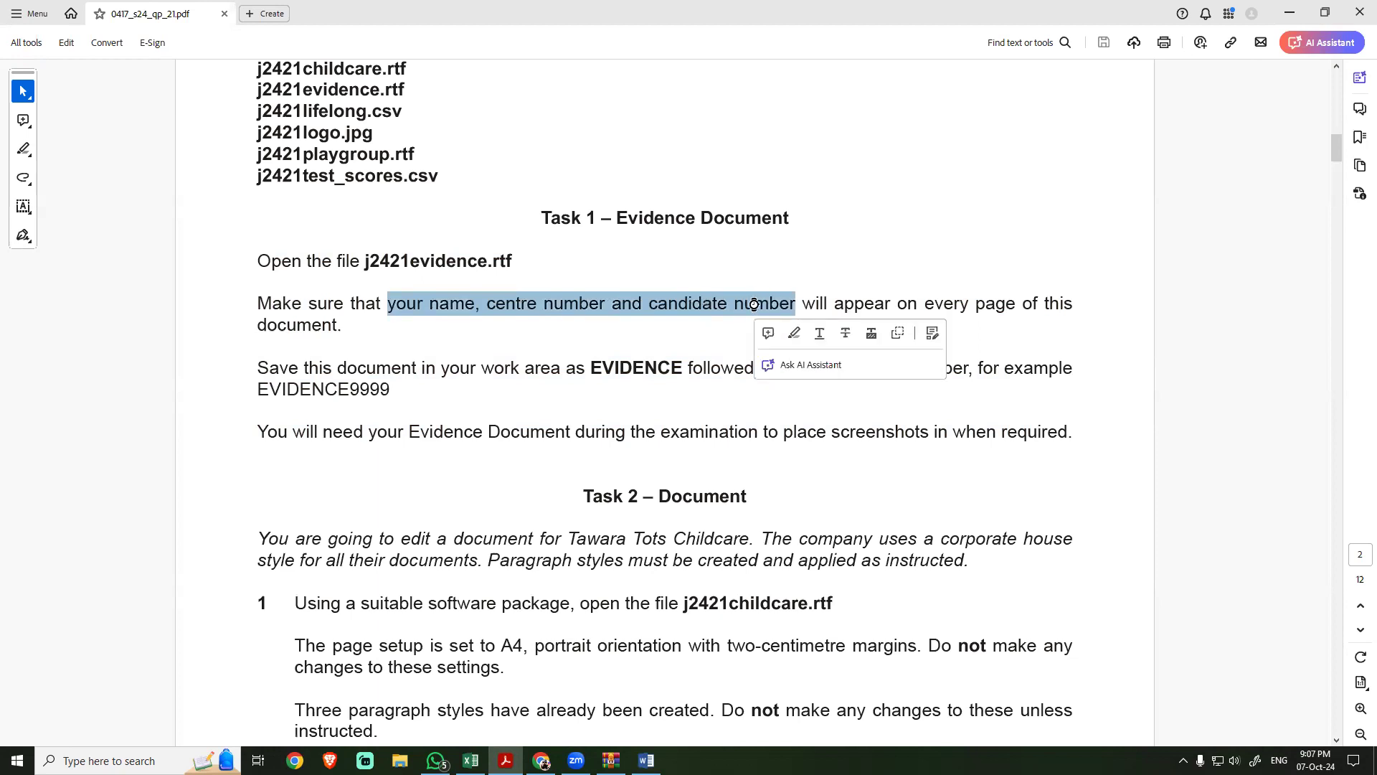
click(509, 319)
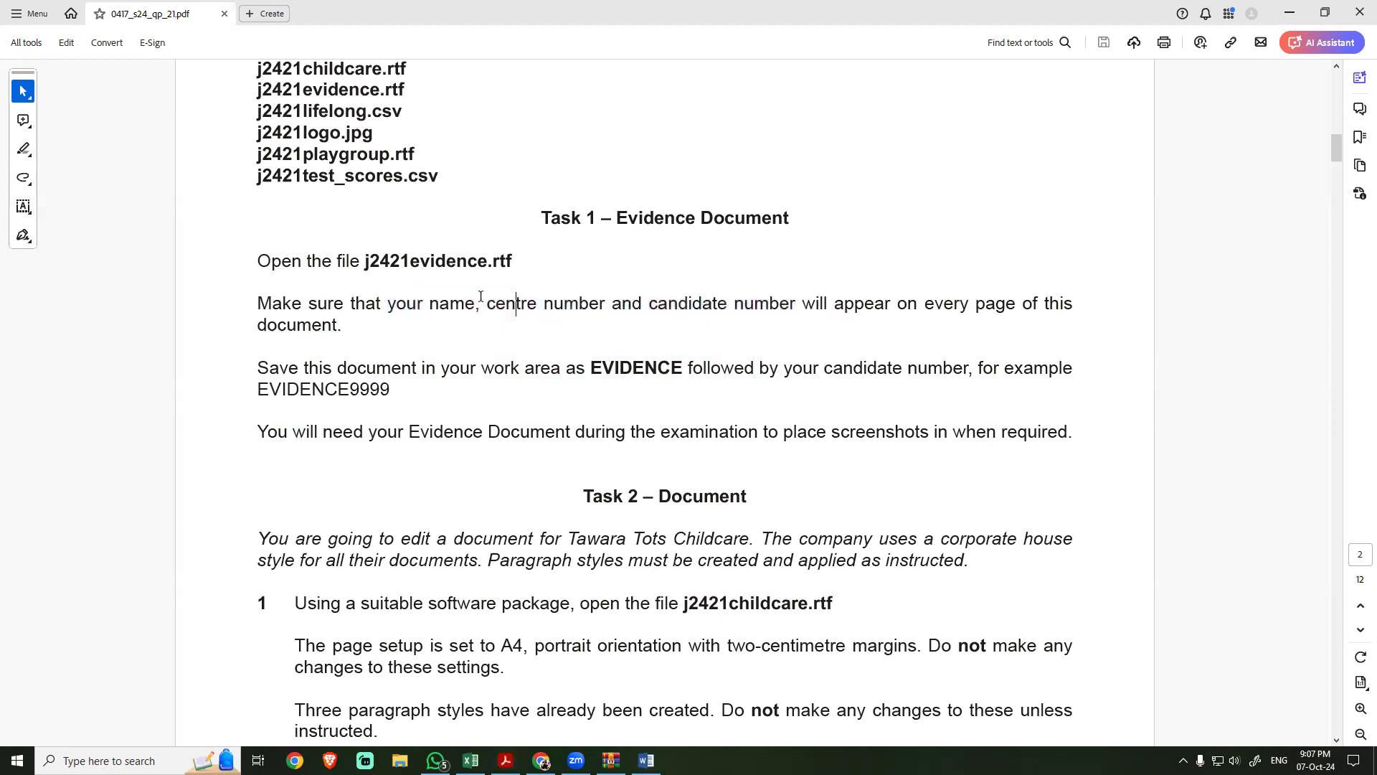
click(645, 760)
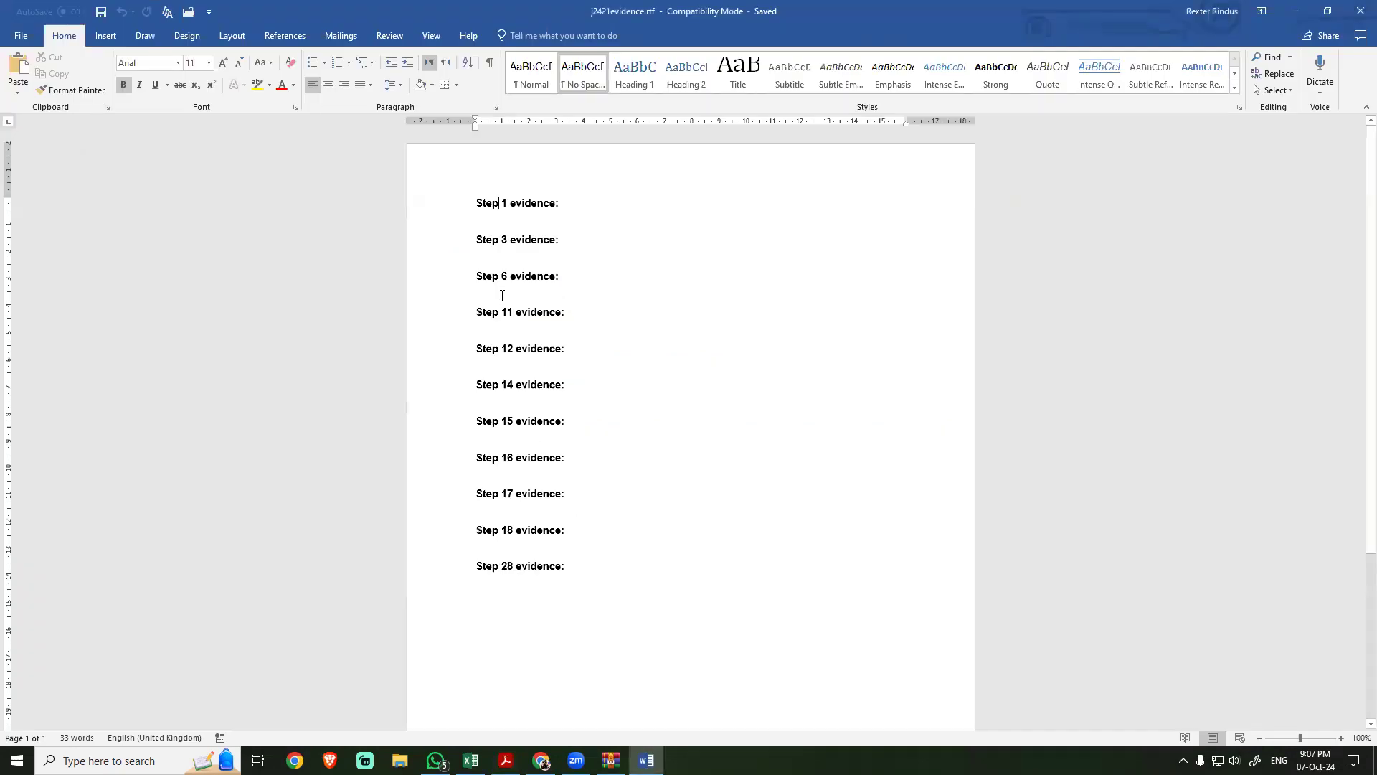
double_click(479, 159)
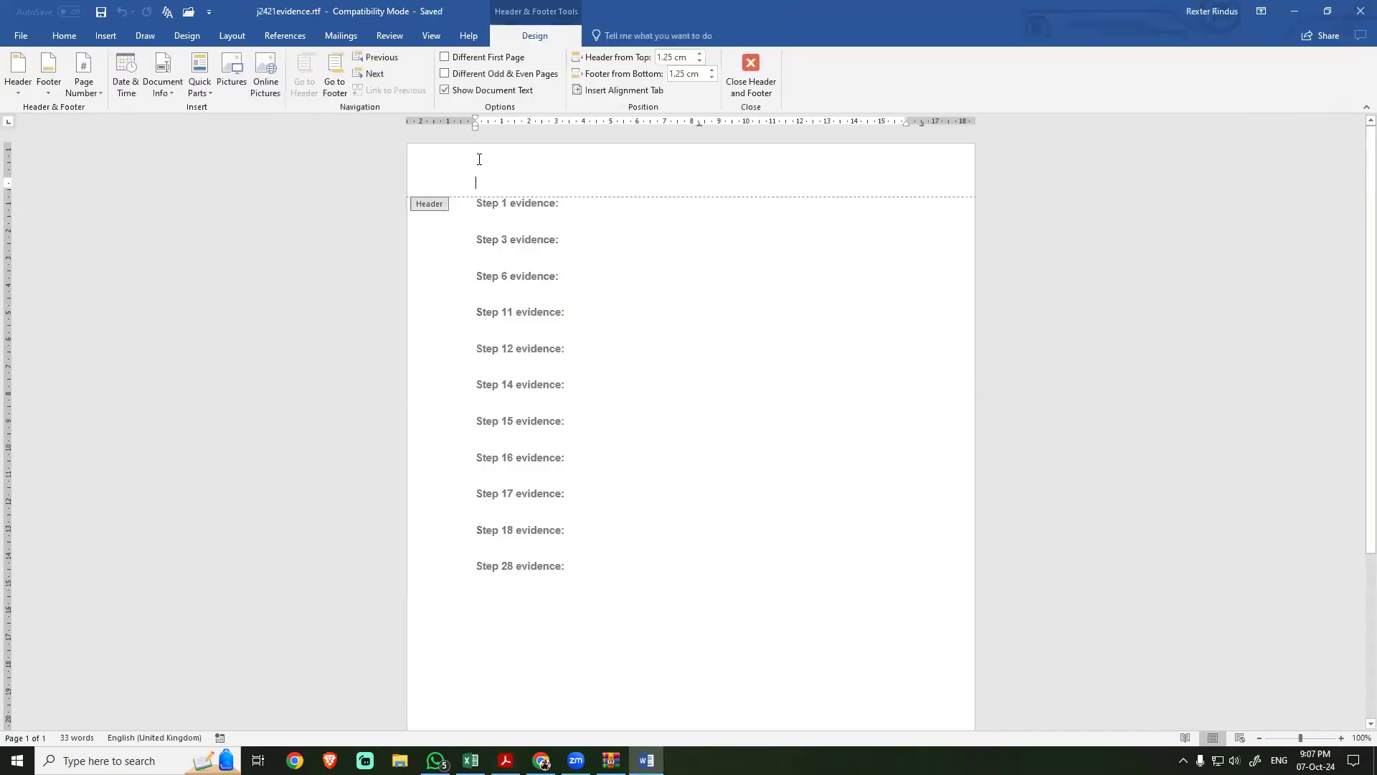
key(ctrl+v)
click(751, 72)
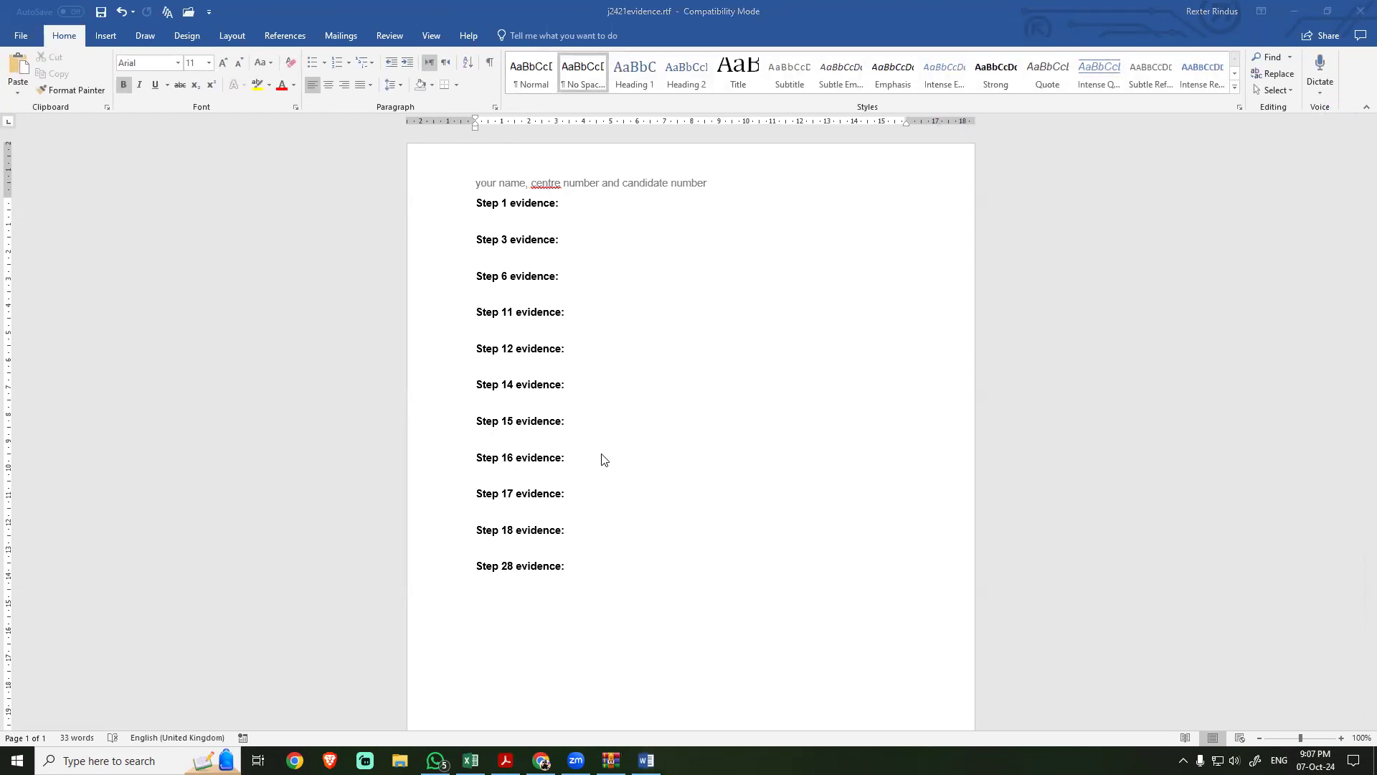
Step: Switch back to the exam PDF, read the Task 1 saving instruction and copy the example file name EVIDENCE9999
key(alt+Tab)
key(alt+Tab)
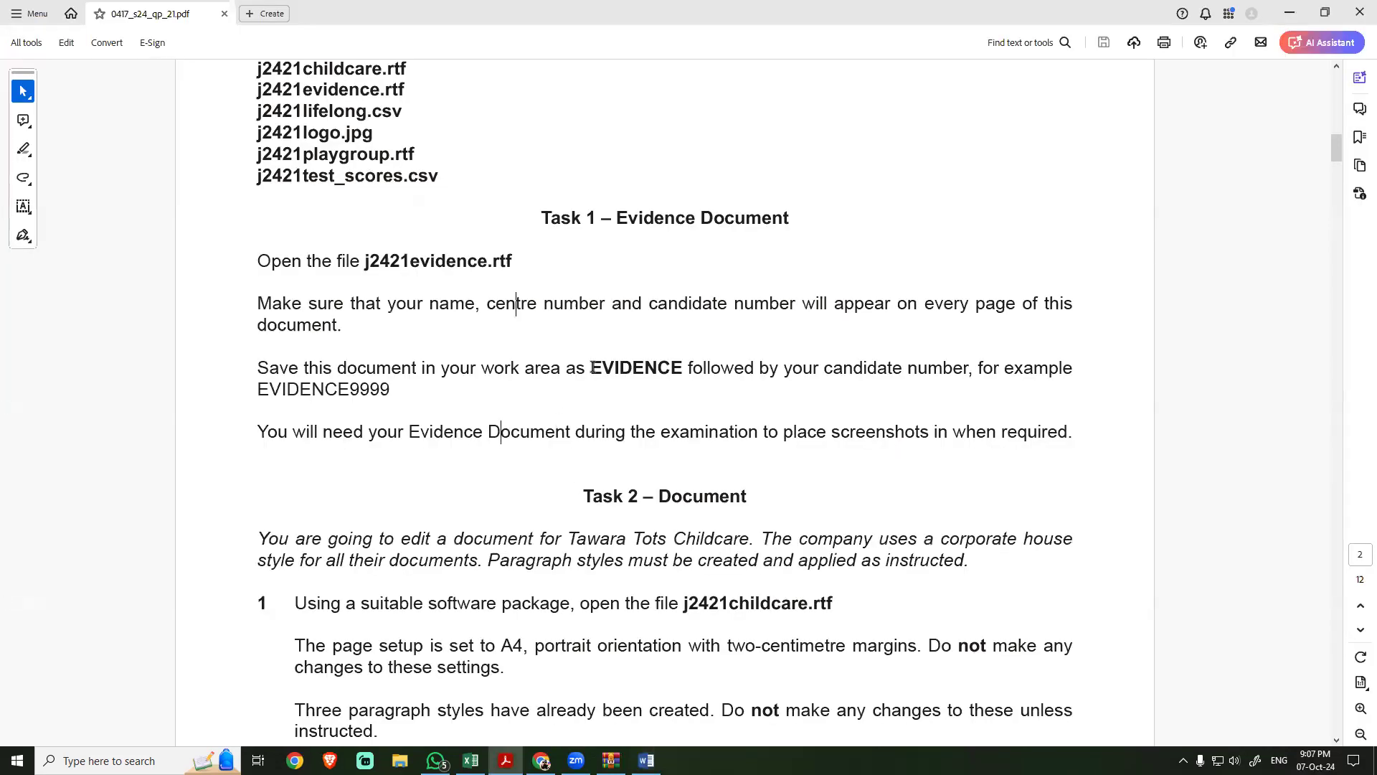
drag(591, 367, 678, 368)
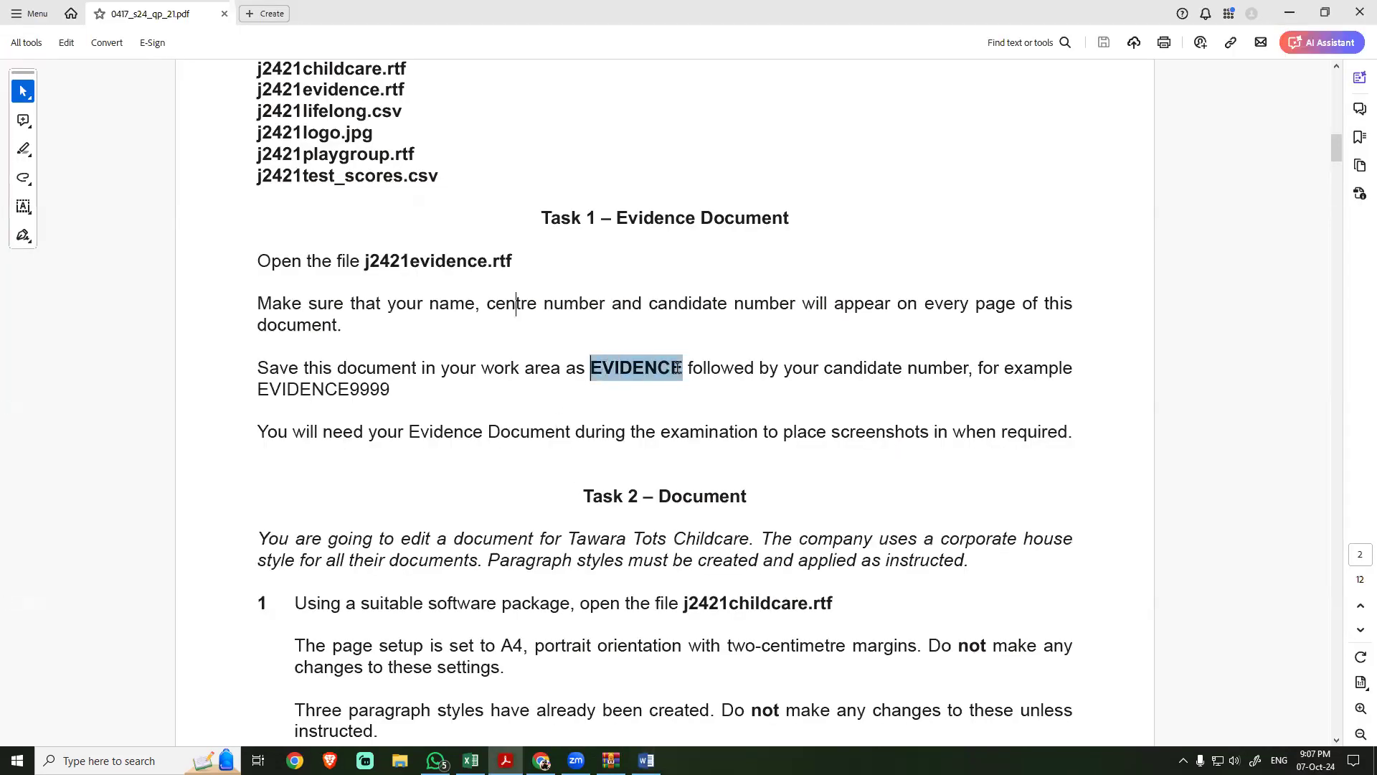
drag(825, 367, 970, 368)
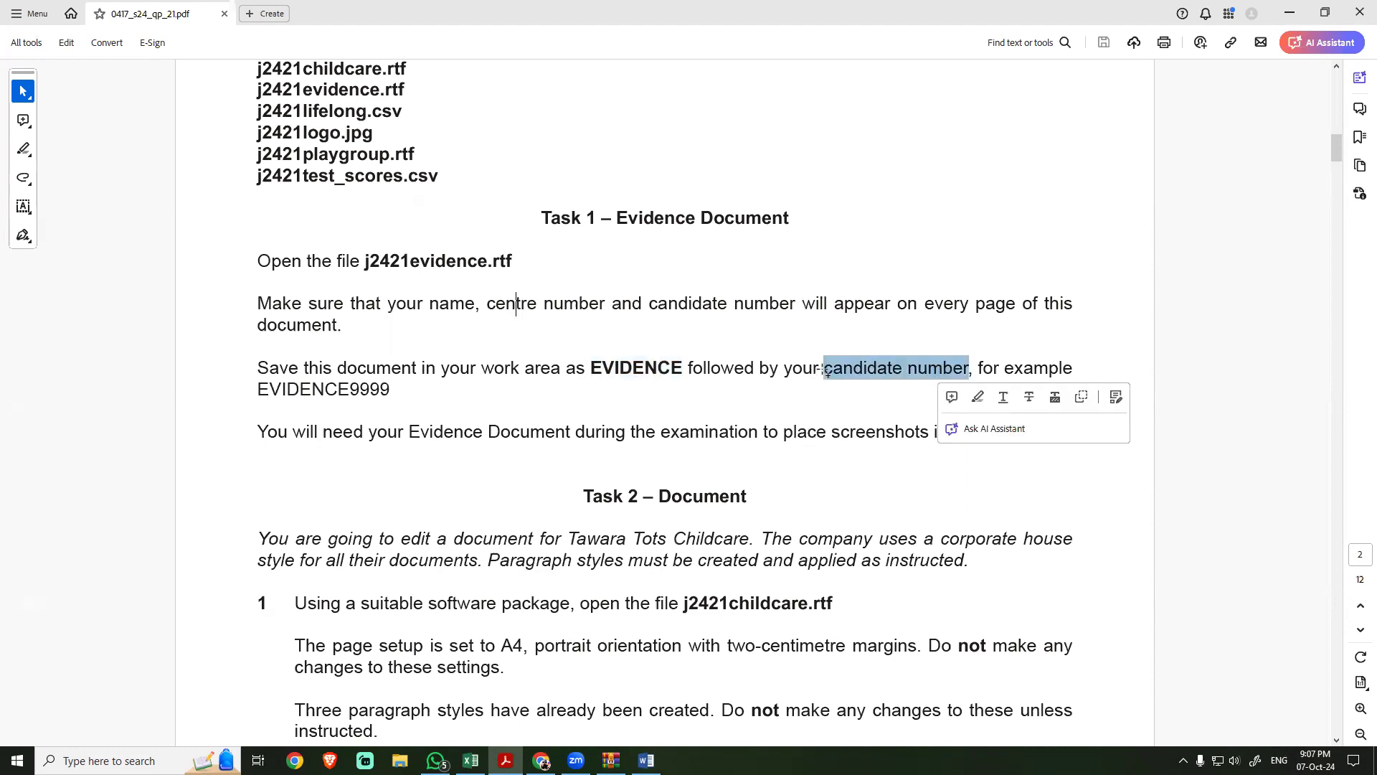
drag(793, 371, 803, 372)
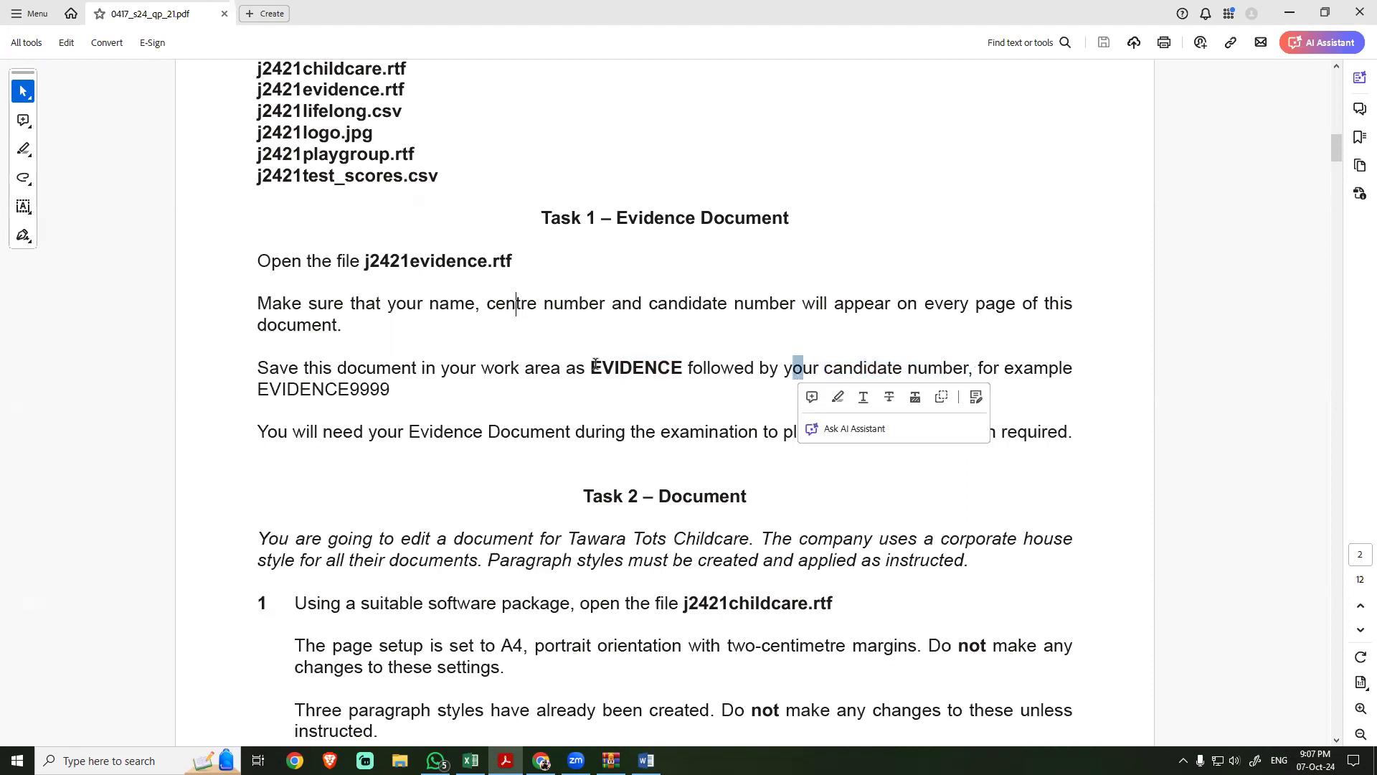
click(595, 365)
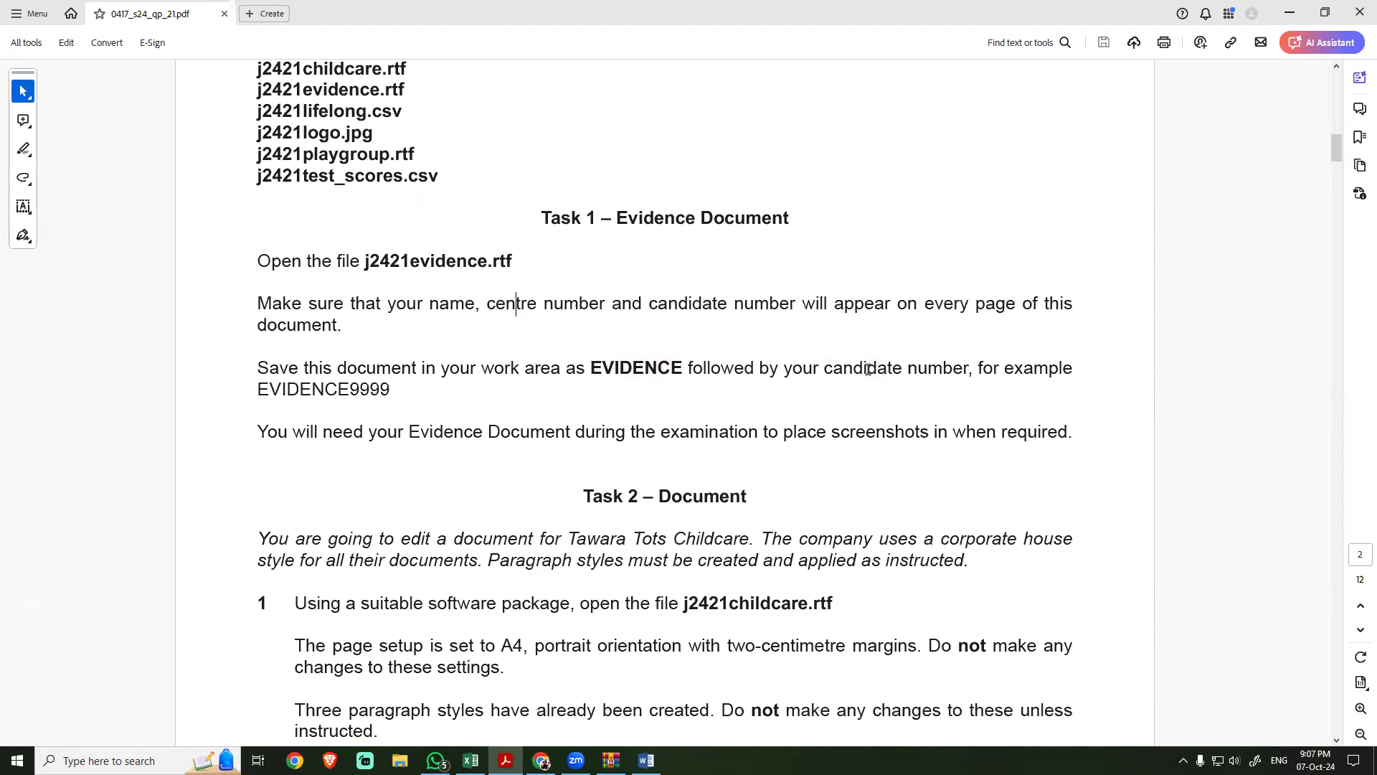
drag(603, 369, 590, 368)
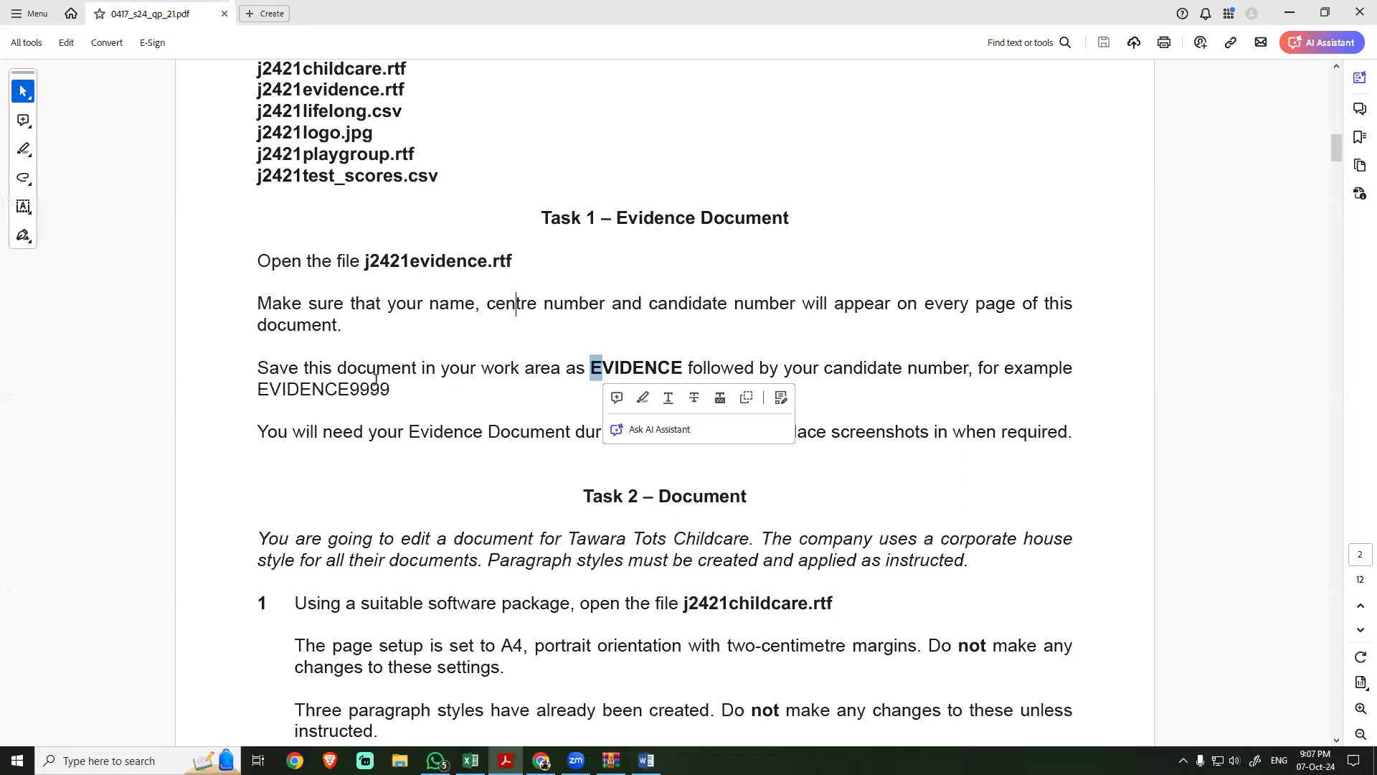
drag(387, 389, 260, 394)
key(ctrl+c)
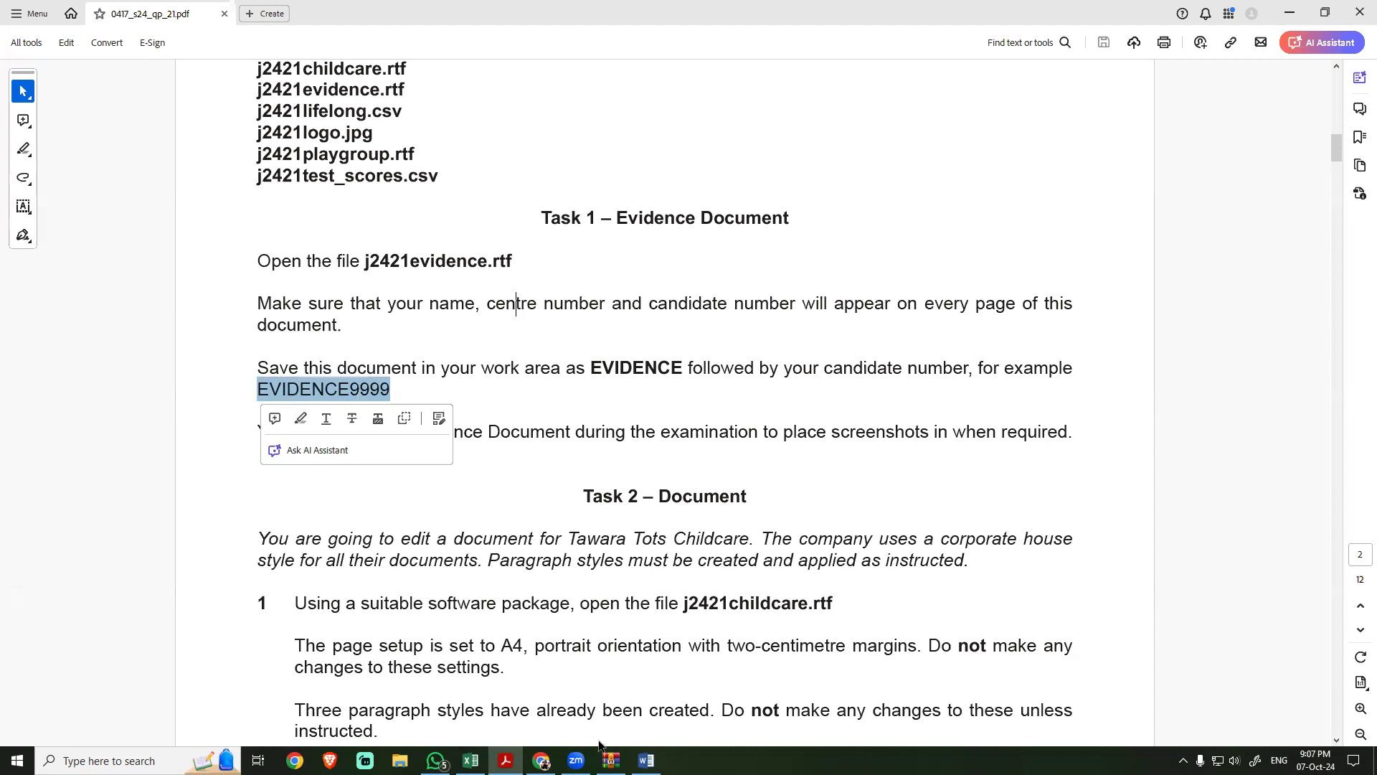
Step: Switch to Word and save the evidence document to the Desktop as EVIDENCE9999 in Word Document (*.docx) format
click(646, 760)
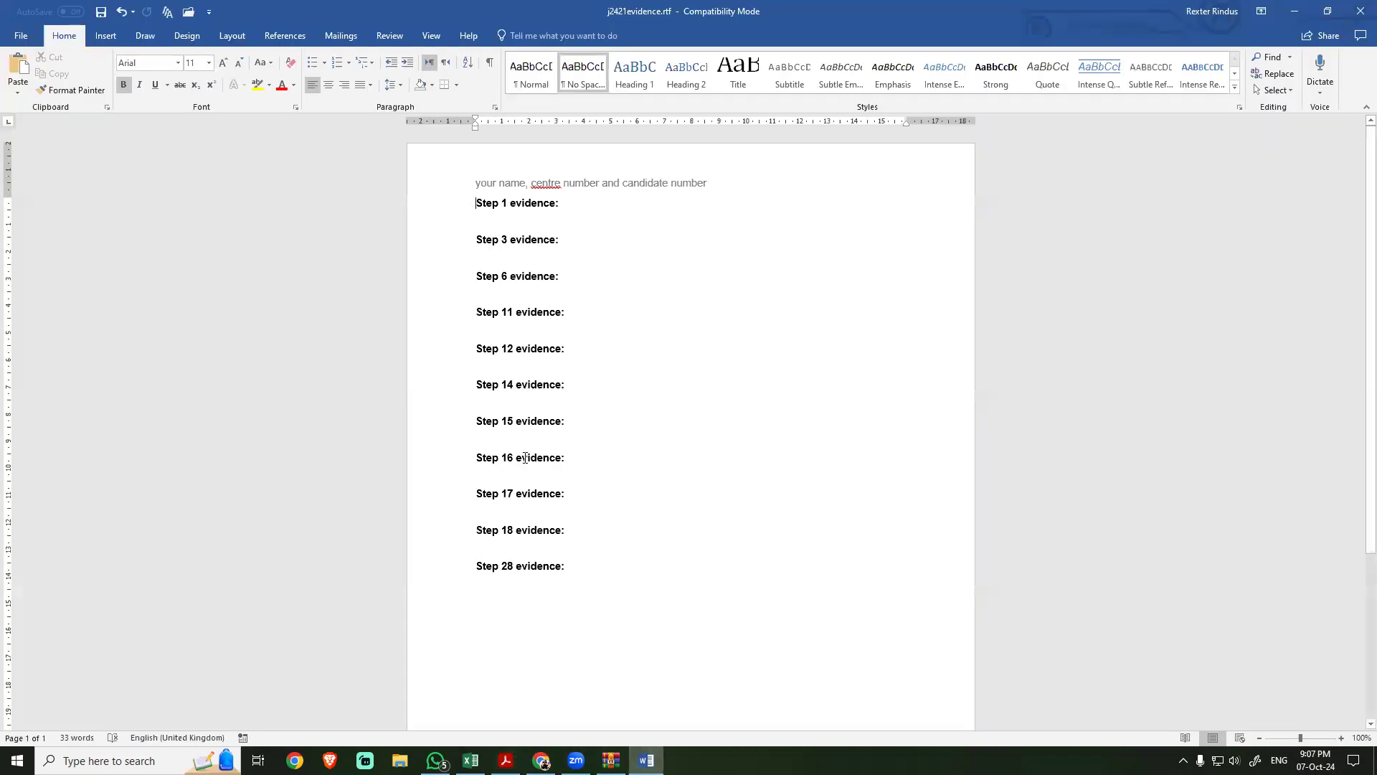
key(F12)
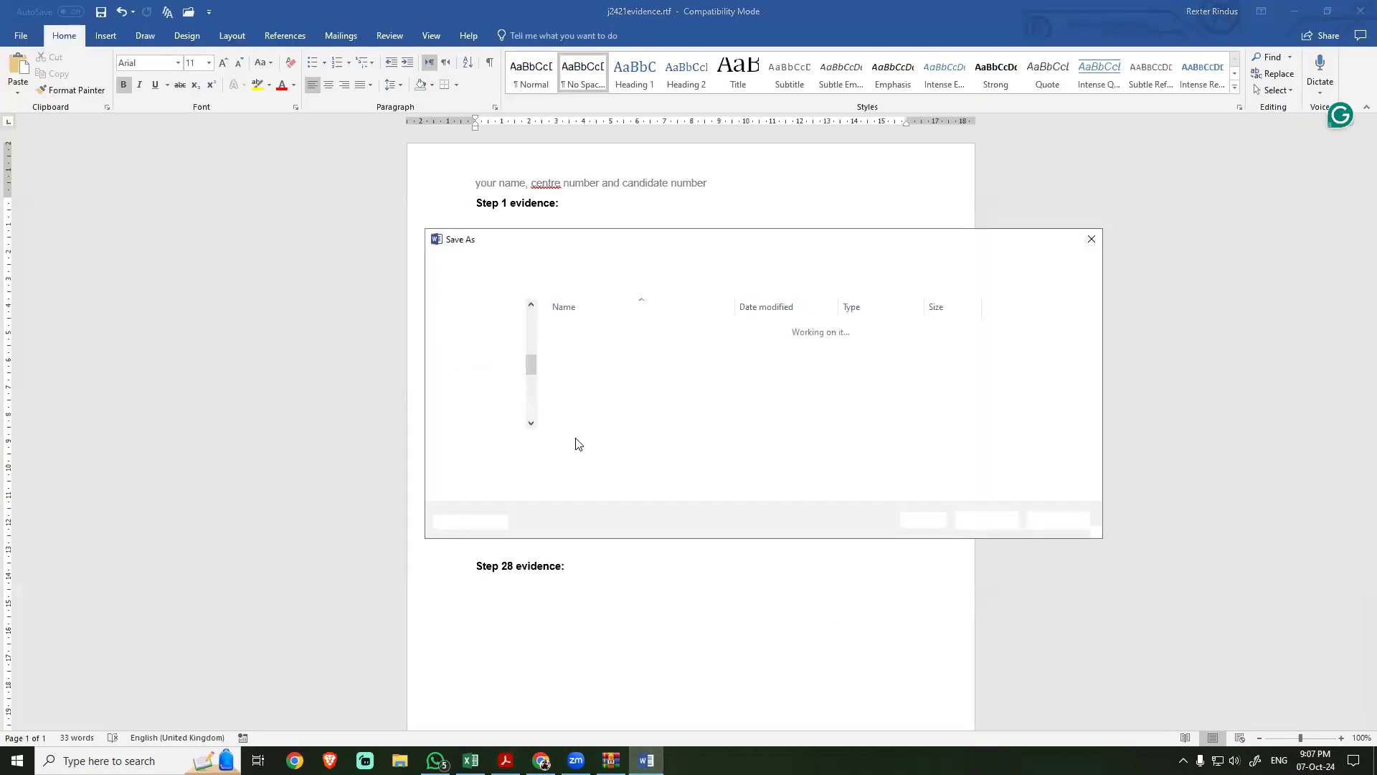
key(ctrl+v)
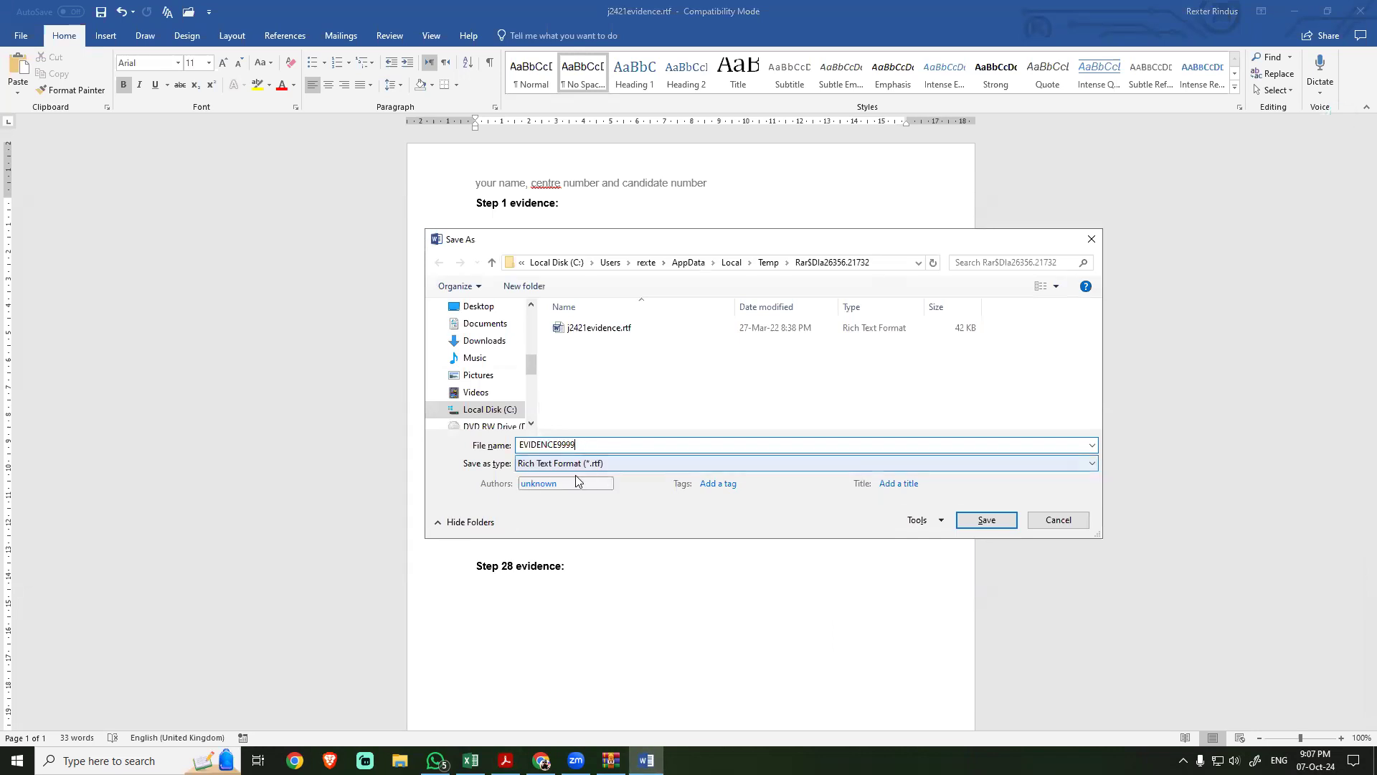
click(571, 470)
click(572, 477)
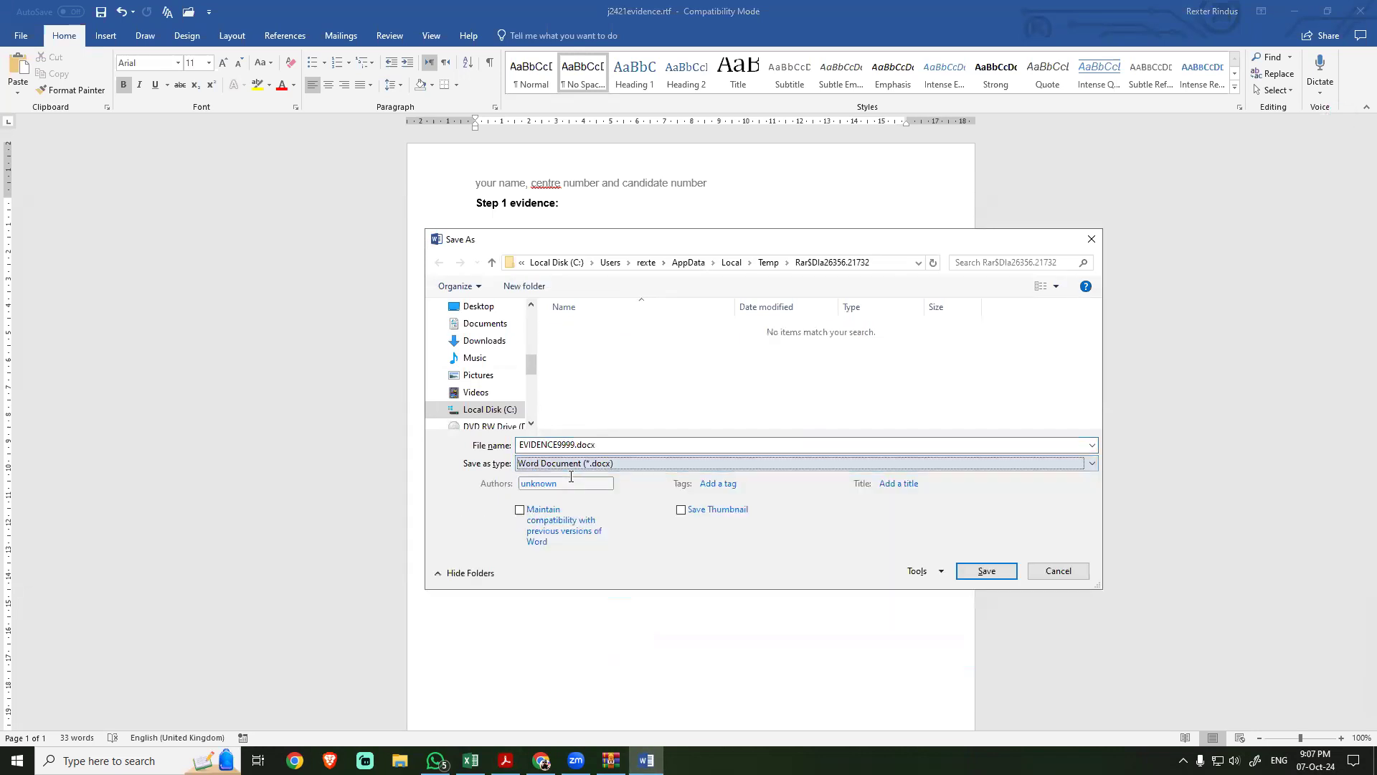
click(478, 306)
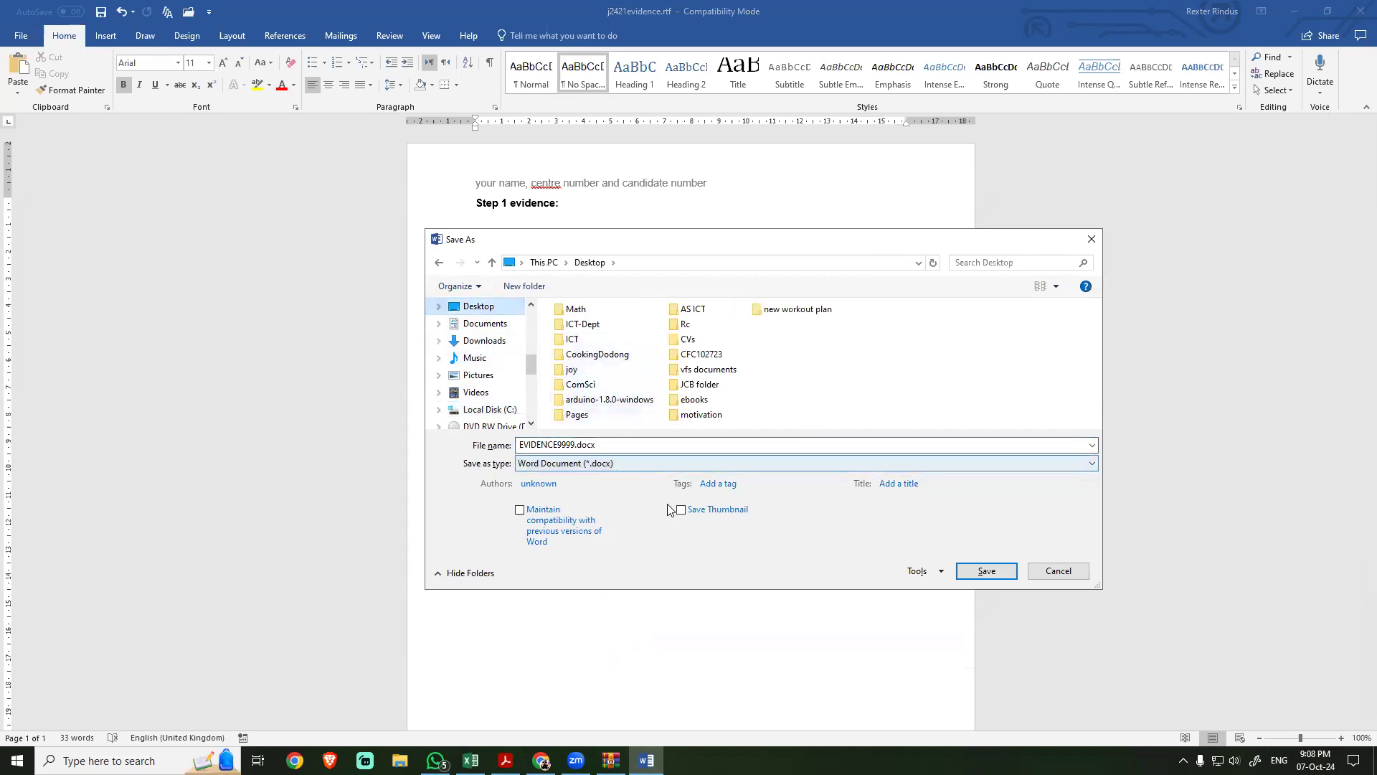
click(986, 572)
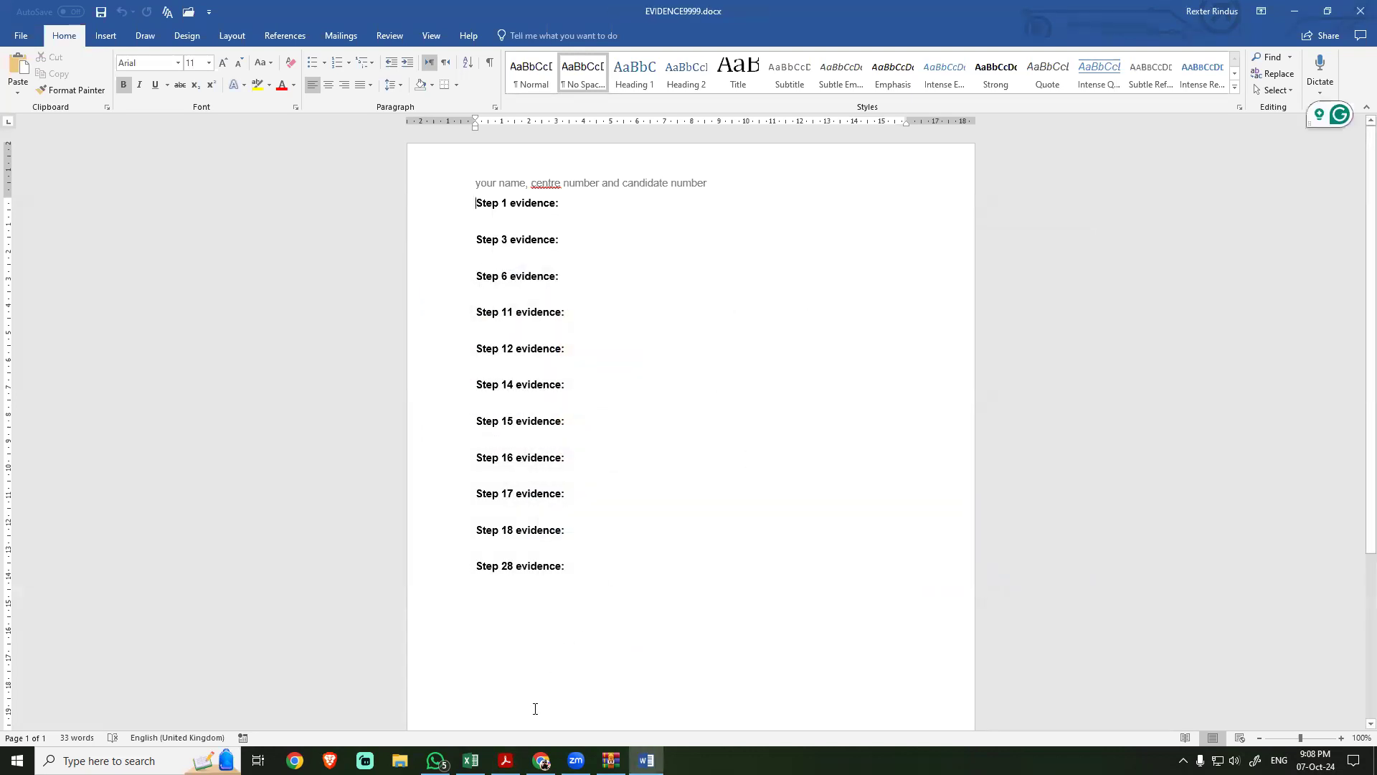
Step: Check step 1 of Task 2 in the exam PDF and open the required file j2421childcare.rtf from the WinRAR archive
click(505, 760)
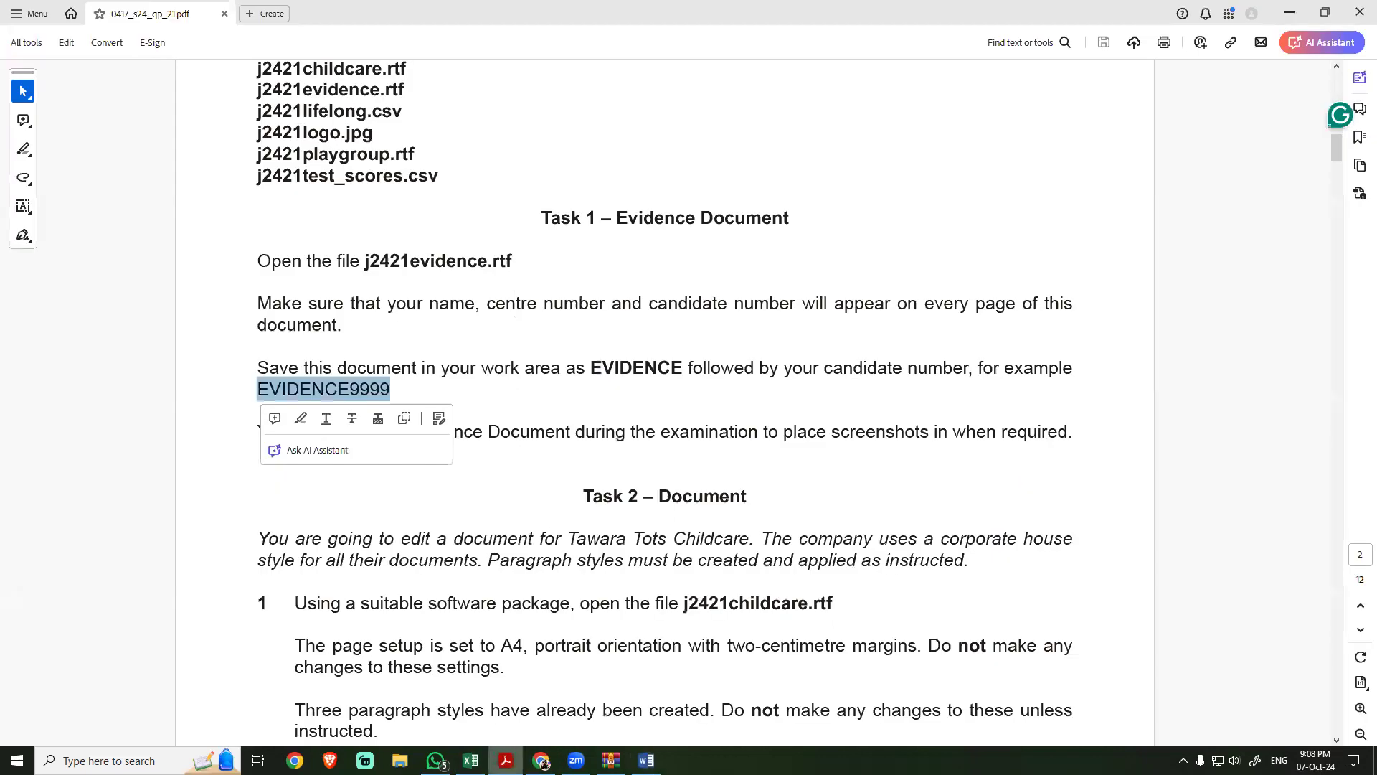
scroll(461, 567, down, 5)
click(461, 566)
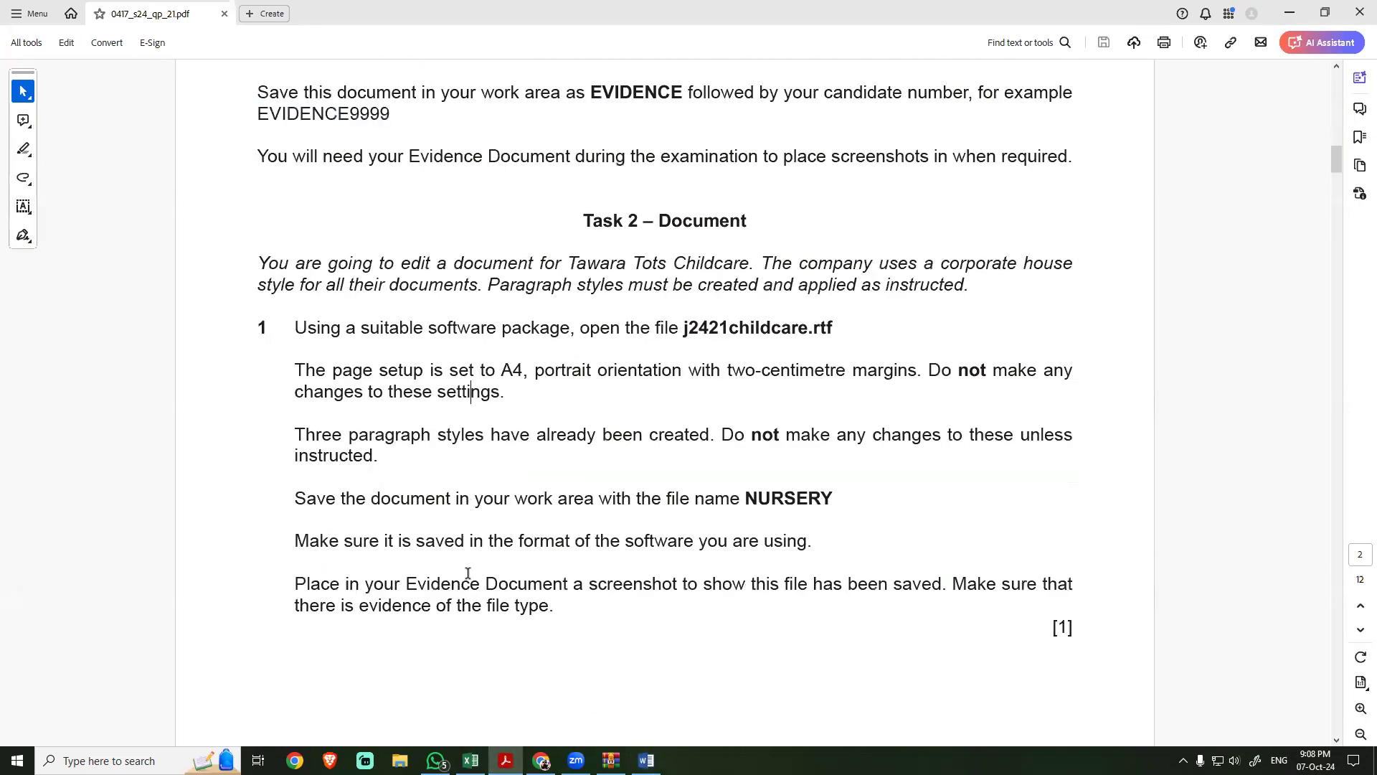
triple_click(591, 221)
click(589, 328)
double_click(703, 326)
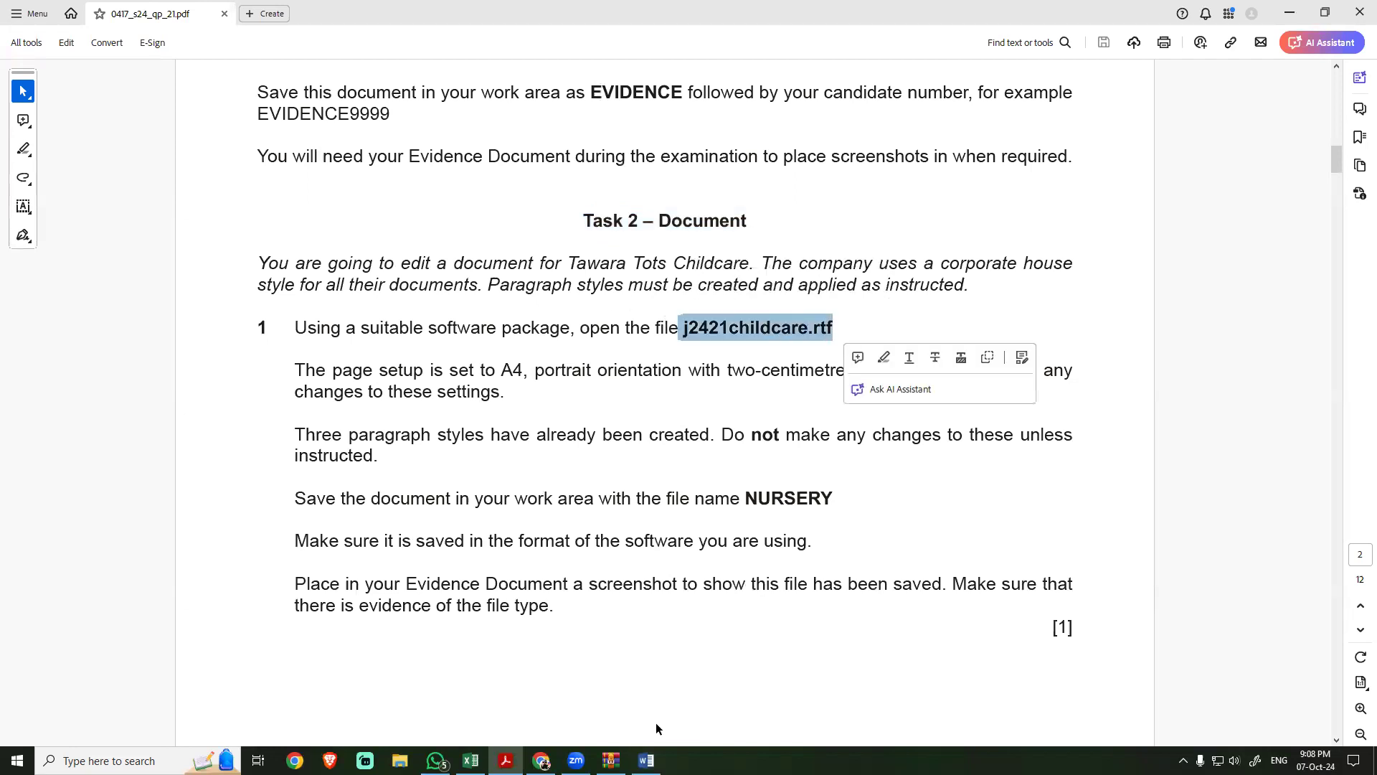
click(611, 760)
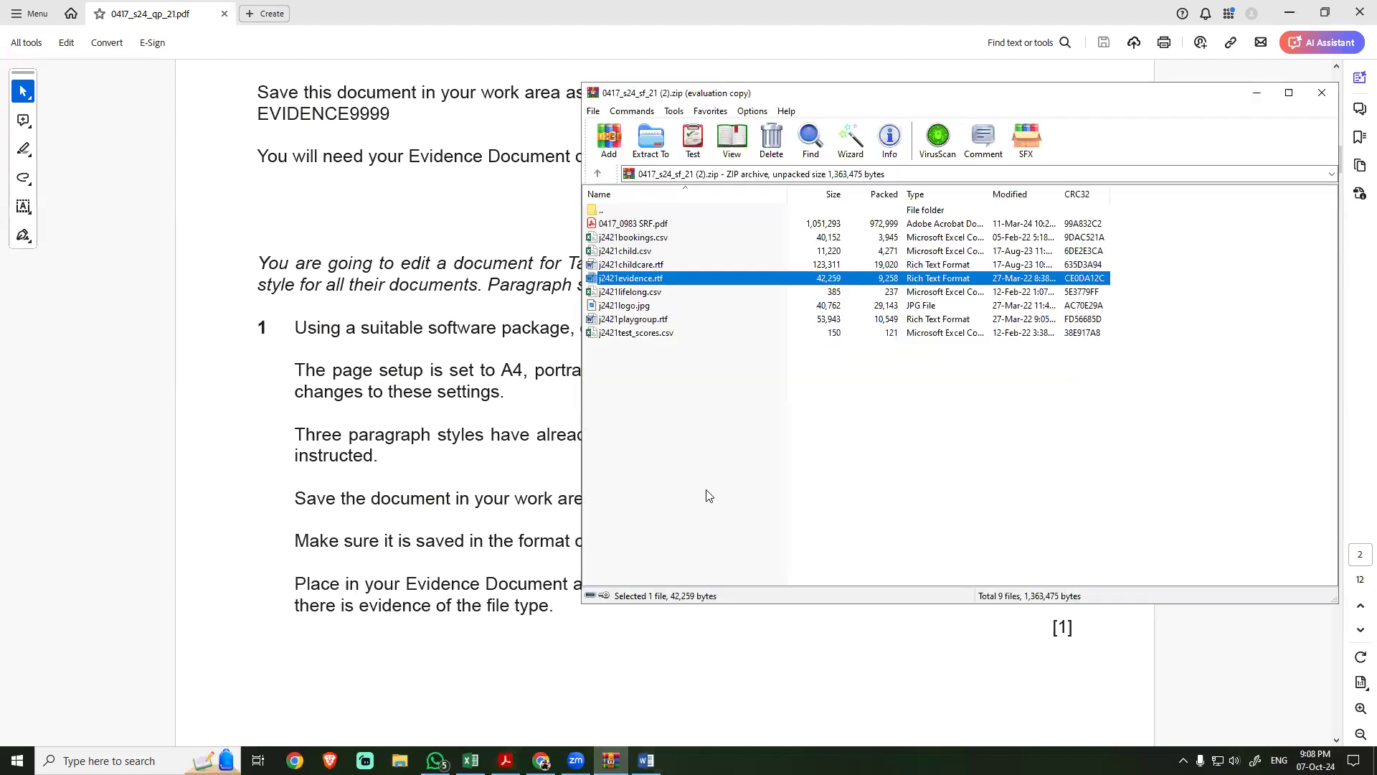
double_click(631, 273)
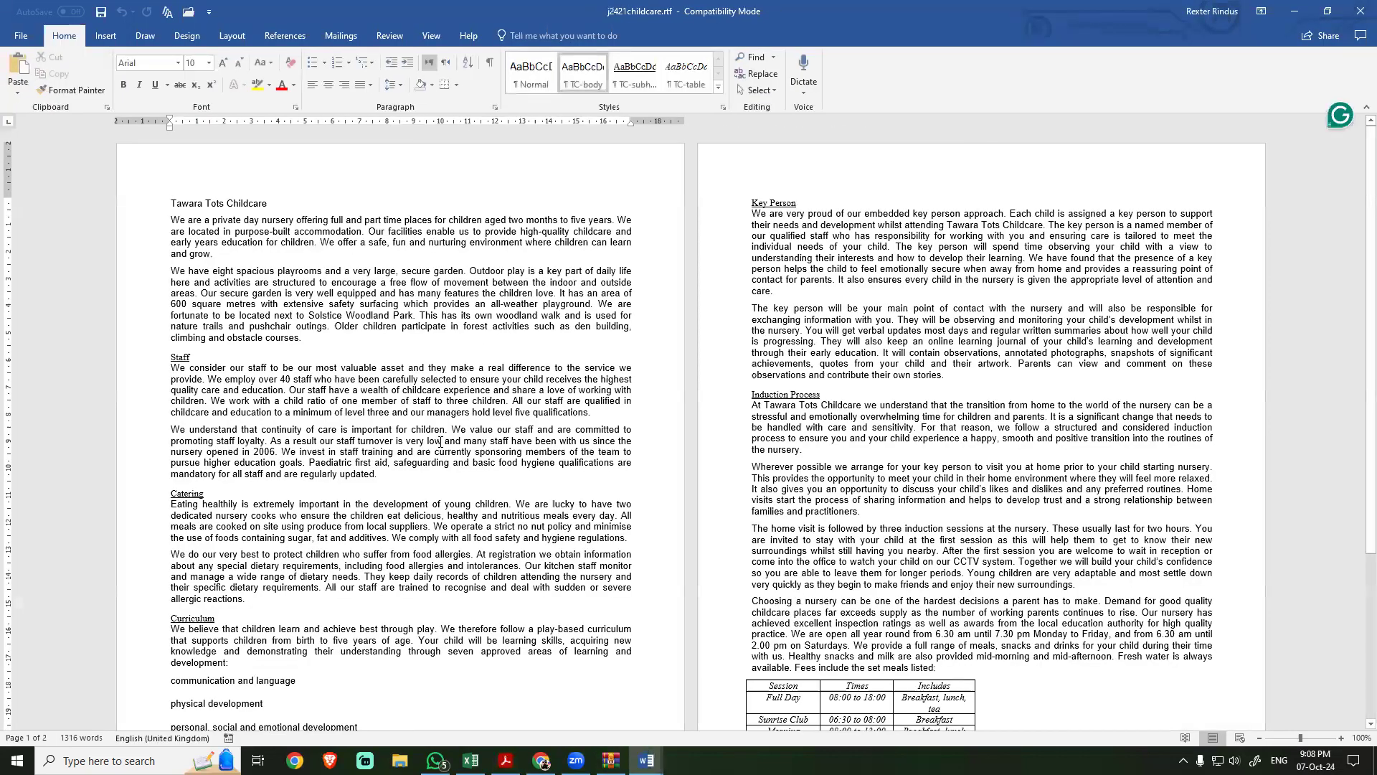
Step: Skim the text and layout of both pages of the childcare document
scroll(489, 476, down, 1)
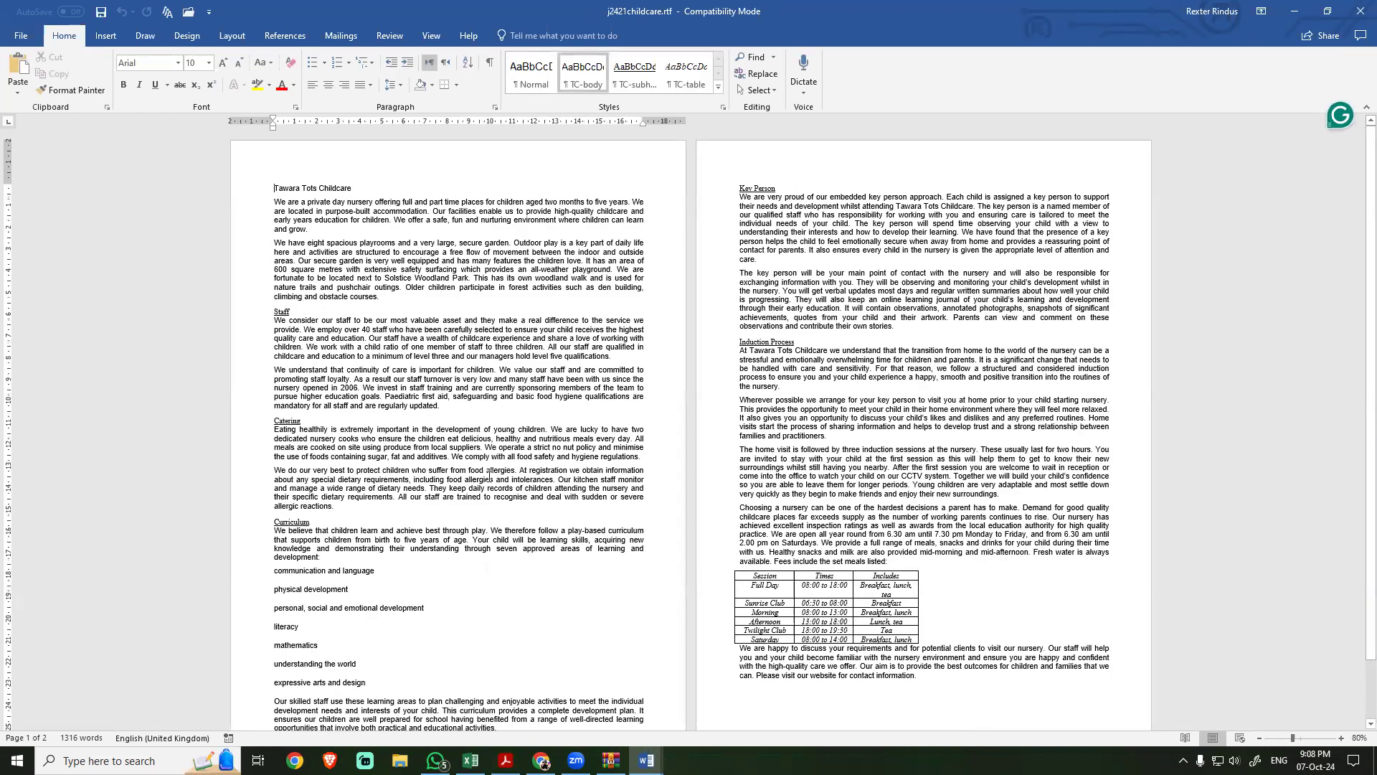
scroll(468, 474, up, 1)
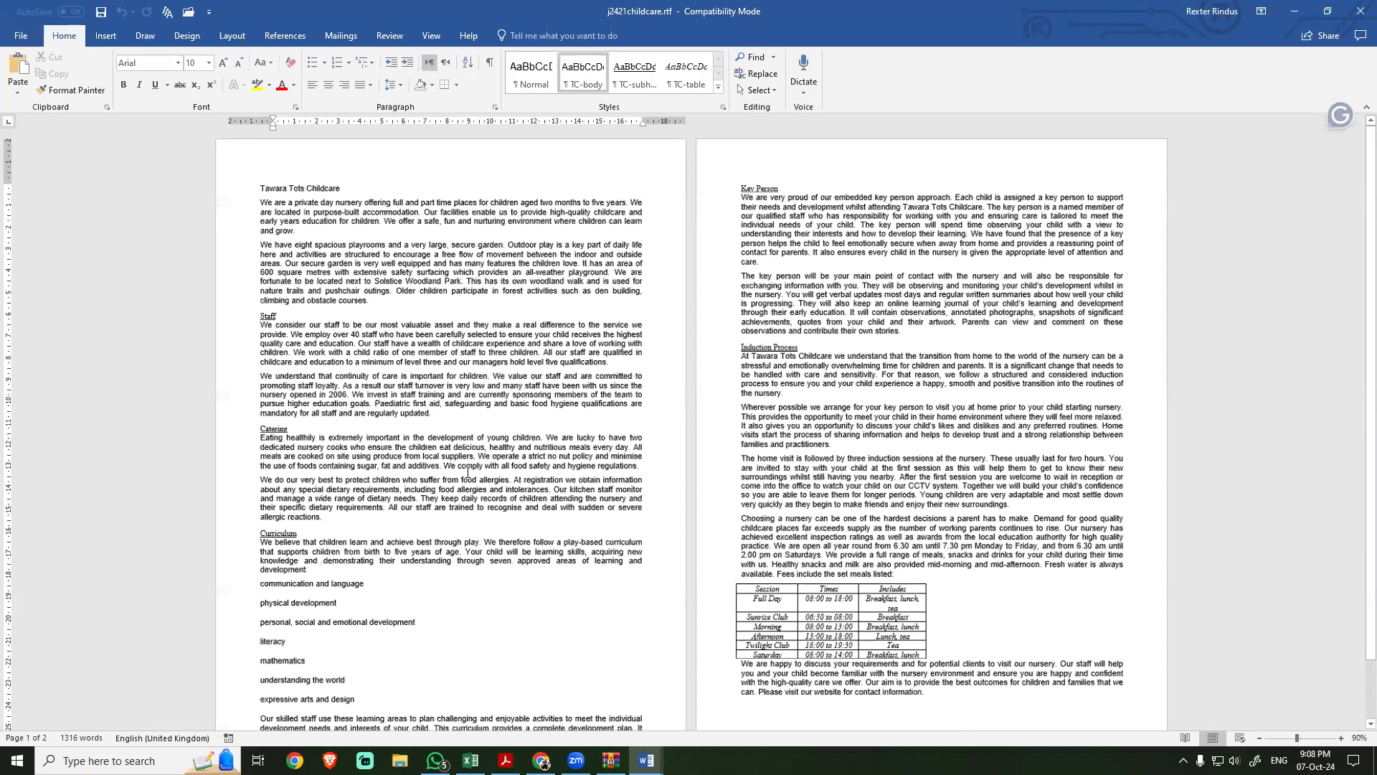
scroll(467, 474, up, 8)
scroll(468, 474, down, 1)
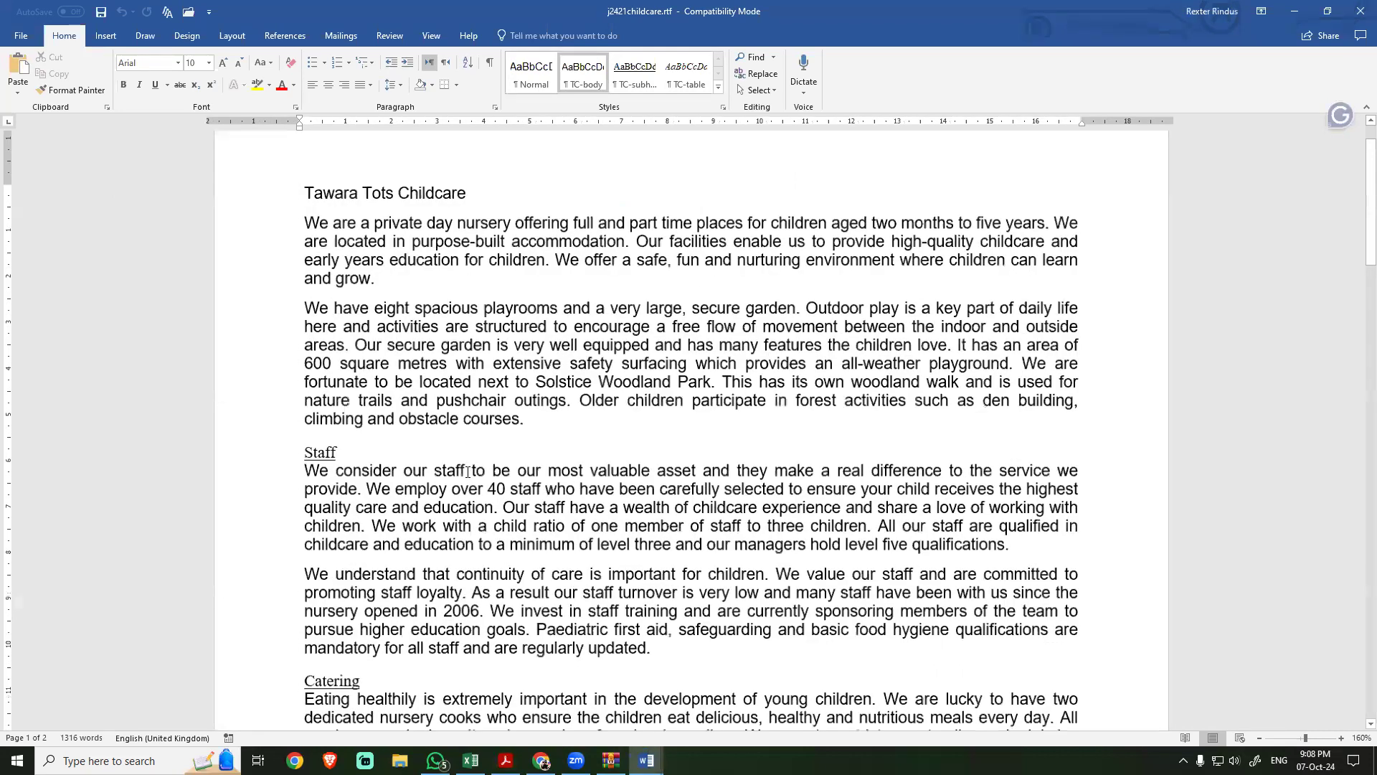
scroll(467, 472, down, 6)
scroll(468, 472, up, 1)
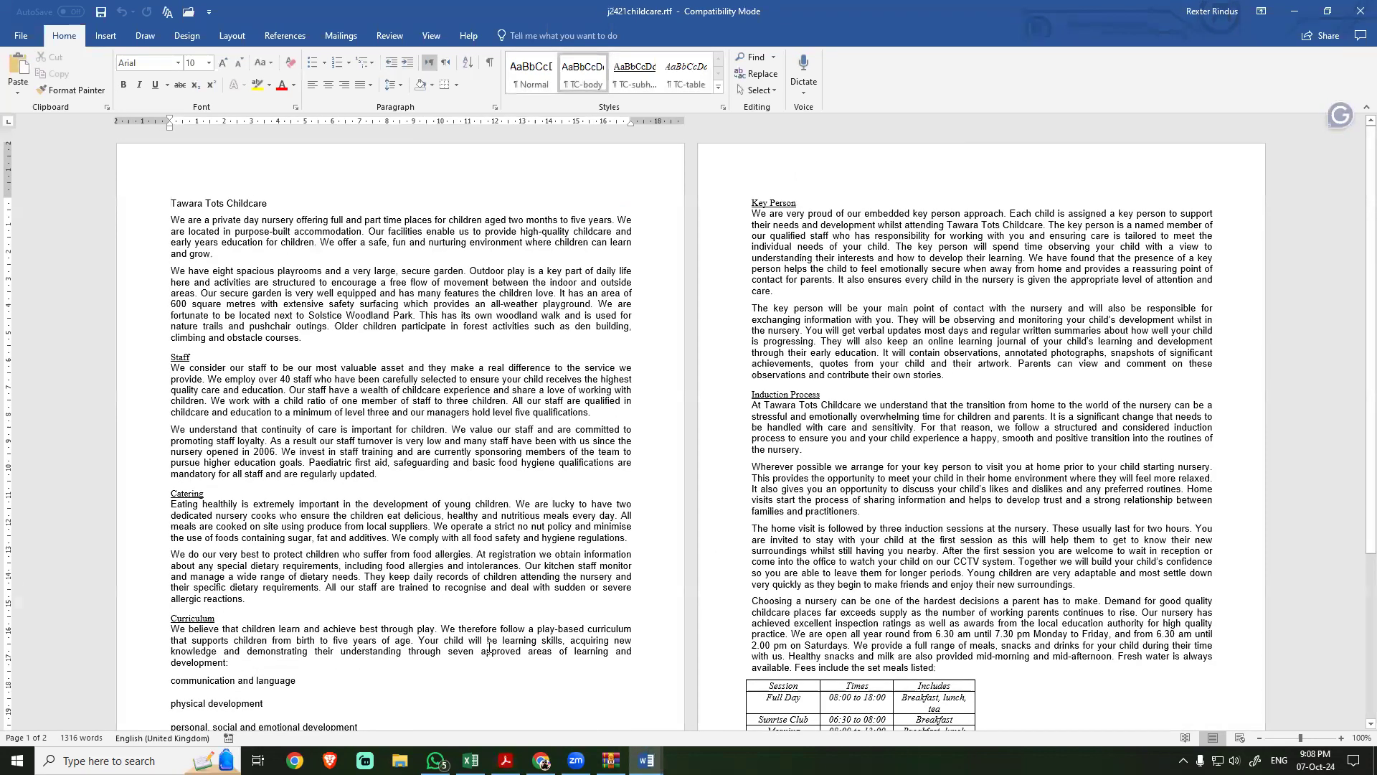
Step: Return to the exam PDF and read the page setup requirements in step 1 of Task 2
click(506, 760)
click(508, 549)
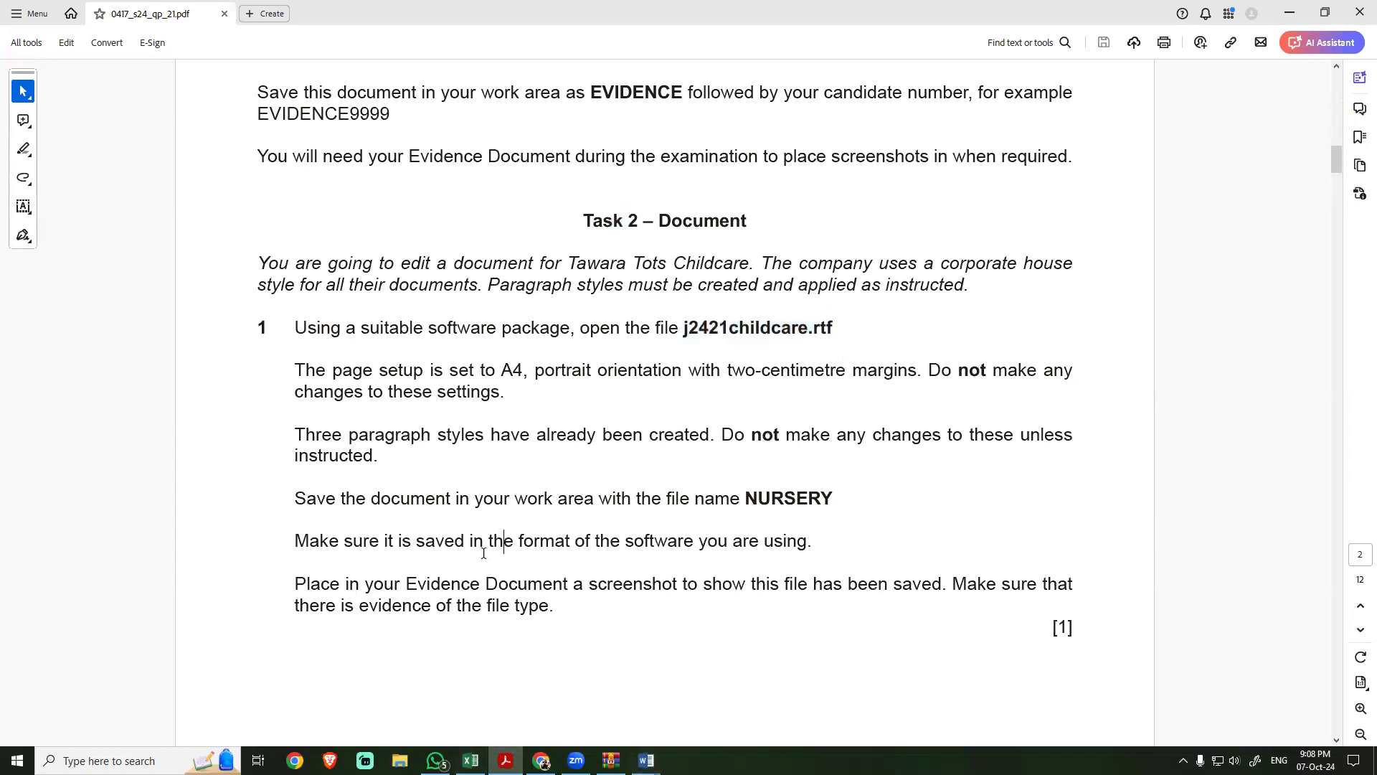
drag(302, 369, 862, 369)
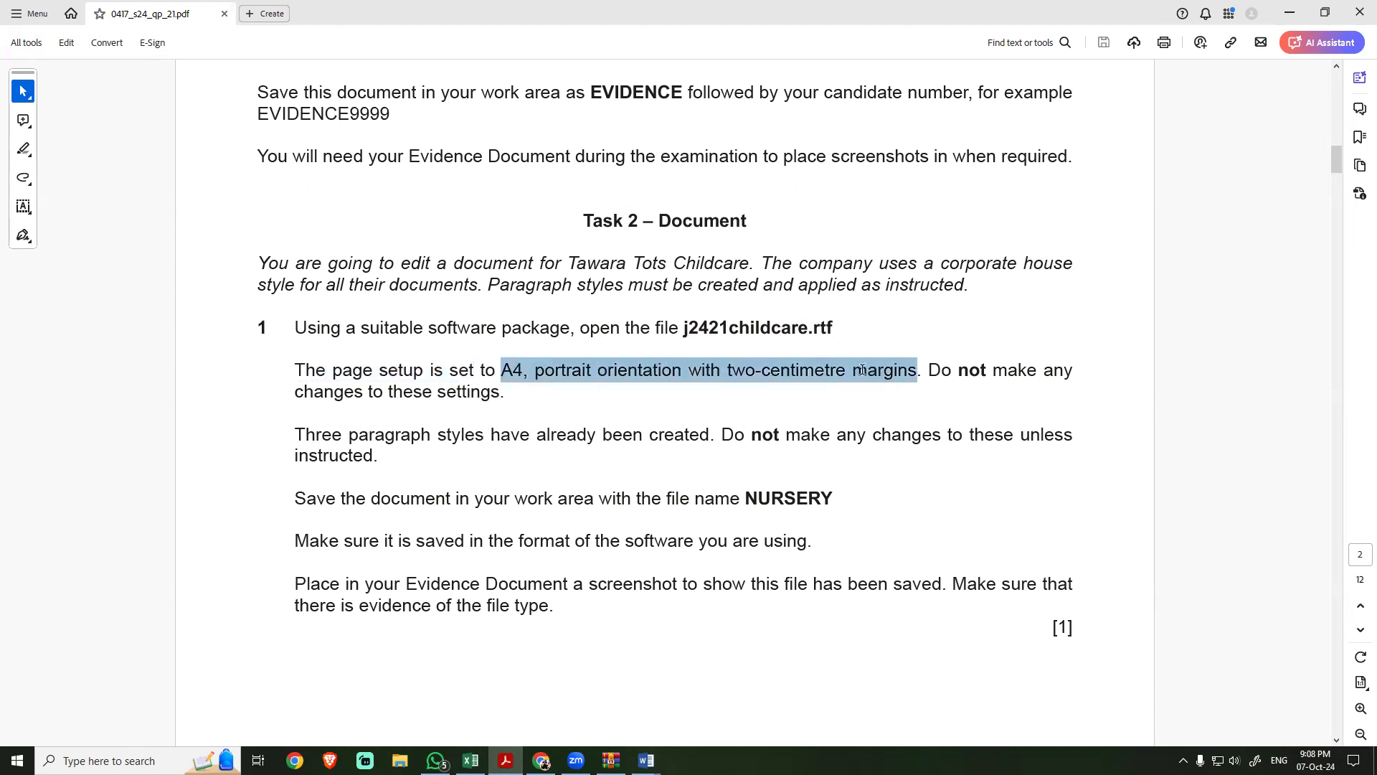
drag(485, 370, 856, 365)
click(695, 373)
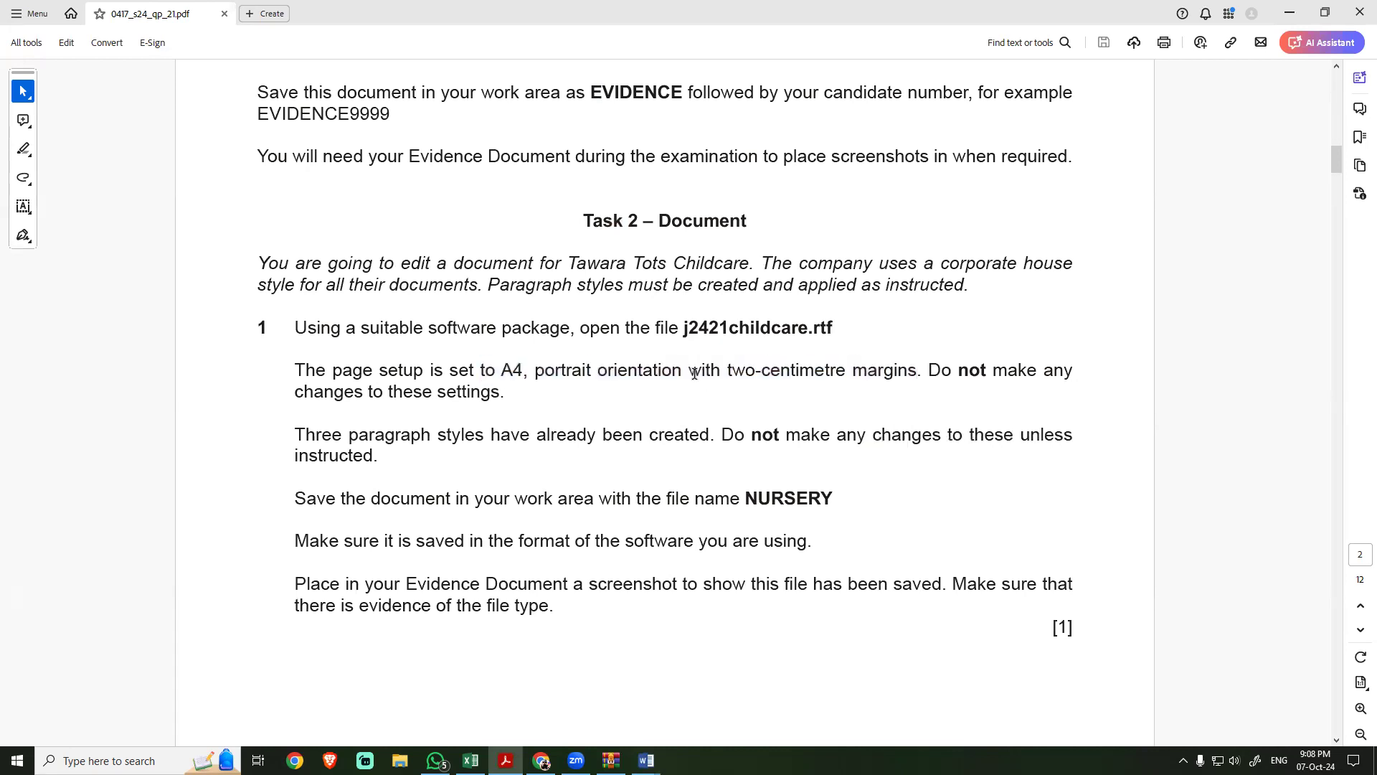
Step: Switch to Word and check the childcare document's orientation, paper size and custom margins against the exam requirements
key(alt+Tab)
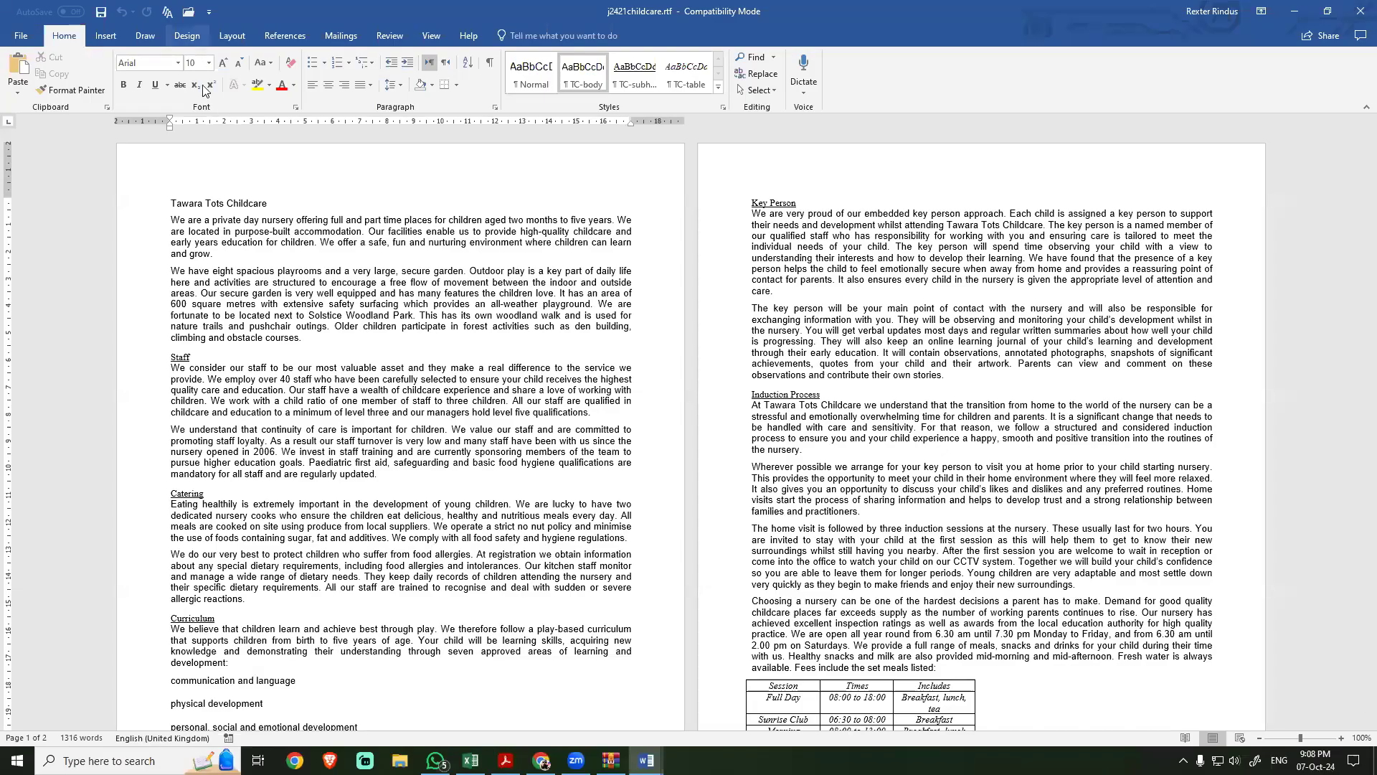
click(231, 35)
click(62, 78)
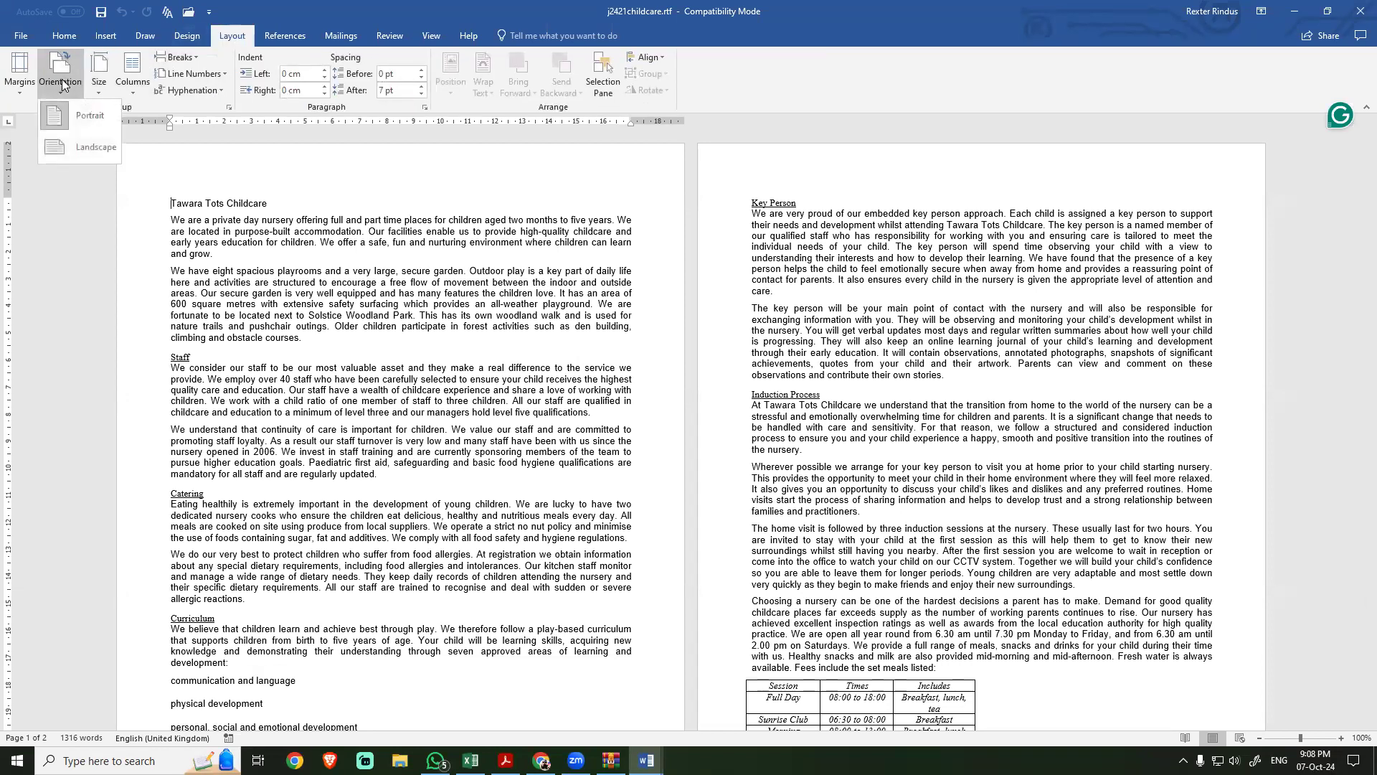
click(94, 77)
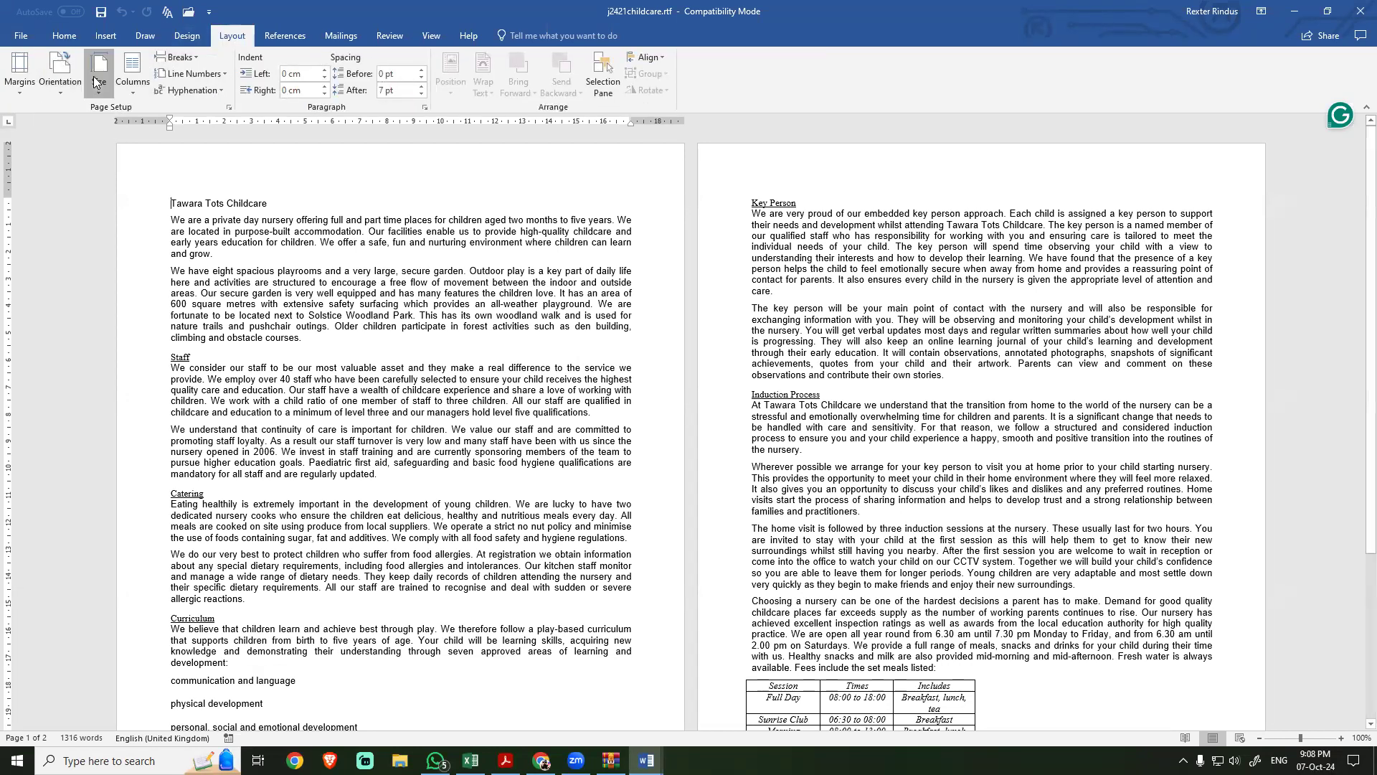
click(97, 78)
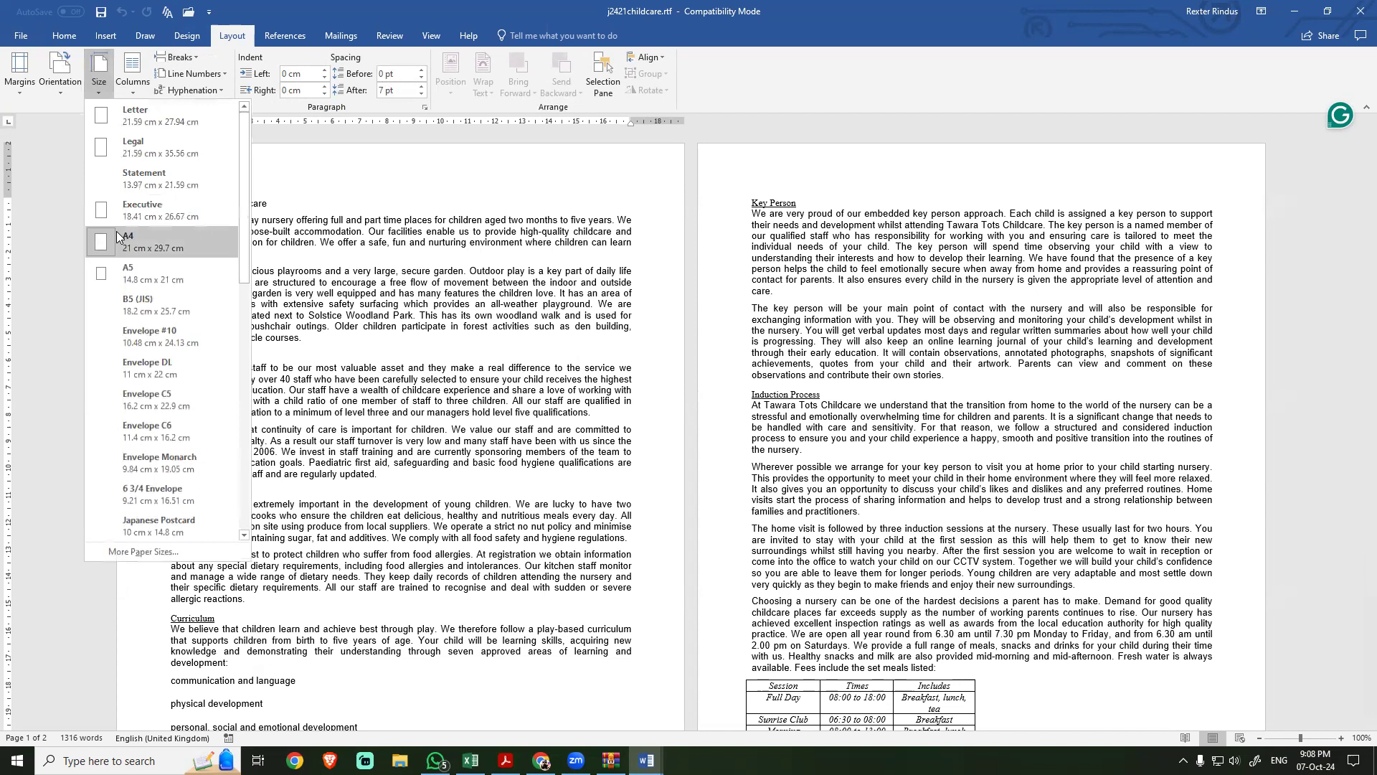
click(20, 85)
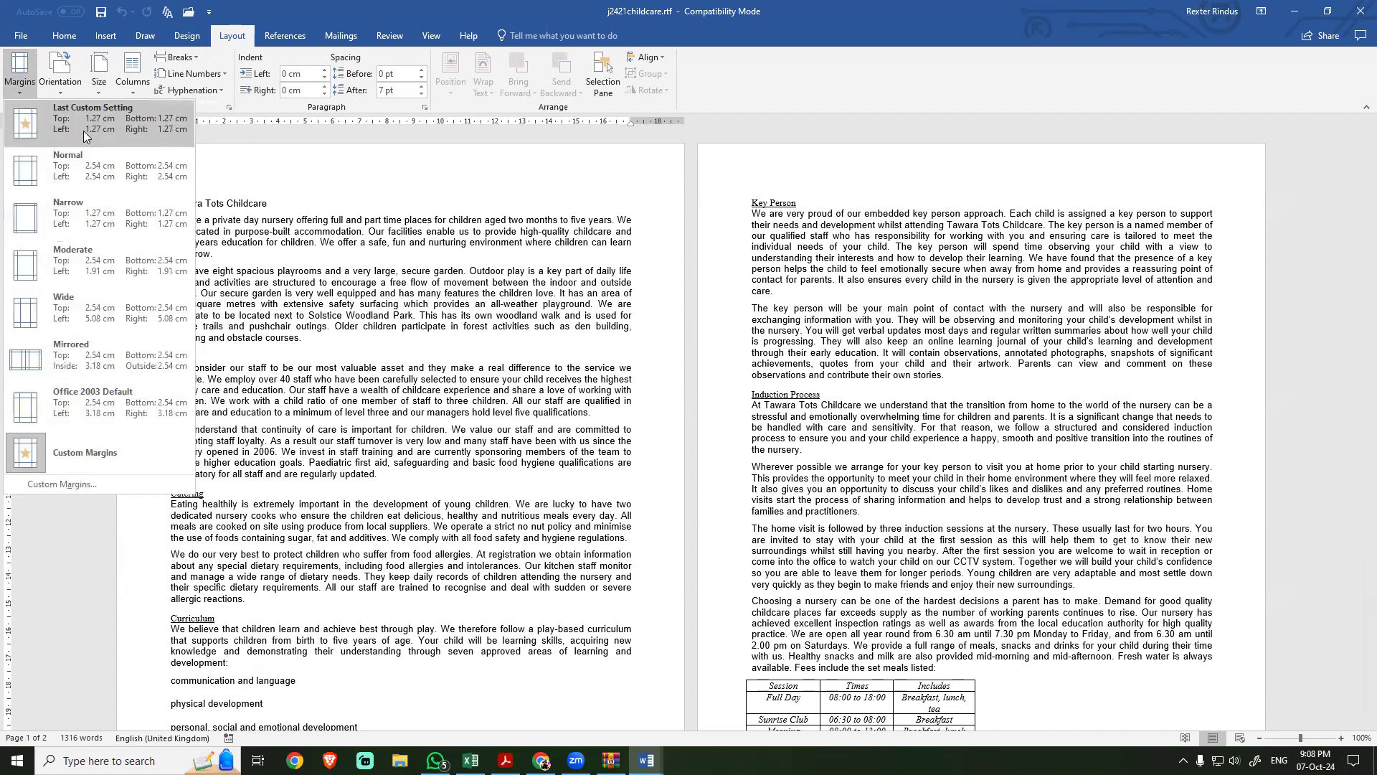
click(63, 485)
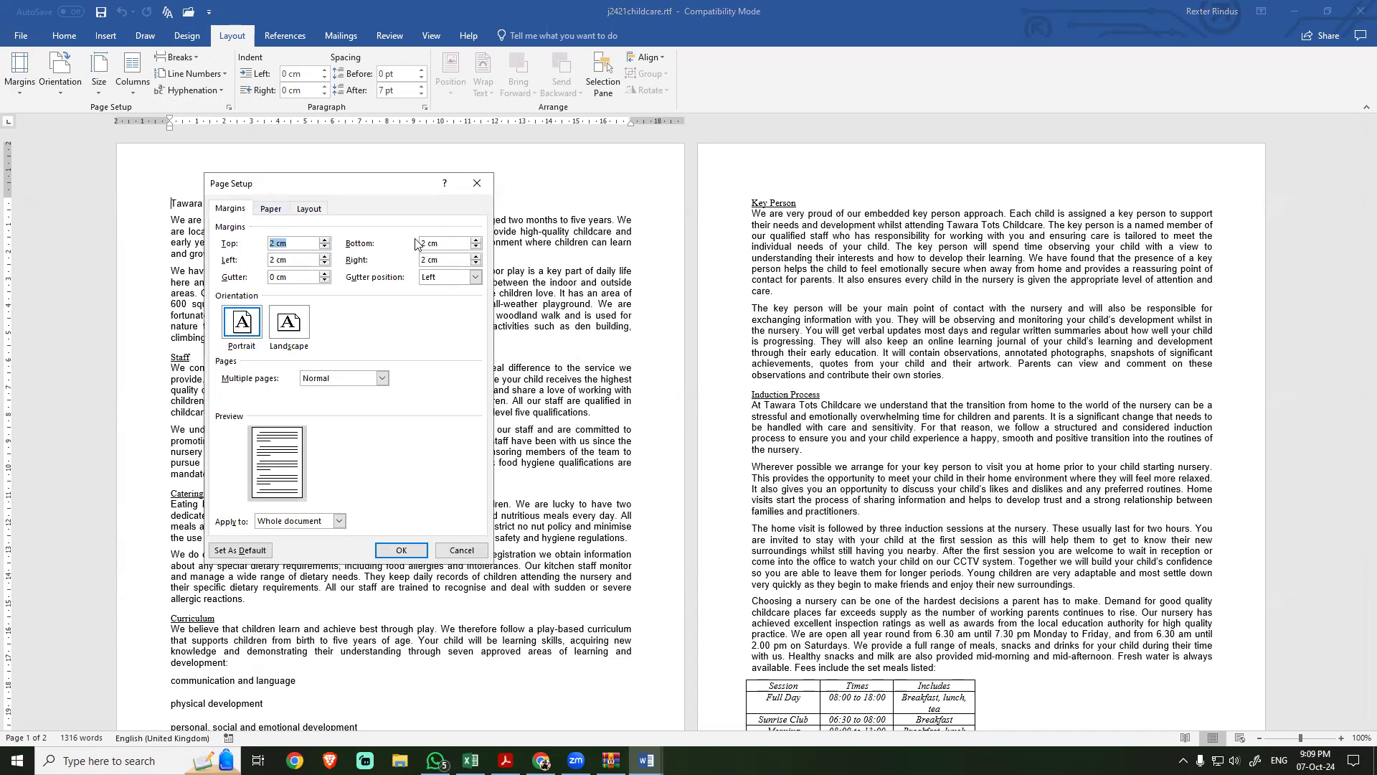
click(385, 554)
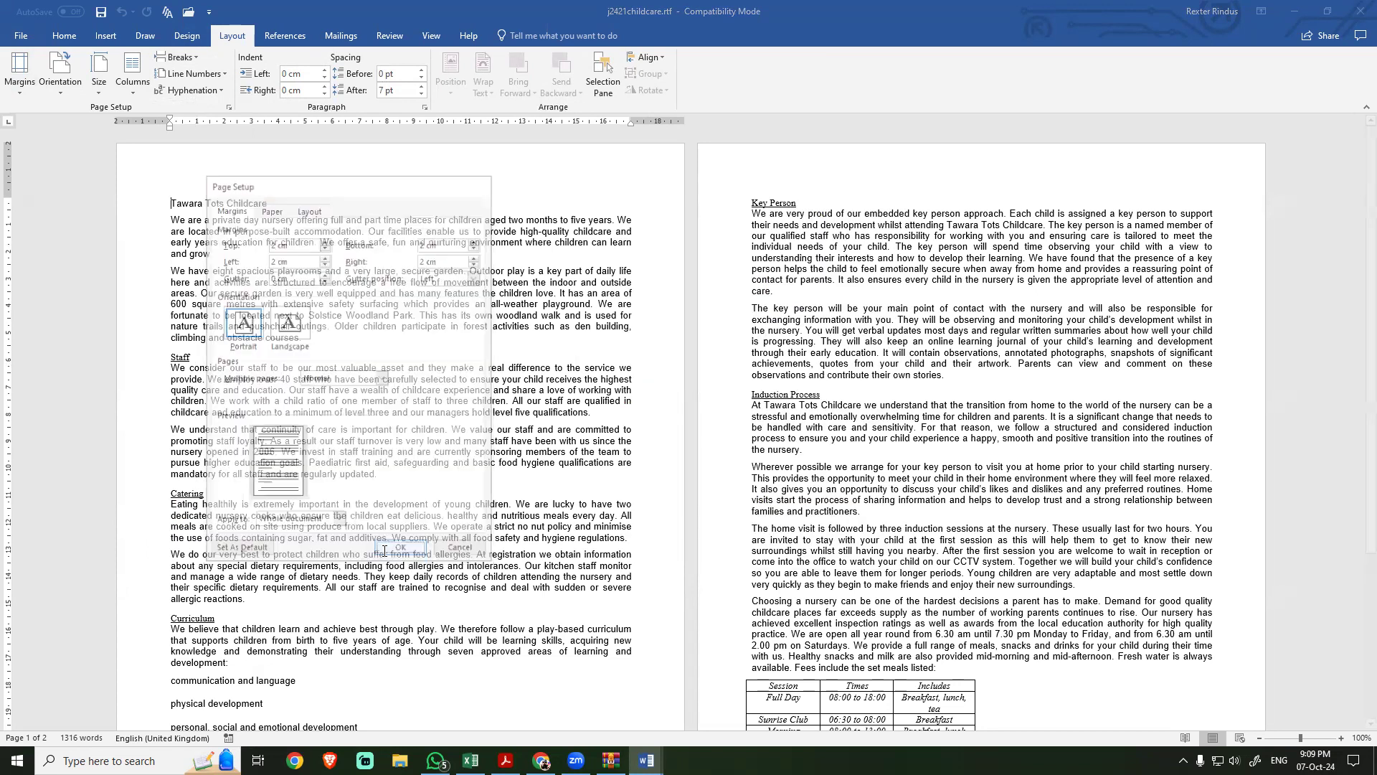
Step: Return to the exam PDF and read the instructions on keeping the page setup and the existing paragraph styles
key(alt+Tab)
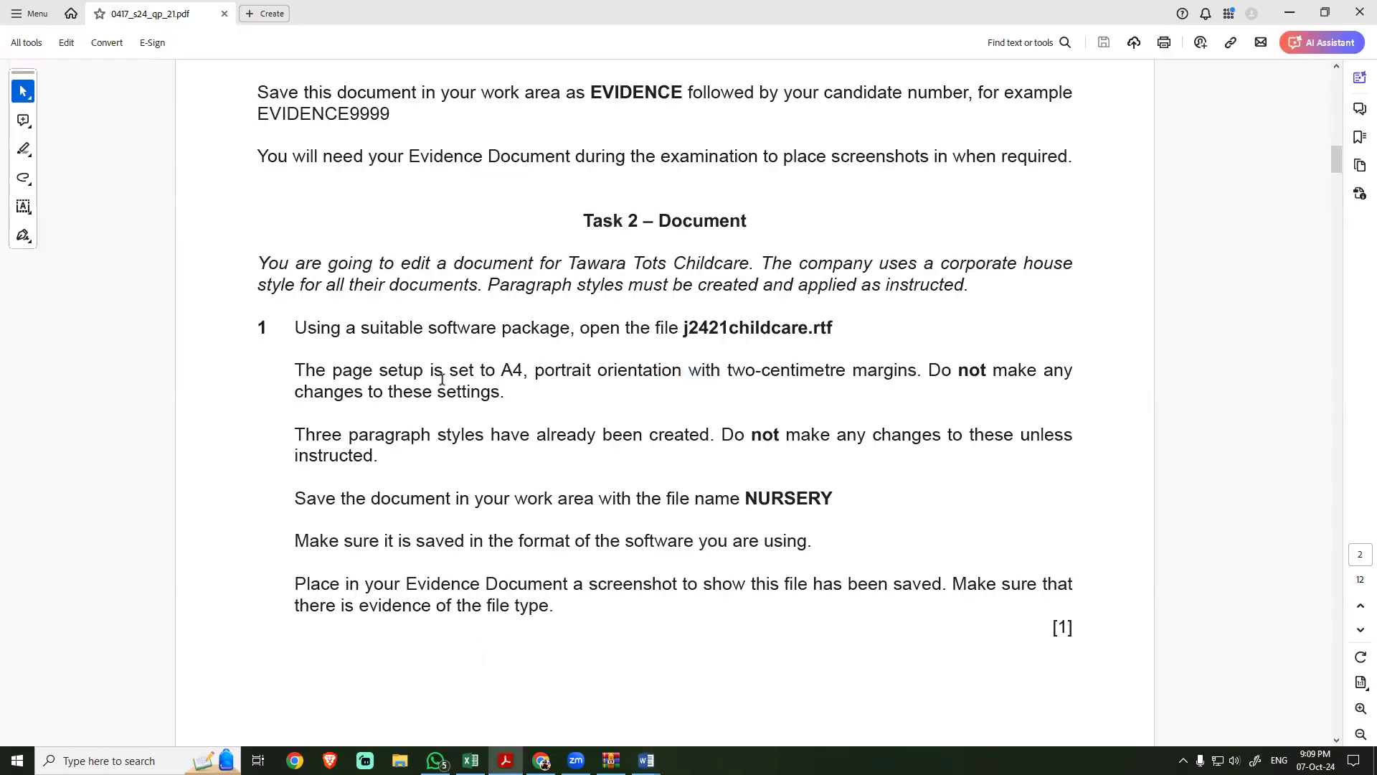
drag(335, 371, 479, 393)
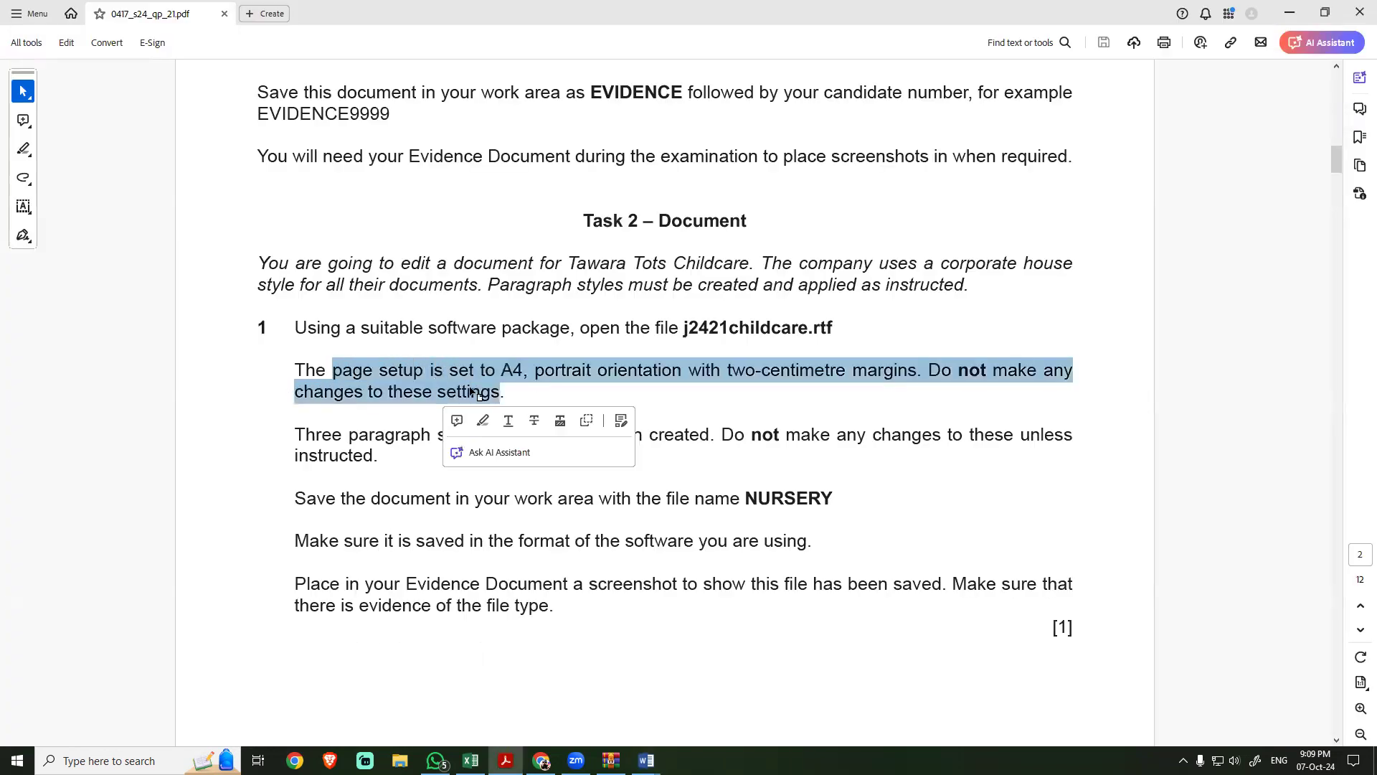
click(971, 370)
drag(949, 371, 1011, 371)
drag(298, 392, 437, 392)
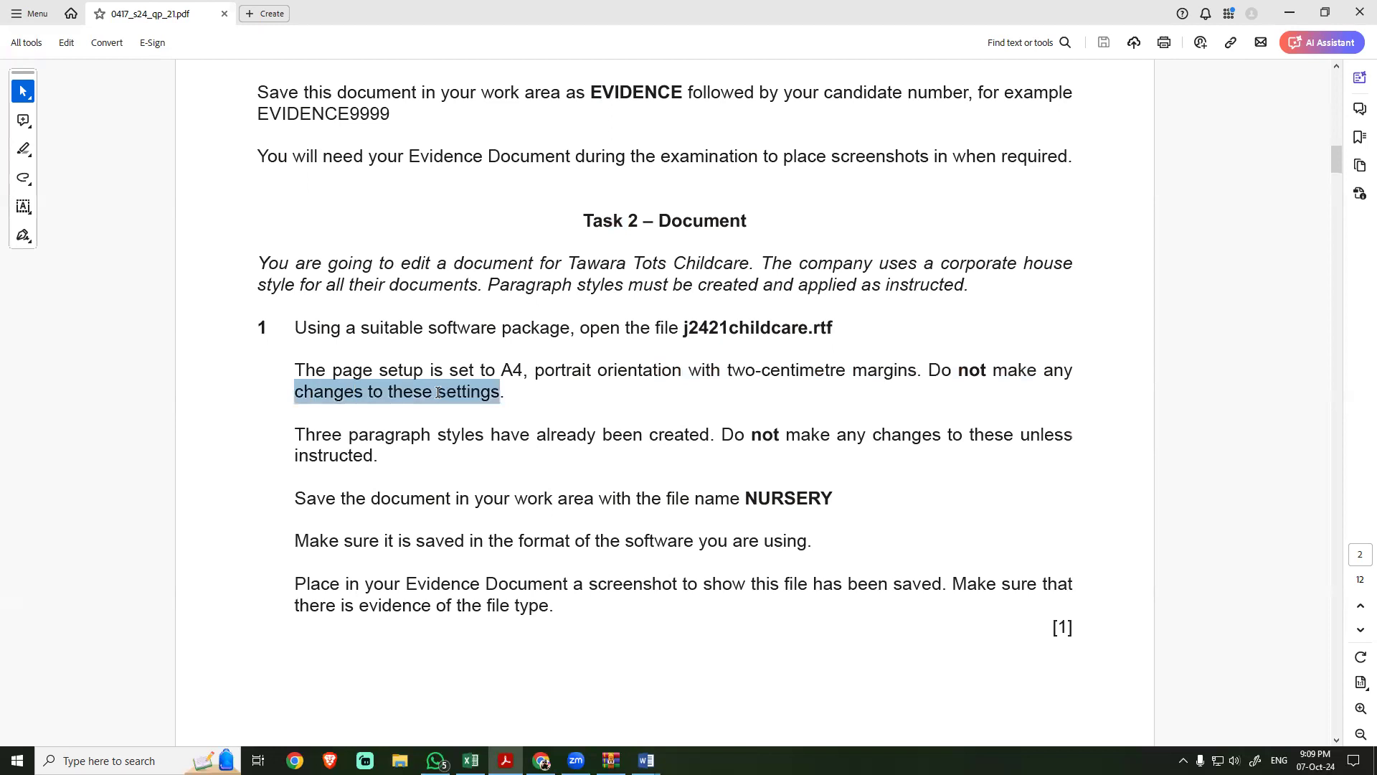
click(544, 394)
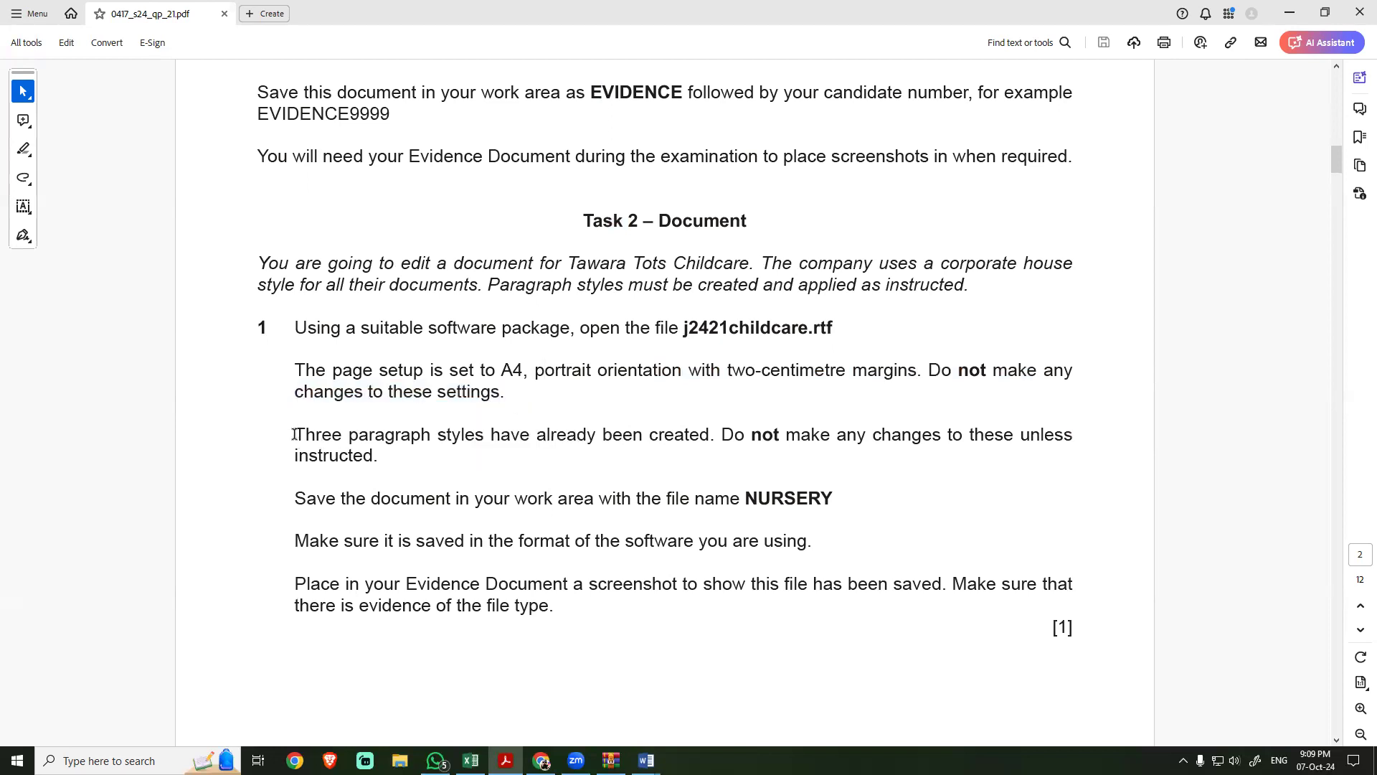
drag(295, 435, 382, 459)
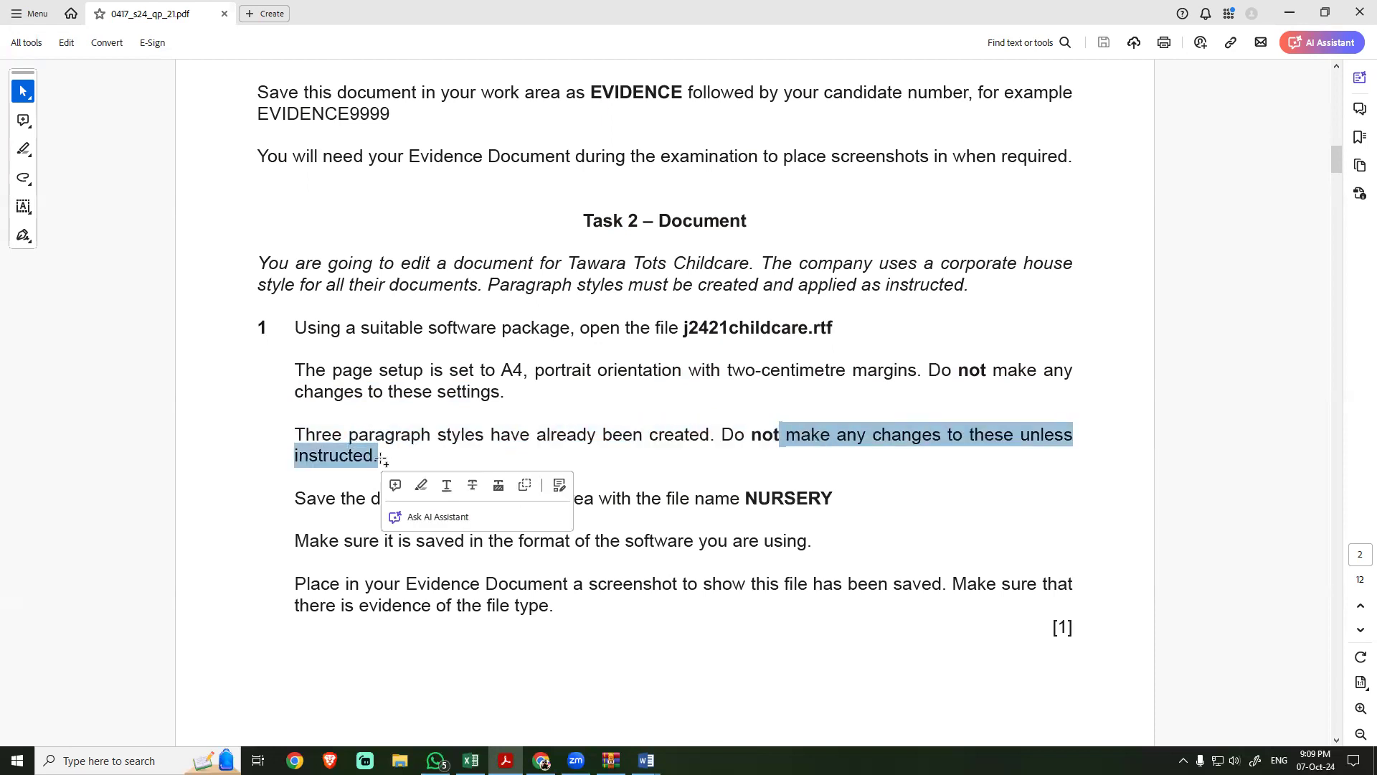
Step: Switch to Word, display the full list of styles for the childcare document, and place the enlarged list beside the text
key(alt+Tab)
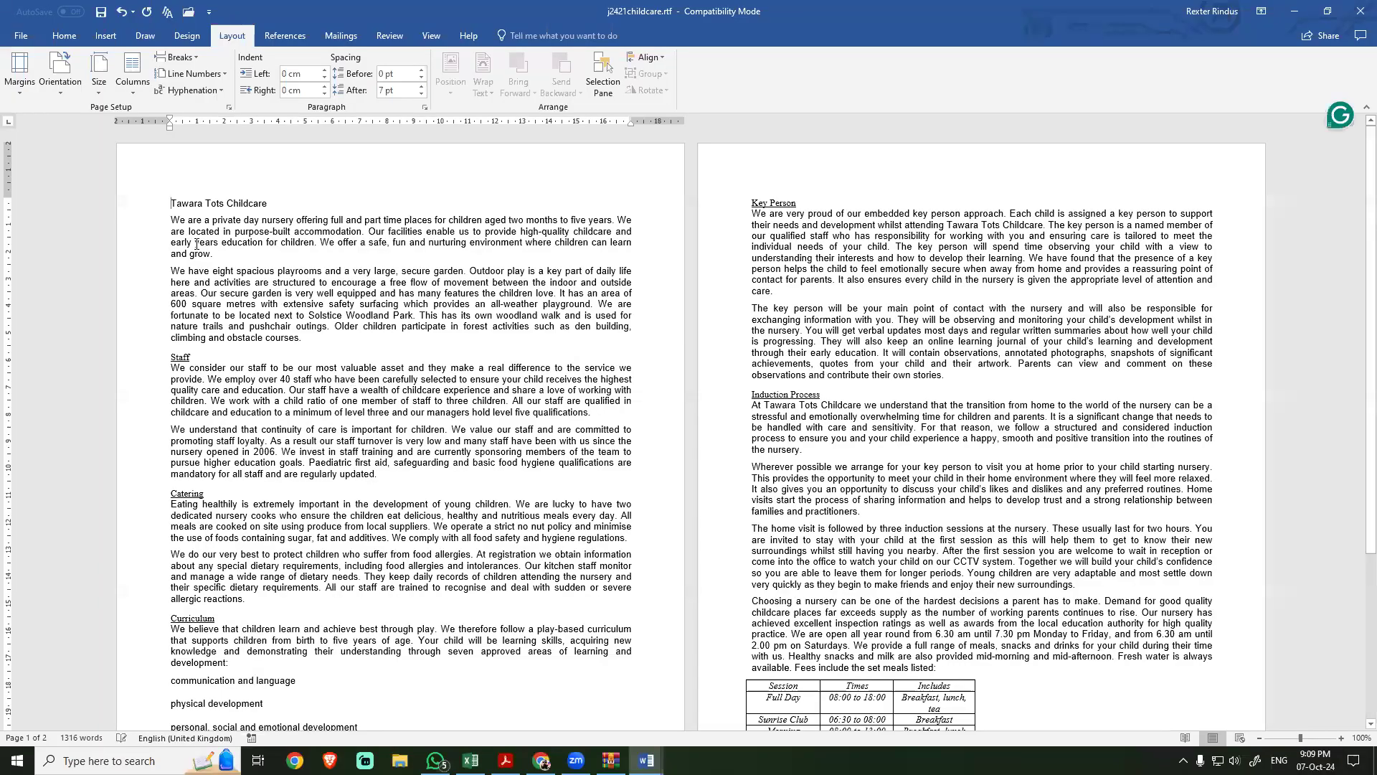
click(64, 35)
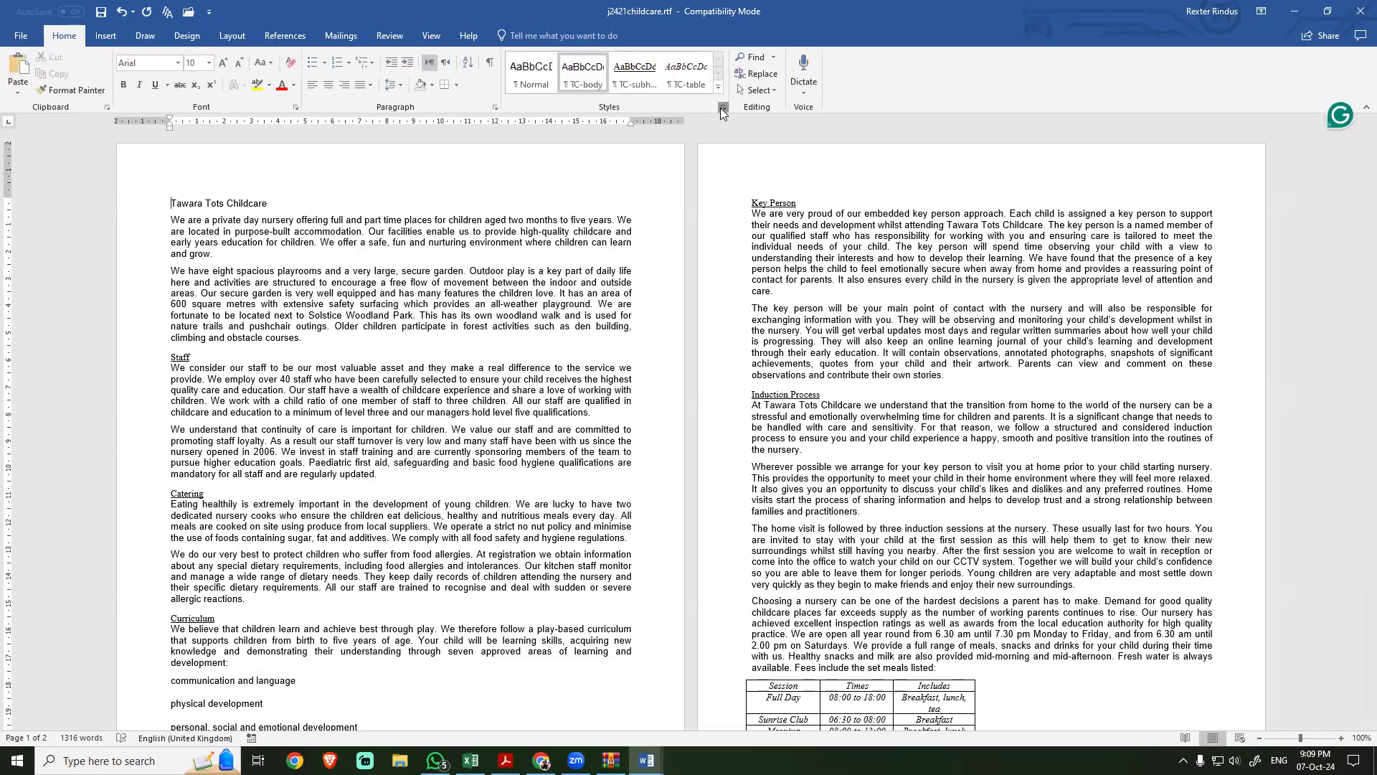
click(723, 107)
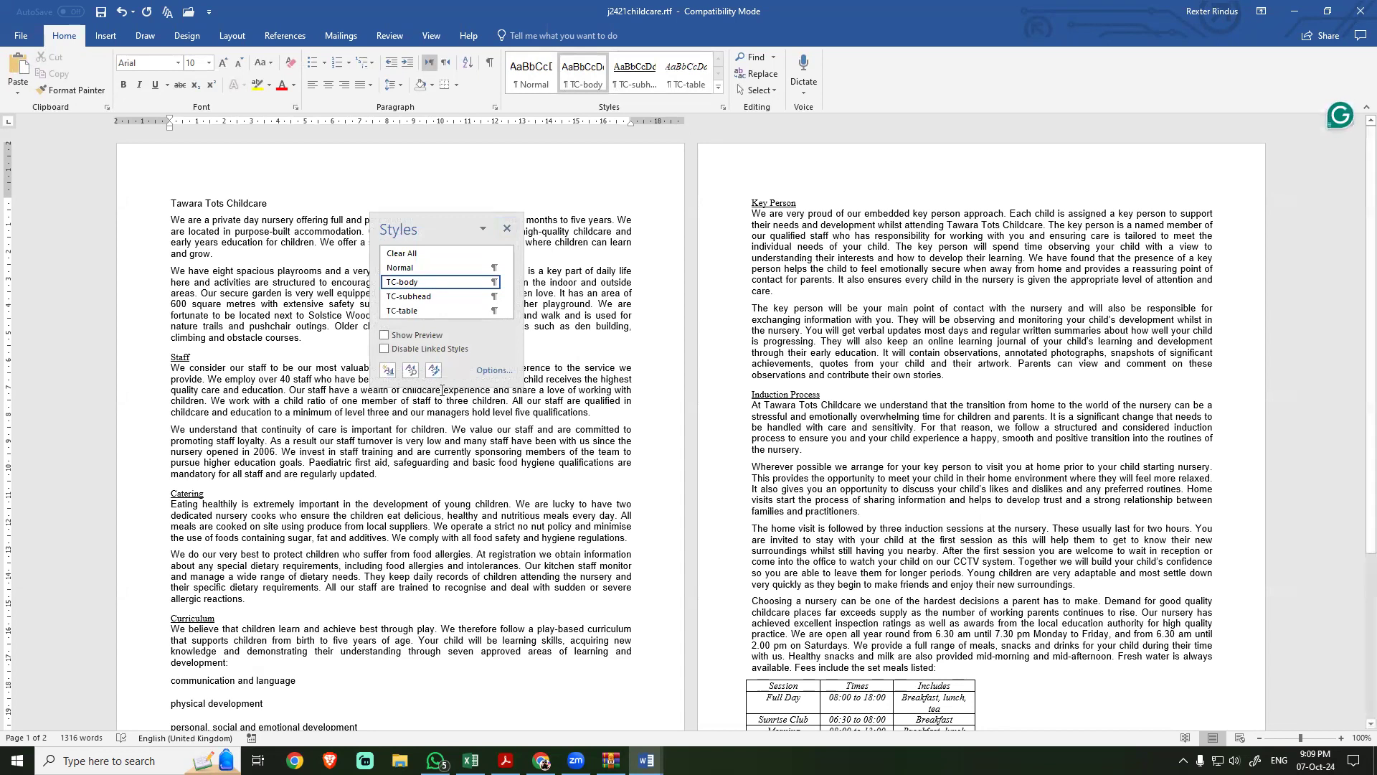
drag(437, 384, 413, 511)
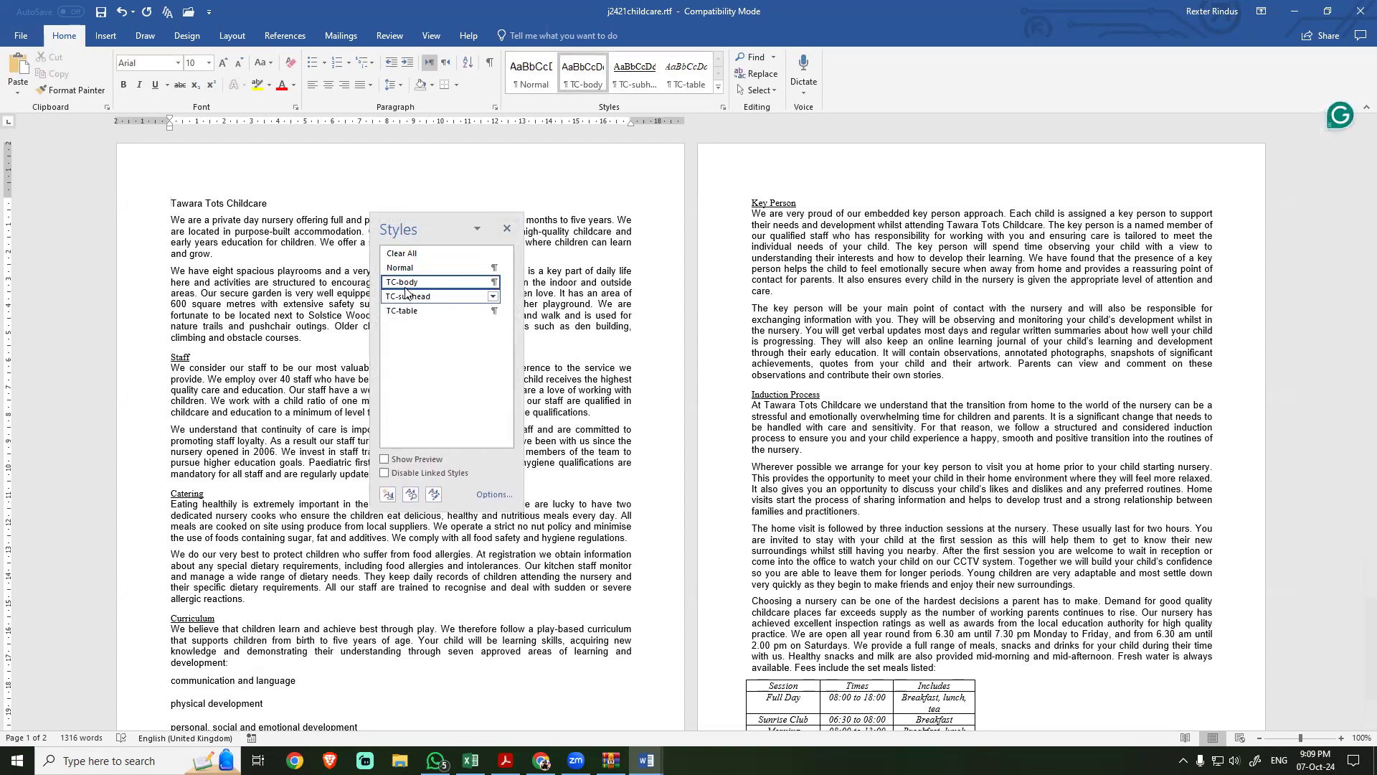
mouse_move(396, 318)
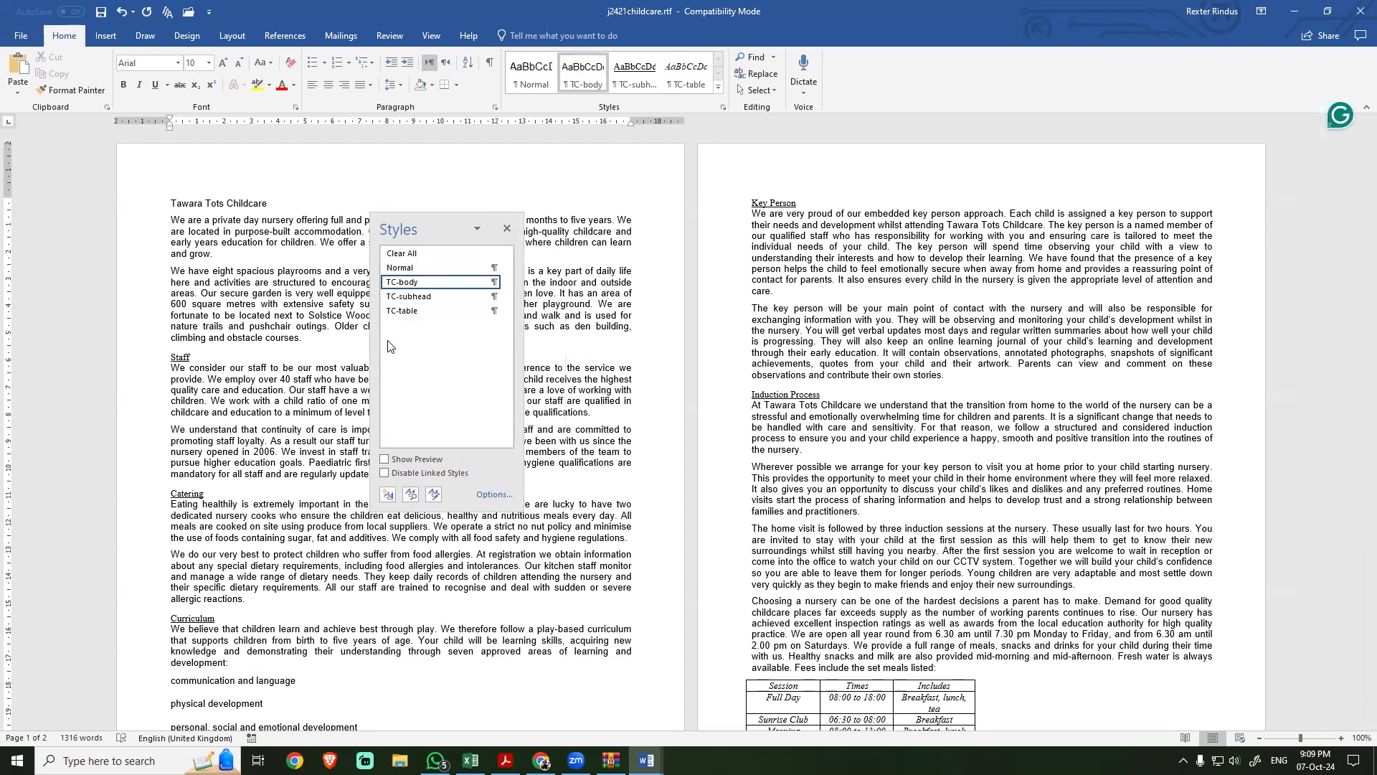
drag(432, 228, 1279, 160)
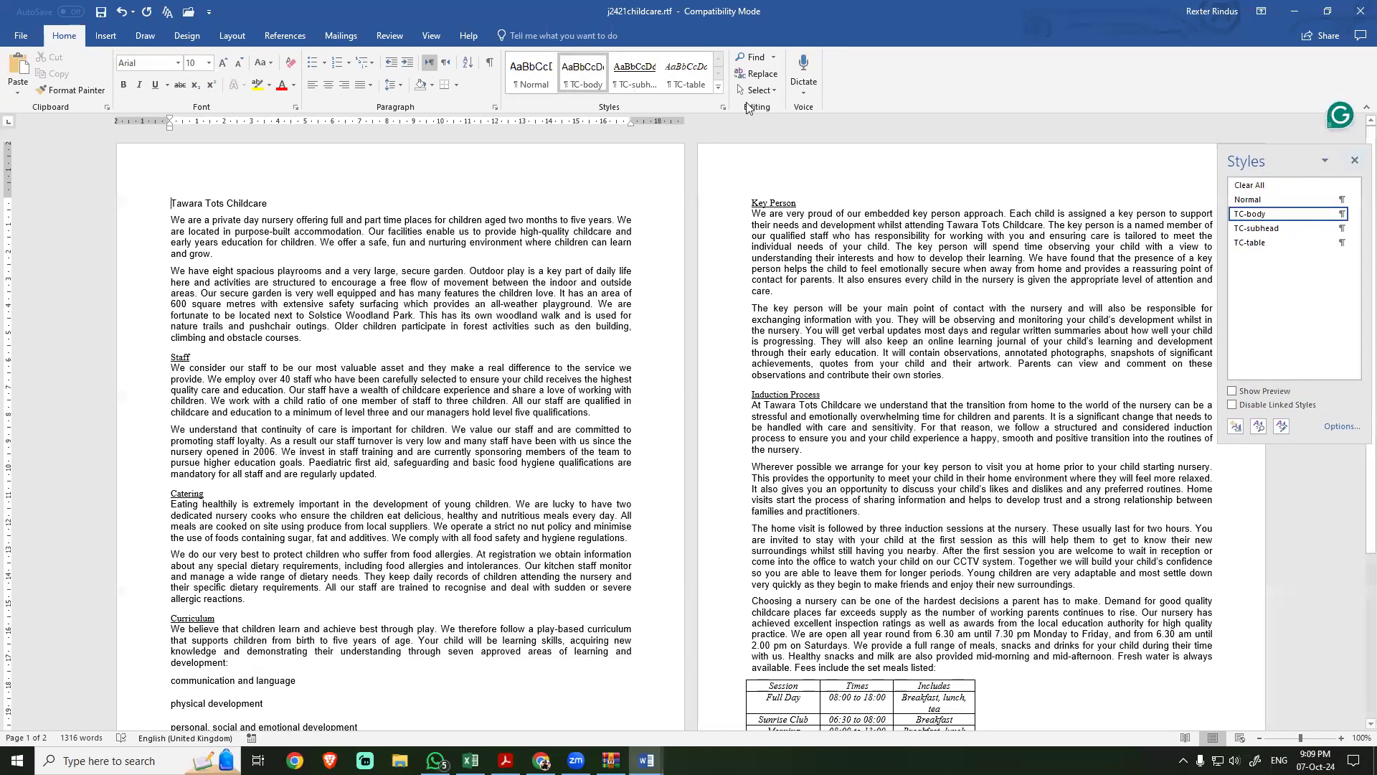
Step: Return to the exam PDF and copy the required file name NURSERY from step 1
key(alt+Tab)
drag(329, 500, 336, 499)
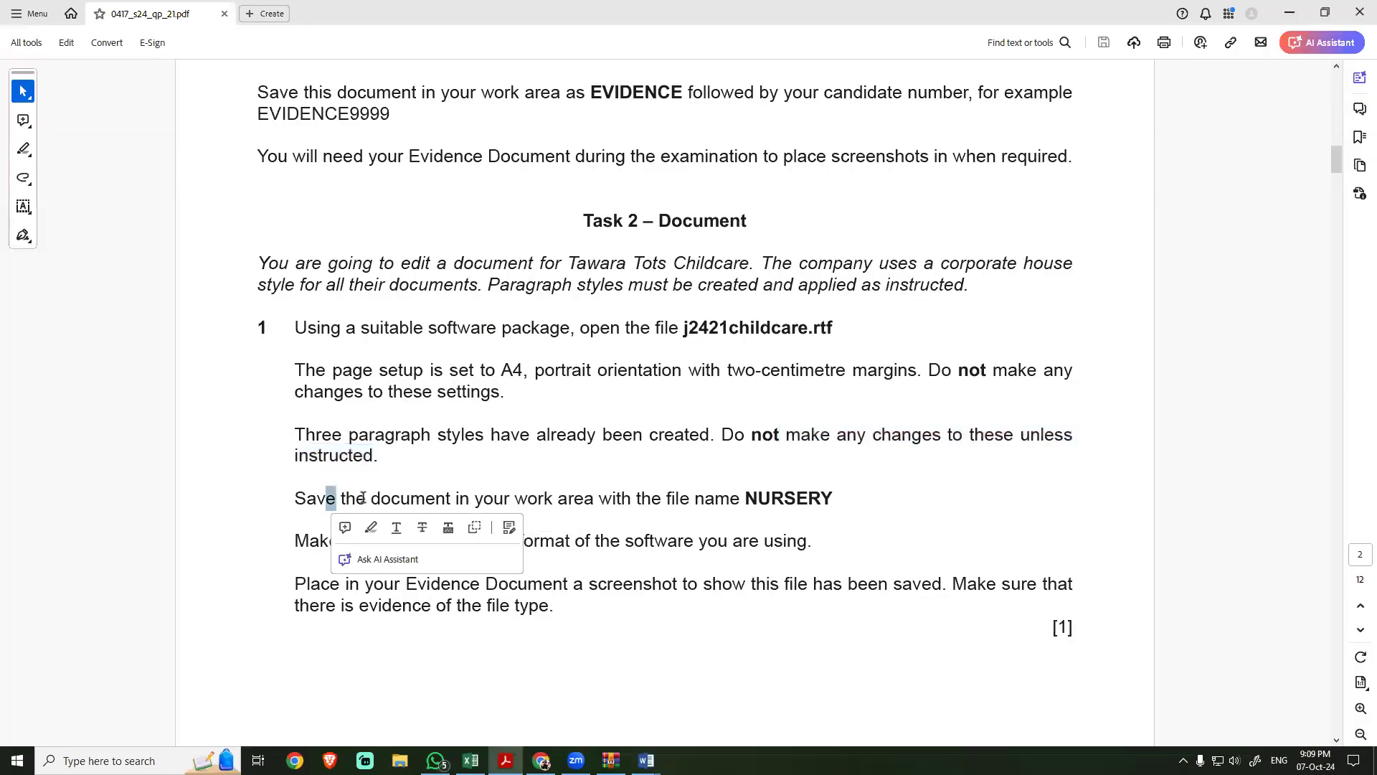
click(733, 498)
drag(746, 496, 830, 500)
key(ctrl+c)
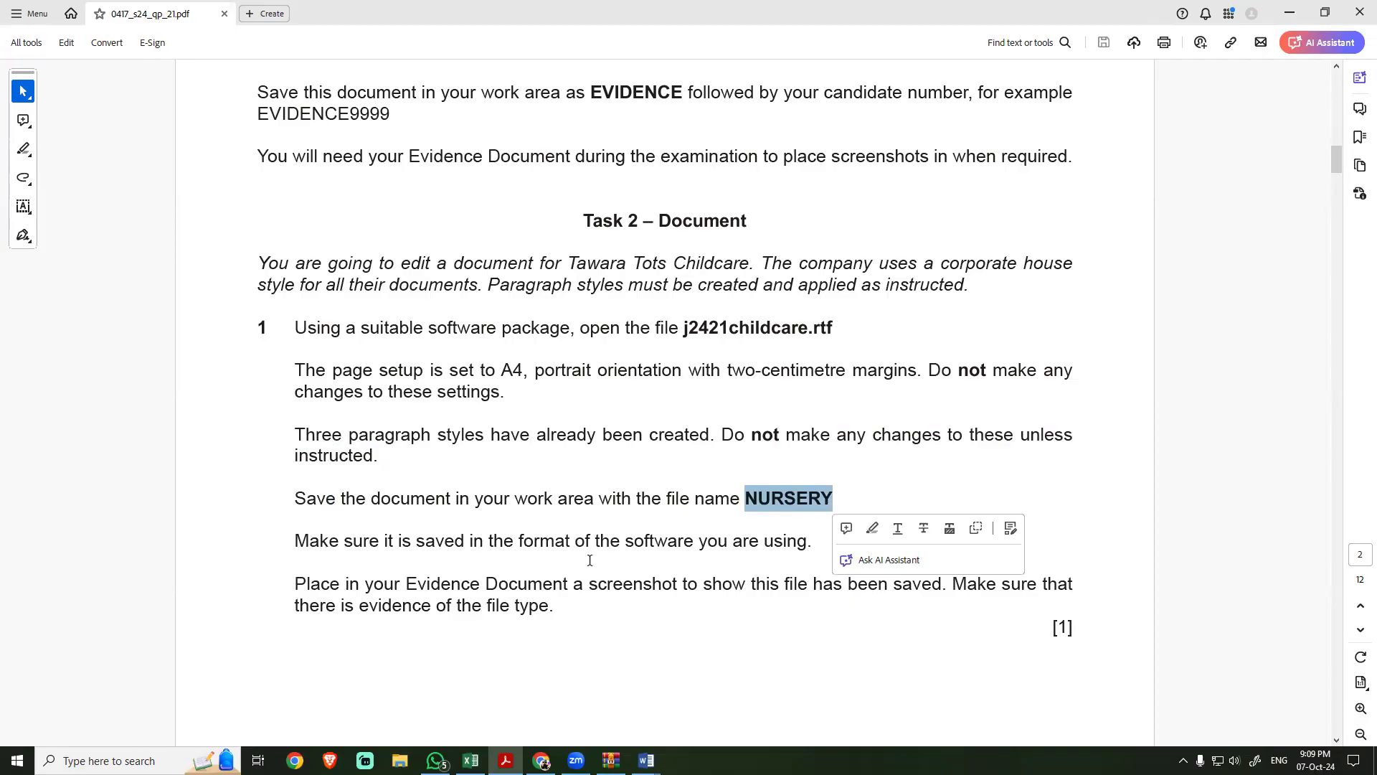
Step: Switch to Word and save the childcare document to the Desktop as NURSERY in Word Document (*.docx) format
key(alt+Tab)
key(F12)
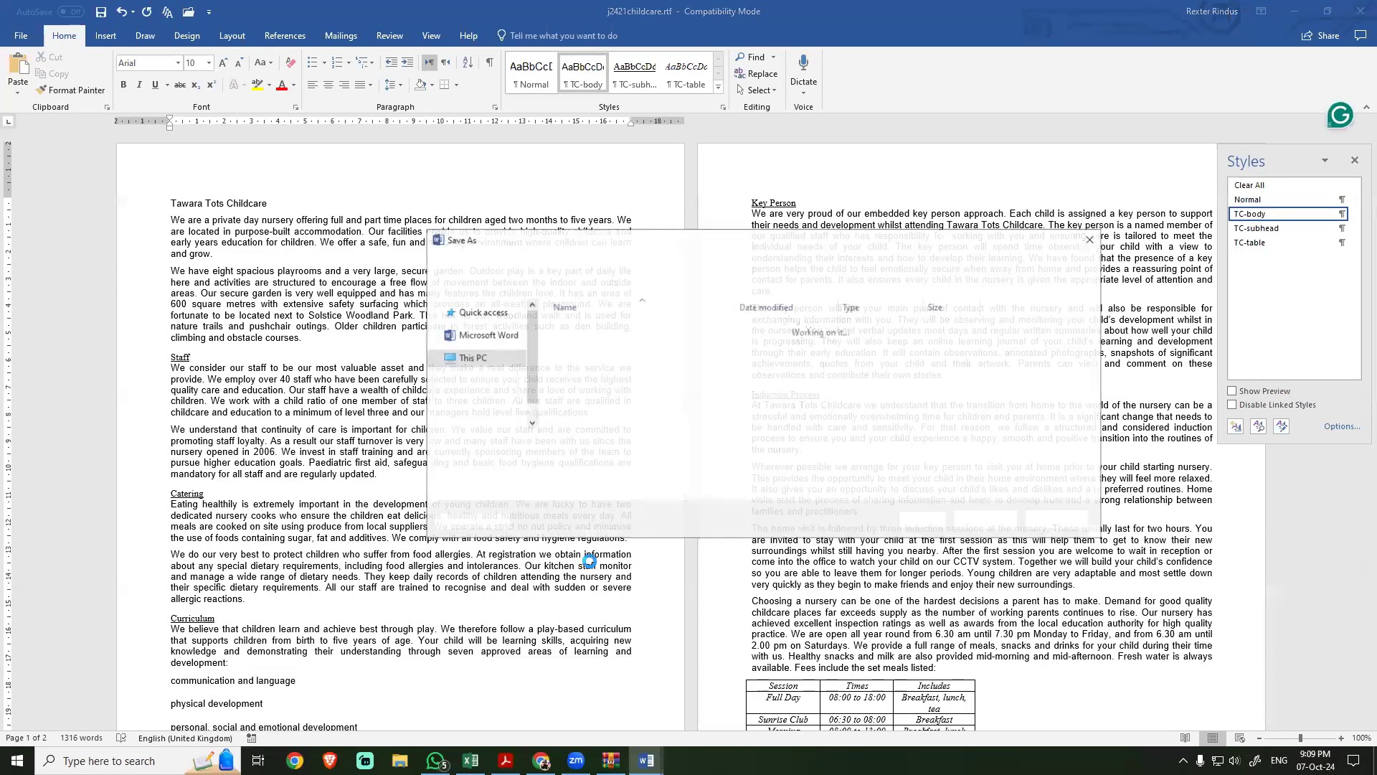
key(ctrl+v)
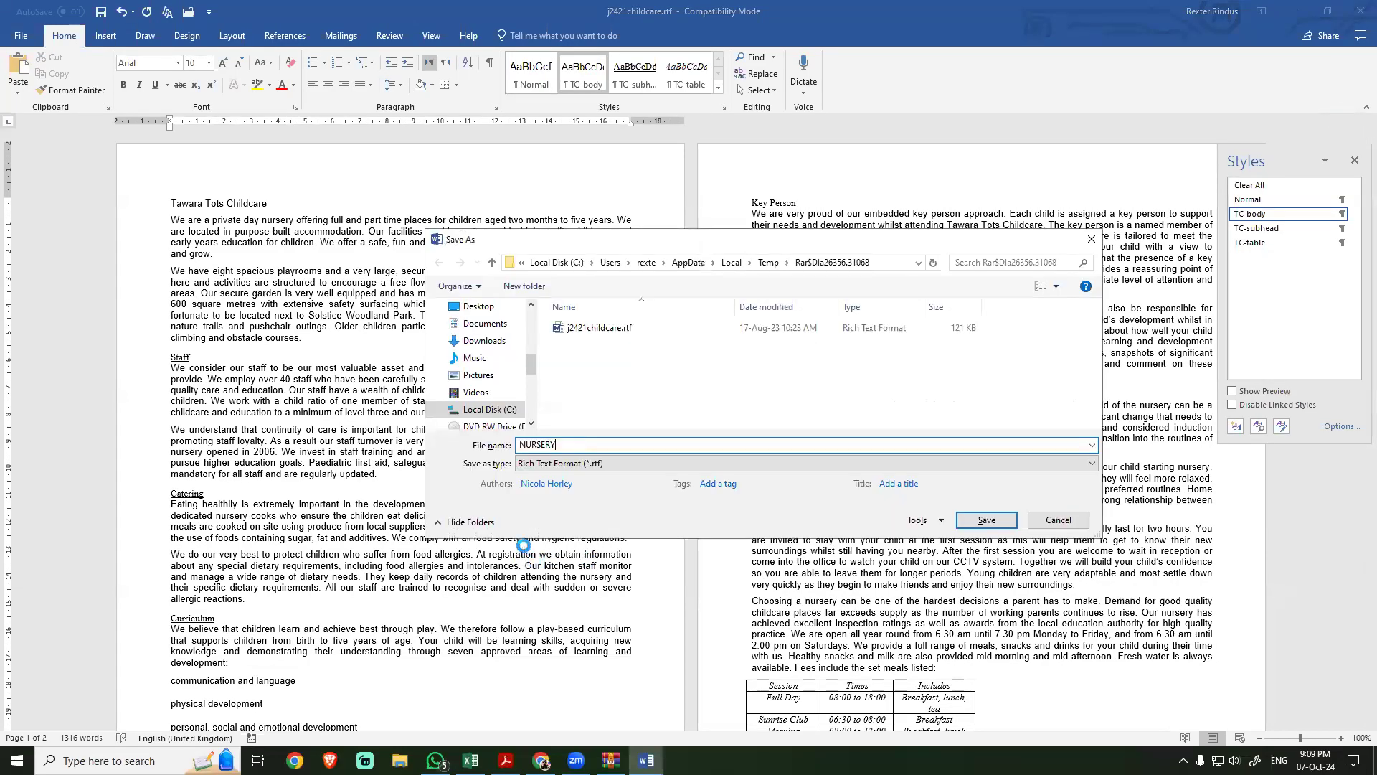
click(539, 463)
click(539, 481)
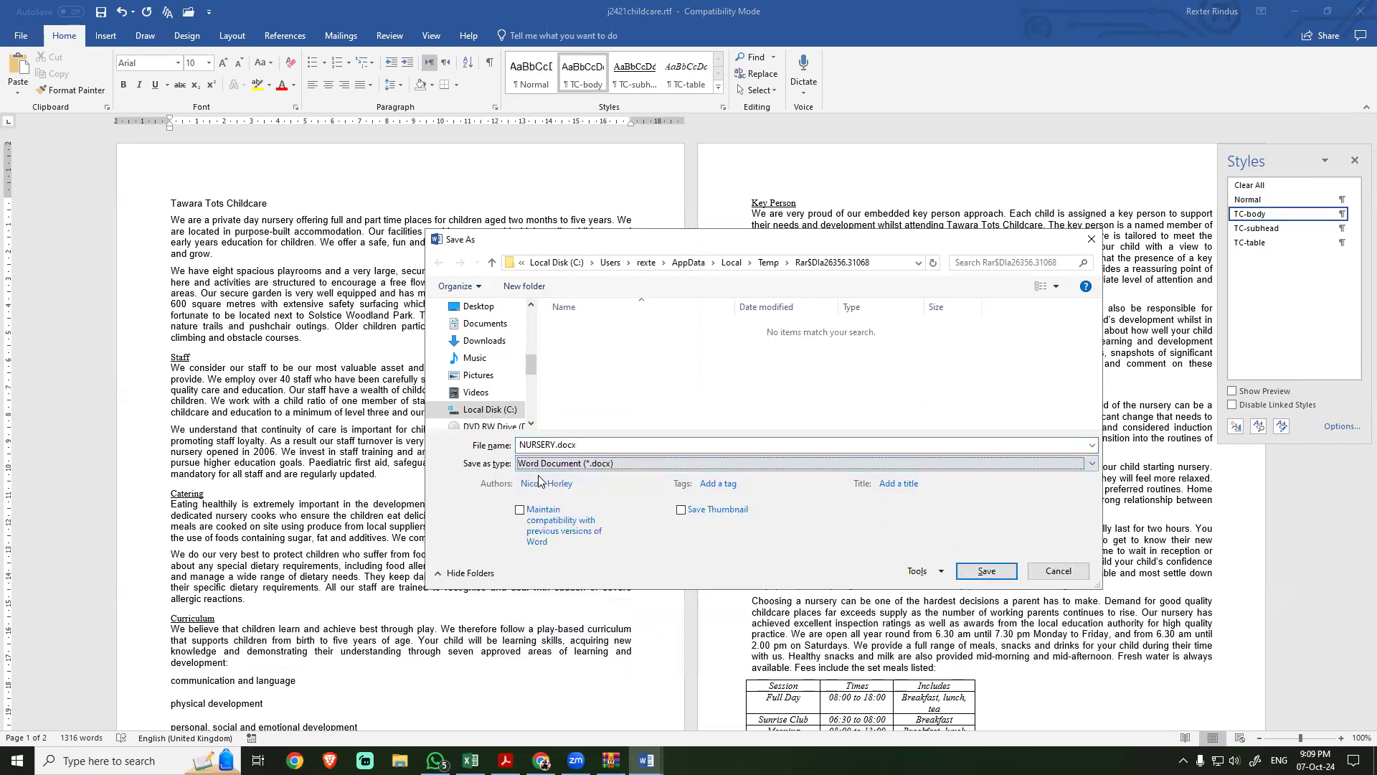
click(478, 307)
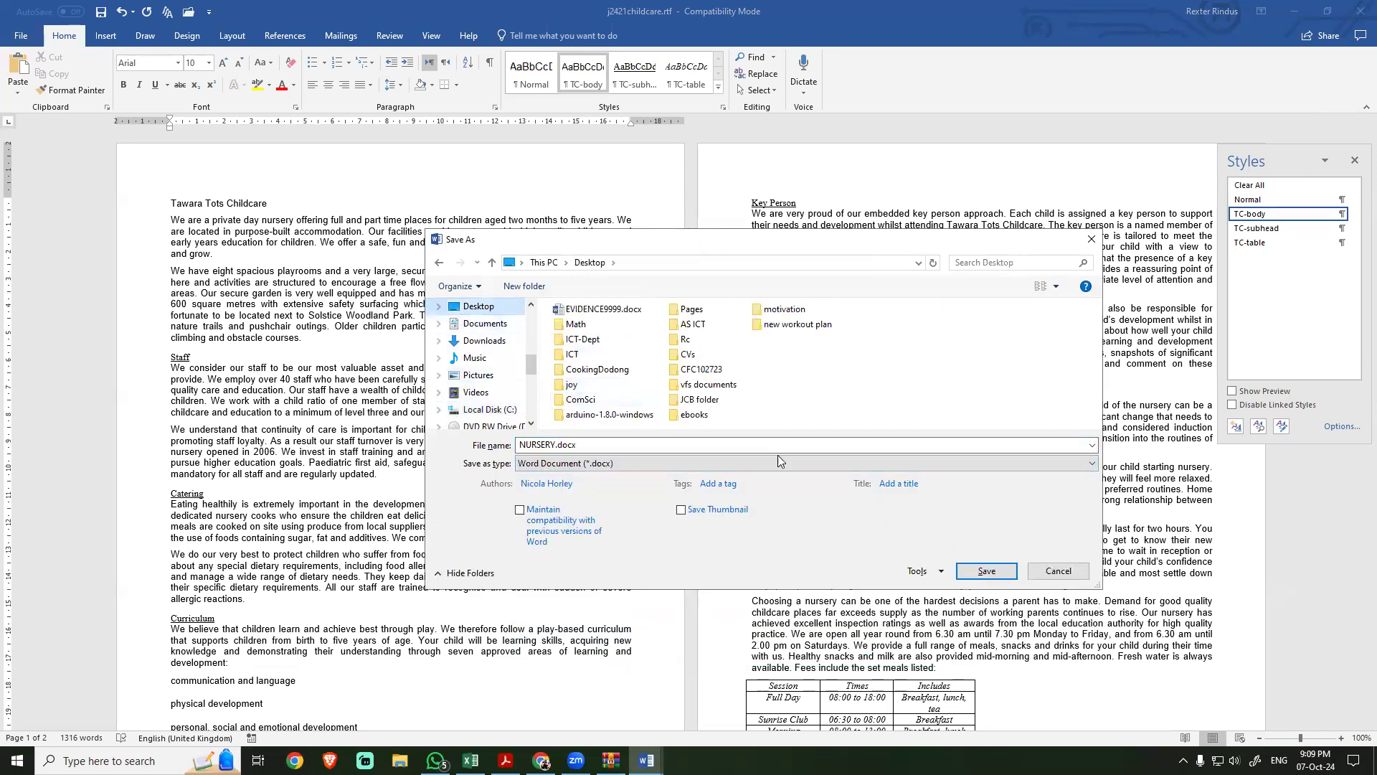
click(986, 570)
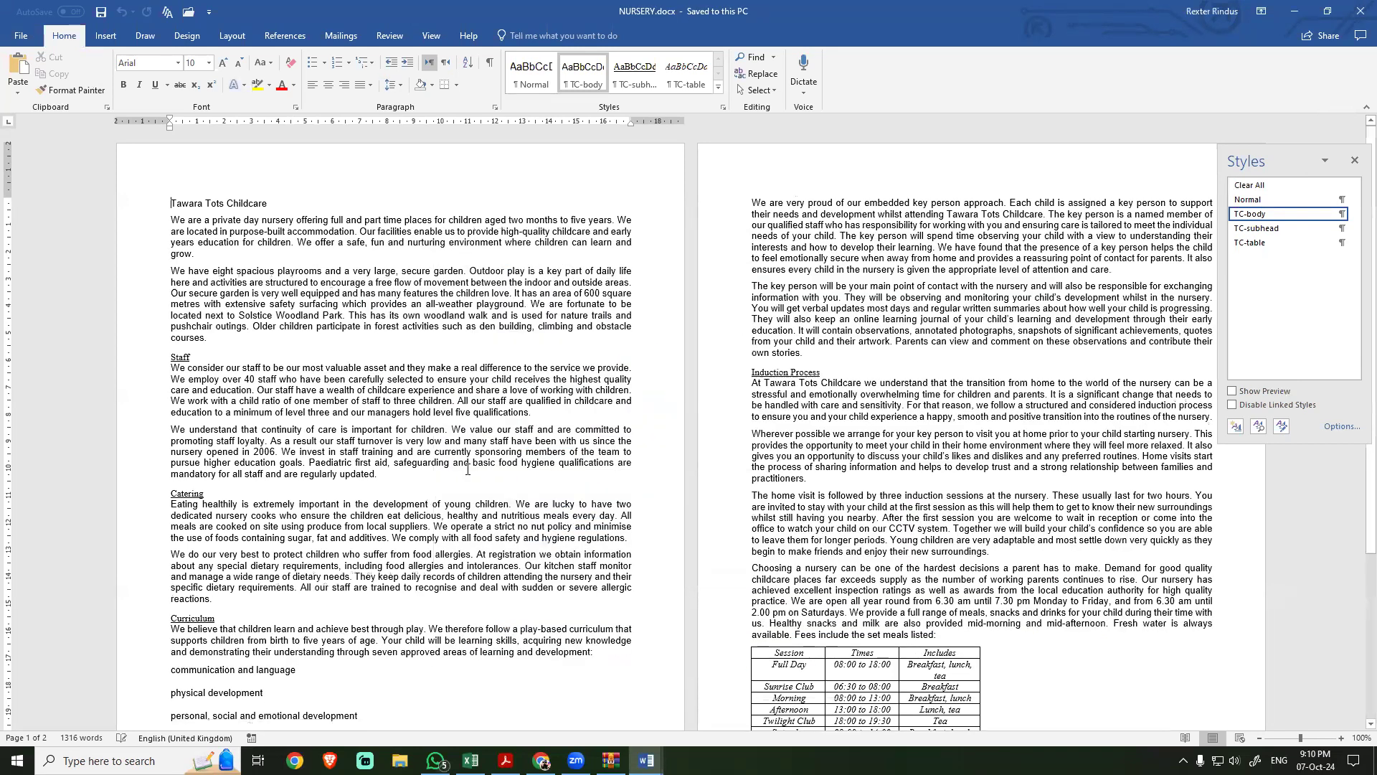
Step: Return to the exam PDF and read the rest of step 1 on the file format and the evidence screenshot
key(alt+Tab)
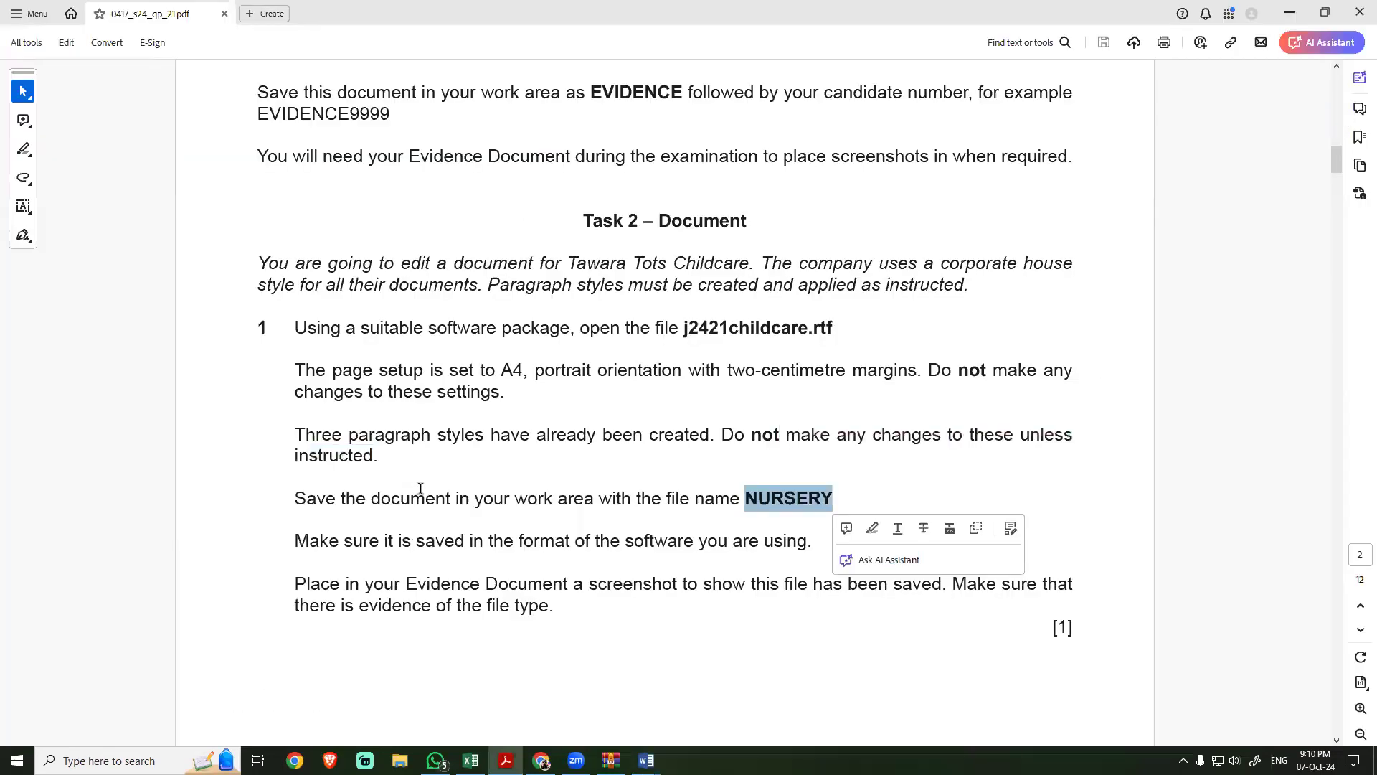
drag(349, 443, 801, 437)
drag(694, 392, 815, 391)
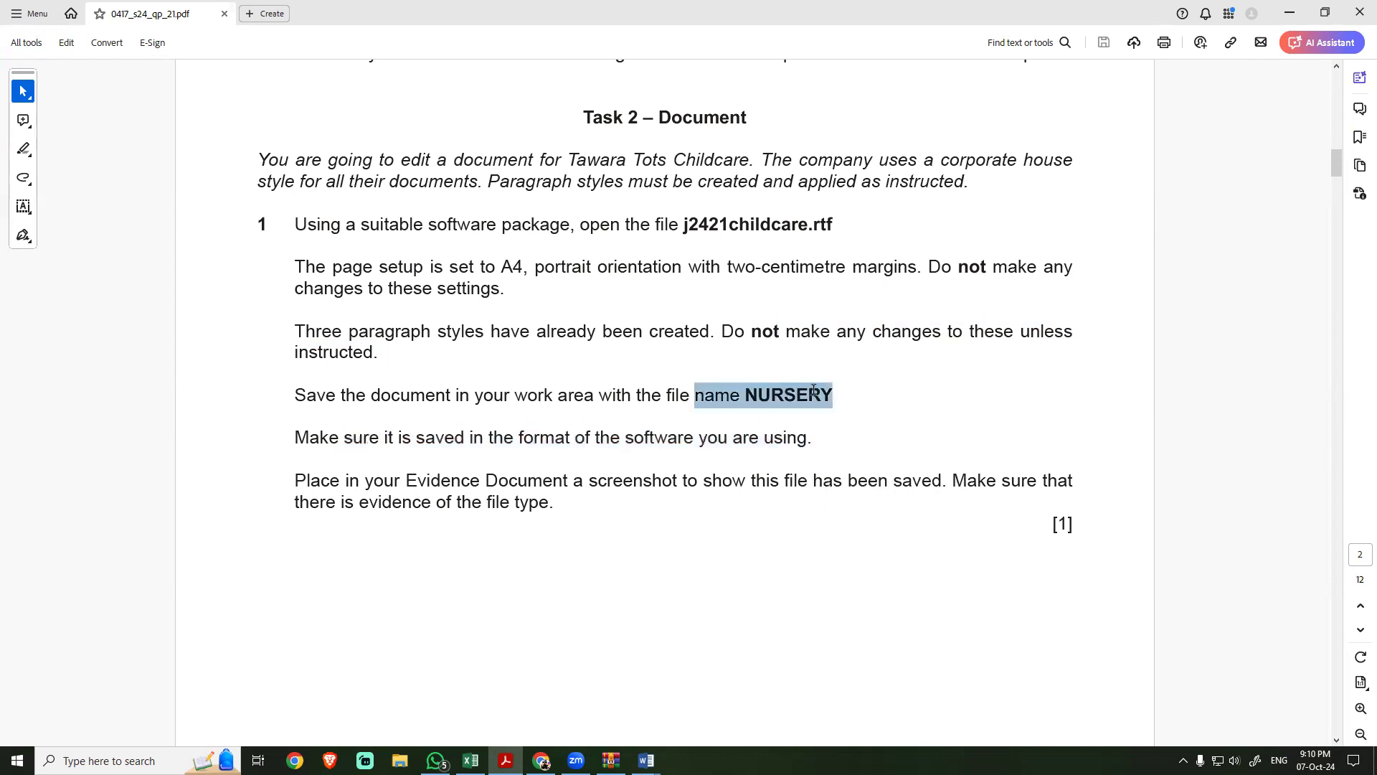
click(631, 397)
scroll(534, 500, down, 3)
drag(295, 378, 522, 398)
click(459, 403)
drag(413, 398, 484, 393)
click(414, 398)
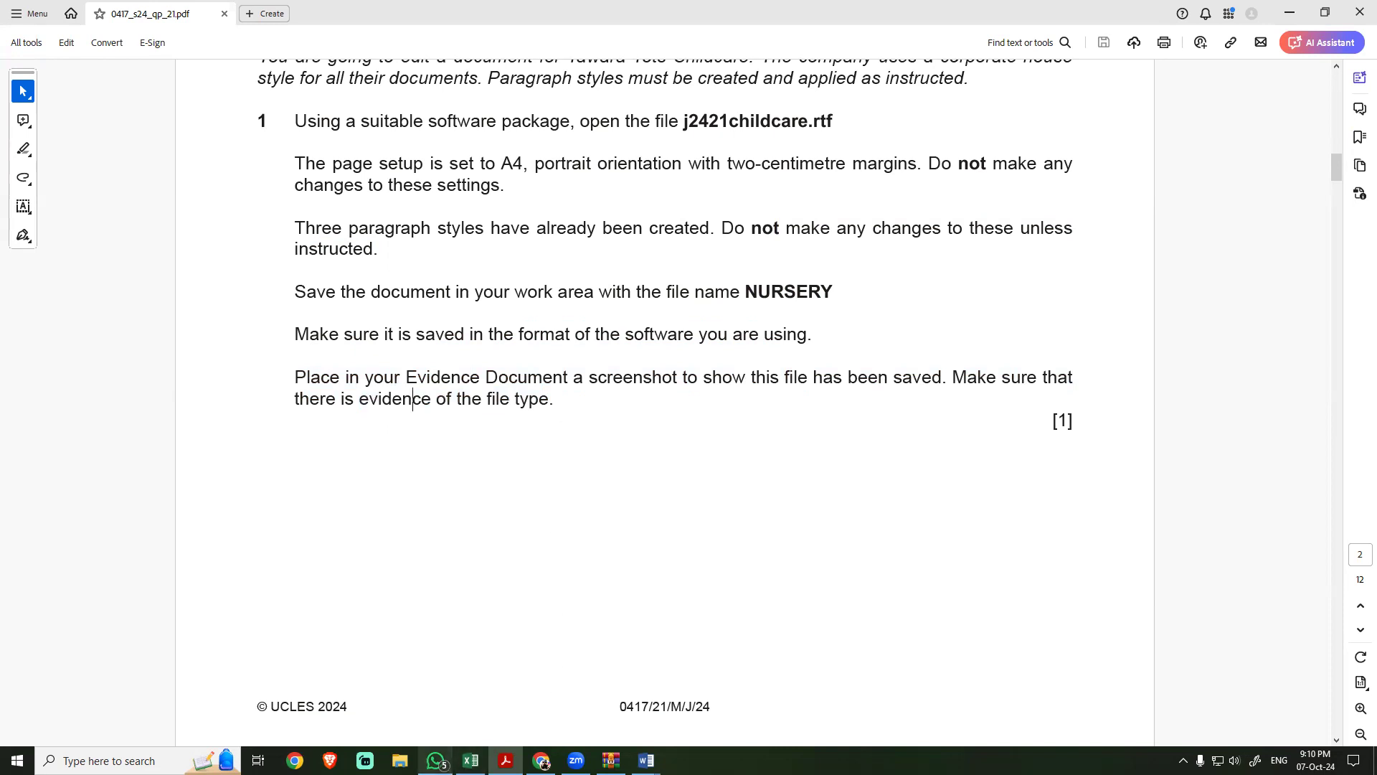
Step: Open the Desktop folder in a maximized File Explorer window and filter its files by modification date 07-Oct-24
click(400, 760)
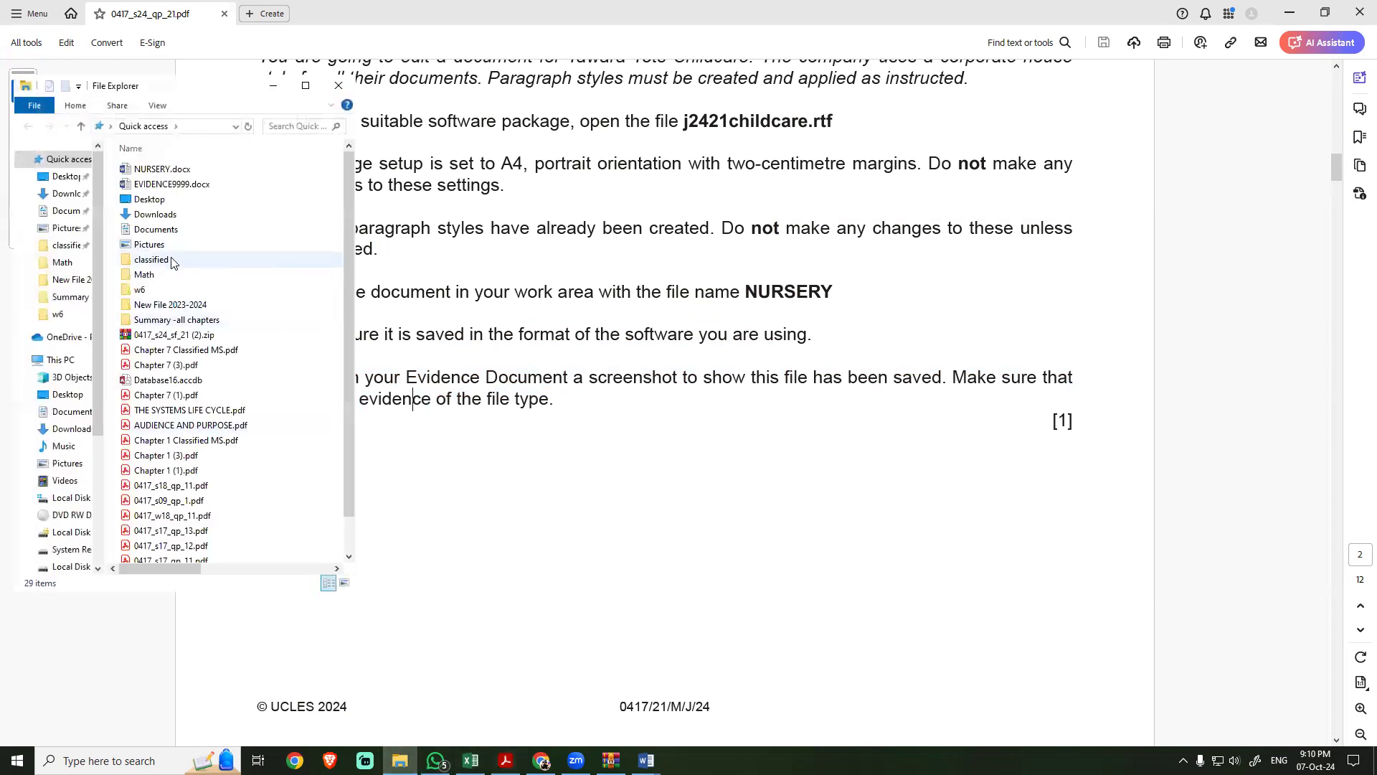
click(63, 176)
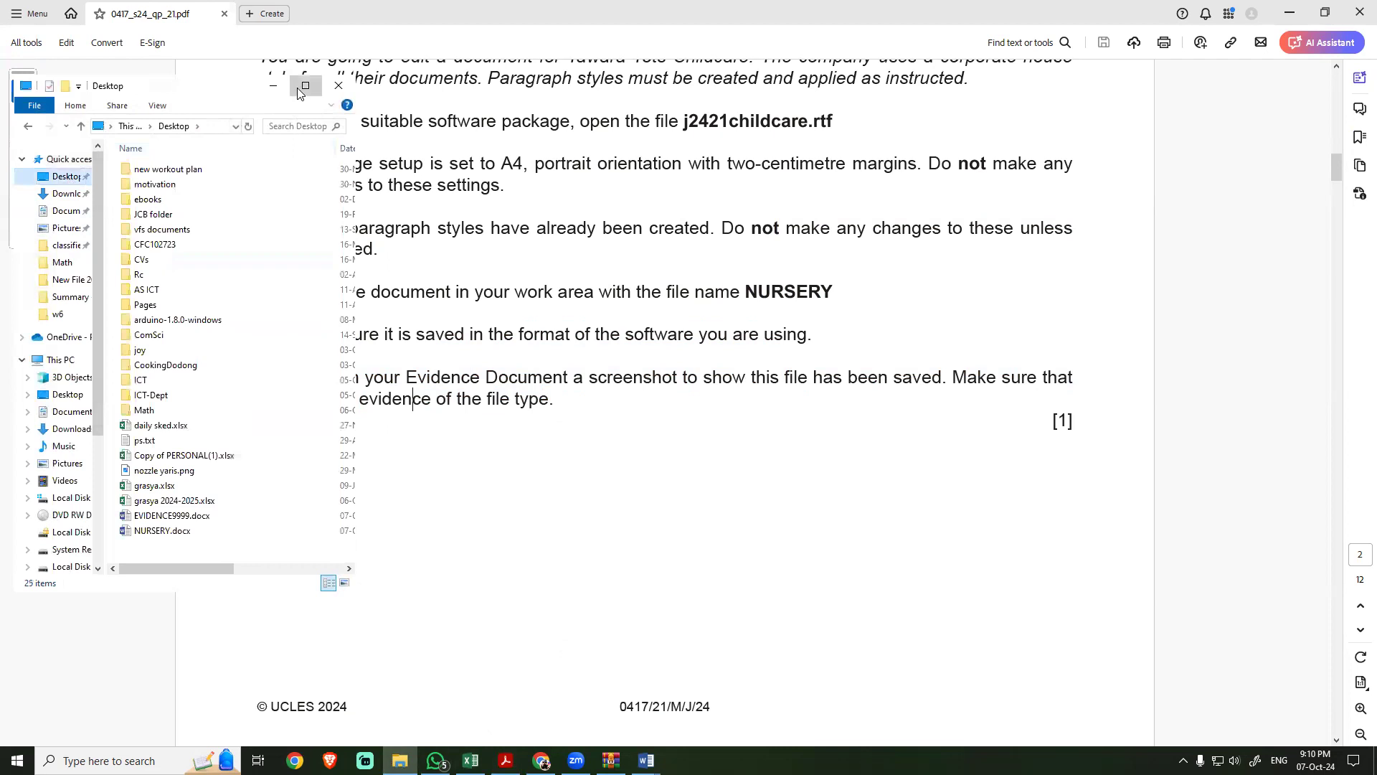
click(305, 85)
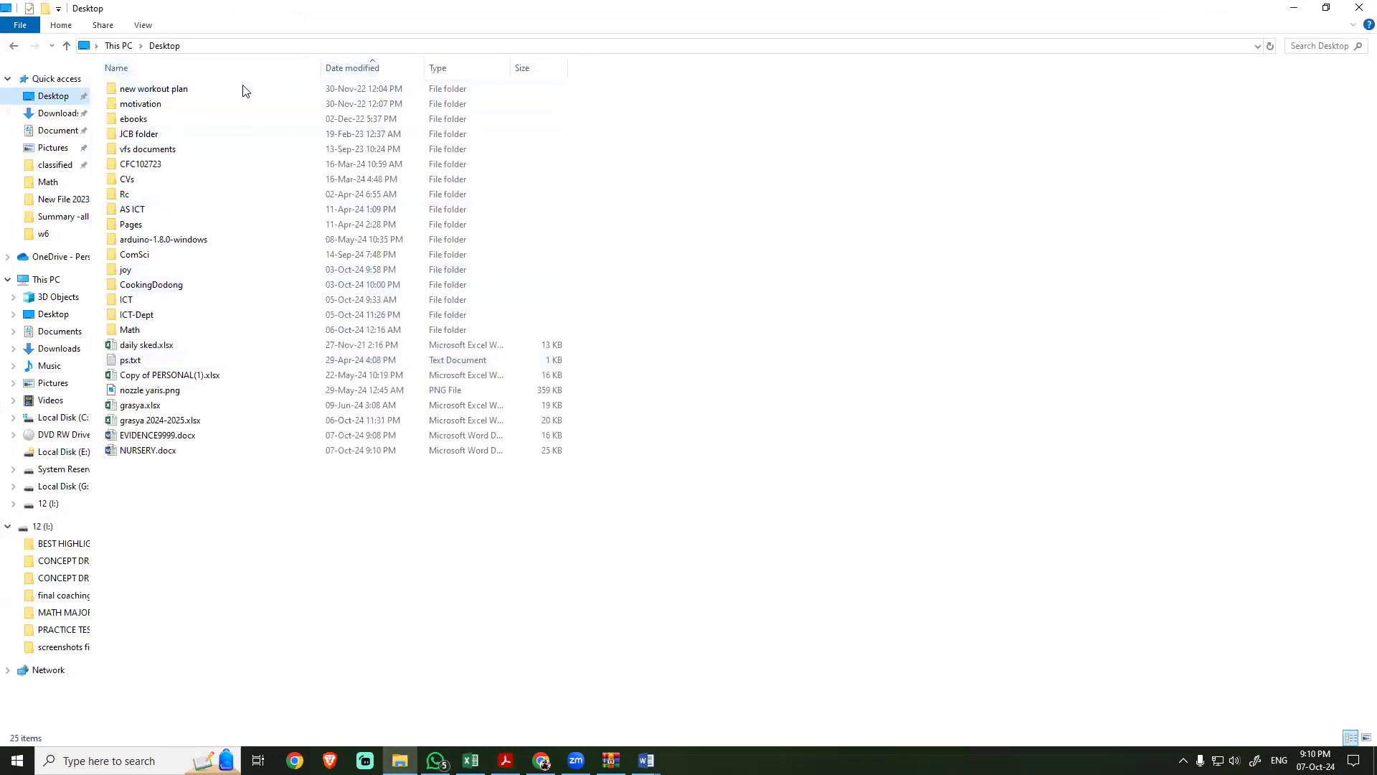
click(418, 68)
click(486, 149)
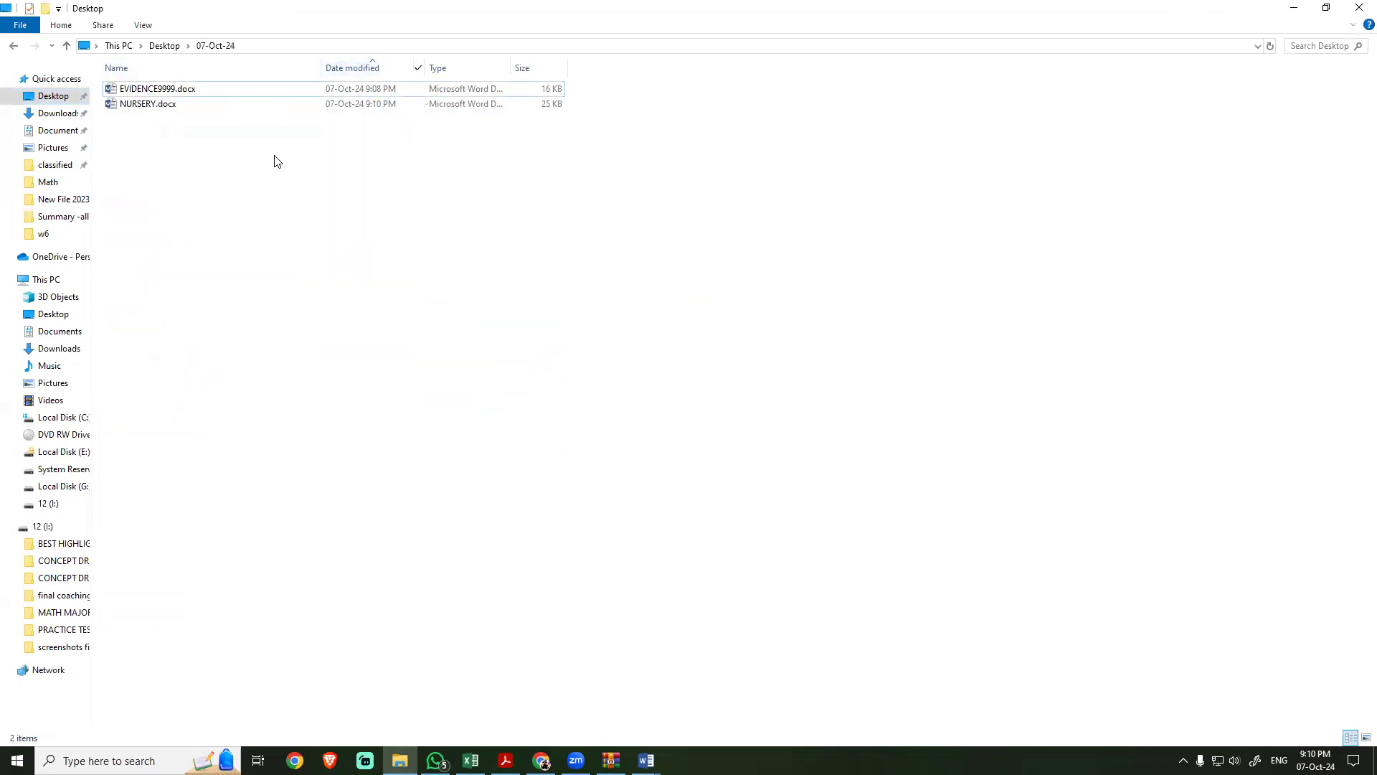
Step: Fit the Type and Name columns to their contents and capture a screen snip of the filtered file list
double_click(509, 67)
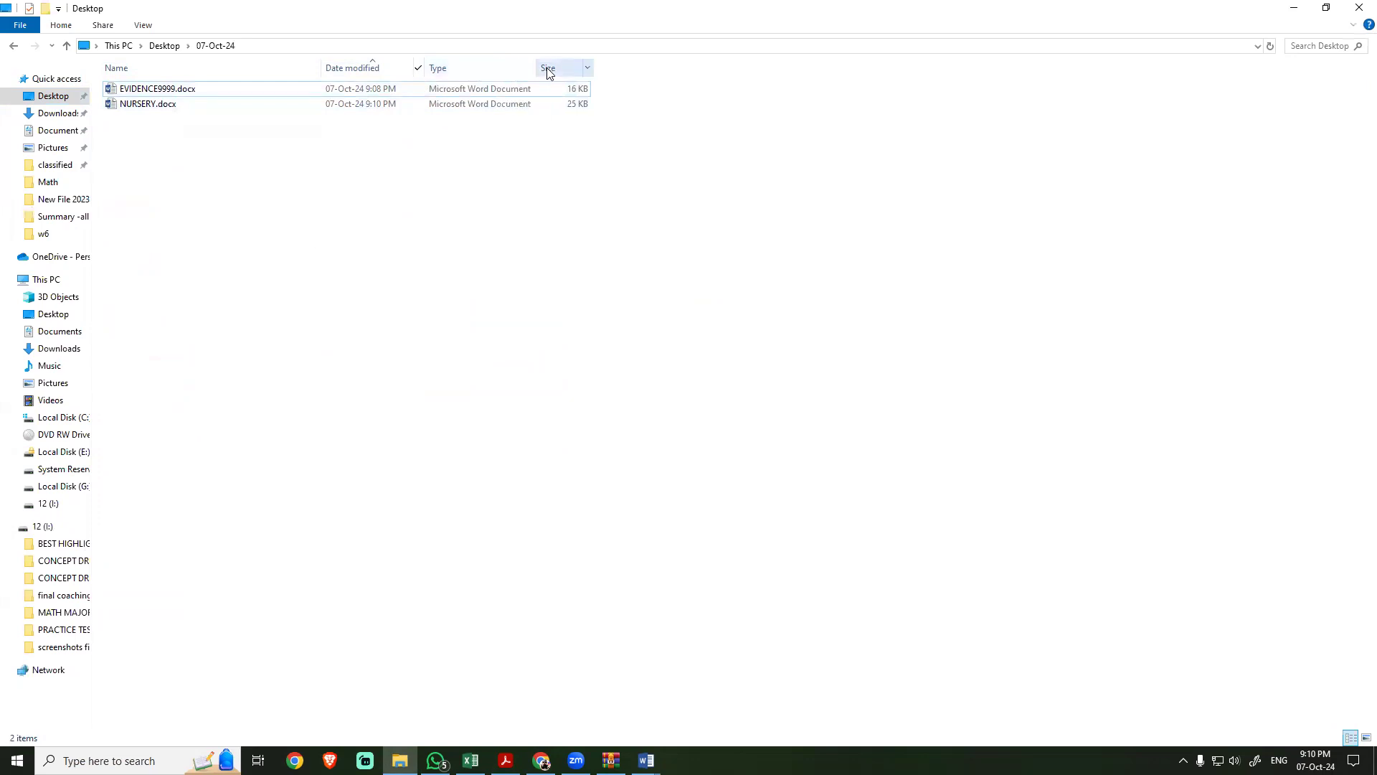
double_click(322, 64)
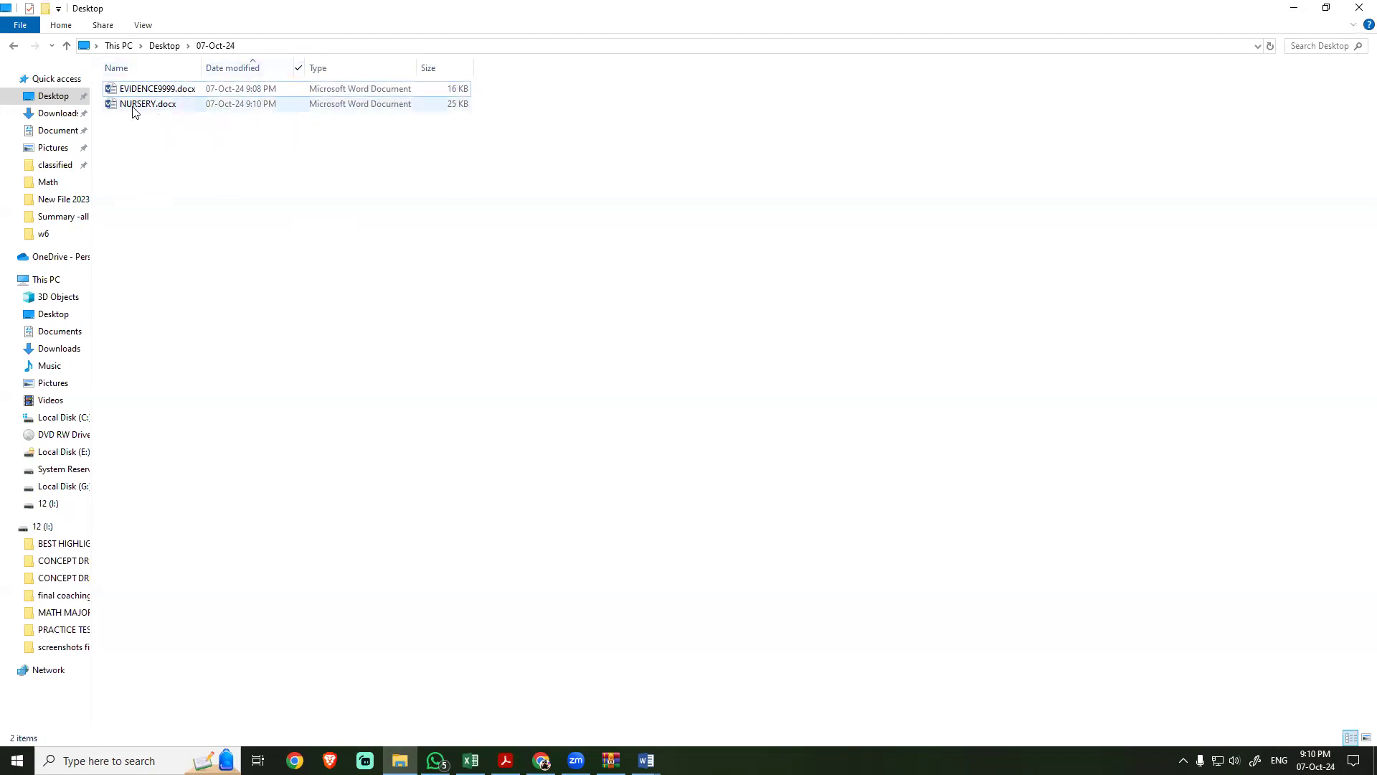
key(super+shift+s)
mouse_move(65, 25)
mouse_down()
mouse_move(75, 55)
mouse_move(282, 132)
mouse_move(510, 142)
mouse_up()
mouse_move(649, 760)
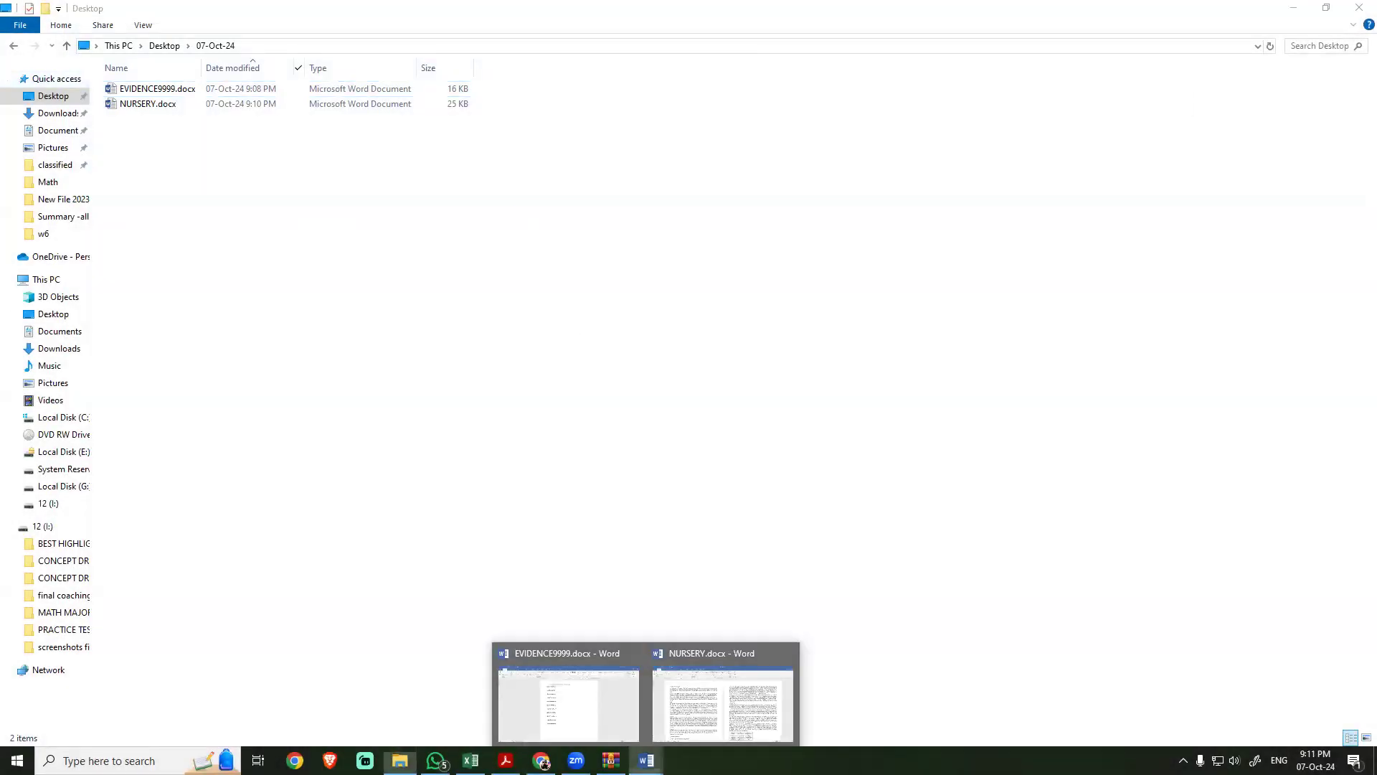
Step: Switch to the EVIDENCE9999 document and paste the captured file list under the Step 1 evidence heading
click(570, 706)
click(479, 219)
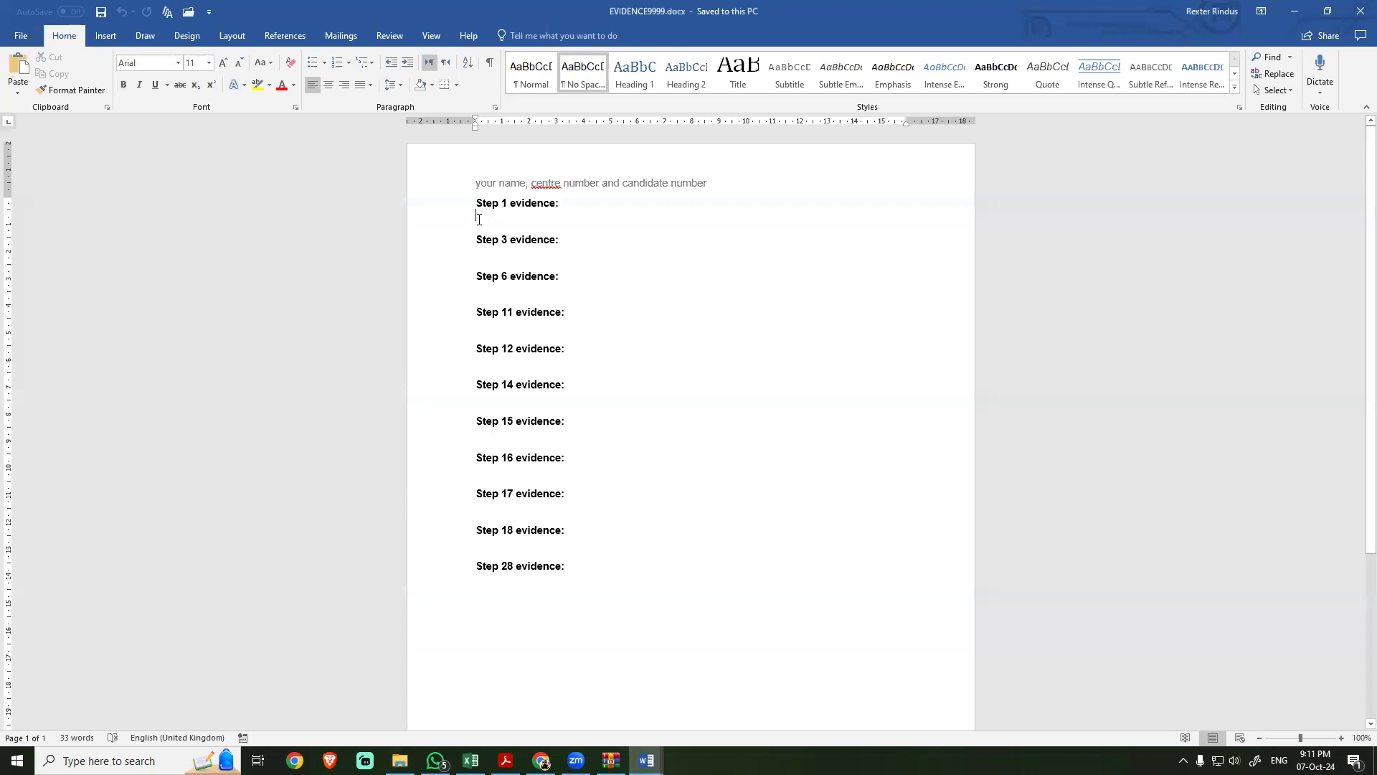
key(ctrl+v)
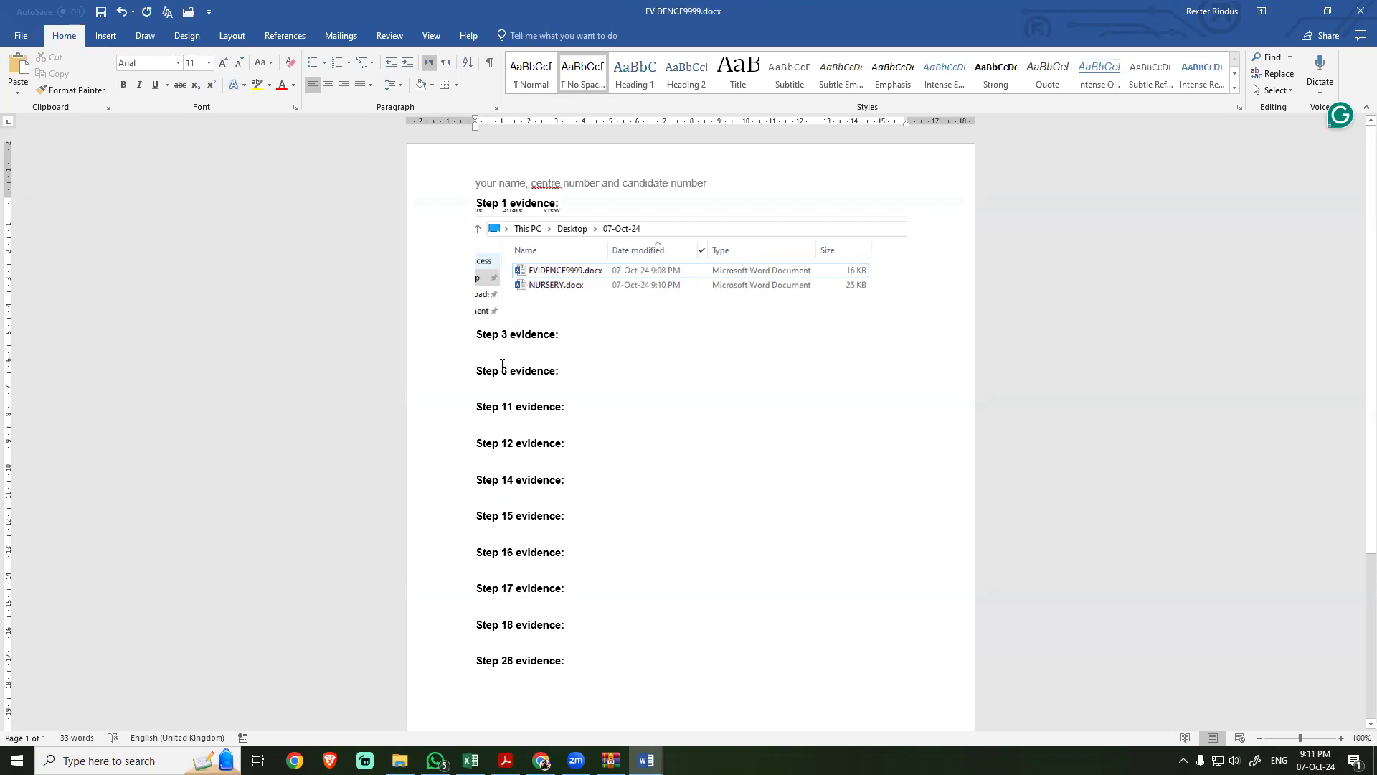
Step: Read the start of step 2 in the exam PDF and bring the NURSERY document it refers to into view
click(506, 759)
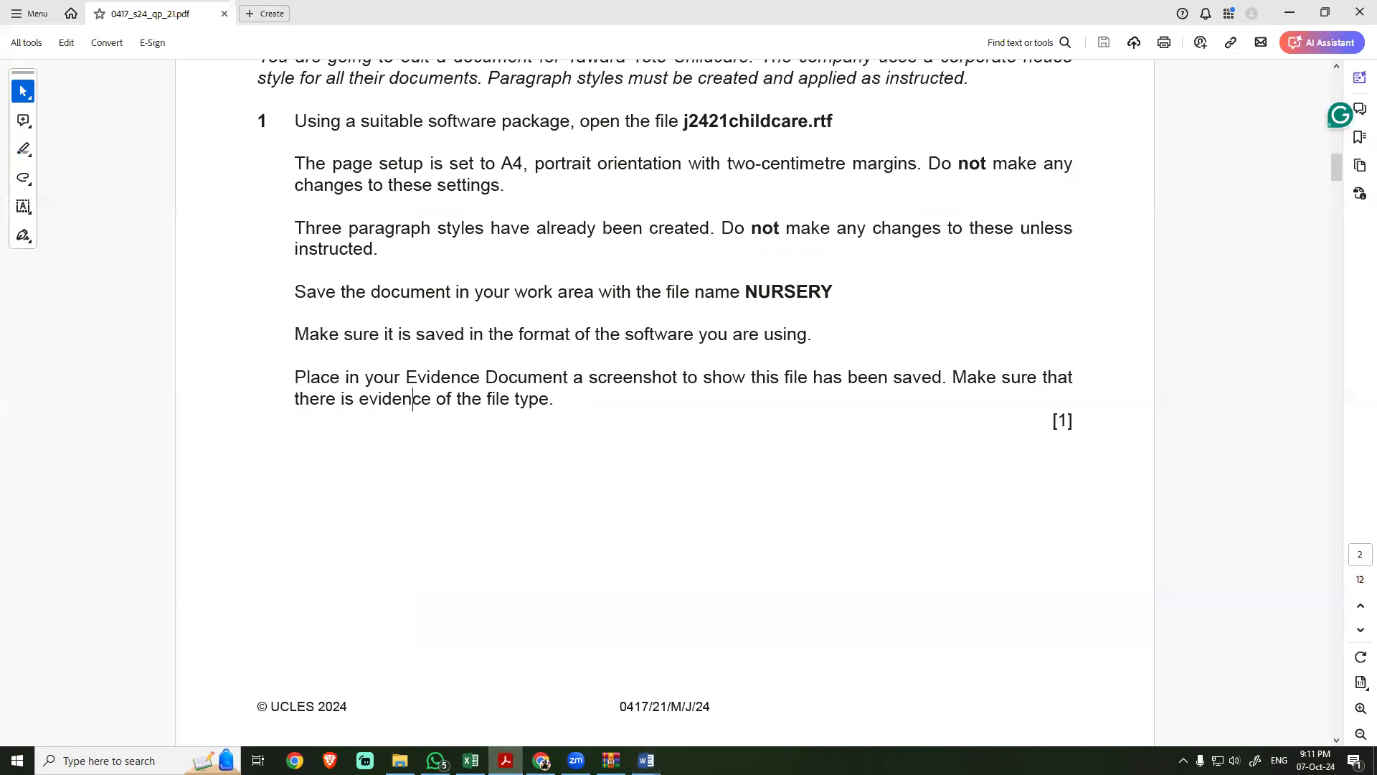
scroll(574, 429, down, 8)
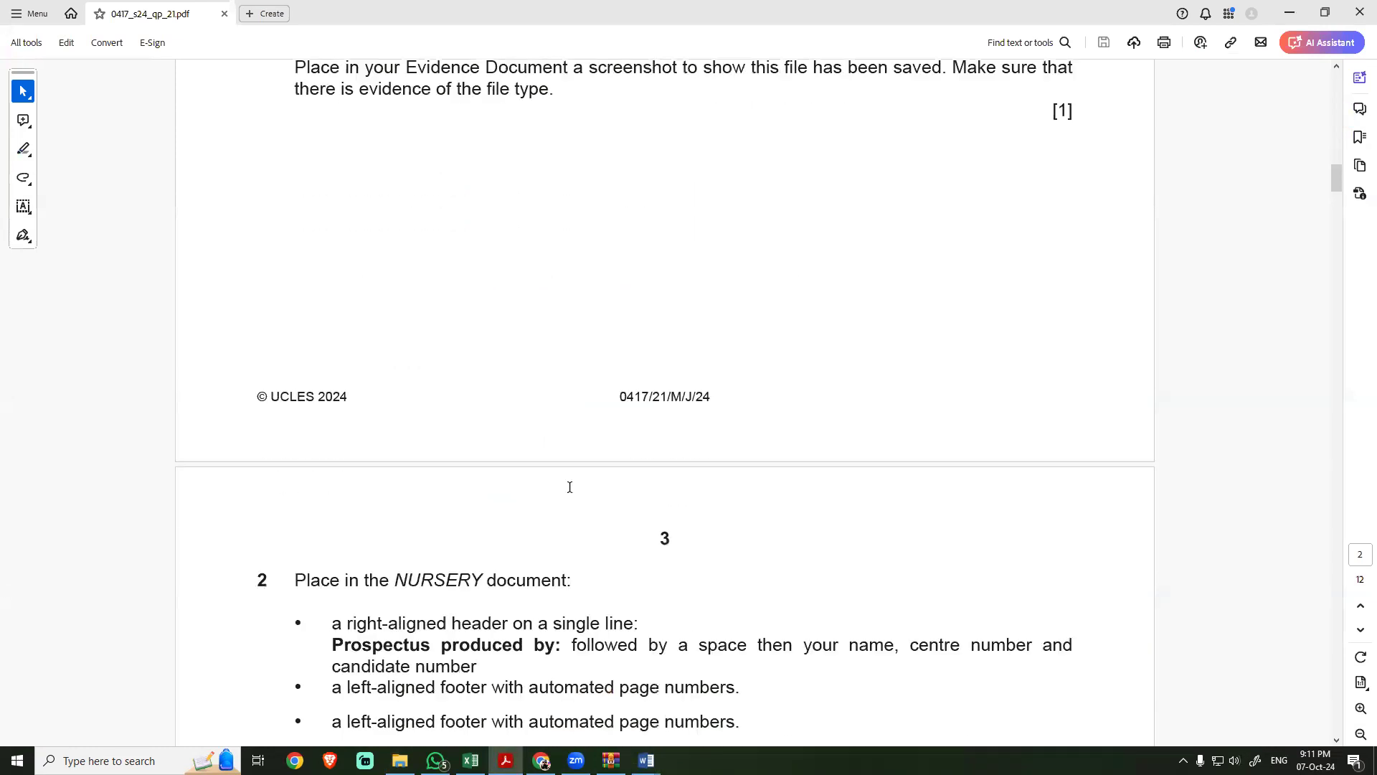
scroll(570, 489, down, 3)
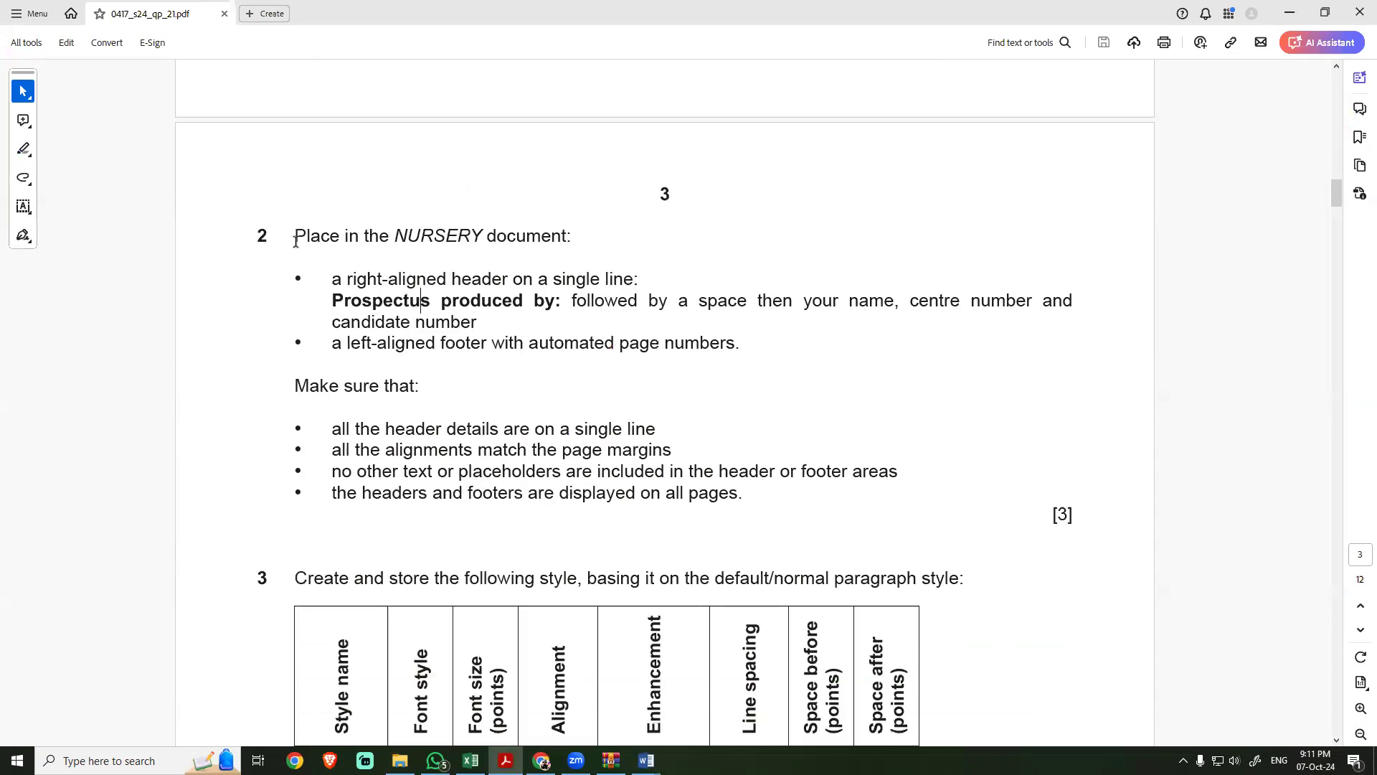
drag(295, 234, 330, 235)
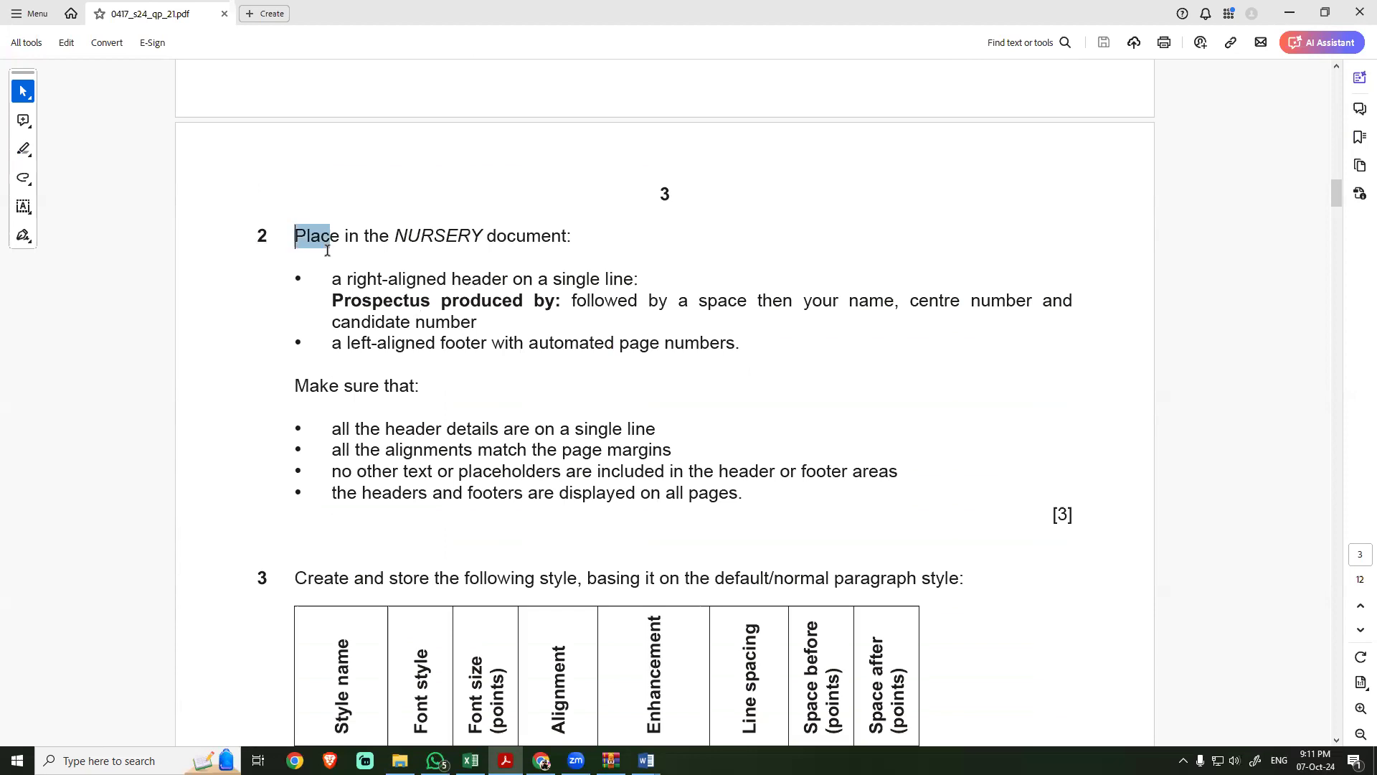
click(407, 230)
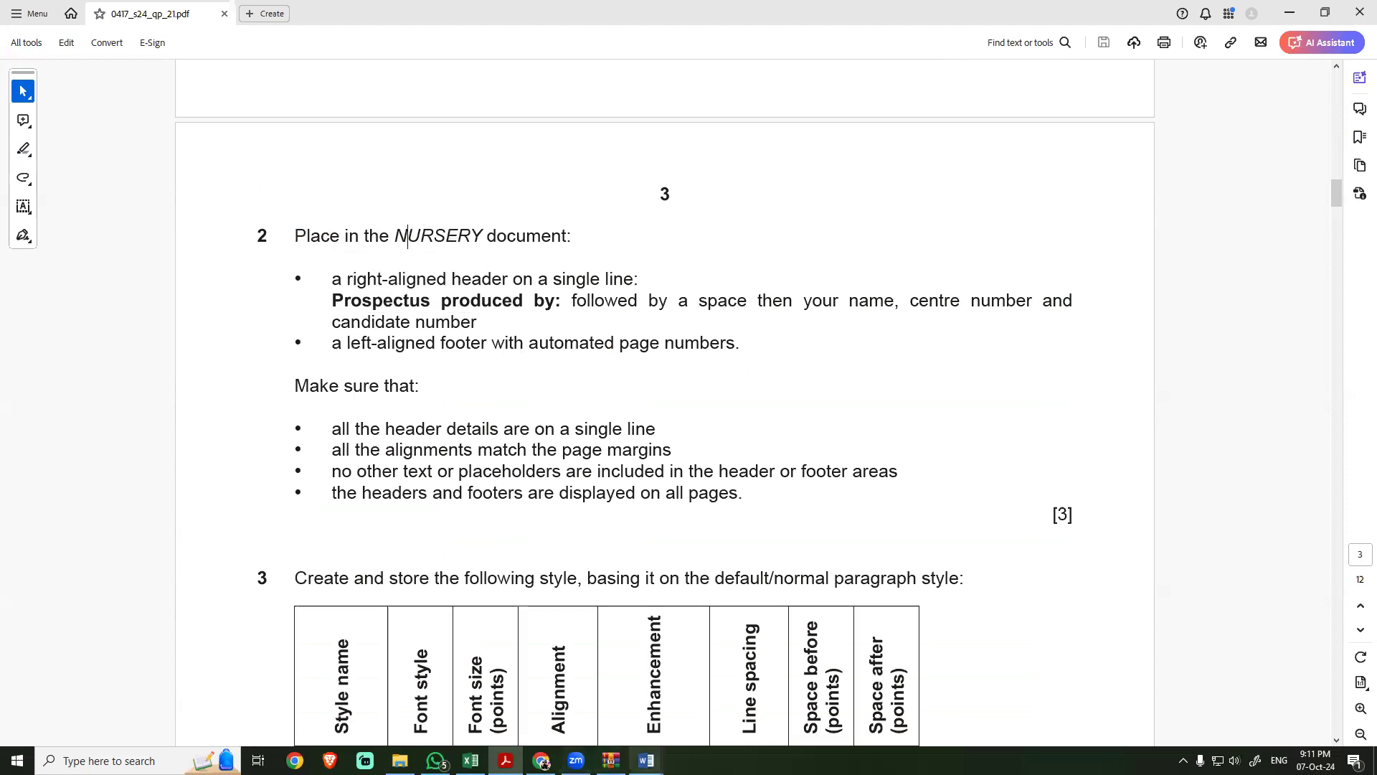
mouse_move(646, 760)
click(723, 702)
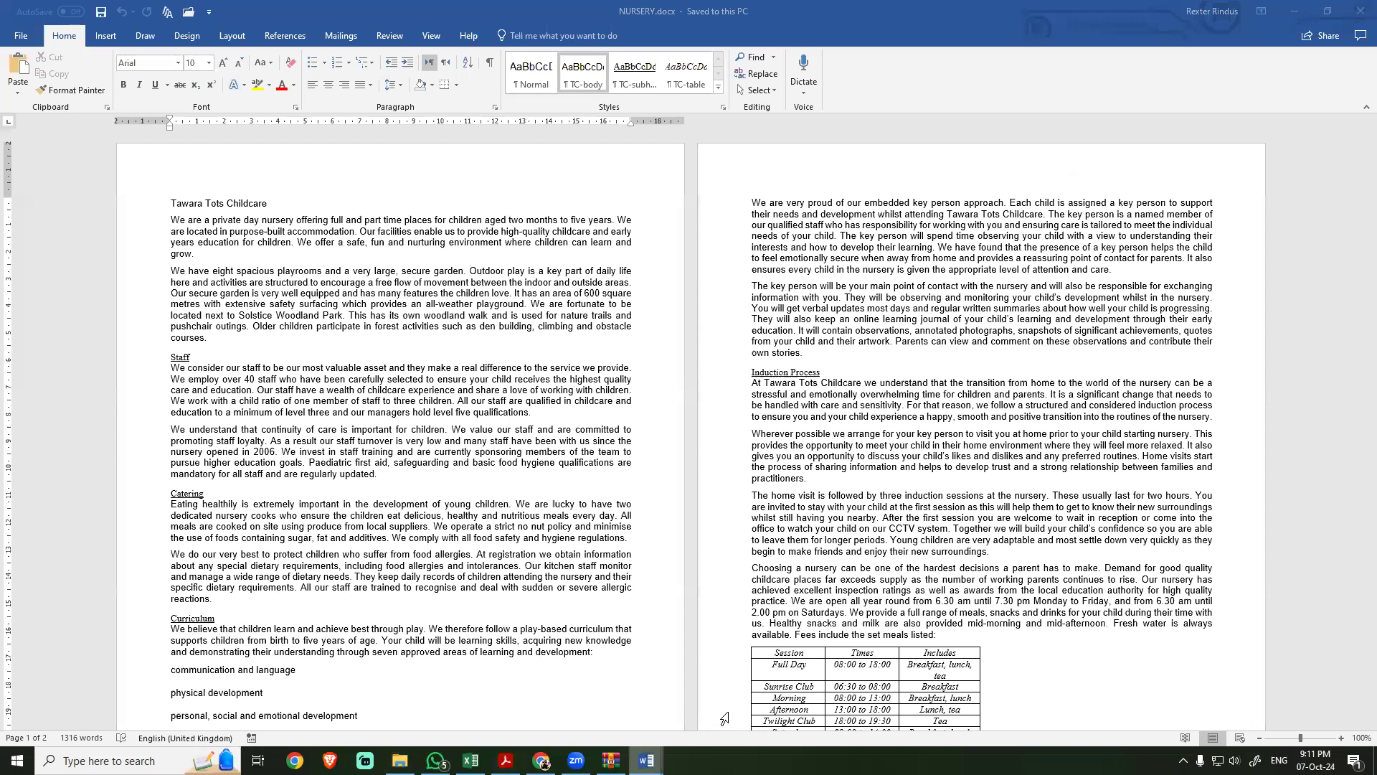
Step: Return to step 2 in the exam PDF and copy the header text "Prospectus produced by:"
click(505, 761)
drag(367, 280, 632, 281)
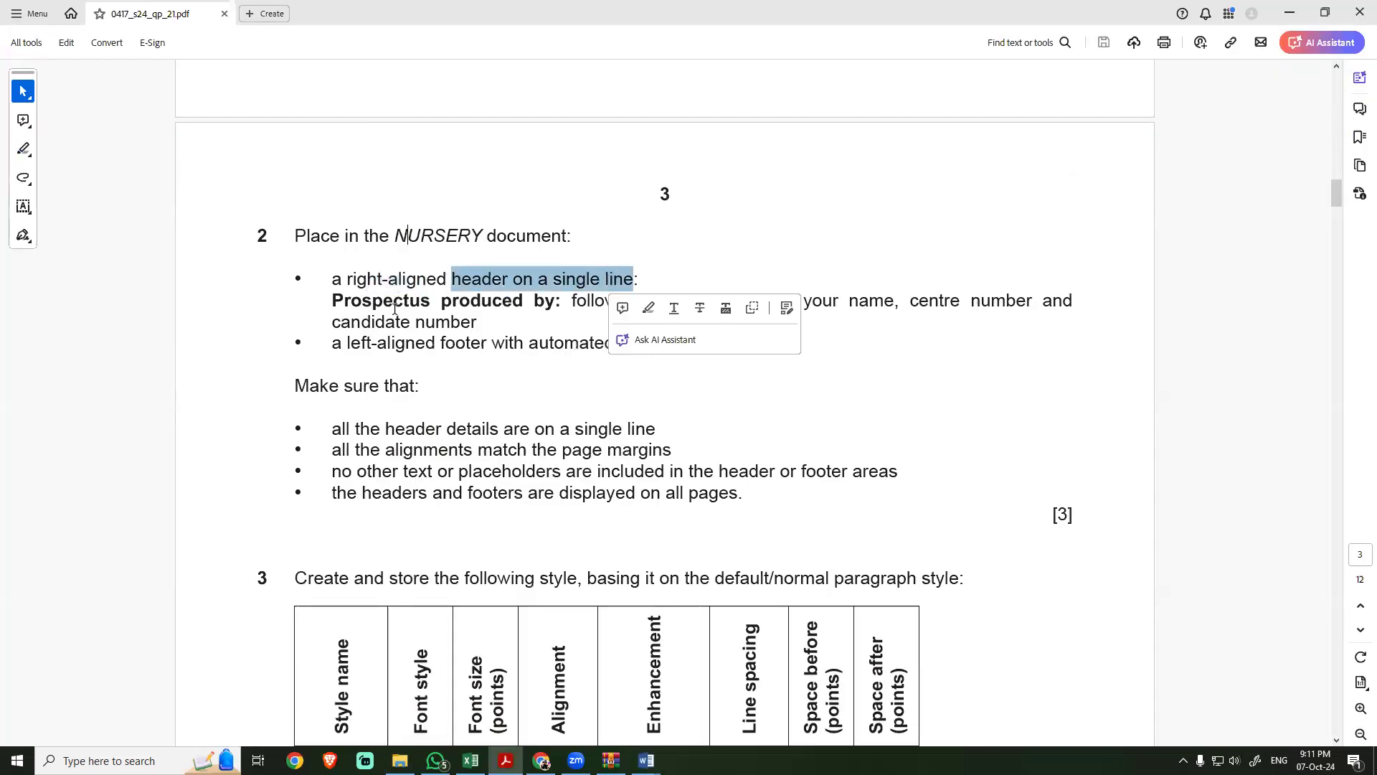
drag(334, 301, 552, 307)
key(ctrl+c)
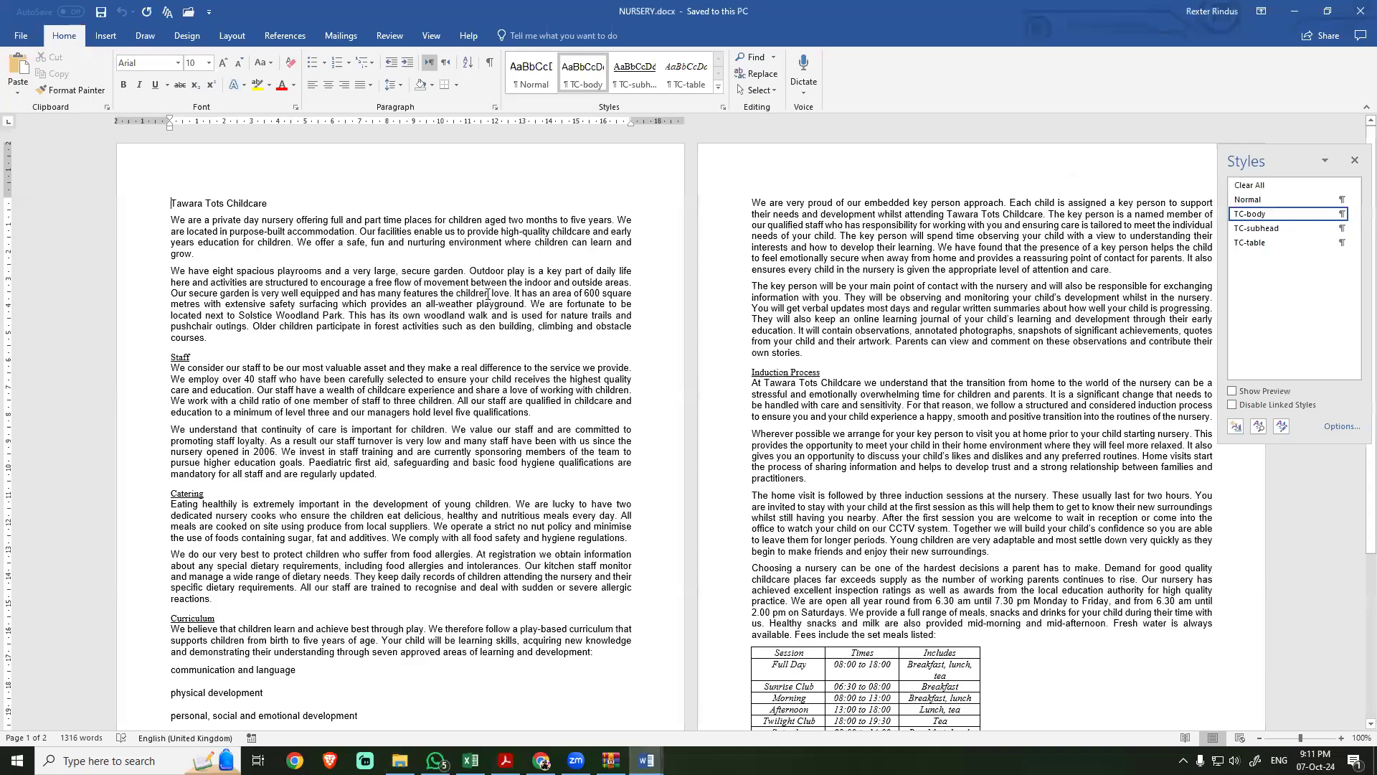
Step: Switch to the NURSERY document and insert a Blank (Three Columns) header
key(alt+Tab)
click(106, 35)
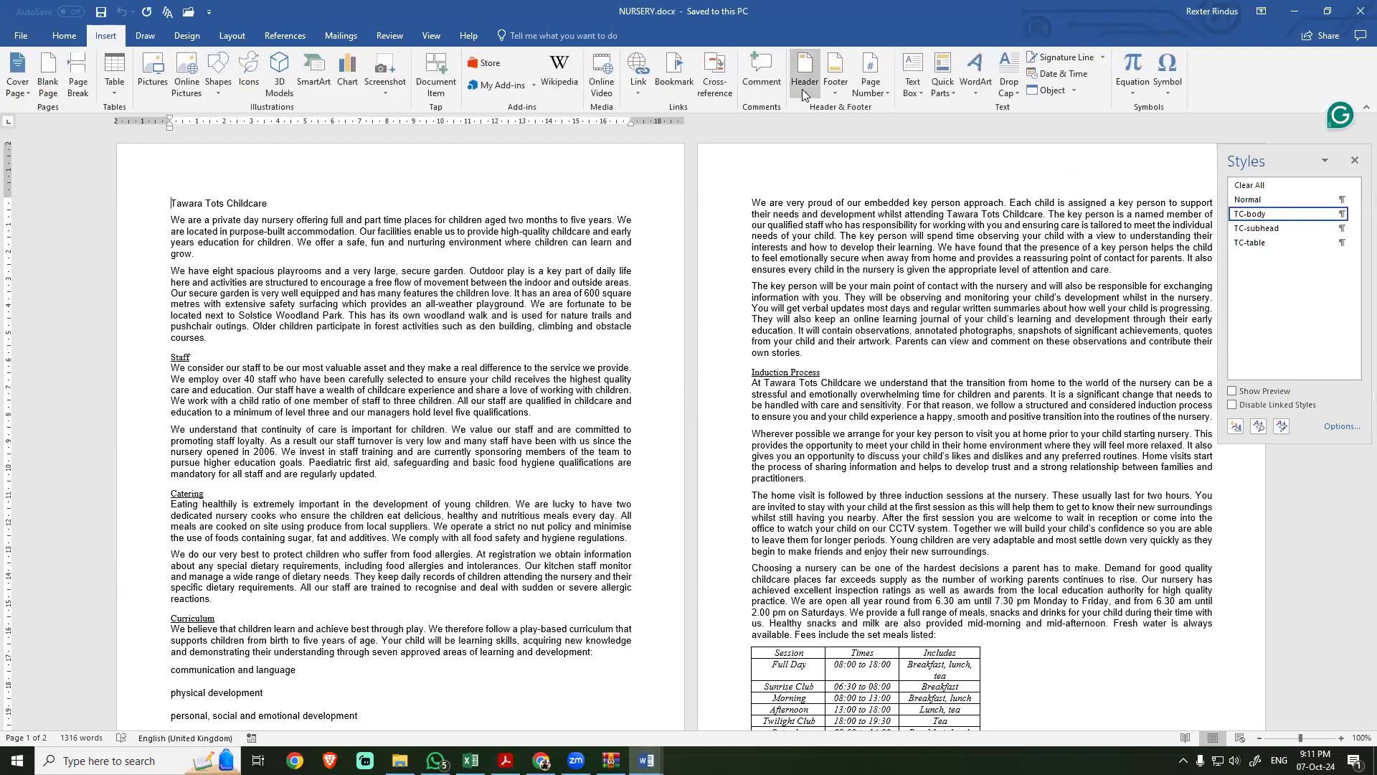
click(803, 86)
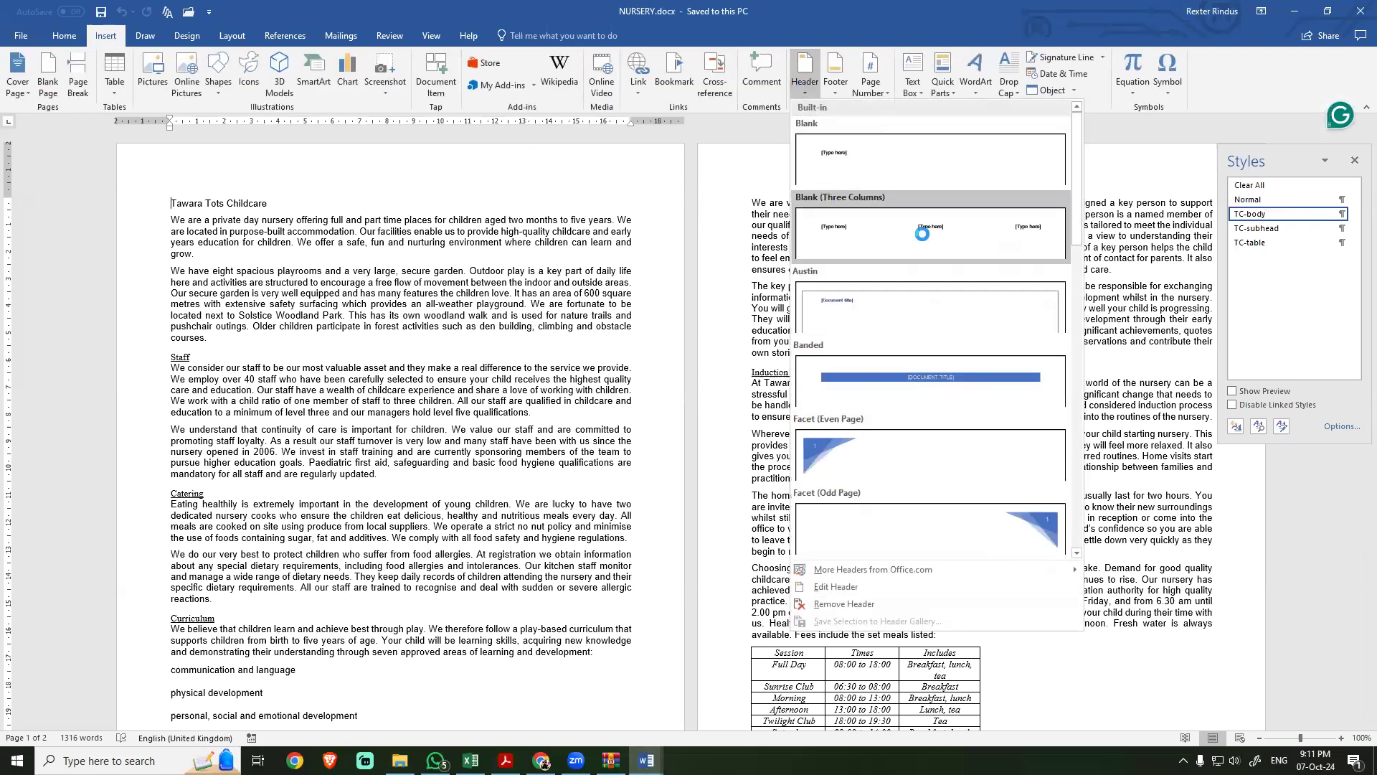
click(924, 240)
click(605, 185)
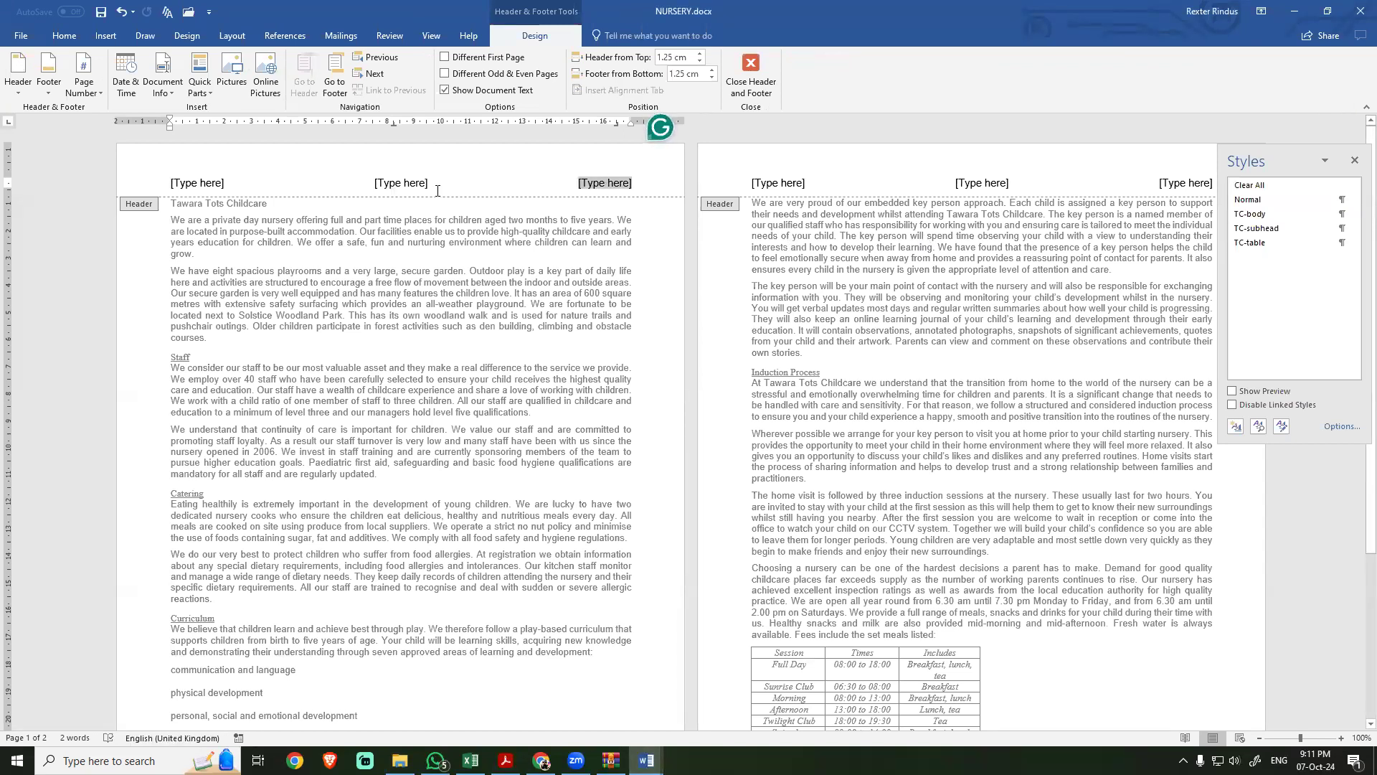
click(409, 184)
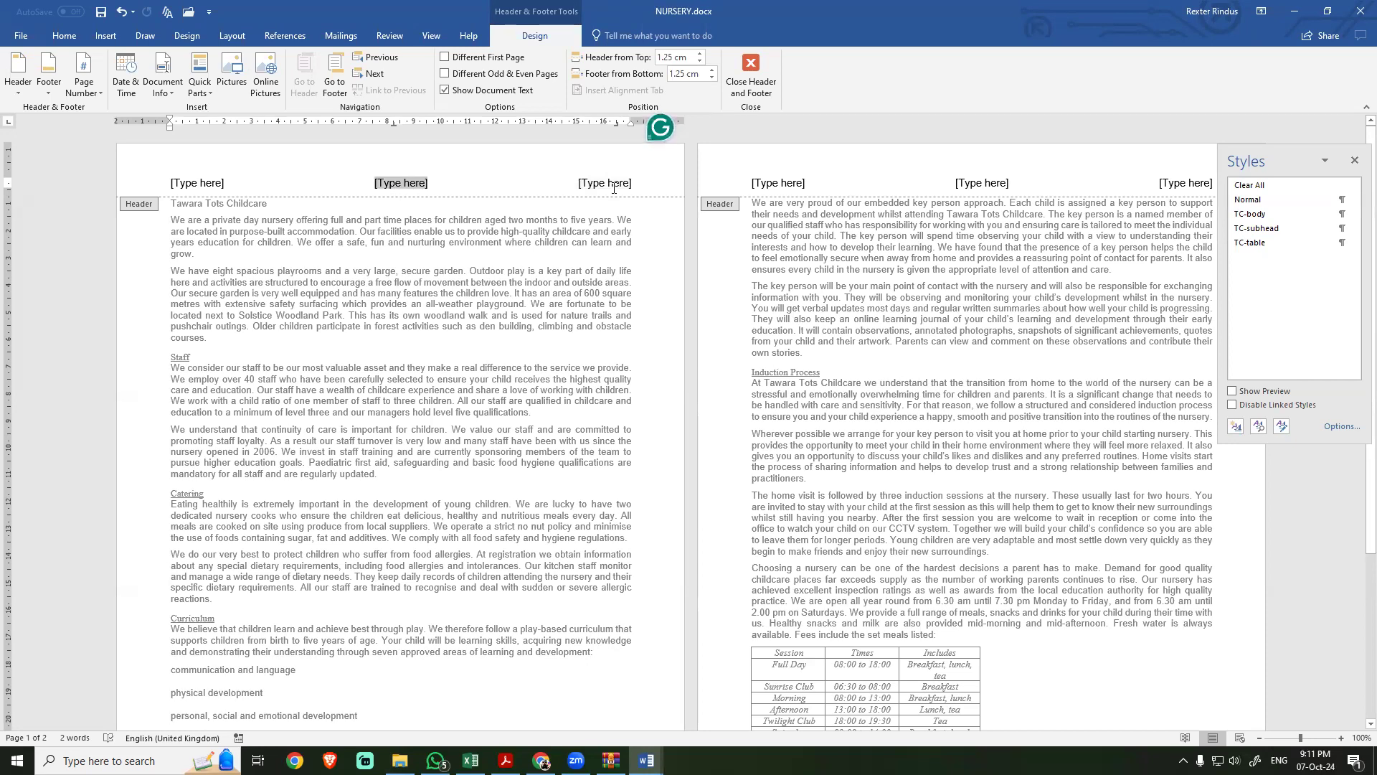
Step: Check the footer alignment and page number requirement of step 2 in the exam PDF
key(alt+Tab)
click(396, 351)
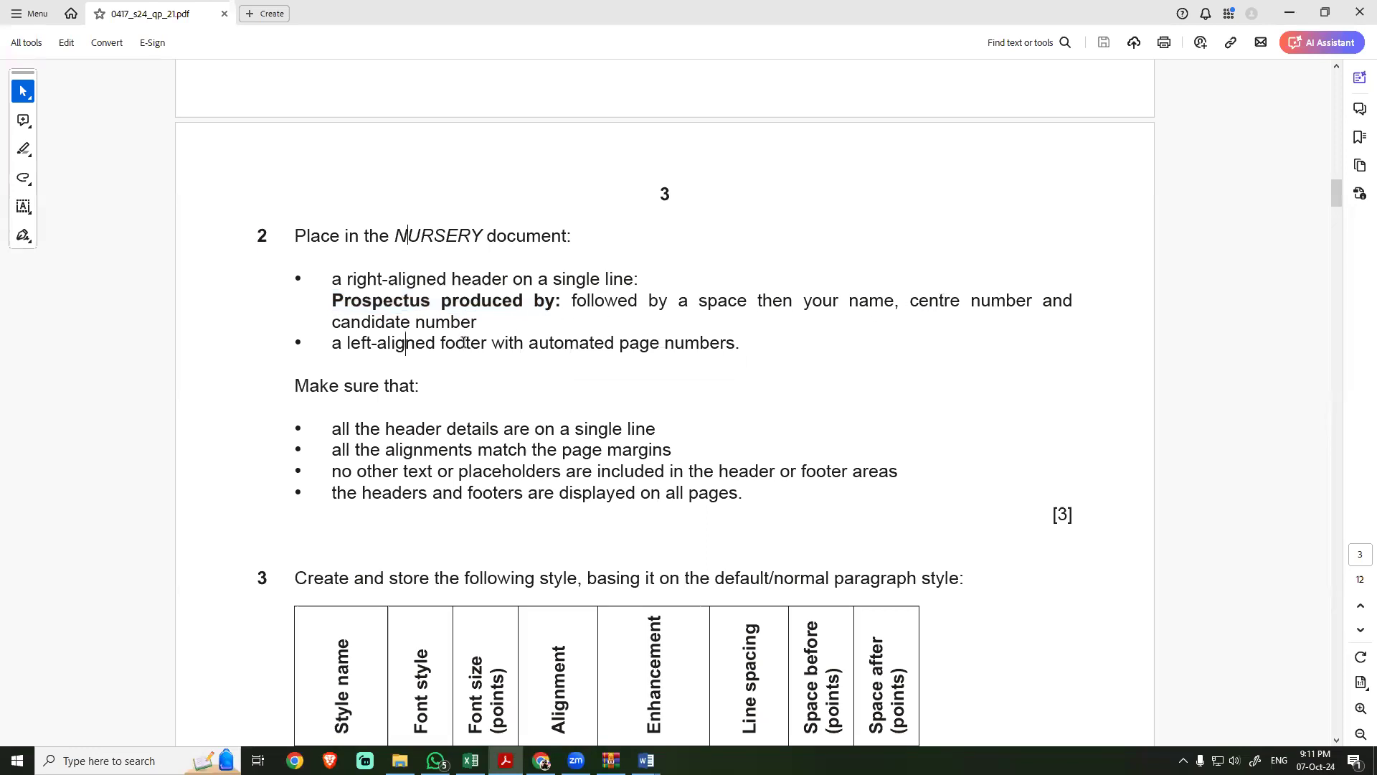
drag(373, 343, 659, 343)
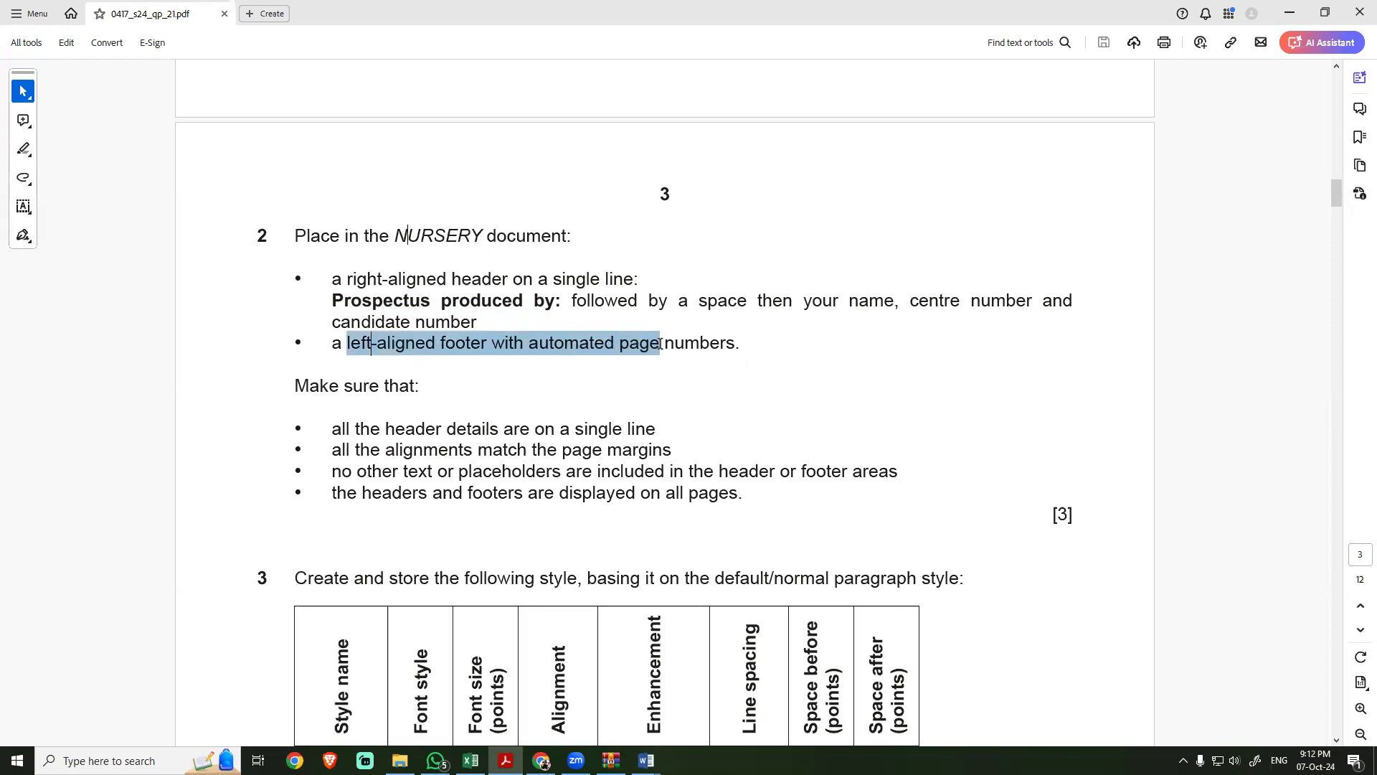
drag(659, 344, 659, 343)
Step: Back in NURSERY, delete the header's centre placeholder and move the centre tab stop to about 4.5 cm
key(alt+Tab)
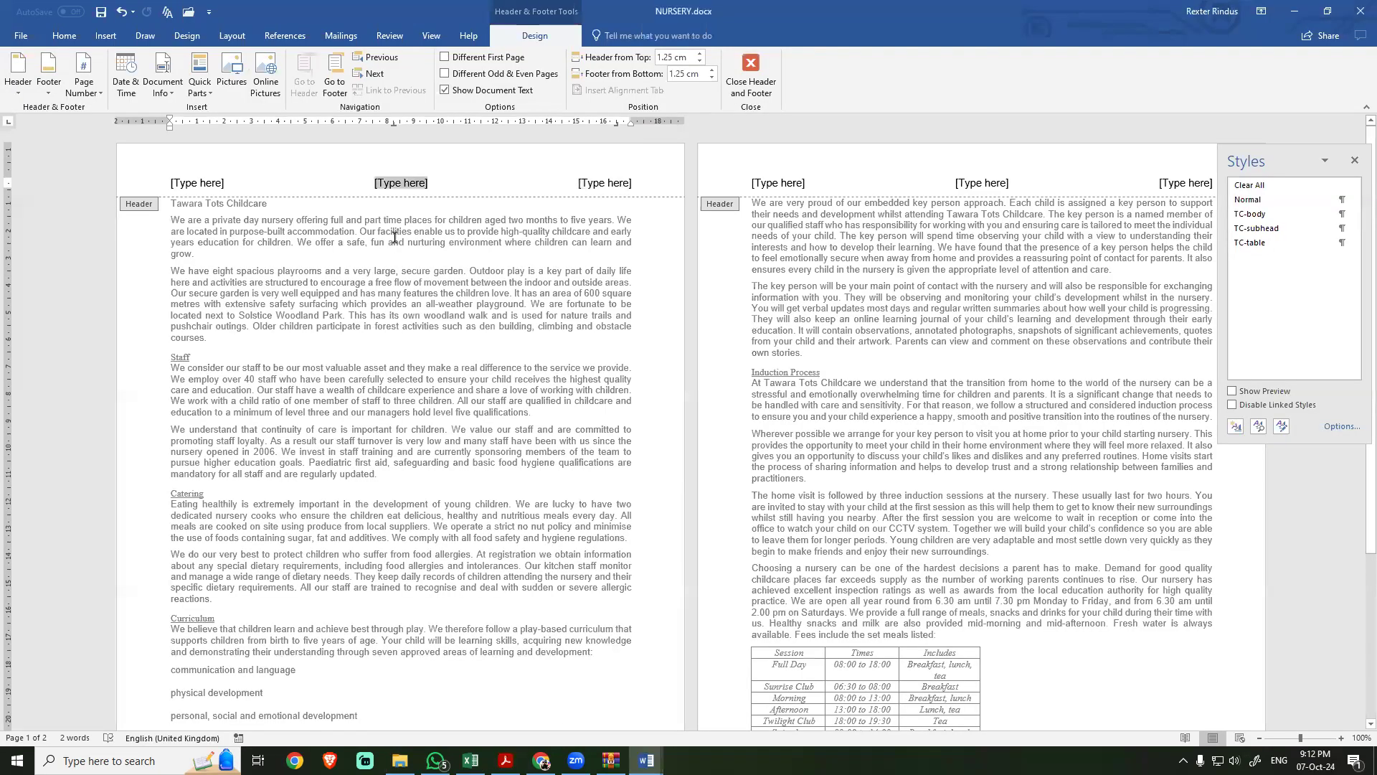
key(Delete)
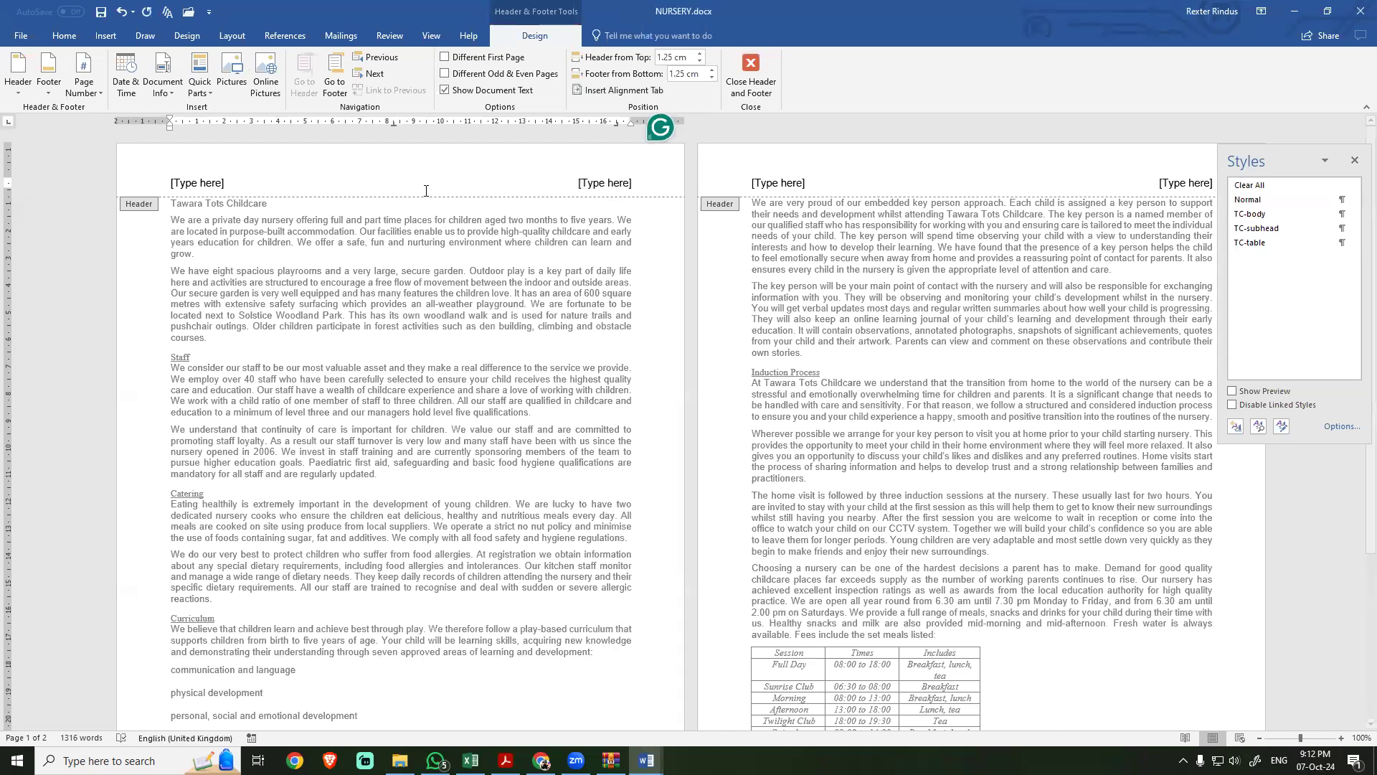
drag(394, 124, 289, 124)
Step: Replace the header's right placeholder with the copied "Prospectus produced by:" as text only, followed by a space, the candidate's name, centre number and candidate number
click(598, 188)
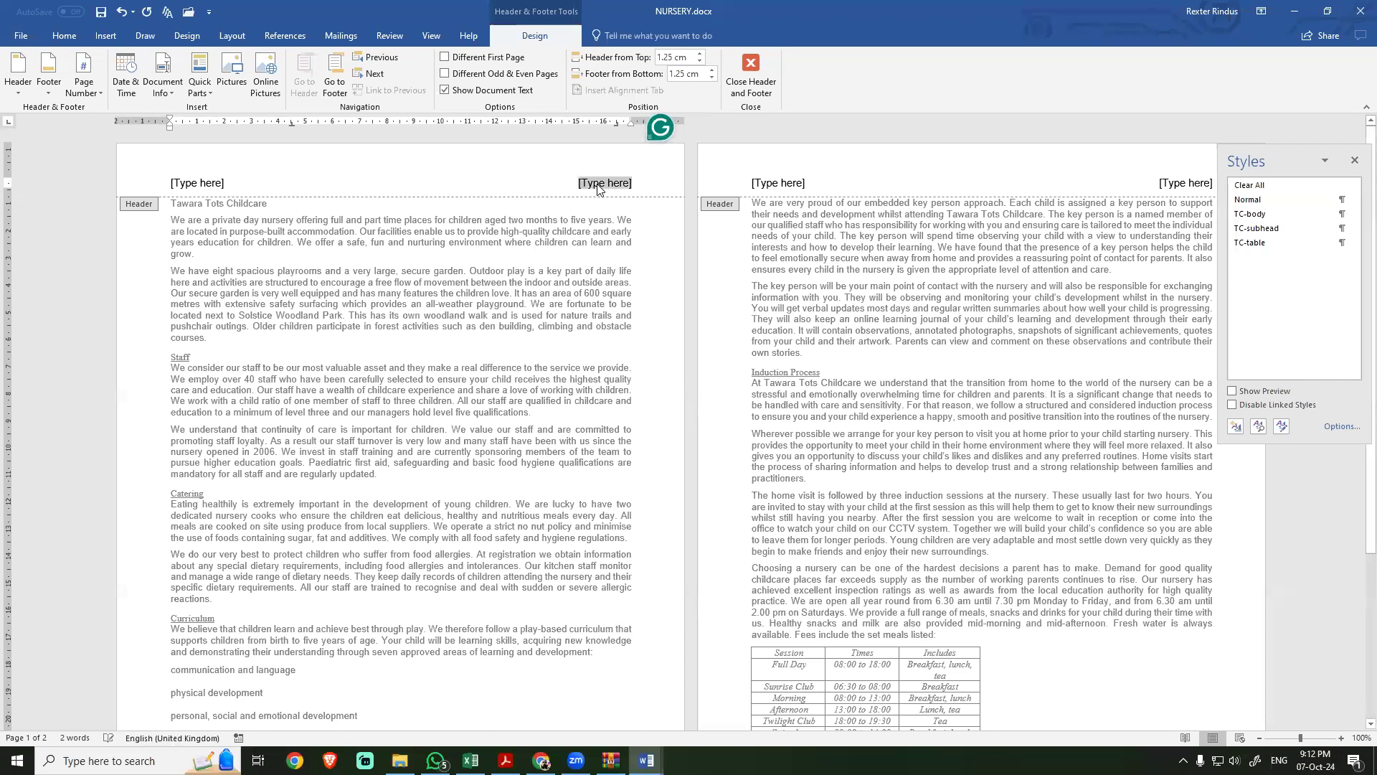
key(ctrl+v)
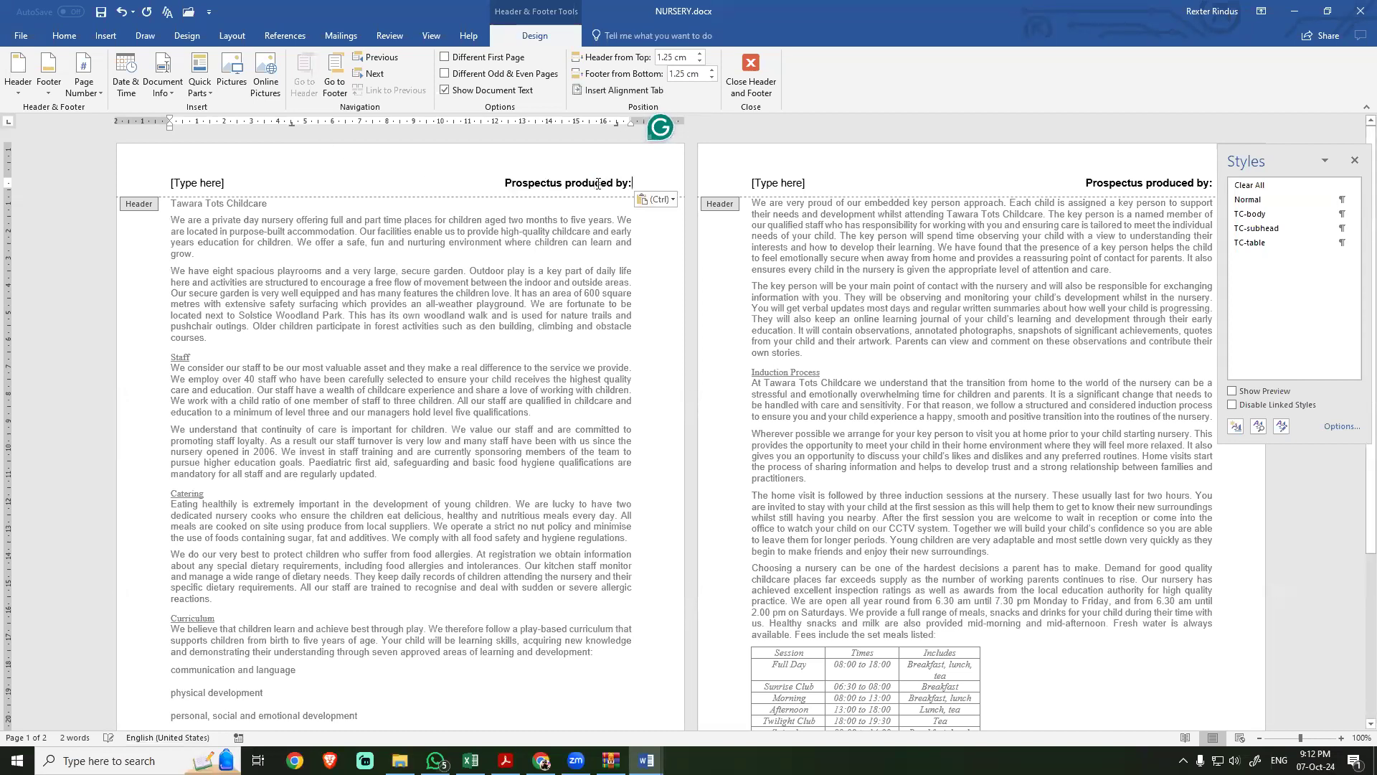
click(670, 199)
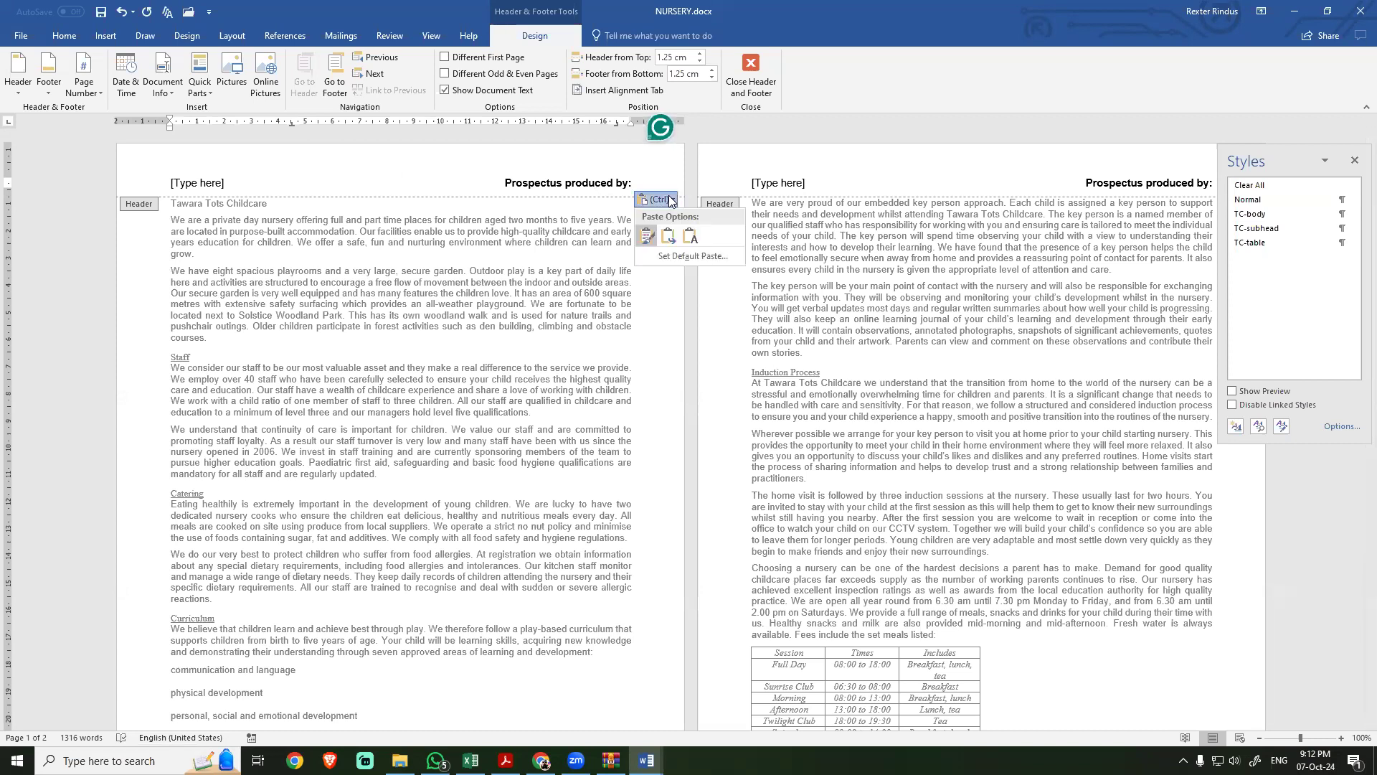
click(684, 236)
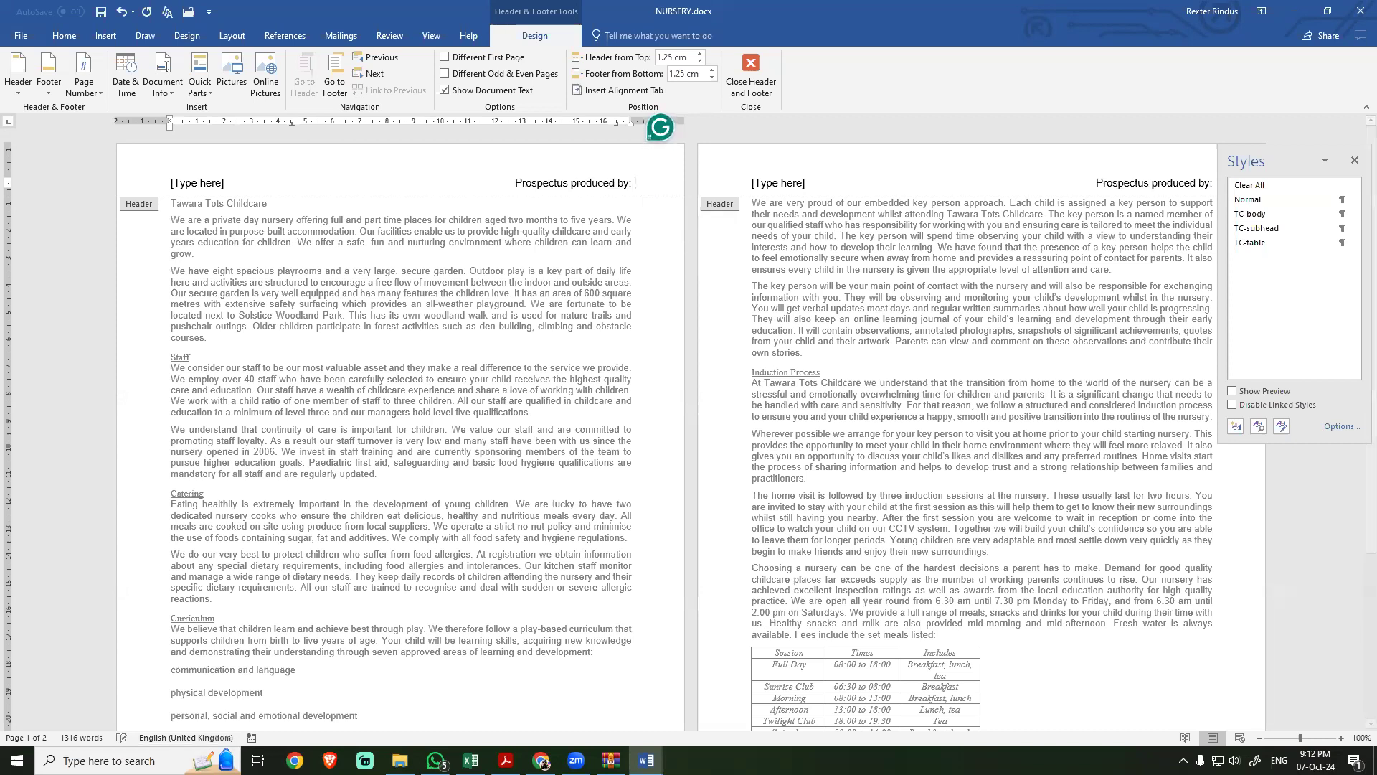
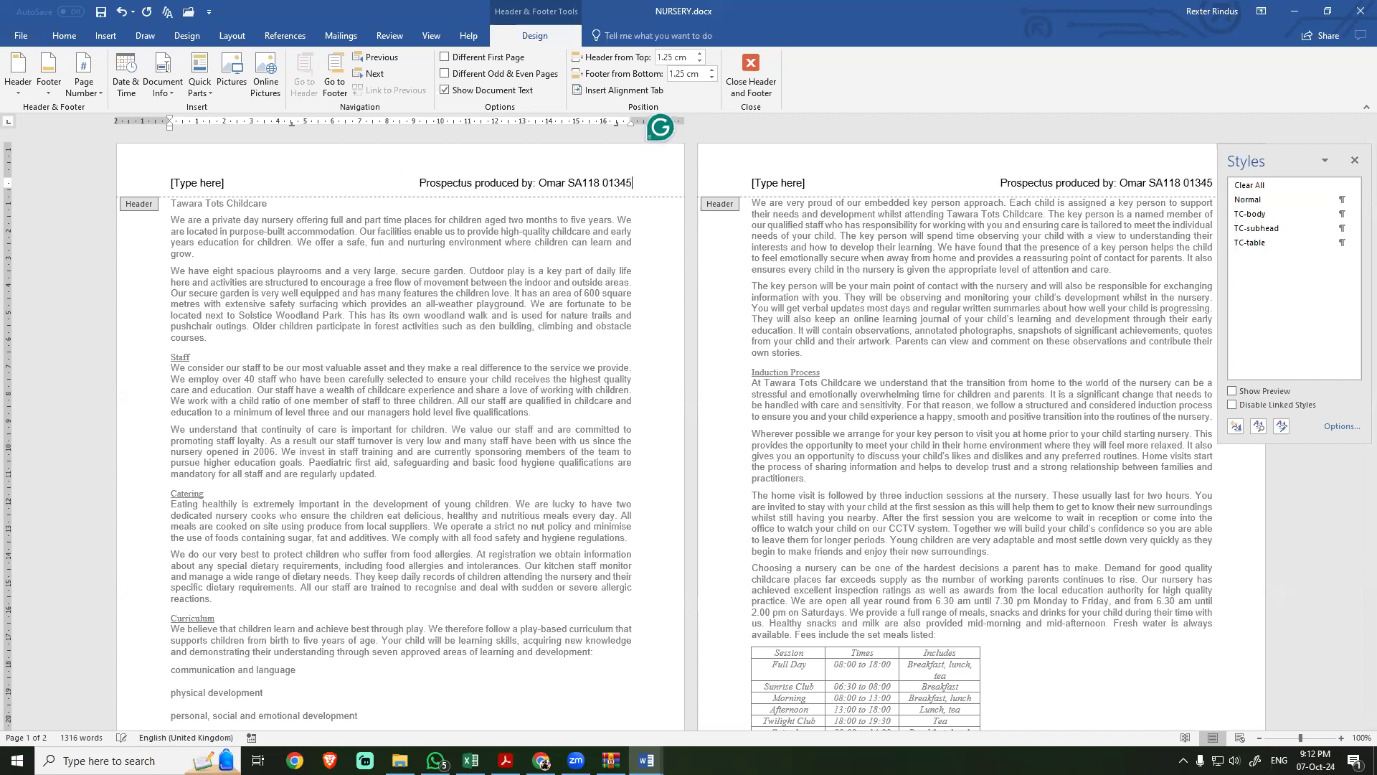
Step: Reread the header and footer requirements of step 2 in the exam PDF and compare them with the NURSERY header
key(alt+Tab)
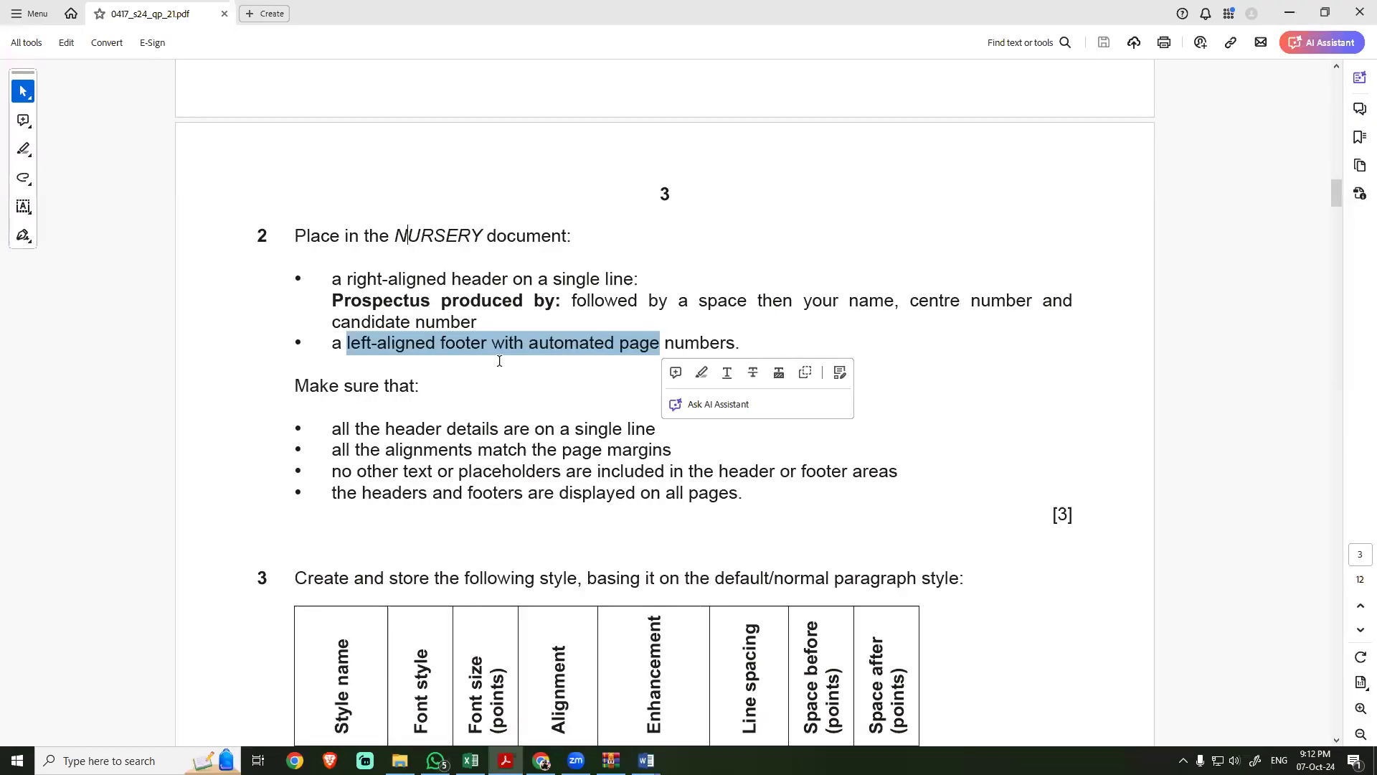
drag(429, 280, 543, 279)
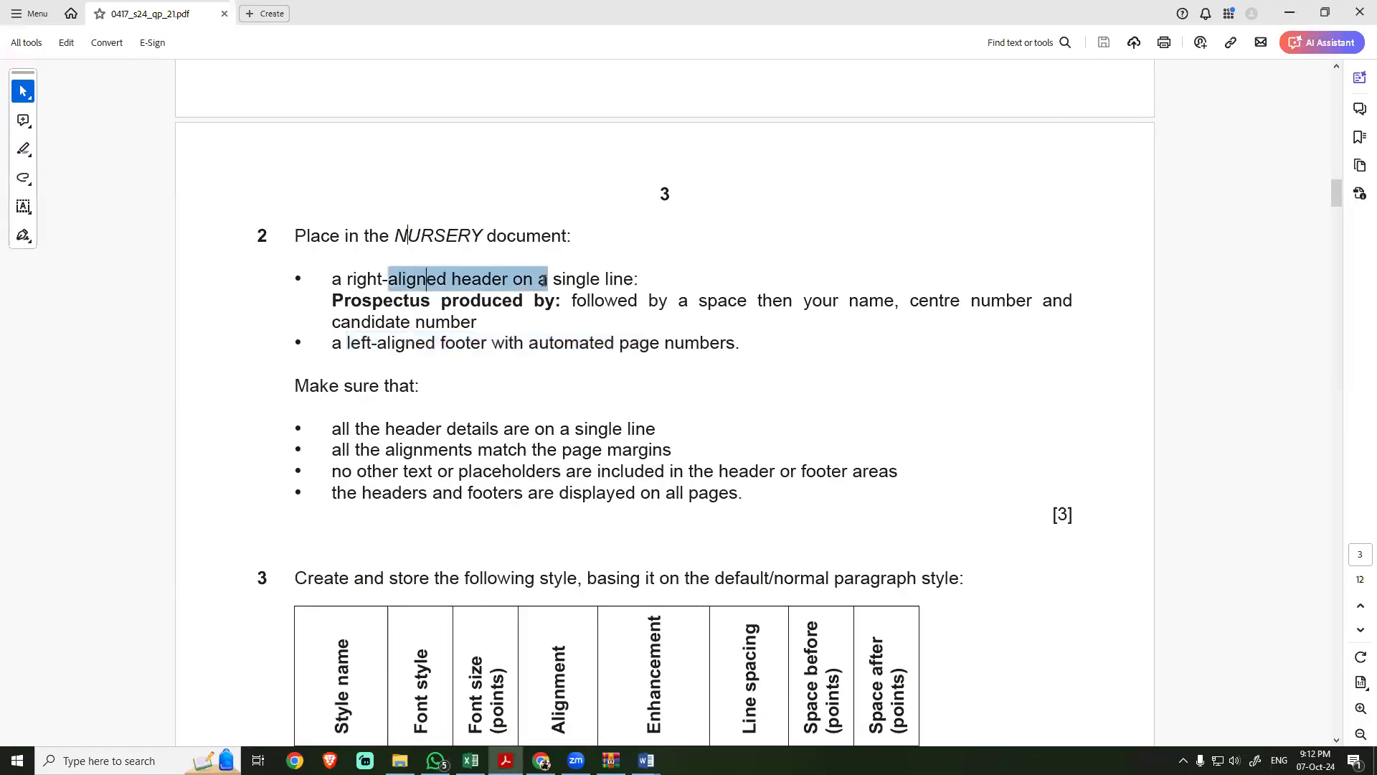
click(813, 283)
drag(568, 302, 833, 301)
click(525, 345)
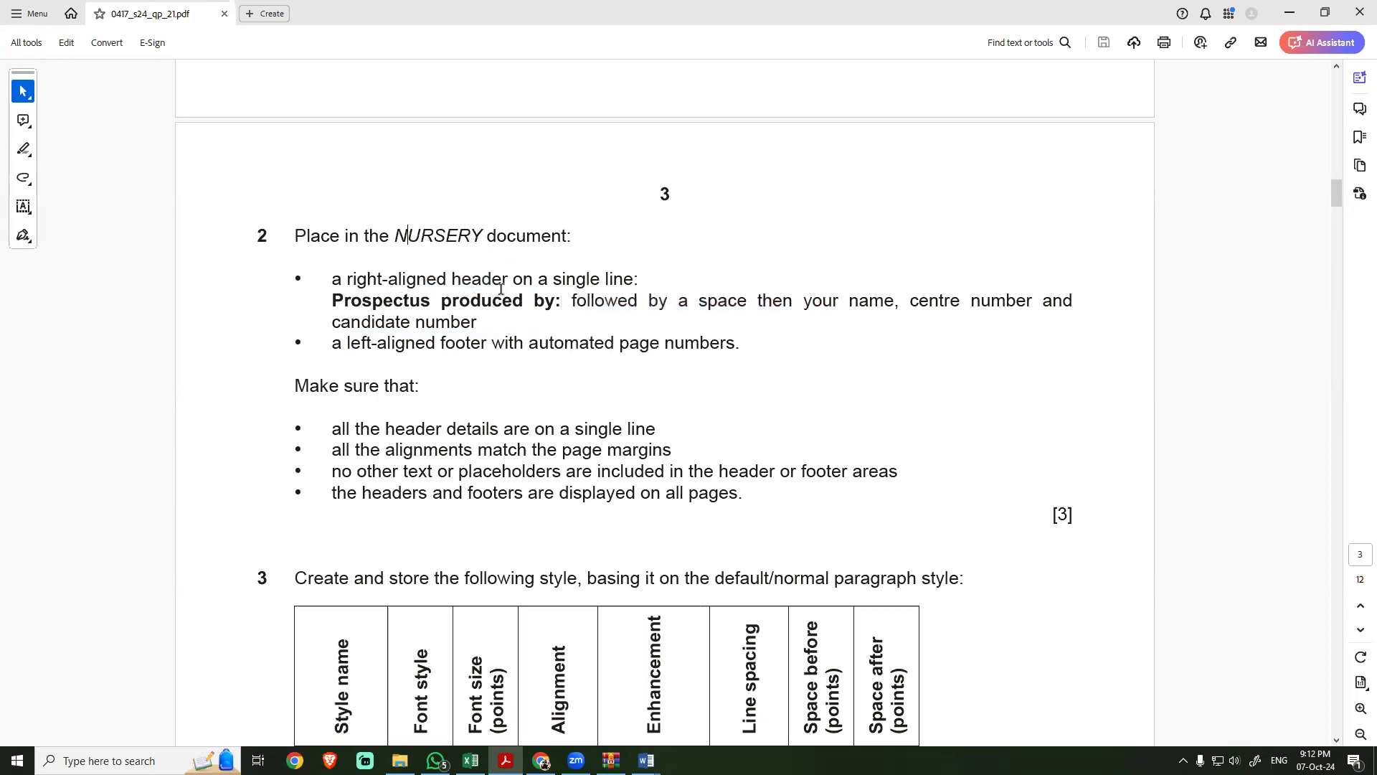
drag(501, 289, 601, 280)
key(alt+Tab)
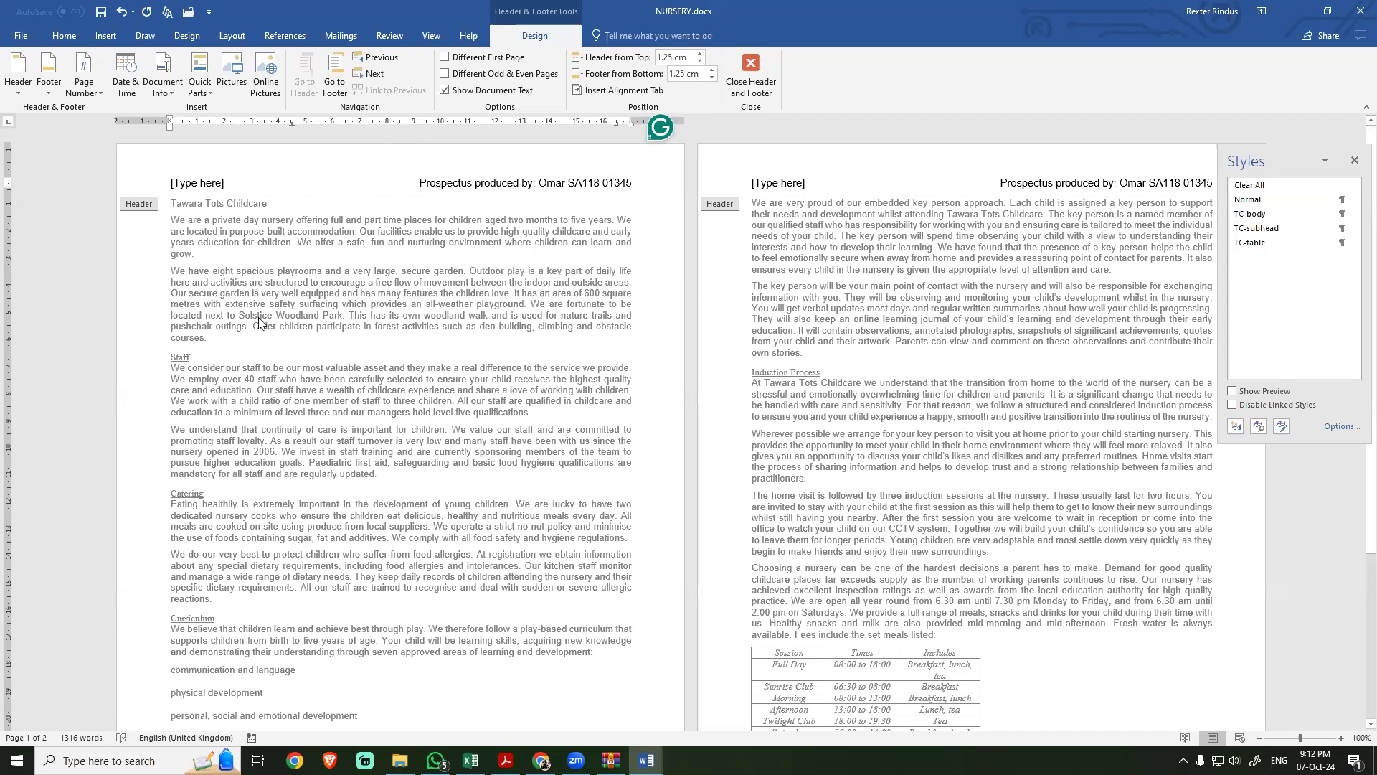
key(alt+Tab)
drag(347, 343, 669, 341)
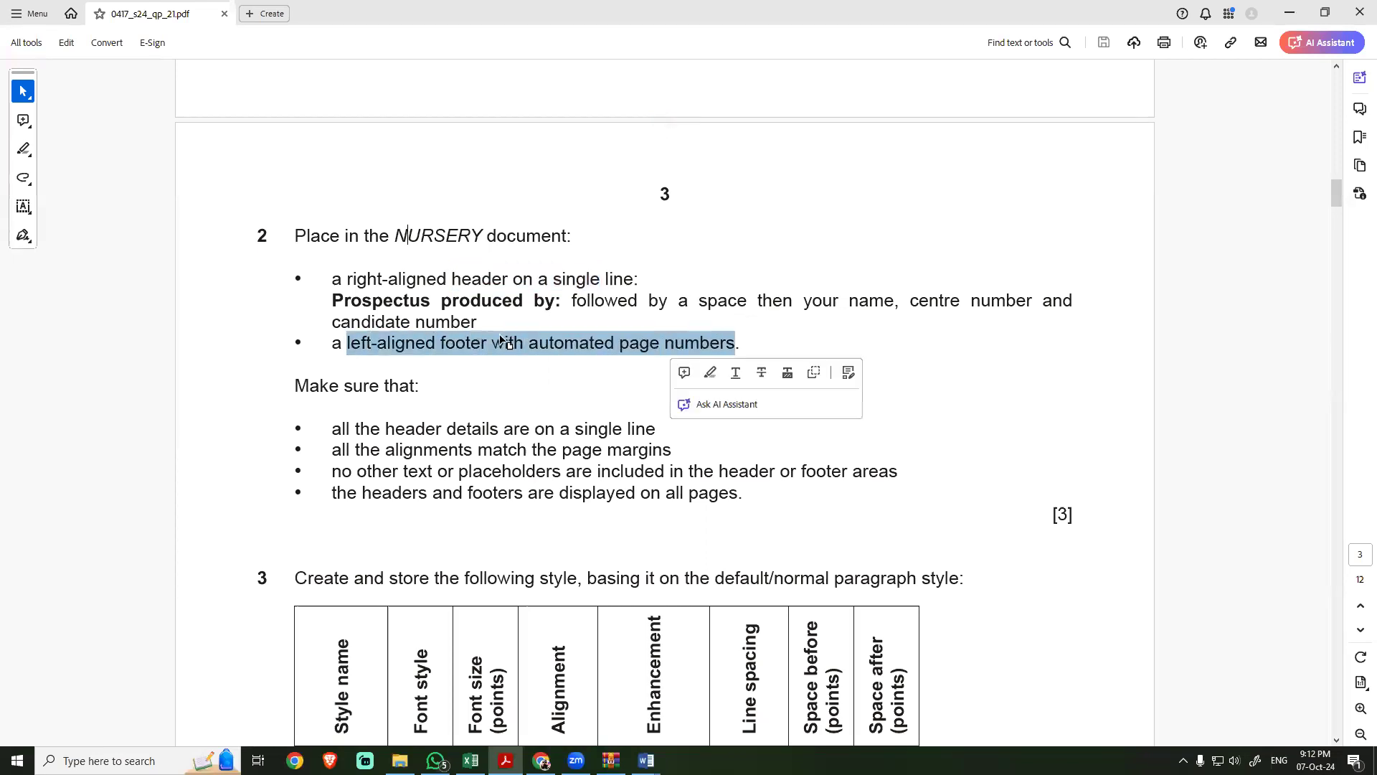
Step: Switch to NURSERY and delete the left placeholder from the header
key(alt+Tab)
click(189, 185)
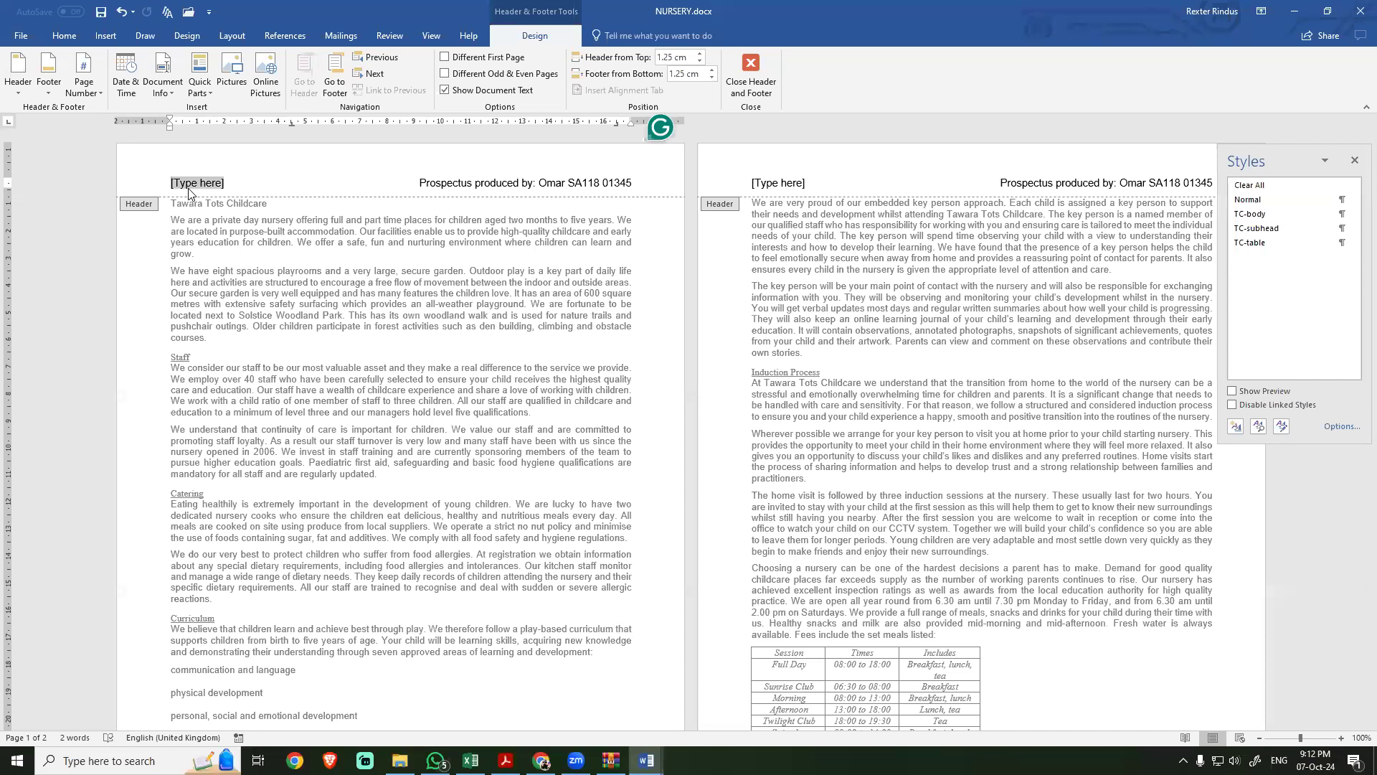
key(Delete)
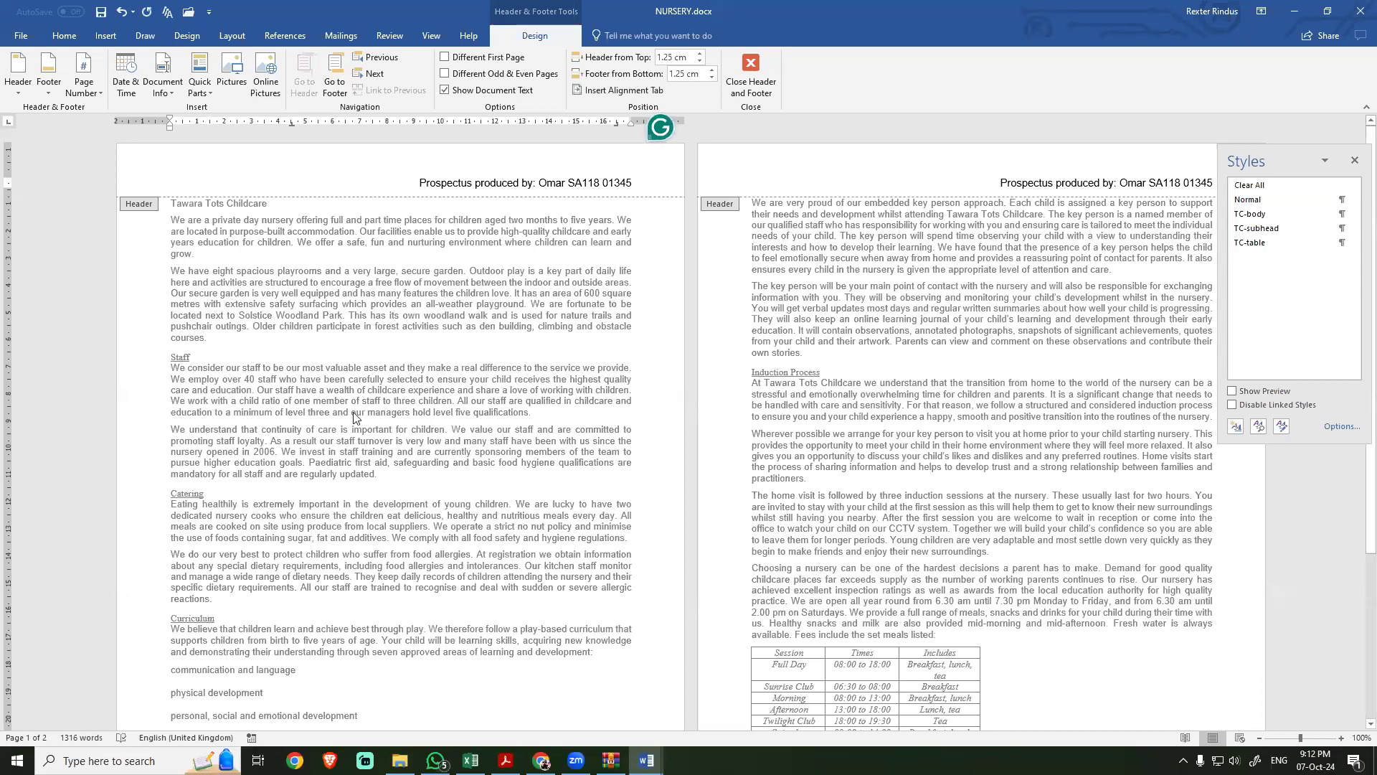
Step: Recheck the footer instruction in the exam PDF and insert a Blank (Three Columns) footer in NURSERY
key(alt+Tab)
click(417, 345)
drag(360, 345, 736, 345)
key(alt+Tab)
click(48, 86)
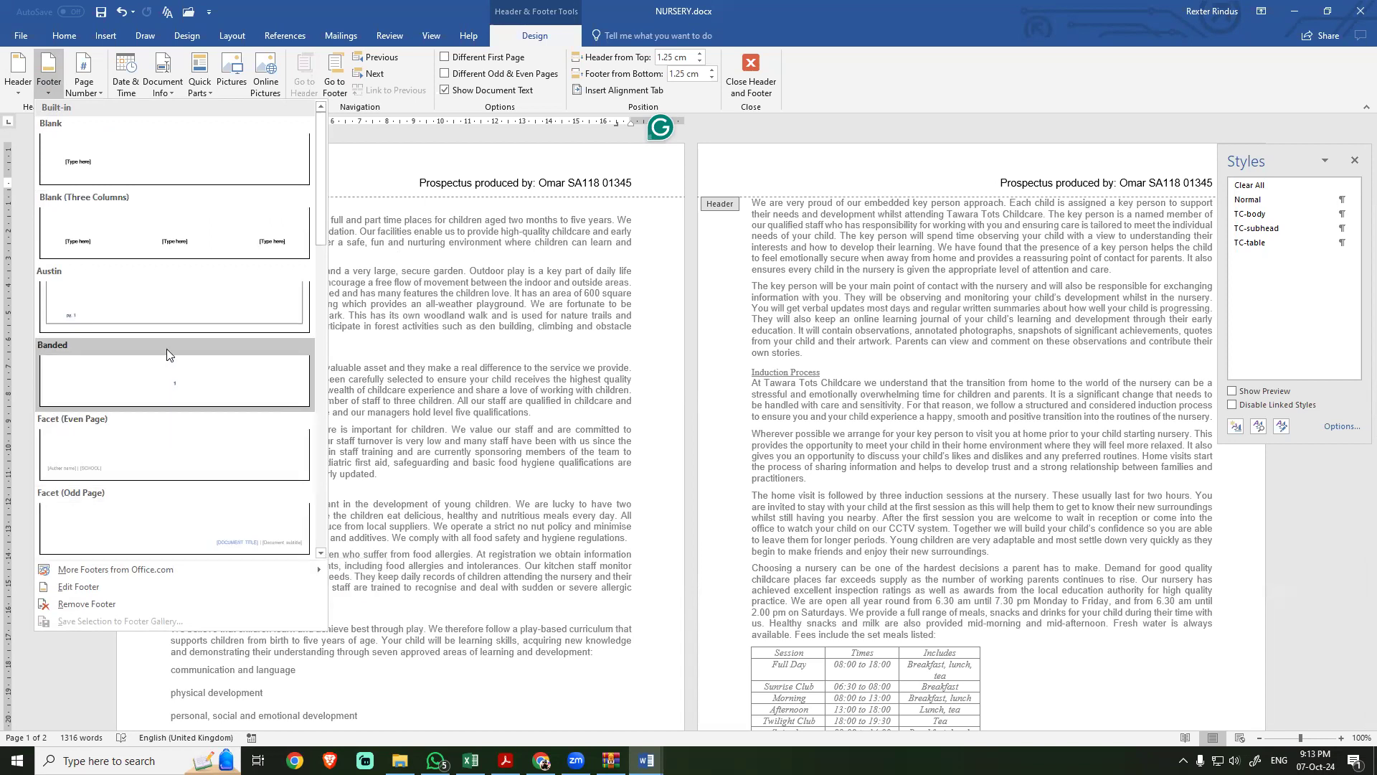
click(178, 247)
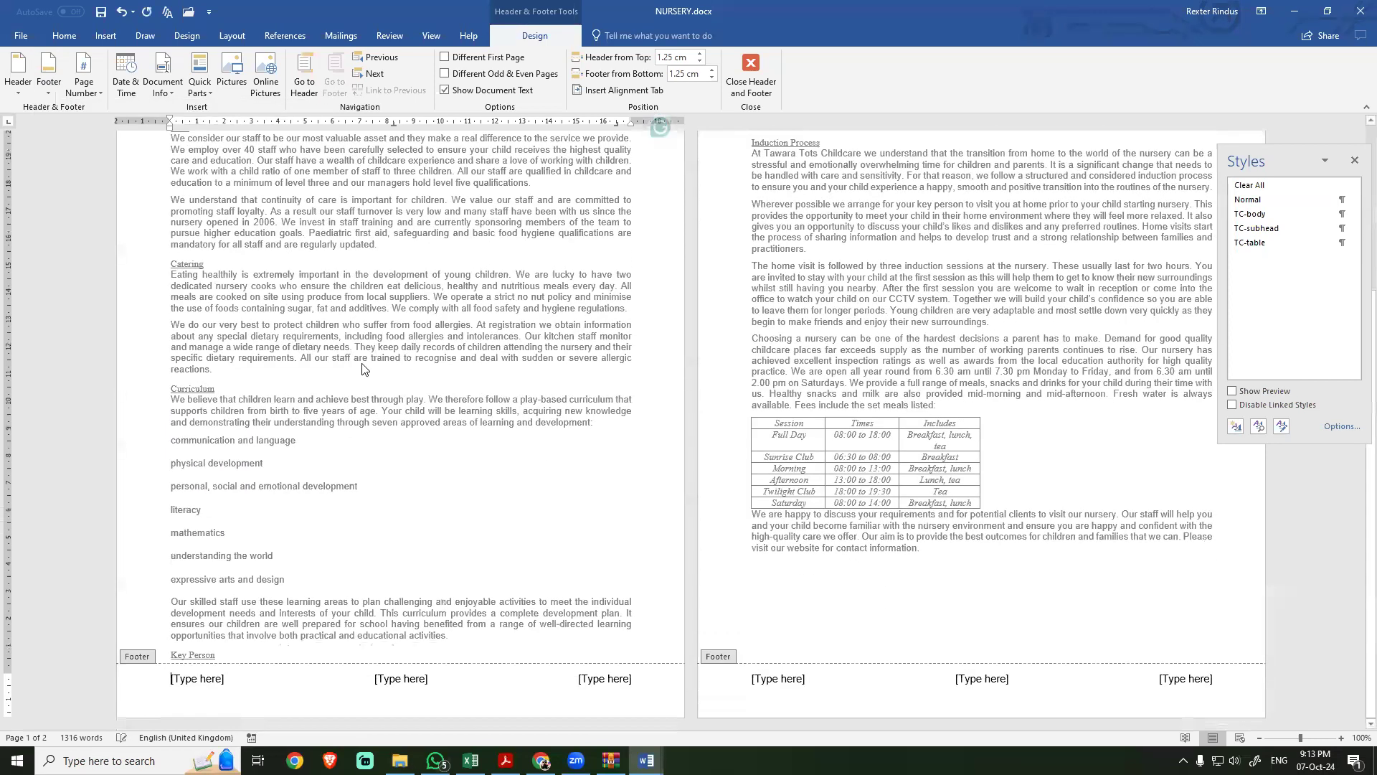
Step: Delete the right and centre placeholders from the NURSERY footer, checking the alignment against the exam PDF
click(394, 678)
key(alt+Tab)
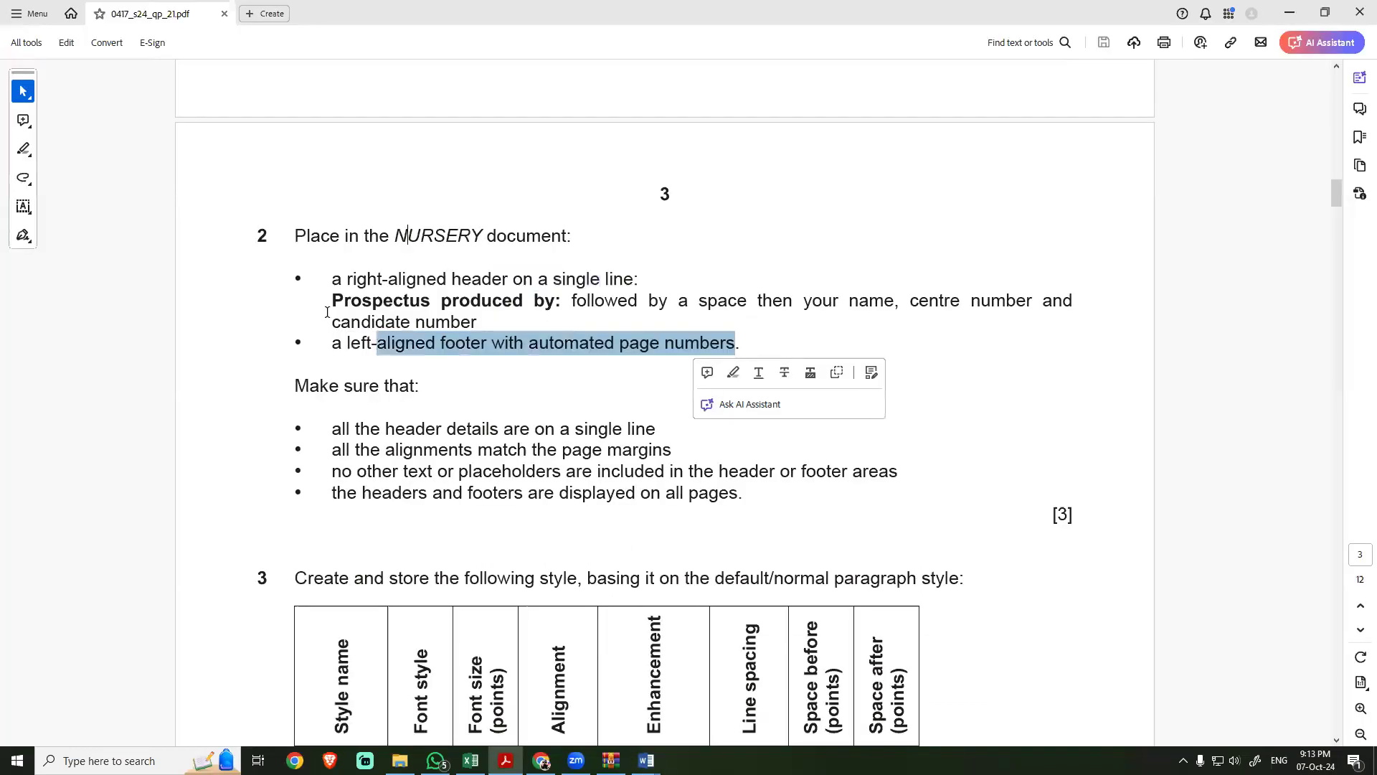
key(alt+Tab)
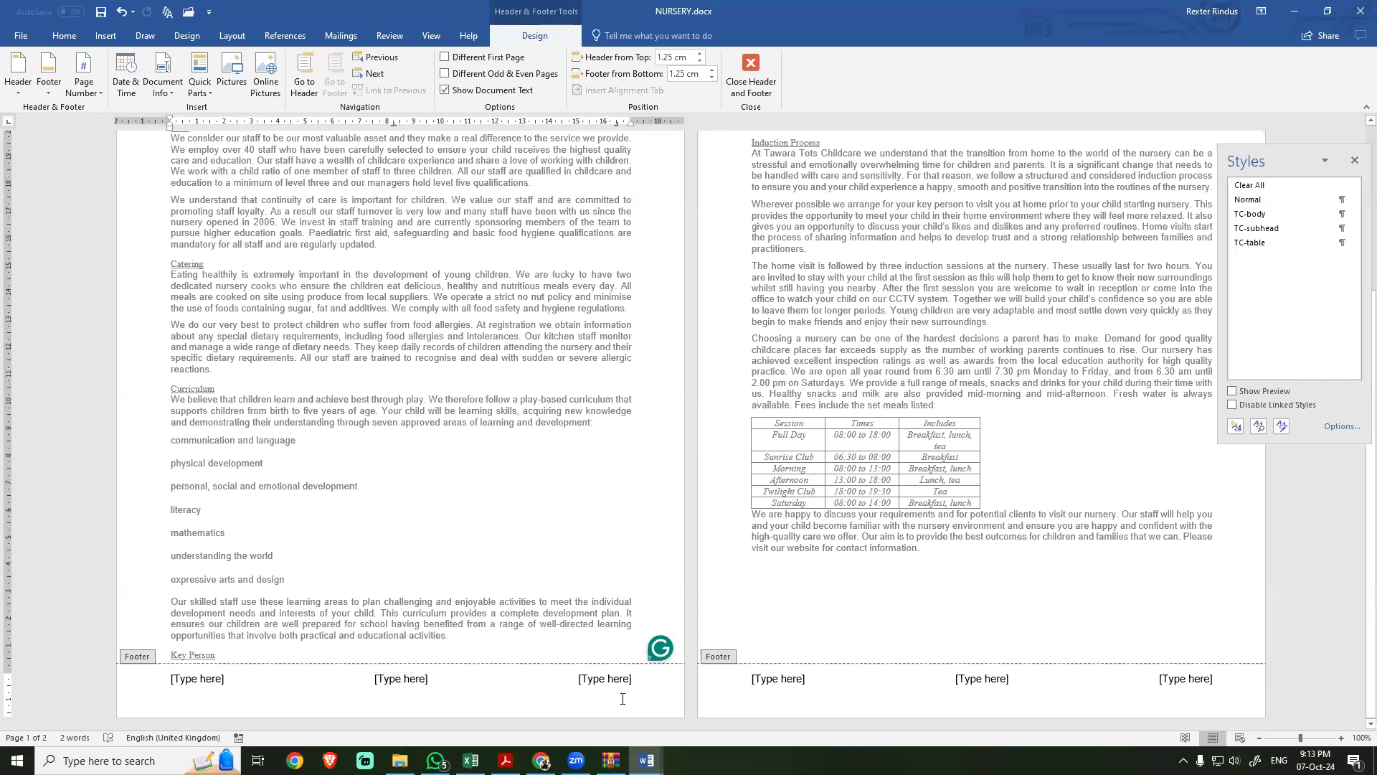
click(606, 679)
key(Delete)
click(401, 678)
key(Delete)
Step: Replace the remaining placeholder in the NURSERY footer with a Plain Number page number at the current position and check both pages
click(197, 679)
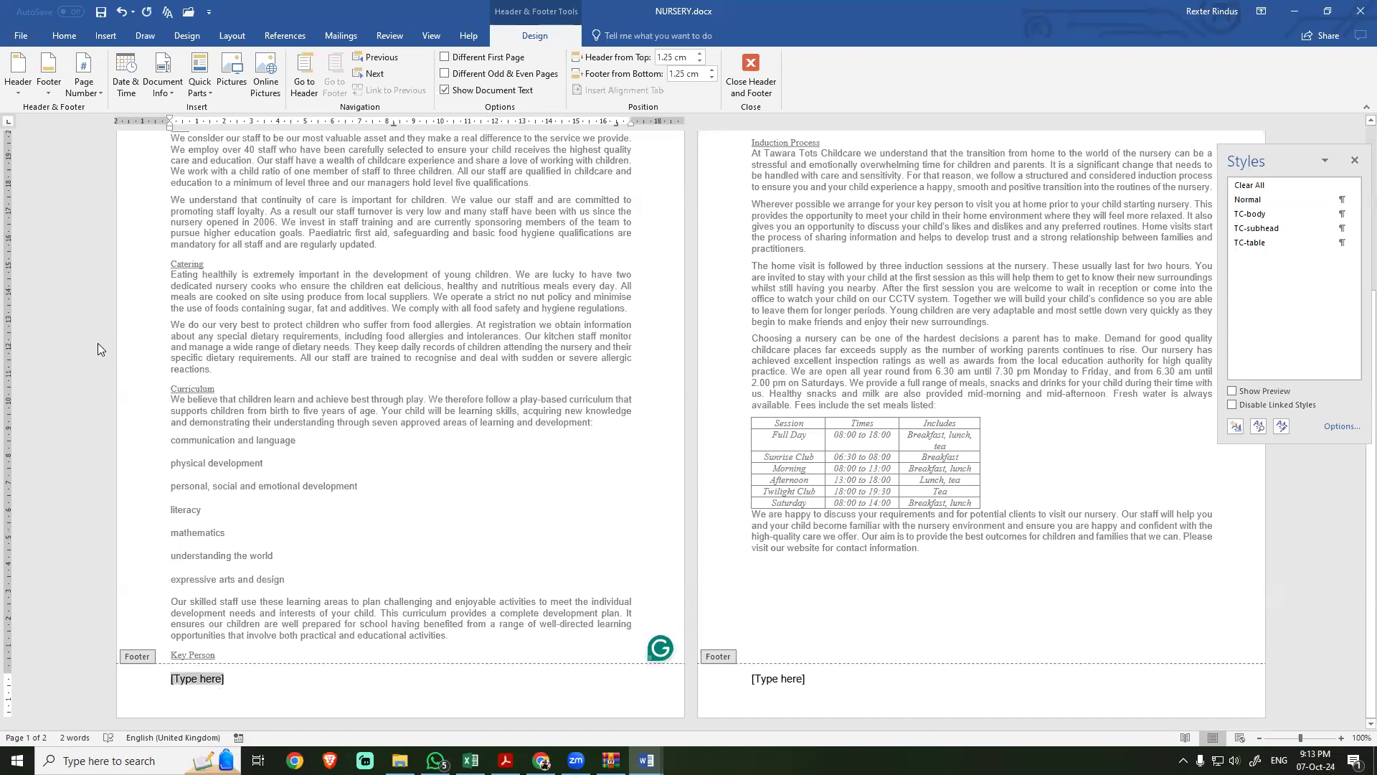
click(84, 82)
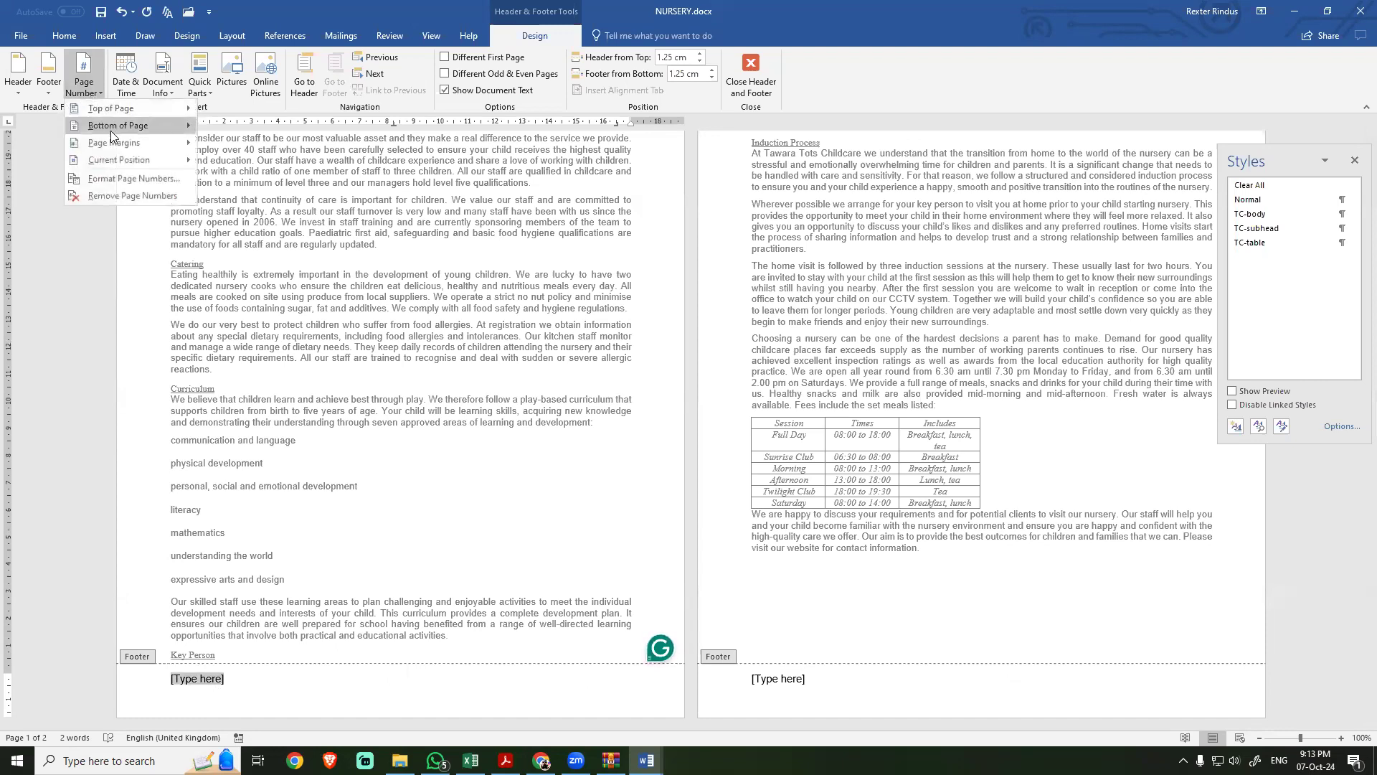
mouse_move(113, 157)
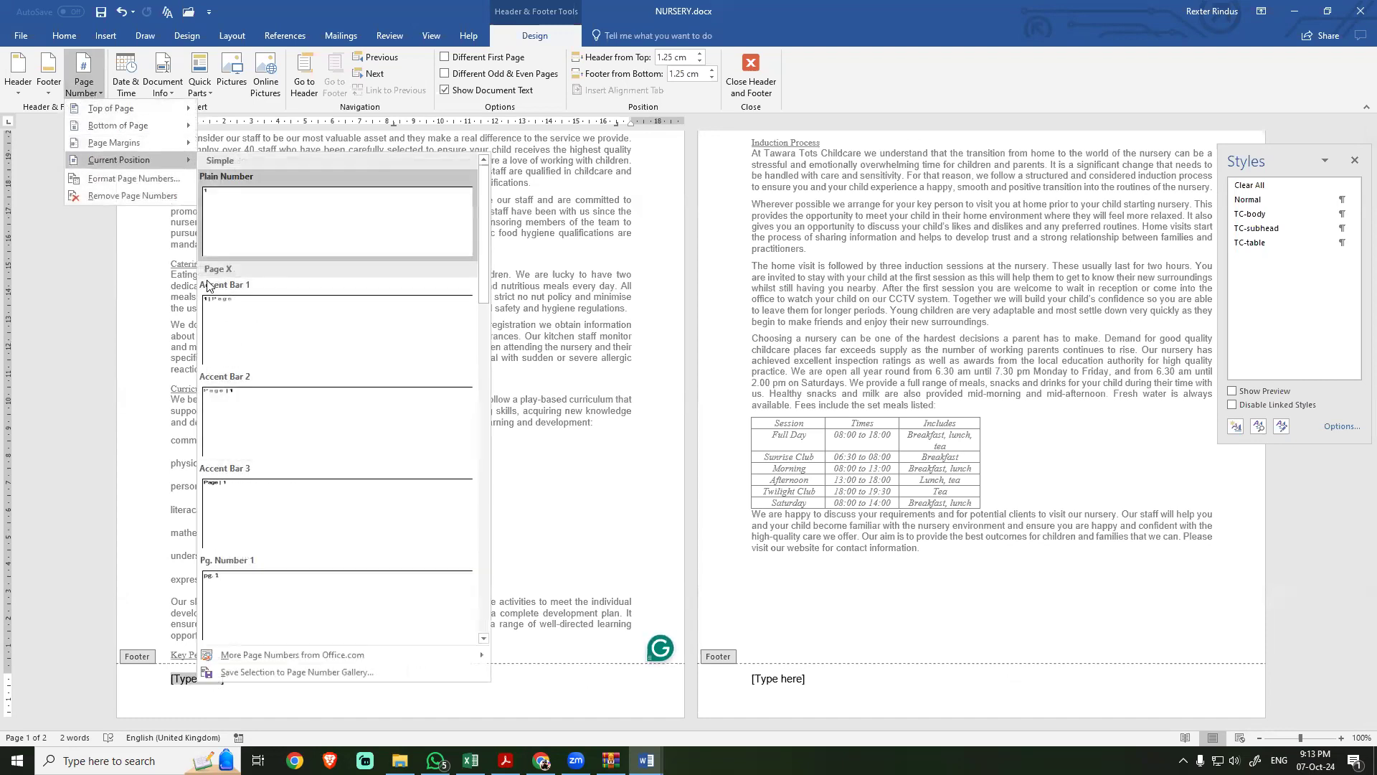
click(239, 234)
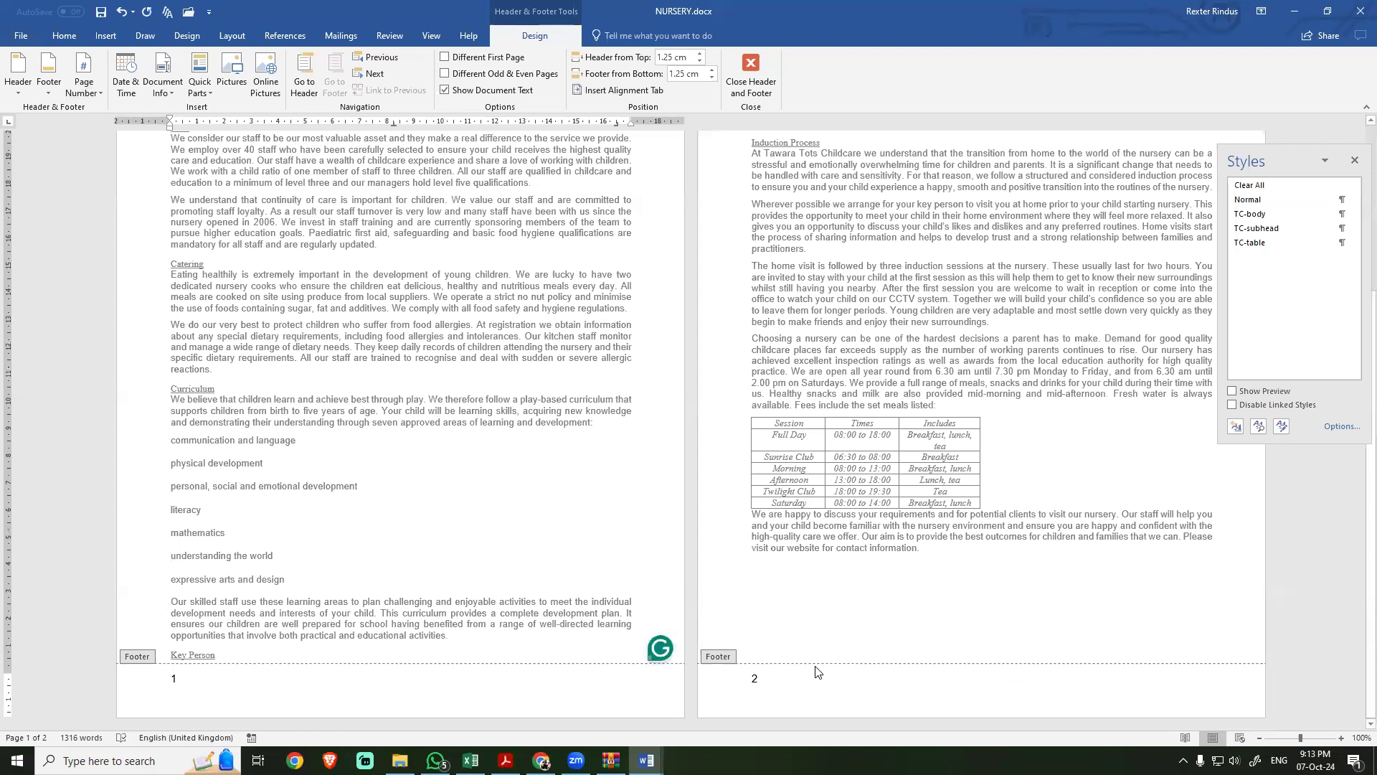
scroll(782, 667, up, 5)
scroll(756, 647, down, 5)
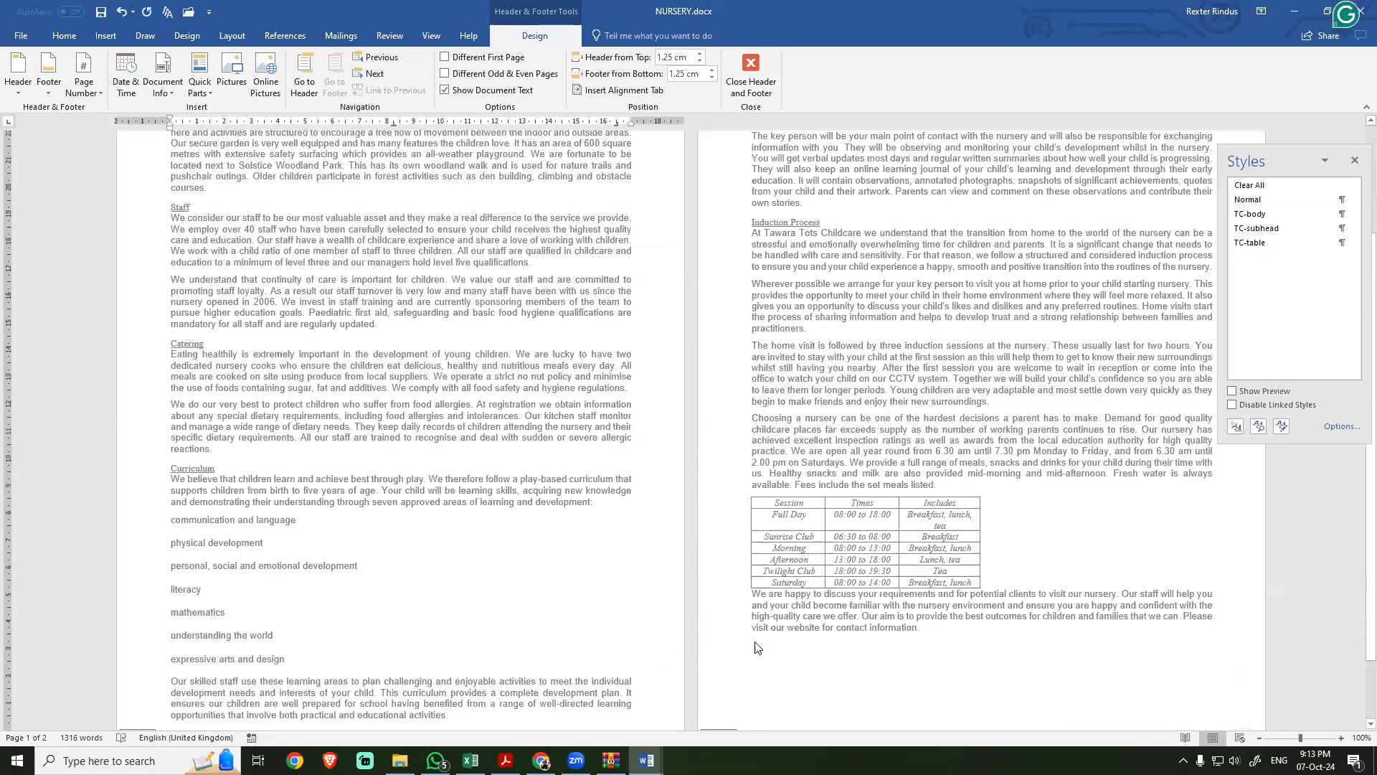
scroll(334, 552, up, 5)
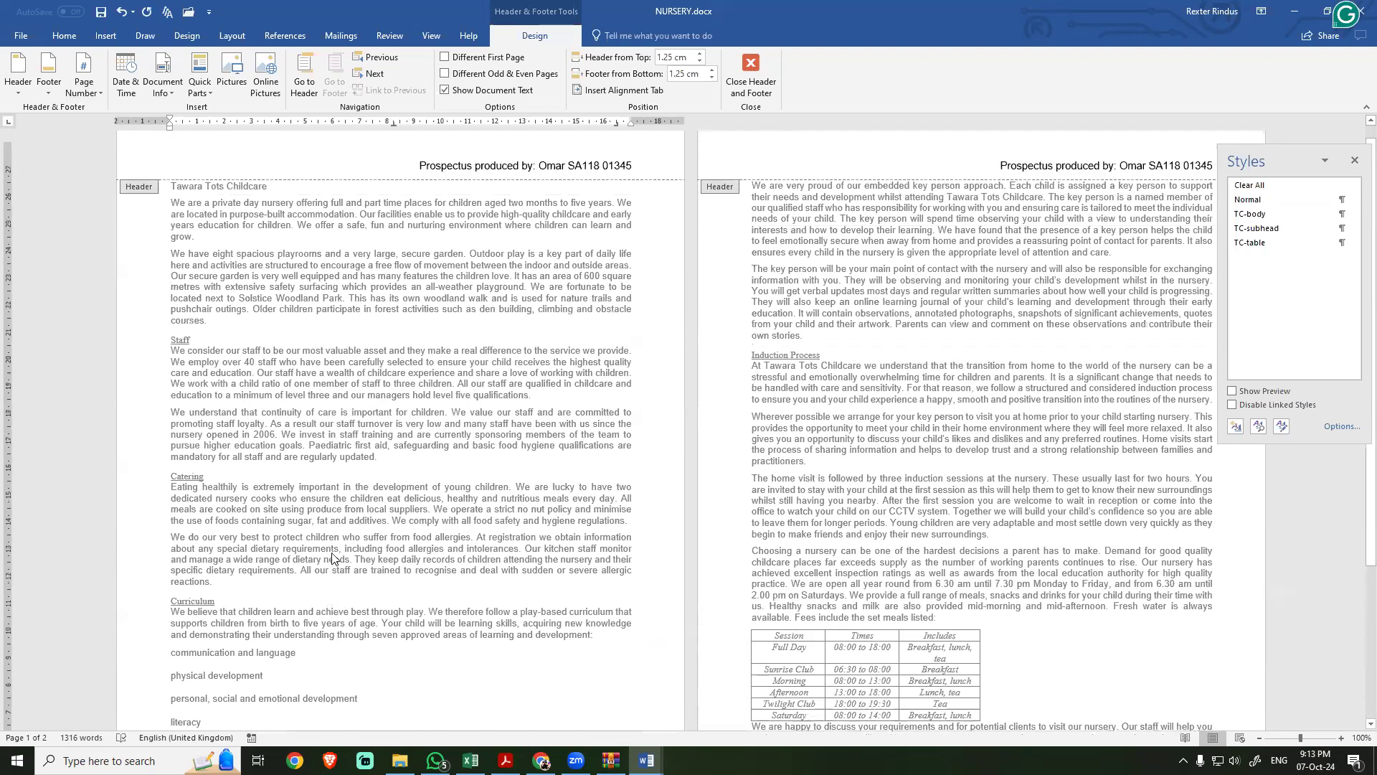
Step: Check the NURSERY header and footer against the "Make sure that" requirements of step 2 in the exam PDF
key(alt+Tab)
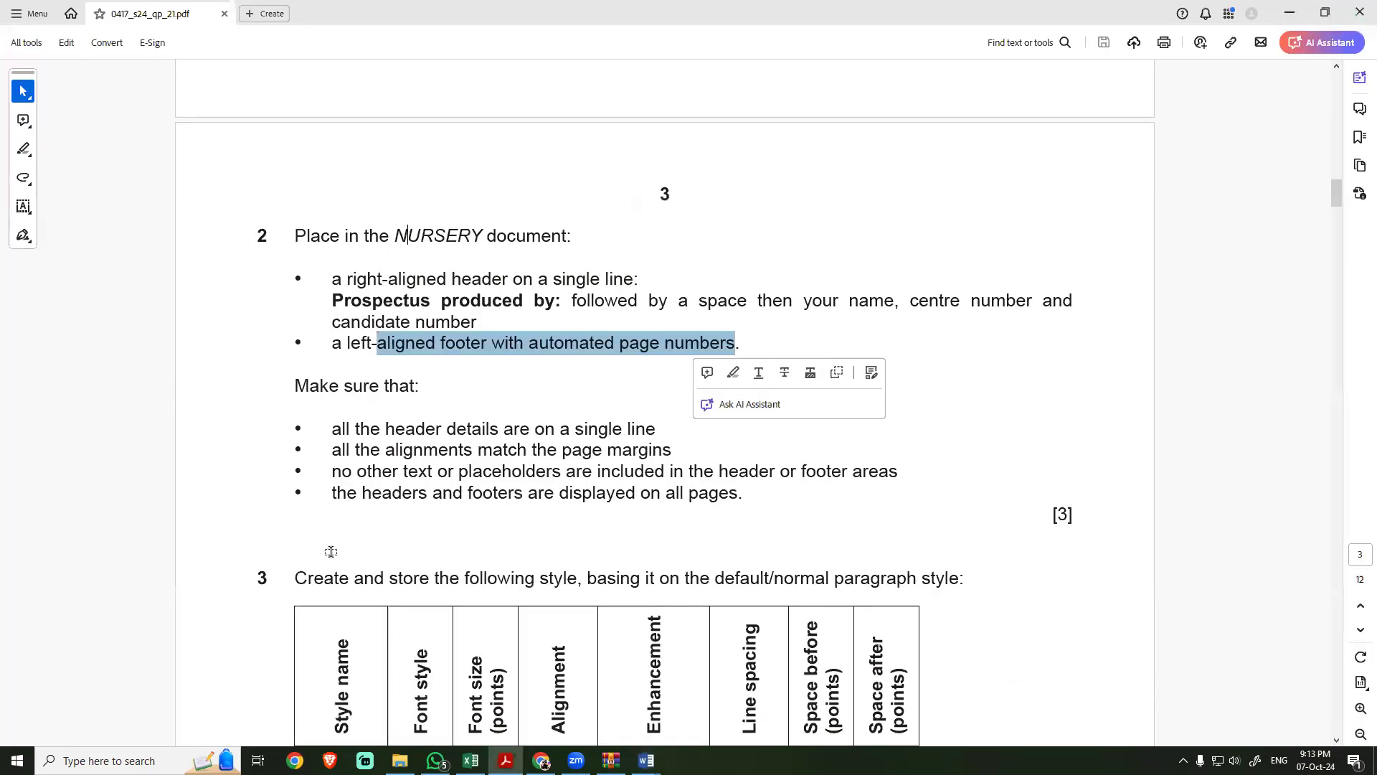
click(332, 425)
drag(328, 425, 743, 518)
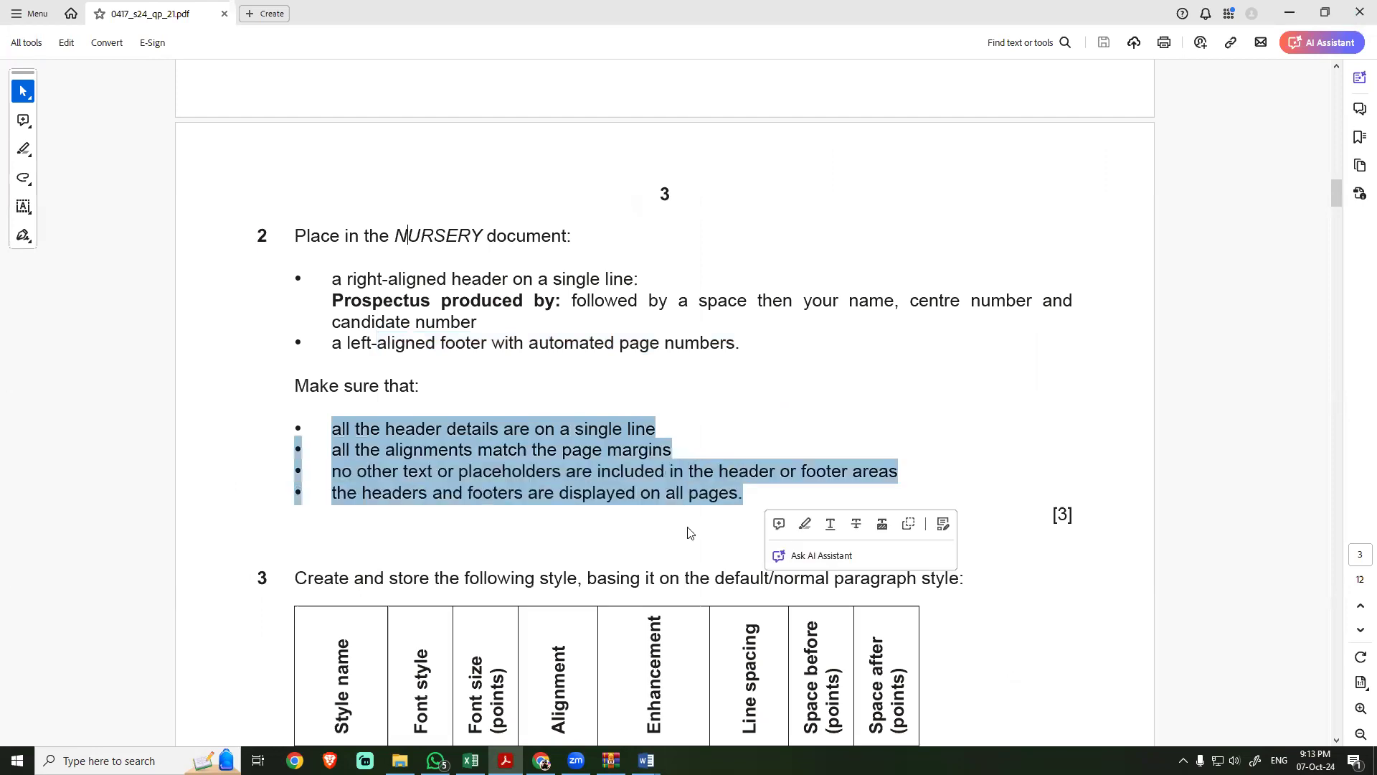
key(alt+Tab)
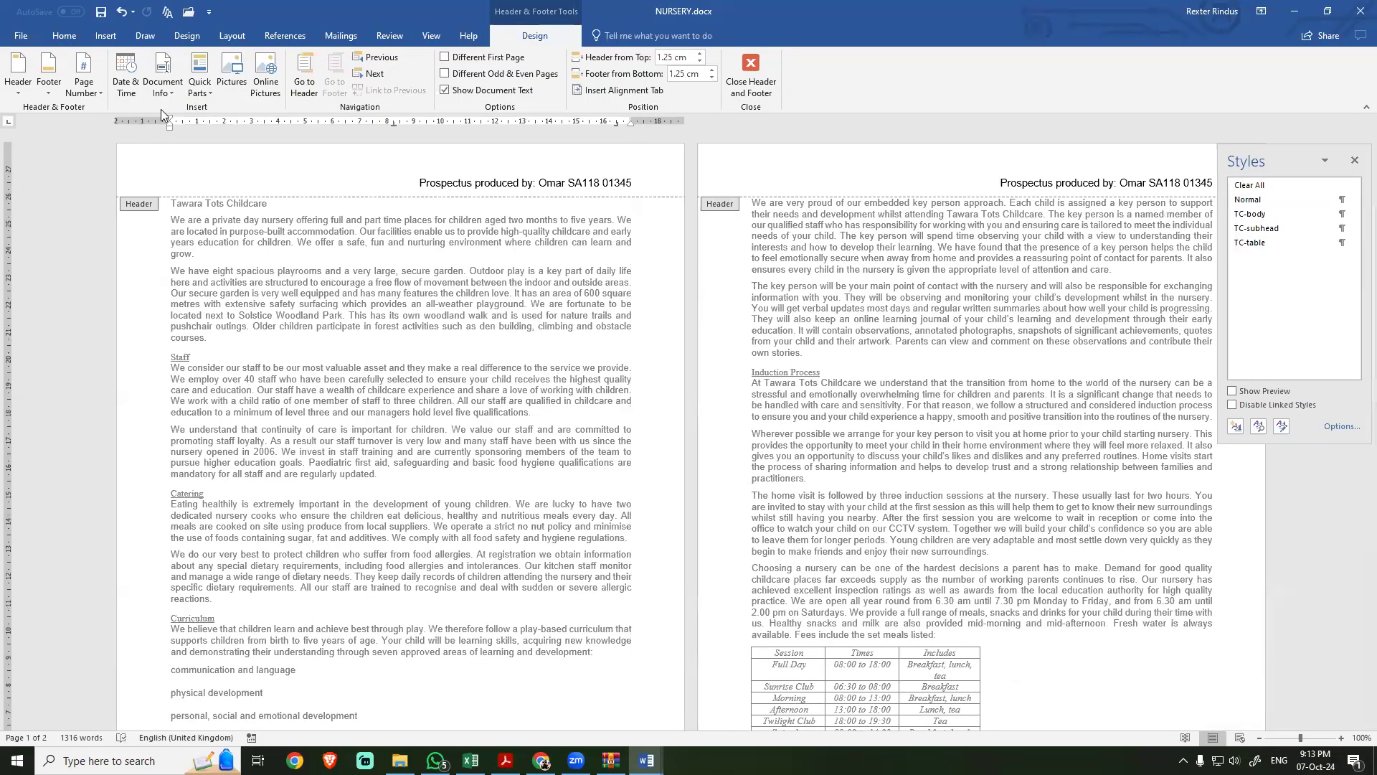
key(alt+Tab)
click(393, 472)
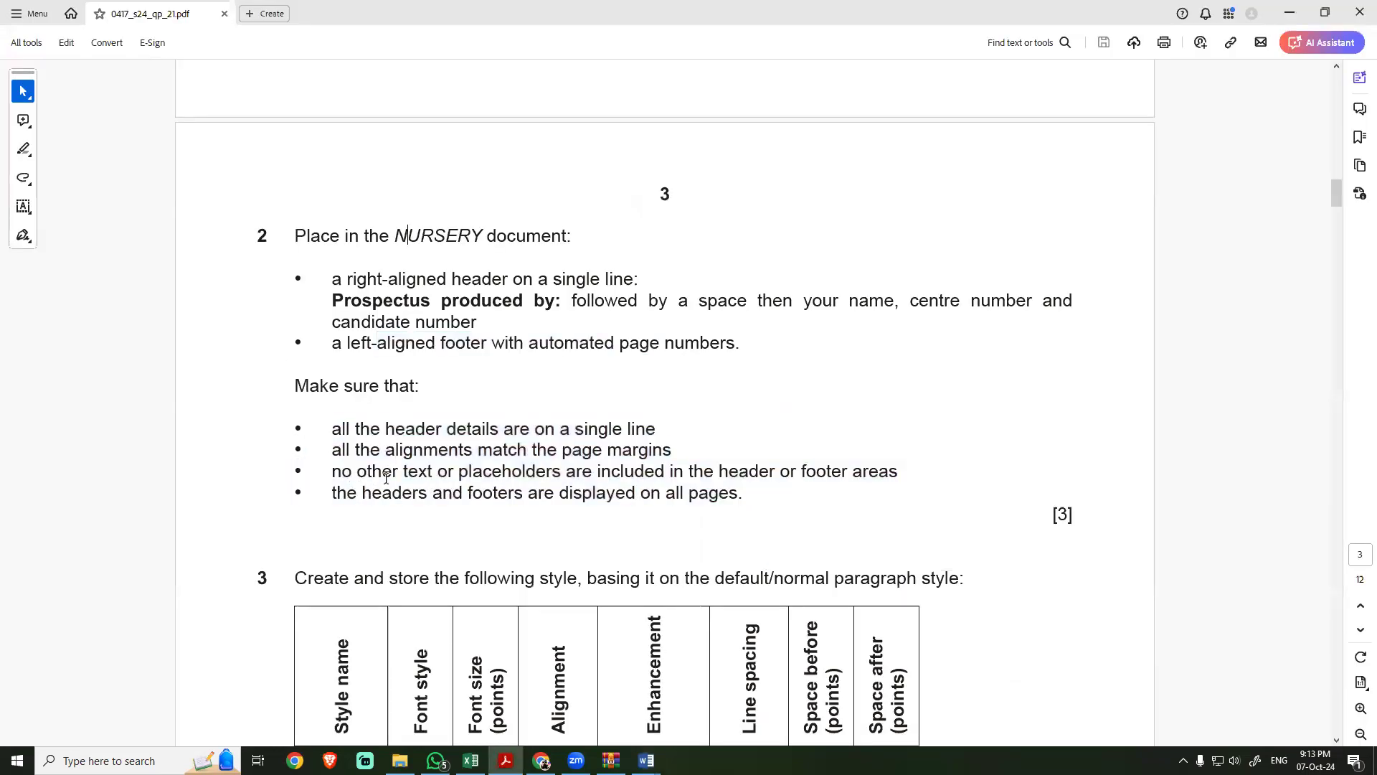
drag(393, 493, 703, 501)
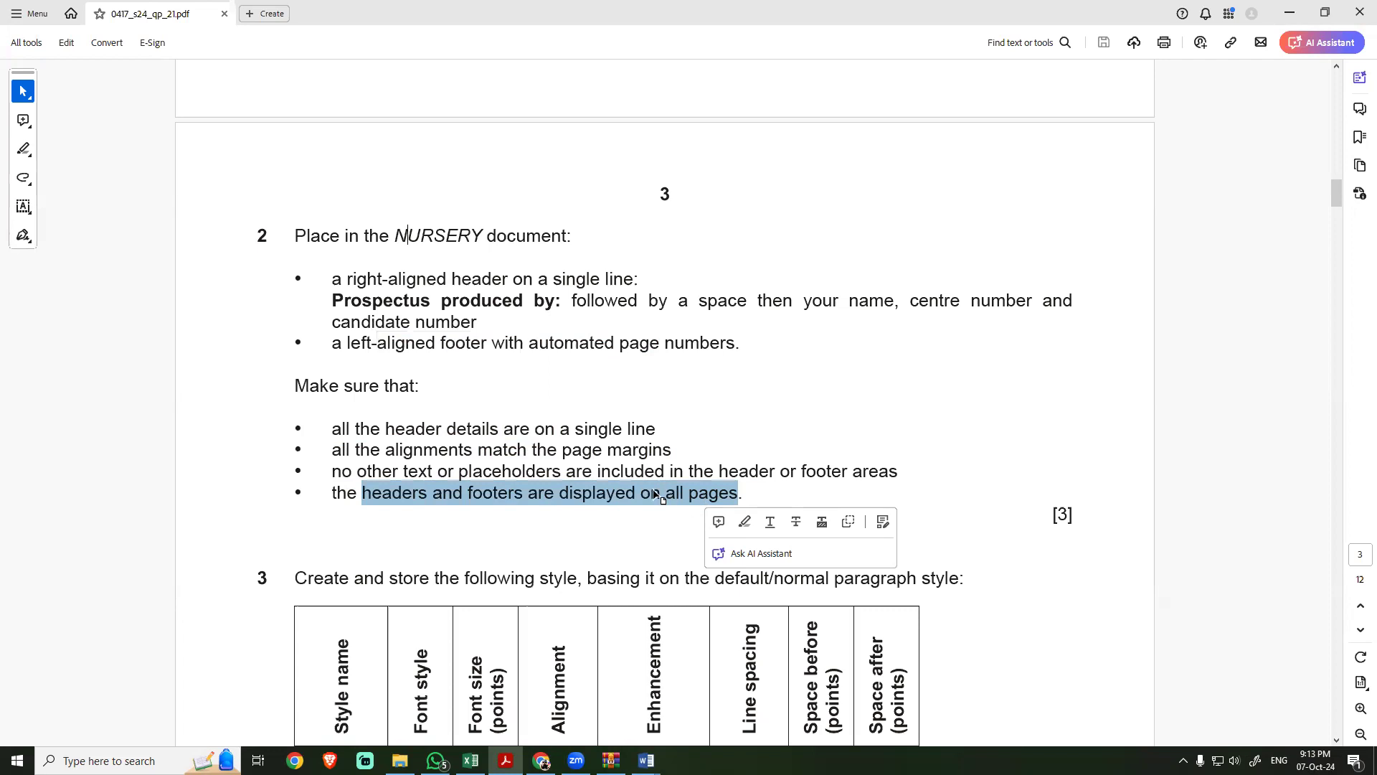
key(alt+Tab)
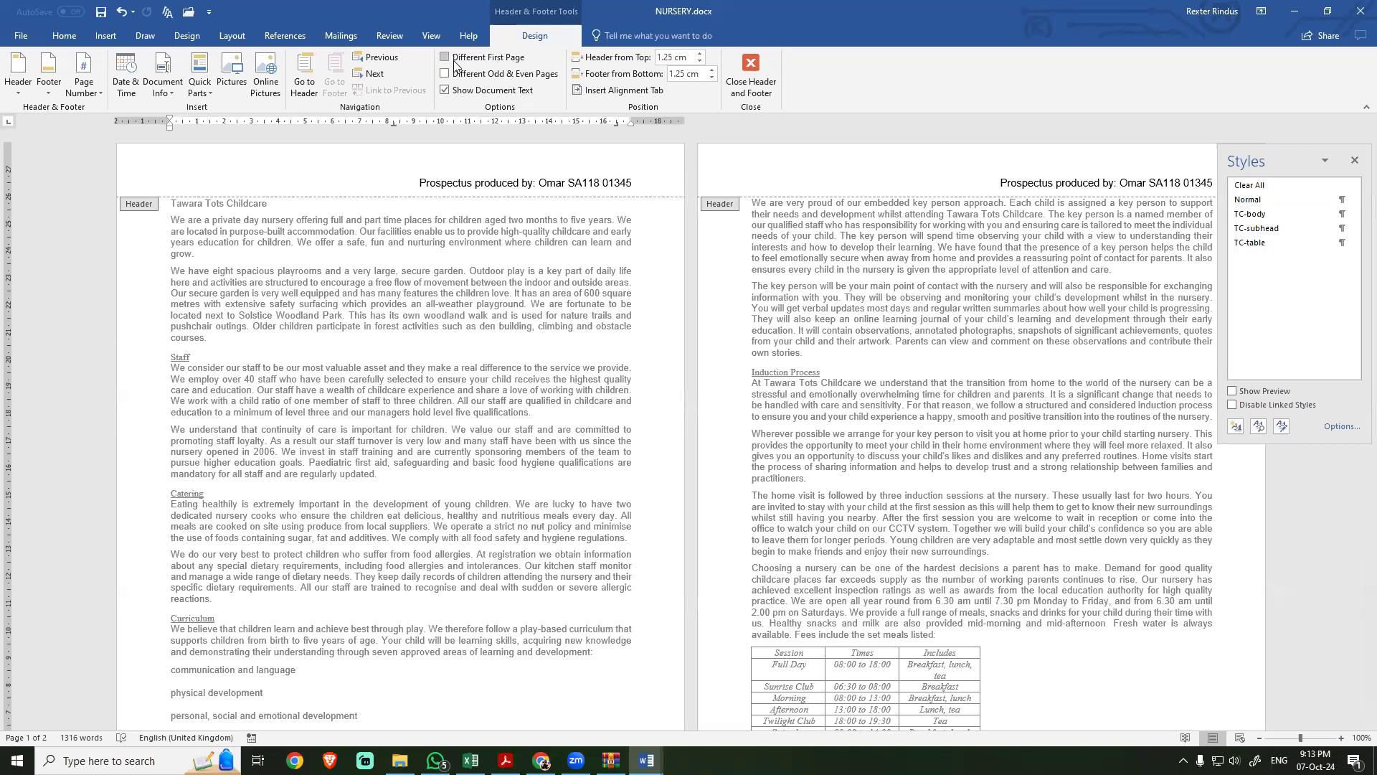
Step: Read the step 3 style requirements in the exam PDF and close header and footer editing in NURSERY
key(alt+Tab)
scroll(510, 580, down, 4)
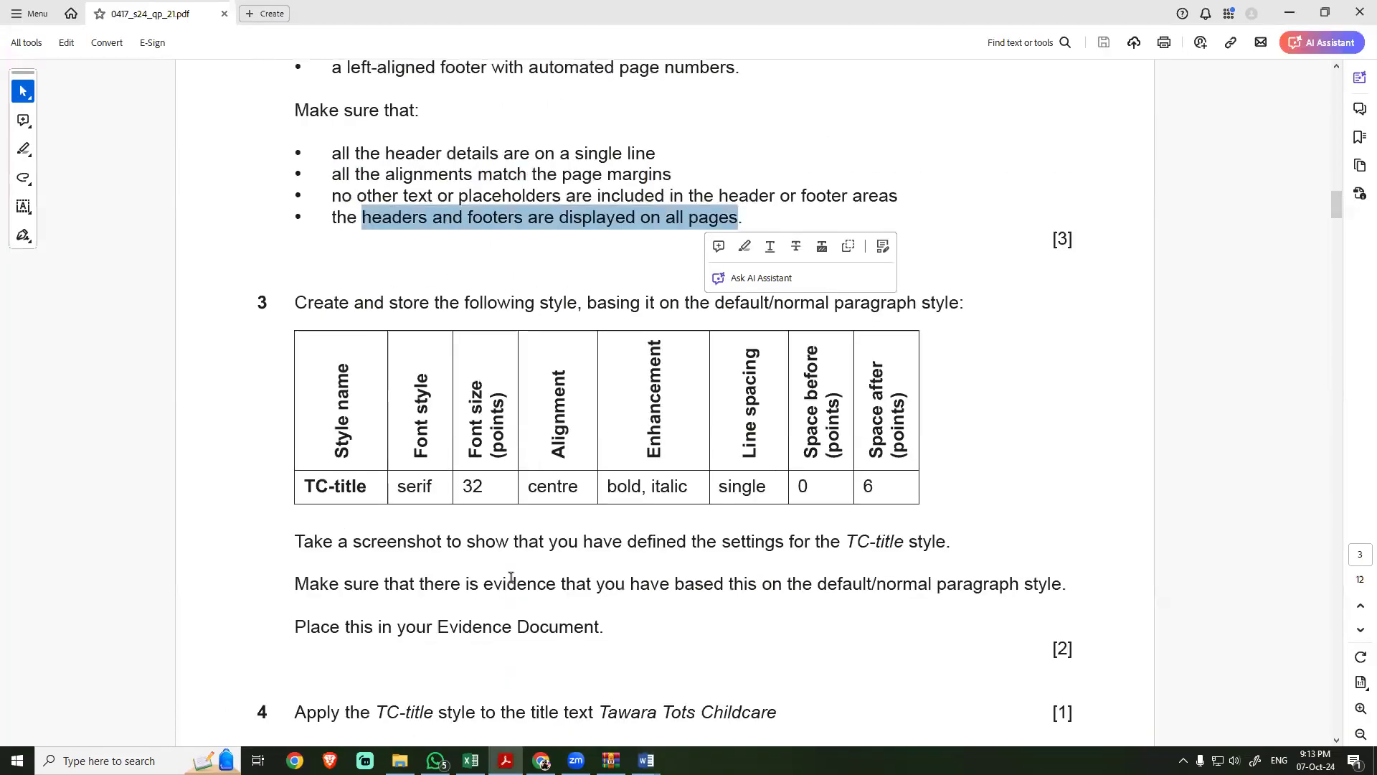
click(425, 308)
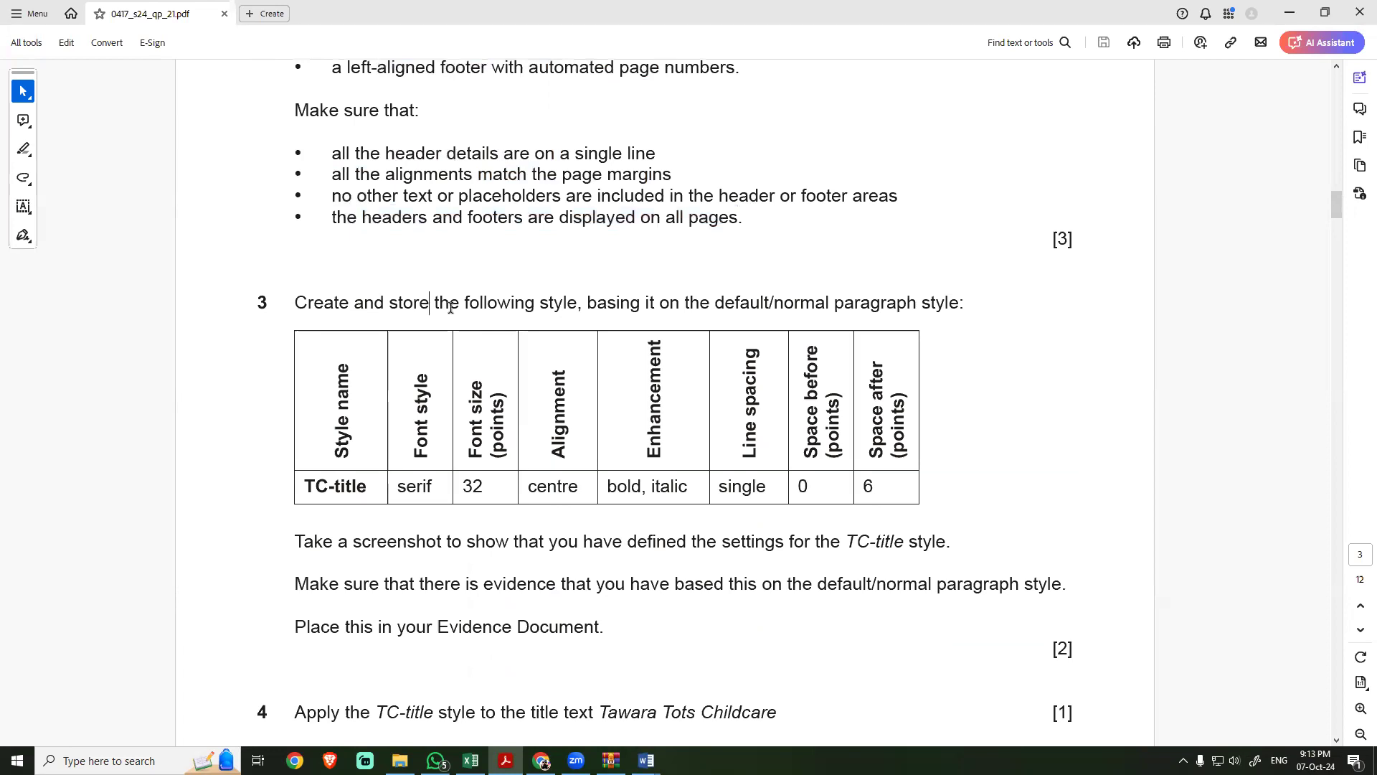
drag(715, 305, 960, 304)
key(alt+Tab)
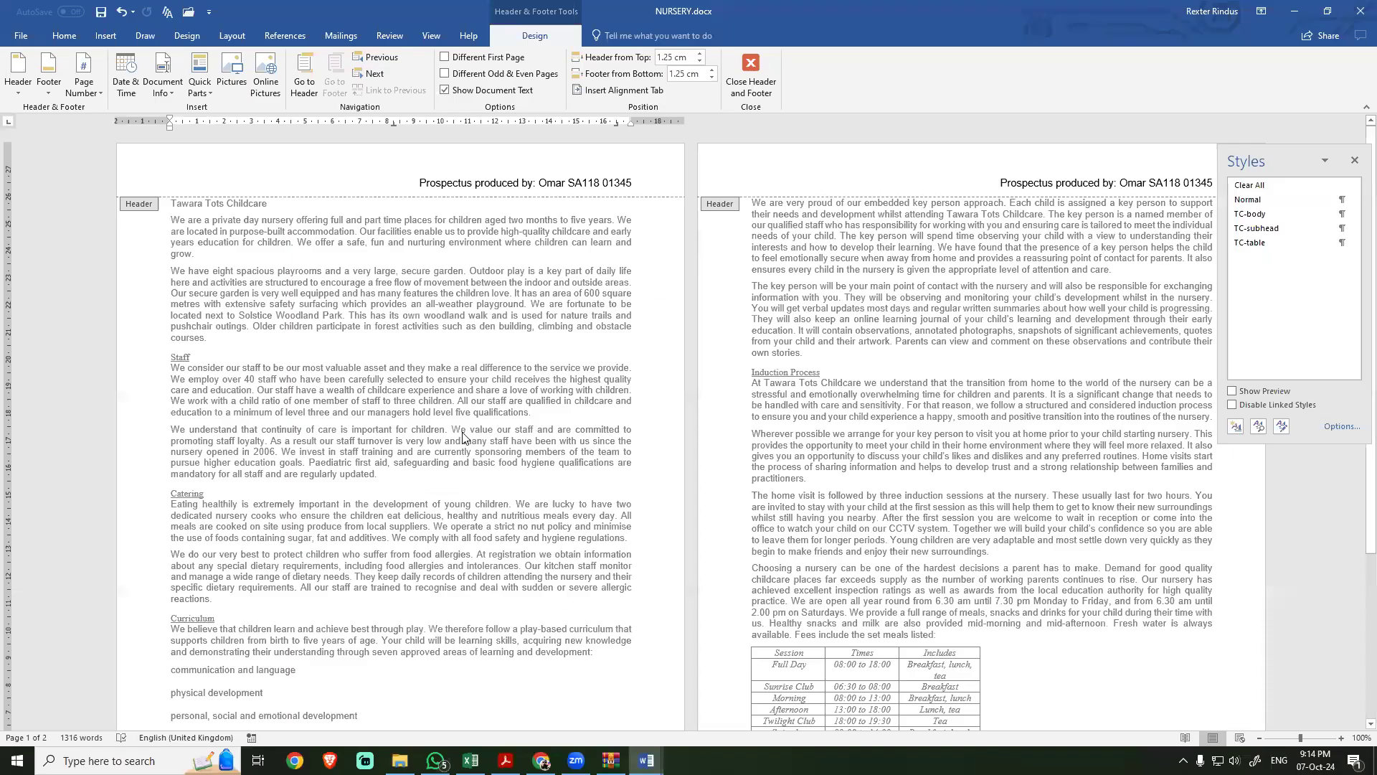
click(737, 93)
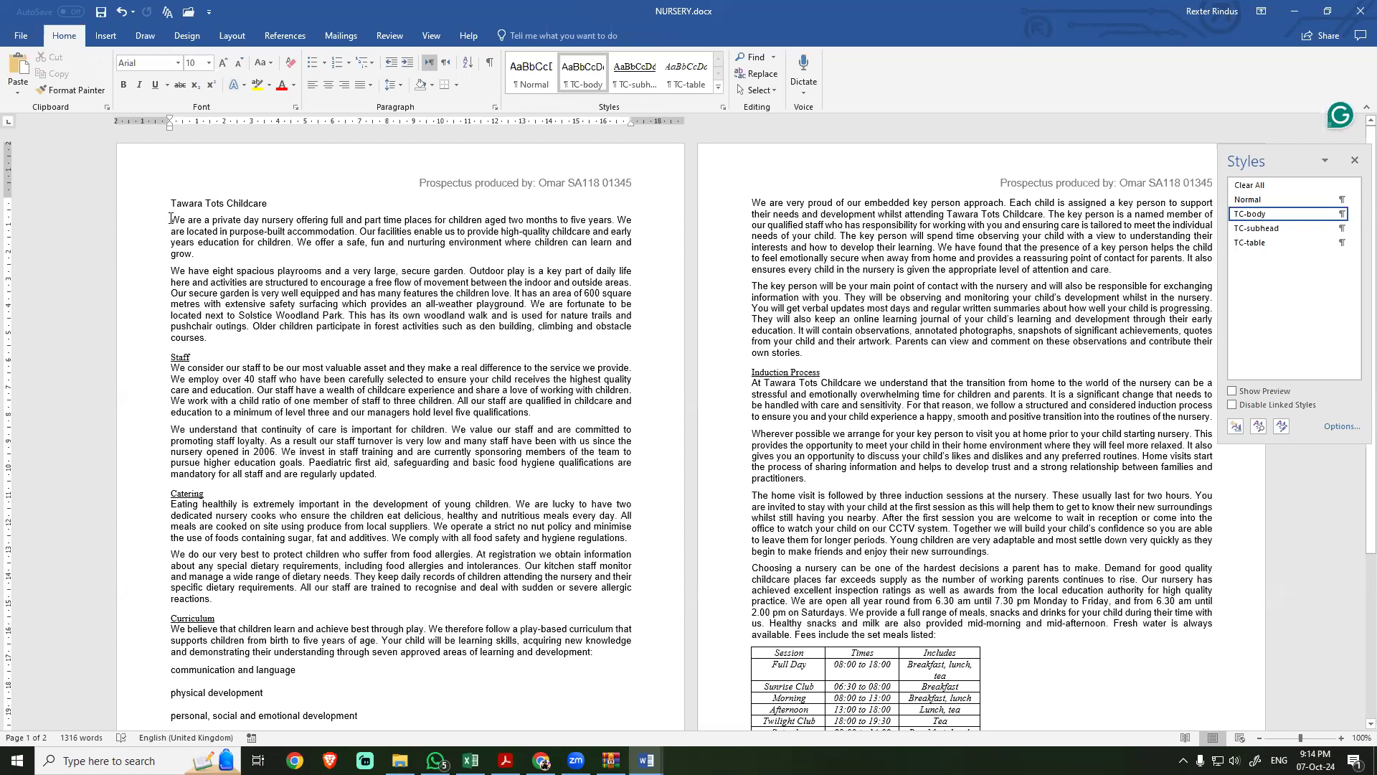
Step: Try the Normal style on the opening body paragraph and reapply TC-body
click(1242, 202)
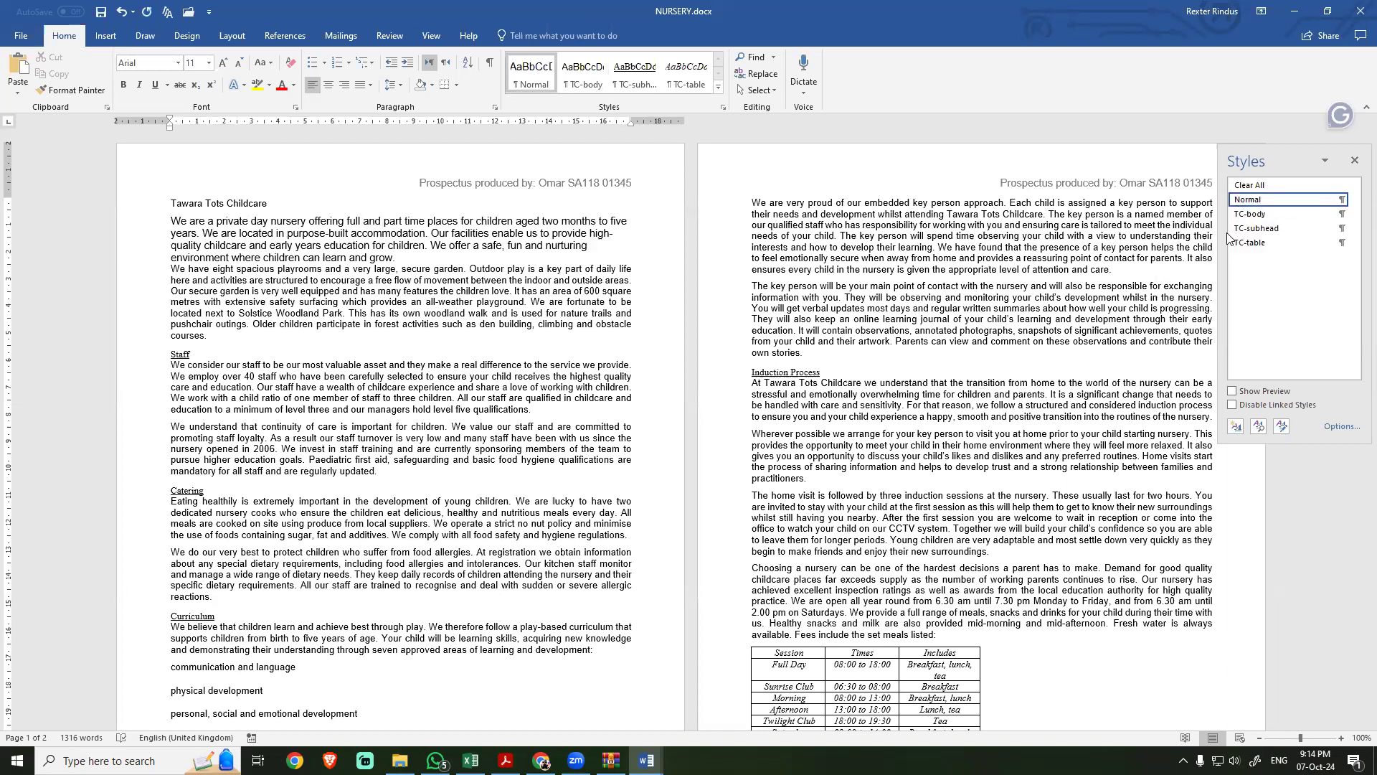
click(1249, 213)
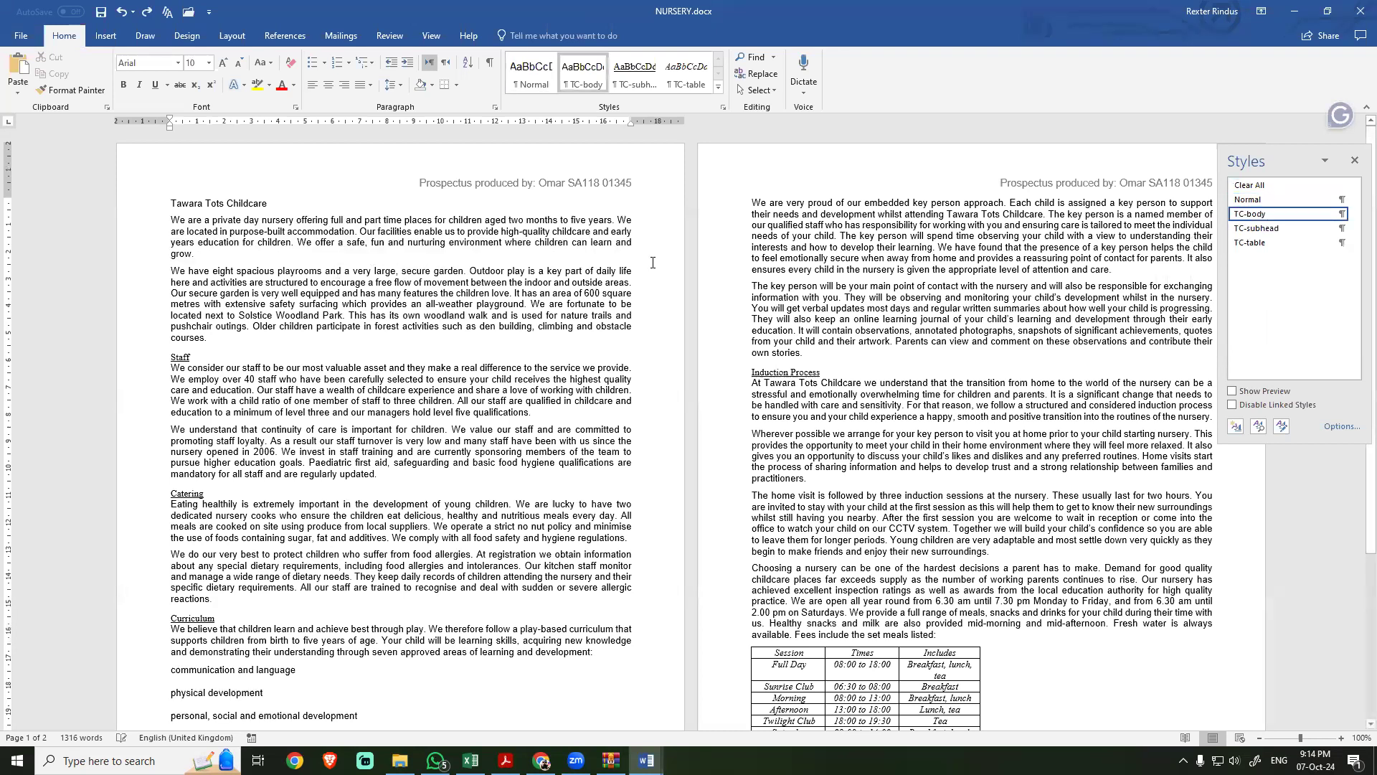
Step: Start a new paragraph style named TC-title, copying the name from the exam PDF, and base it on Normal
click(1235, 429)
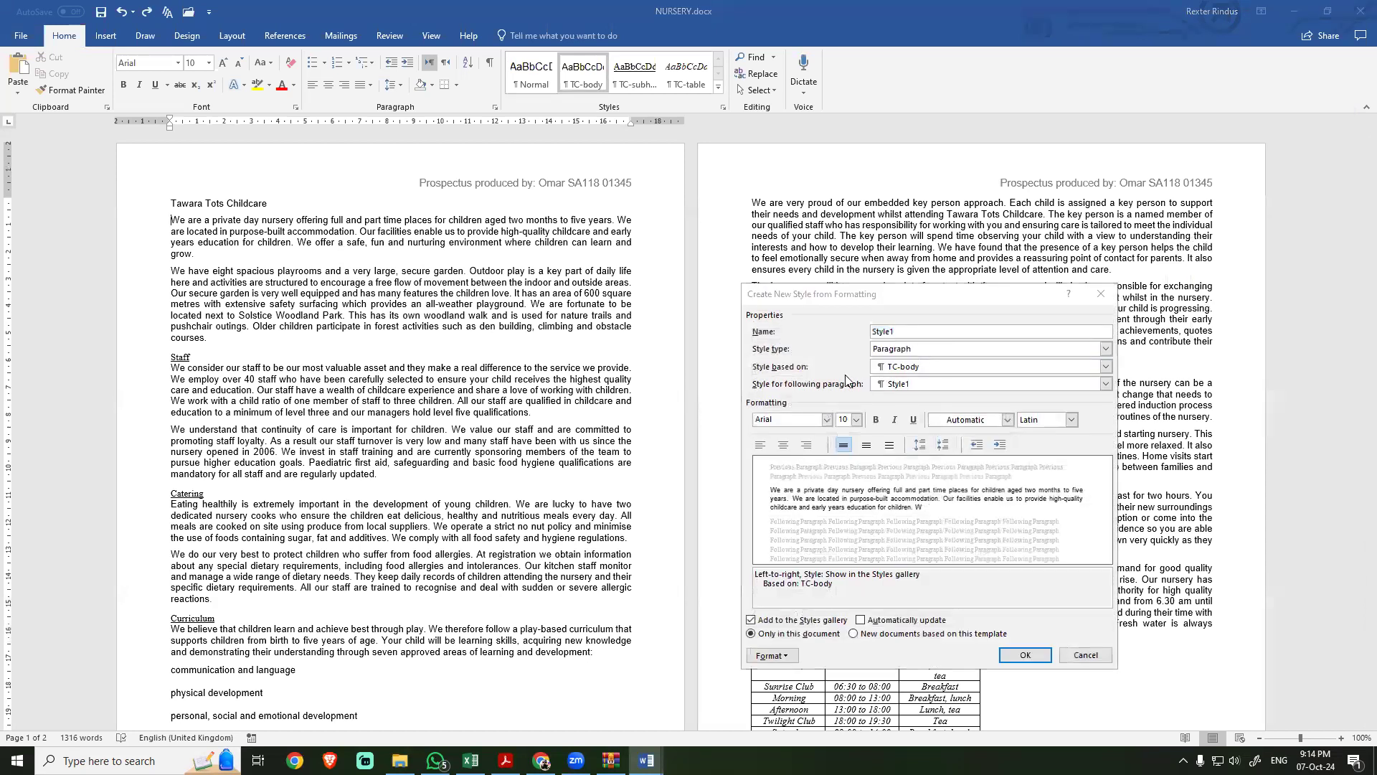
key(alt+Tab)
drag(365, 487, 307, 487)
key(ctrl+c)
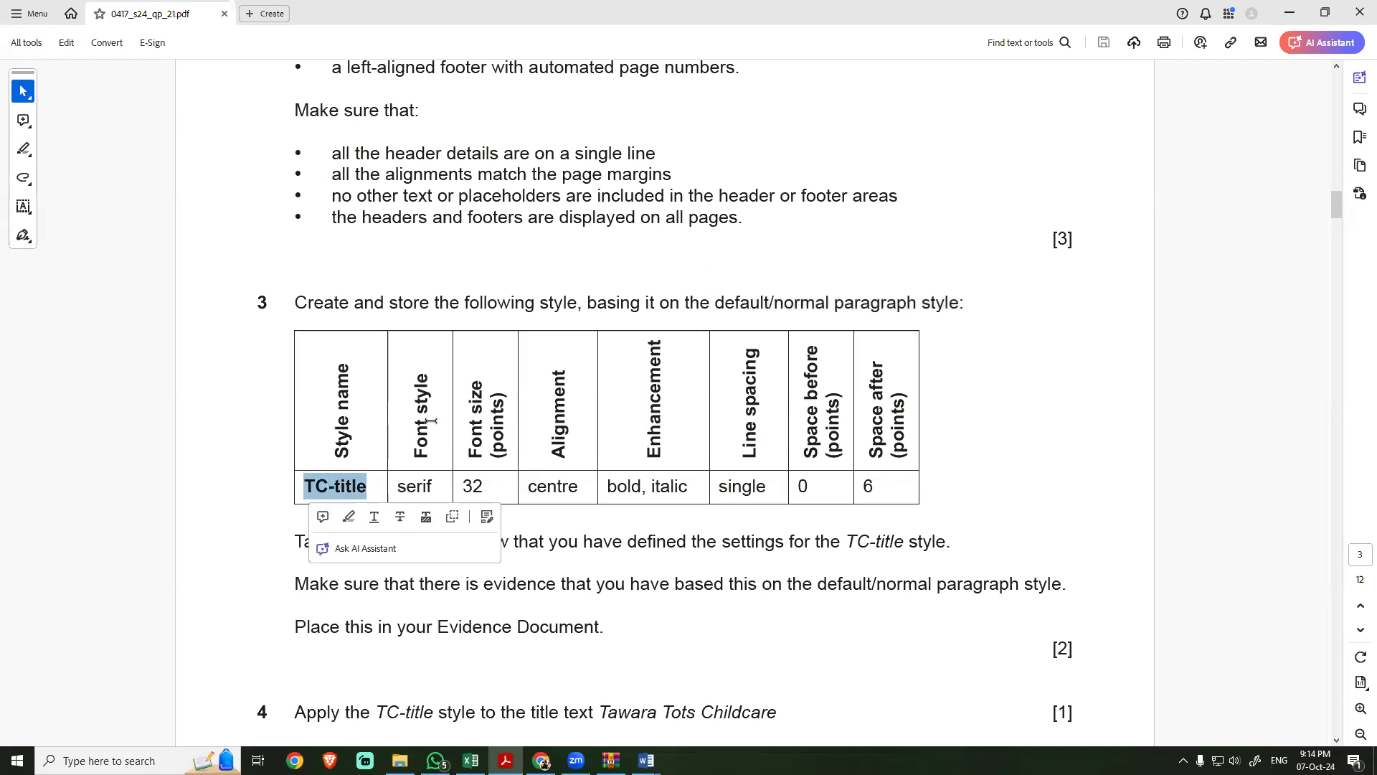
key(alt+Tab)
key(ctrl+v)
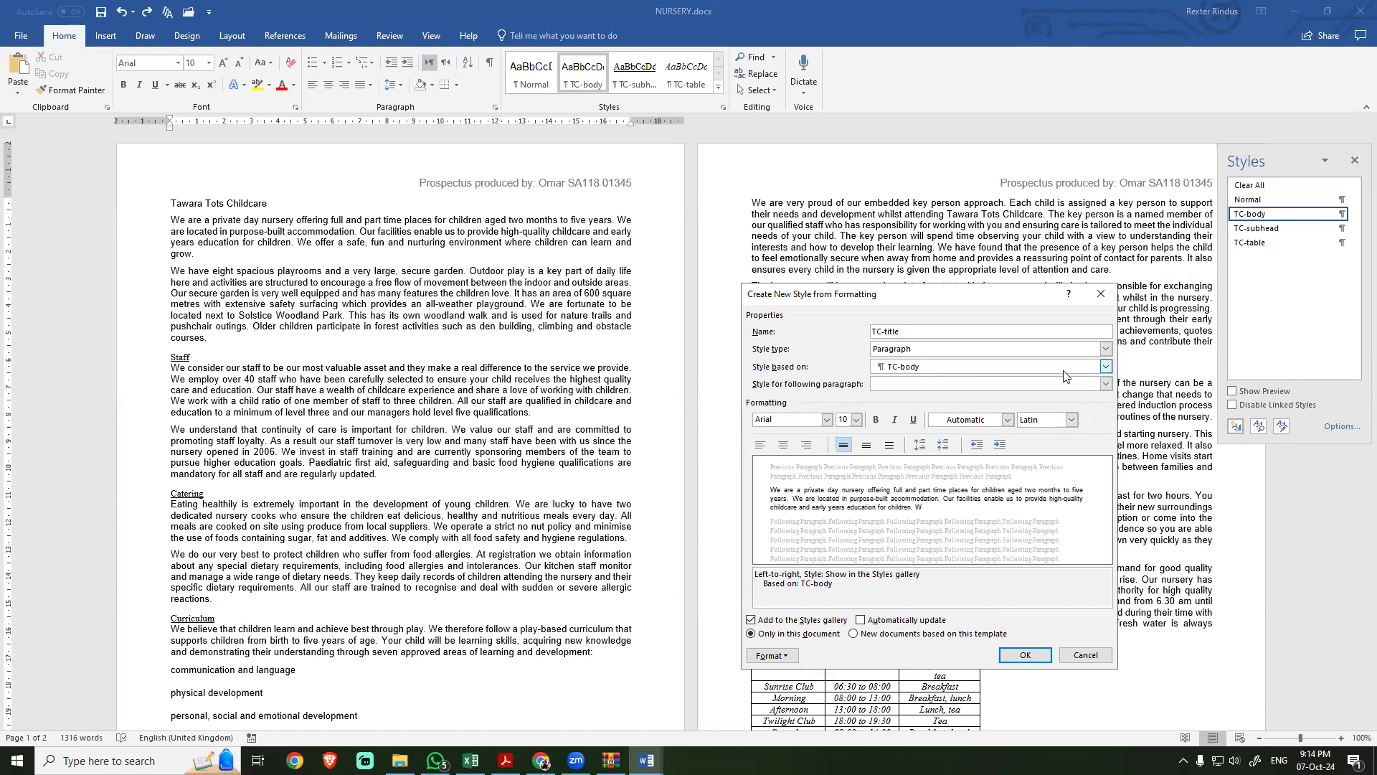
click(1105, 367)
click(920, 389)
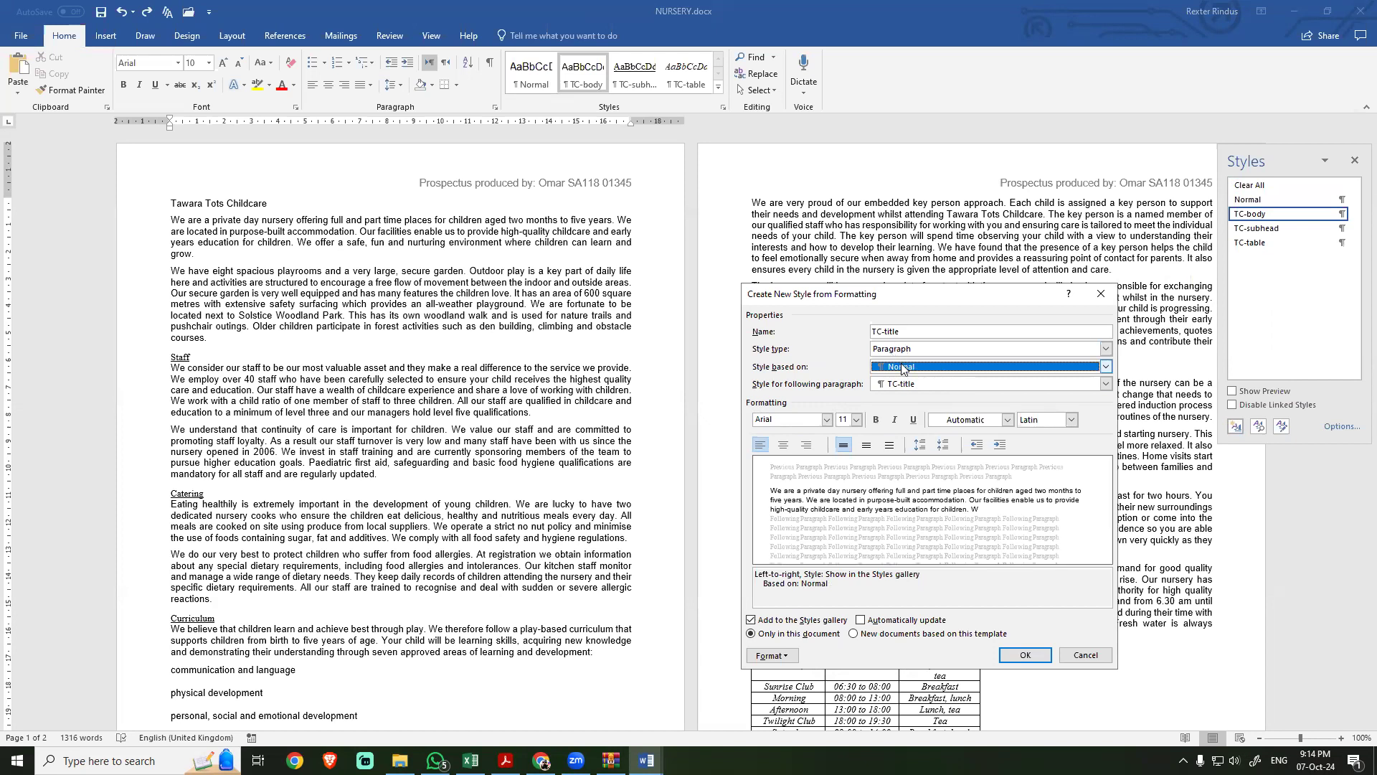
Step: Following the exam PDF, set the TC-title style to Times New Roman (Body CS), 32 pt, with centred alignment
key(alt+Tab)
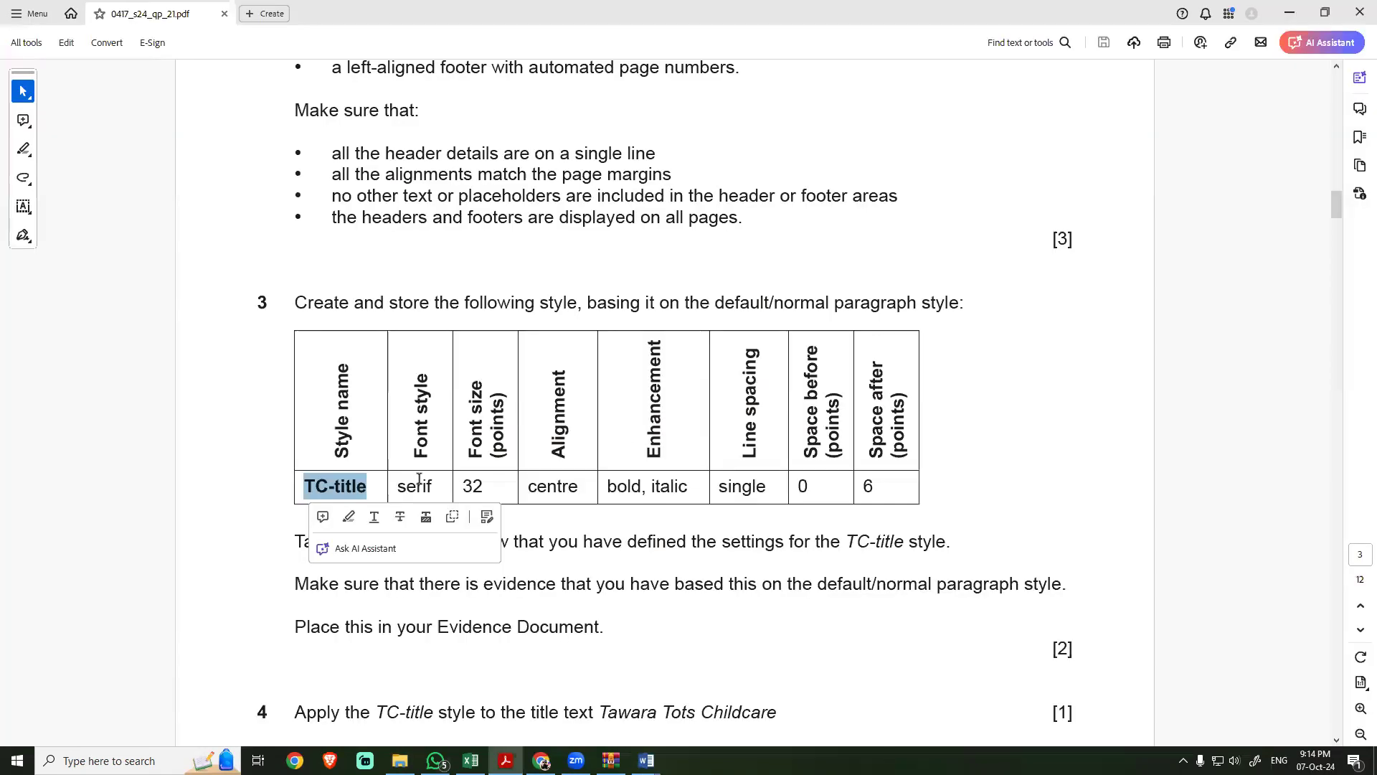
key(alt+Tab)
click(827, 420)
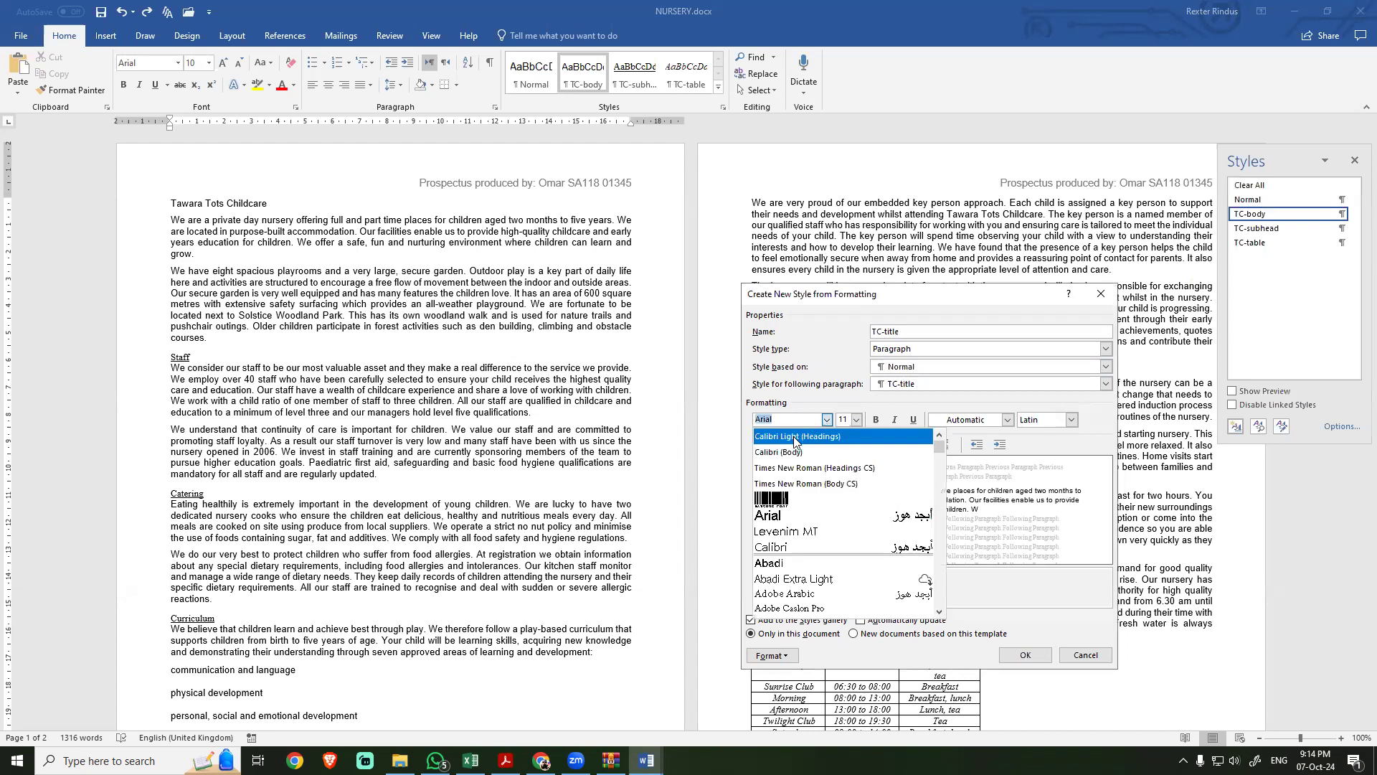
click(776, 484)
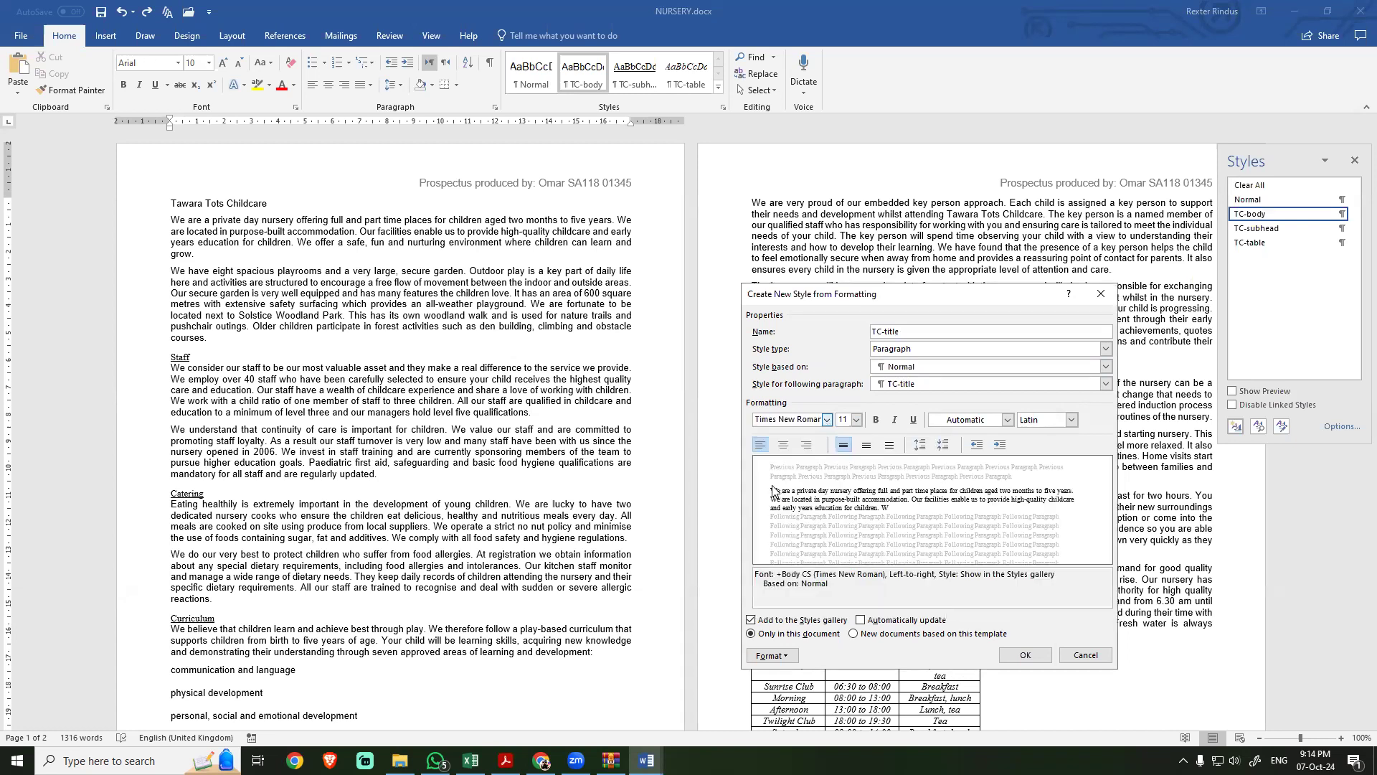
key(alt+Tab)
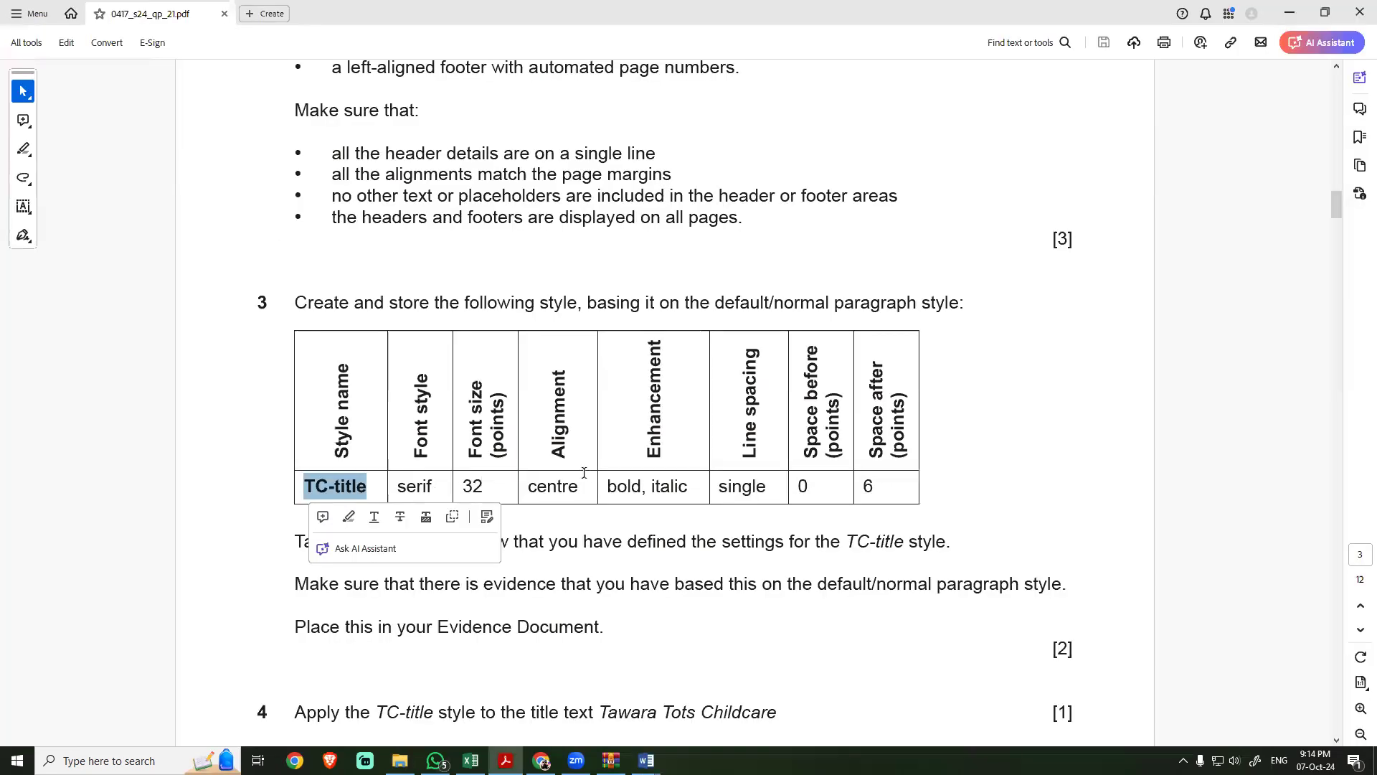
key(alt+Tab)
click(848, 420)
text(32)
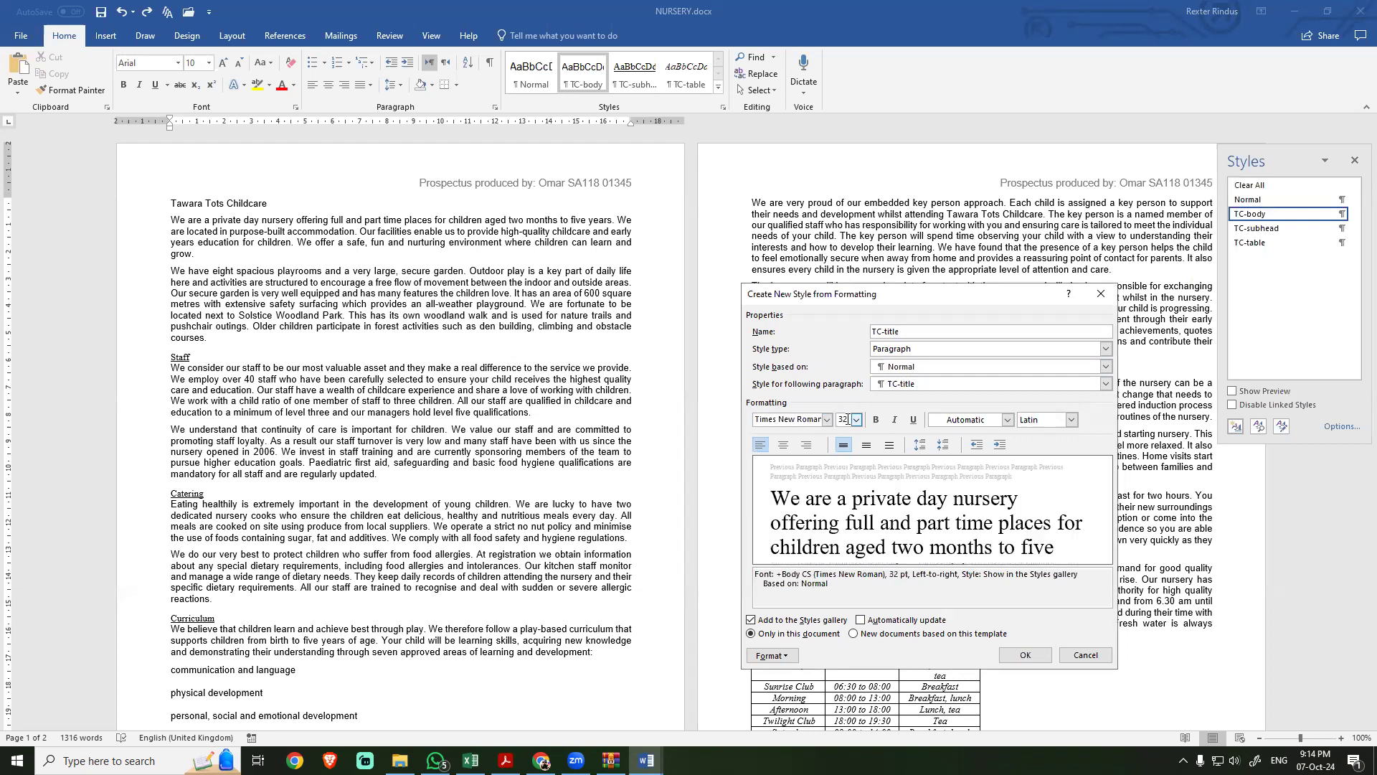
click(784, 445)
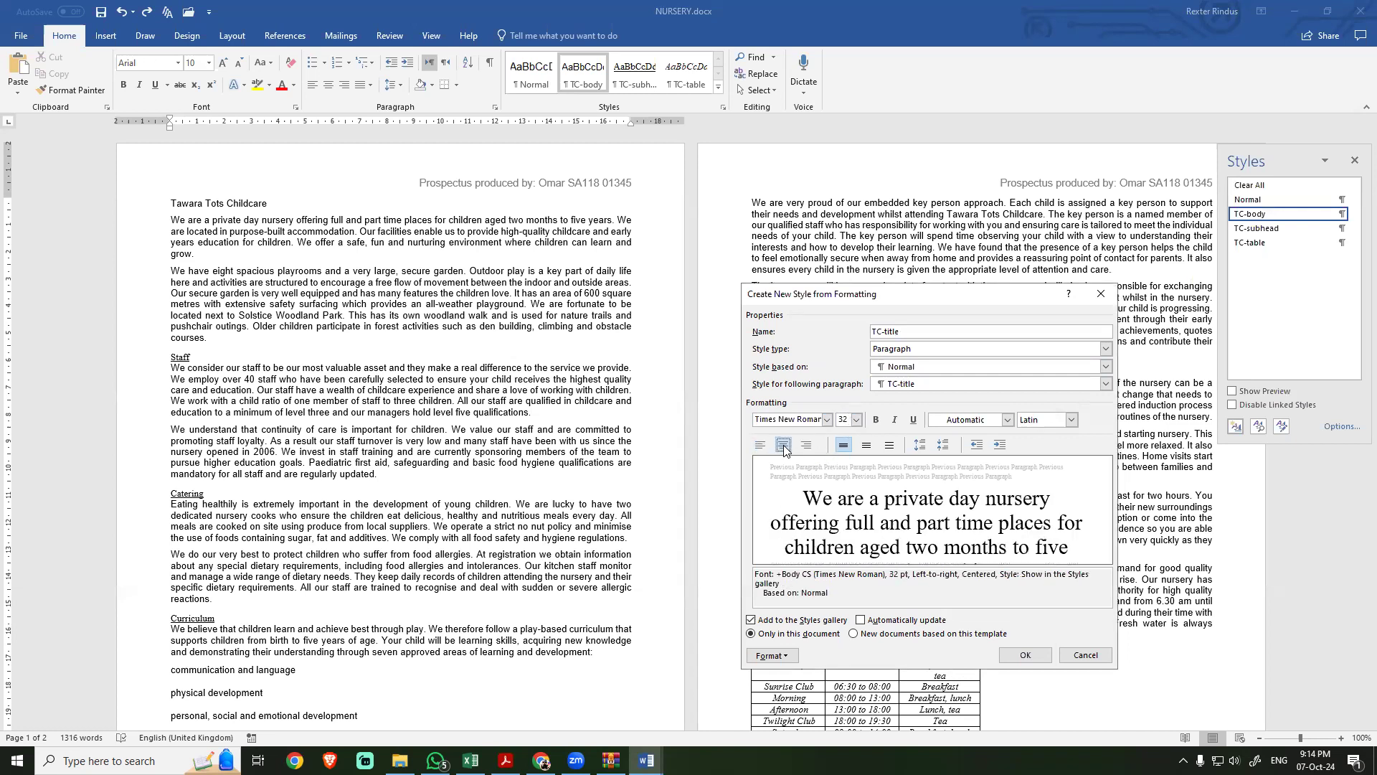
Step: Make the TC-title style bold and italic with single line spacing, as specified in the exam PDF
key(alt+Tab)
key(alt+Tab)
click(876, 420)
click(895, 420)
key(alt+Tab)
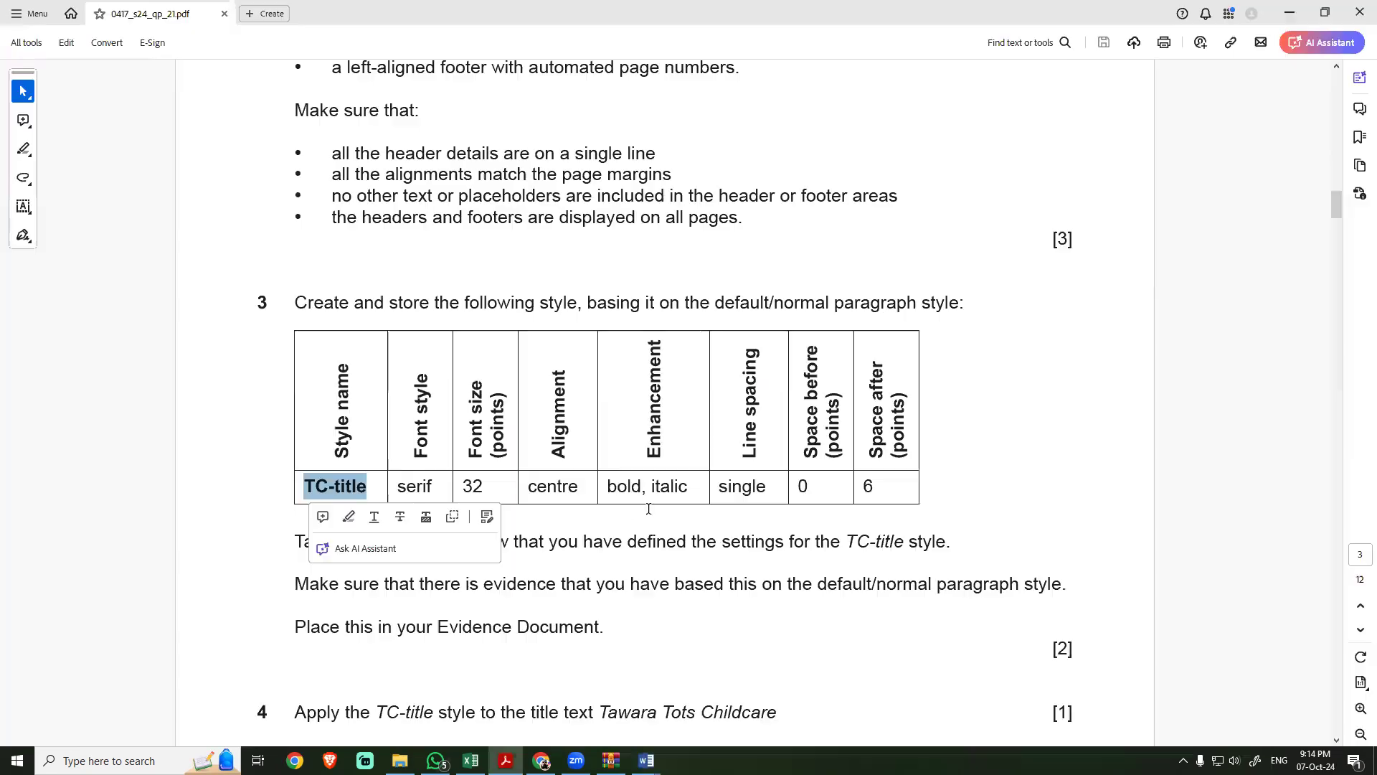
Step: Check the spacing values in the exam PDF and set the TC-title paragraph spacing after to 6 pt
key(alt+Tab)
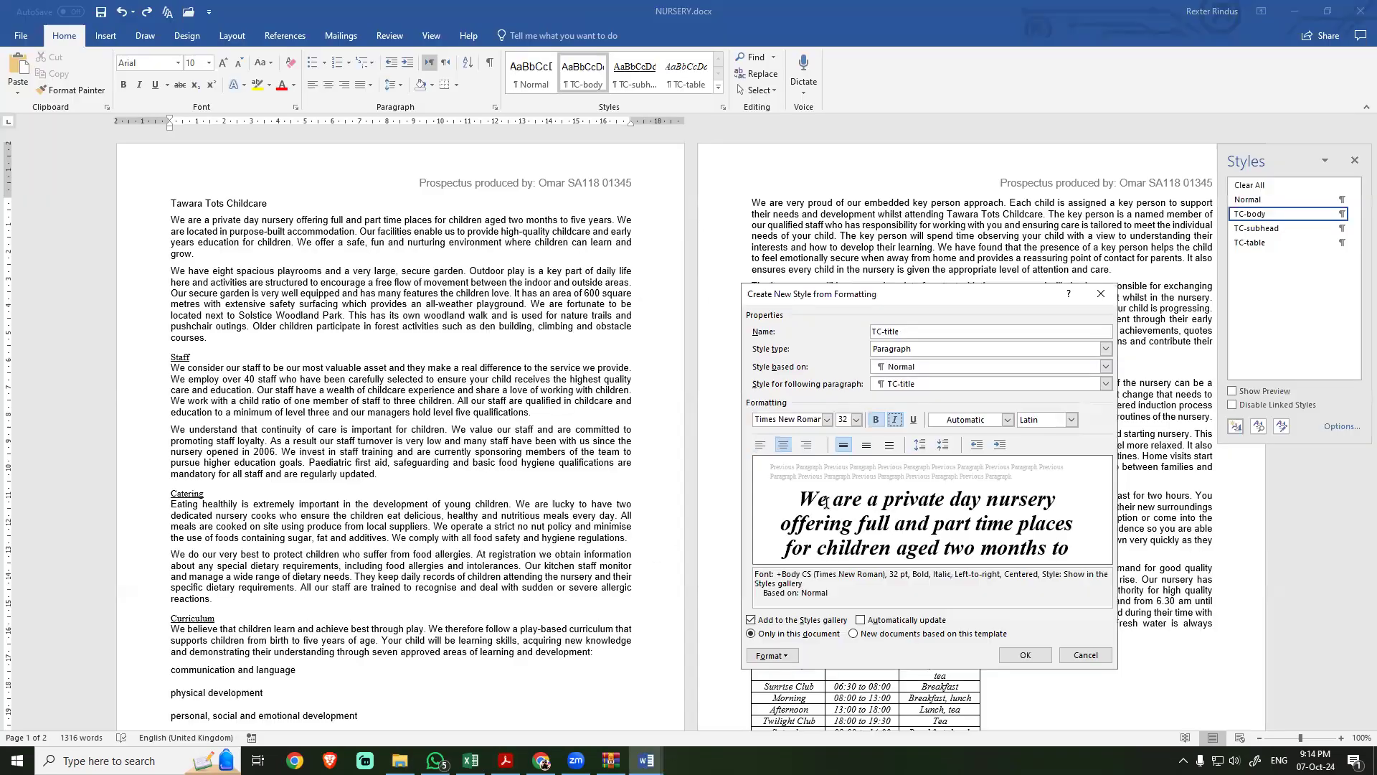
click(867, 444)
click(890, 445)
click(843, 445)
key(alt+Tab)
double_click(802, 487)
double_click(872, 488)
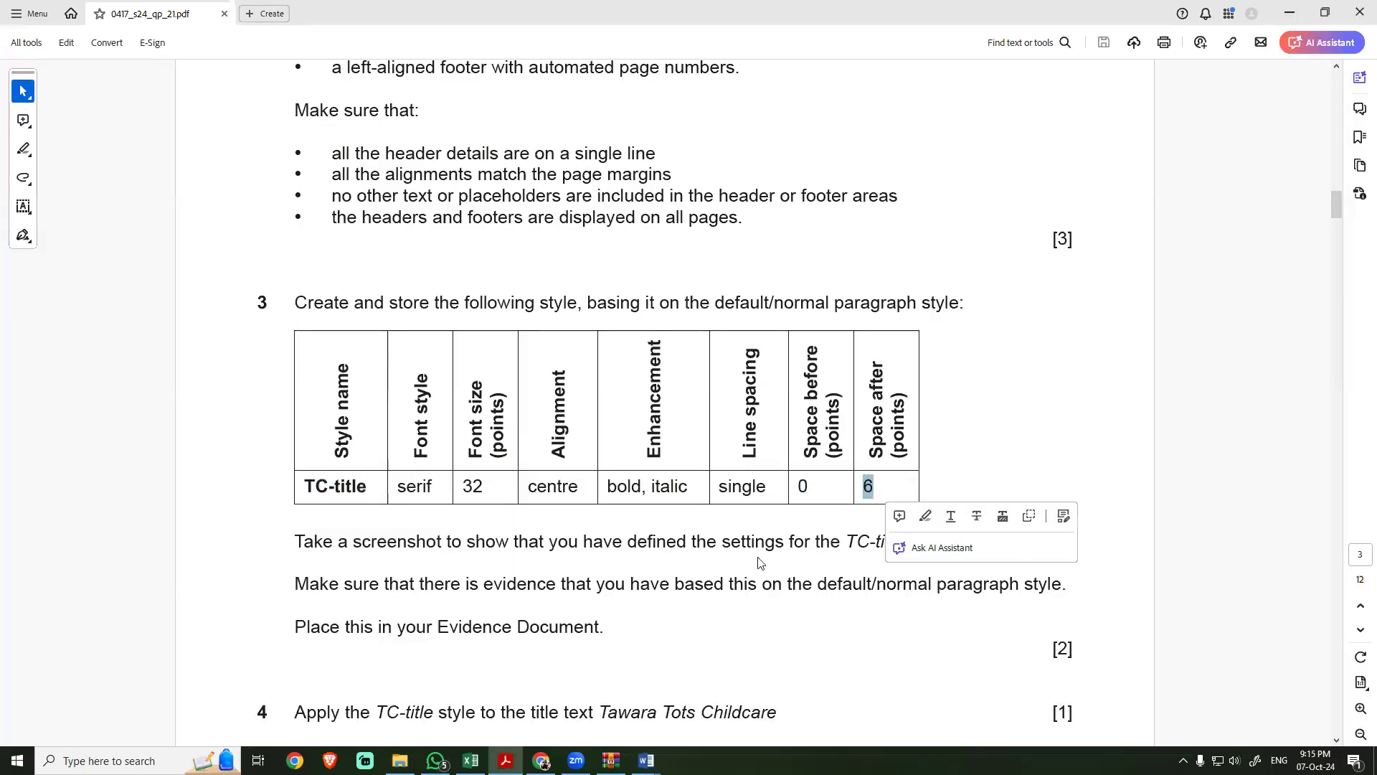
key(alt+Tab)
click(773, 655)
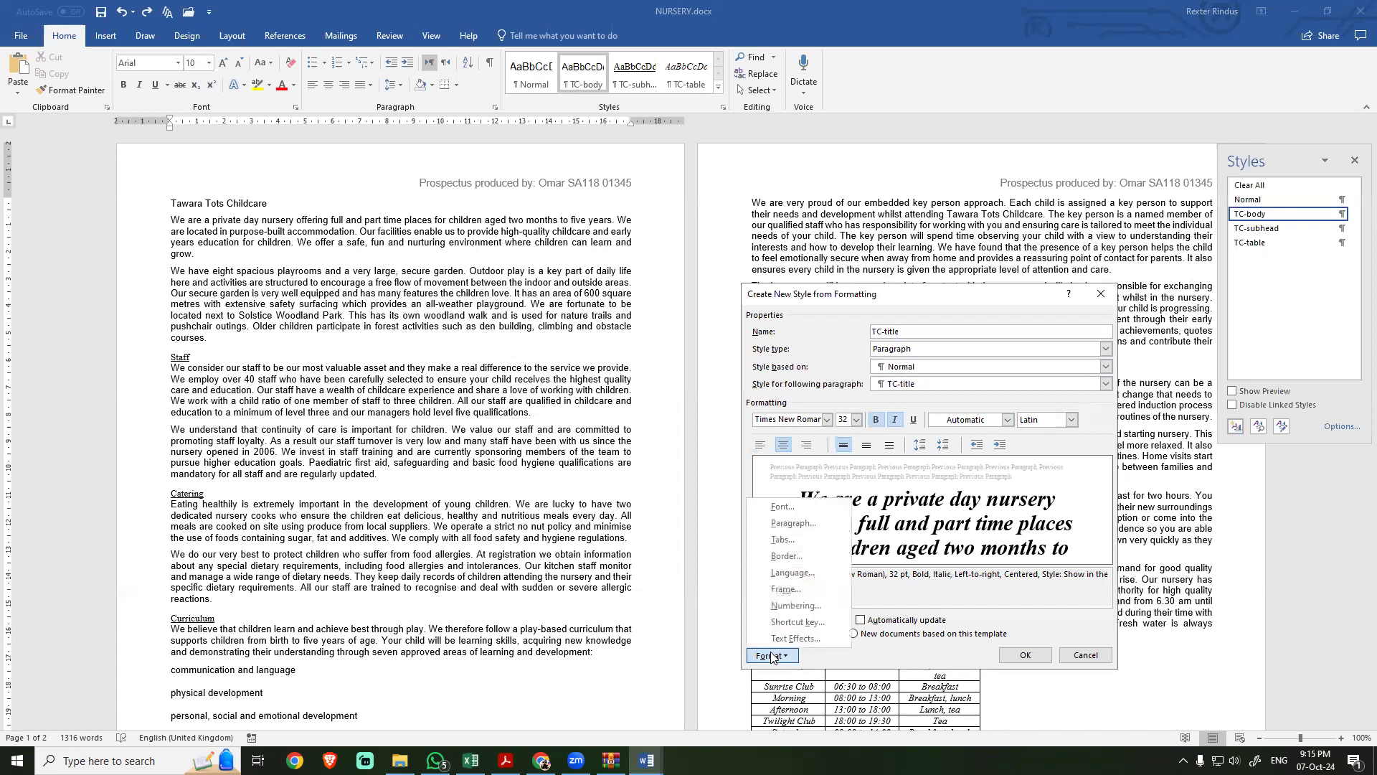
click(783, 525)
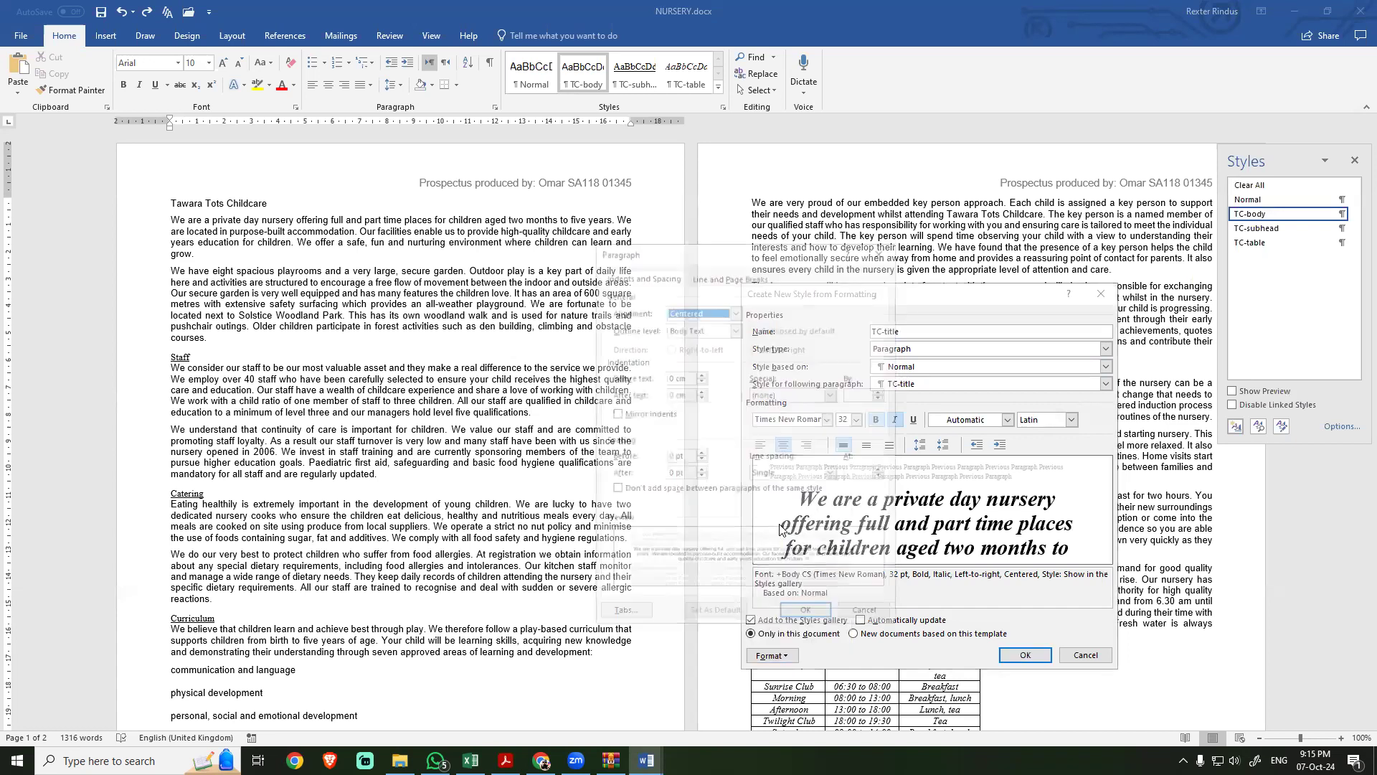
click(700, 471)
key(alt+Tab)
click(841, 492)
key(alt+Tab)
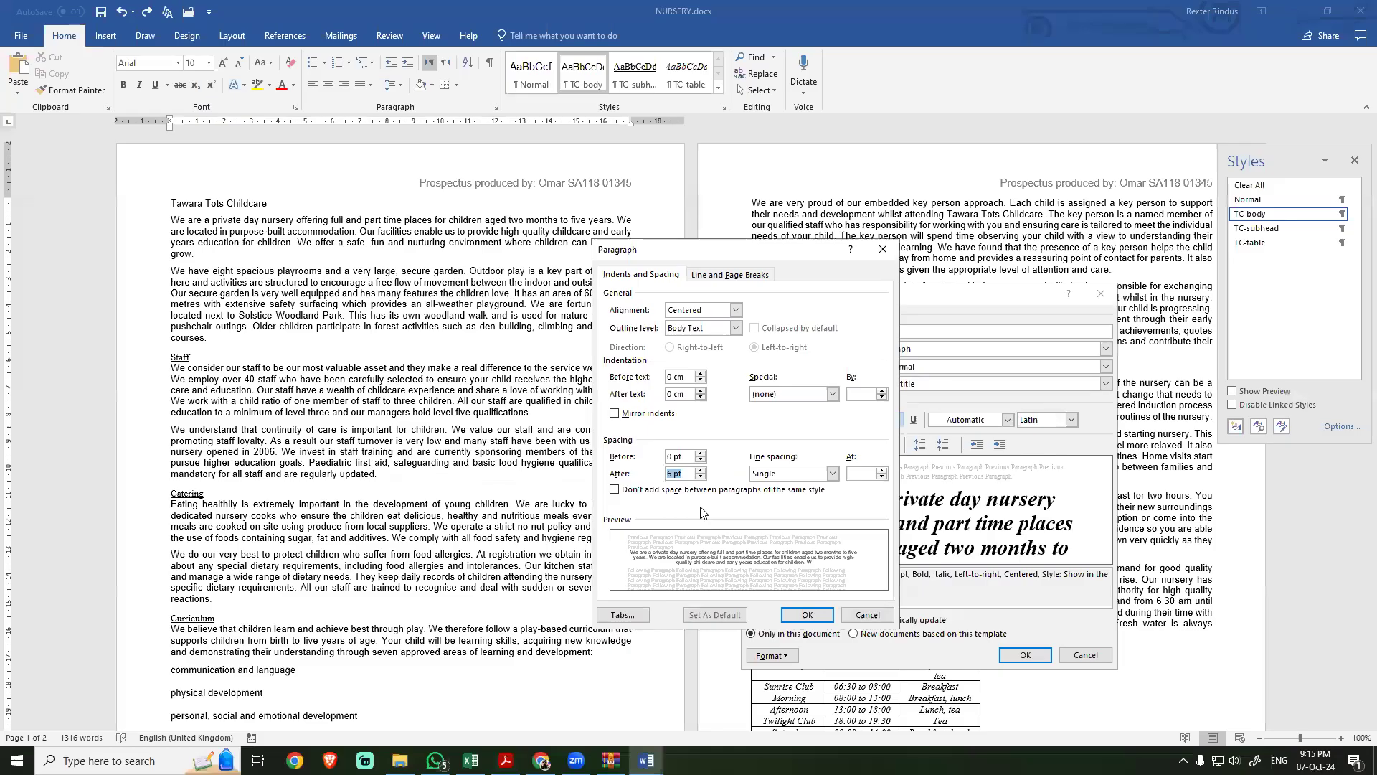
click(807, 616)
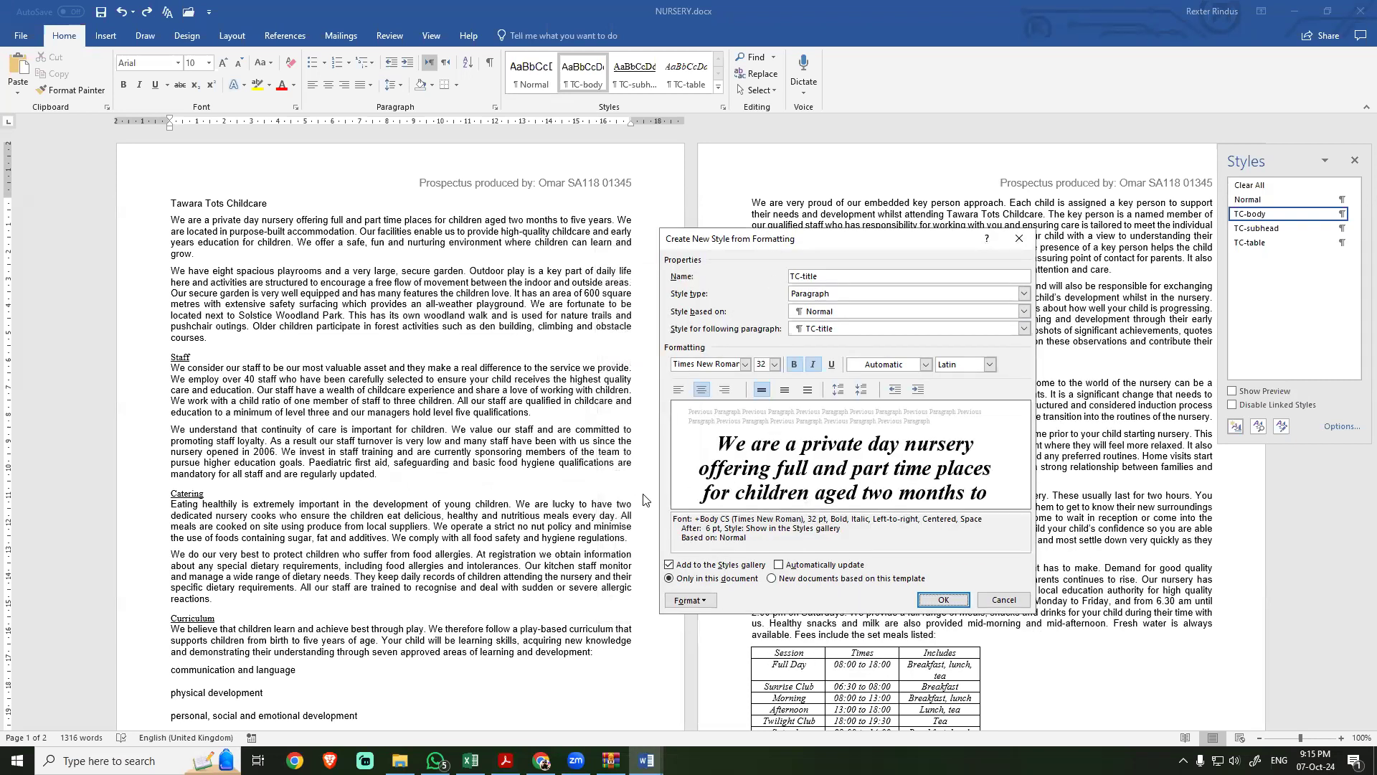
Step: Following the exam PDF, capture a screenshot of the TC-title style settings beside its paragraph settings, and save the new style
key(alt+Tab)
drag(305, 542, 895, 545)
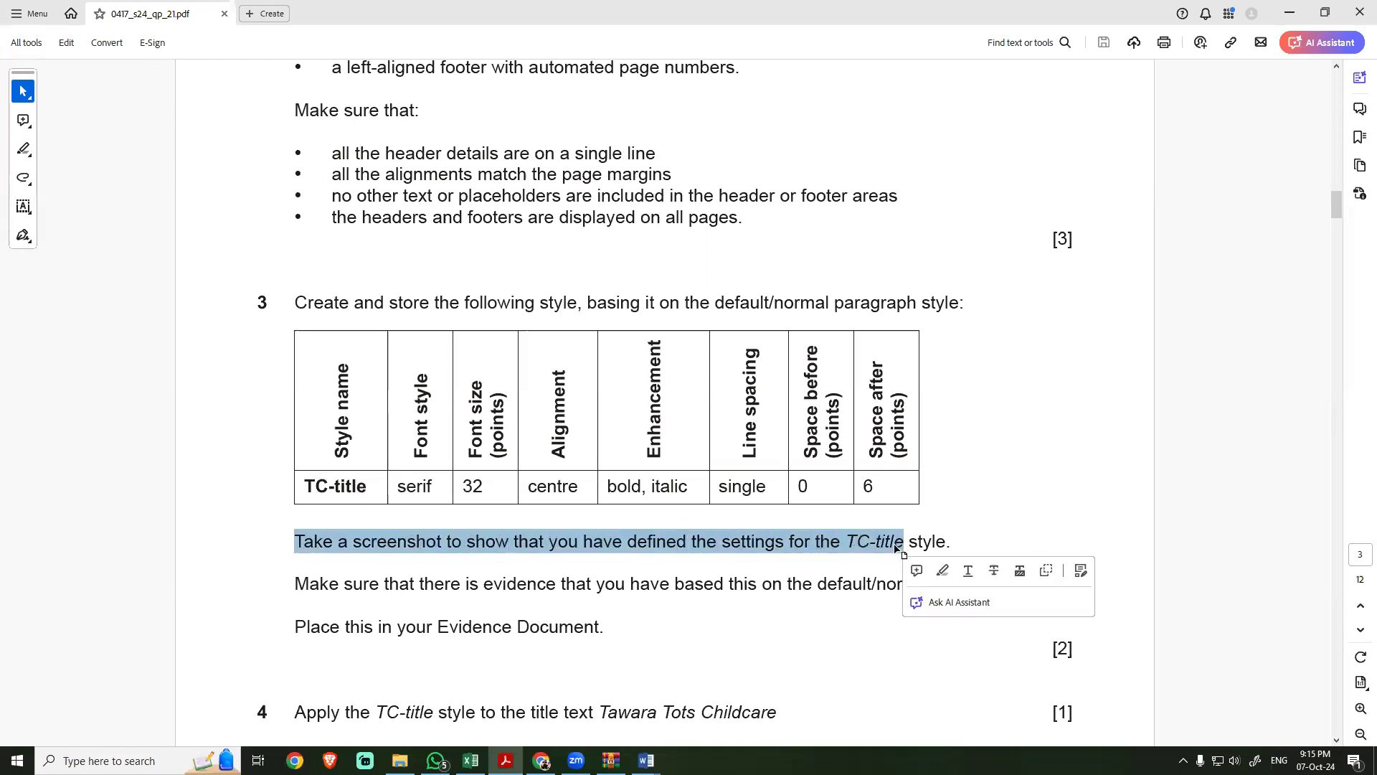
key(alt+Tab)
click(706, 603)
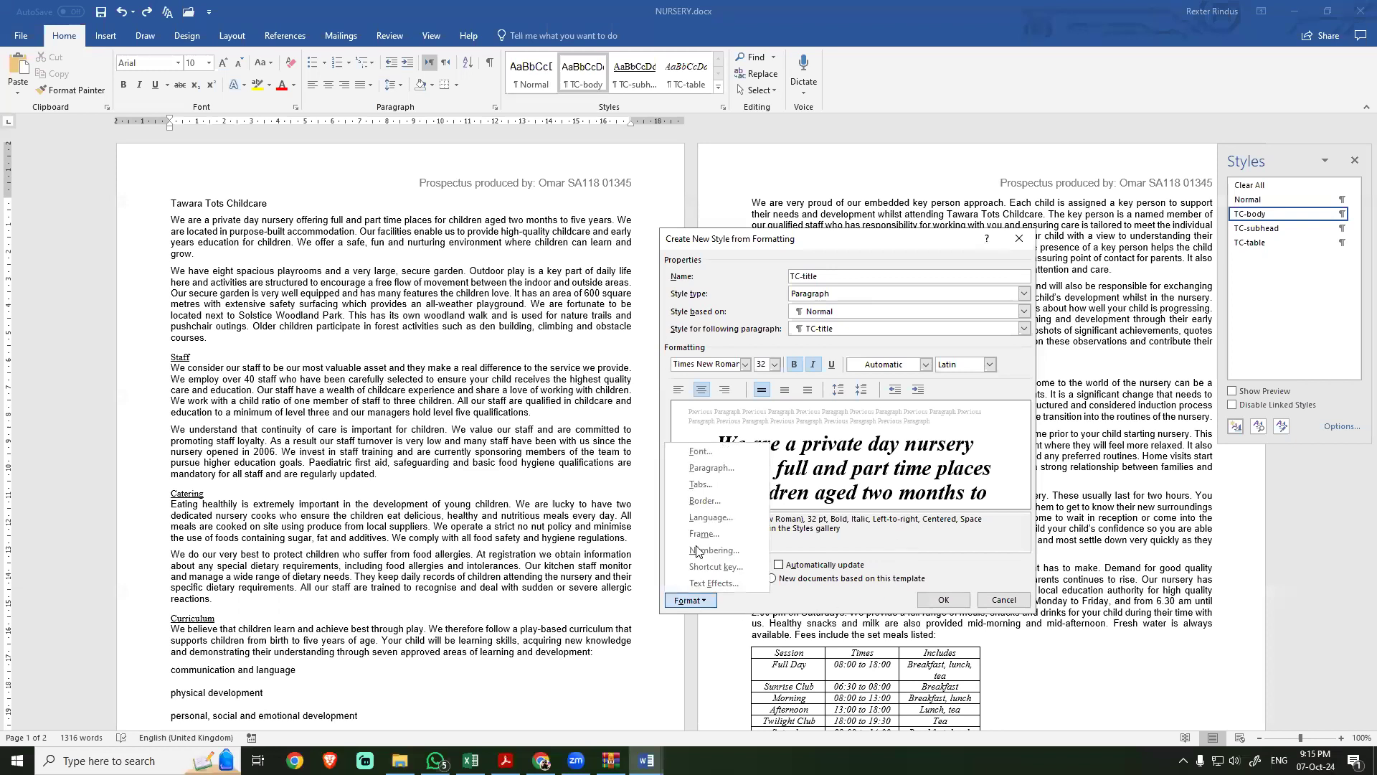
click(707, 467)
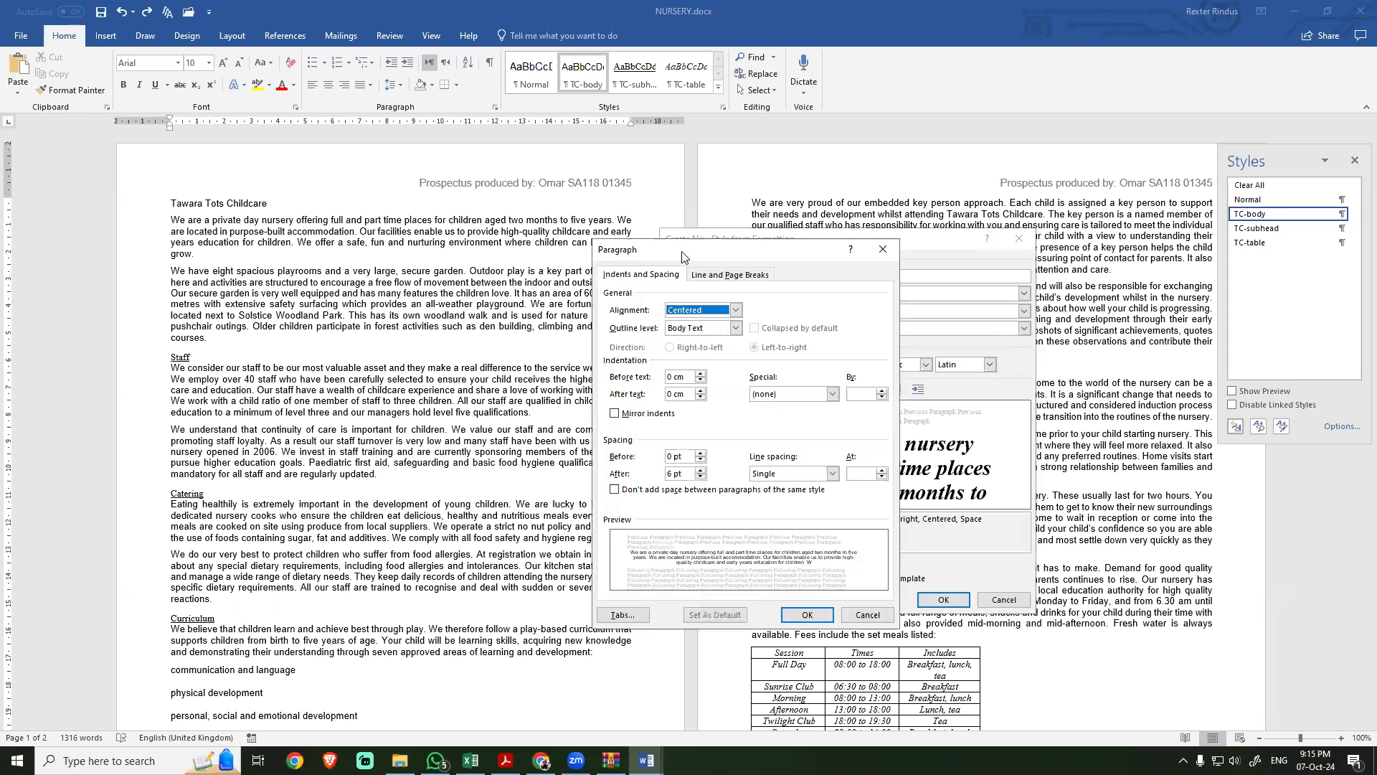
drag(682, 257, 441, 244)
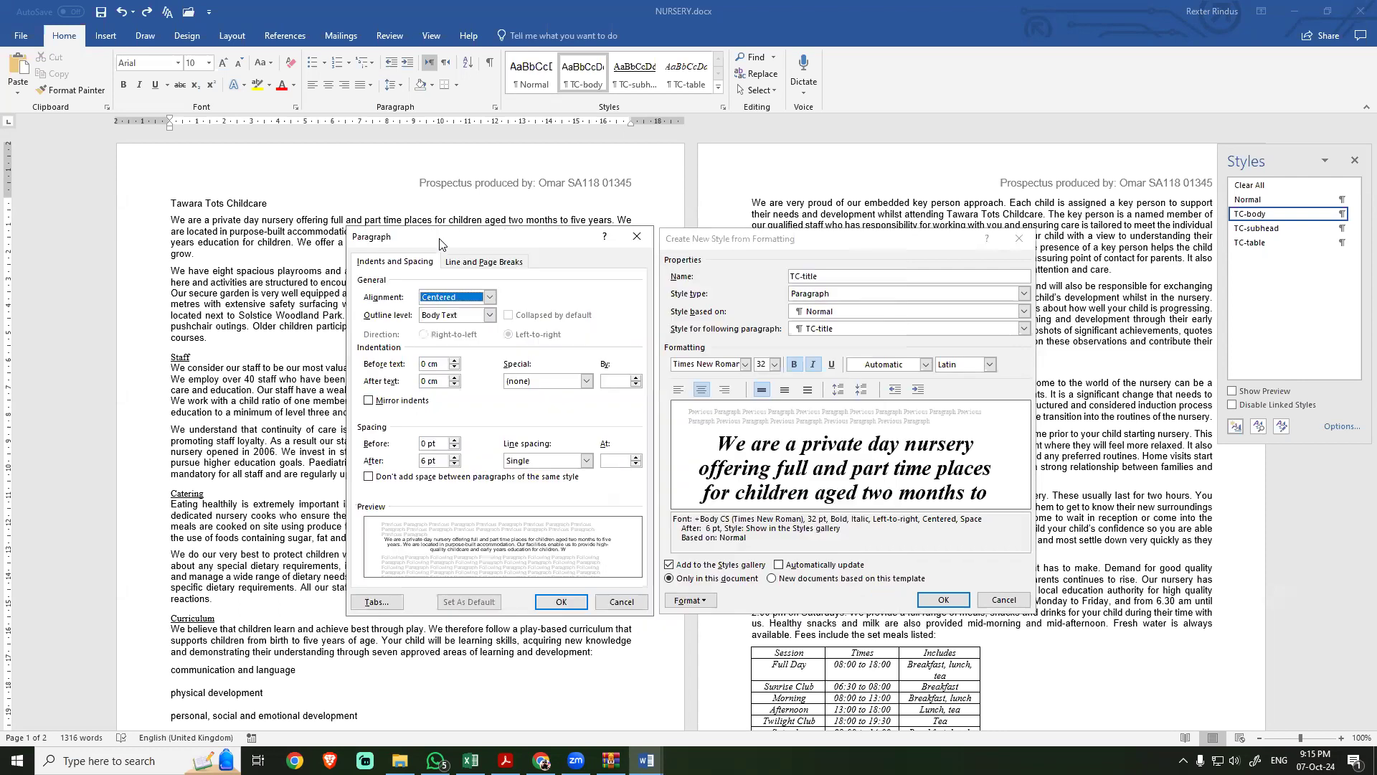
key(super+shift+s)
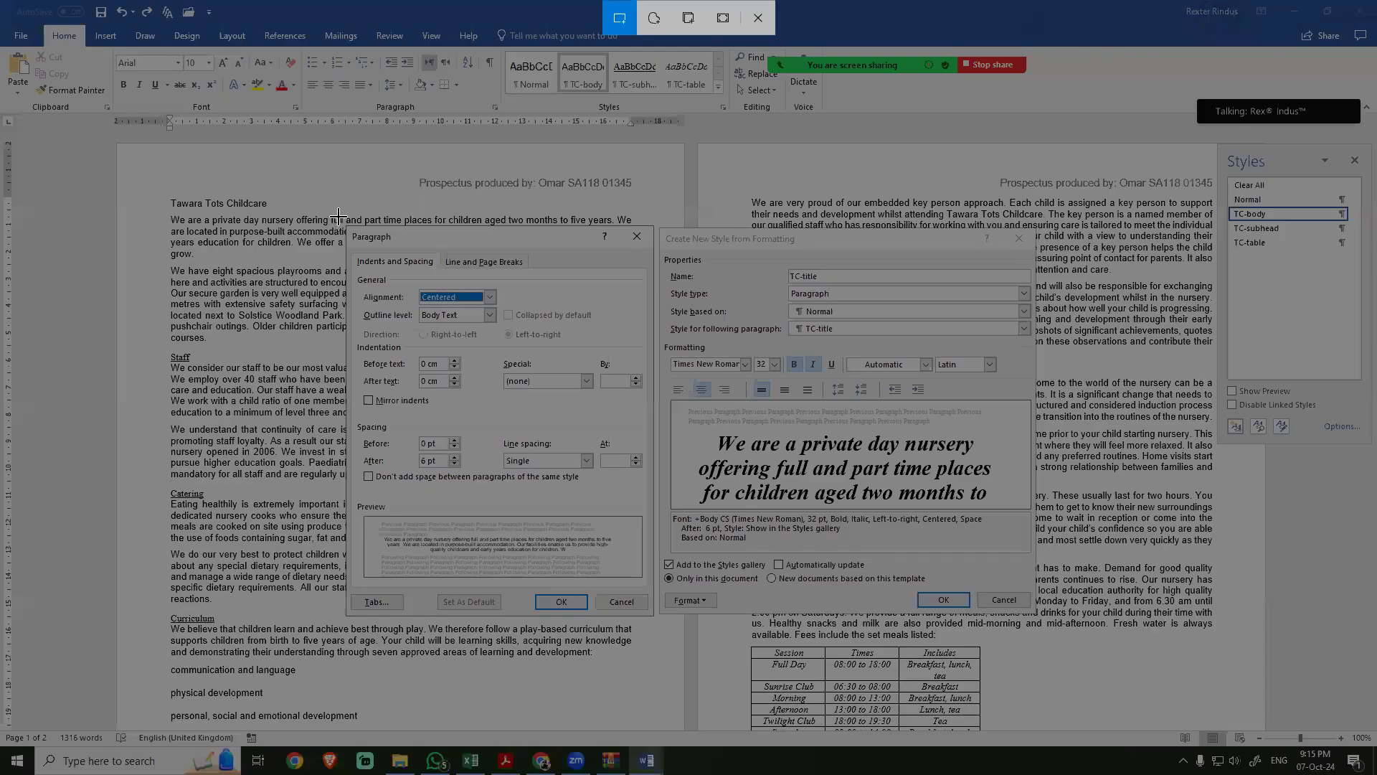
drag(339, 214, 1045, 626)
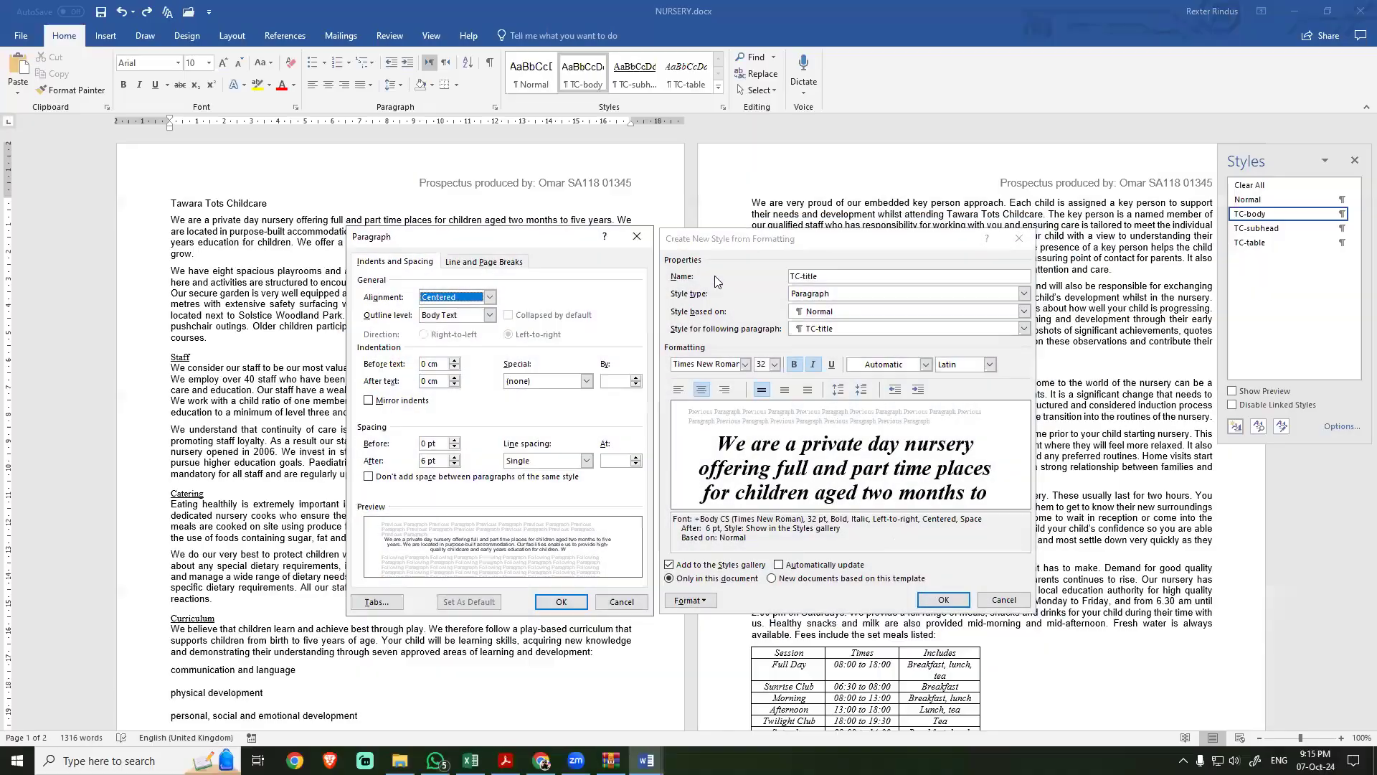
click(562, 601)
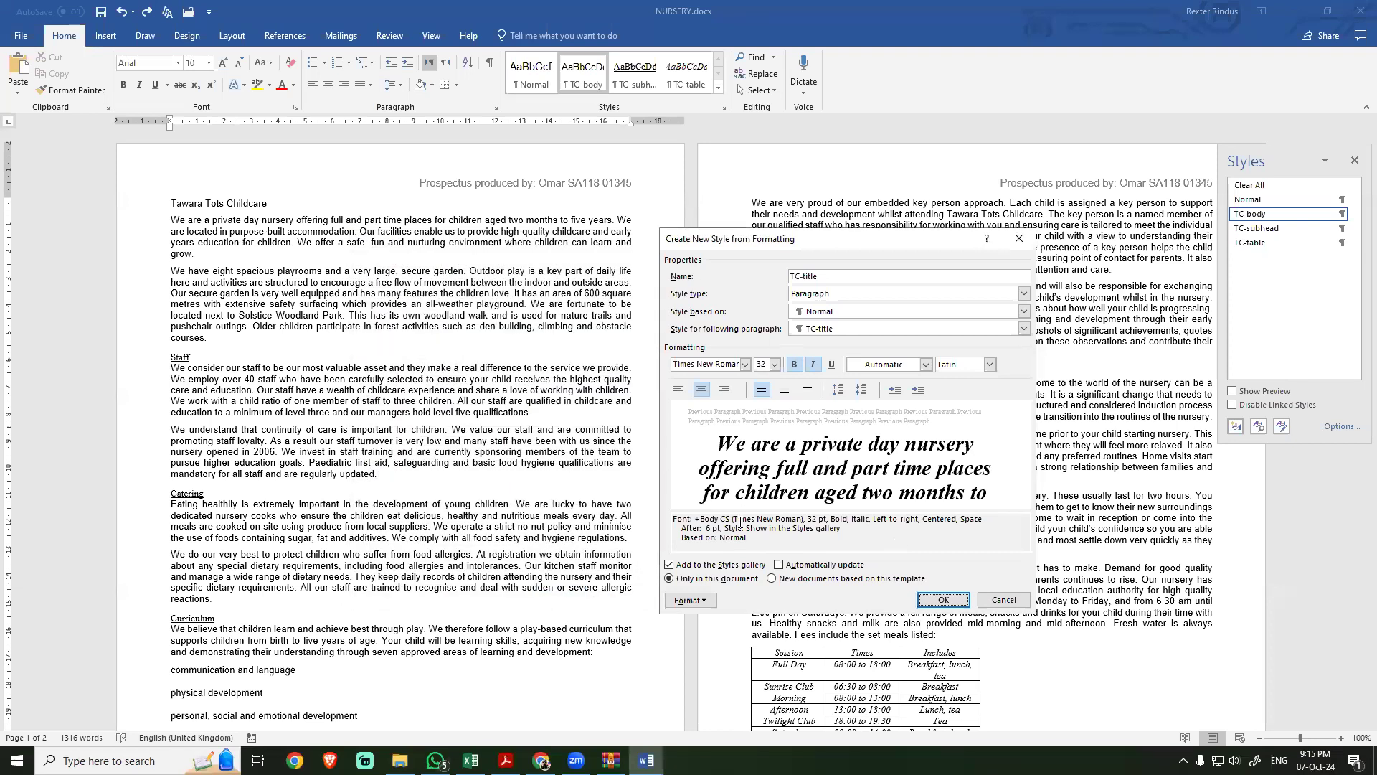
click(937, 609)
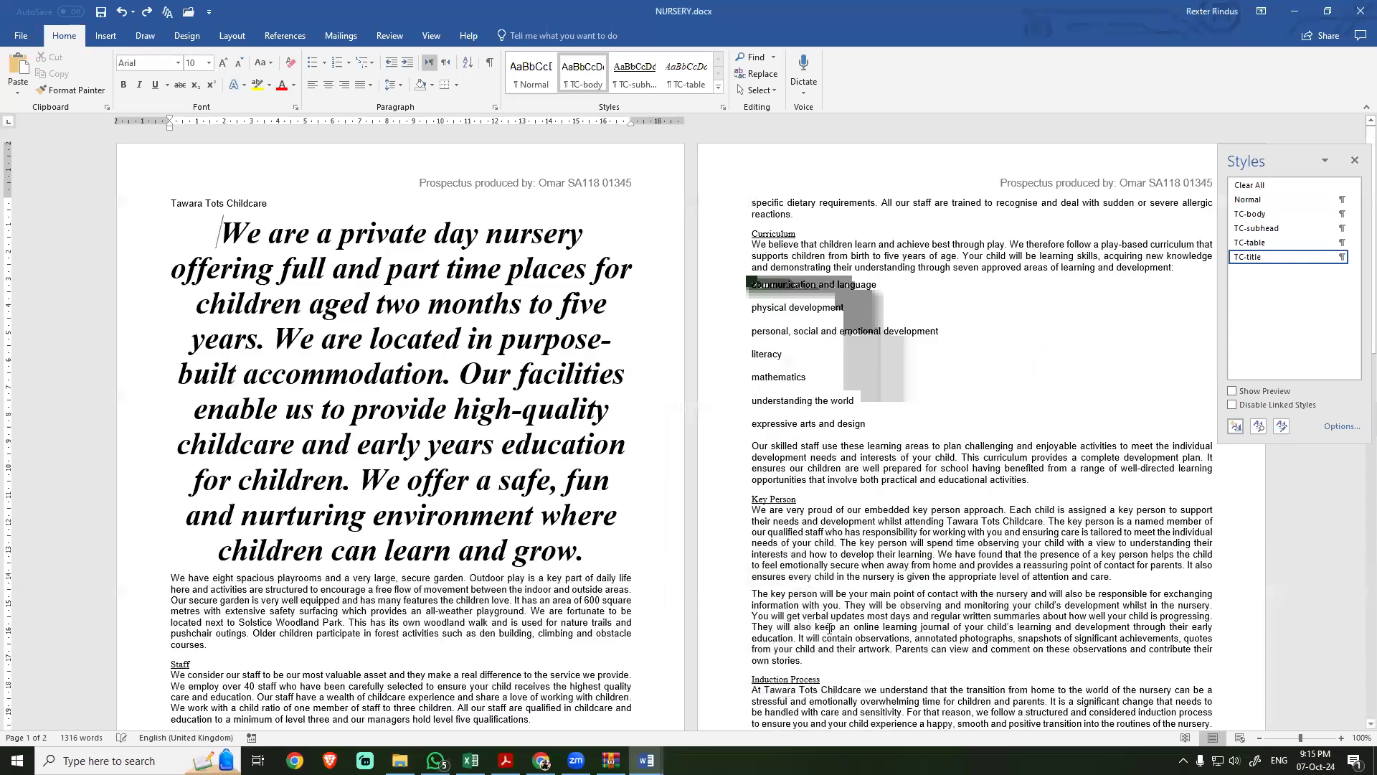
Step: Paste the style settings screenshot under the Step 3 evidence heading in EVIDENCE9999
click(646, 760)
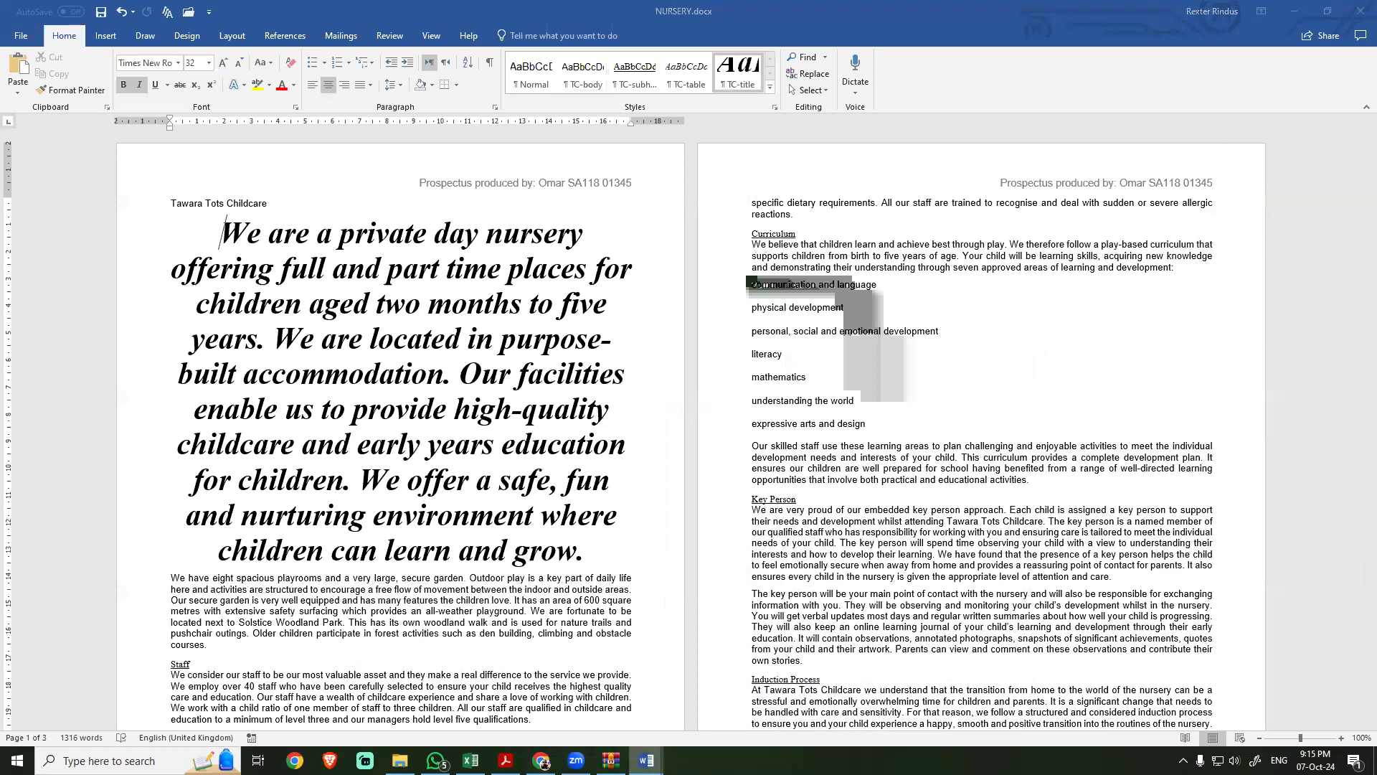
click(568, 692)
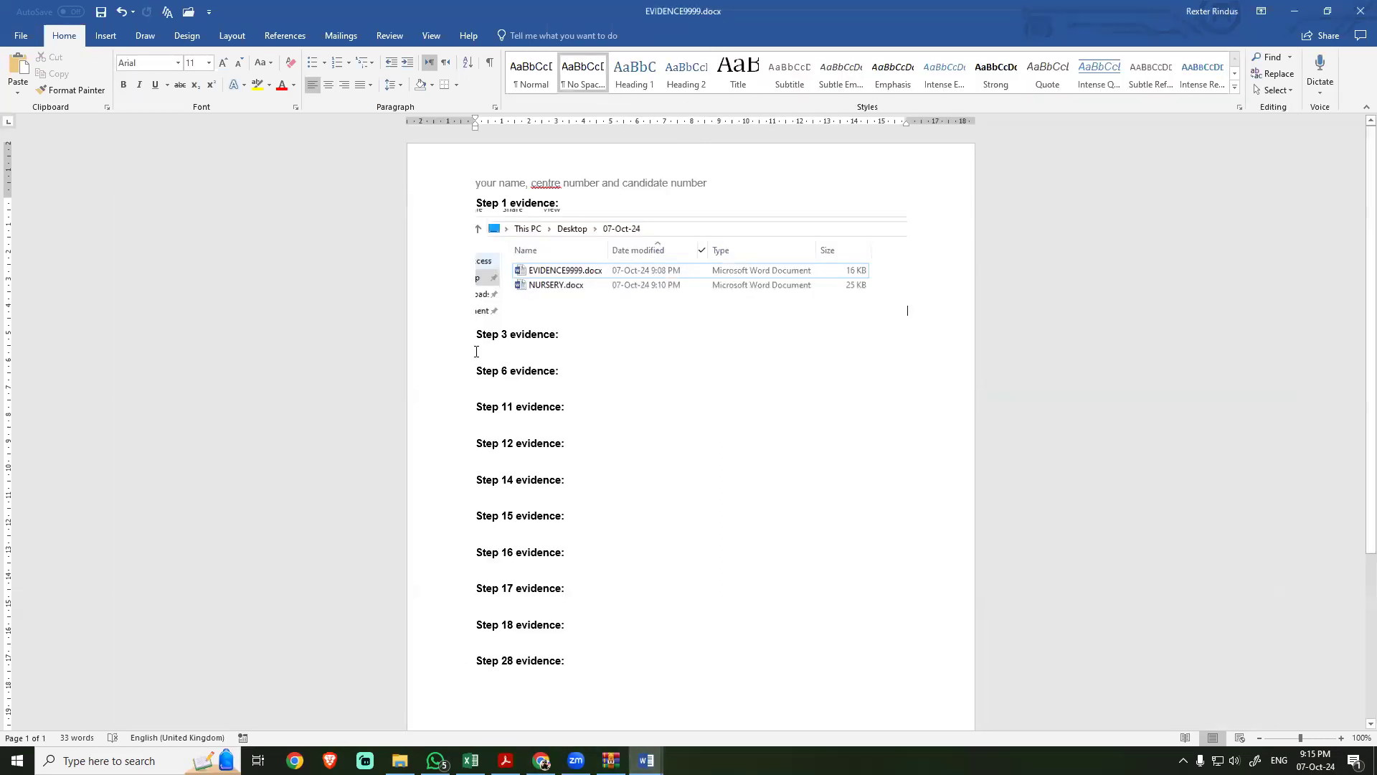
key(ctrl+v)
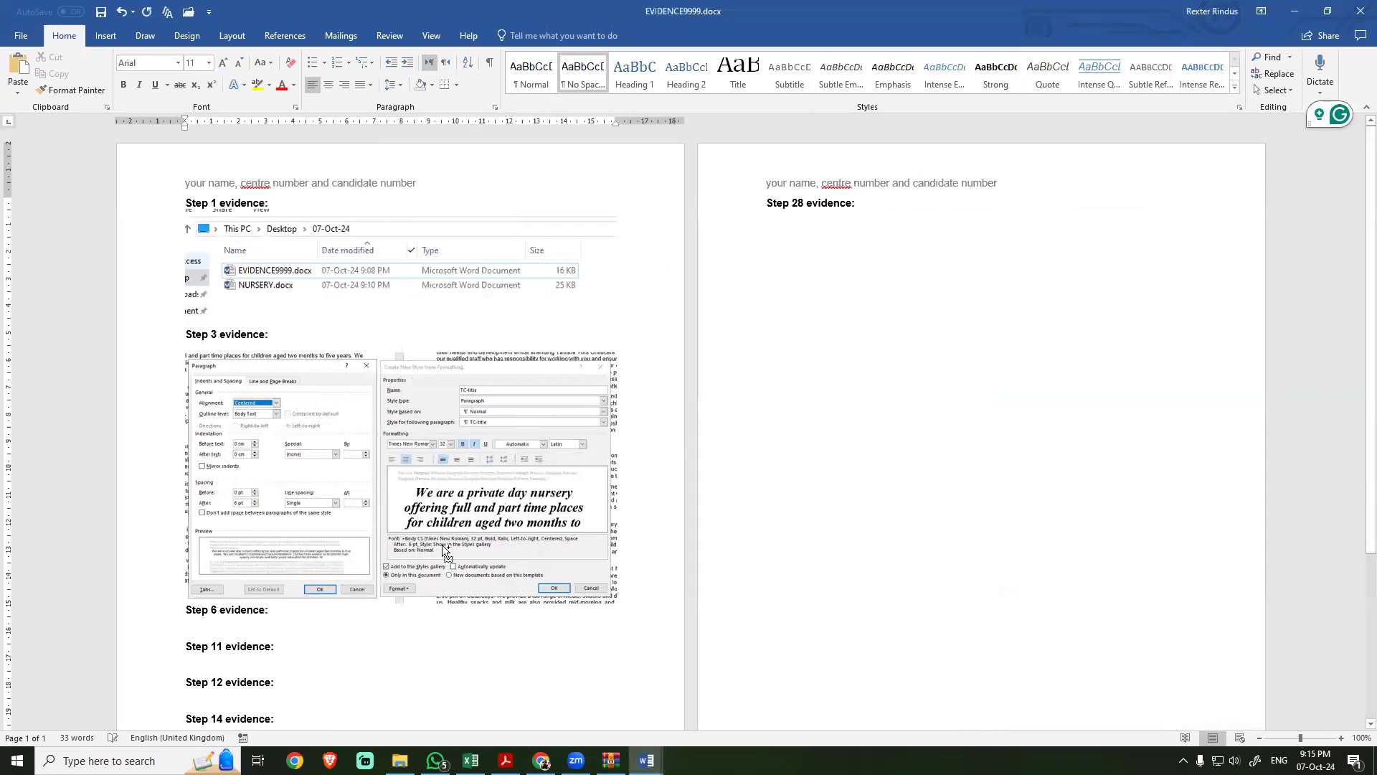
scroll(441, 544, up, 3)
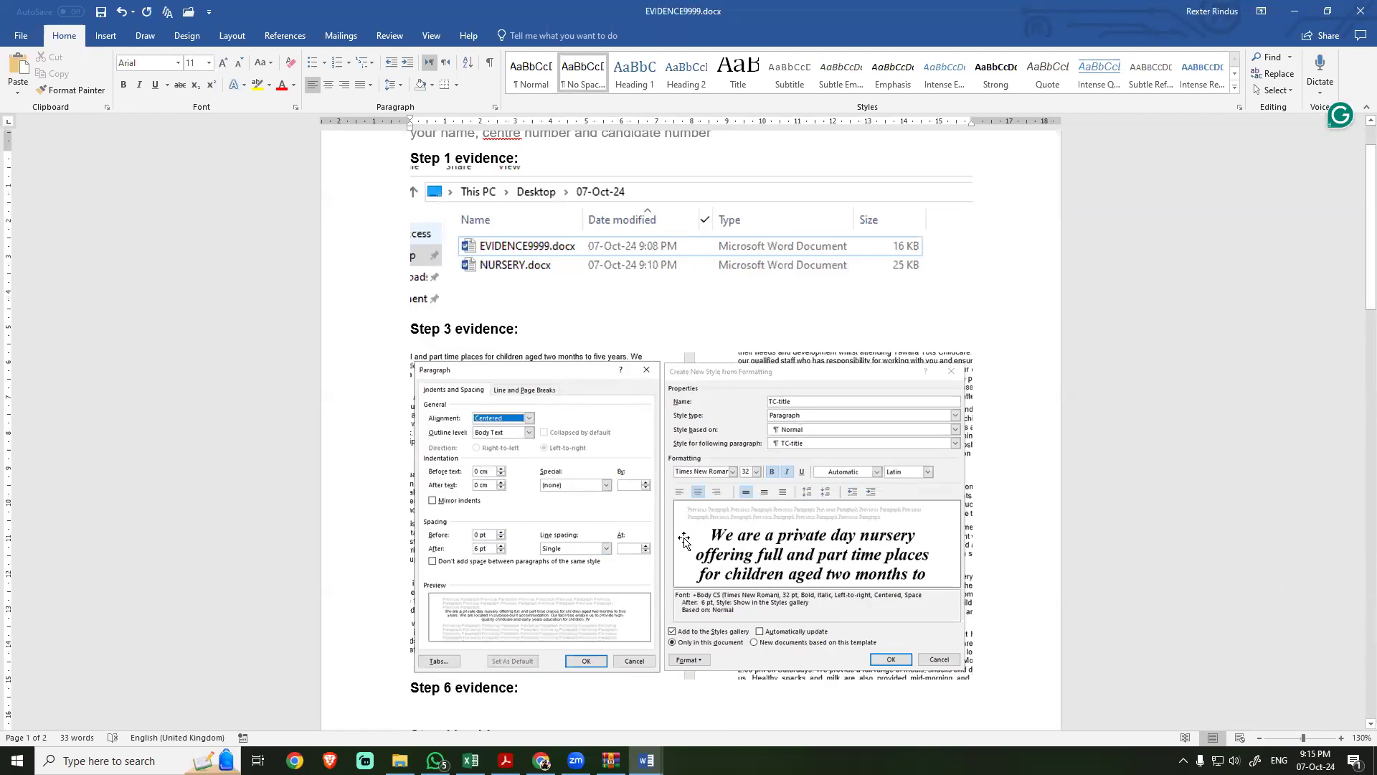
Step: In NURSERY, clear the title formatting from the first body paragraph and apply the TC-body style to it
key(alt+Tab)
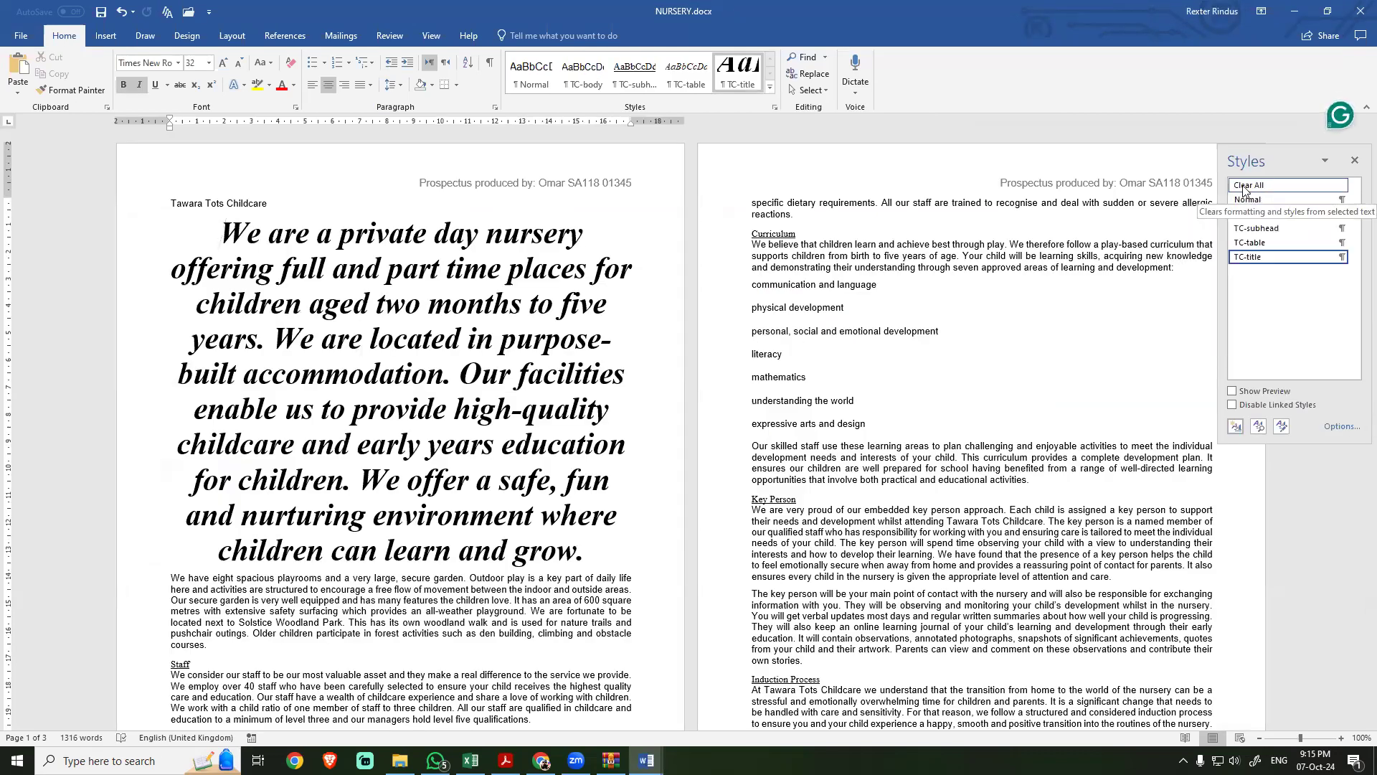
click(1244, 187)
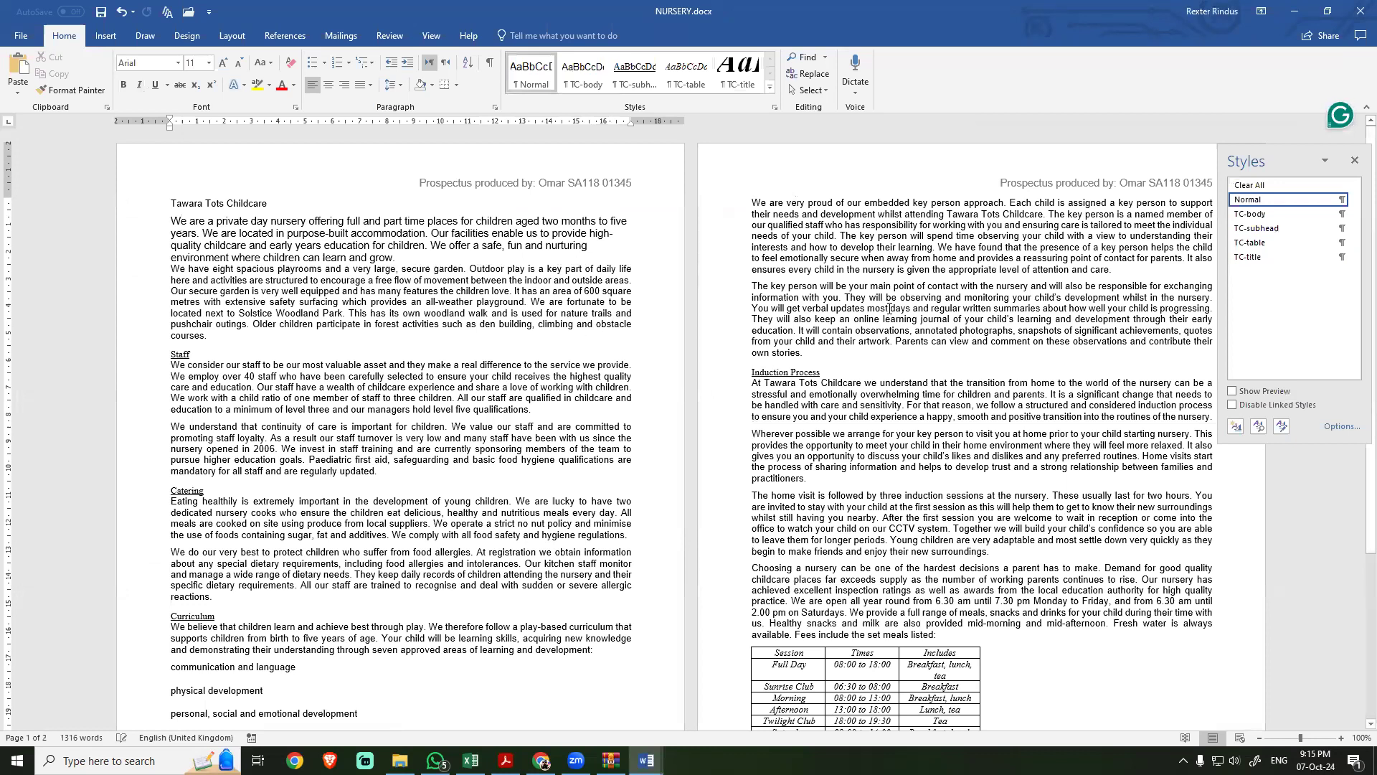
click(1252, 215)
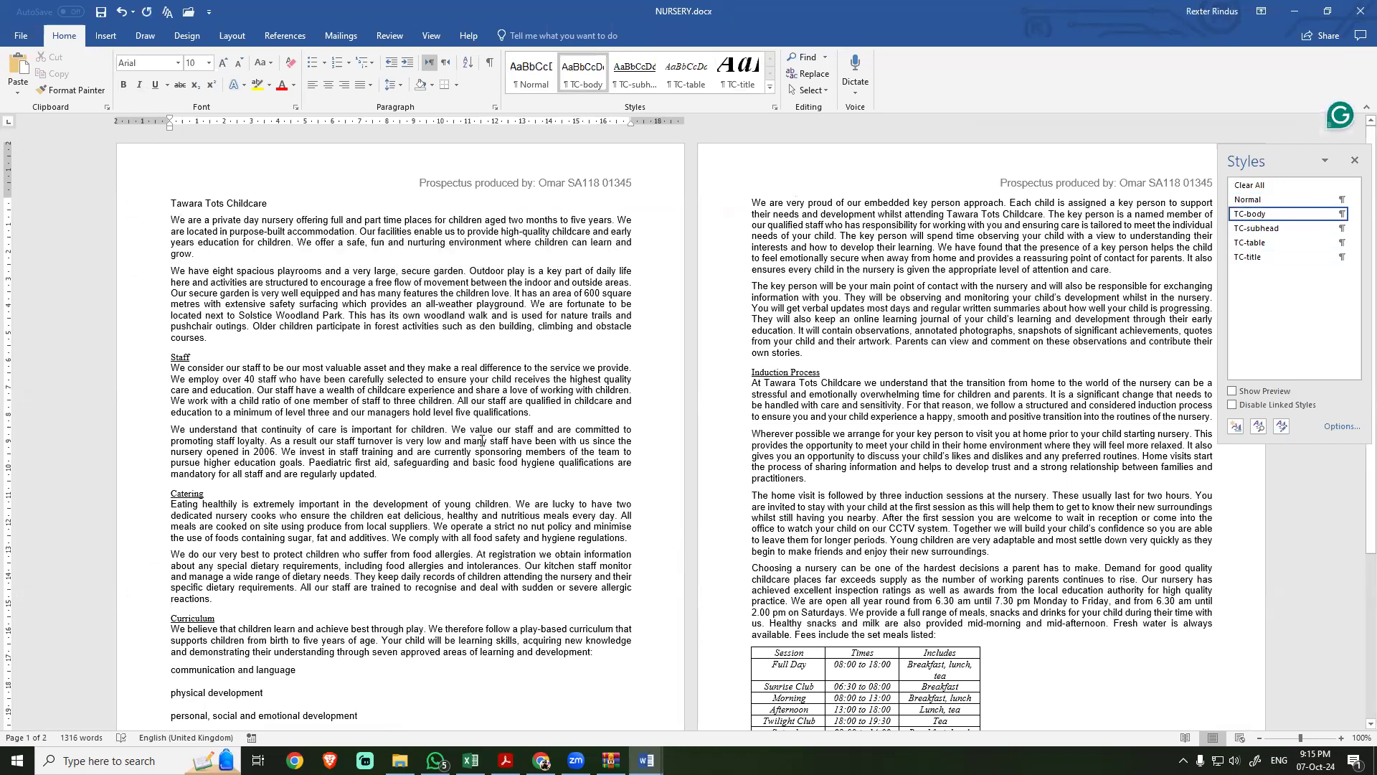
Step: Read task 4 in the exam PDF for the style to apply and the title text it applies to
key(alt+Tab)
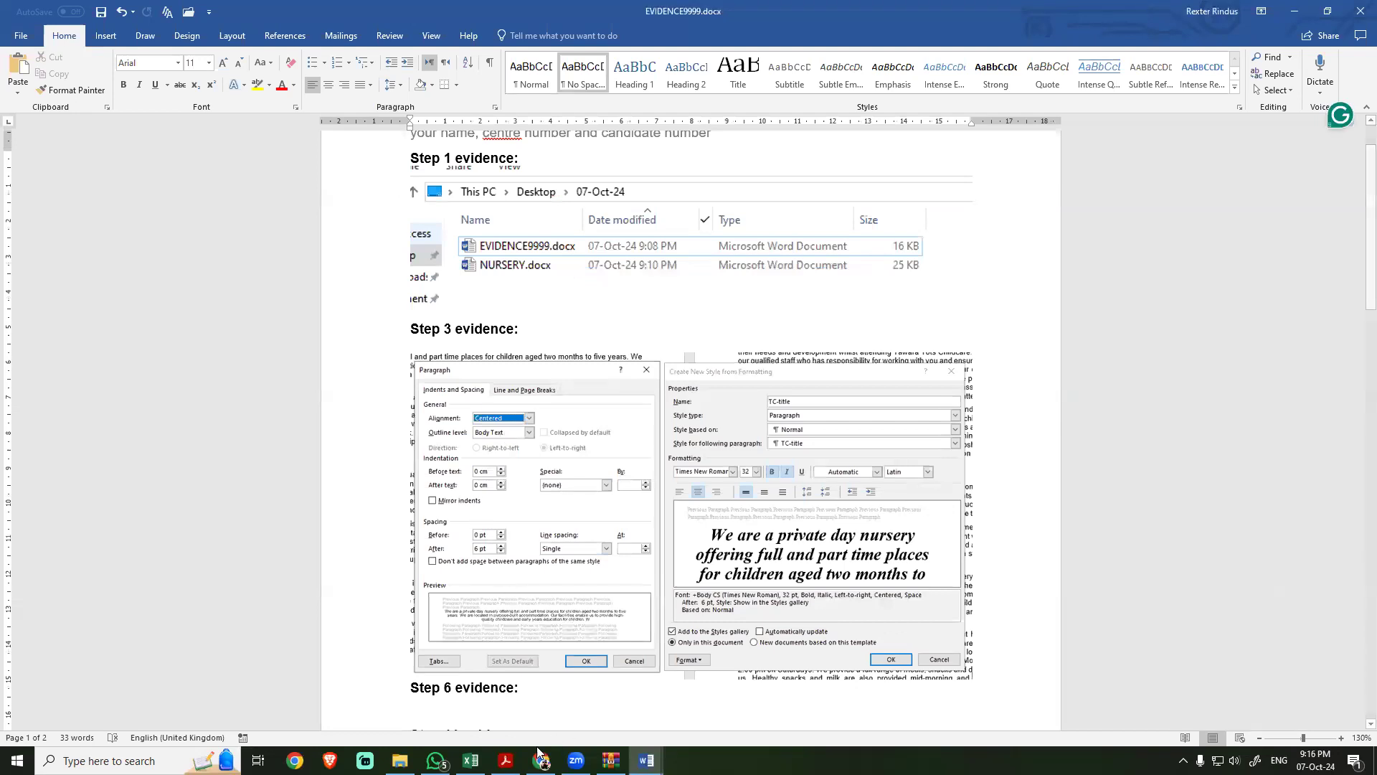
click(506, 760)
scroll(495, 621, down, 3)
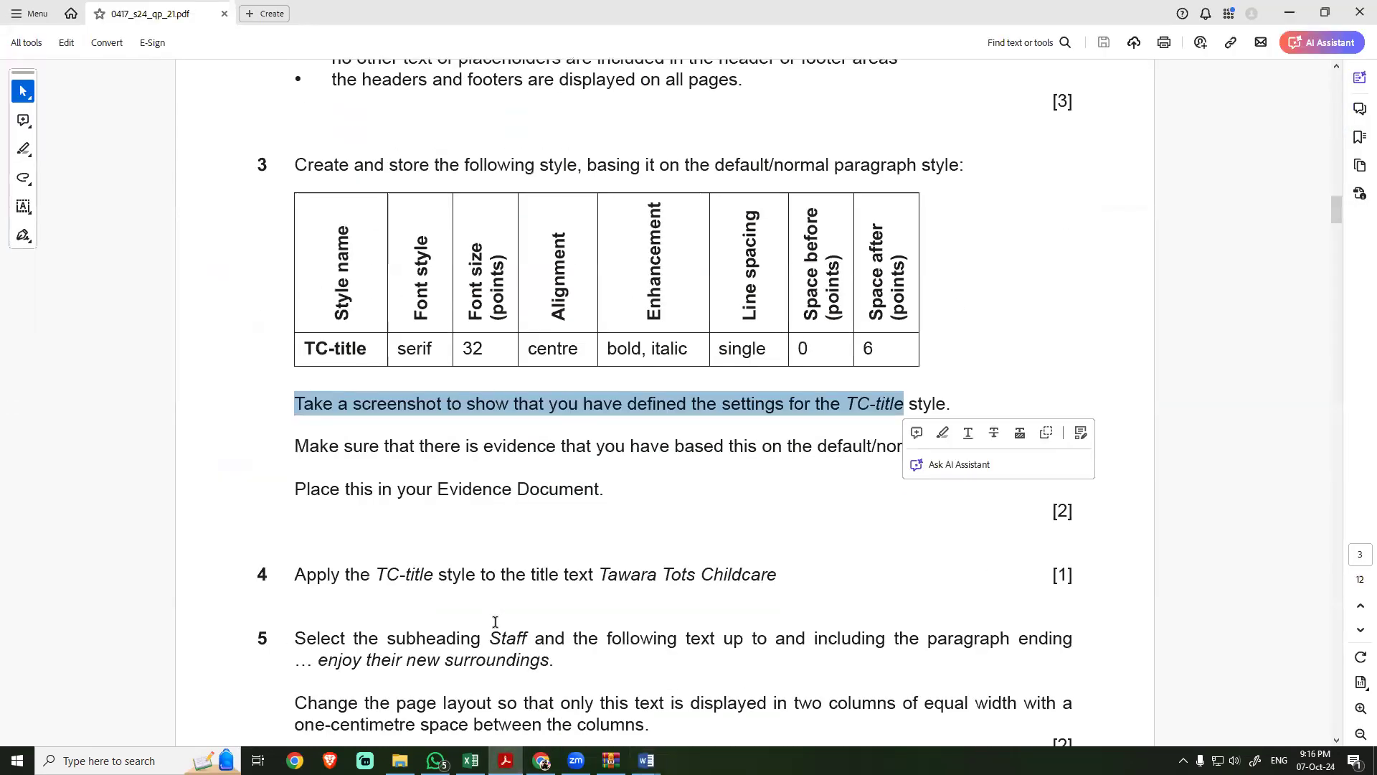
click(470, 529)
scroll(438, 572, down, 3)
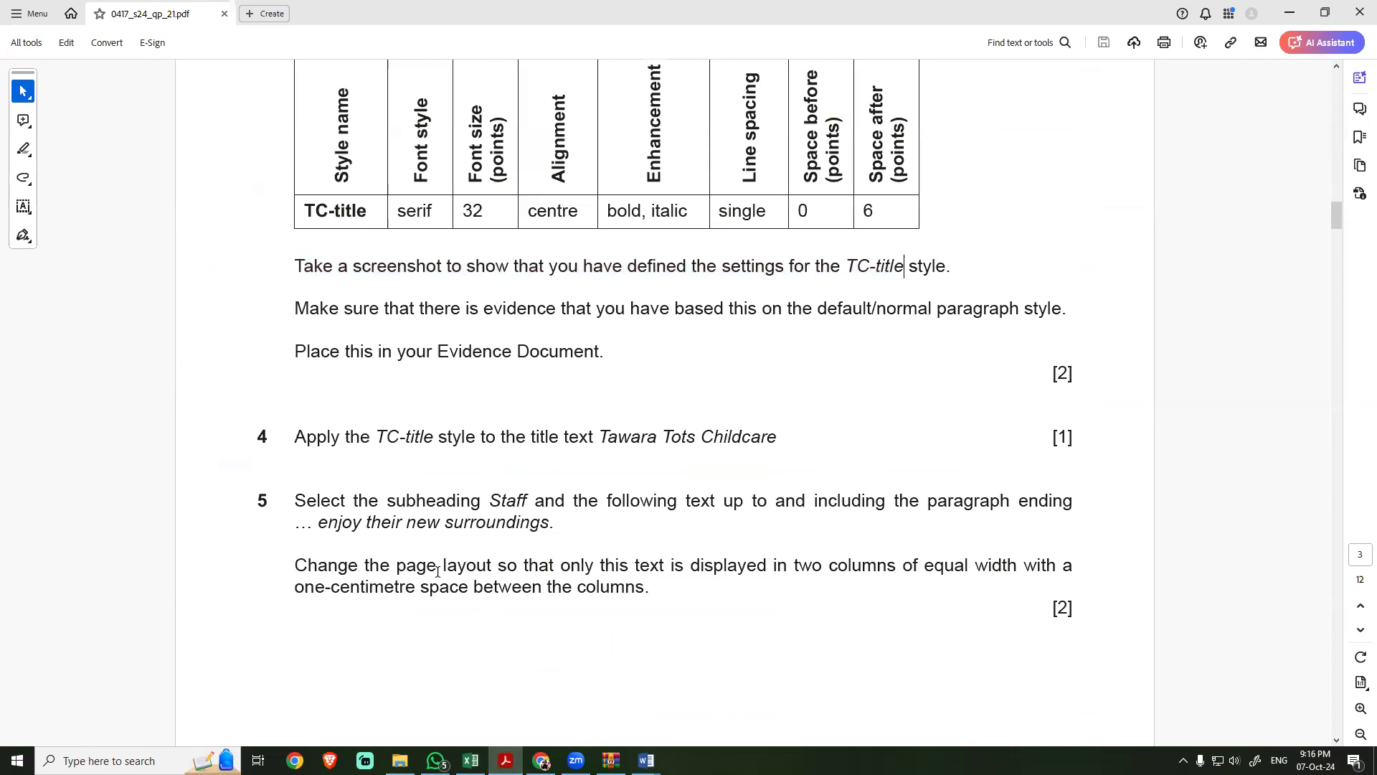
scroll(437, 572, down, 2)
drag(294, 333, 473, 338)
drag(601, 333, 753, 365)
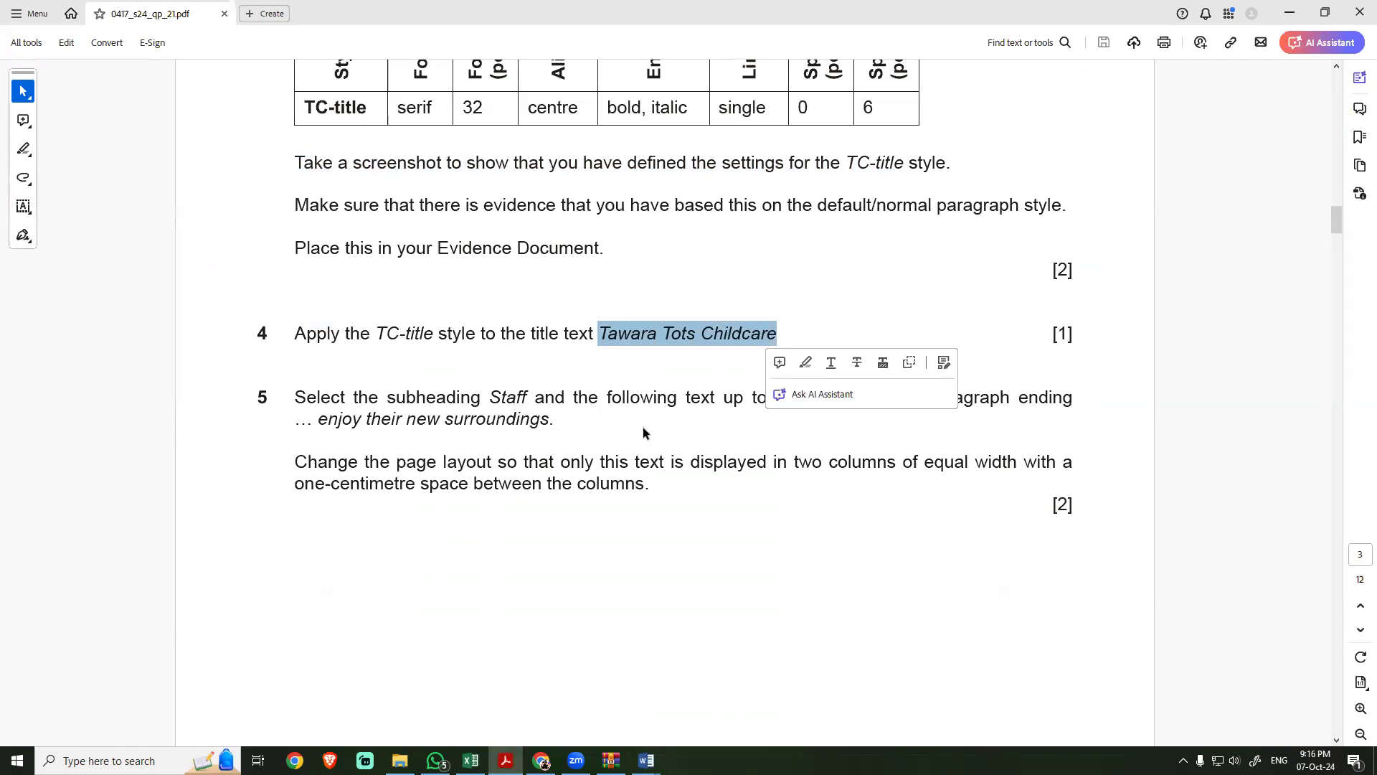
Step: Apply the TC-title style to the title text Tawara Tots Childcare in NURSERY
key(alt+Tab)
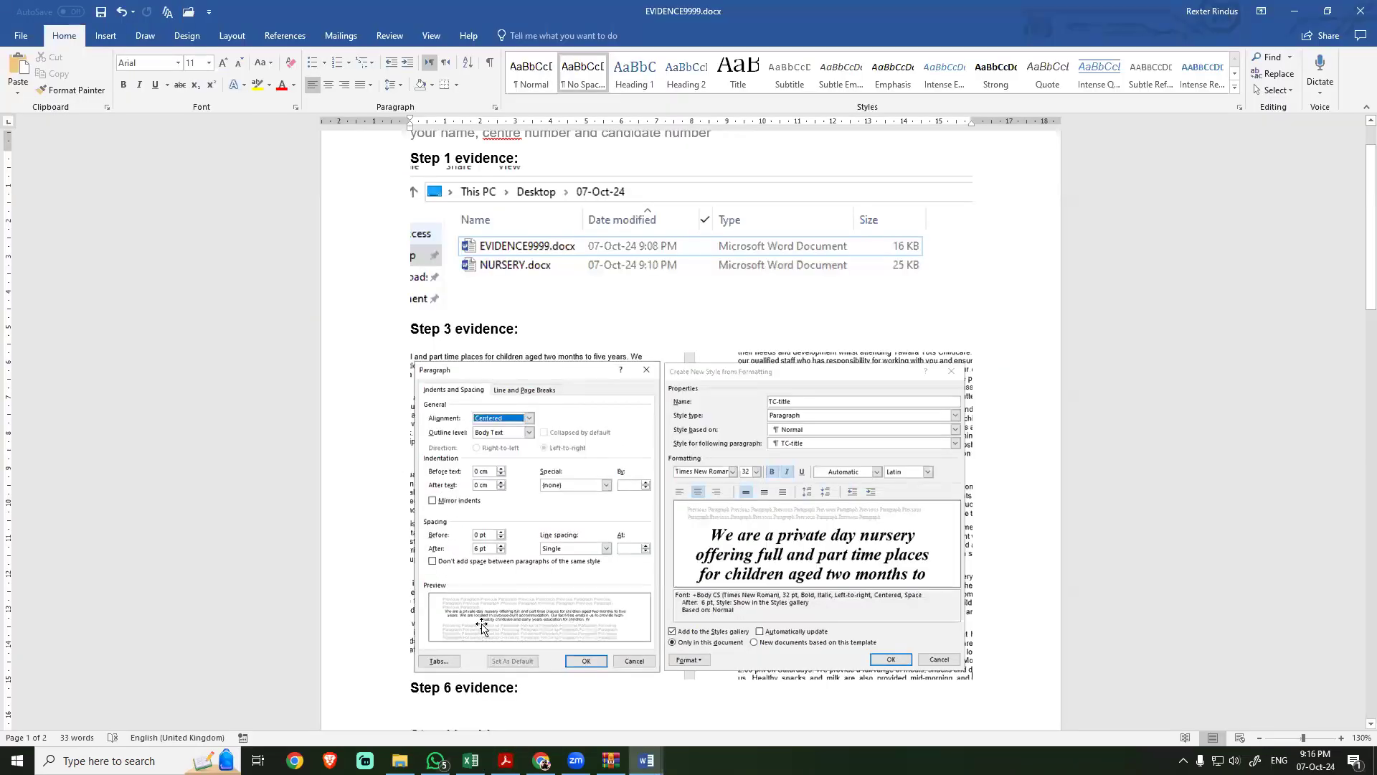
click(647, 760)
click(717, 700)
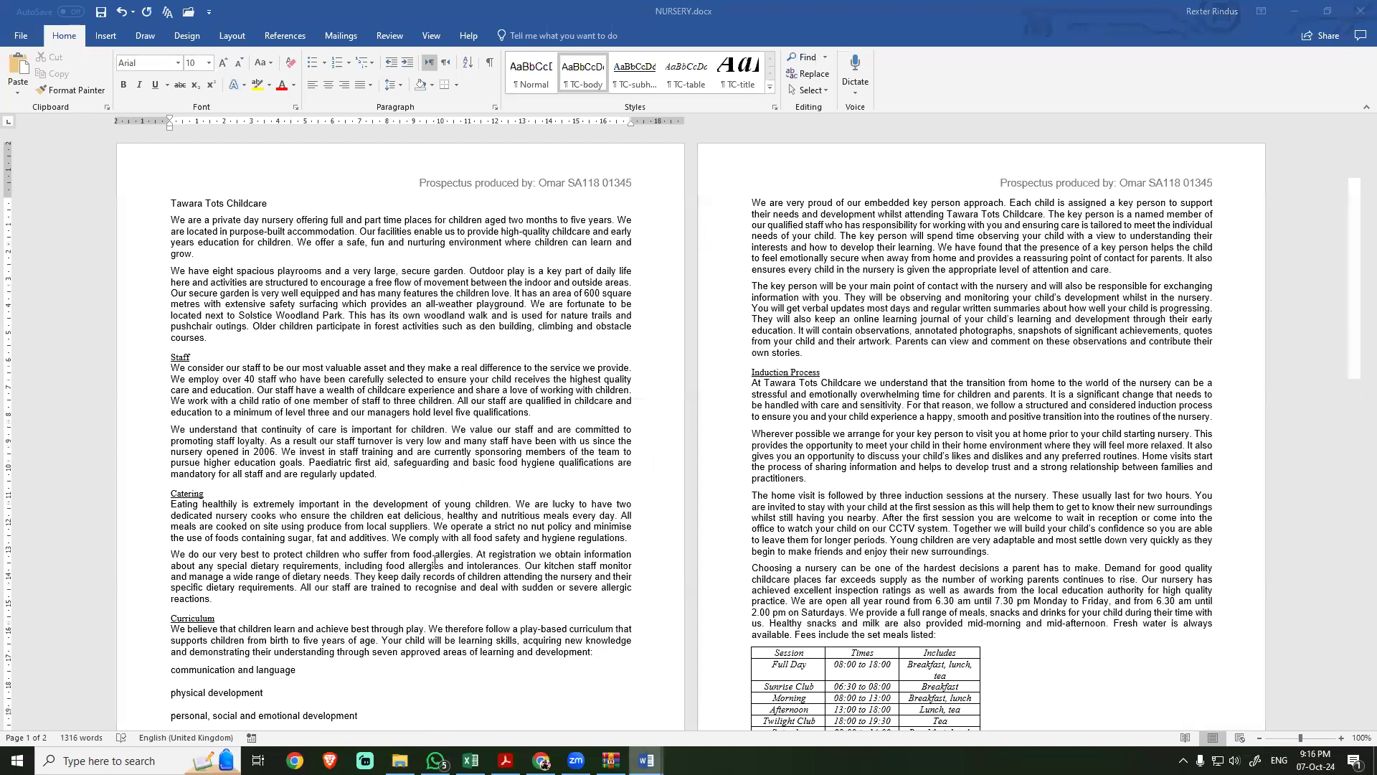
click(182, 204)
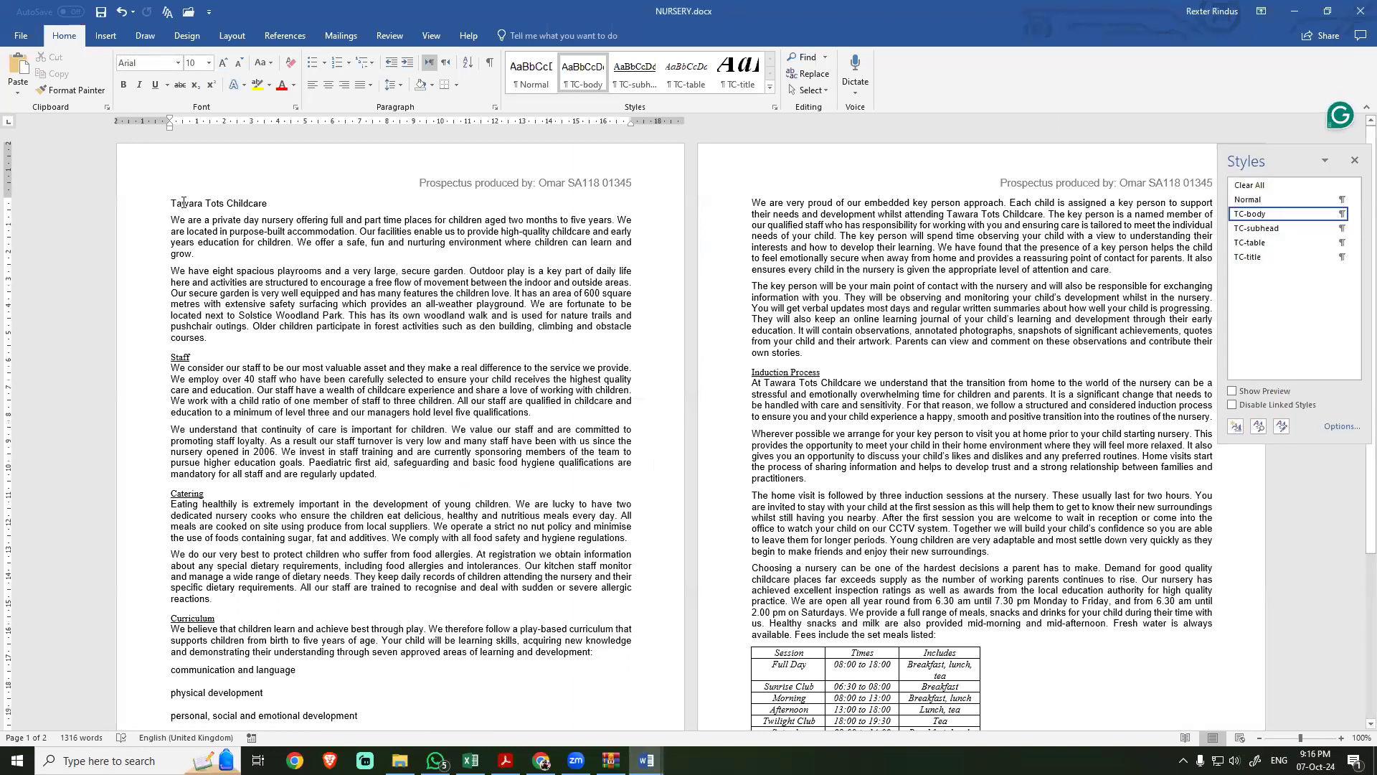
click(1255, 258)
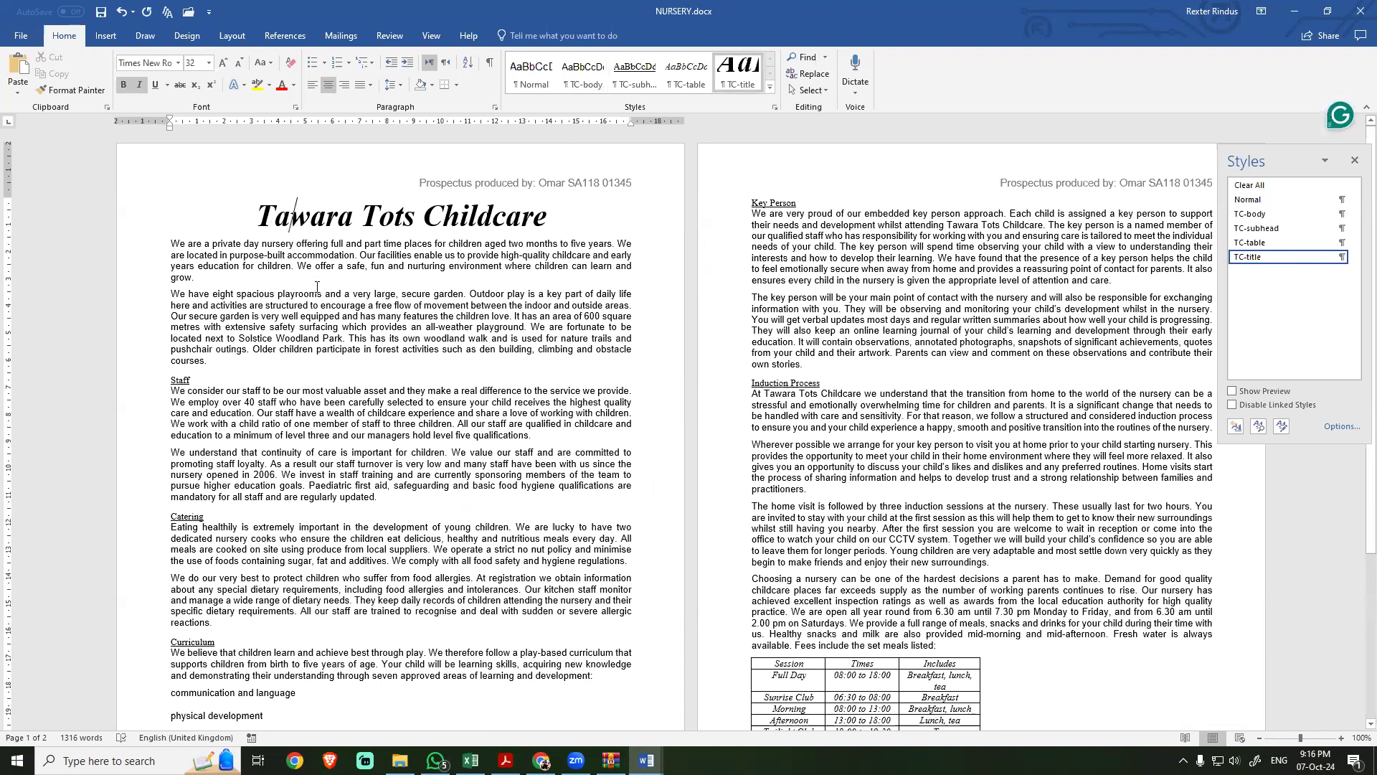
Step: Read task 5 in the exam PDF and search NURSERY for its ending phrase "their new surroundings."
key(alt+Tab)
scroll(351, 341, down, 2)
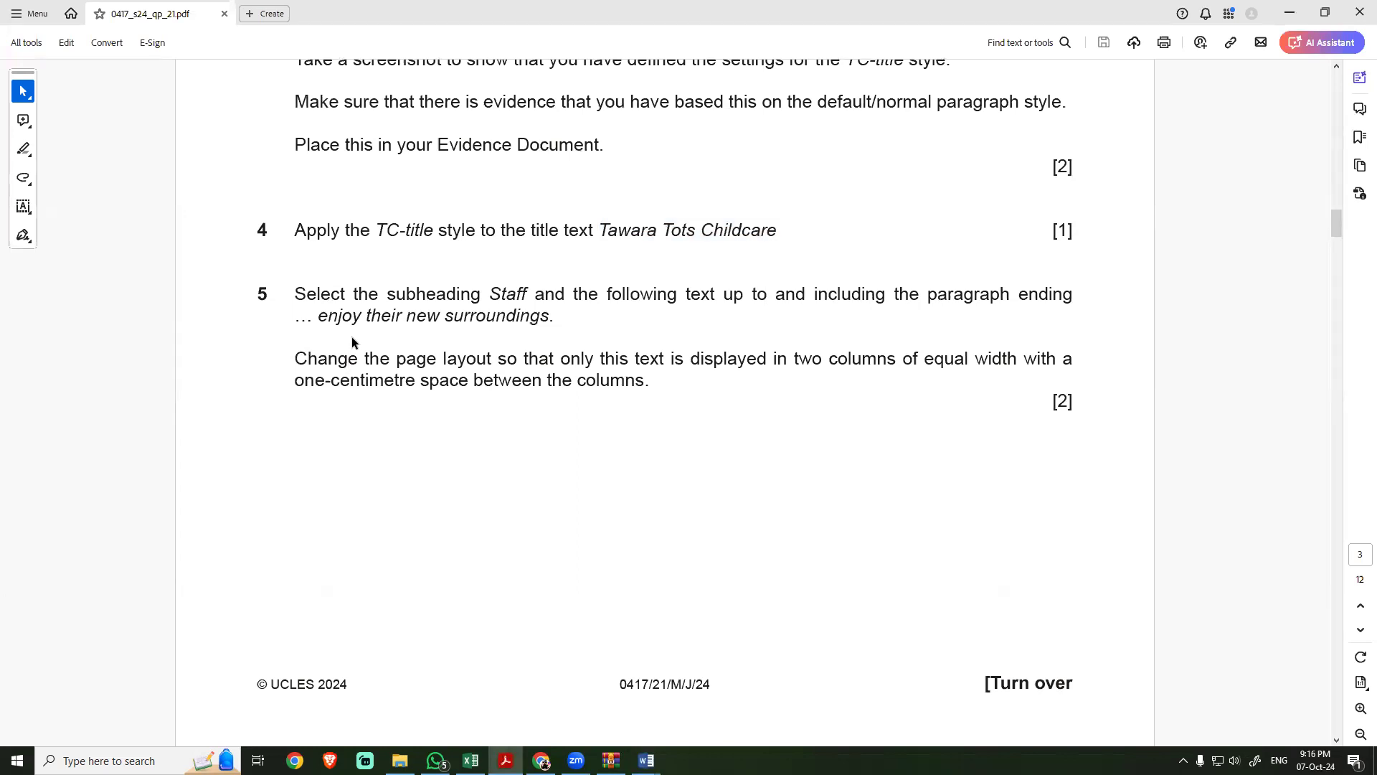
click(349, 358)
drag(552, 321, 377, 325)
key(ctrl+c)
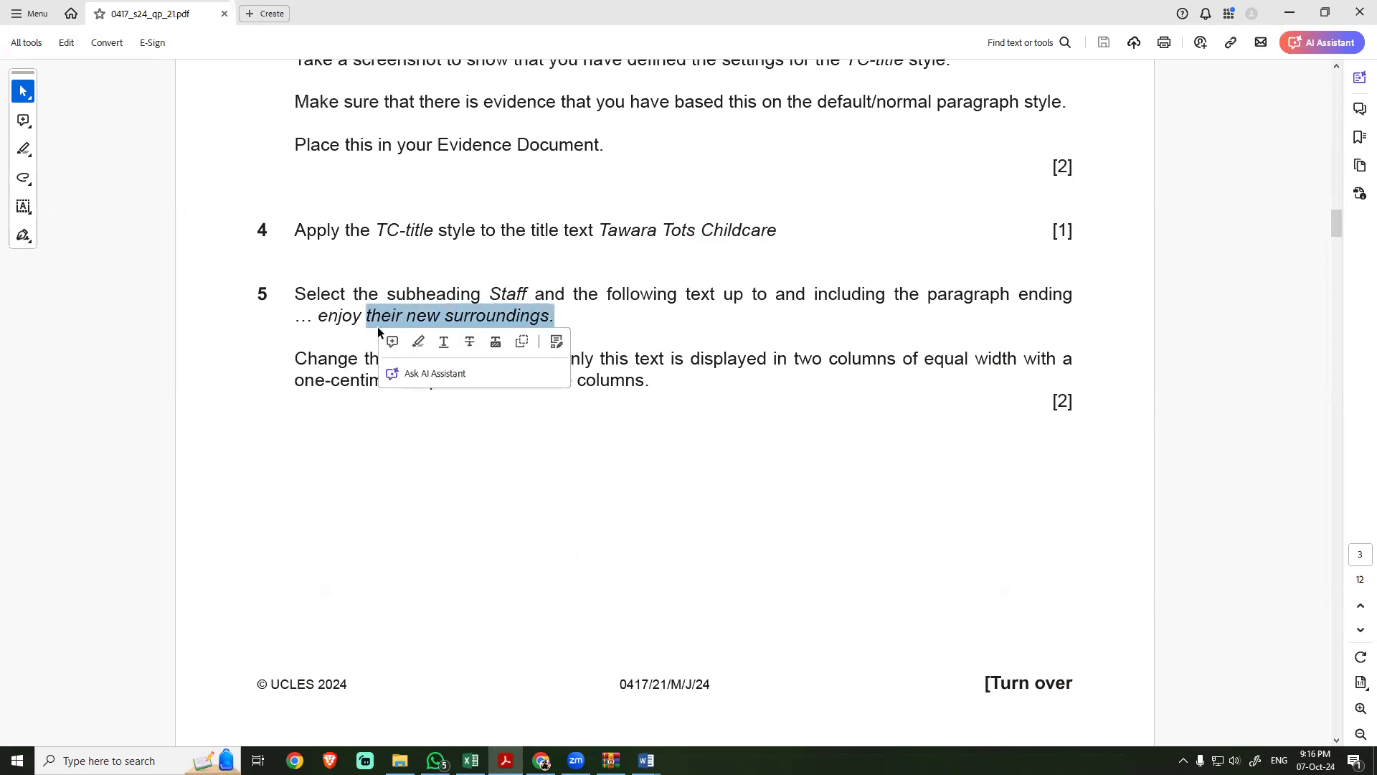
key(alt+Tab)
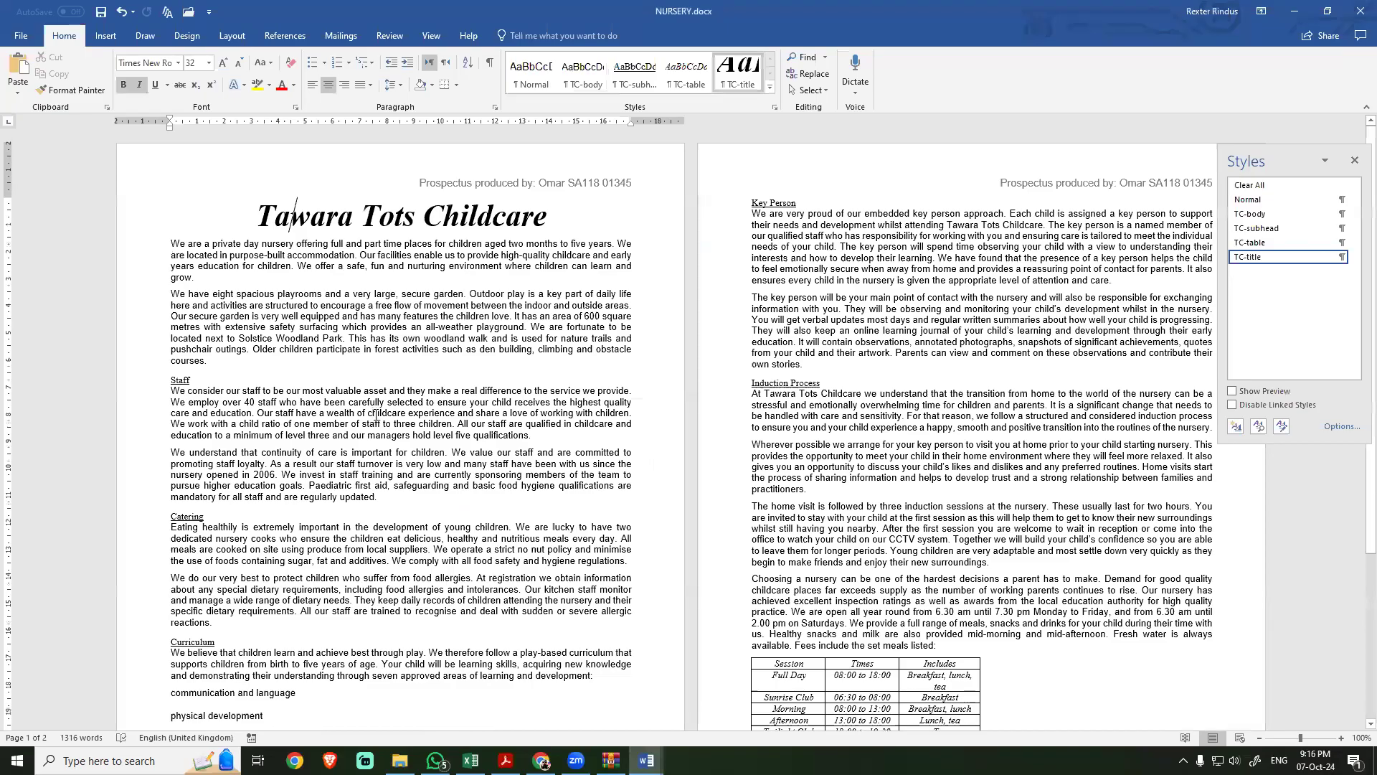
key(ctrl+f)
key(ctrl+v)
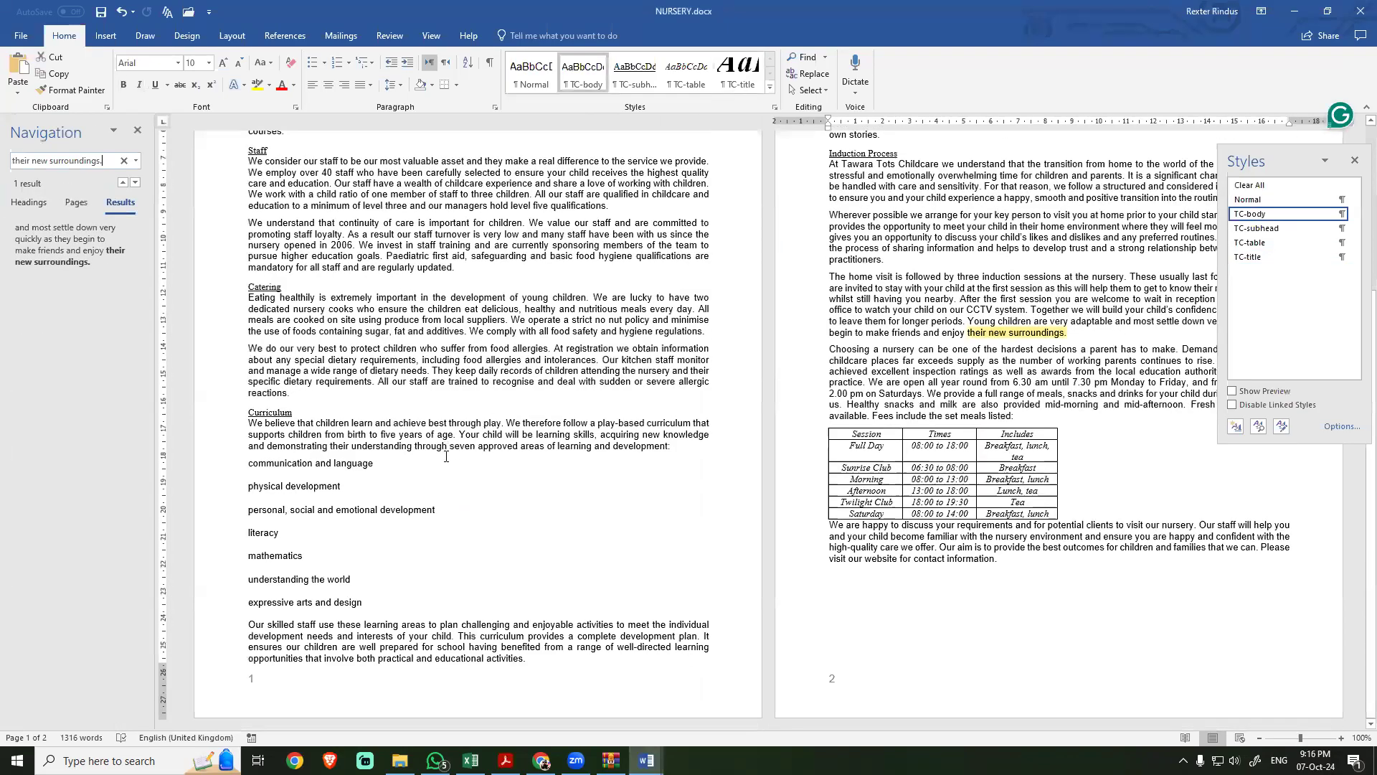
scroll(995, 460, down, 2)
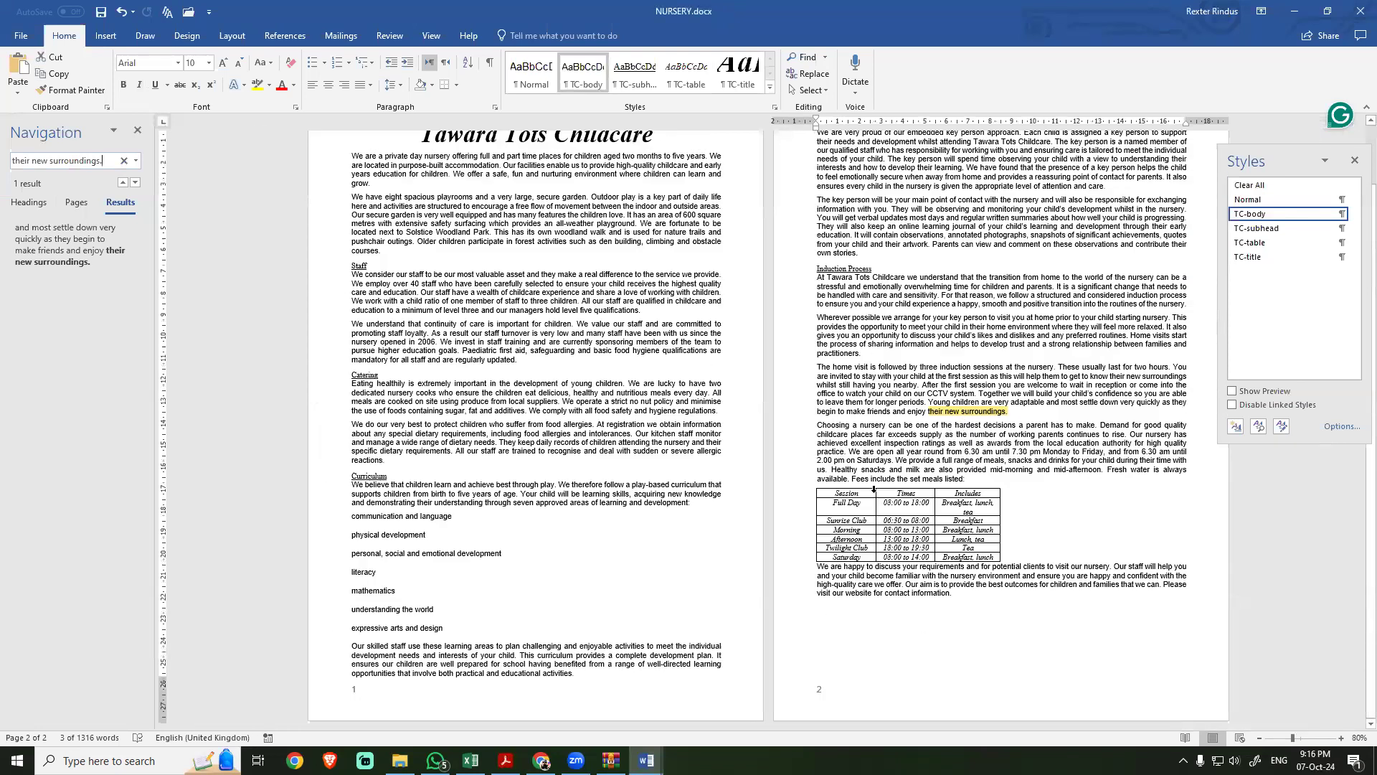
scroll(873, 490, up, 2)
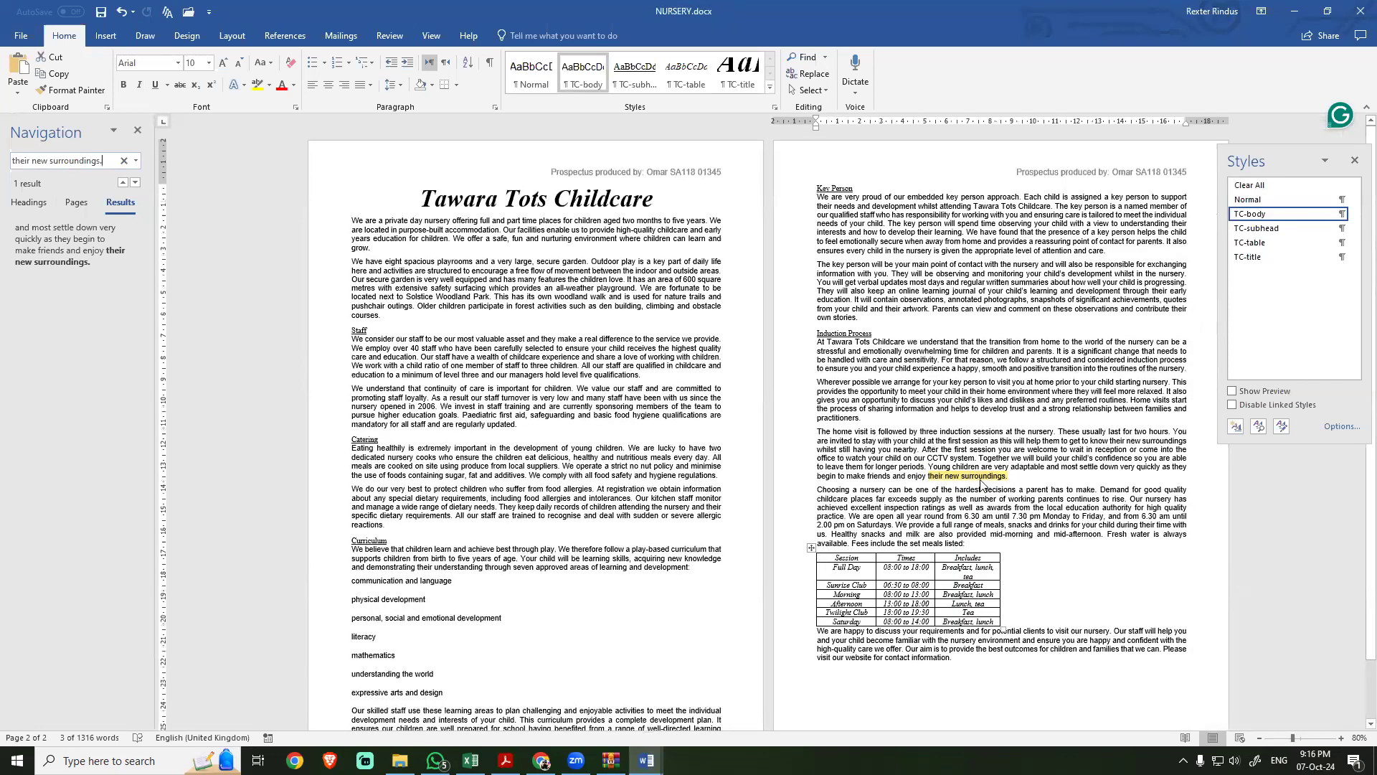
Step: Check the starting subheading in task 5 and select the NURSERY text from Staff through the paragraph ending "their new surroundings."
key(alt+Tab)
double_click(509, 297)
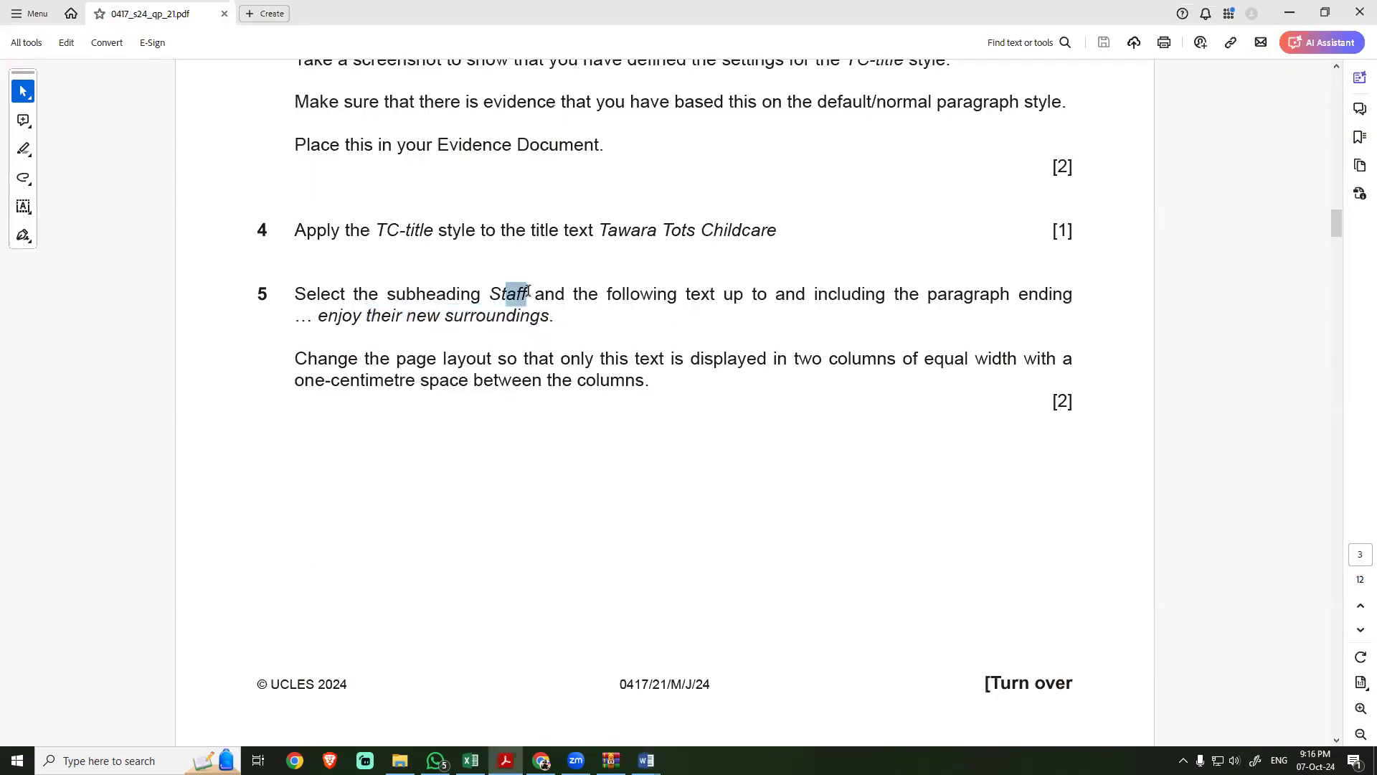
key(alt+Tab)
drag(1008, 477, 337, 336)
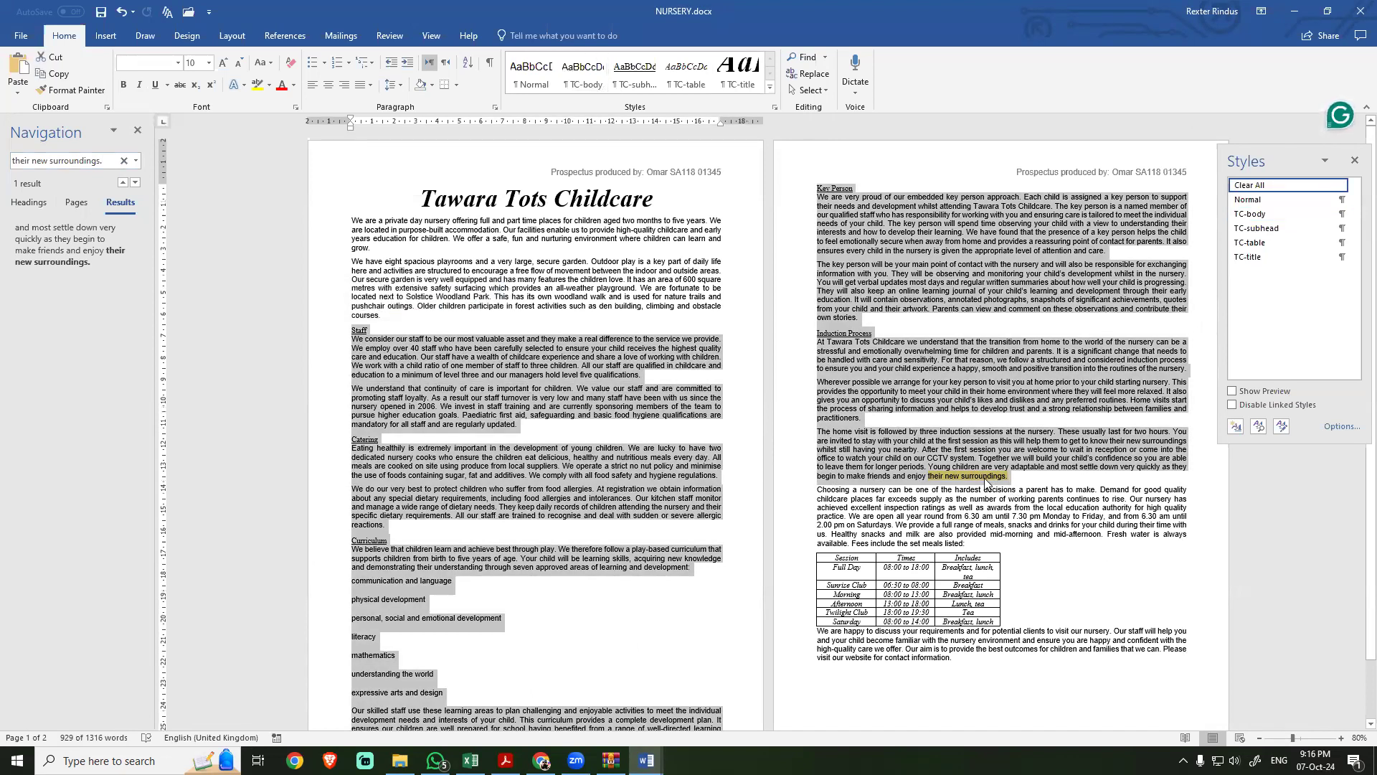
Step: Read task 5 in the exam PDF for the text range, the number and width of columns and the spacing required
key(alt+Tab)
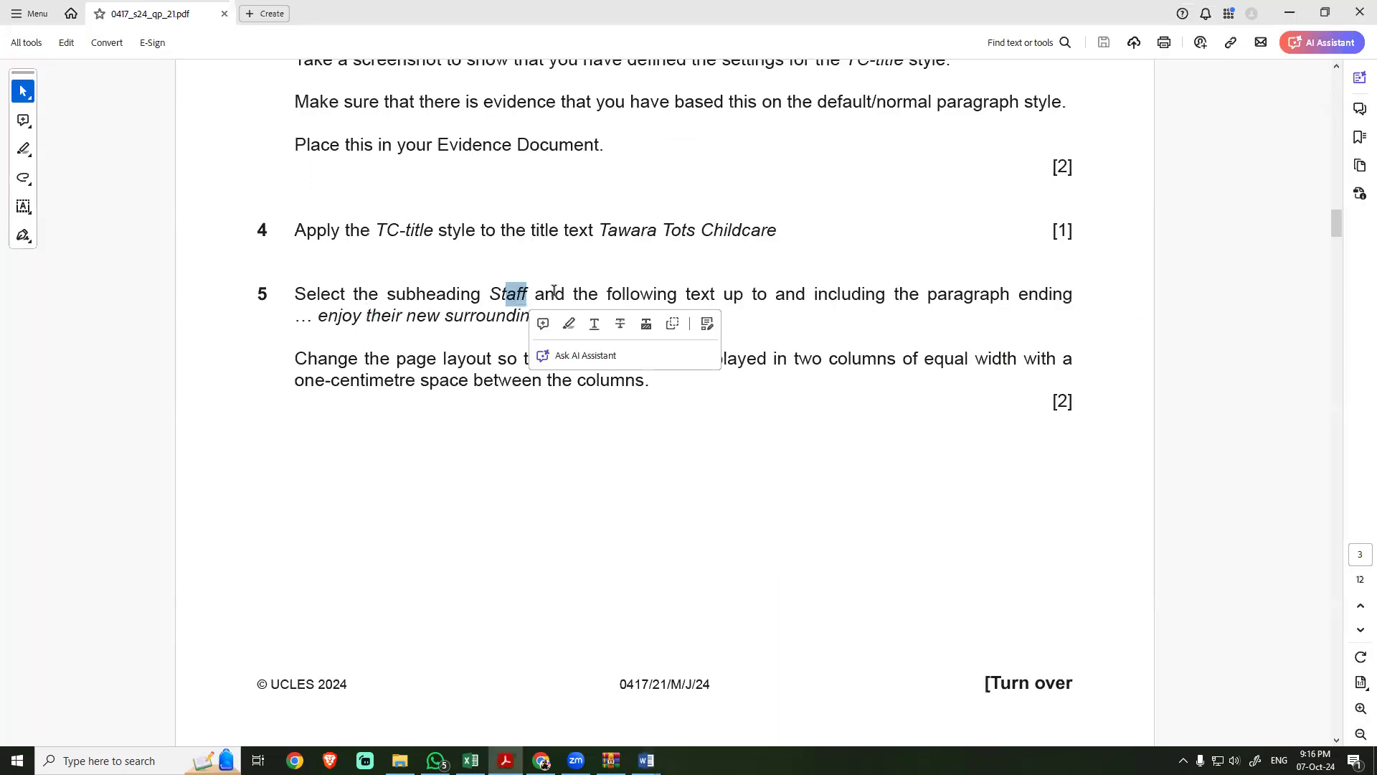
drag(507, 294, 607, 321)
drag(397, 363, 909, 360)
drag(332, 381, 548, 387)
key(alt+Tab)
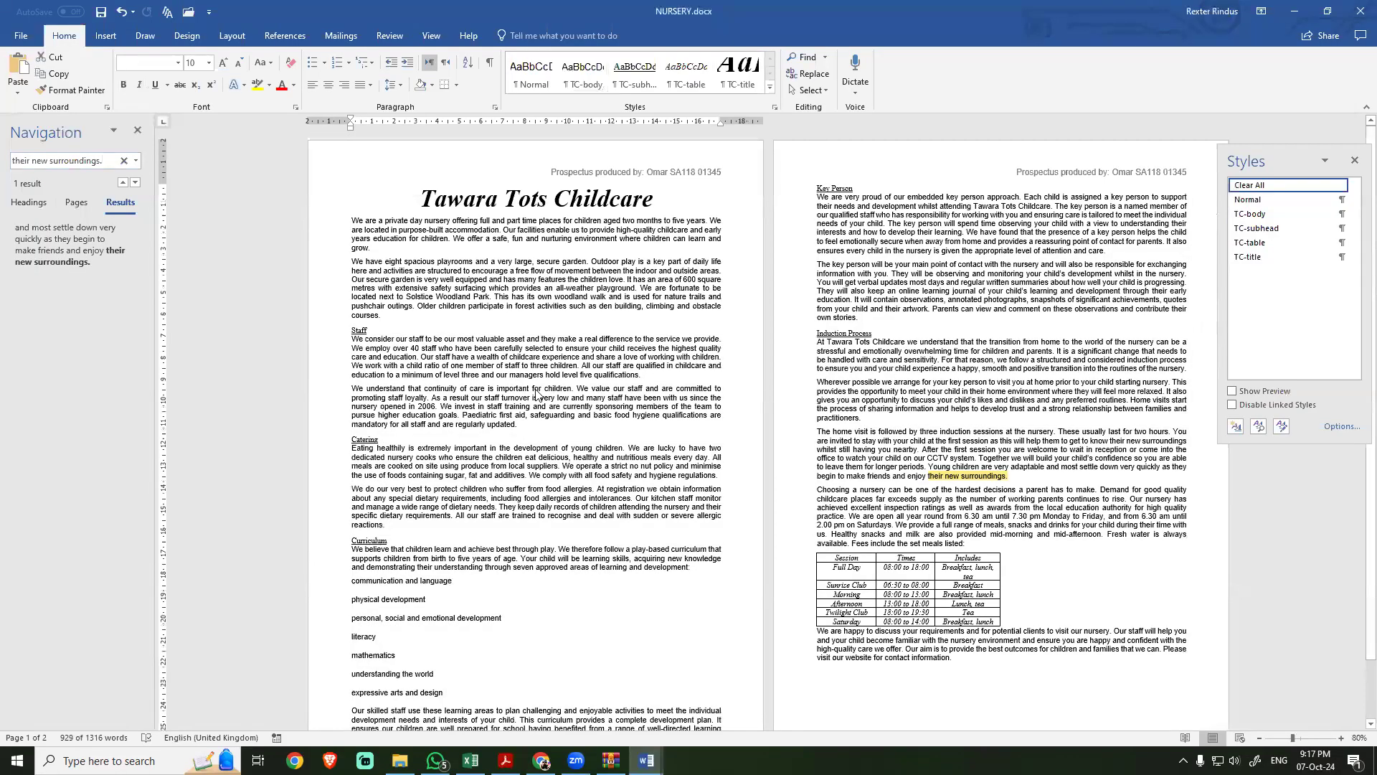
Step: Format the NURSERY text from the Staff subheading through "their new surroundings." as two equal-width columns with 1 cm spacing
click(939, 449)
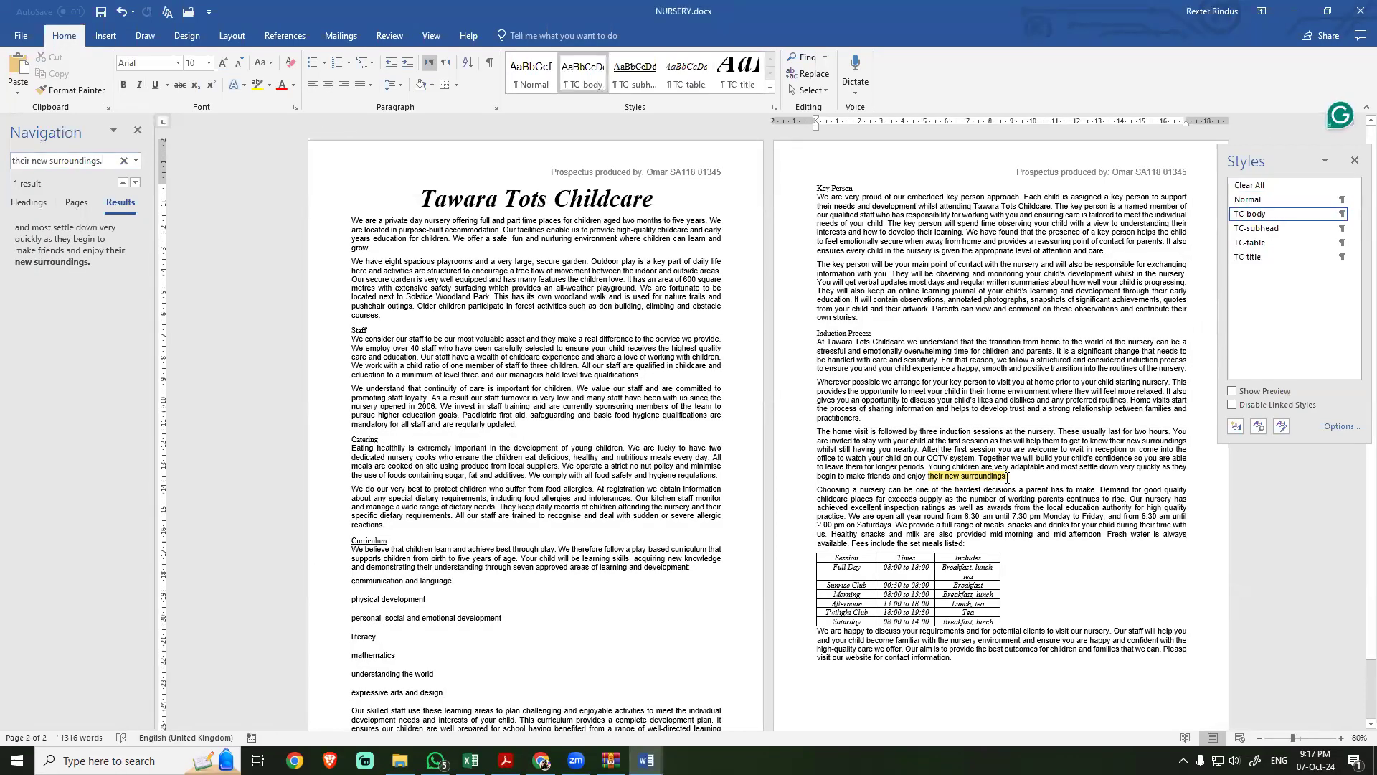
drag(1008, 477, 818, 457)
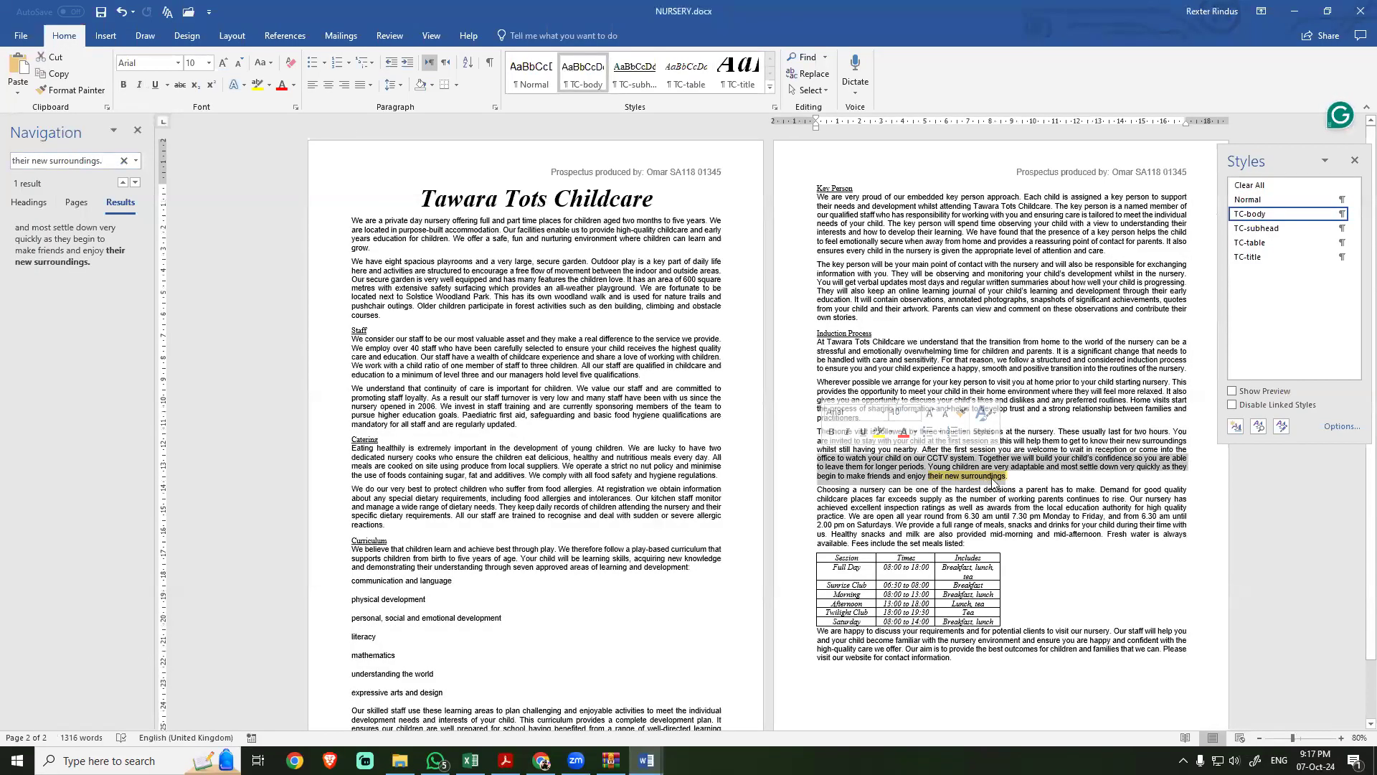
drag(1007, 473, 356, 335)
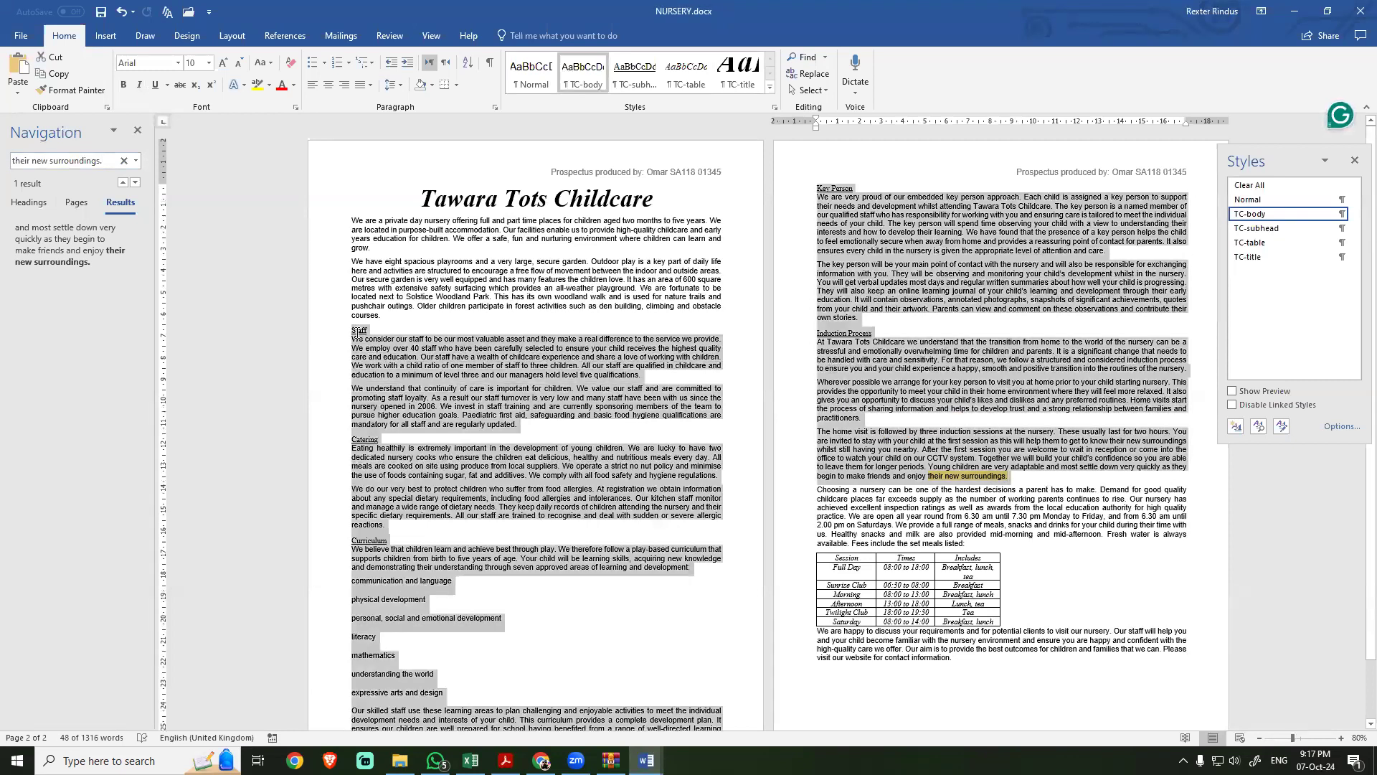
click(234, 36)
click(122, 89)
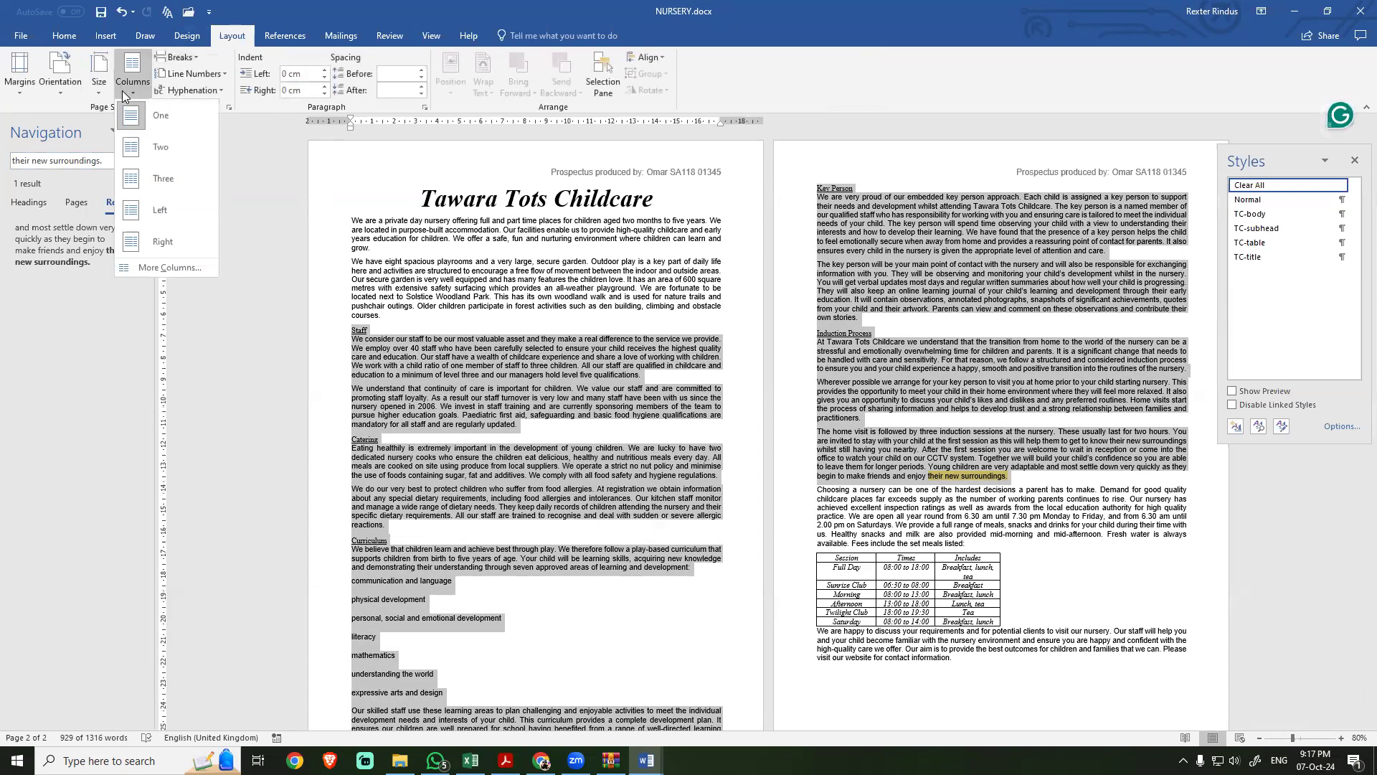
click(155, 271)
click(886, 372)
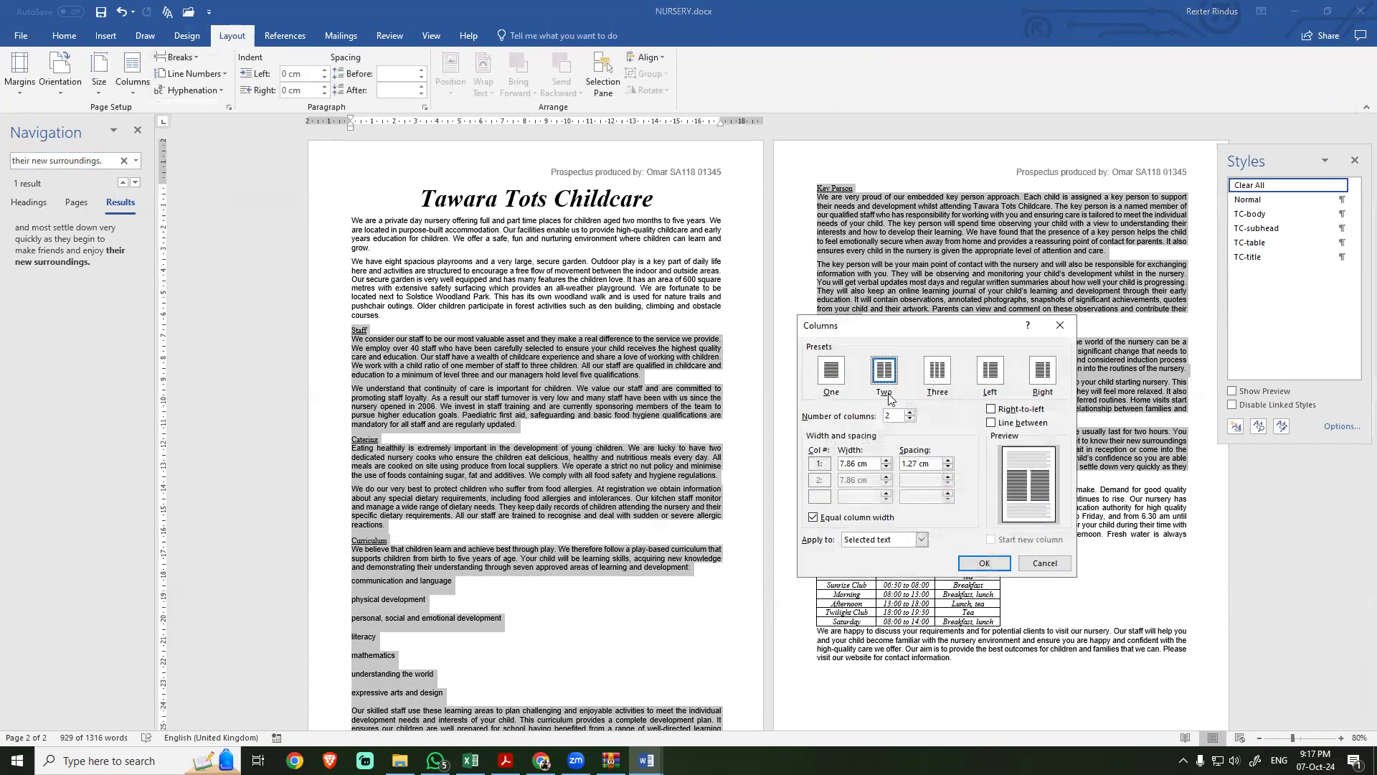
drag(935, 465, 870, 472)
key(alt+Tab)
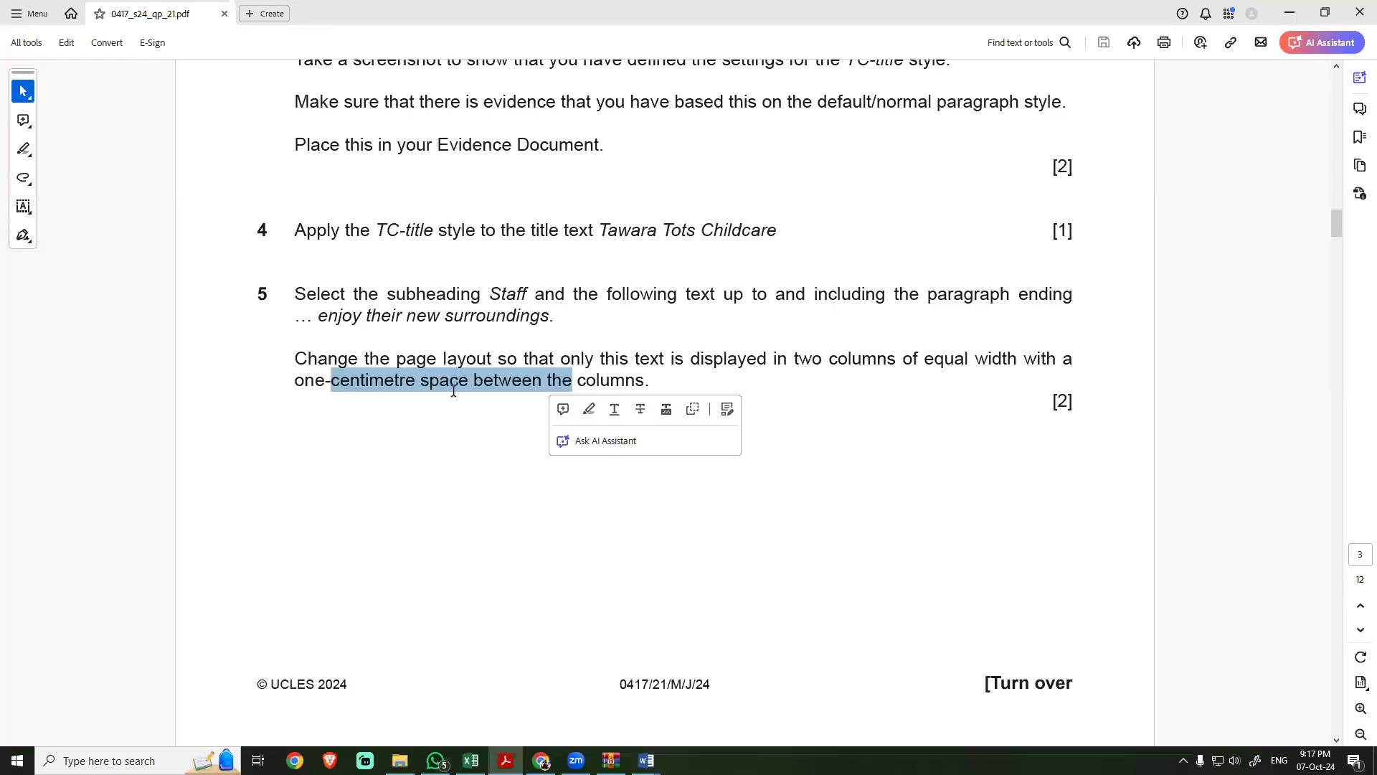
key(alt+Tab)
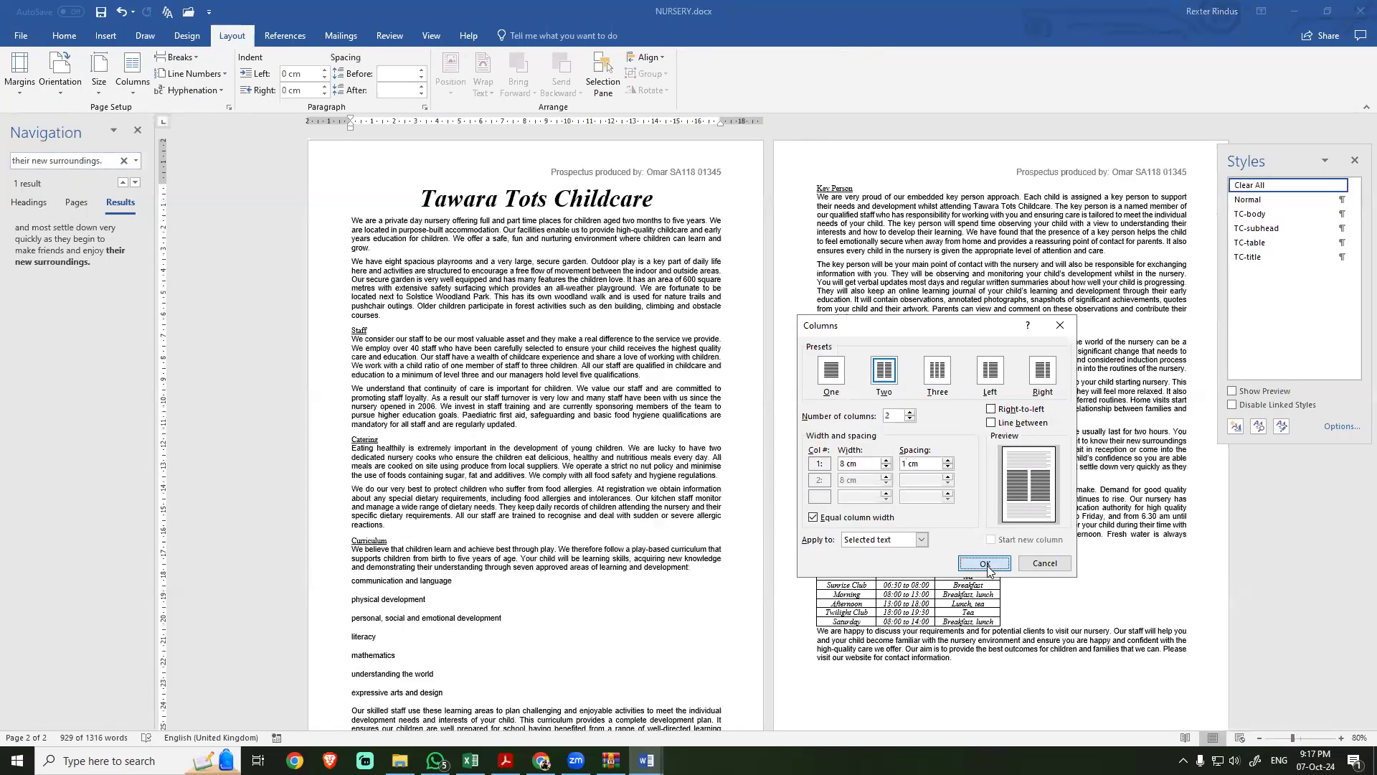
click(992, 568)
click(482, 389)
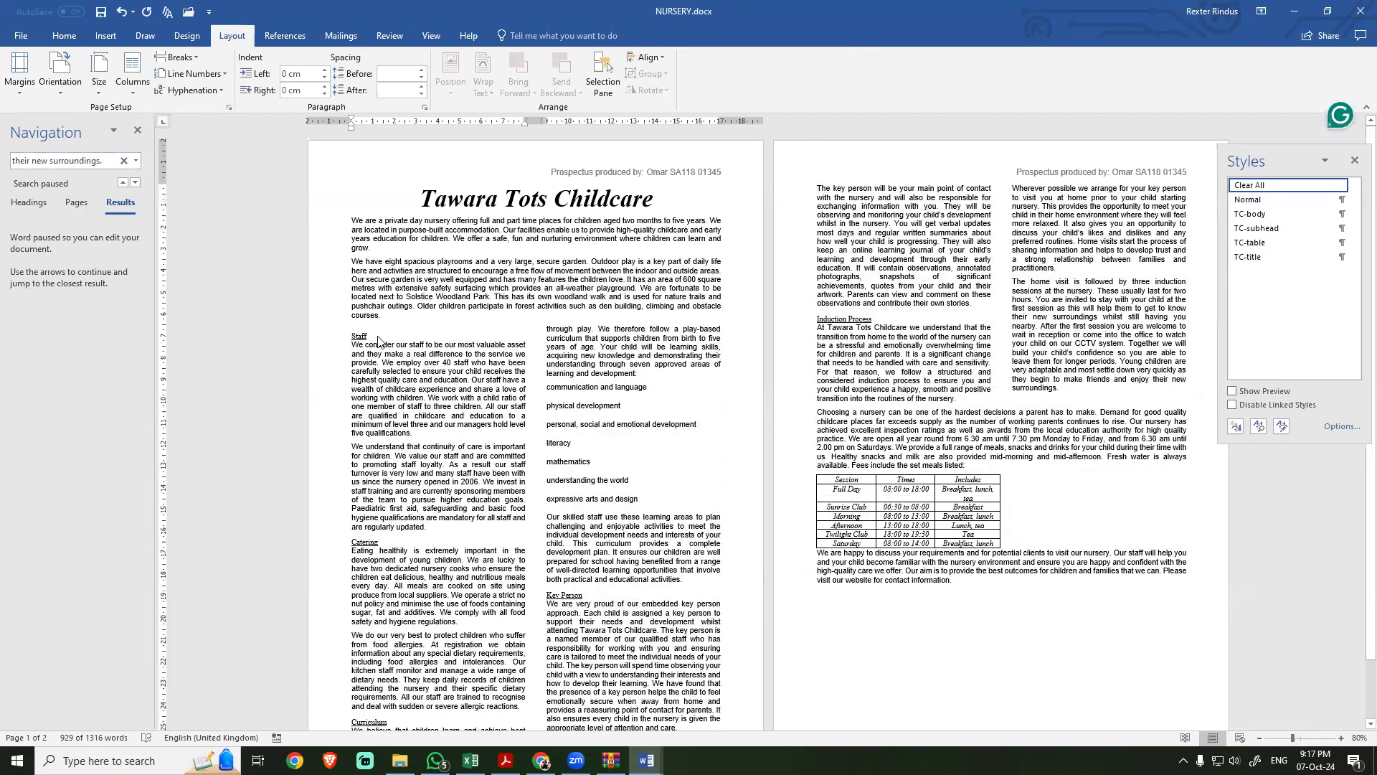
click(901, 251)
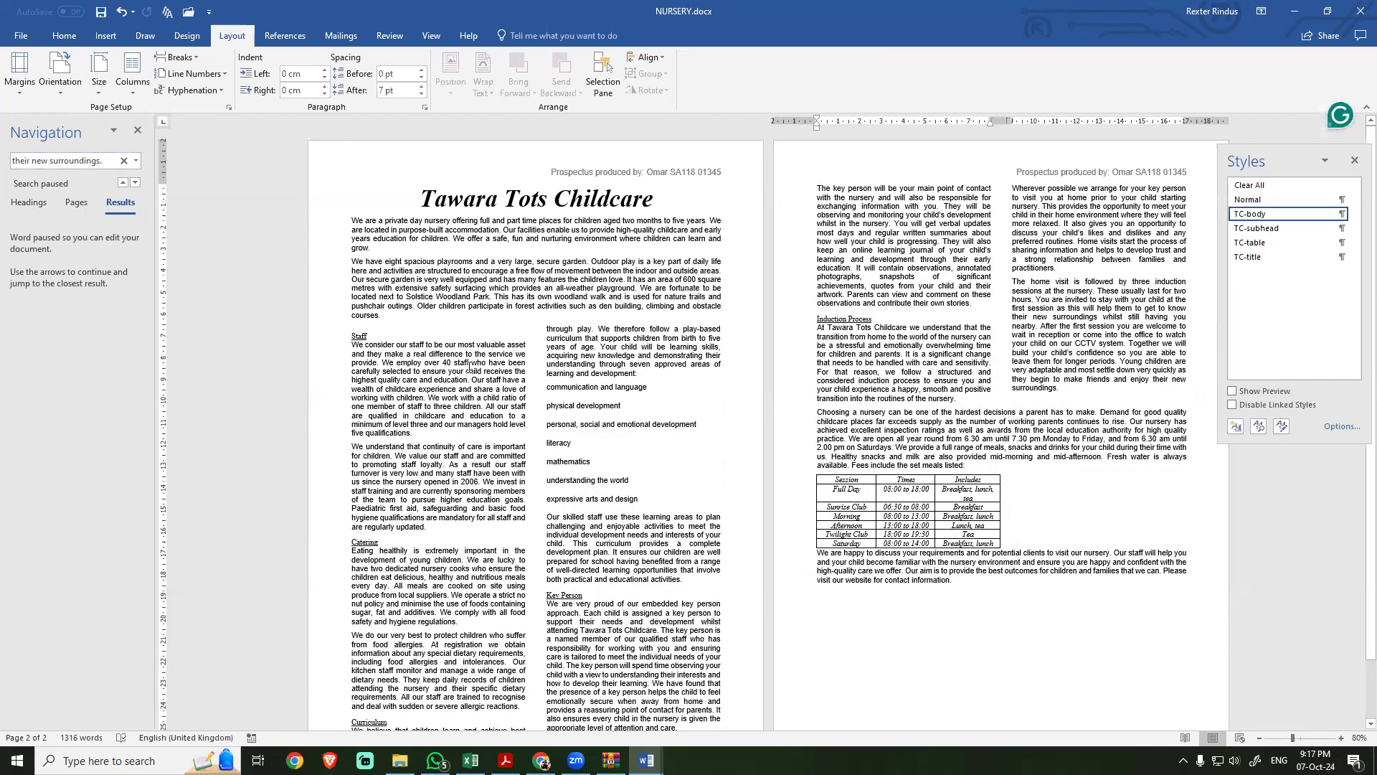
Step: Show the formatting marks in NURSERY to examine the section breaks around the two-column text, and hide the marks again
click(64, 38)
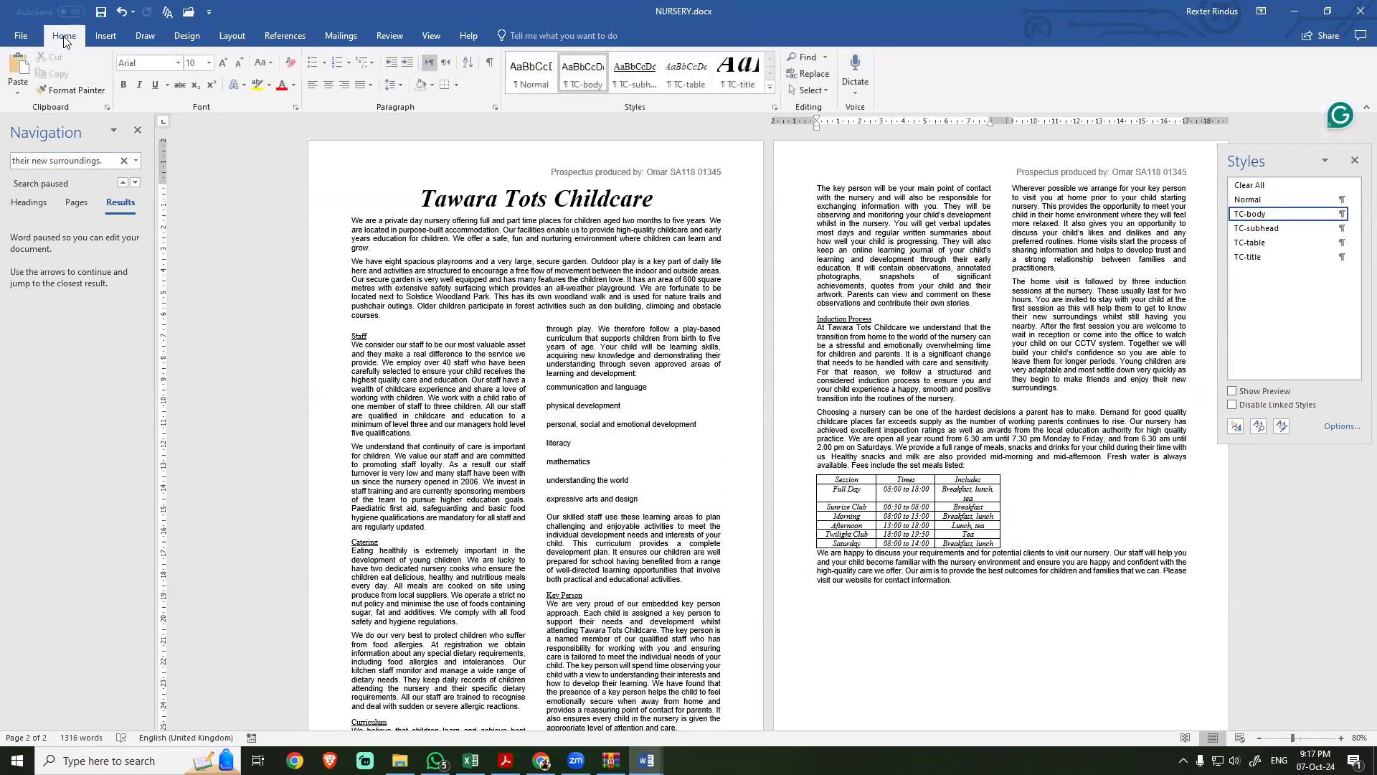
click(233, 38)
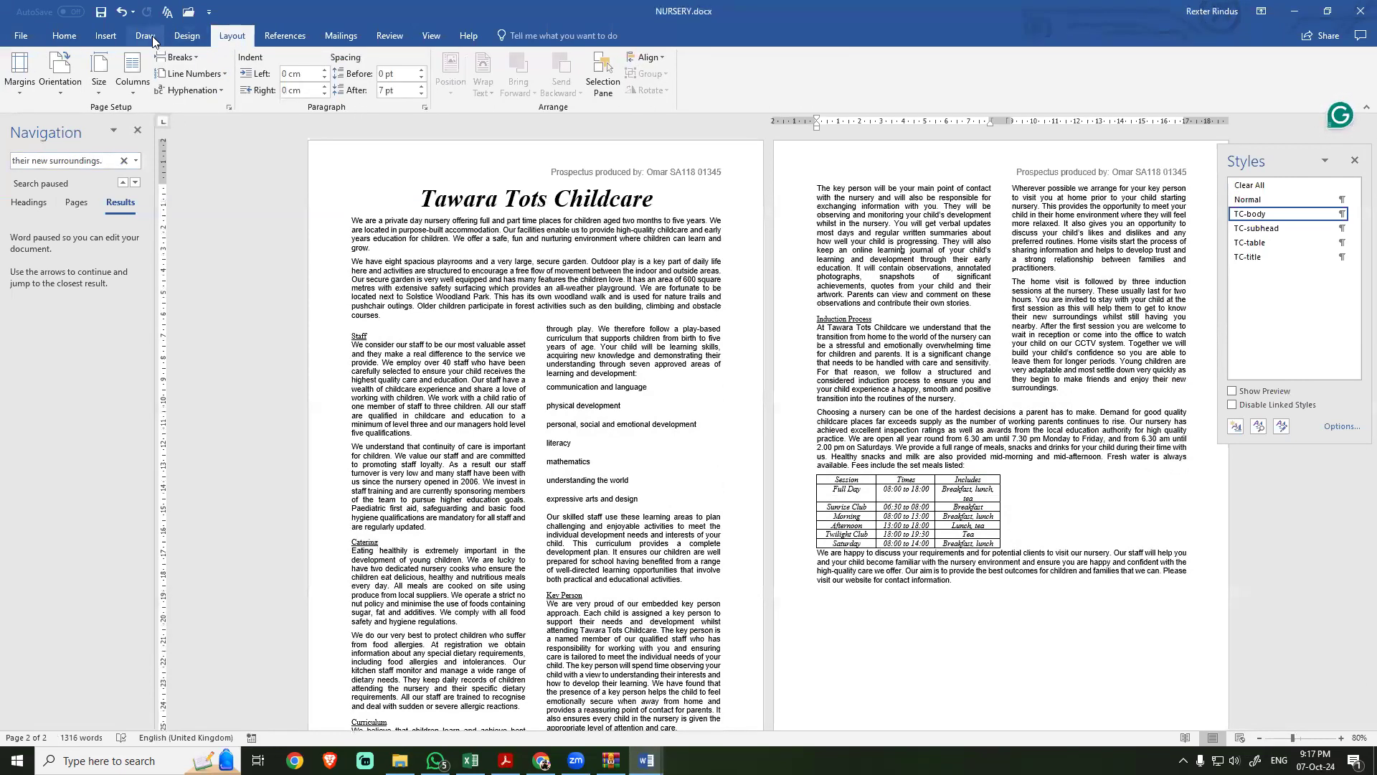
click(147, 37)
click(214, 37)
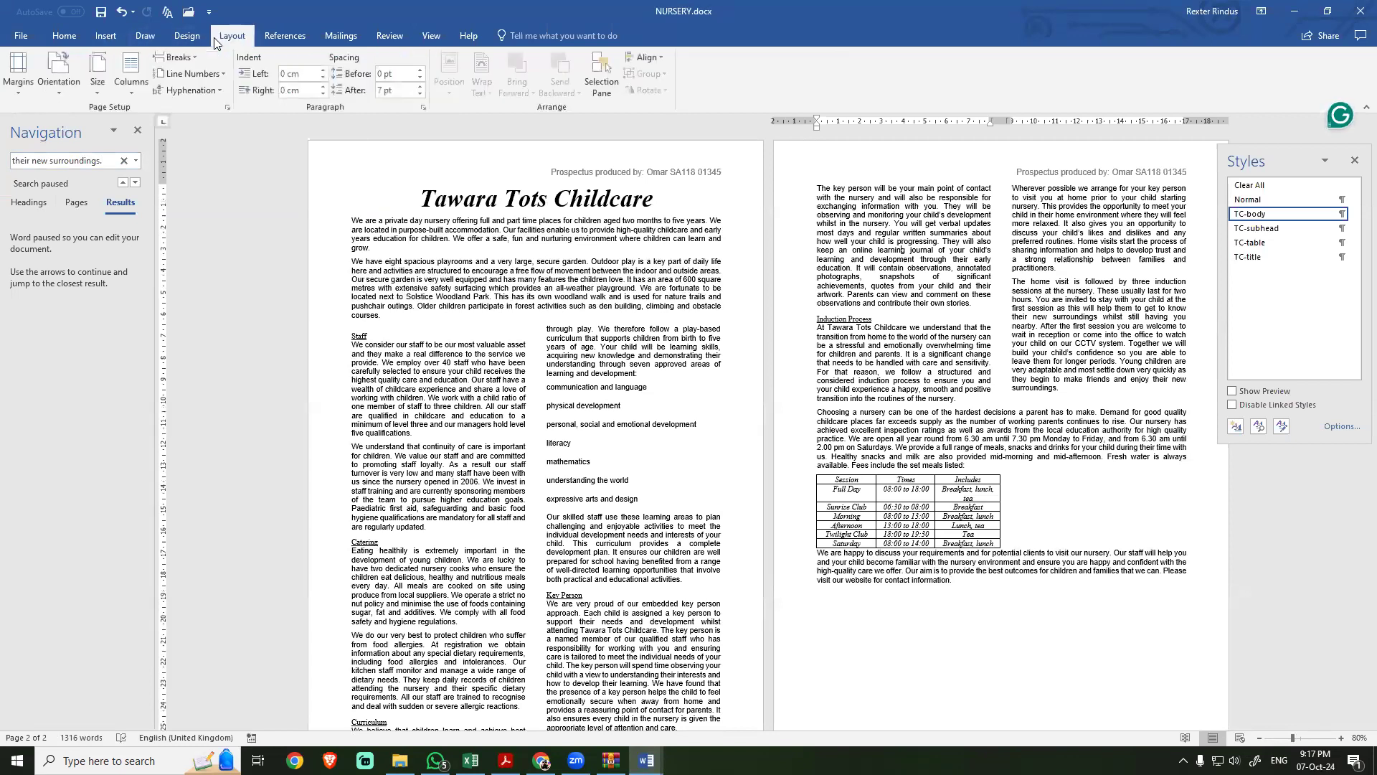
click(191, 55)
click(191, 55)
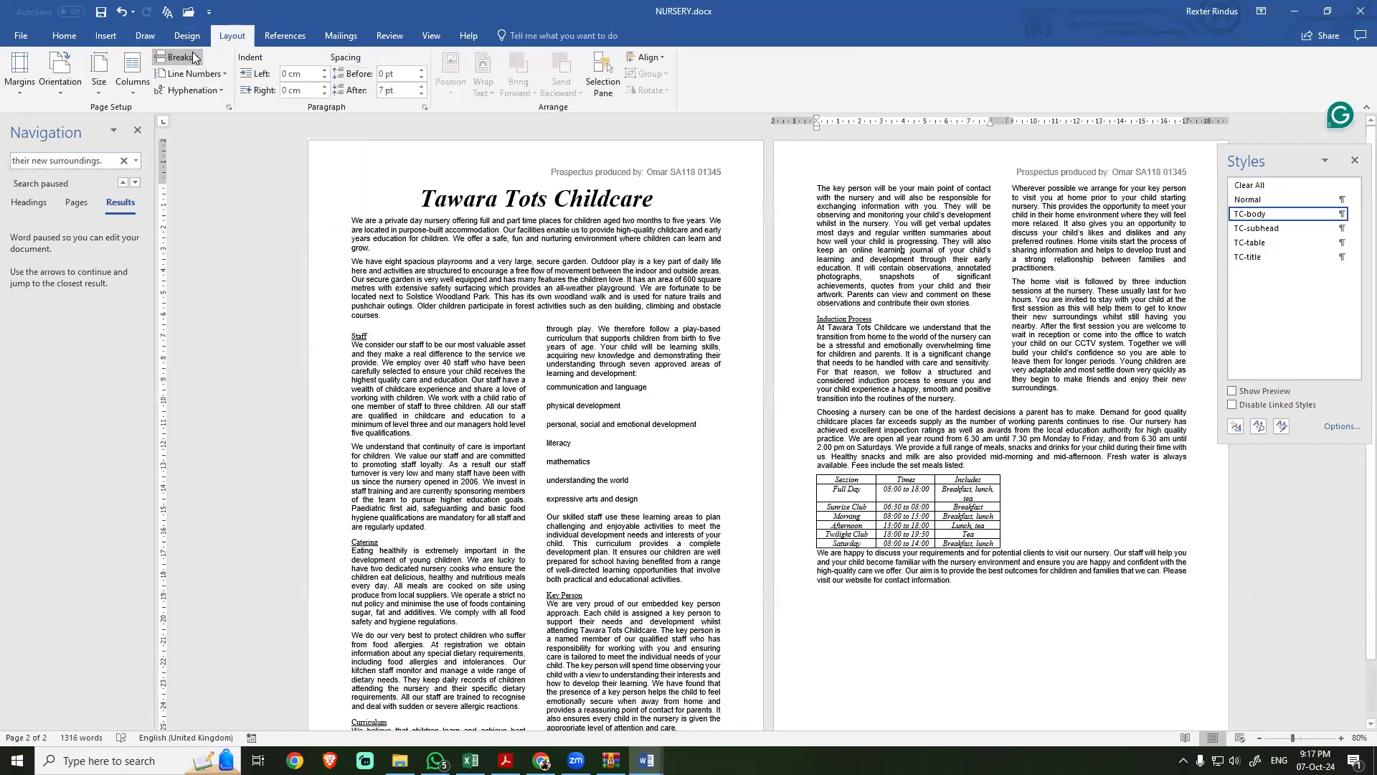
click(63, 35)
click(491, 64)
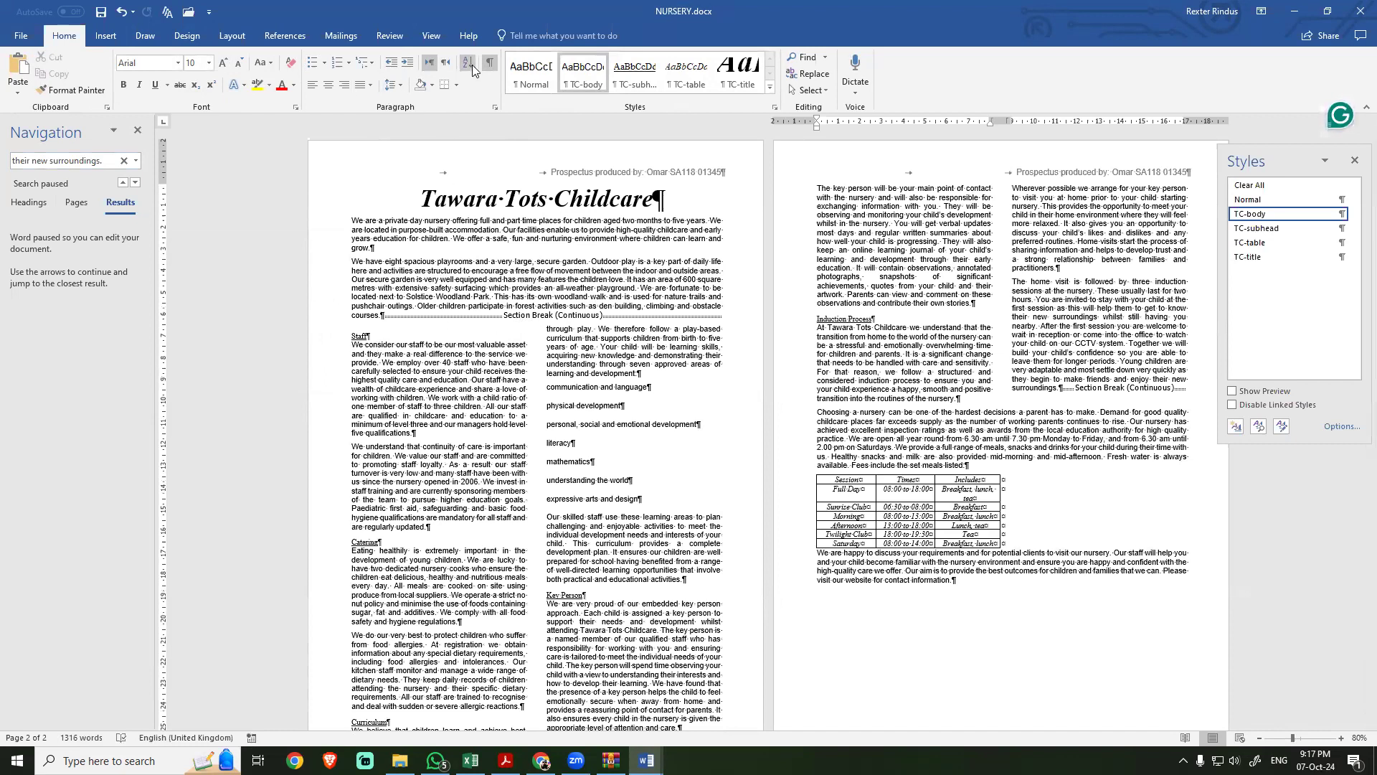
click(508, 316)
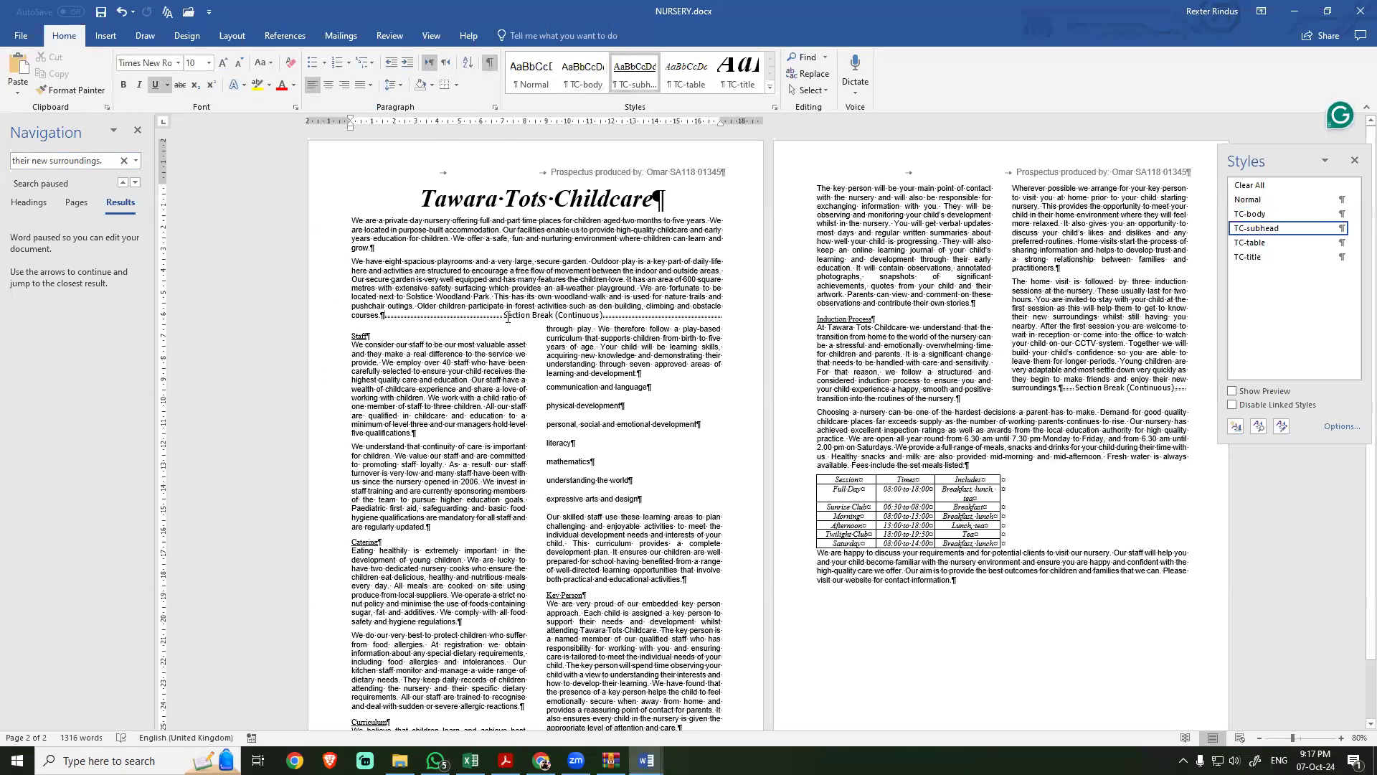
click(489, 65)
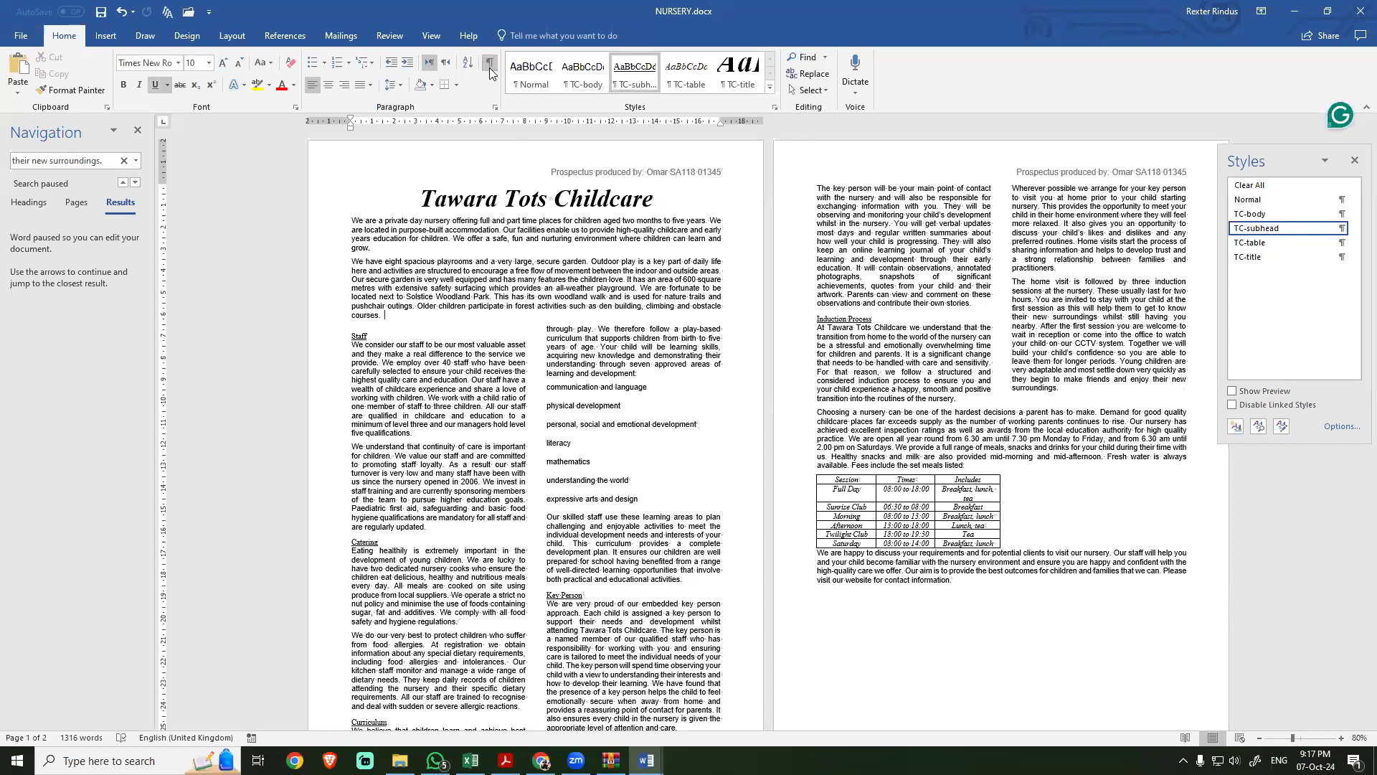
click(489, 63)
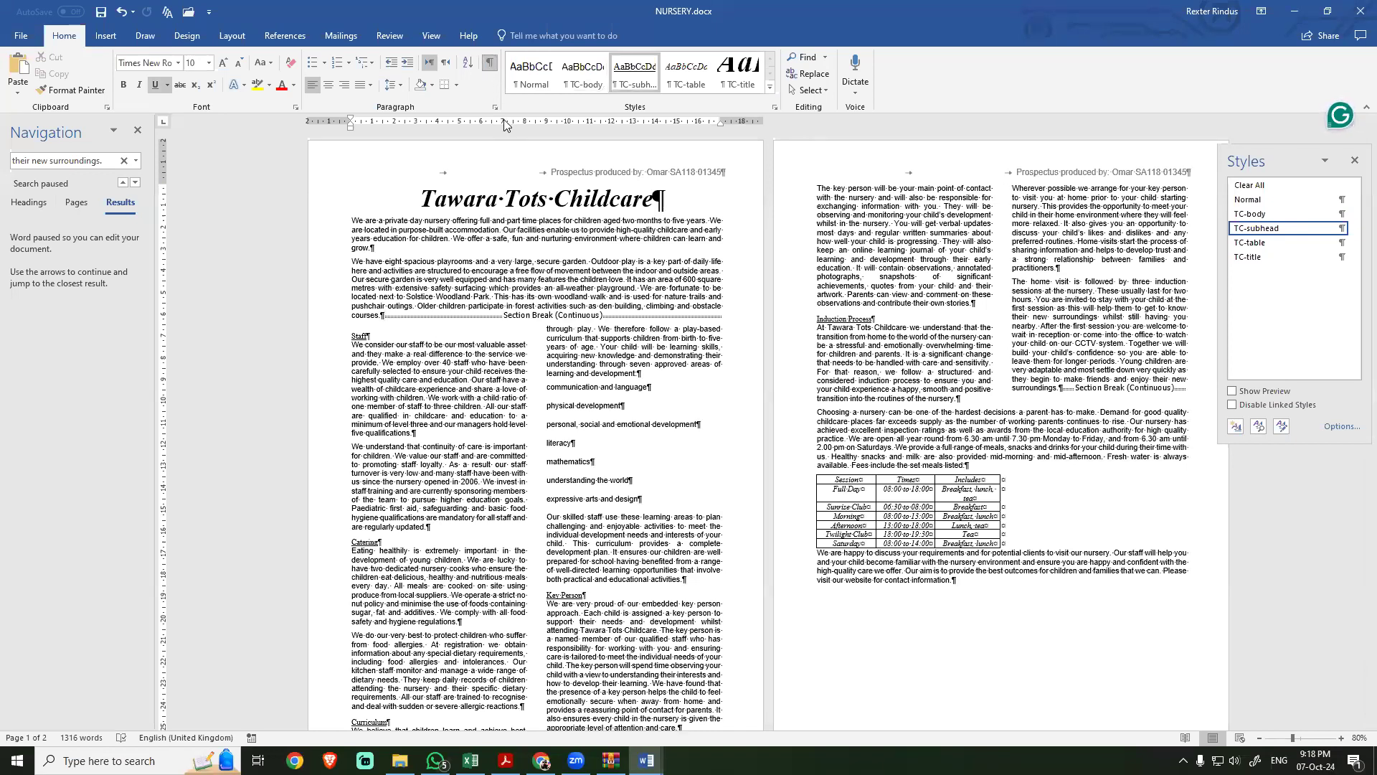
click(490, 67)
Step: Read task 6 in the exam PDF for the formatting required in the TC-subhead style
click(505, 760)
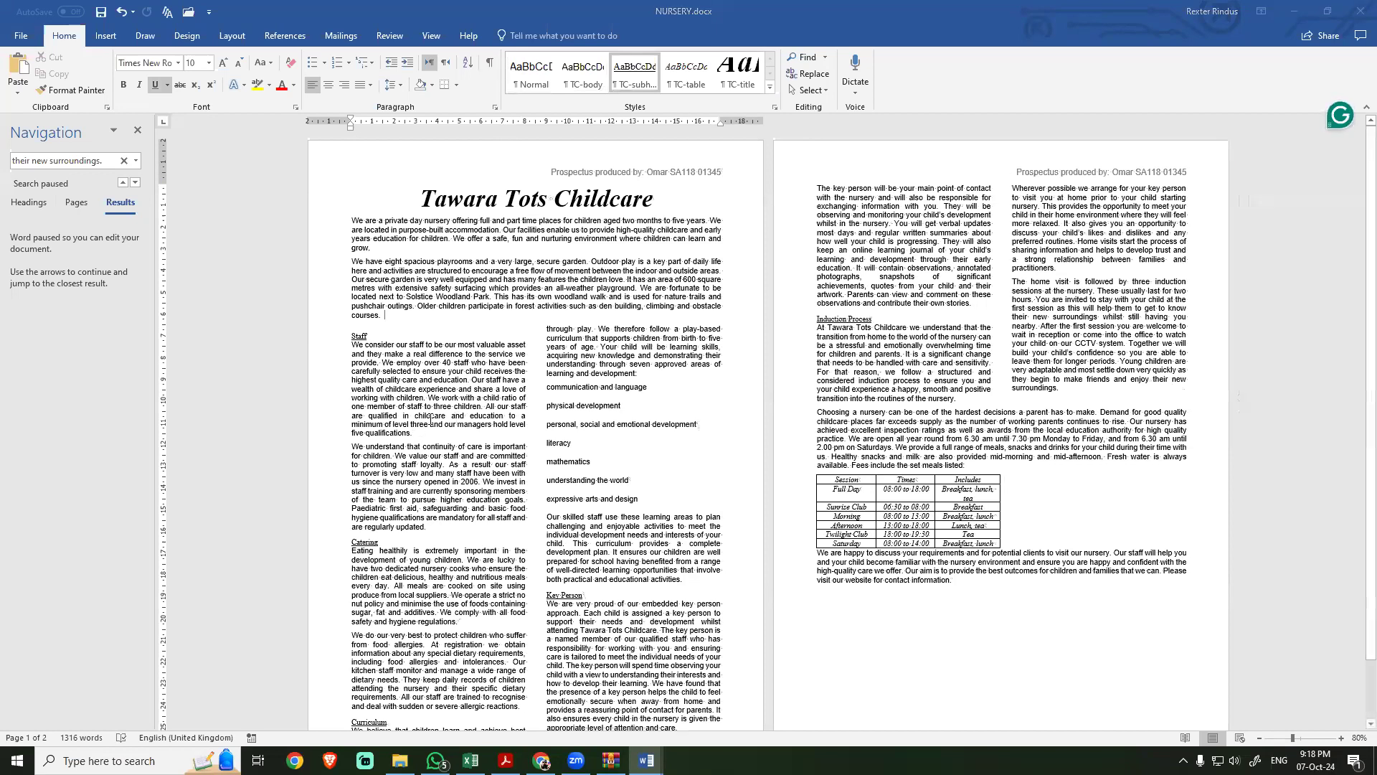
click(447, 444)
scroll(474, 506, down, 8)
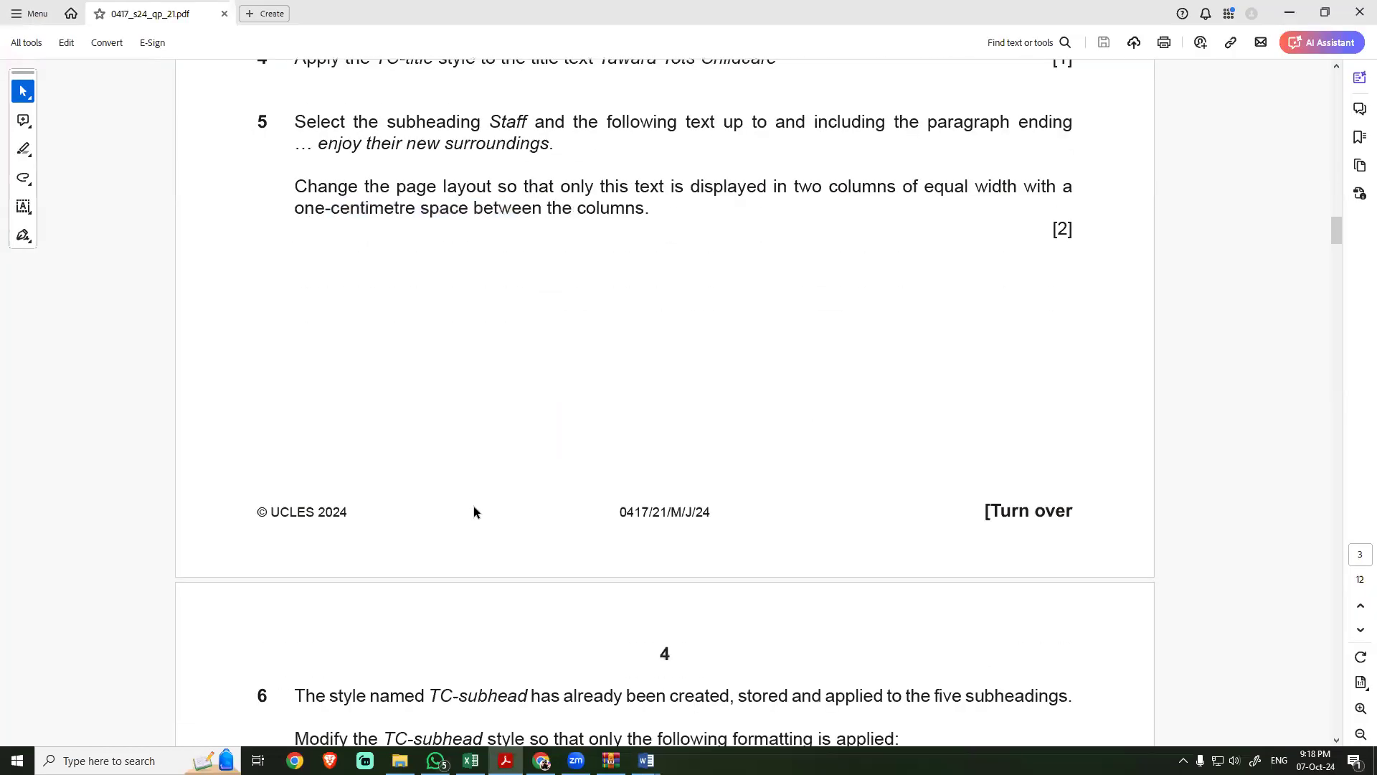
scroll(474, 506, down, 2)
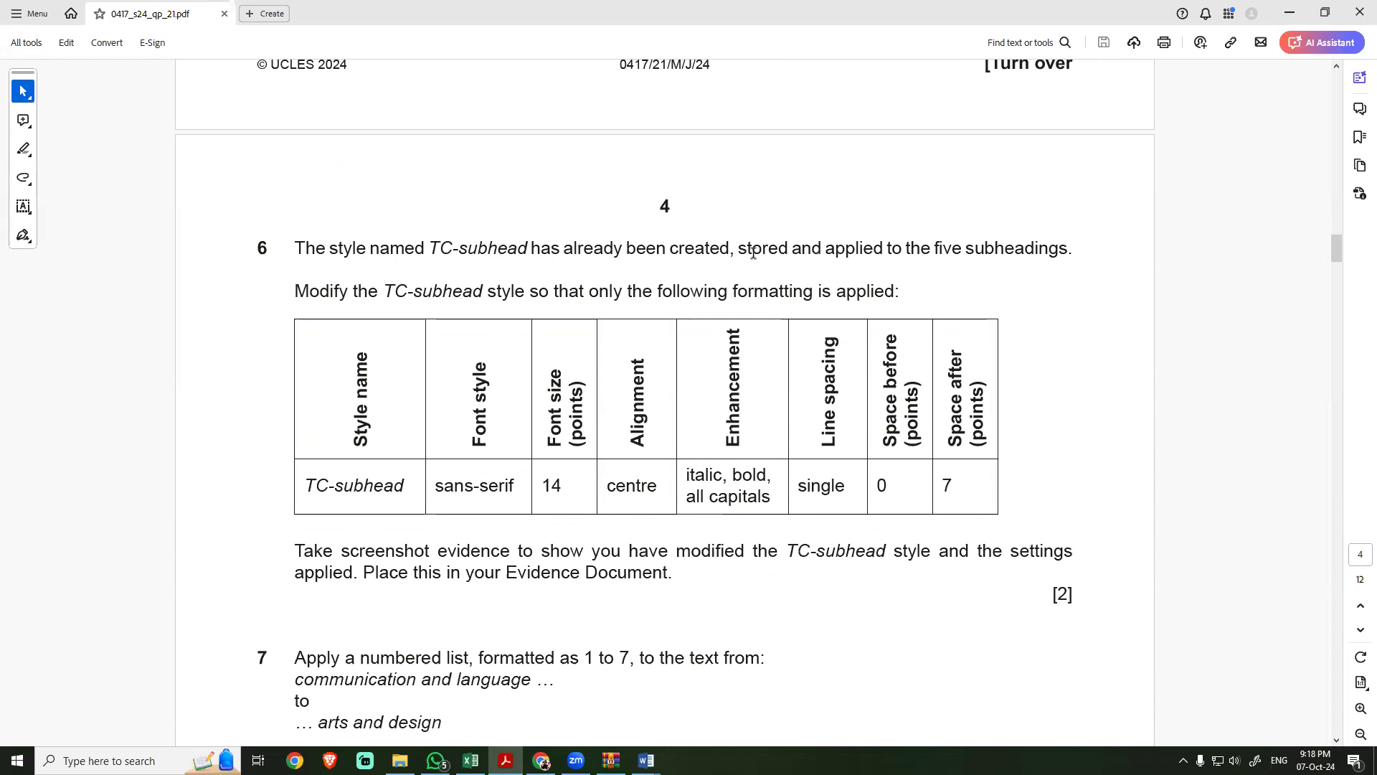
drag(862, 247, 1018, 247)
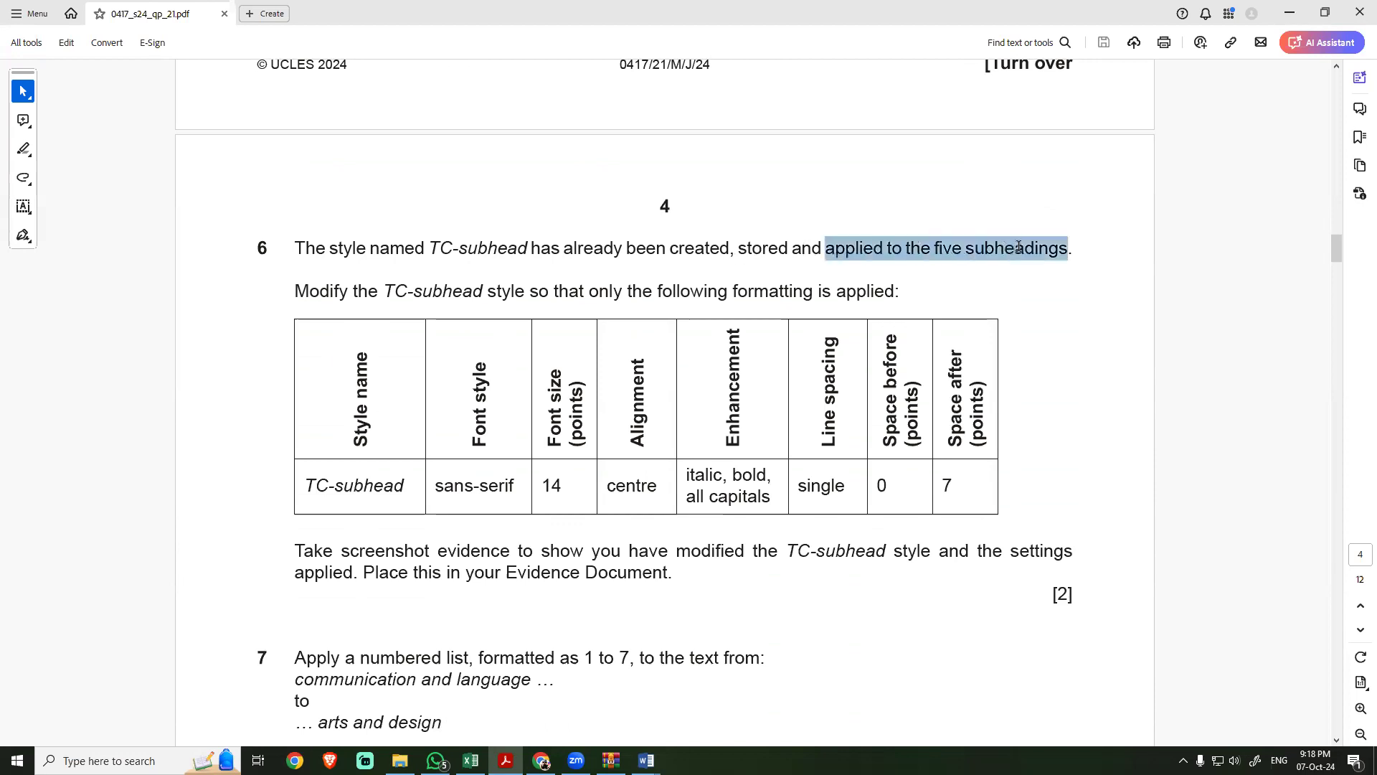
drag(385, 289, 483, 290)
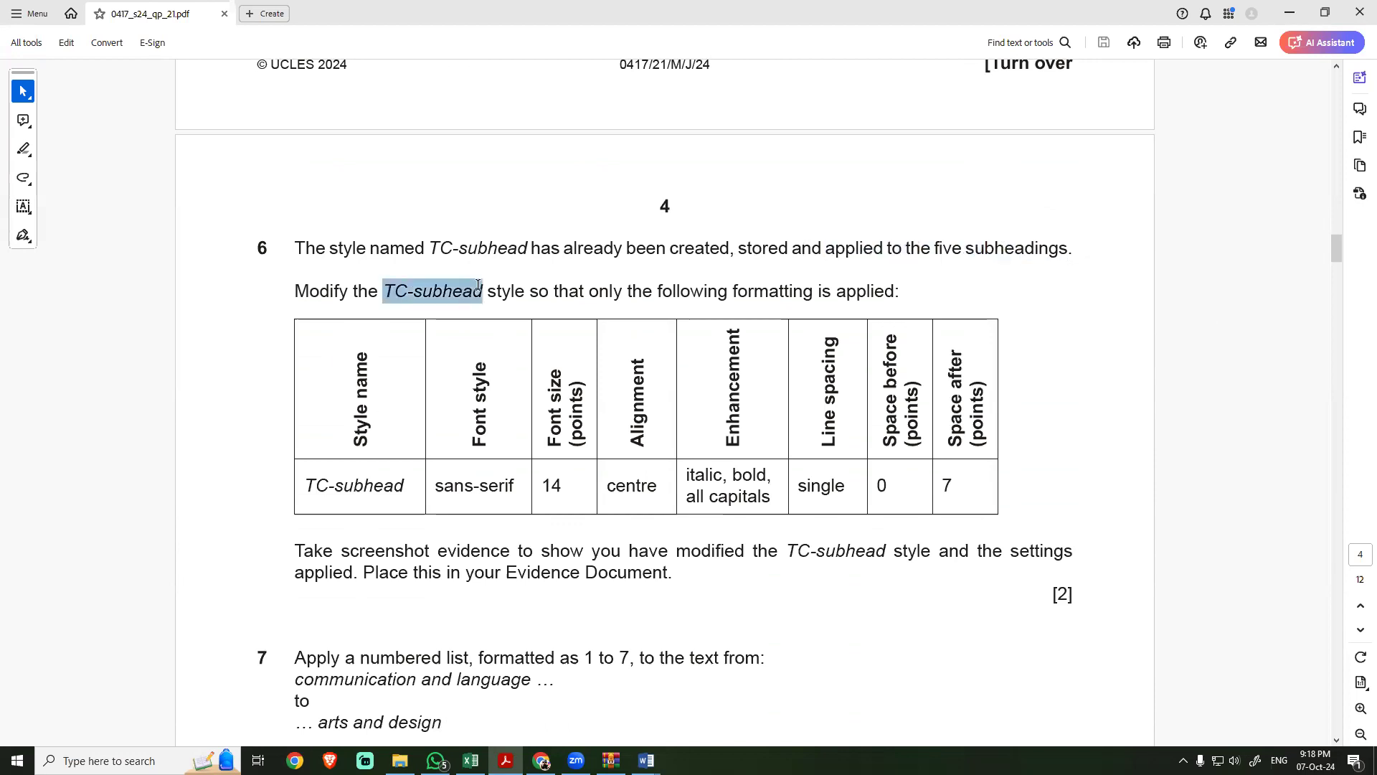
drag(590, 290, 728, 290)
drag(309, 485, 954, 491)
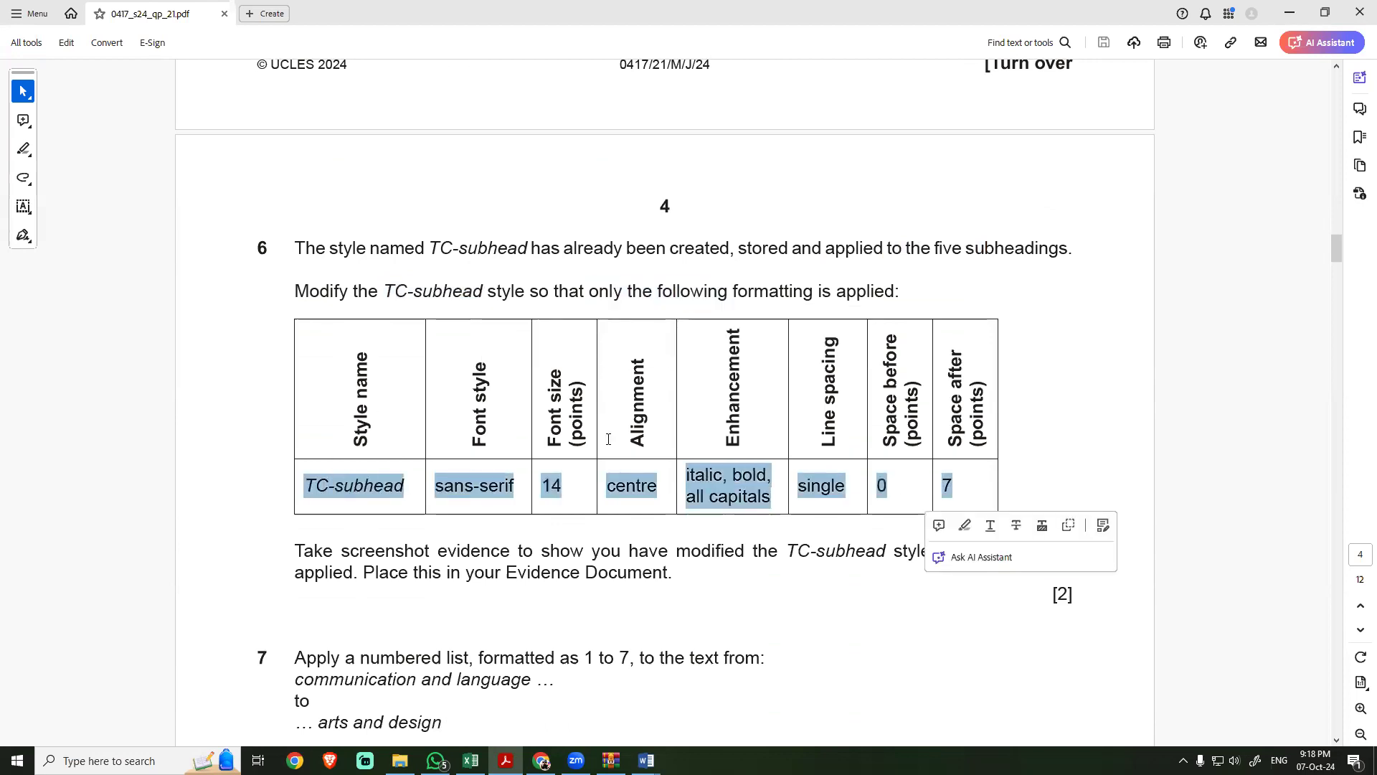
Step: Open the TC-subhead style in NURSERY for modification and set its font to Arial, size 14
key(alt+Tab)
click(360, 339)
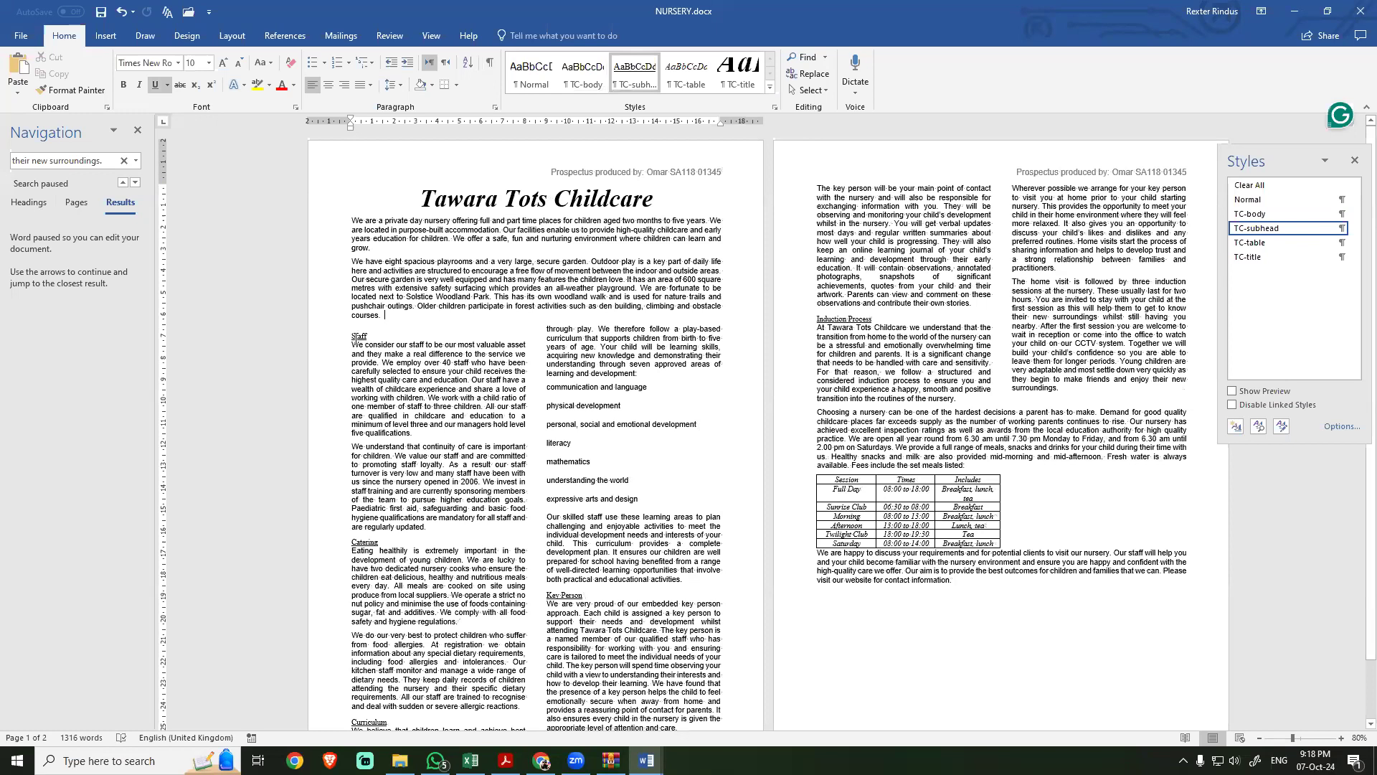
click(850, 322)
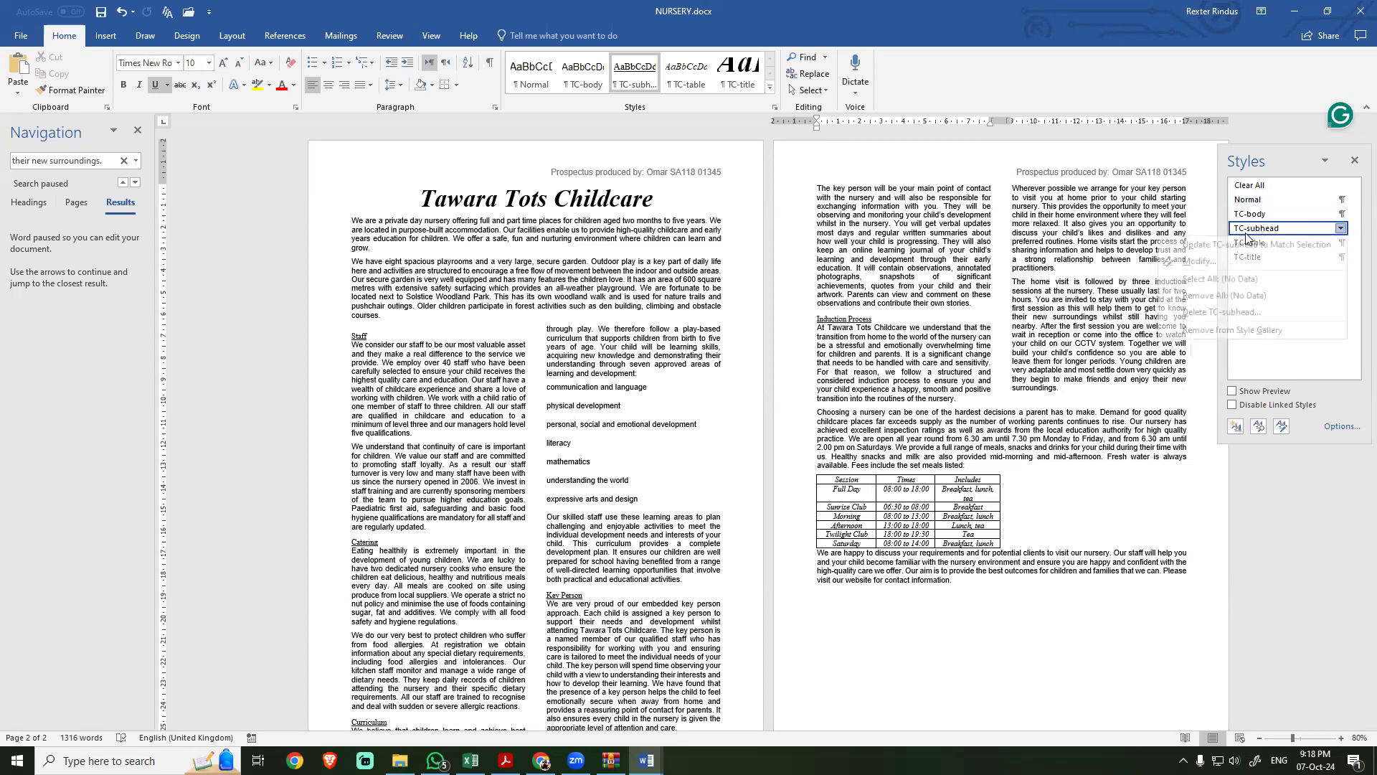
click(1340, 228)
click(1219, 260)
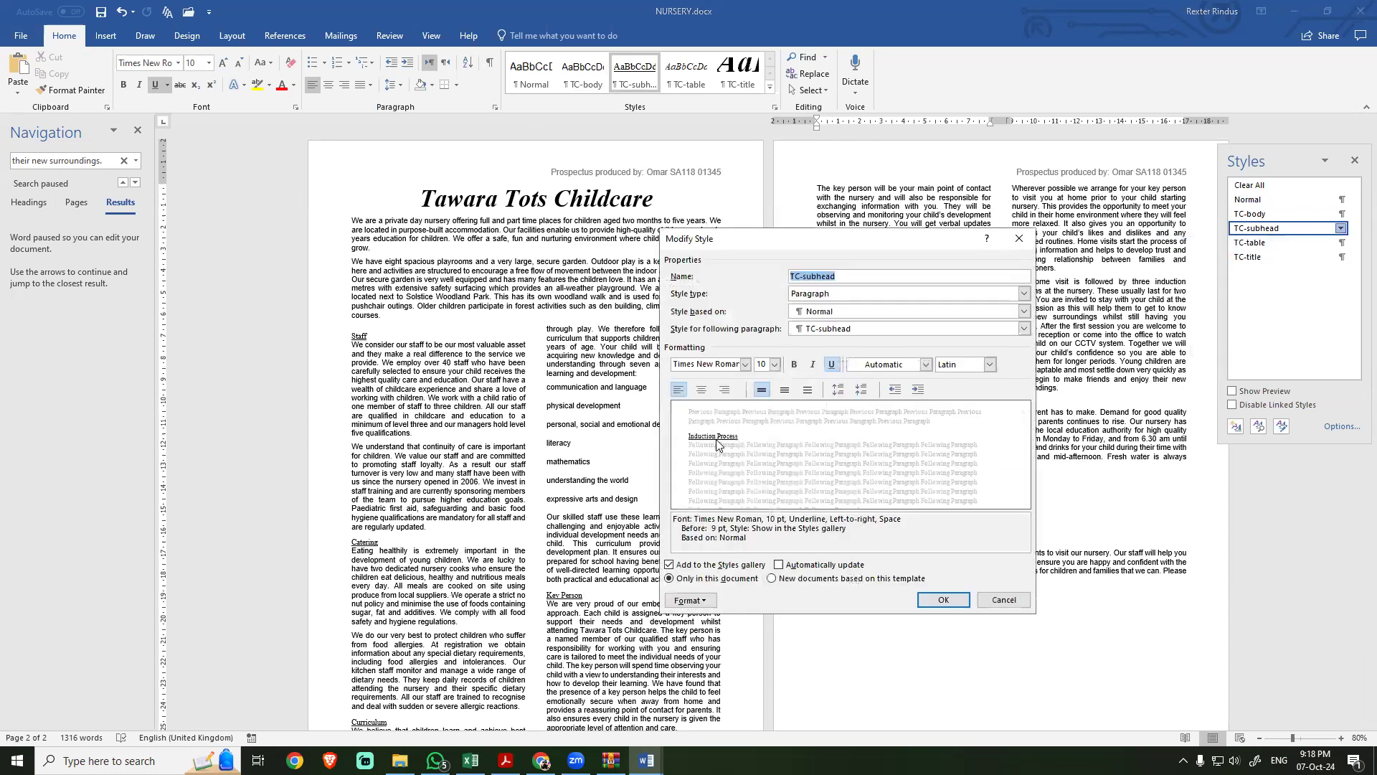
key(alt+Tab)
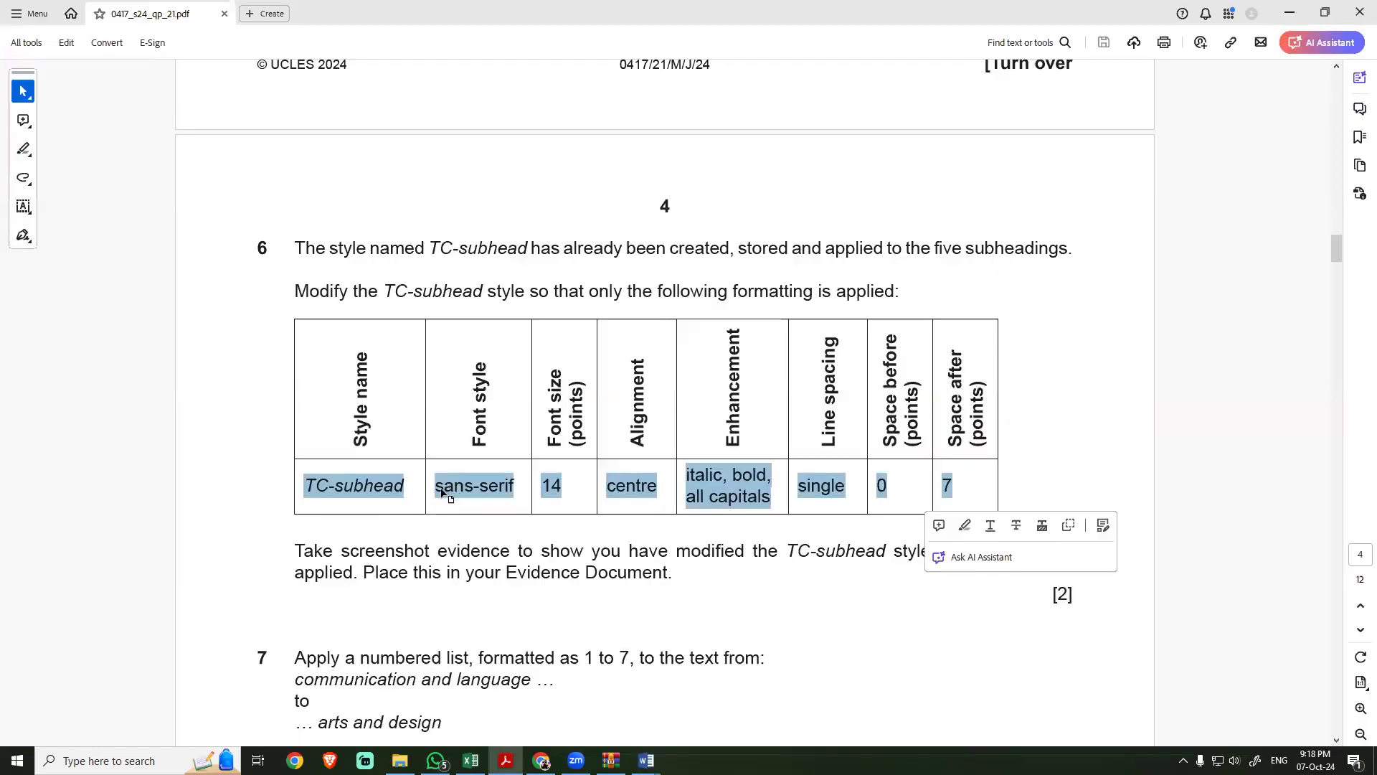
key(alt+Tab)
click(745, 365)
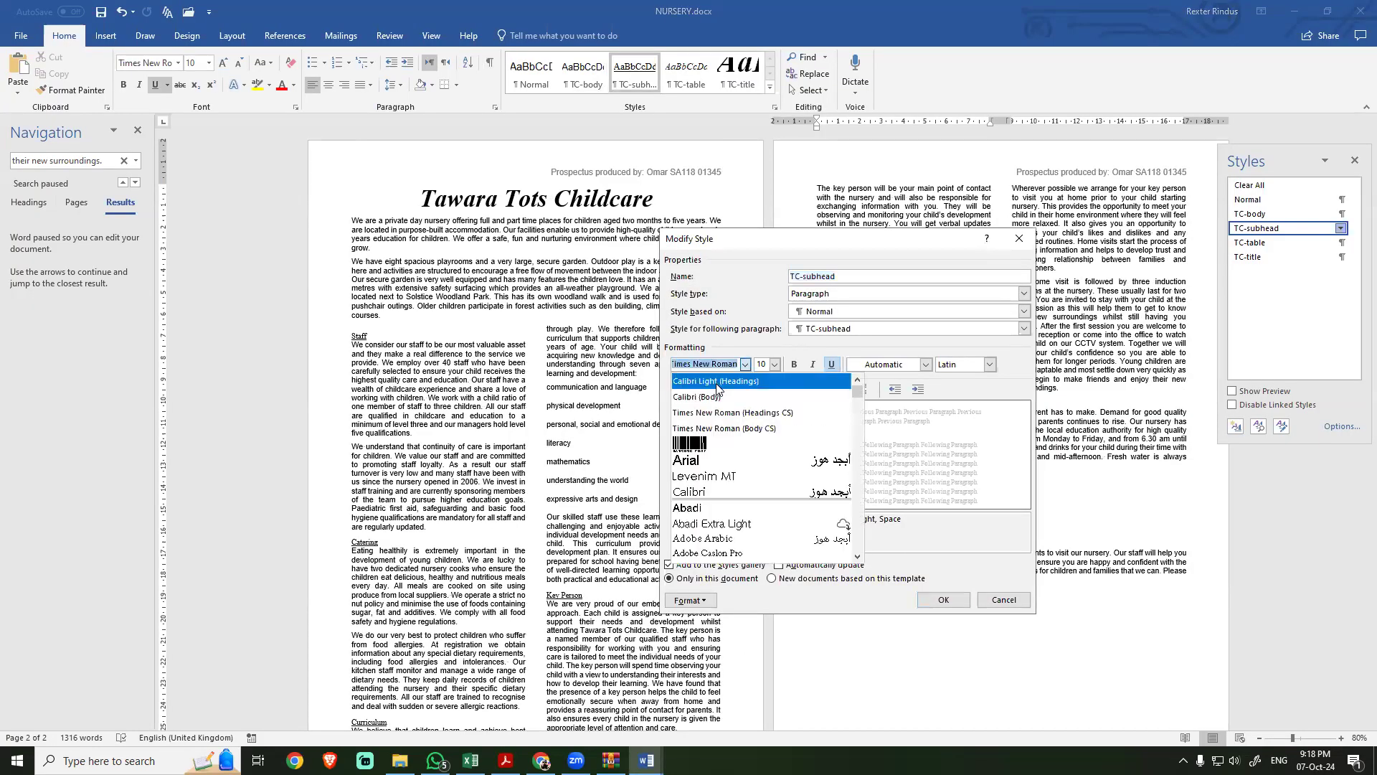
click(685, 460)
double_click(762, 367)
text(14)
Step: Check the task 6 table and make the TC-subhead style centred, italic and bold without underline
key(alt+Tab)
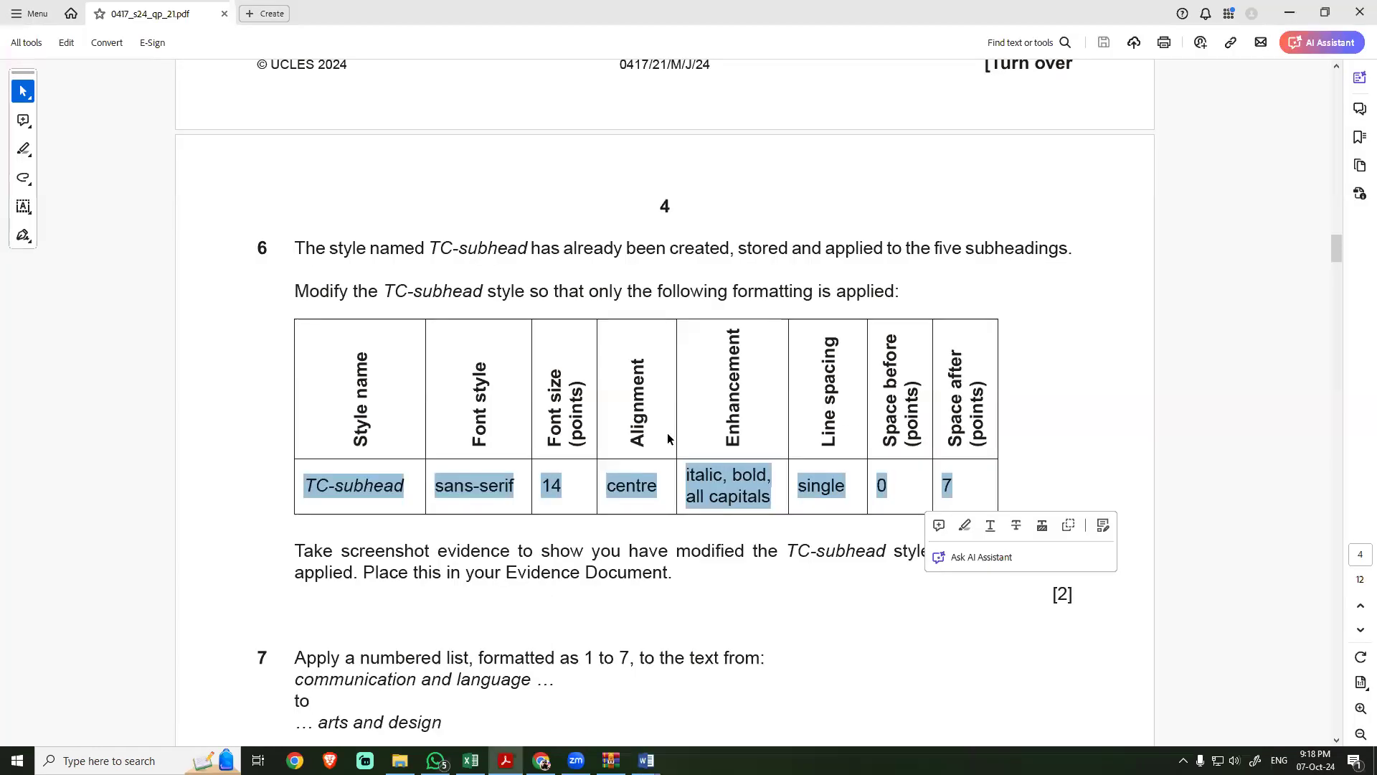
key(alt+Tab)
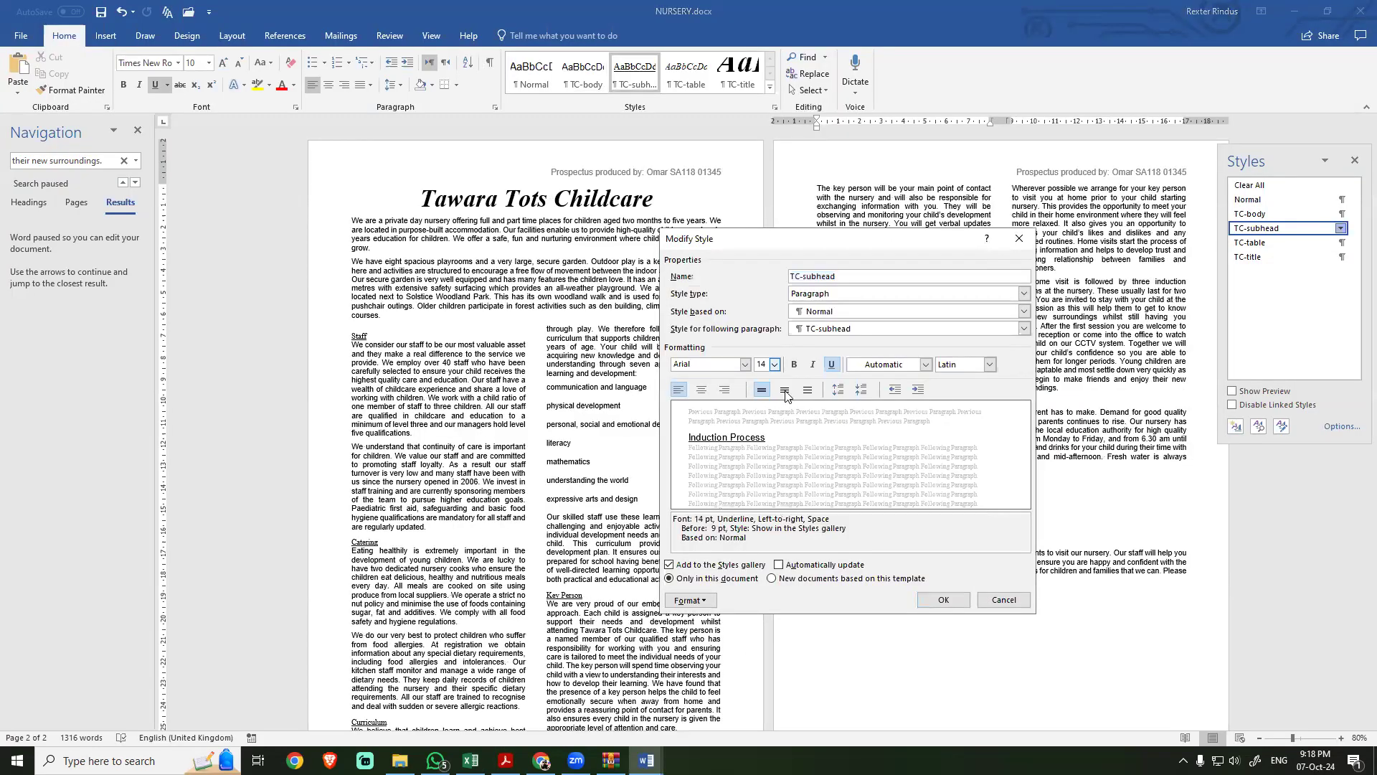
click(701, 390)
key(alt+Tab)
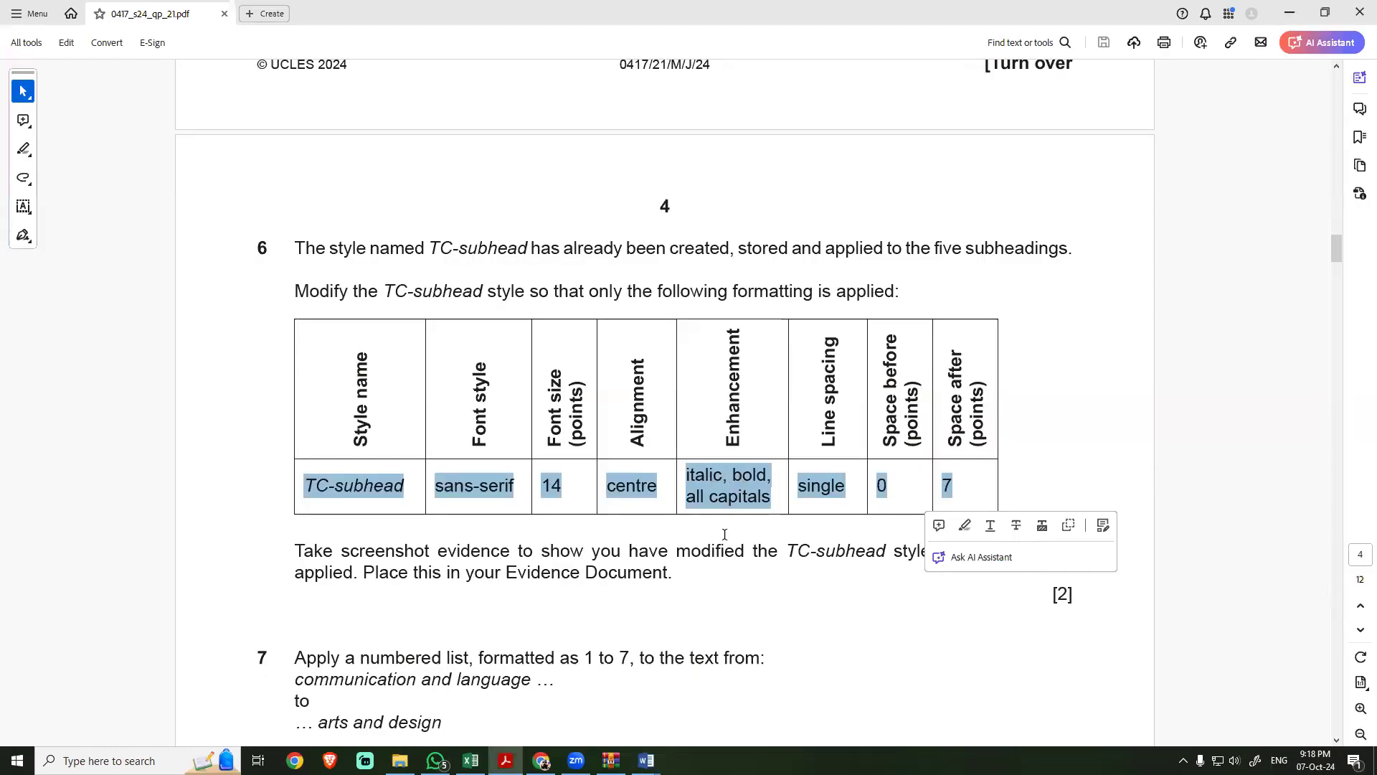
key(alt+Tab)
key(ctrl+i)
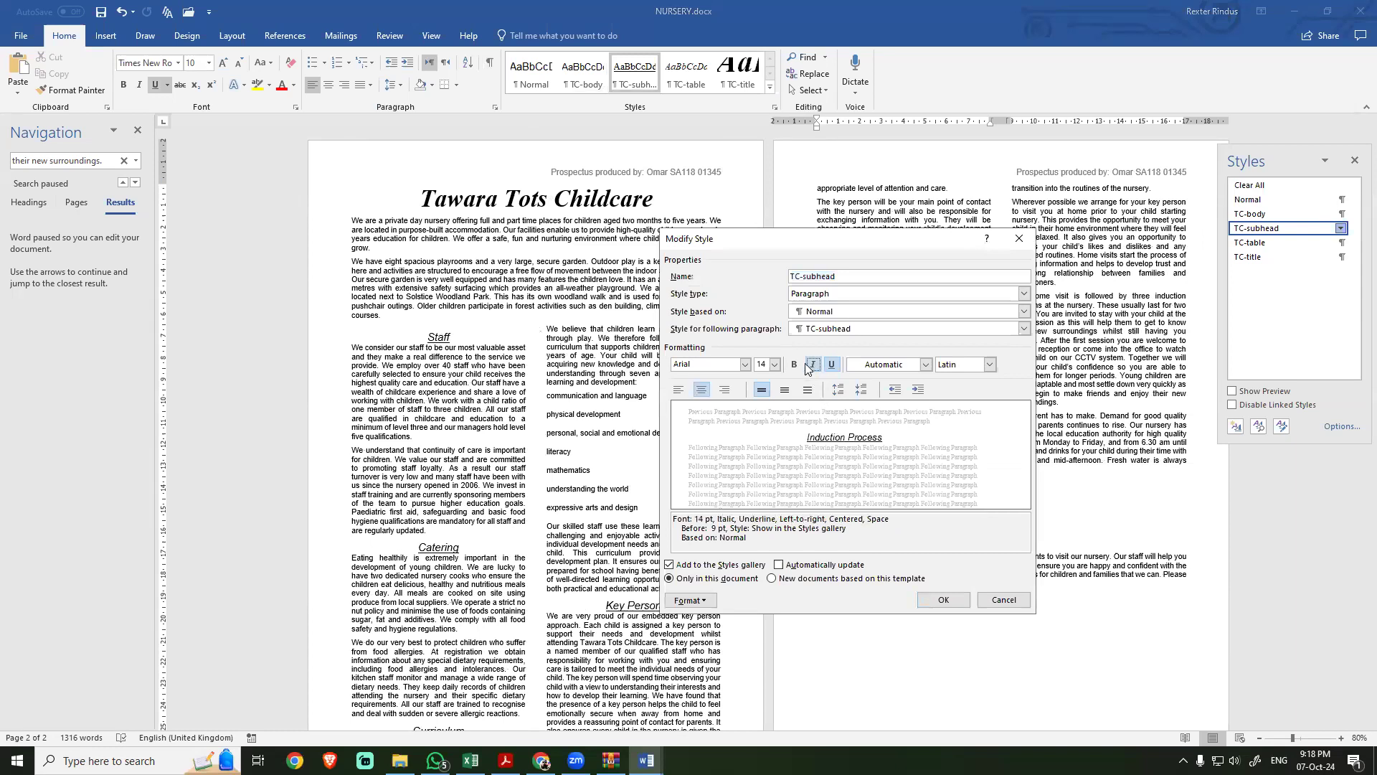
click(794, 365)
click(831, 365)
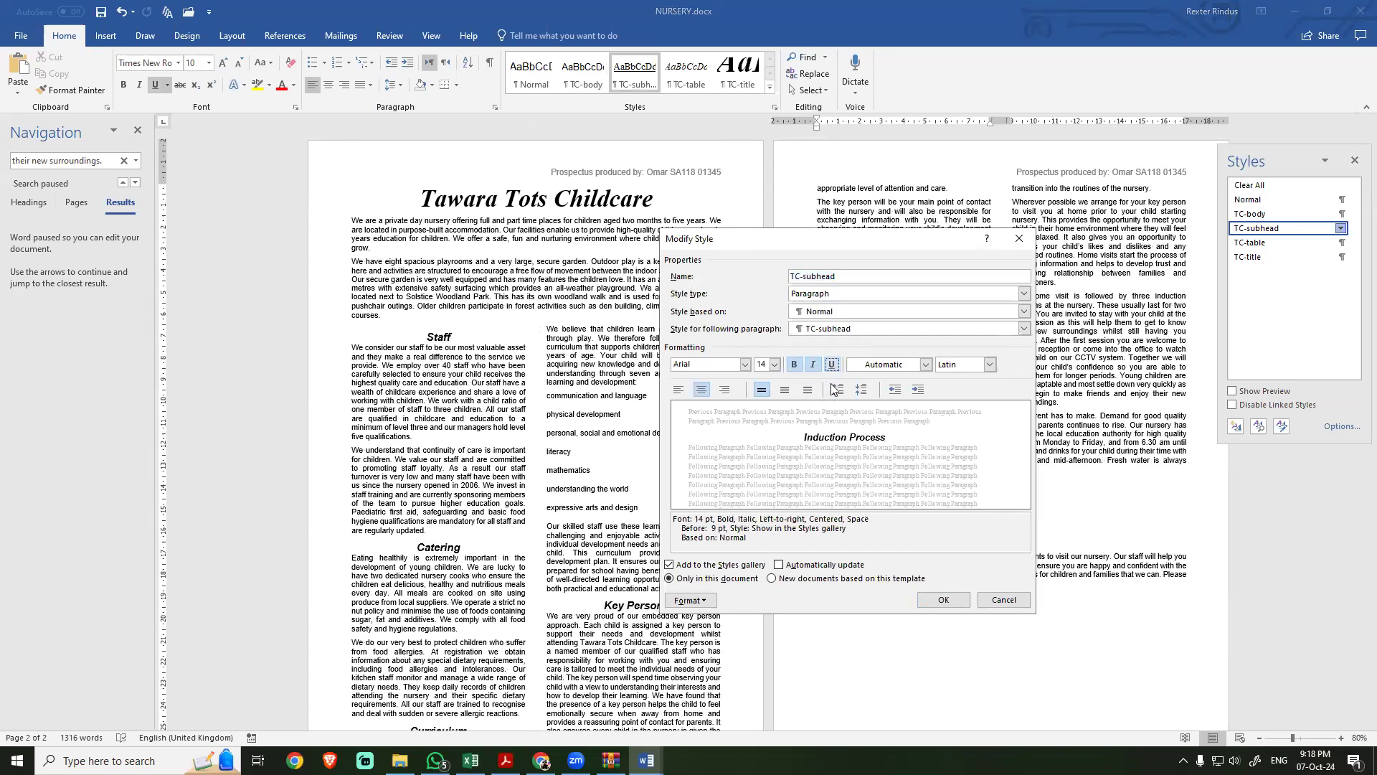
Step: Apply the All caps font effect to the TC-subhead style
click(707, 600)
click(700, 456)
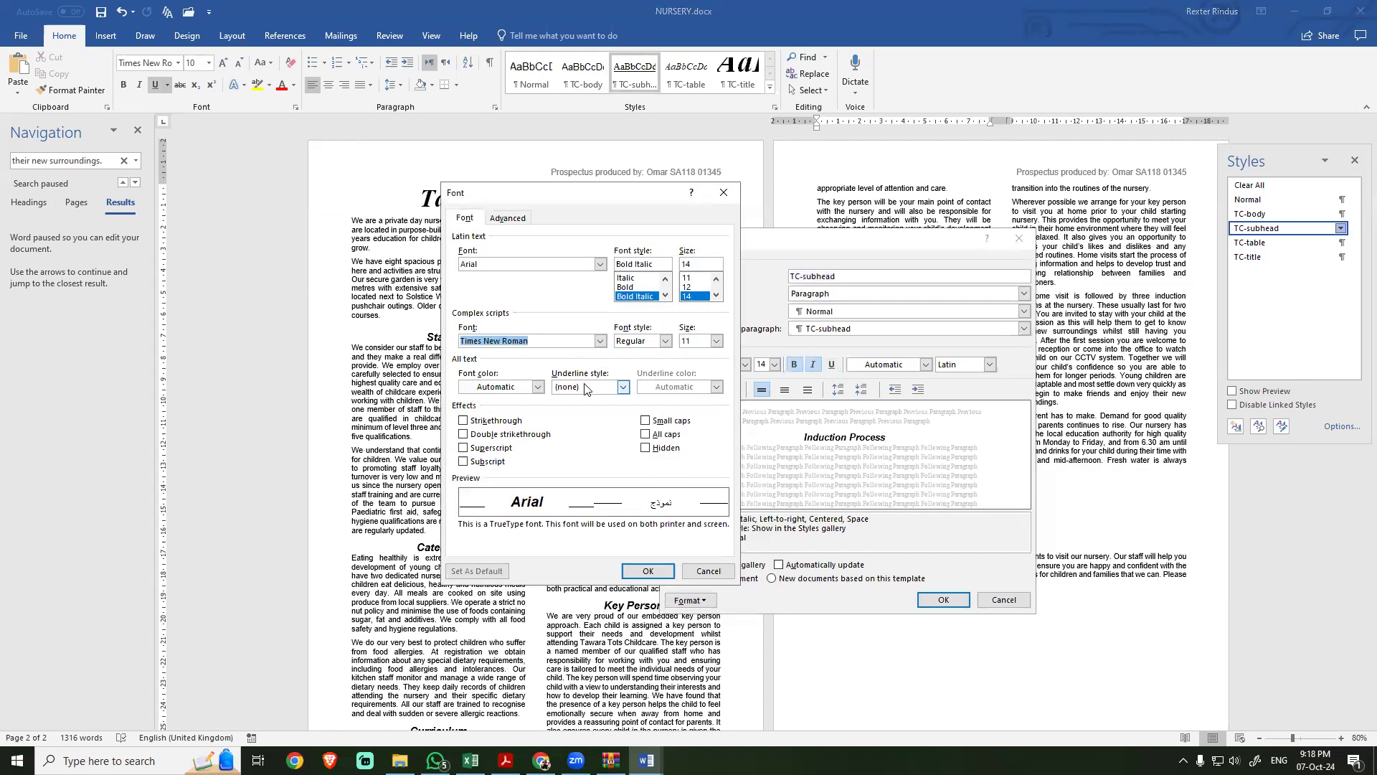
click(644, 434)
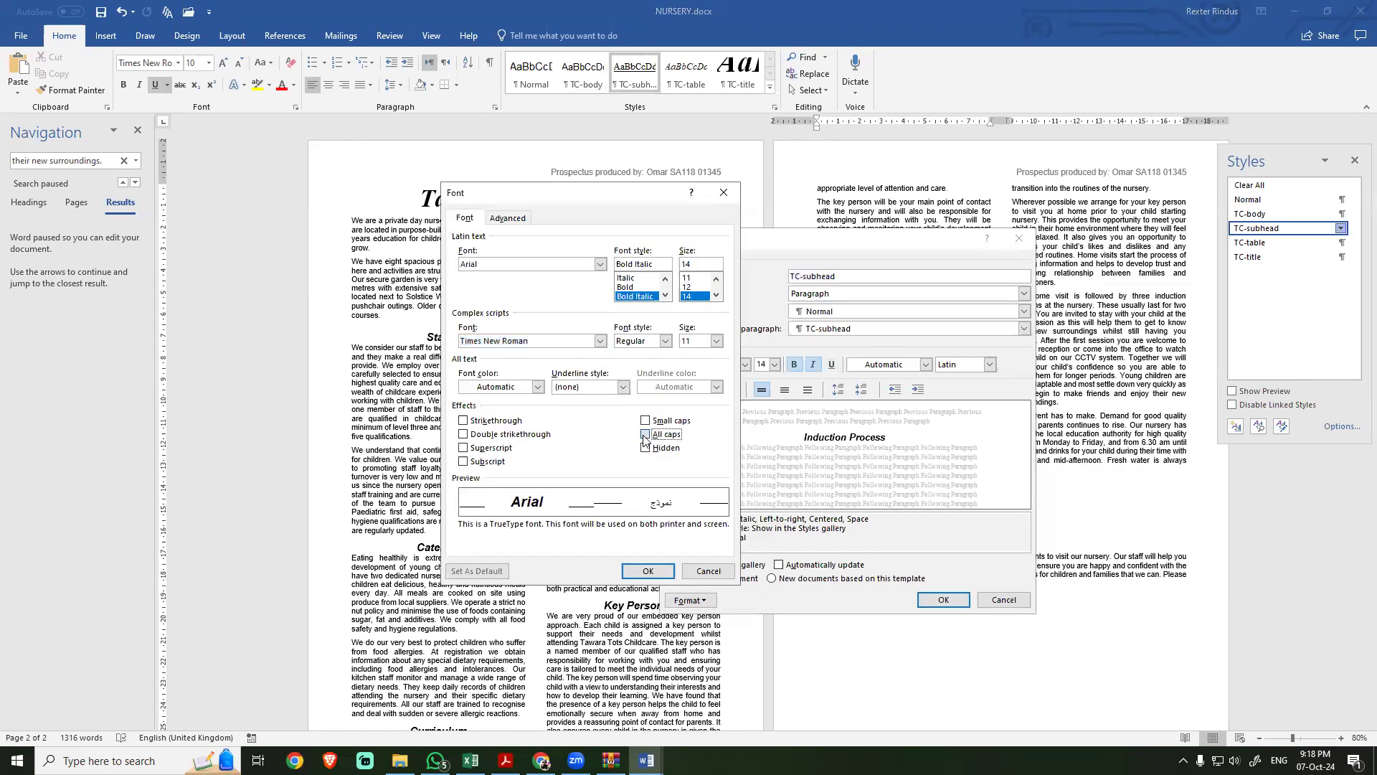
click(648, 570)
Step: Check the task 6 table in the exam PDF and set the TC-subhead paragraph spacing to 0 pt before and 7 pt after
key(alt+Tab)
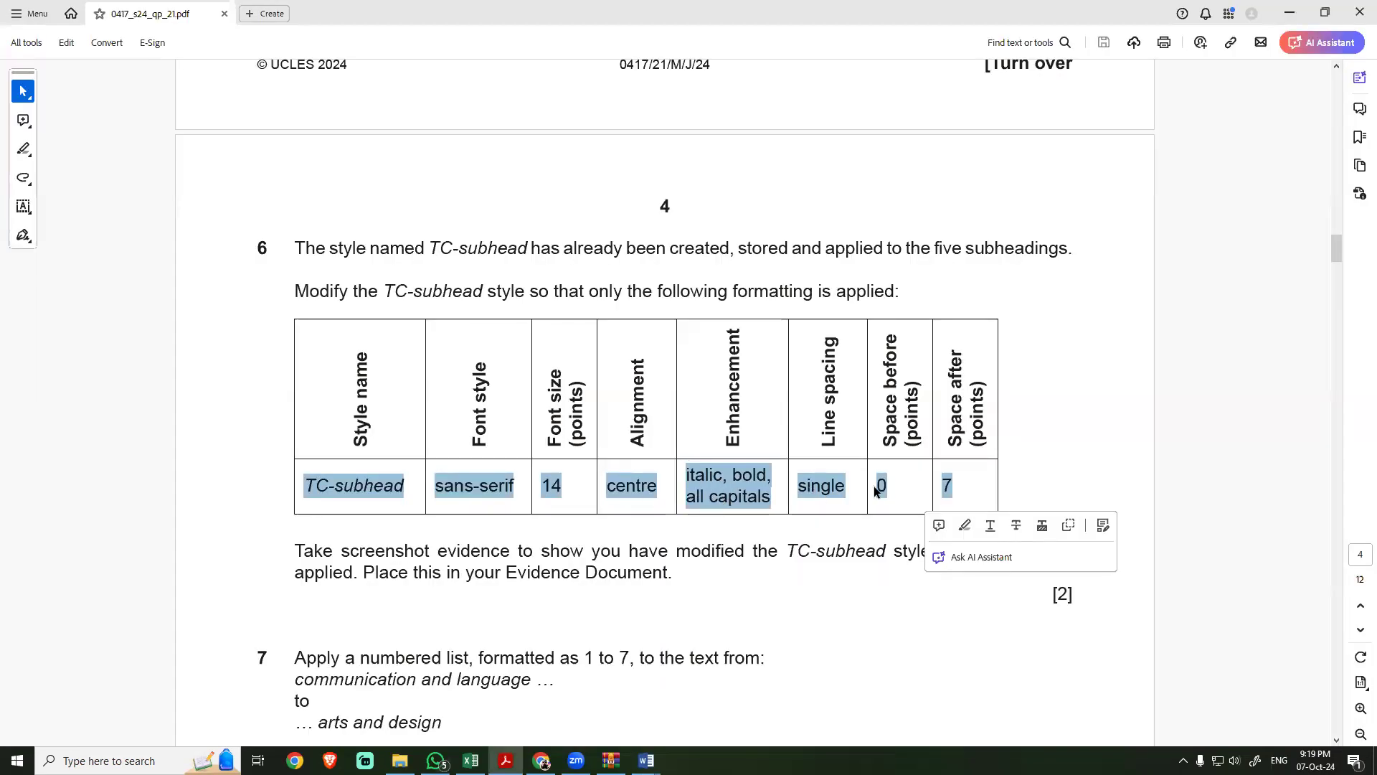
key(alt+Tab)
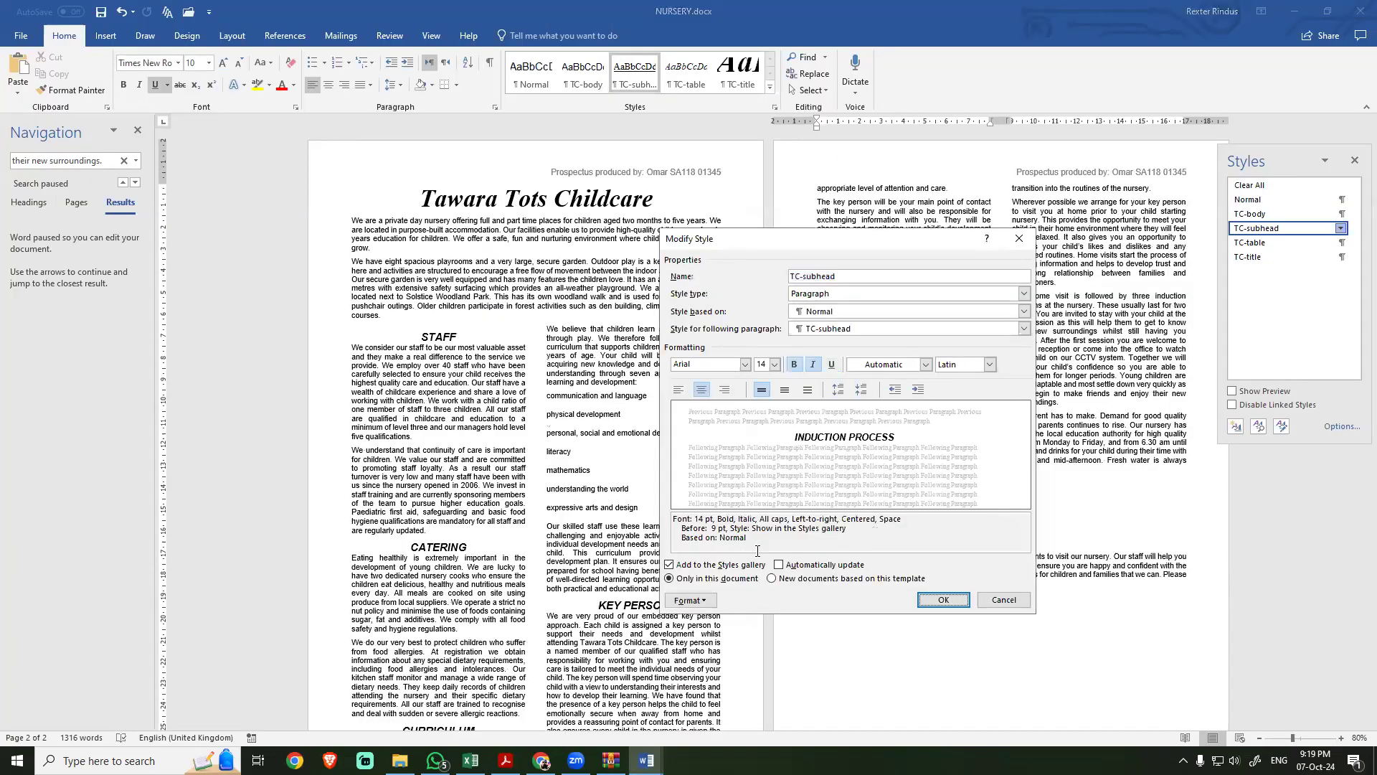
click(690, 600)
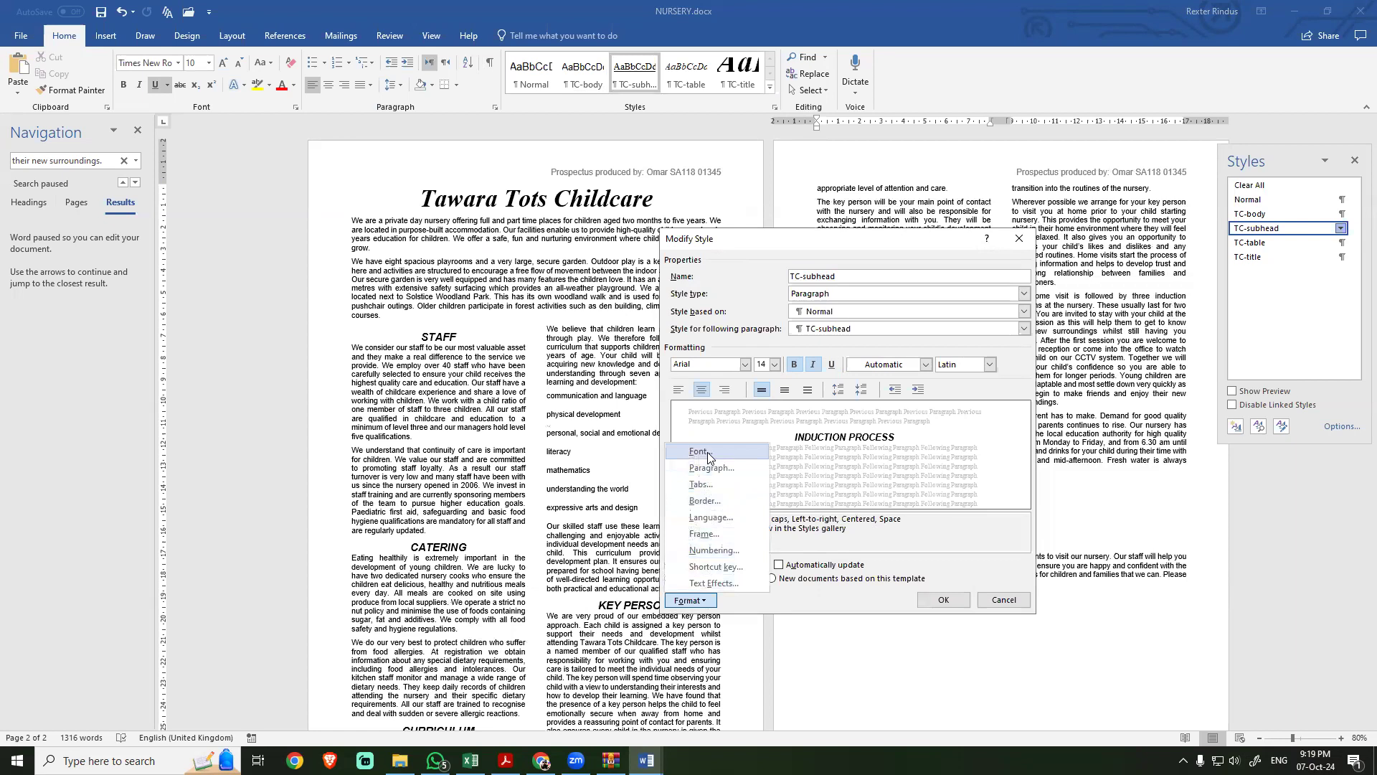
click(705, 466)
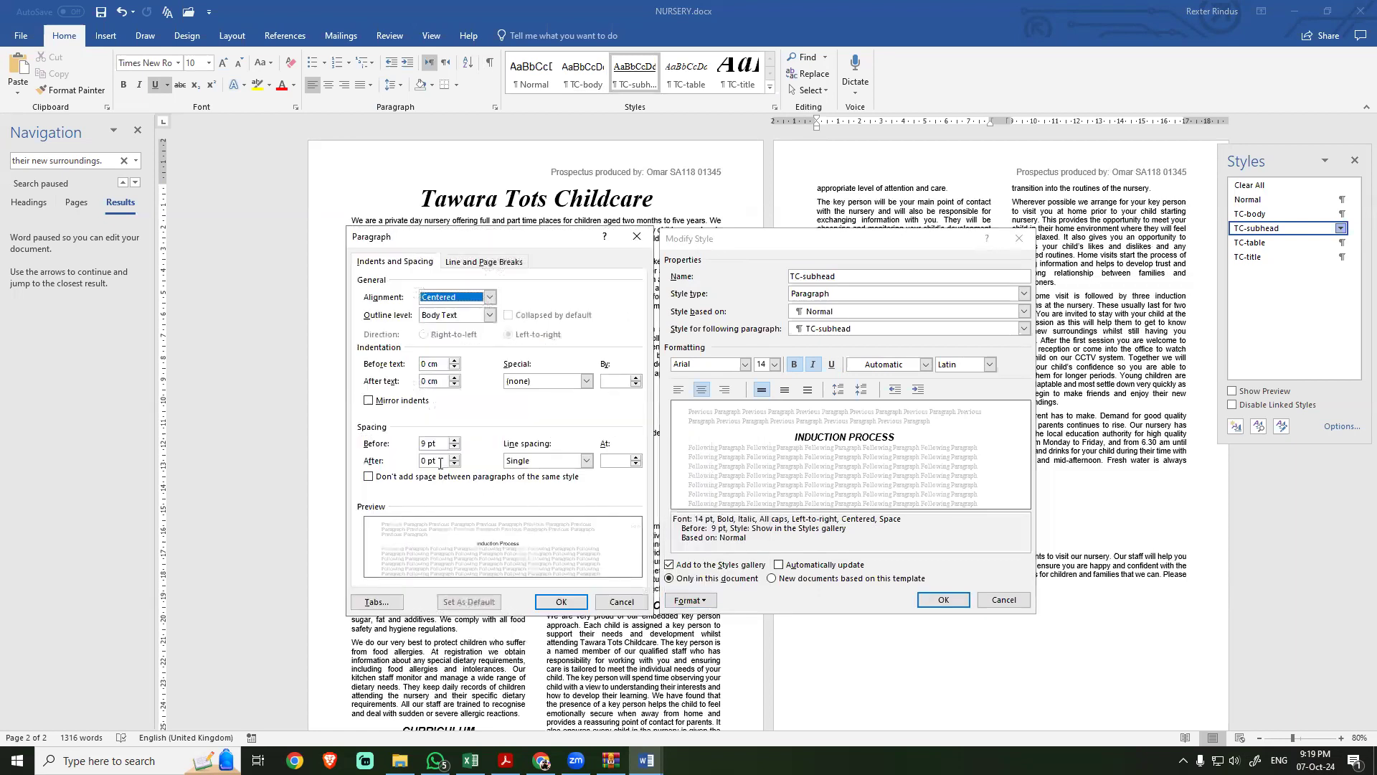
click(455, 448)
click(455, 448)
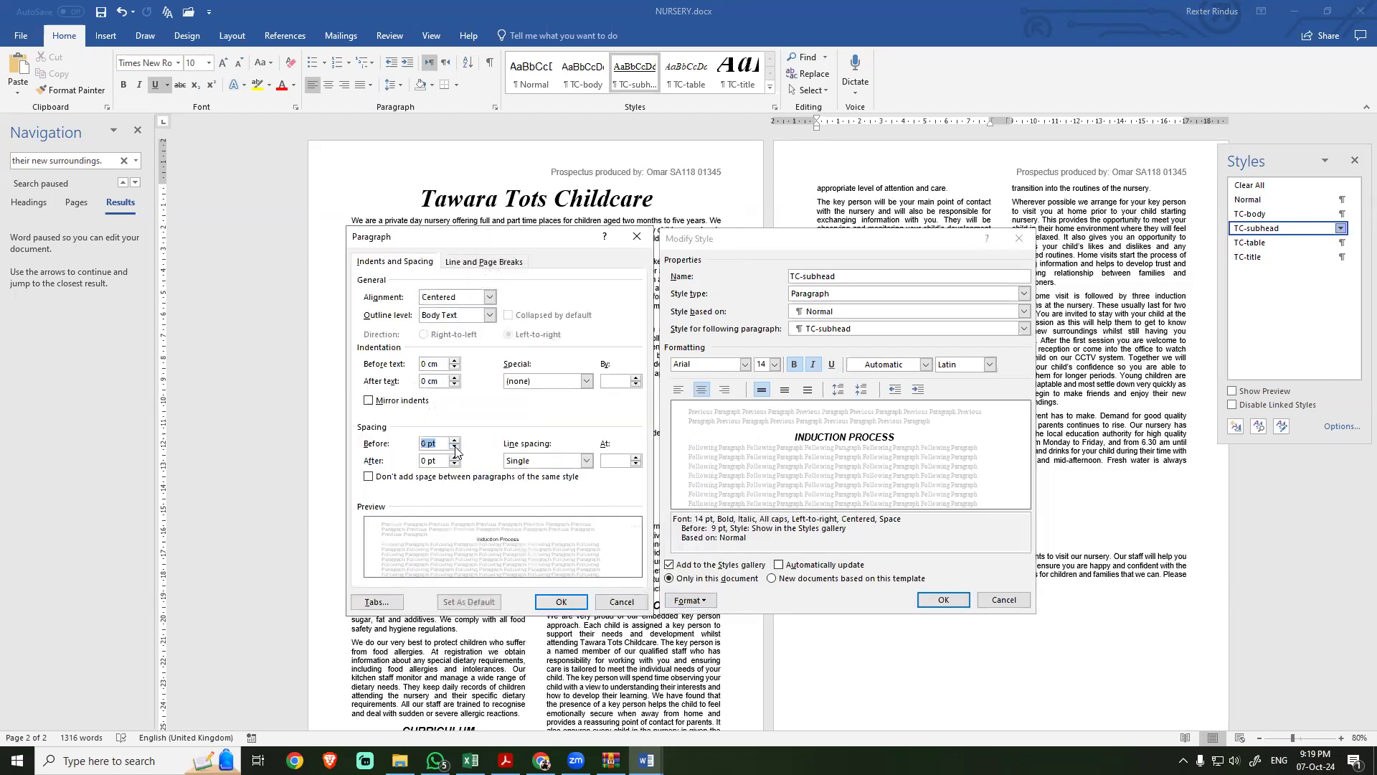
click(454, 457)
text(7)
key(alt+Tab)
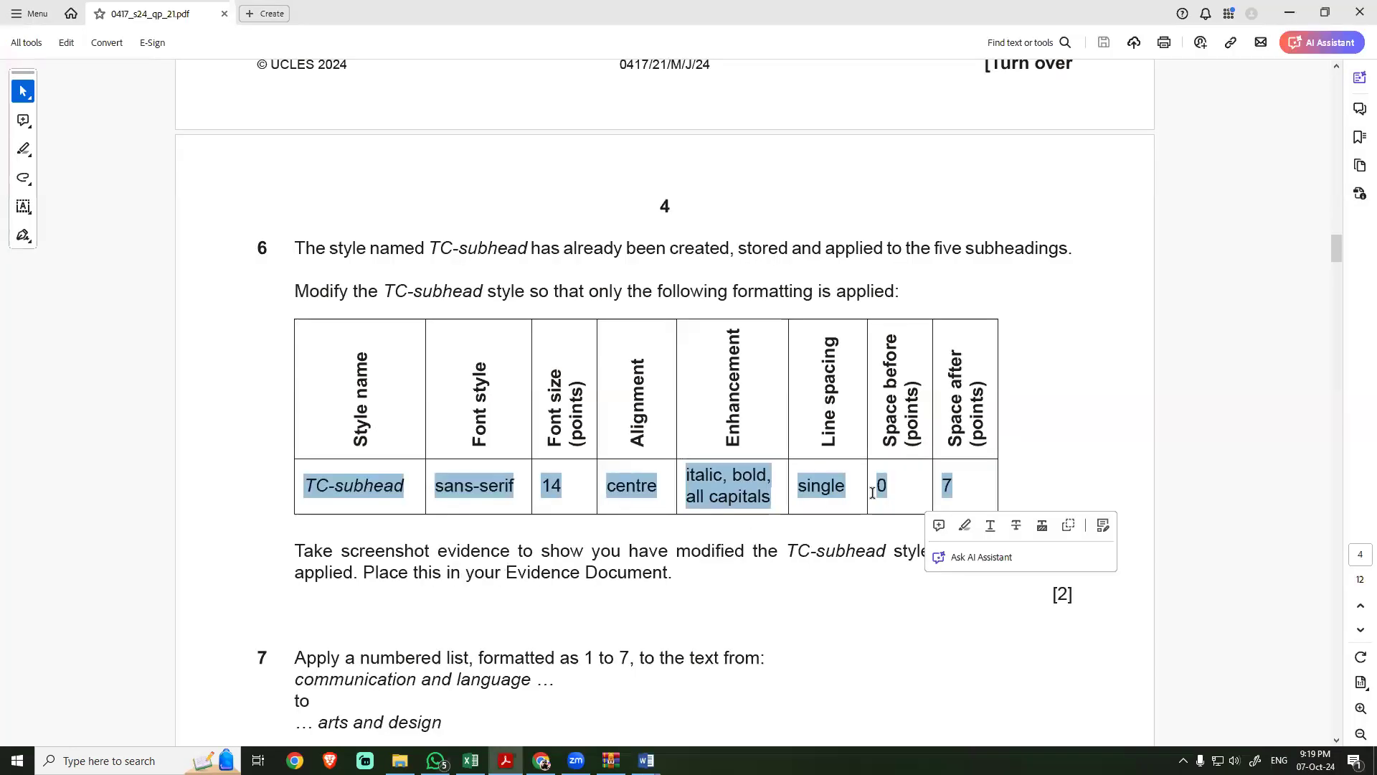
key(alt+Tab)
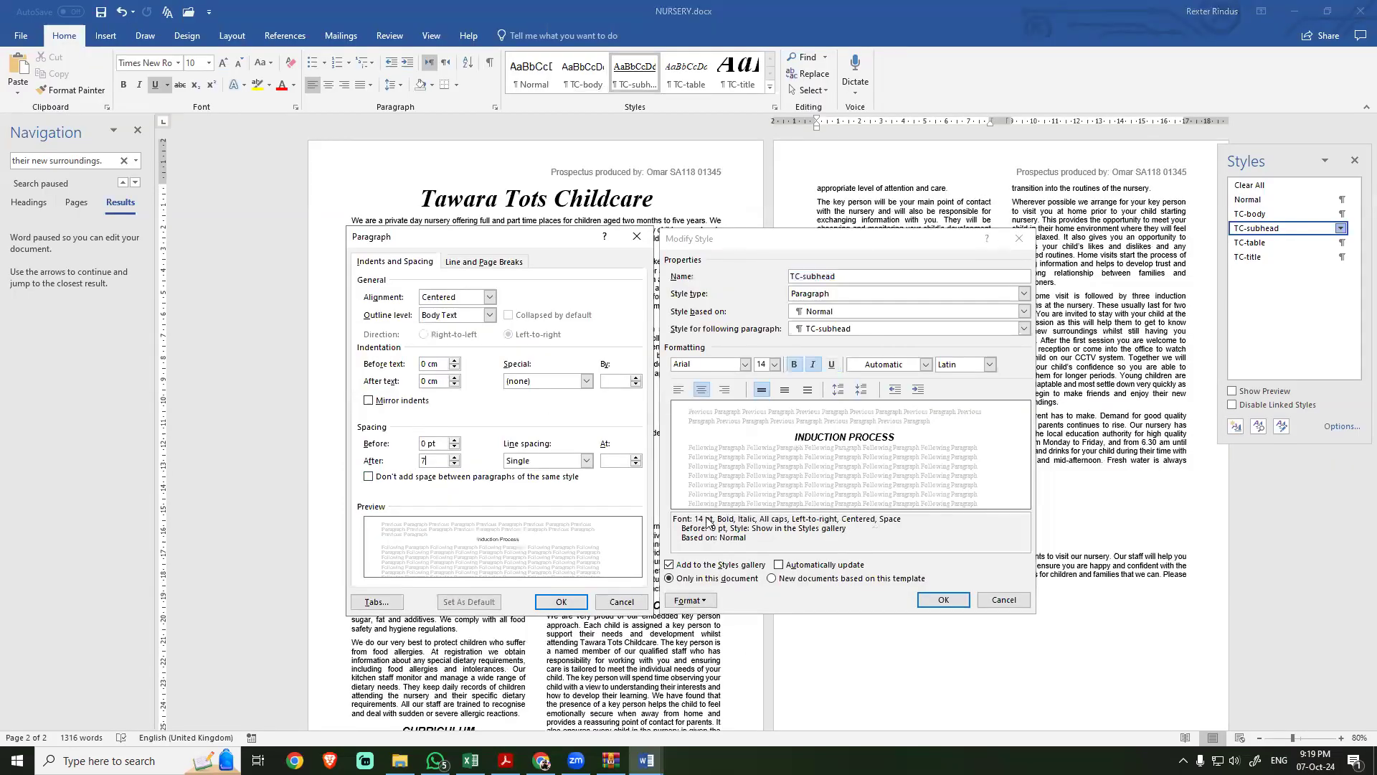
key(alt+Tab)
key(alt+Tab)
click(563, 604)
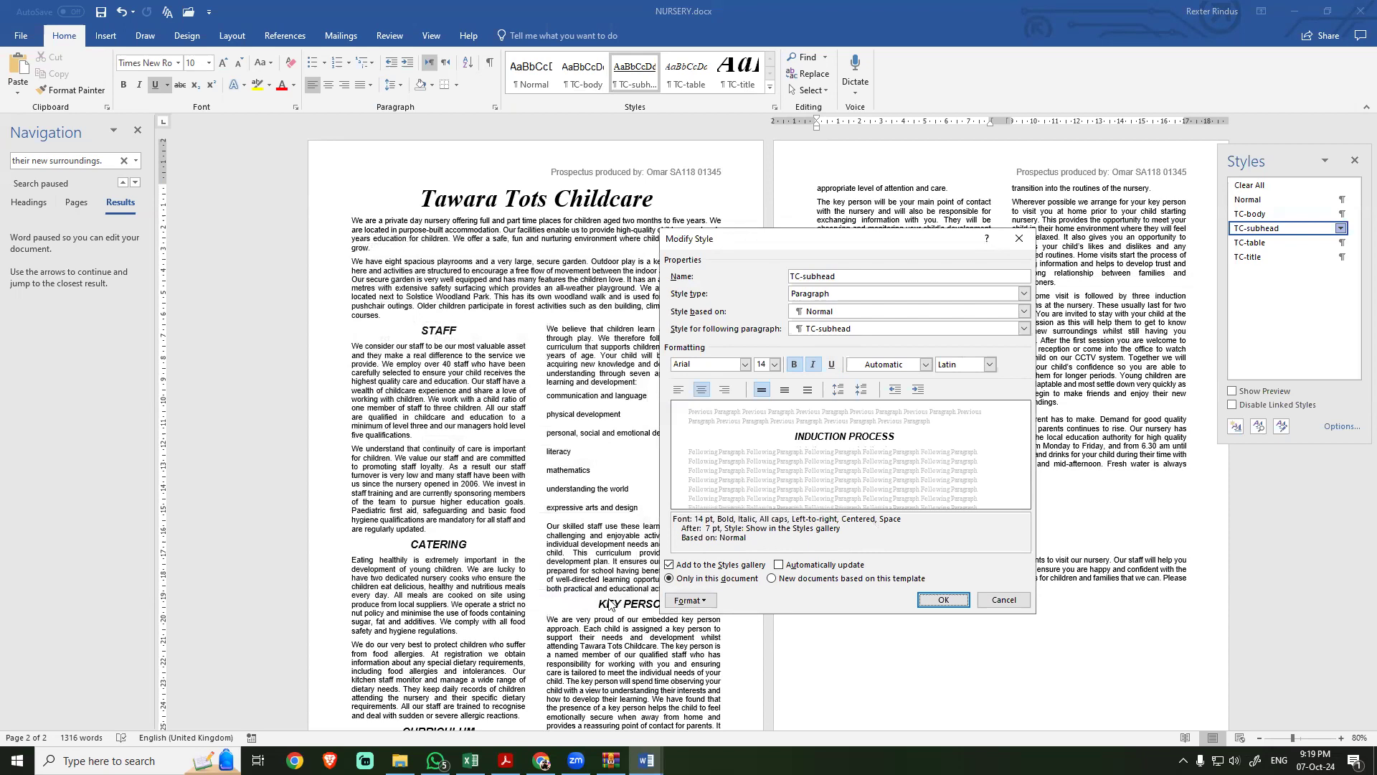
Step: Read the task 6 evidence instruction, capture a screenshot of the TC-subhead style and paragraph settings together, and save the modified style
key(alt+Tab)
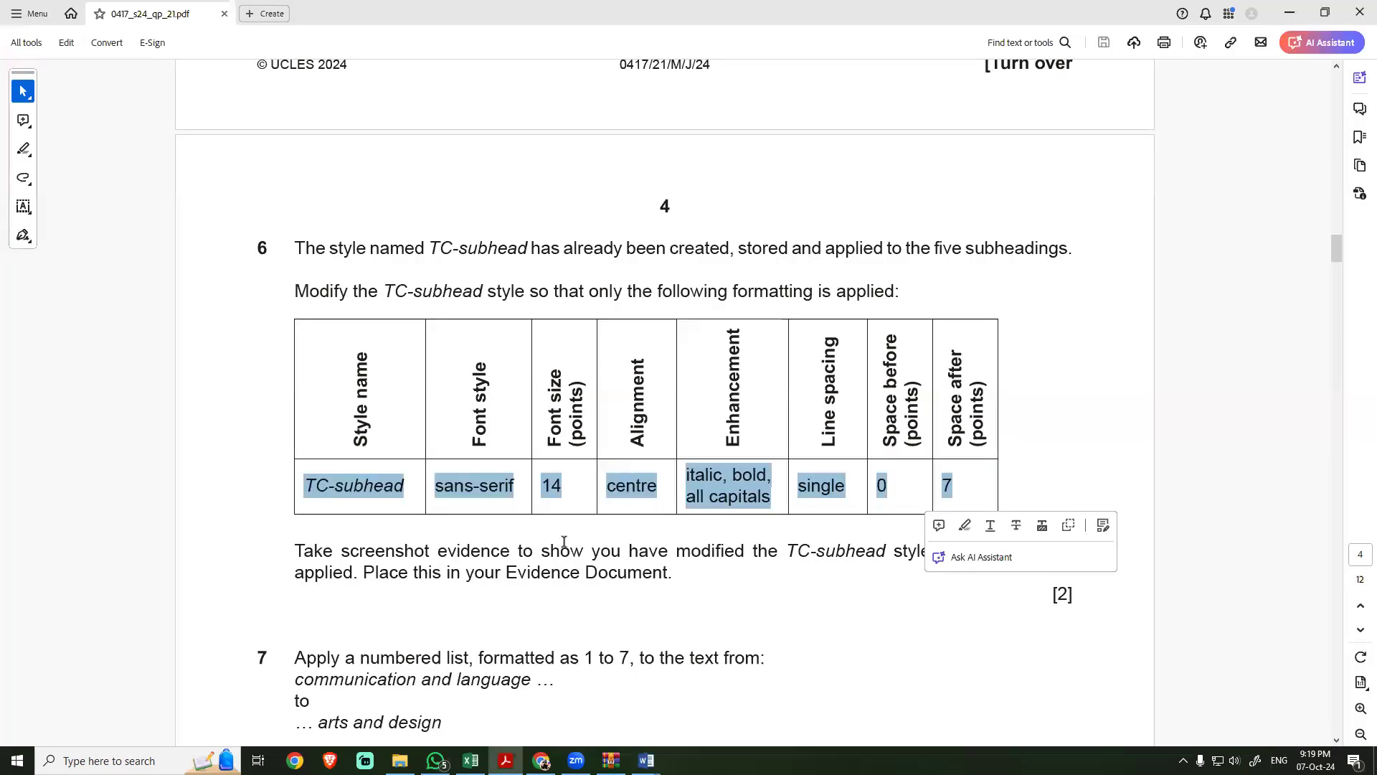
click(540, 567)
drag(619, 551, 807, 550)
key(alt+Tab)
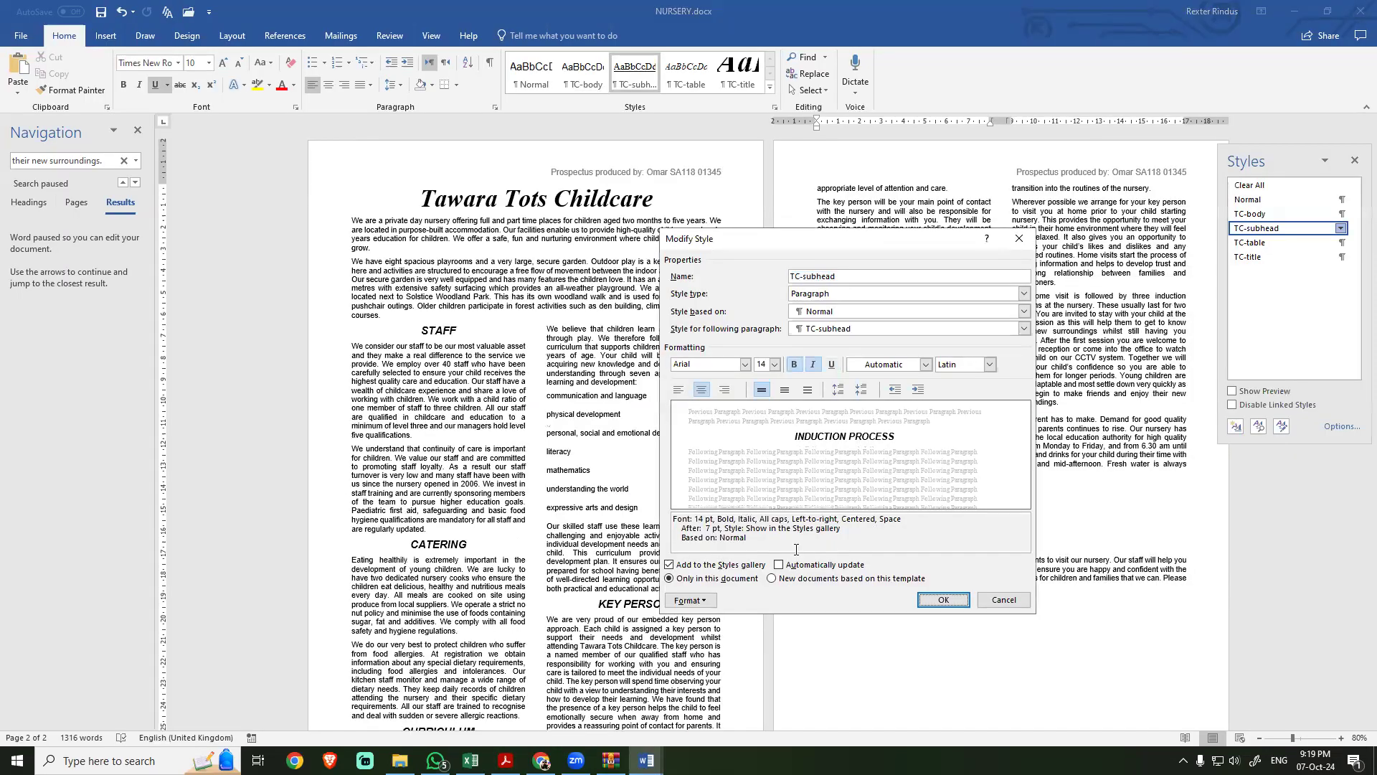
click(702, 603)
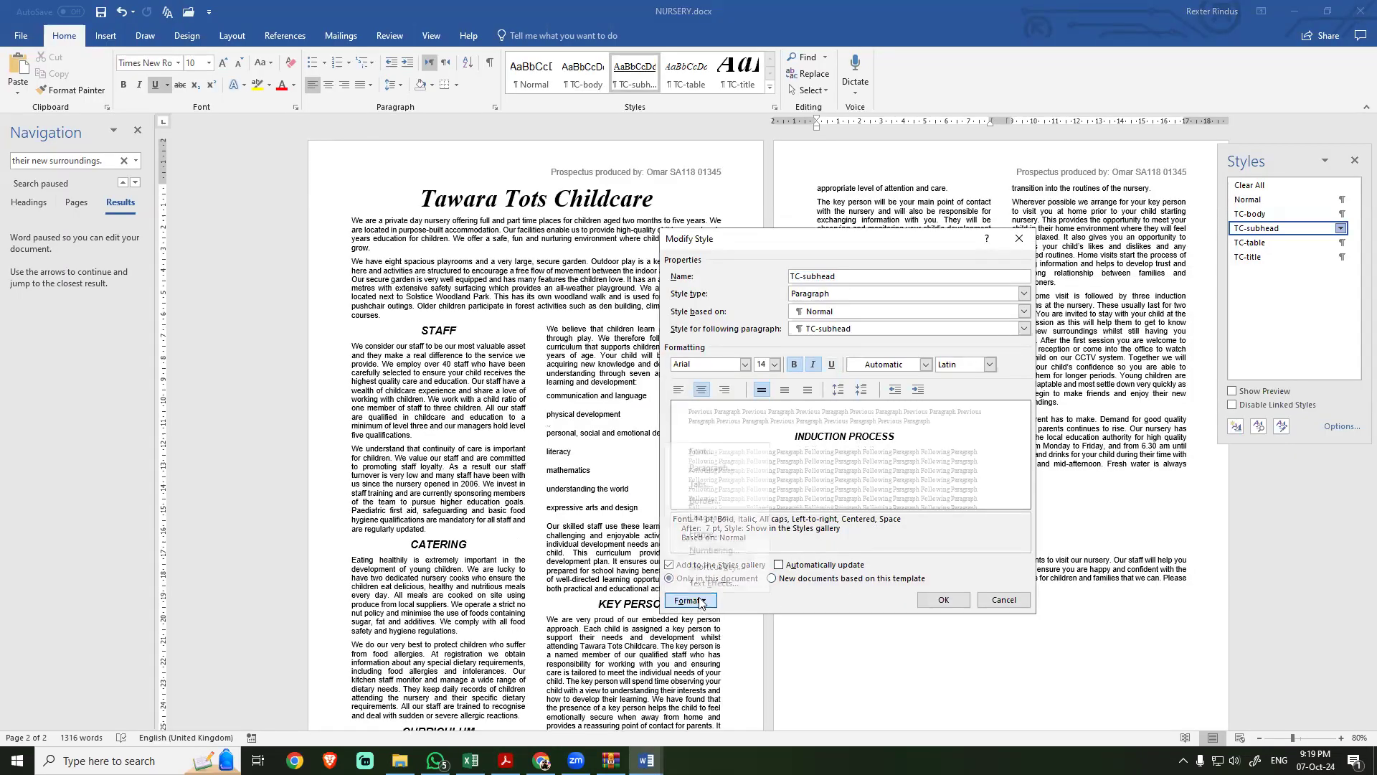
click(707, 468)
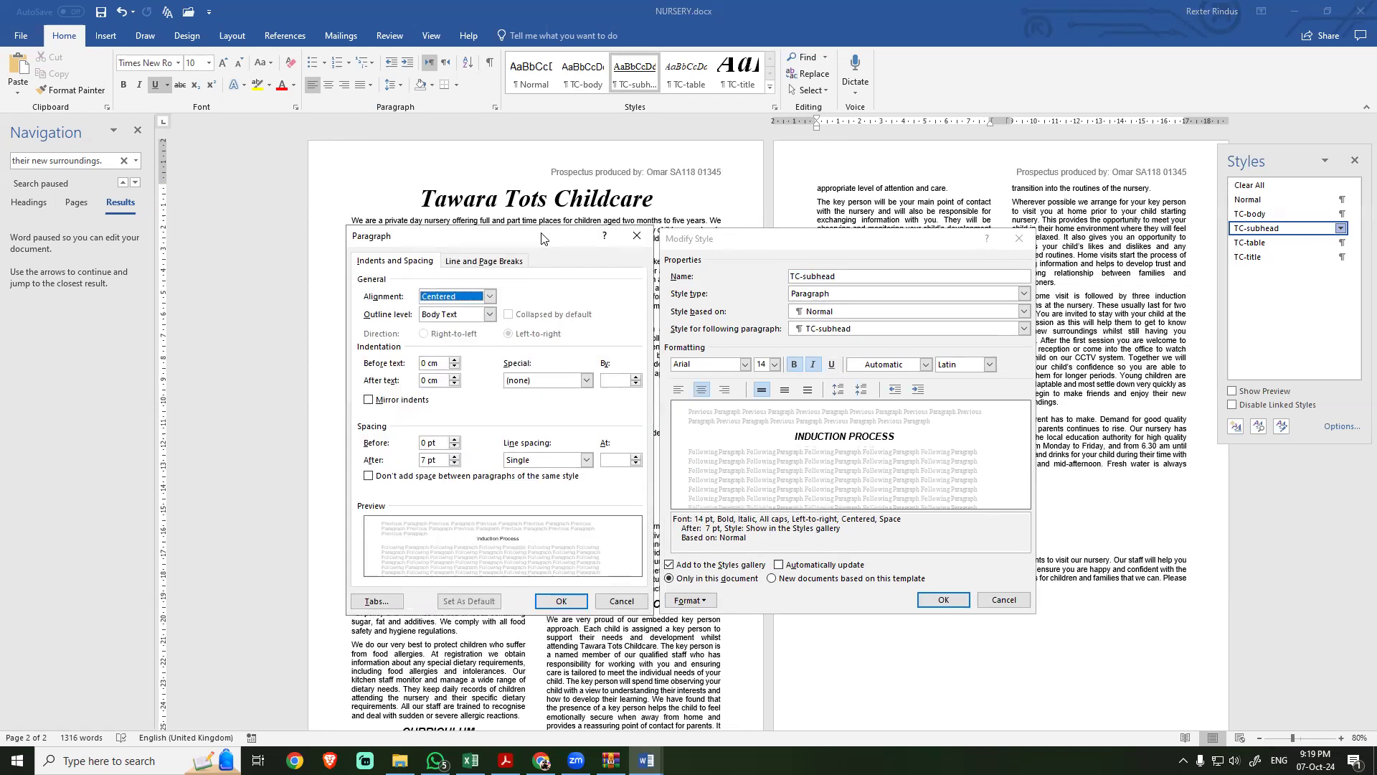
key(super+shift+s)
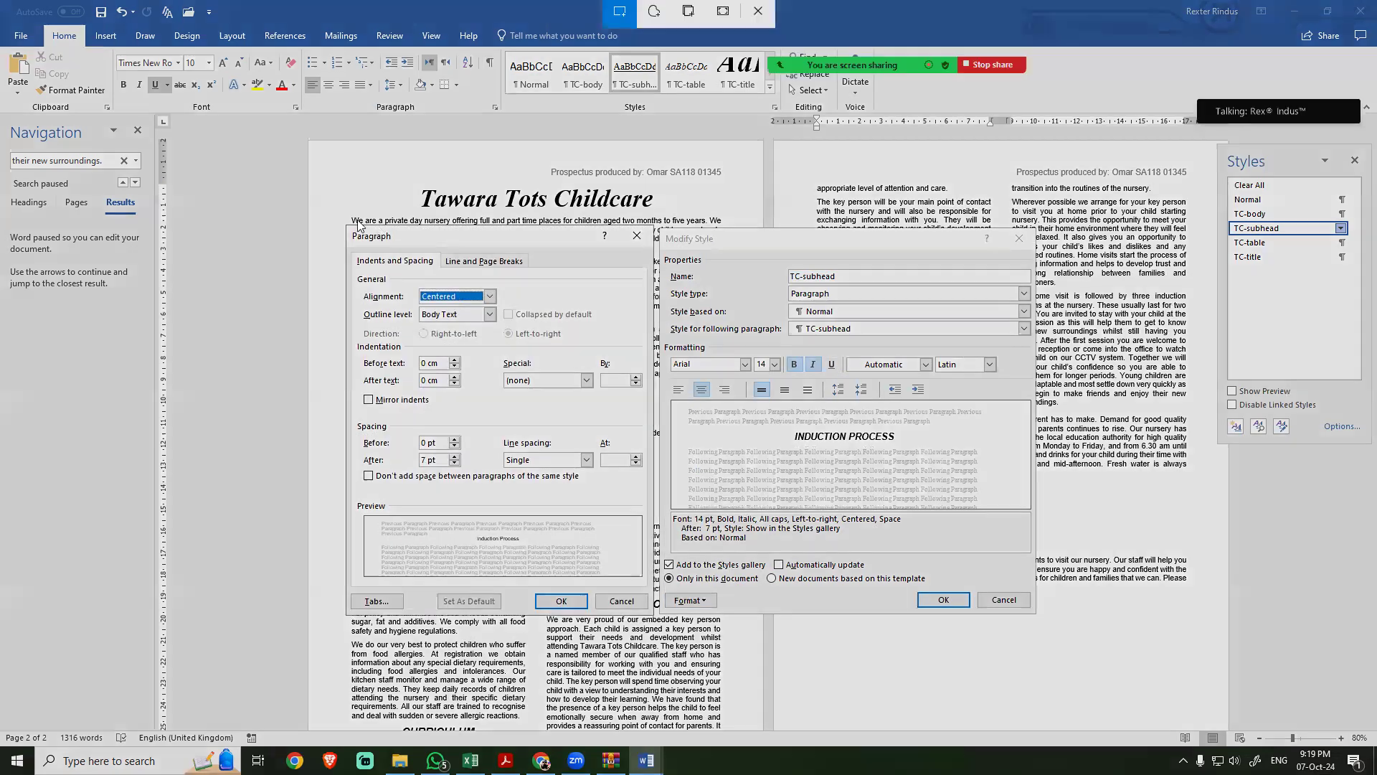
drag(338, 215, 1029, 596)
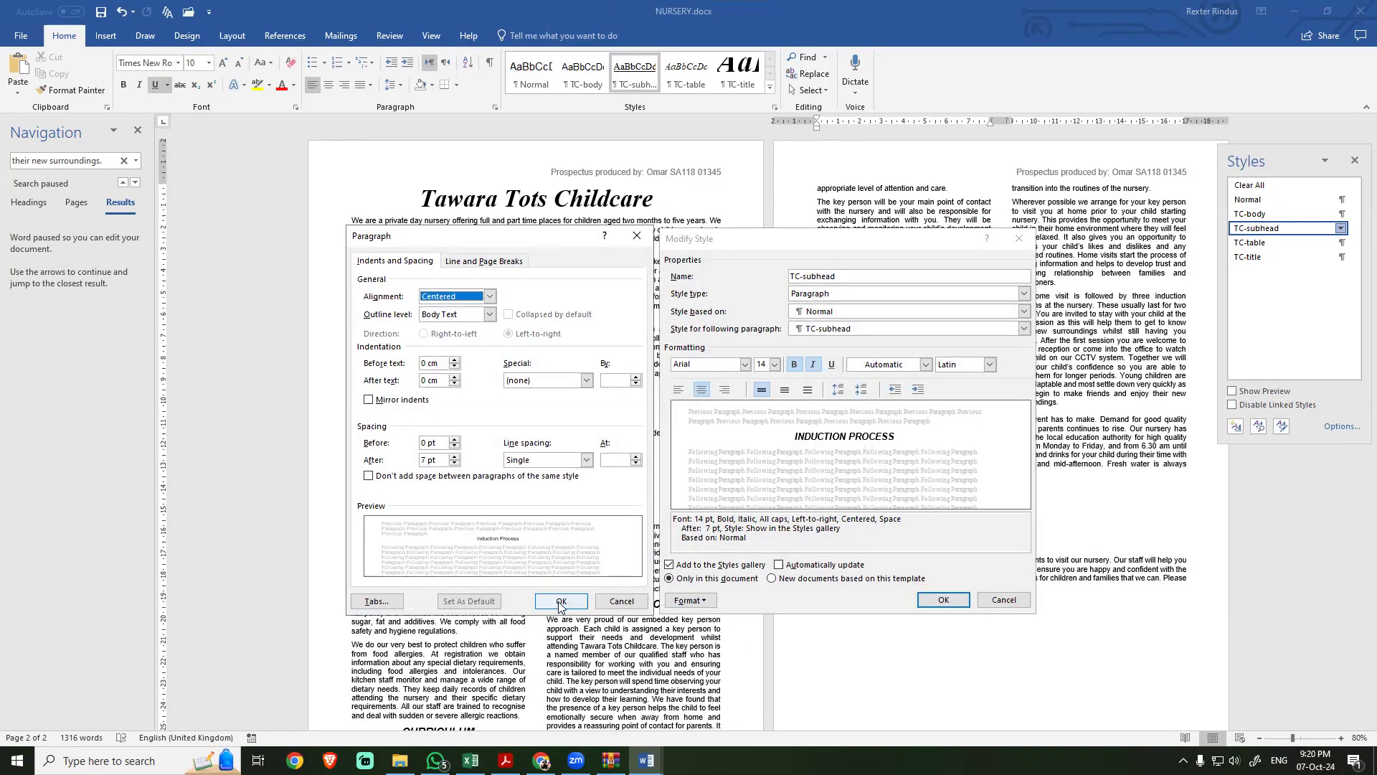
click(561, 602)
click(943, 599)
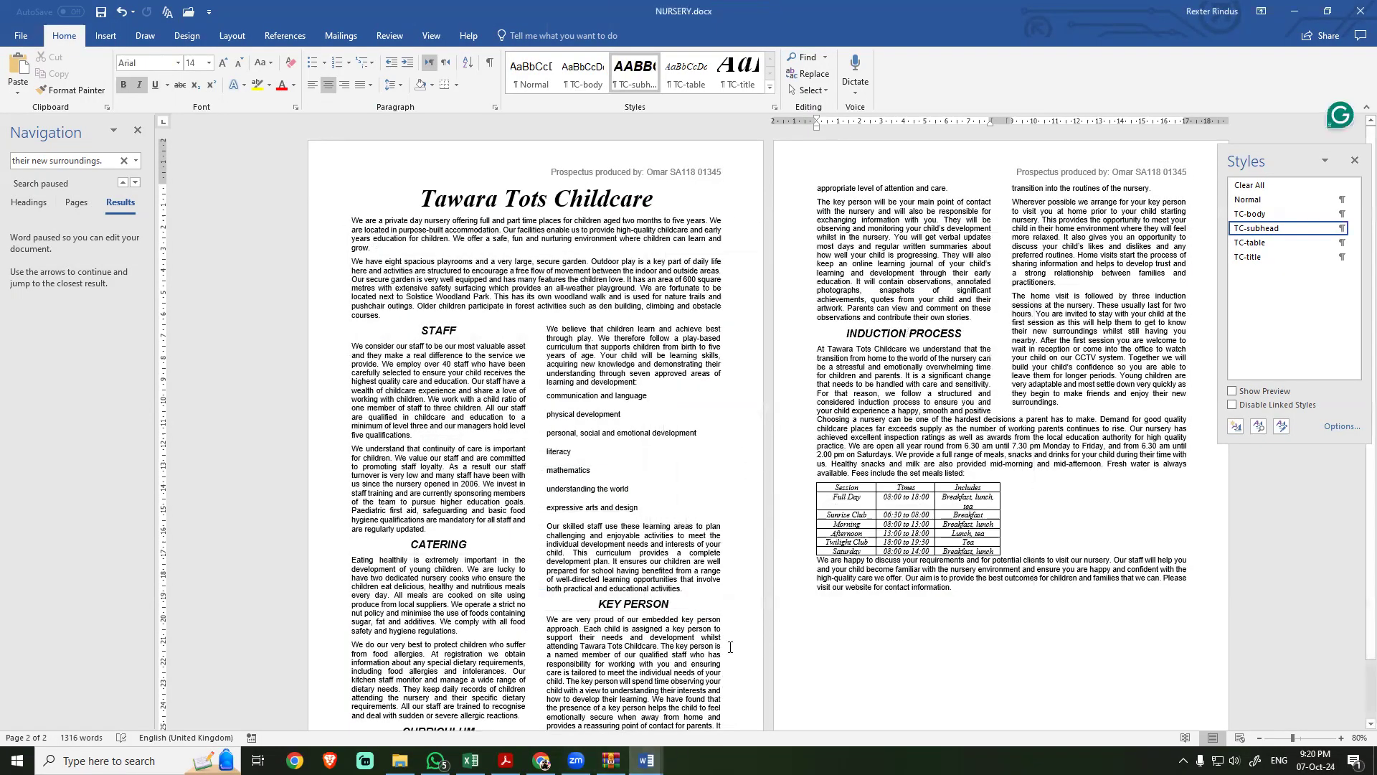
Step: Switch to EVIDENCE9999 and paste the captured style screenshot under the Step 6 evidence heading
click(646, 761)
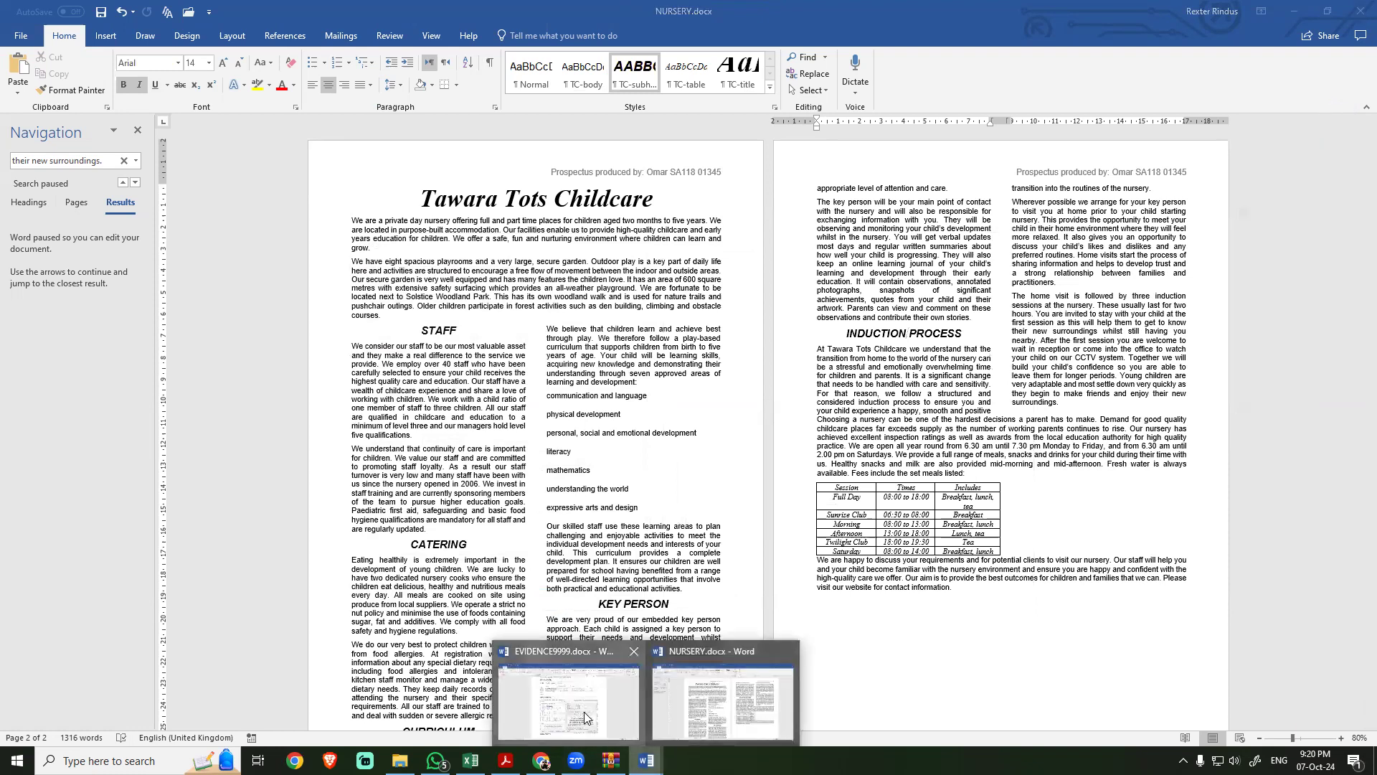
click(568, 699)
scroll(417, 531, down, 3)
click(416, 497)
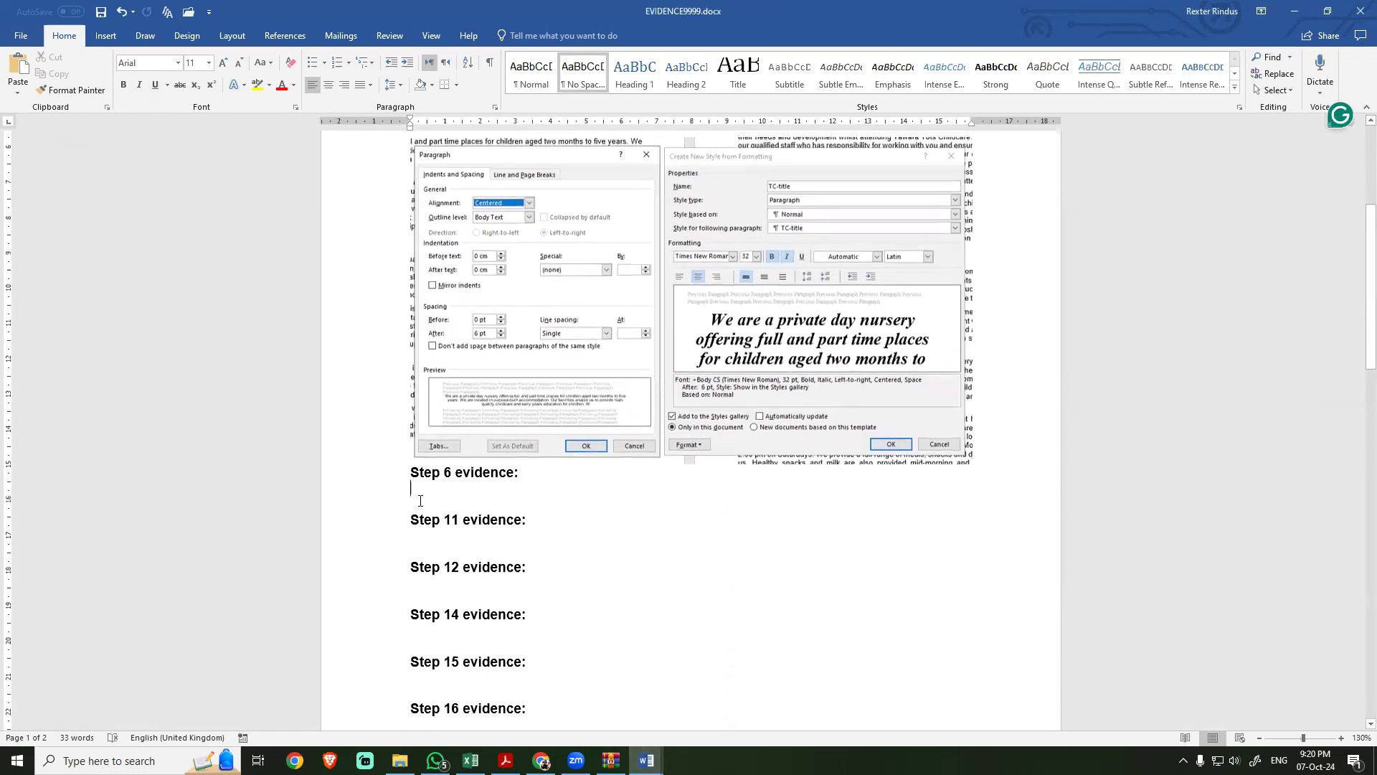
key(ctrl+v)
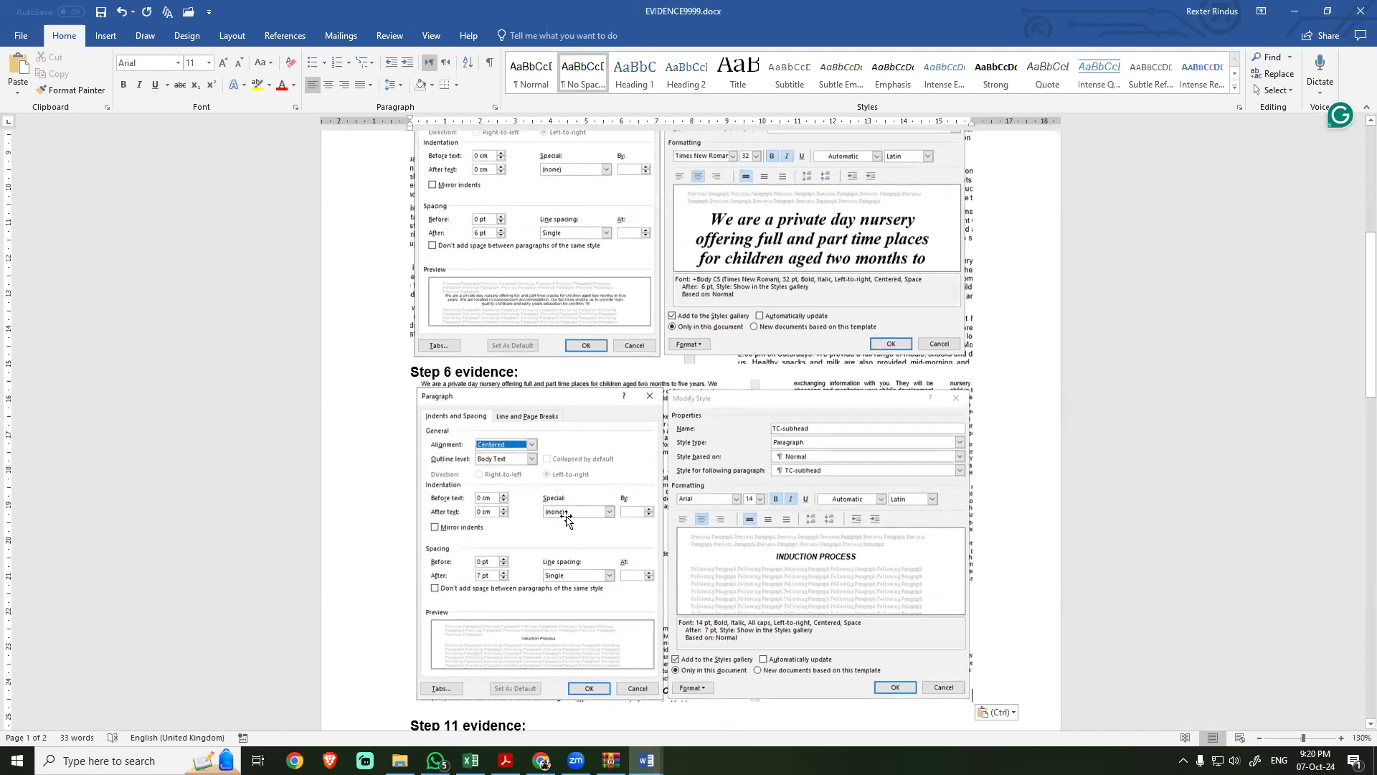
scroll(563, 602, down, 3)
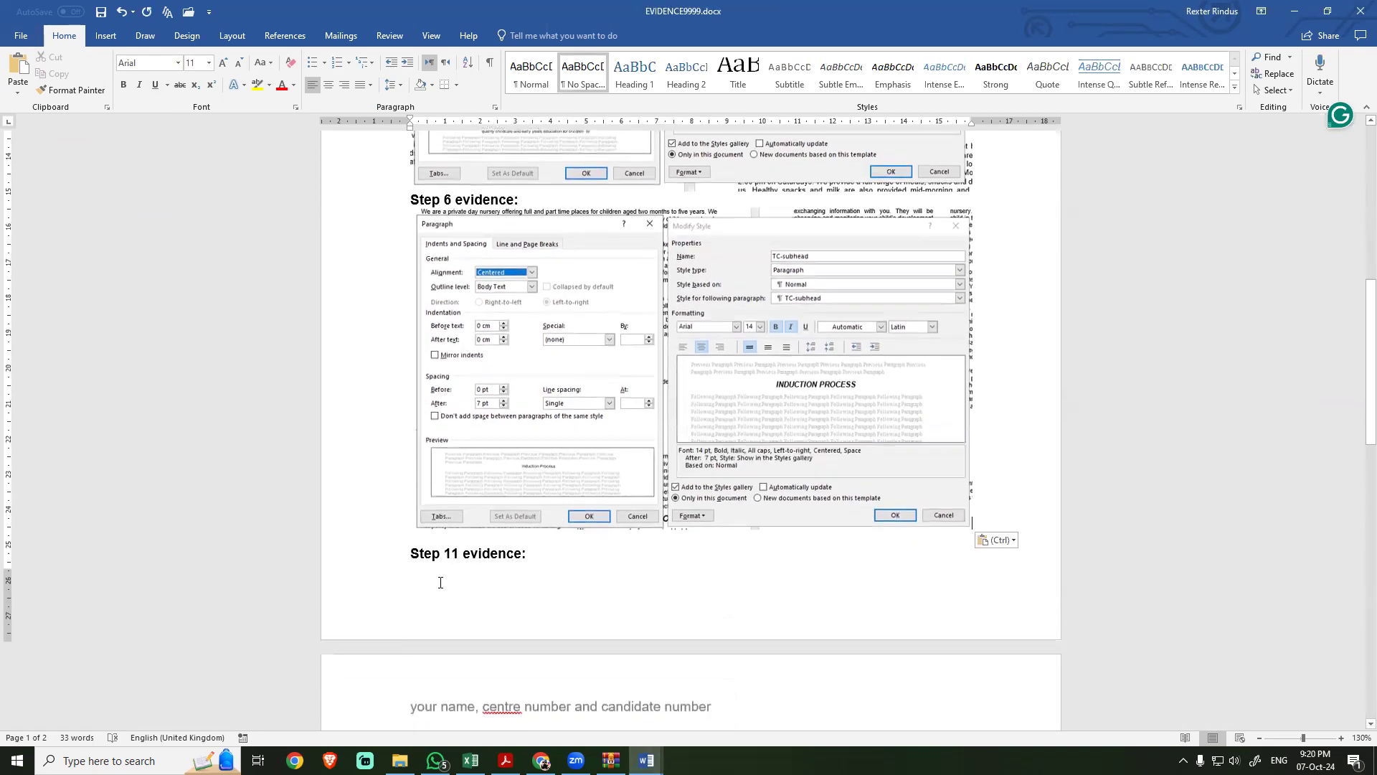
Step: Go back to the exam PDF and re-read the space before and space after required for TC-subhead in task 6
key(alt+Tab)
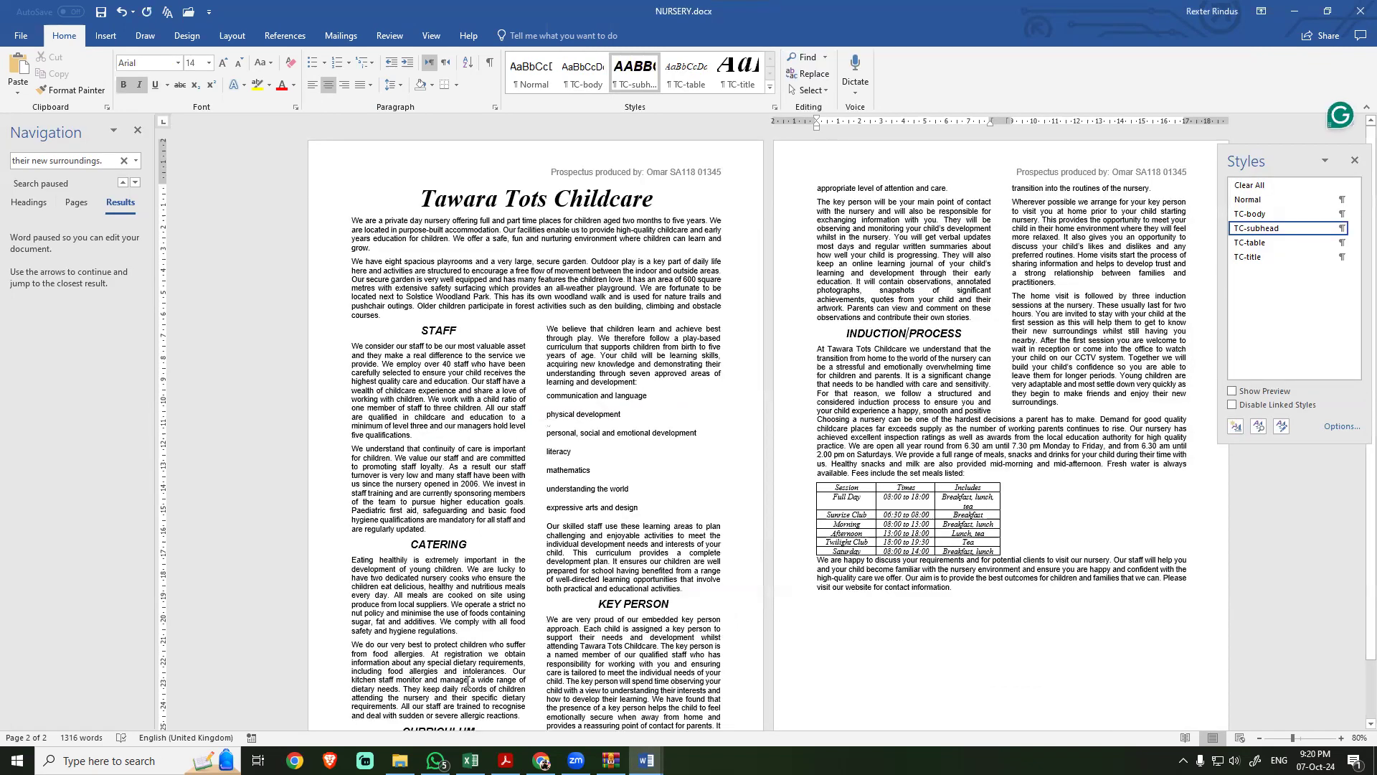
click(505, 760)
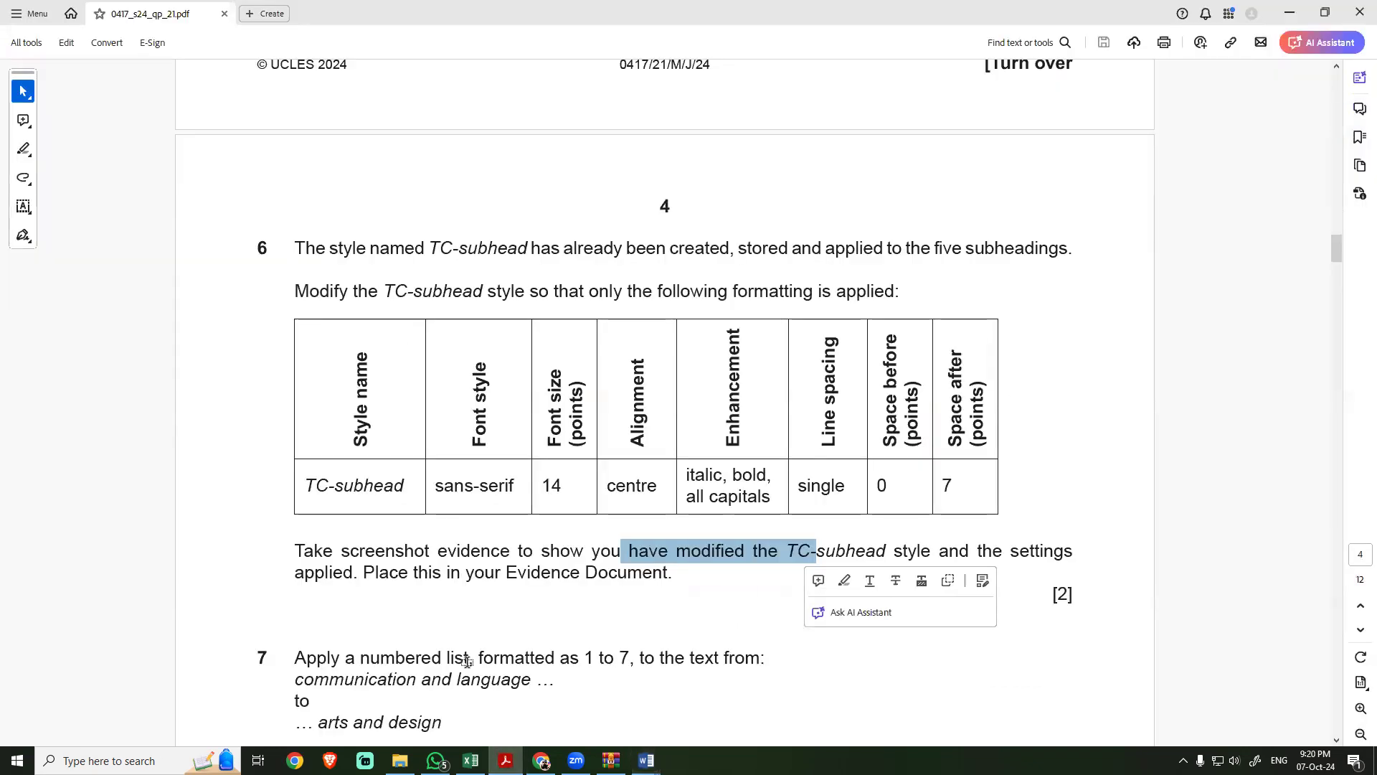
key(alt+Tab)
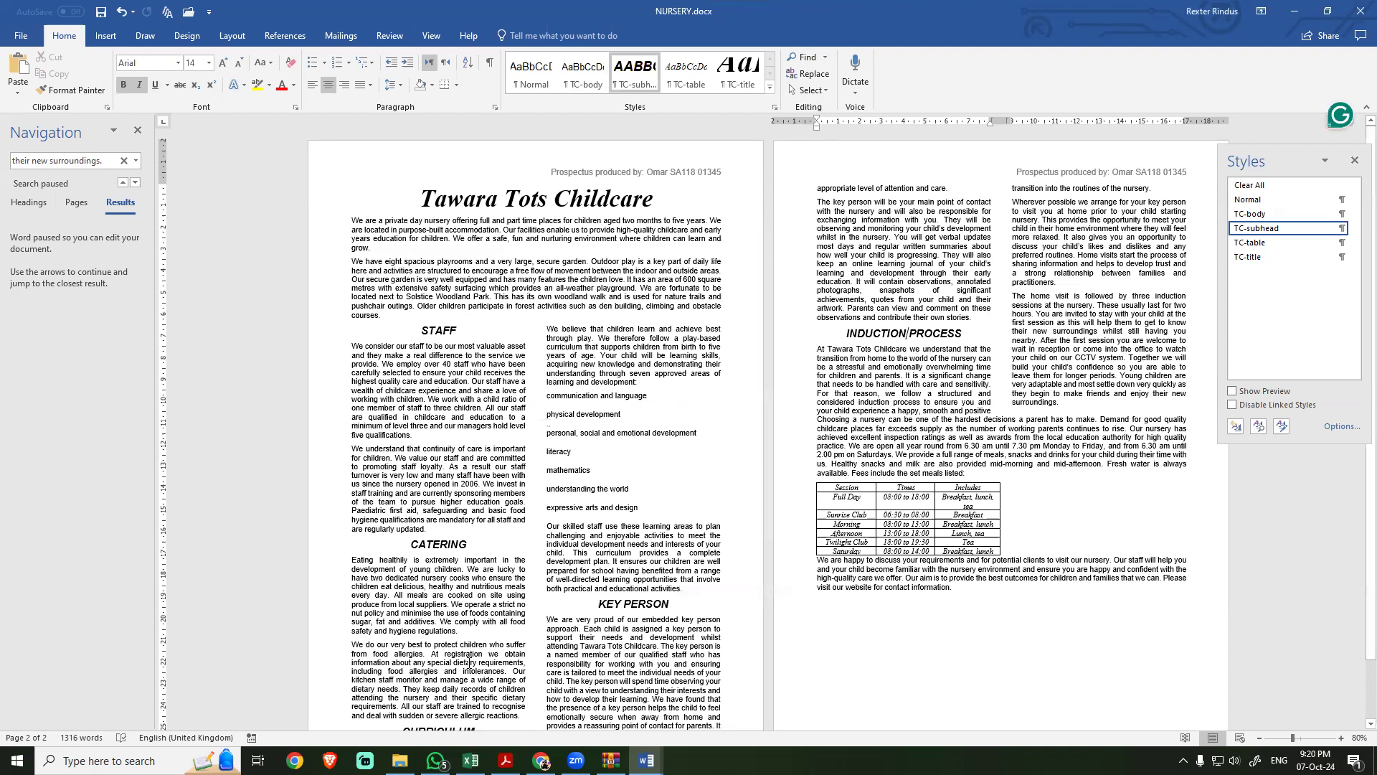
key(alt+Tab)
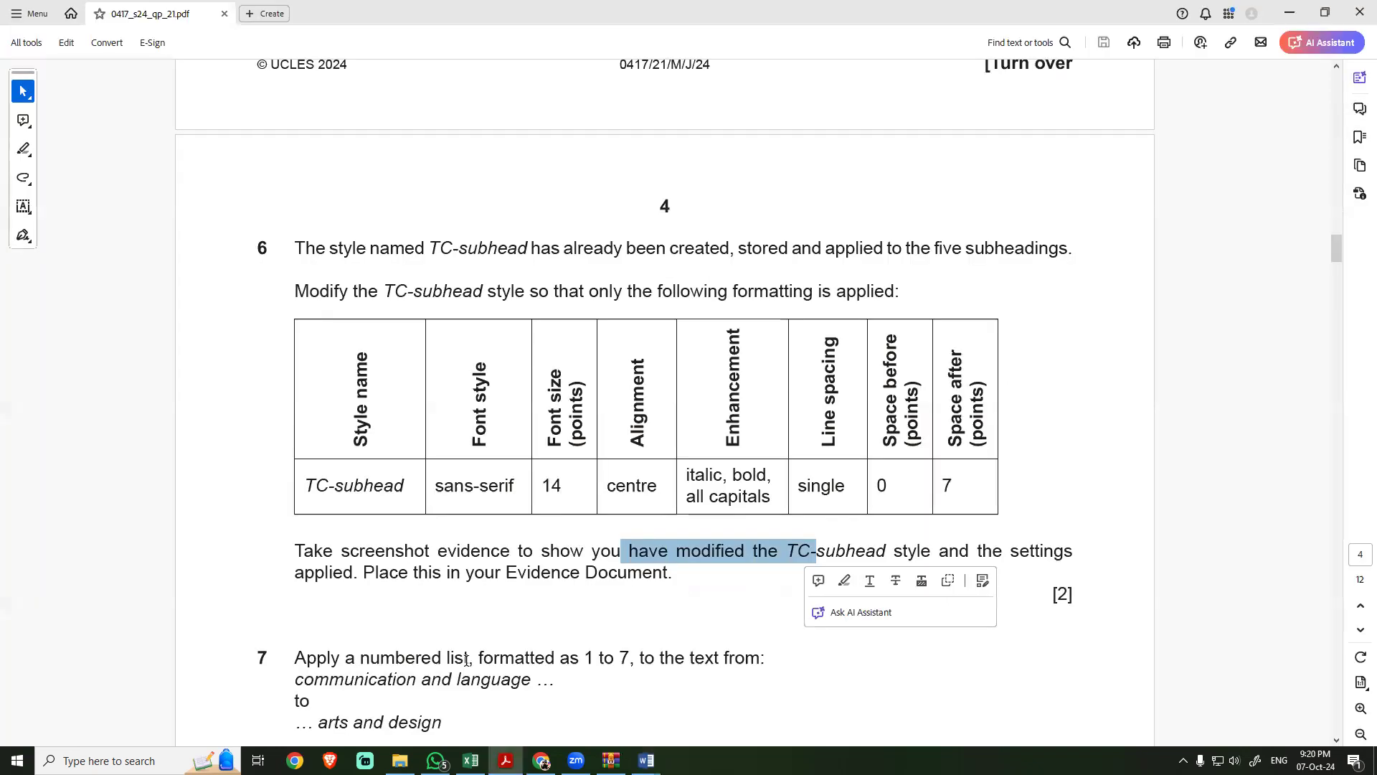
click(949, 481)
drag(948, 481, 869, 484)
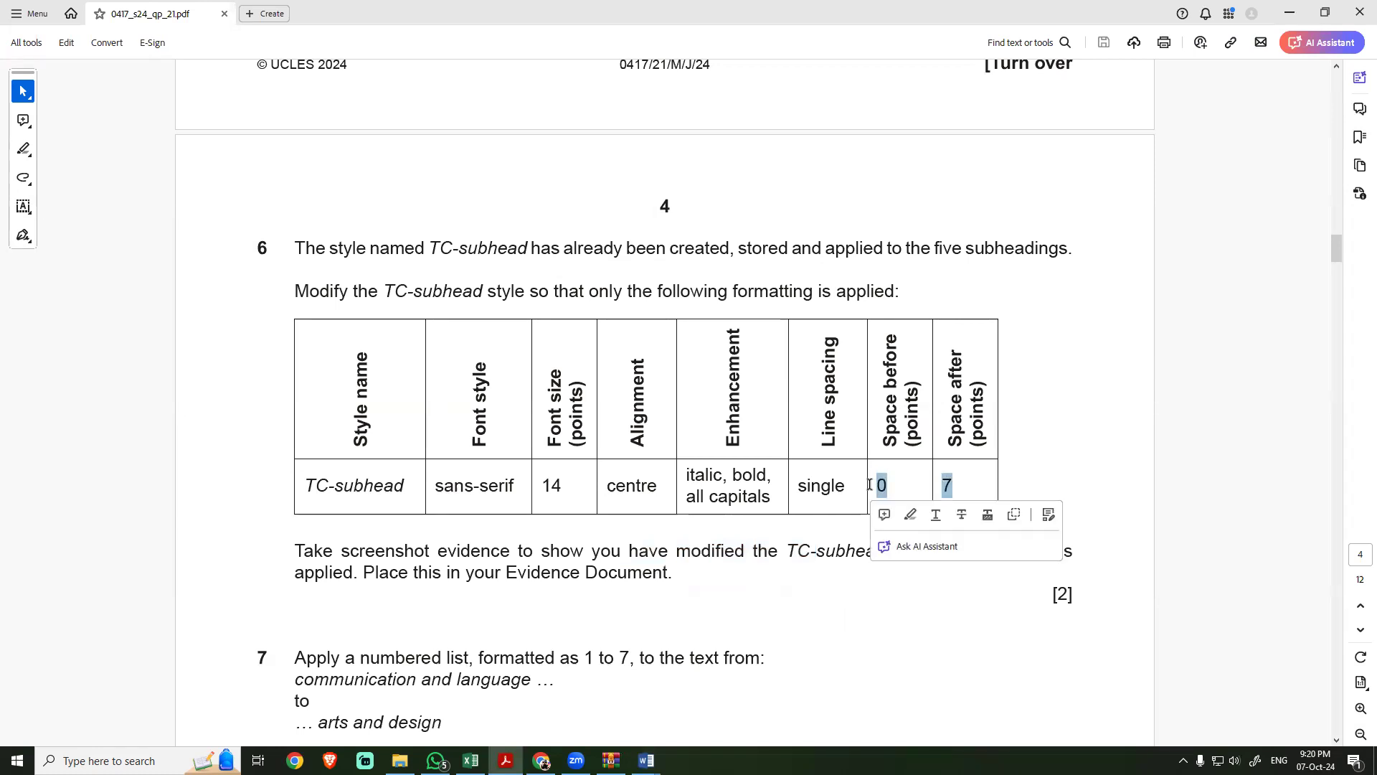
key(alt+Tab)
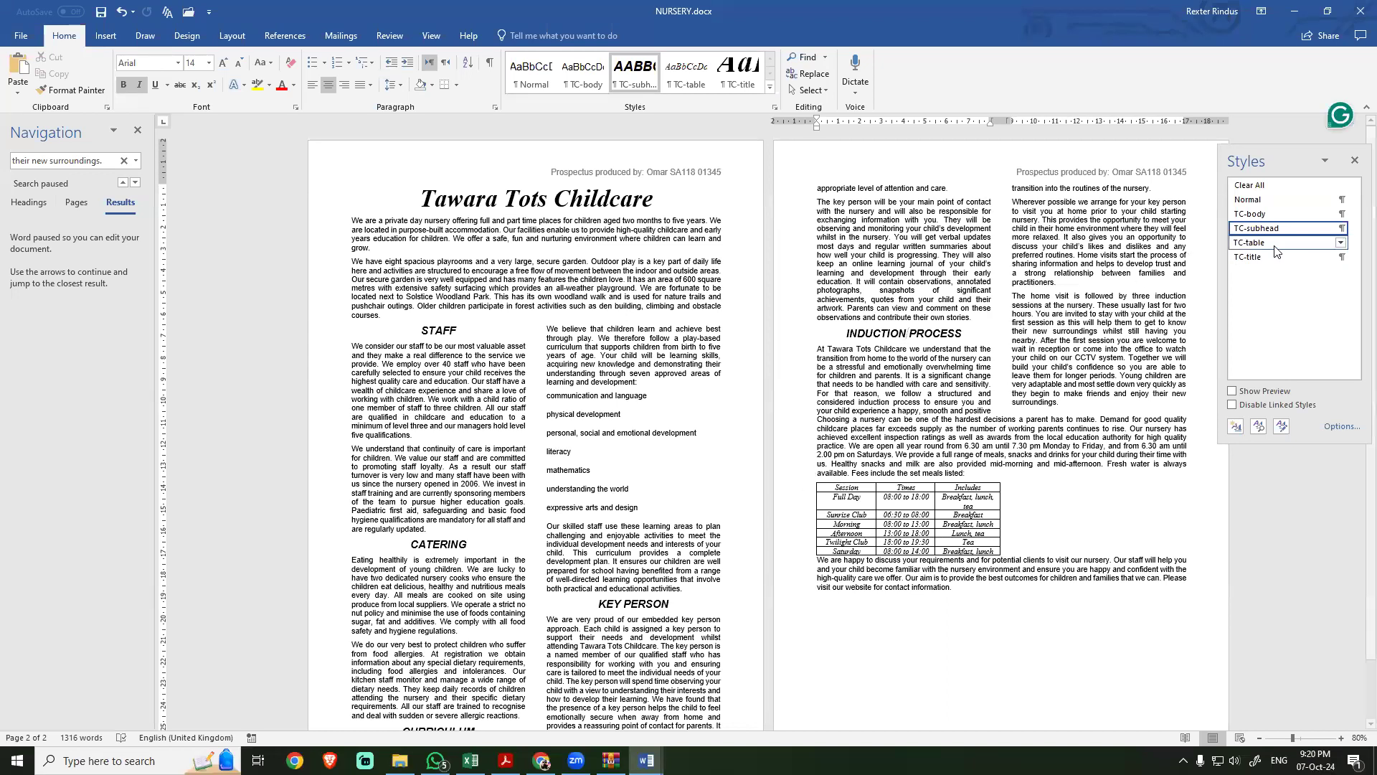
Step: Reopen the TC-subhead paragraph settings in NURSERY, compare the spacing with the task 6 table, and close the dialogs without changes
click(1340, 228)
click(1312, 262)
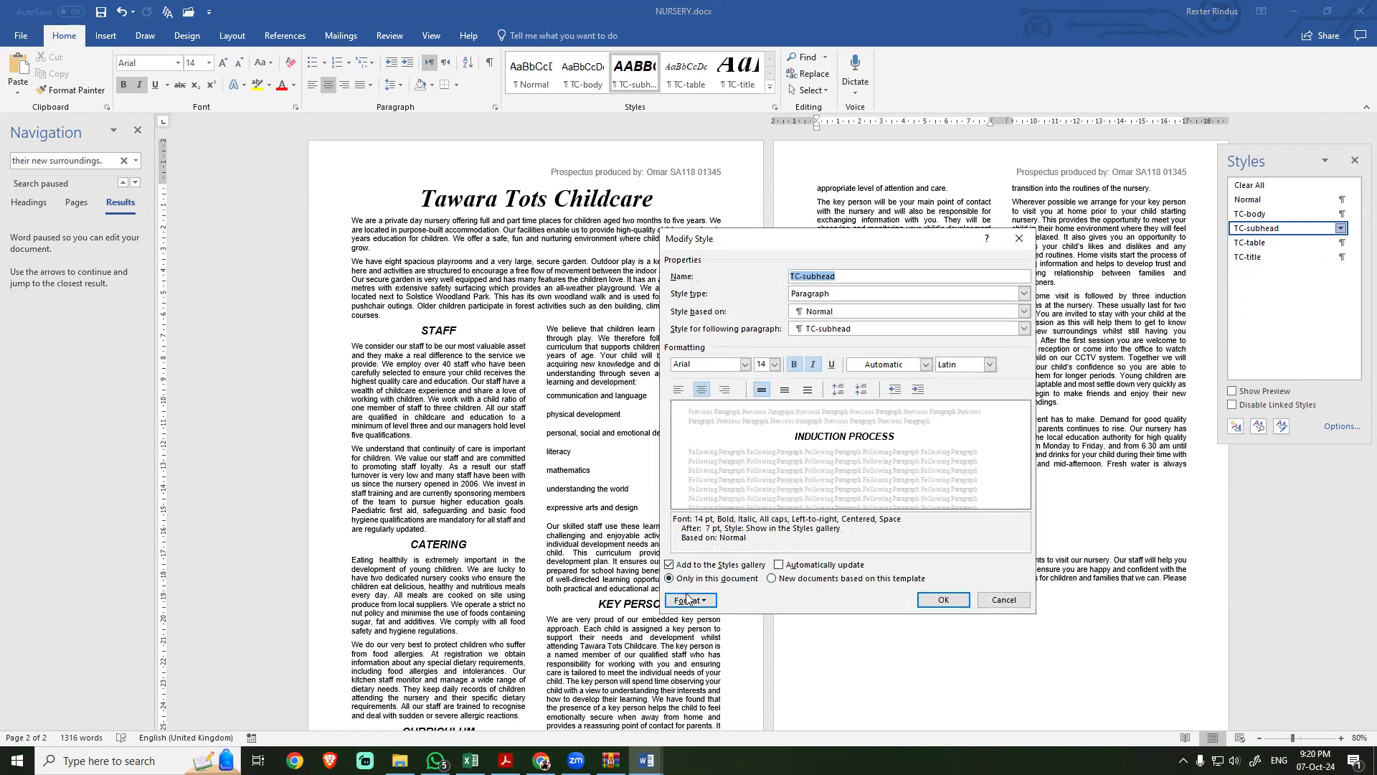
click(689, 600)
click(712, 468)
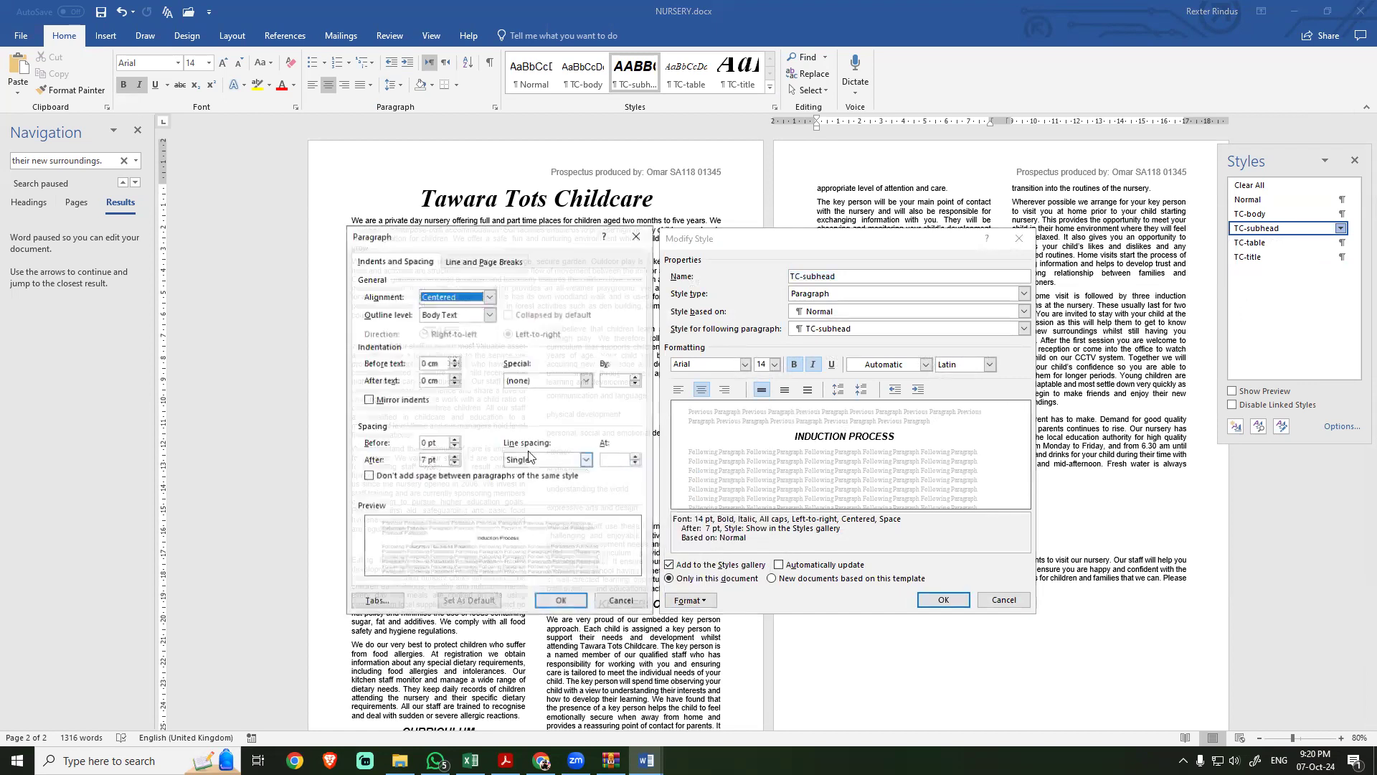
drag(440, 460, 409, 457)
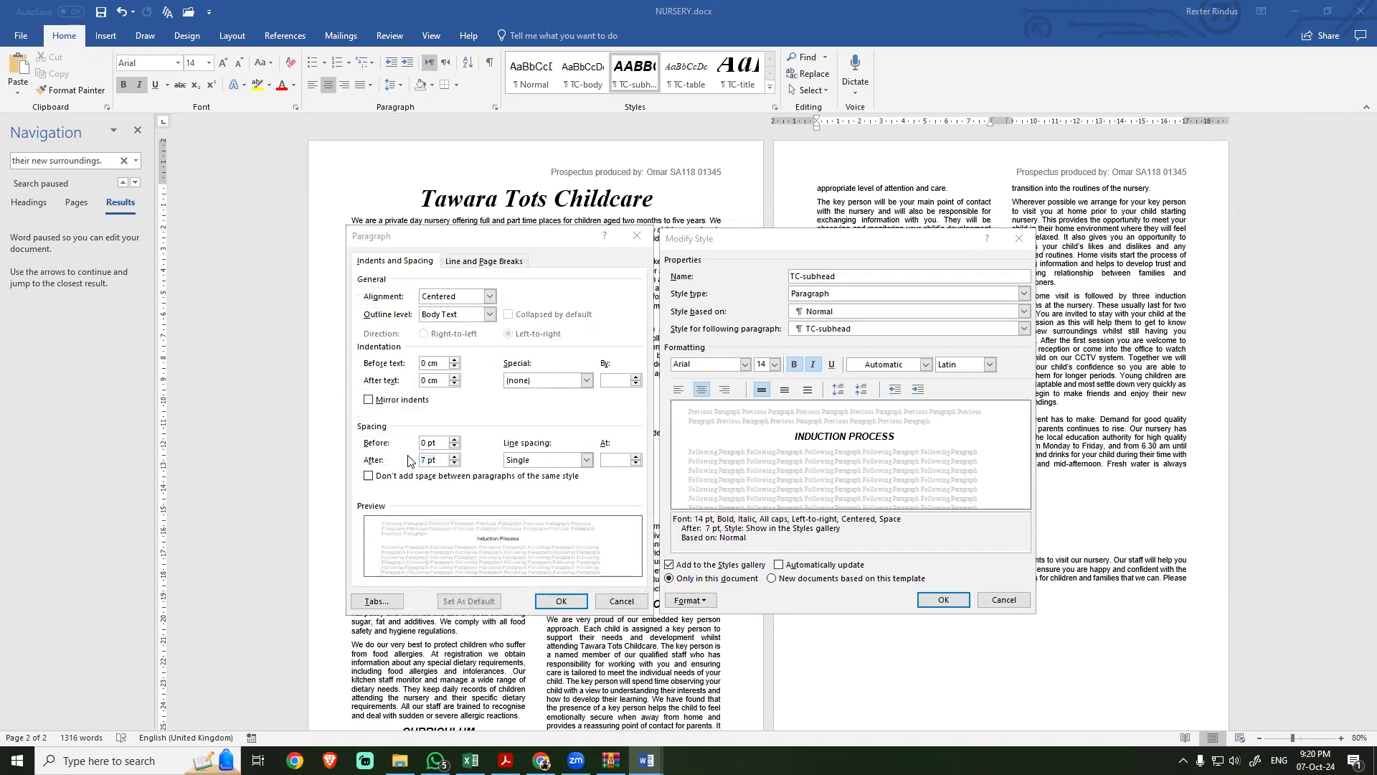
key(alt+Tab)
key(alt+Tab)
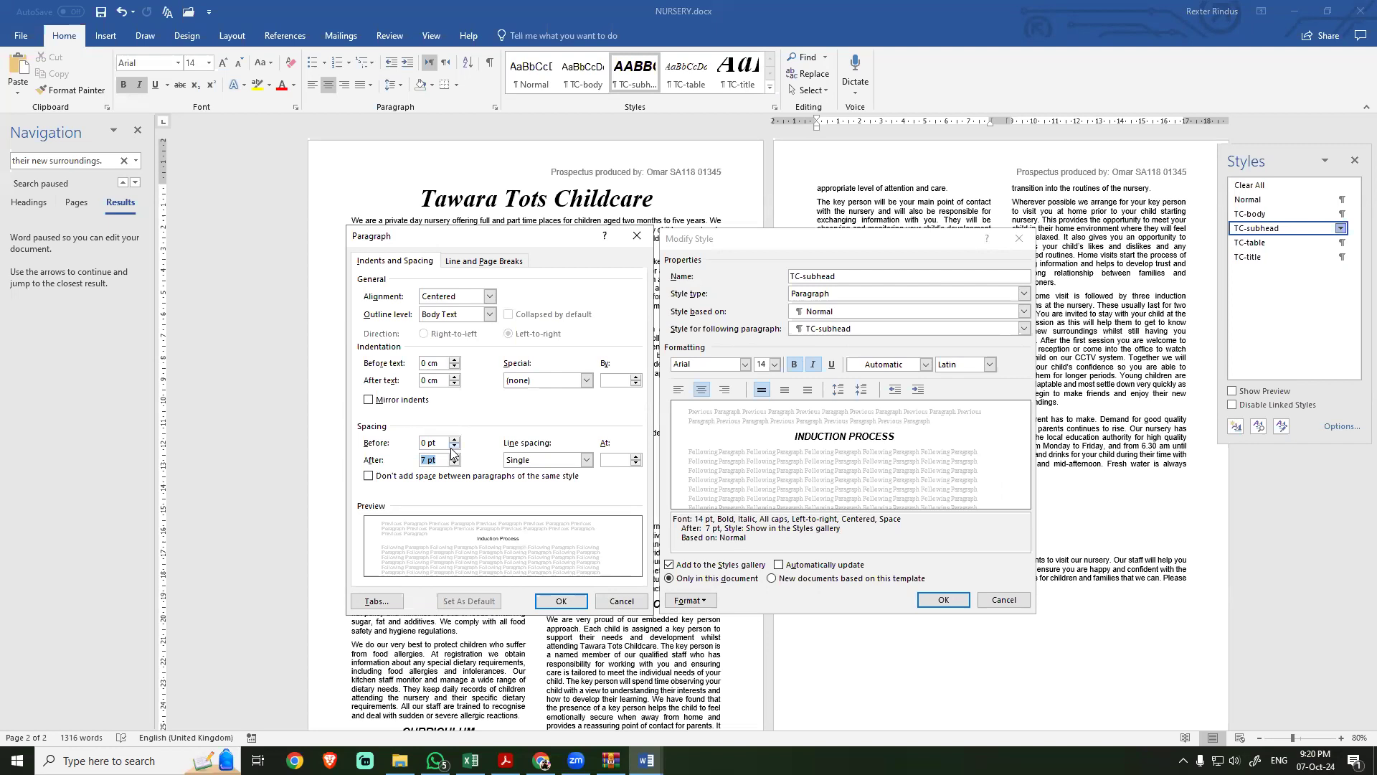
click(638, 236)
click(1021, 241)
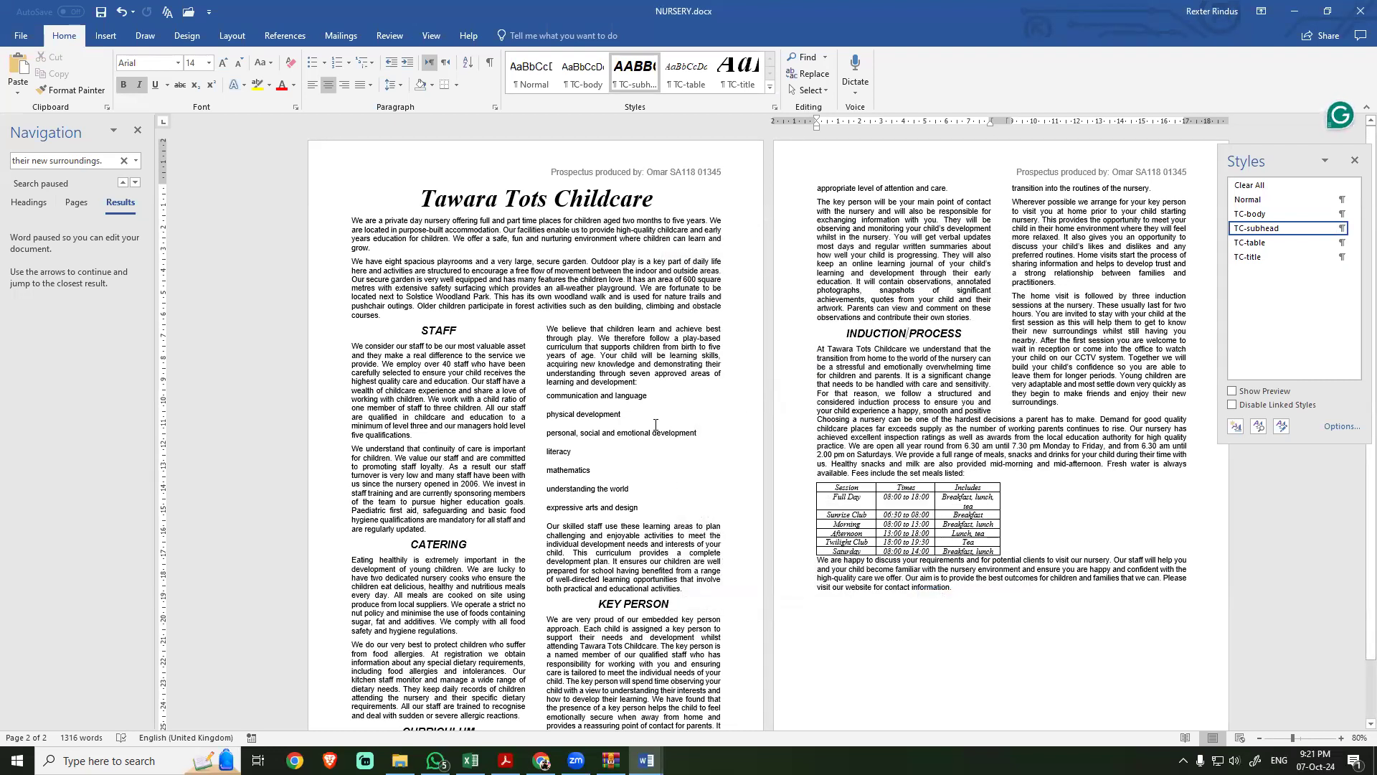
Step: Read task 7 in the exam PDF for the numbered list range, alignment and spacing requirements
key(alt+Tab)
scroll(580, 537, down, 3)
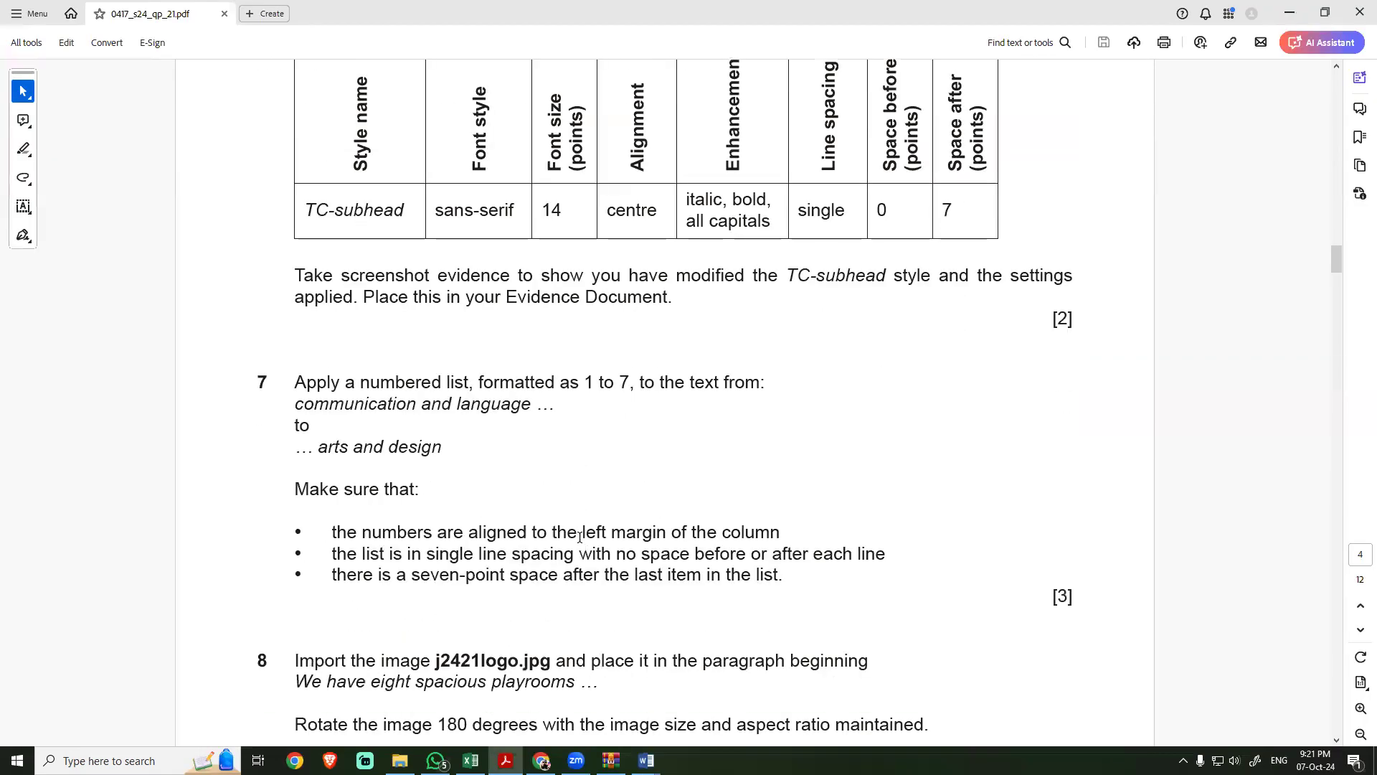
drag(364, 313, 413, 330)
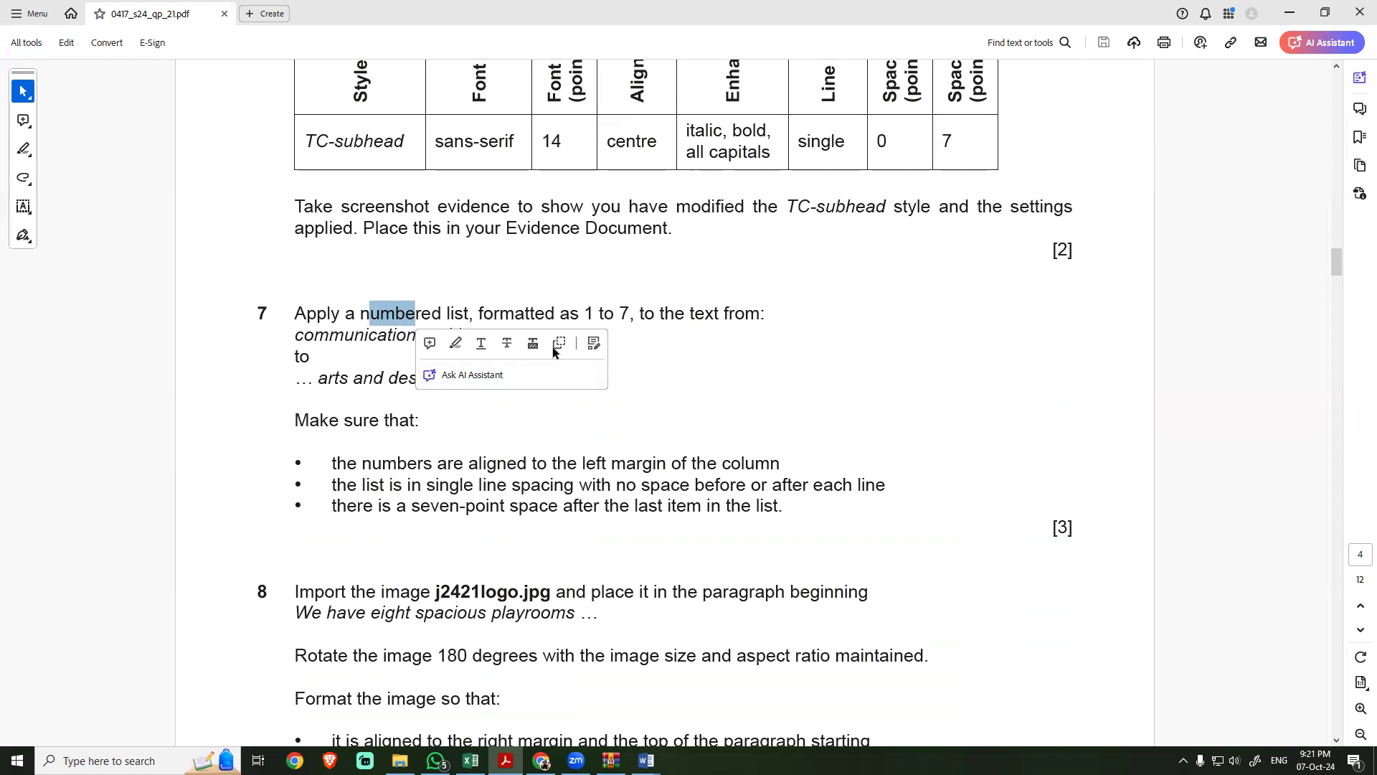
click(334, 377)
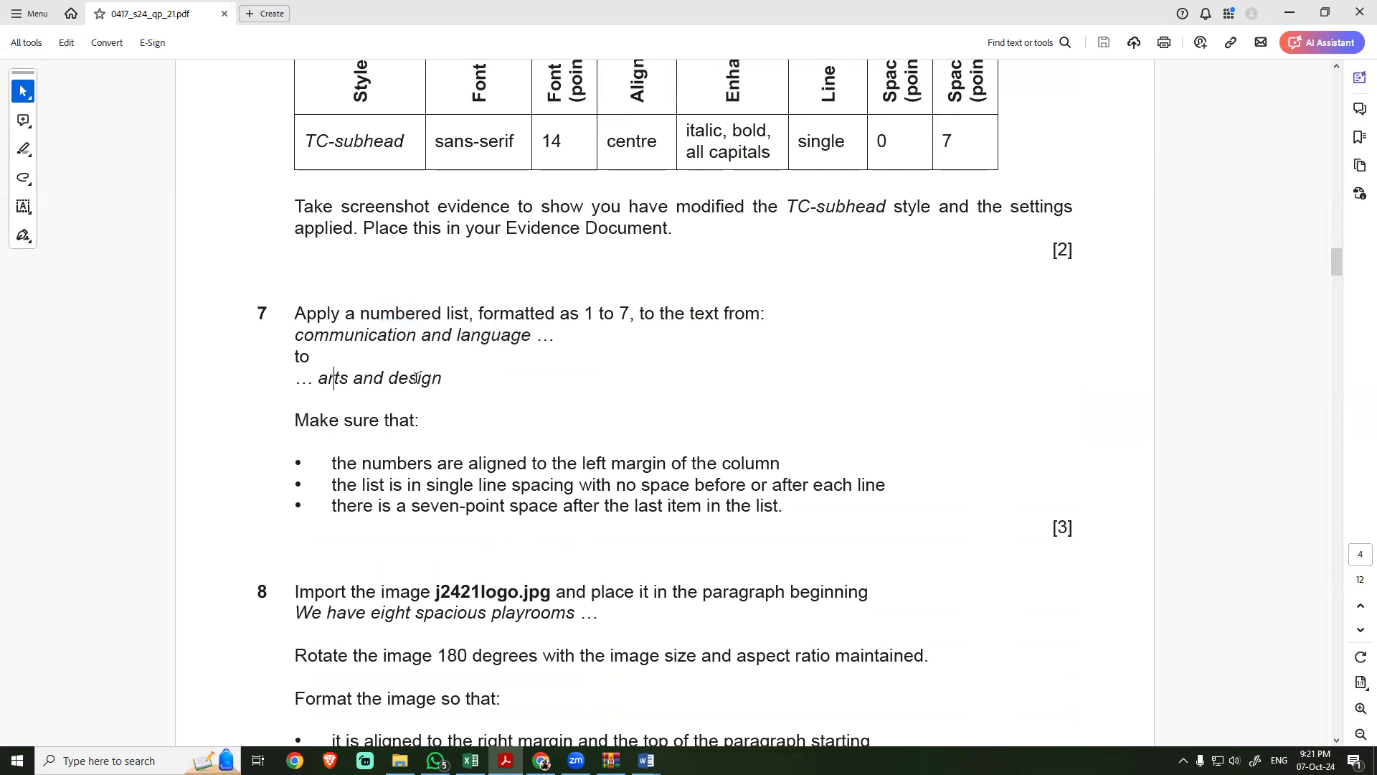
Step: In NURSERY, apply 1. 2. 3. numbering to the lines from "communication and language" to "expressive arts and design"
key(alt+Tab)
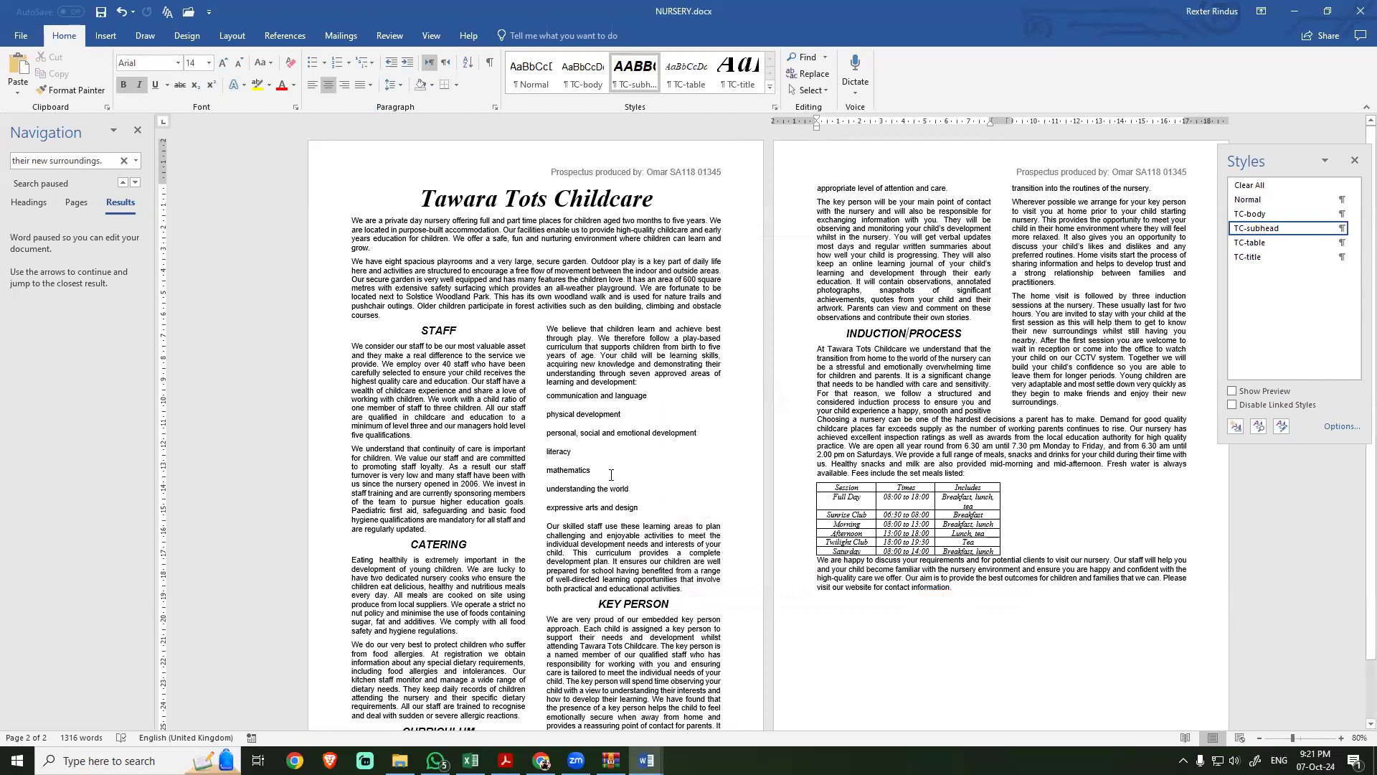
click(547, 396)
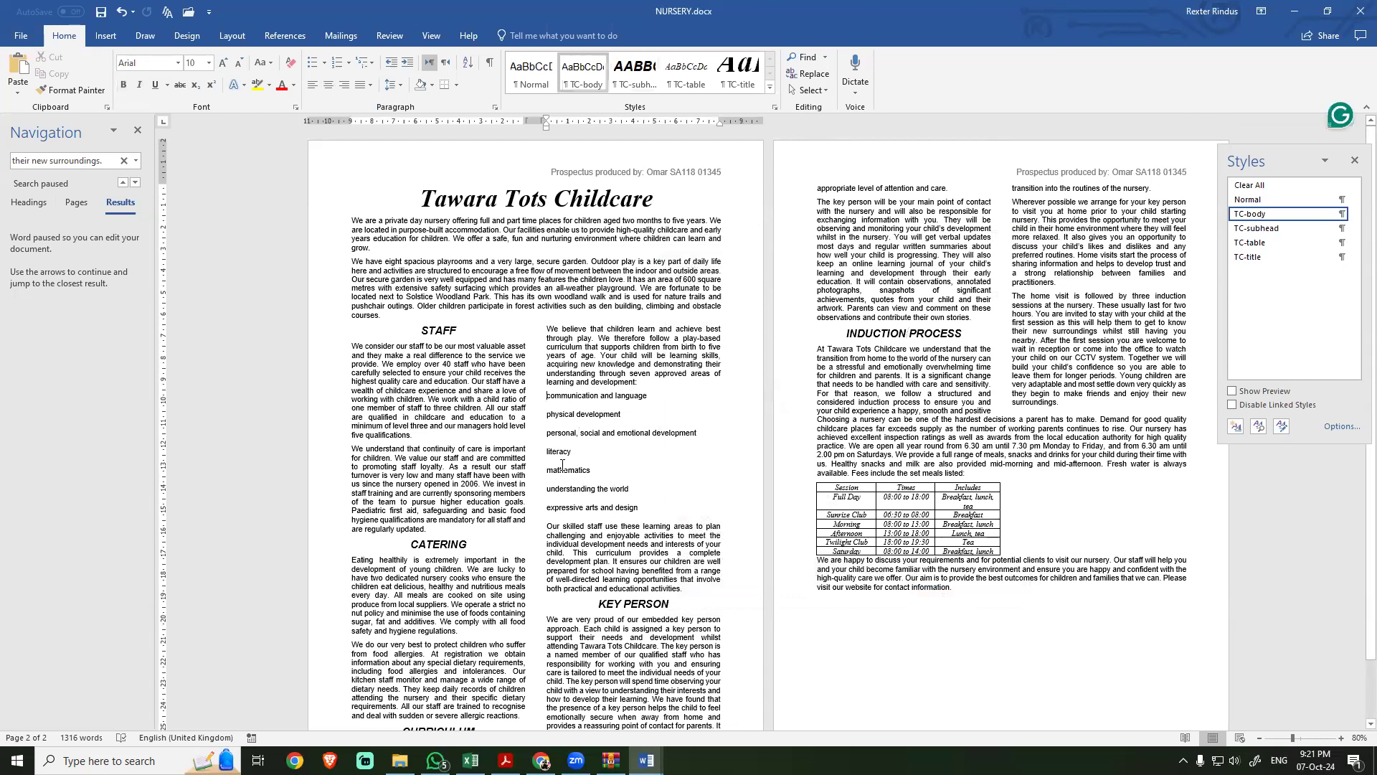
mouse_move(638, 509)
mouse_down()
mouse_move(574, 468)
mouse_move(546, 402)
mouse_move(635, 508)
mouse_up()
click(600, 482)
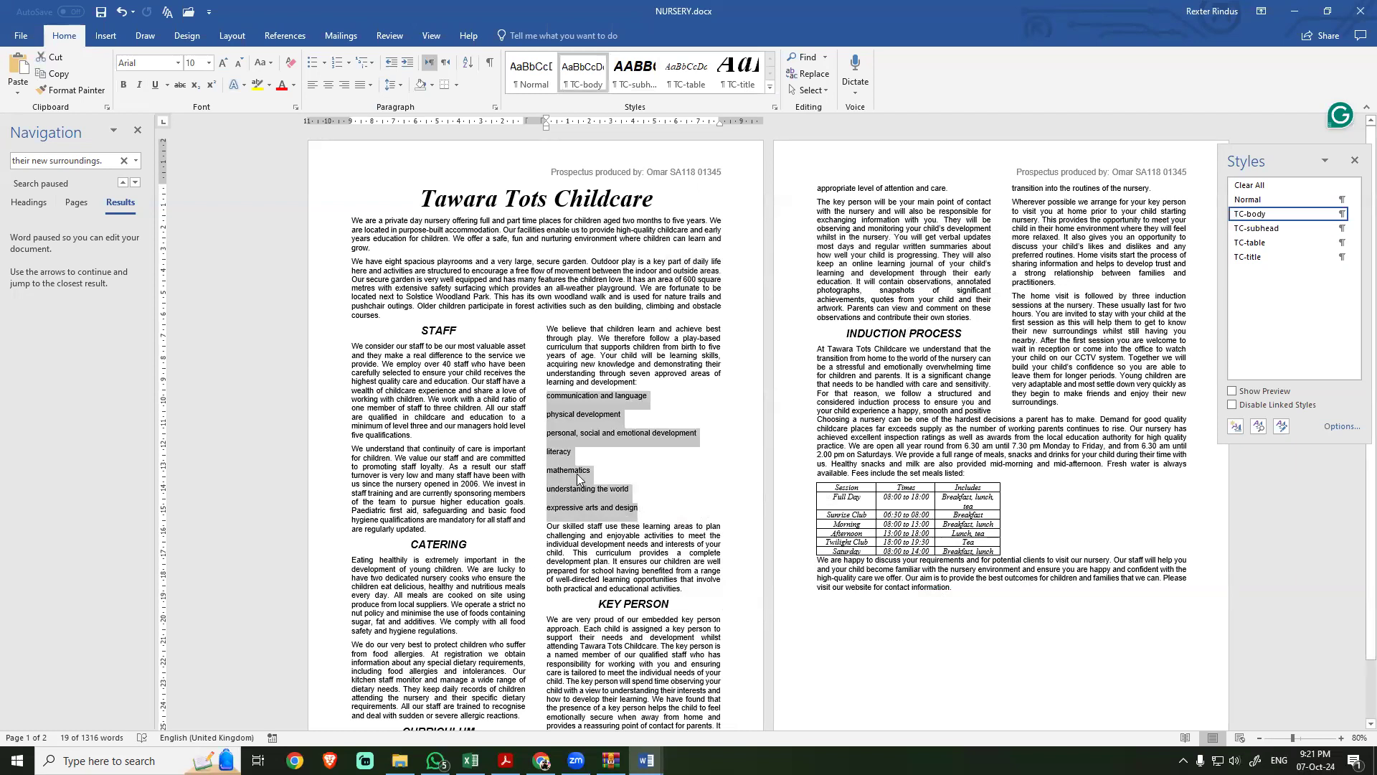
click(347, 63)
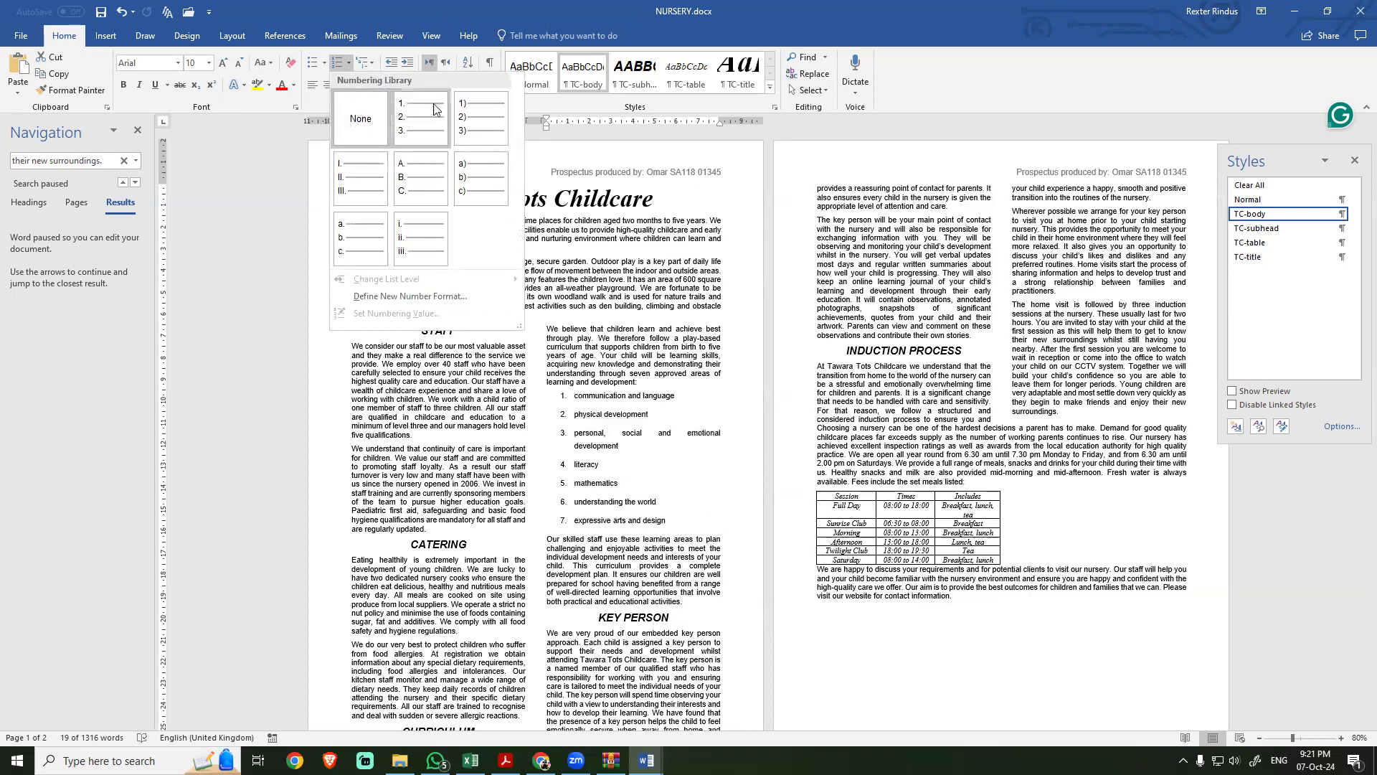
click(411, 136)
Step: Check task 7 in the exam PDF for how the list numbers must be aligned
key(alt+Tab)
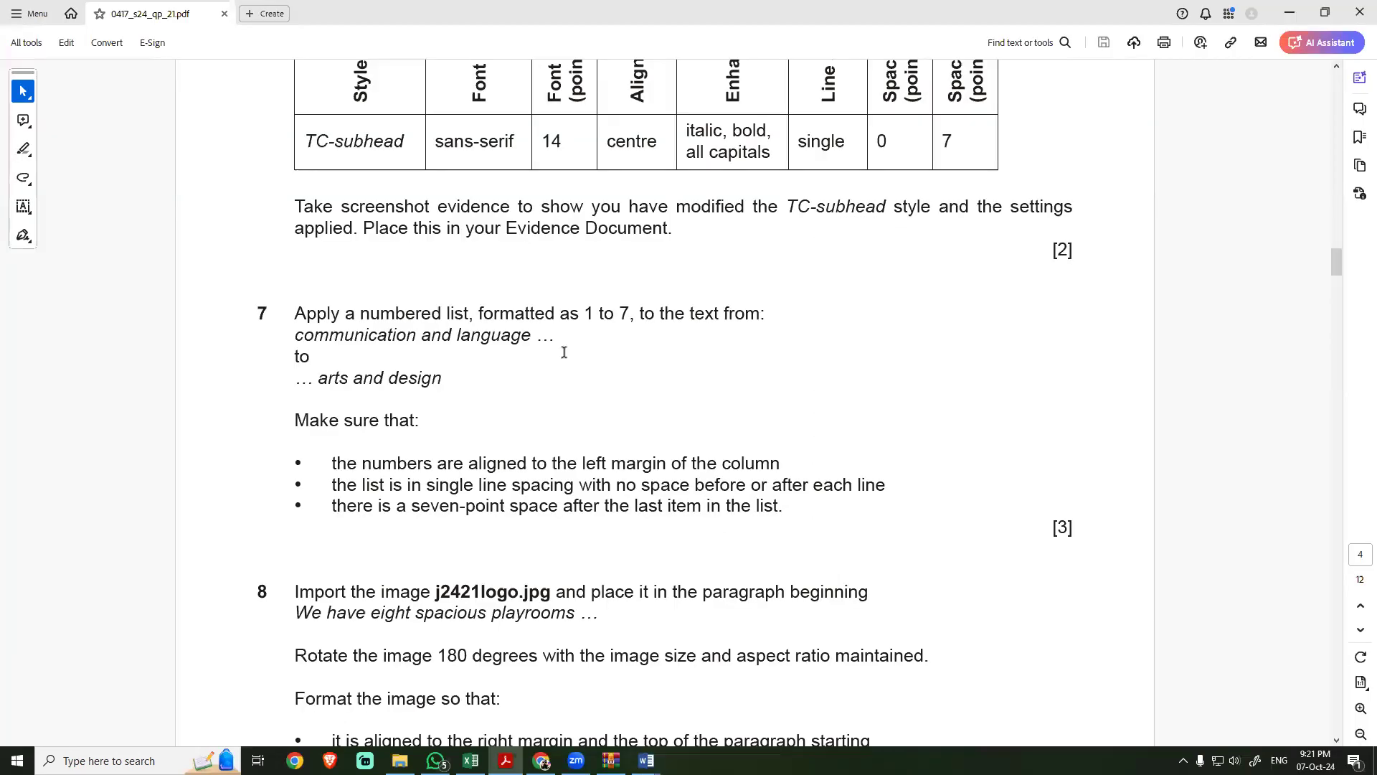
key(alt+Tab)
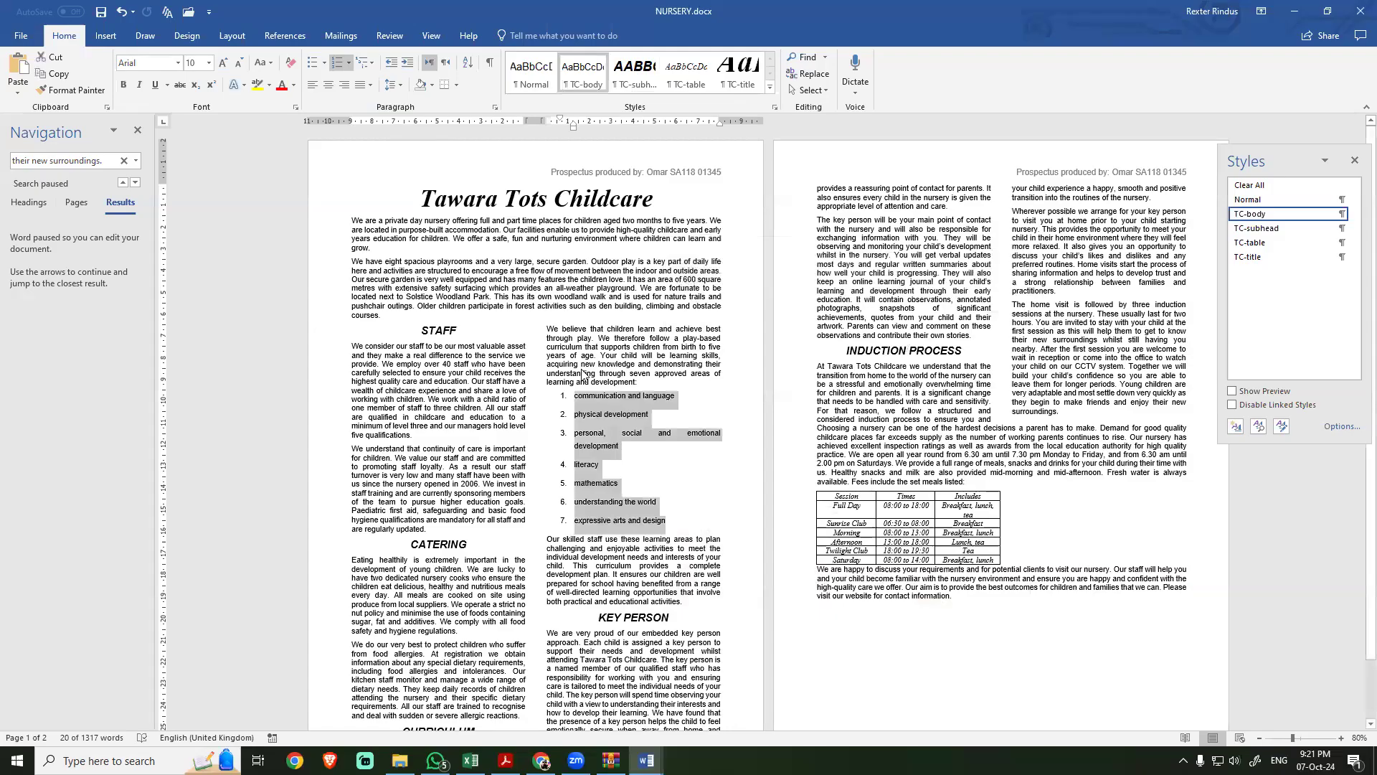
key(alt+Tab)
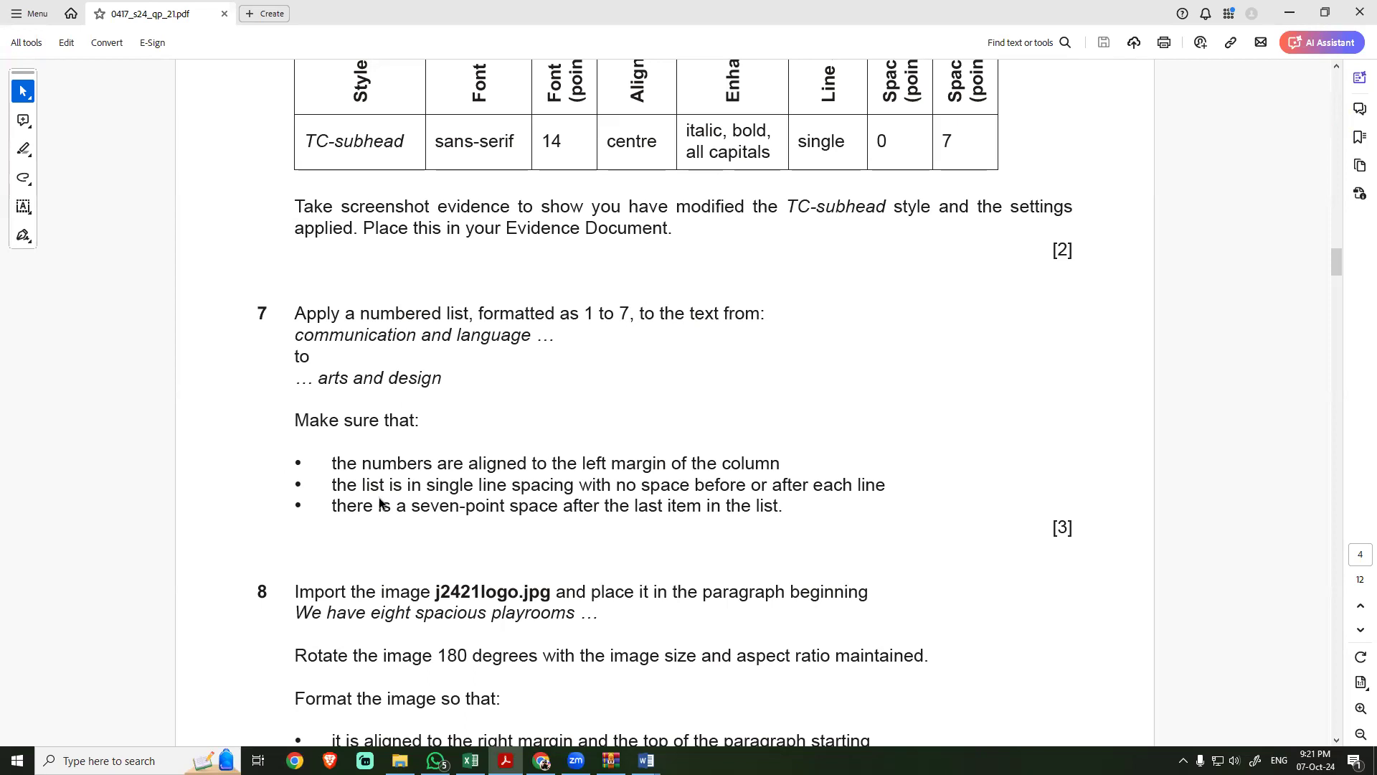
scroll(394, 378, down, 2)
drag(430, 394, 692, 395)
Step: Return to NURSERY and set the numbered list's indentation before text to 0 cm to align its numbers with the column's left margin
key(alt+Tab)
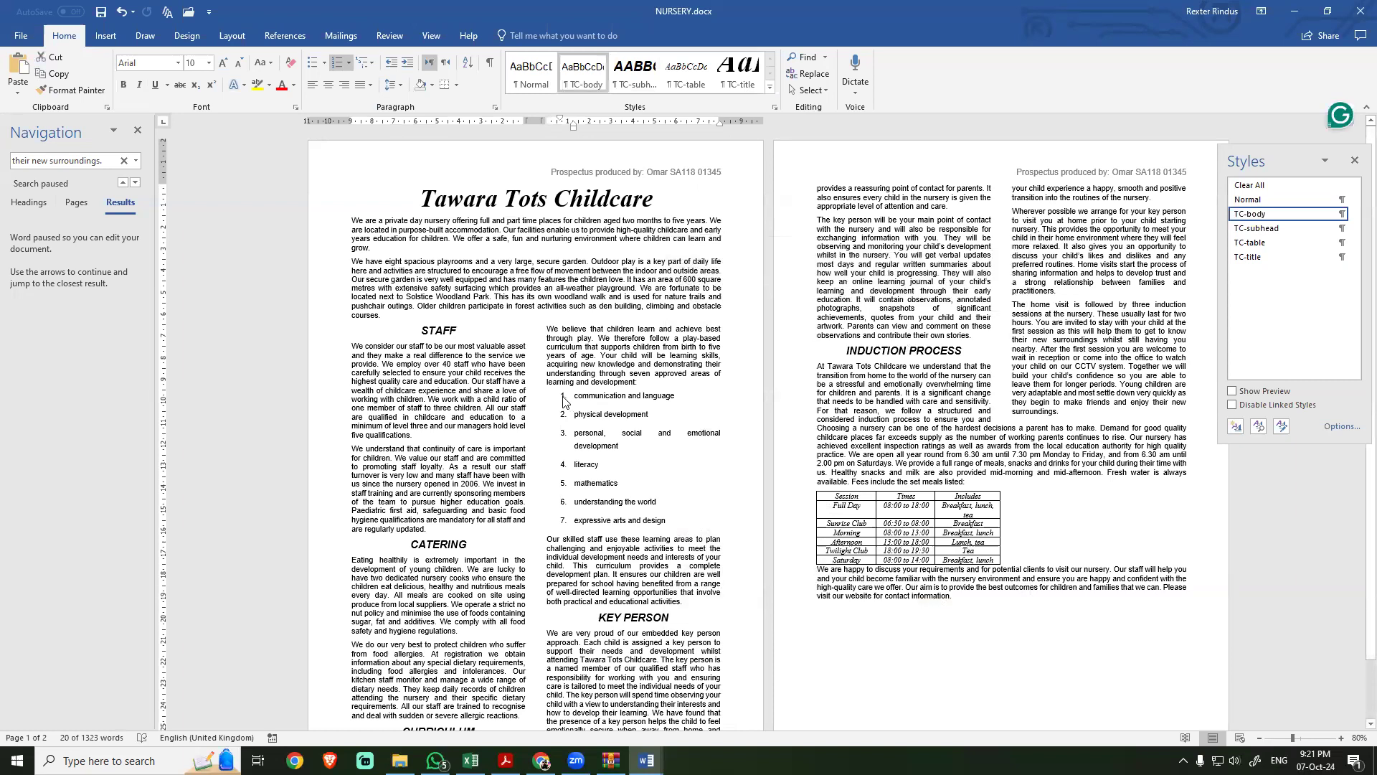
drag(559, 118, 543, 119)
key(ctrl+z)
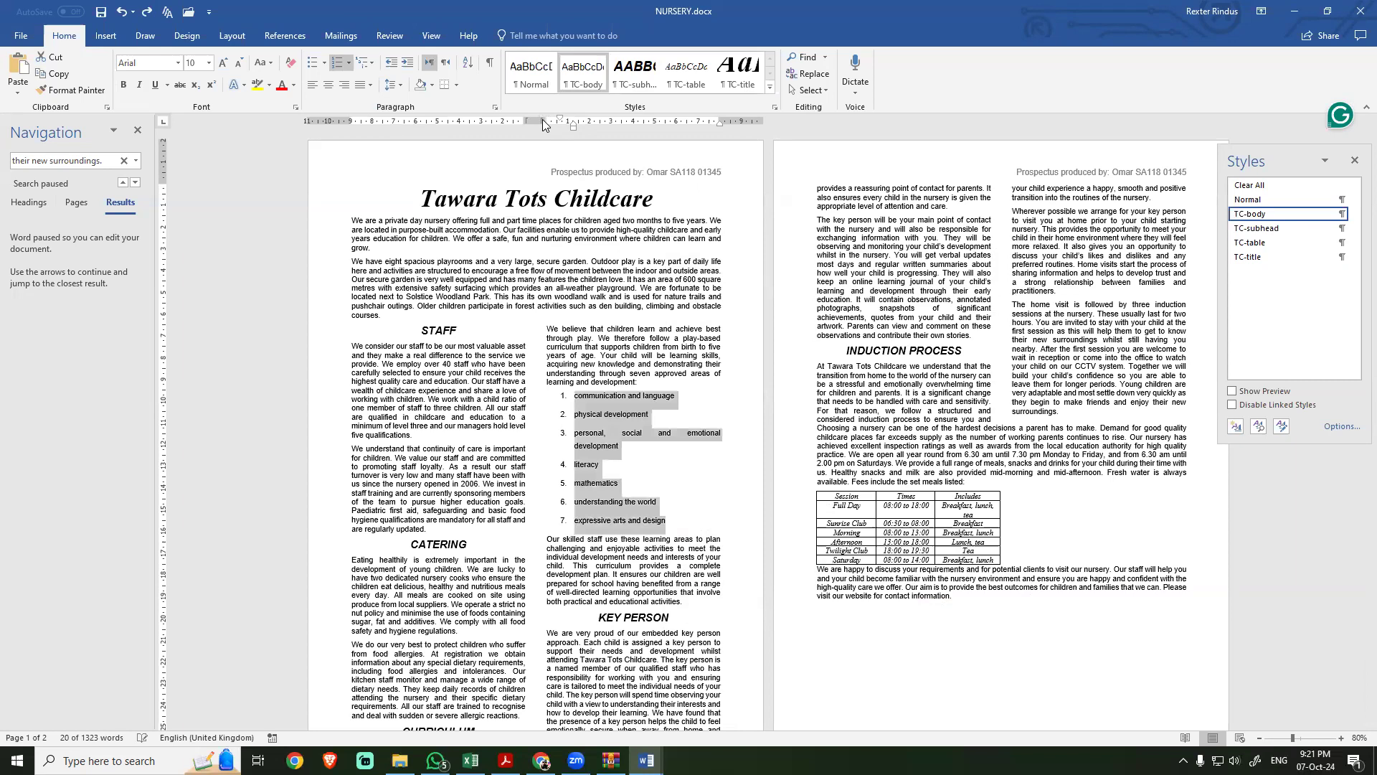
click(495, 108)
drag(449, 363, 397, 363)
text(0)
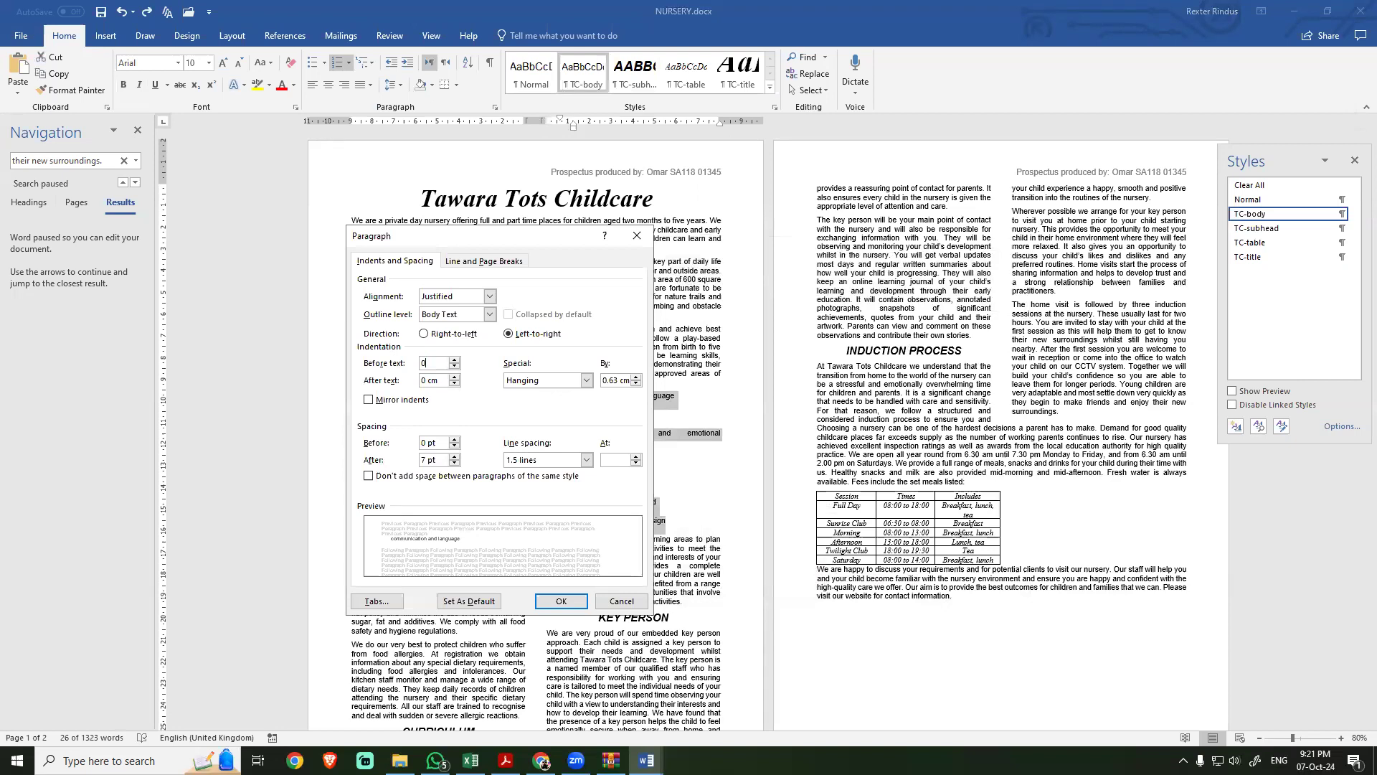
click(561, 600)
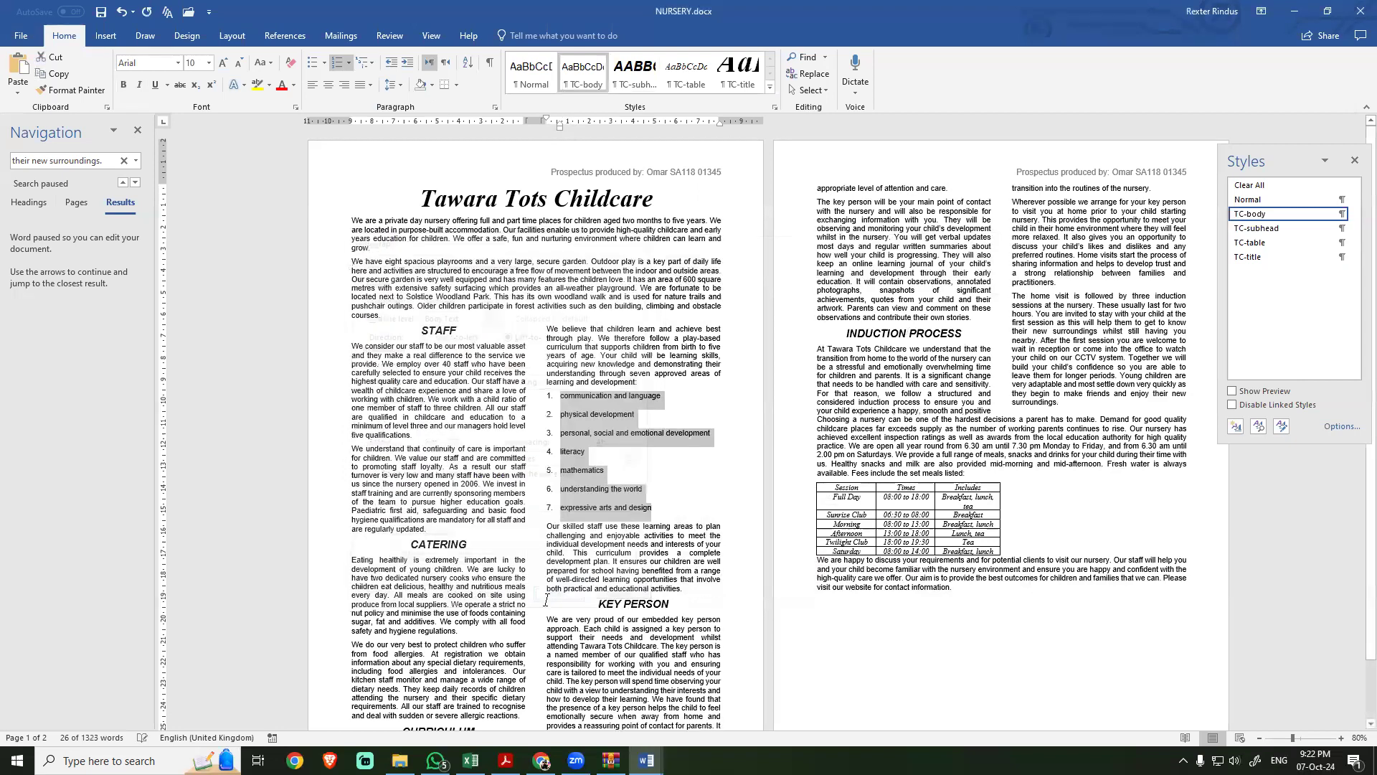
drag(547, 119, 546, 120)
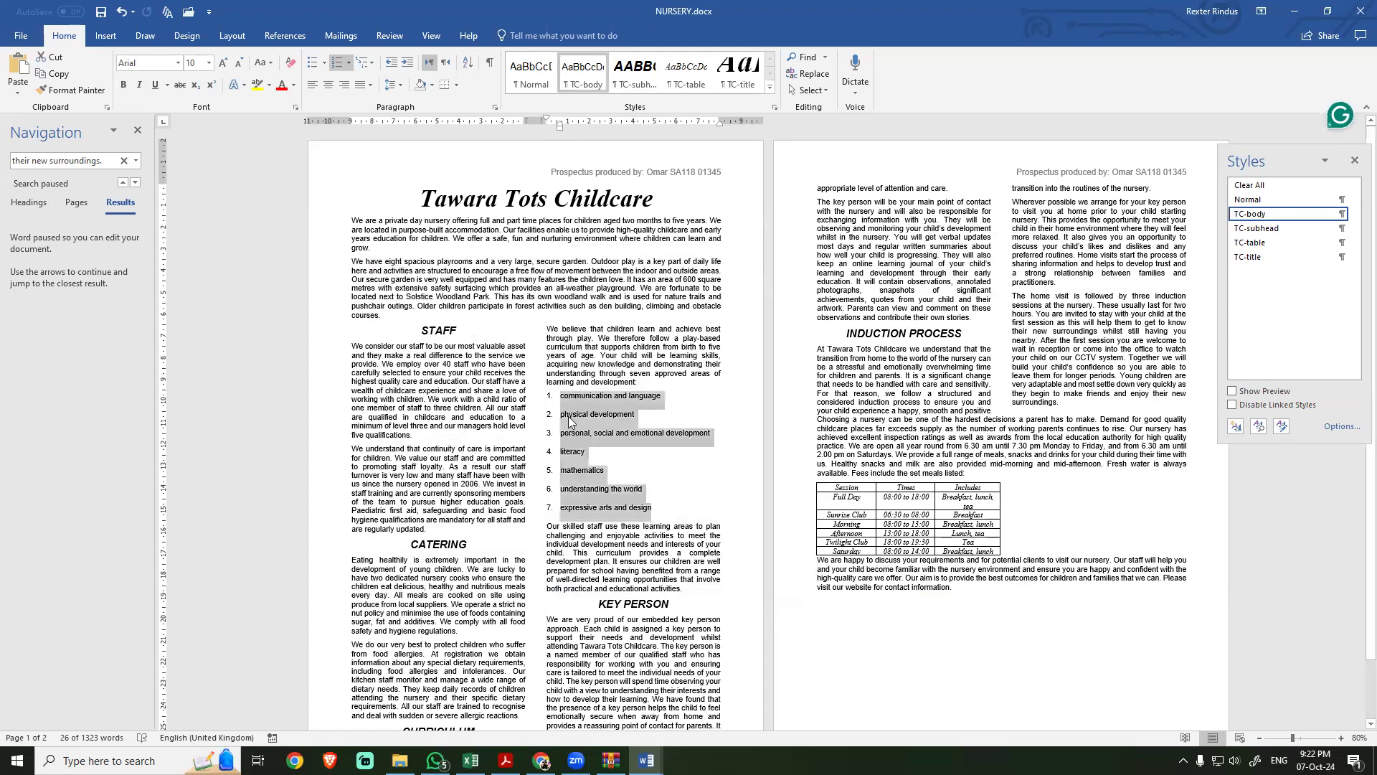
Step: Re-read the line spacing and before/after spacing required for the list in the exam PDF, and return to NURSERY
key(alt+Tab)
drag(362, 416, 887, 419)
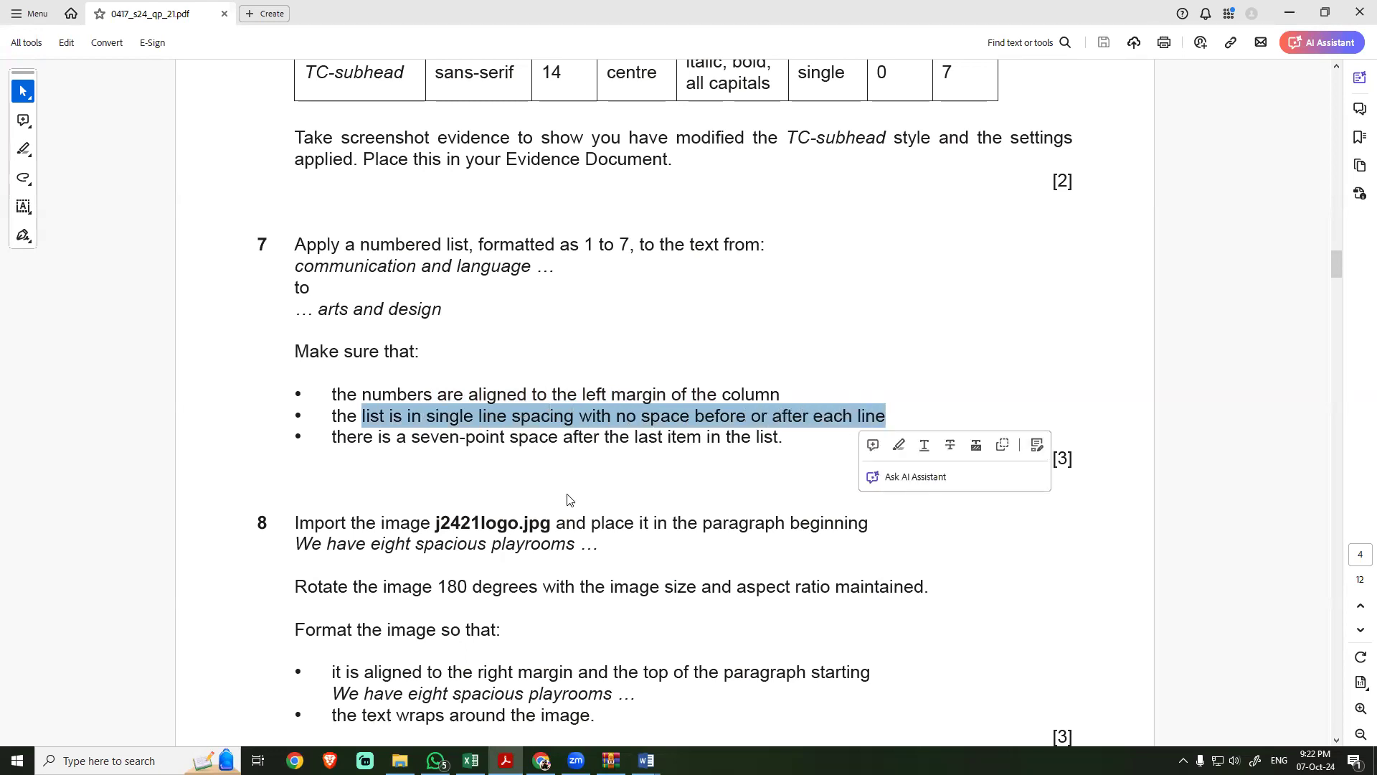
key(alt+Tab)
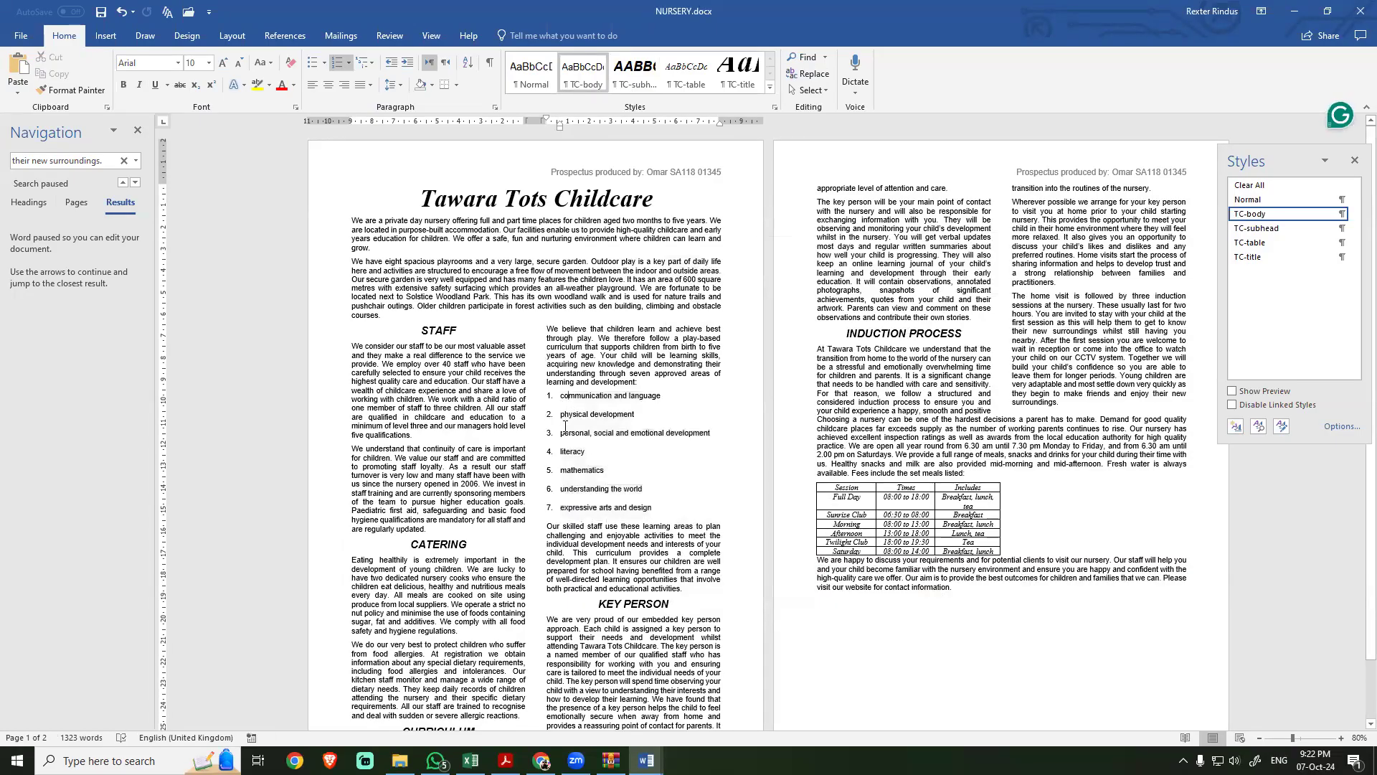
Step: Set all seven numbered list items to 0 pt spacing after and single line spacing, rechecking the requirement in the exam PDF
drag(653, 510, 540, 399)
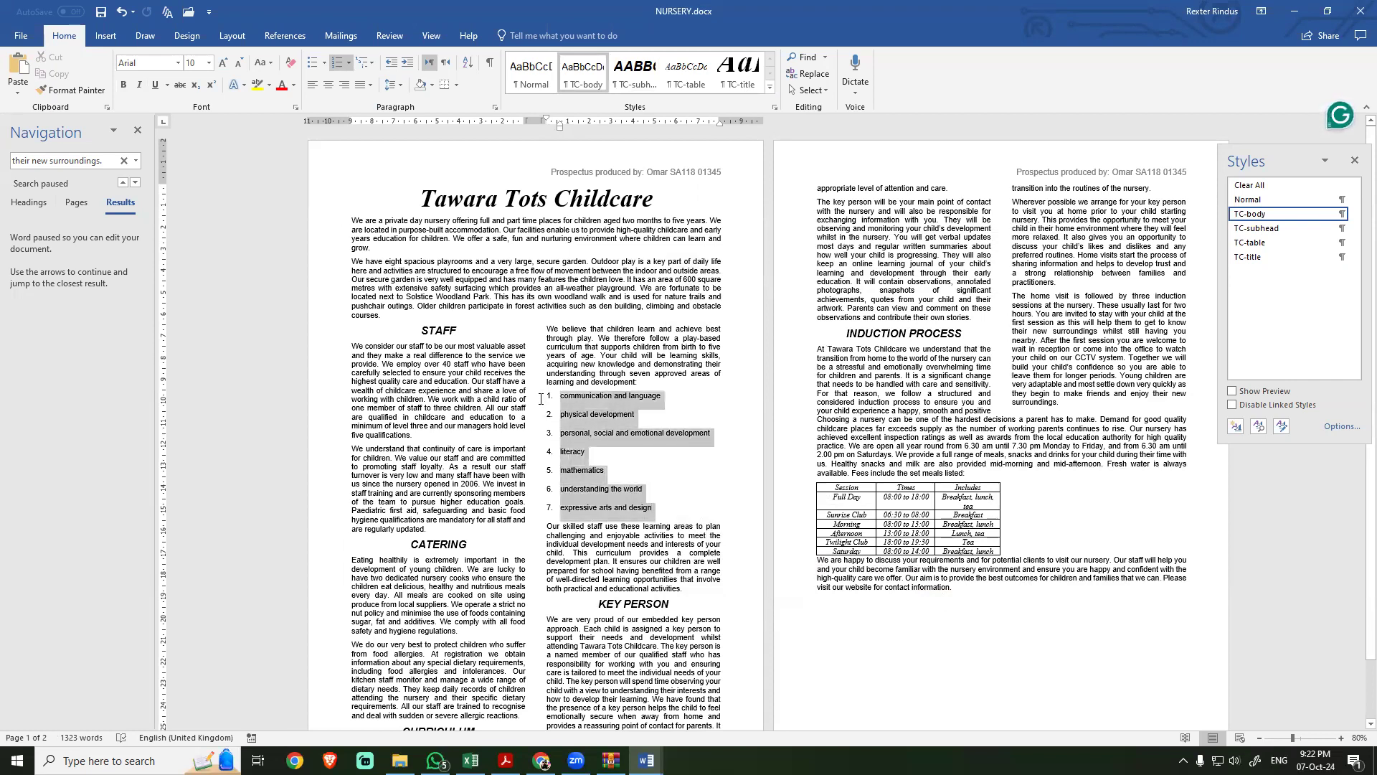
click(494, 107)
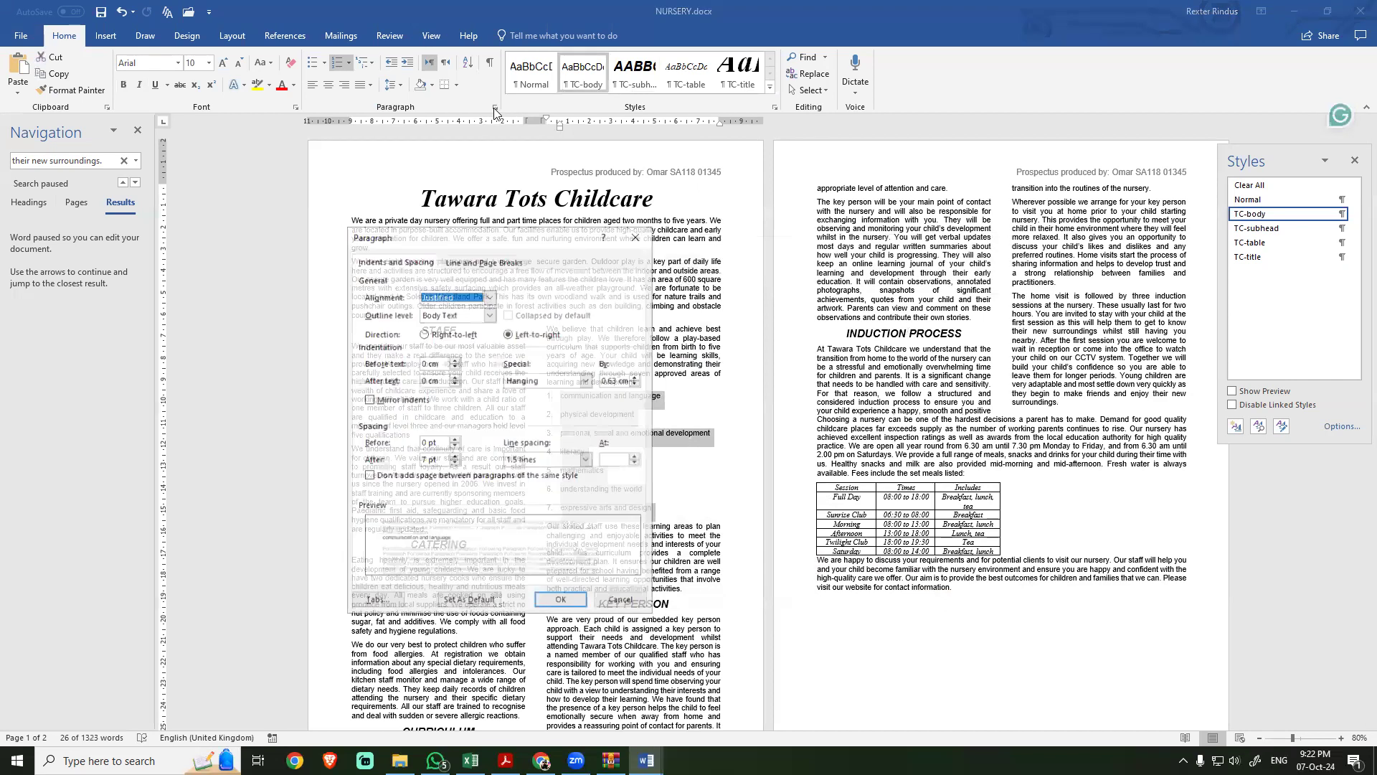
drag(439, 462, 394, 460)
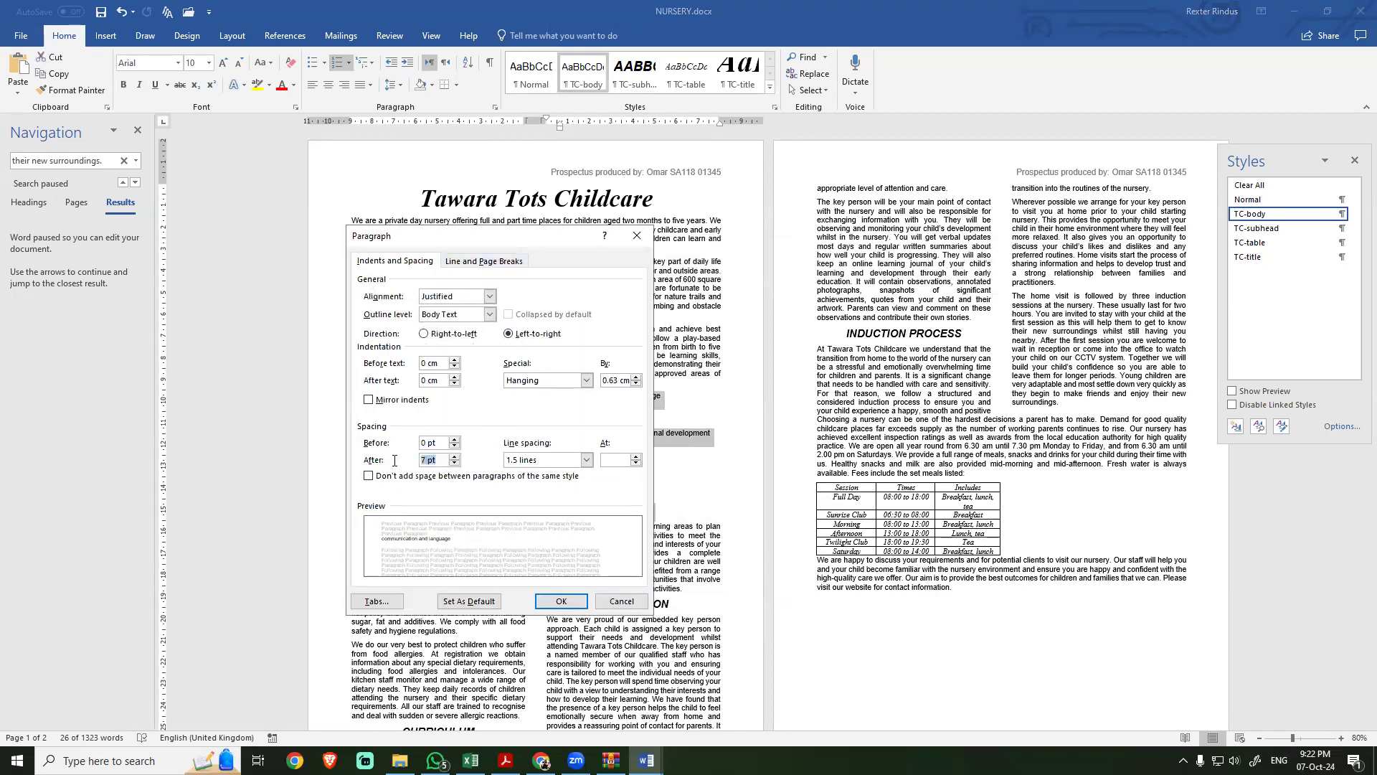
text(0)
click(584, 460)
click(537, 472)
key(alt+Tab)
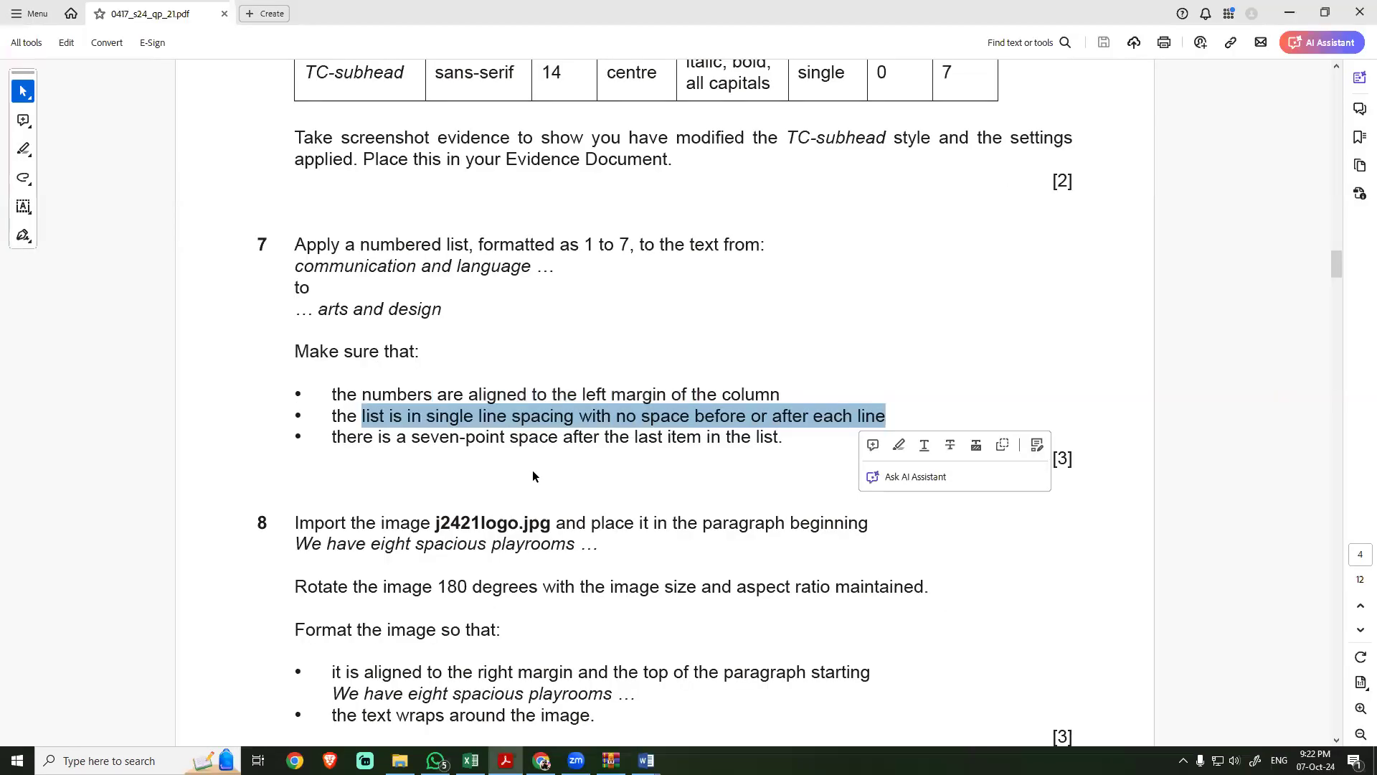
click(466, 418)
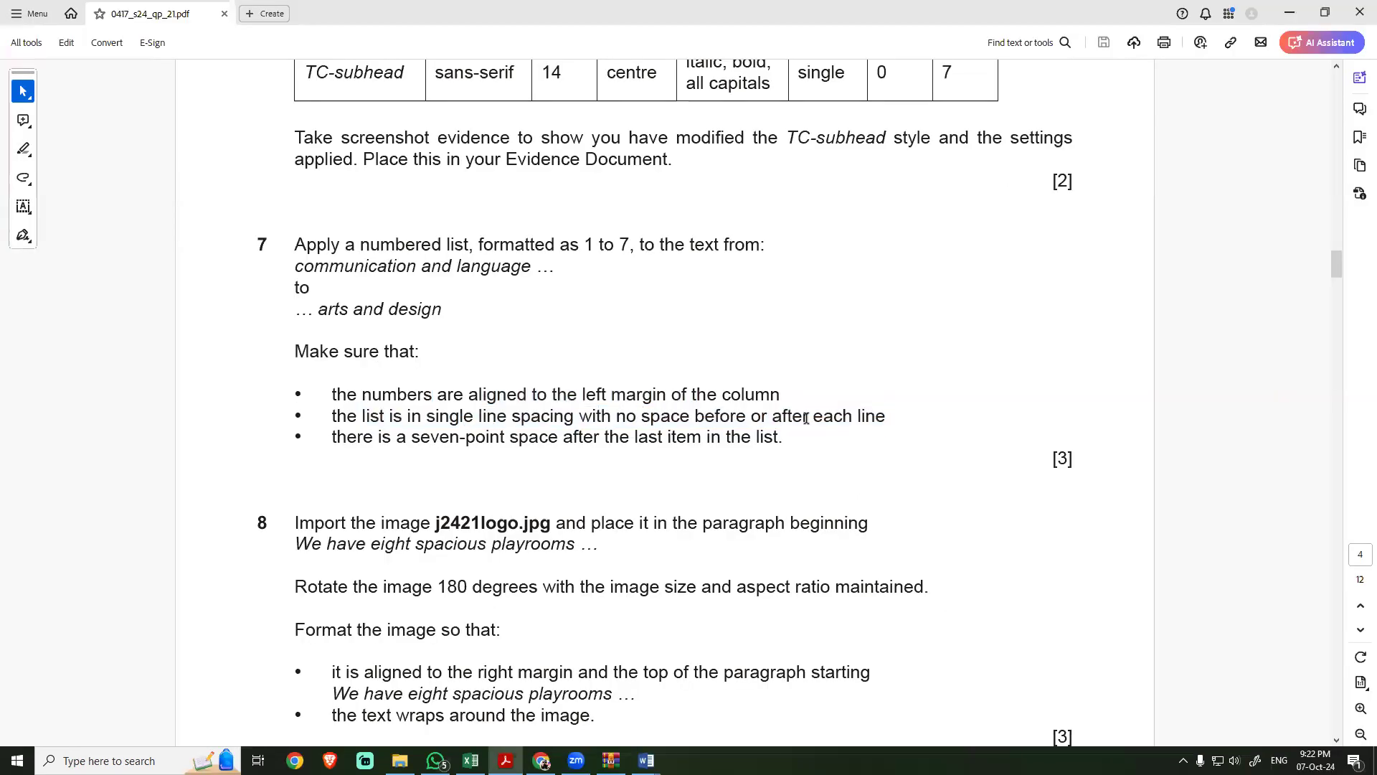
key(alt+Tab)
click(562, 601)
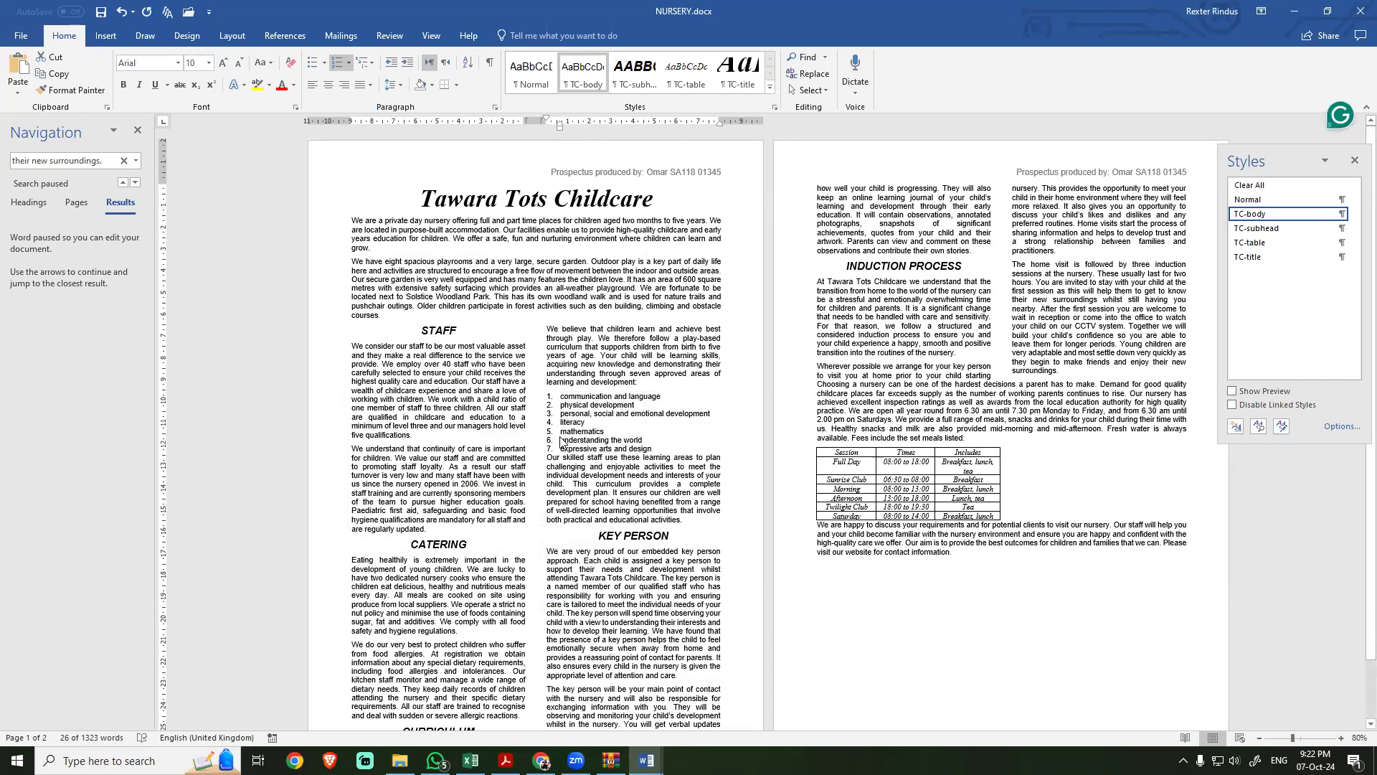
Step: Check the last-item spacing in the exam PDF, set 7 pt spacing before the "Our skilled staff" paragraph below the list, and close the navigation pane
key(alt+Tab)
drag(332, 437, 772, 439)
key(alt+Tab)
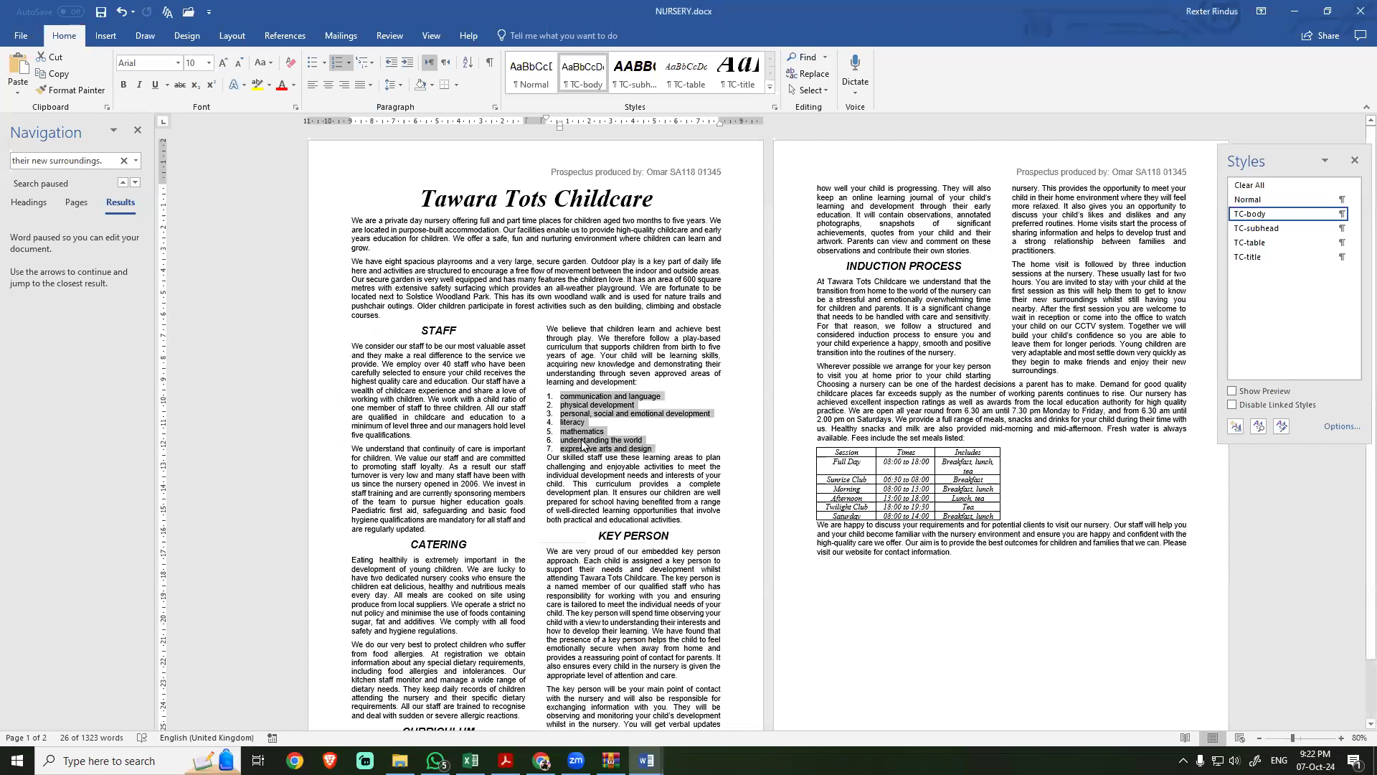
drag(652, 448, 551, 448)
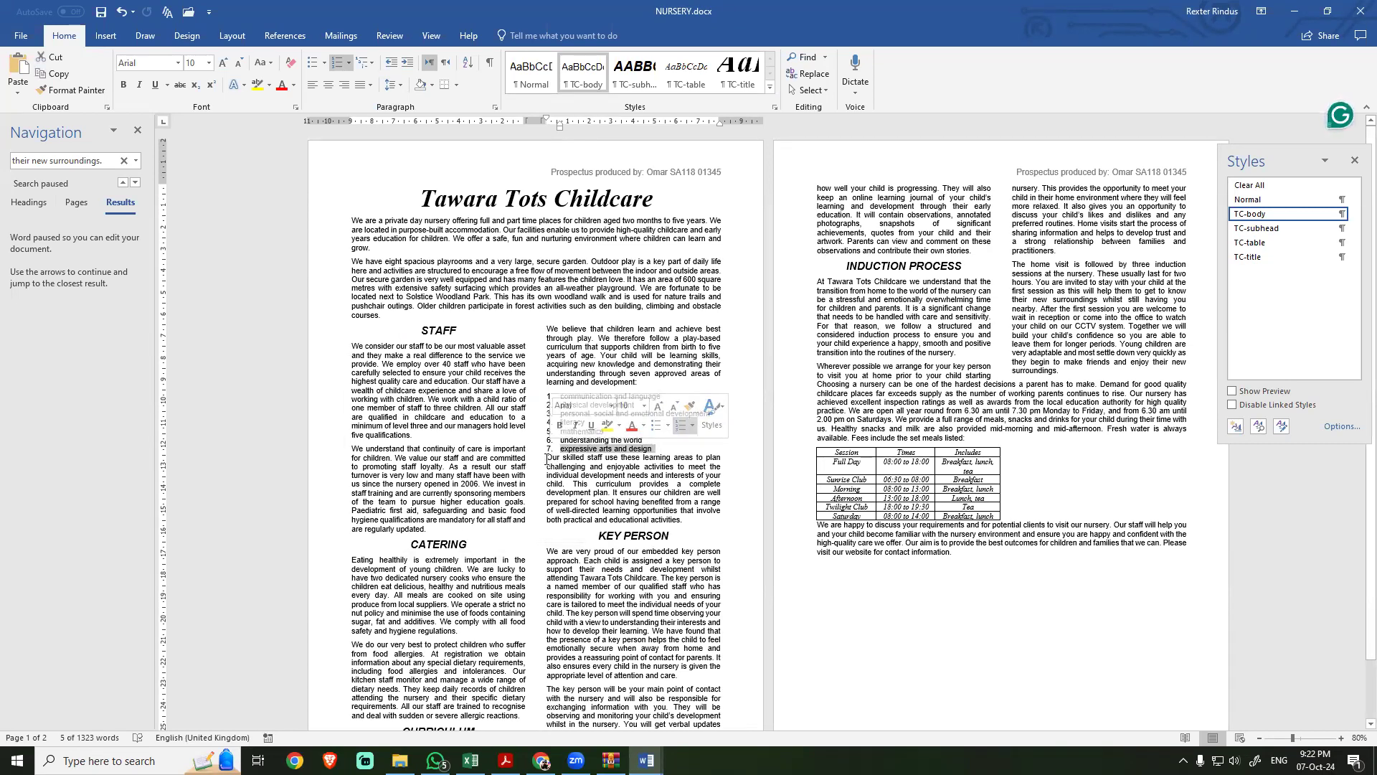
click(546, 458)
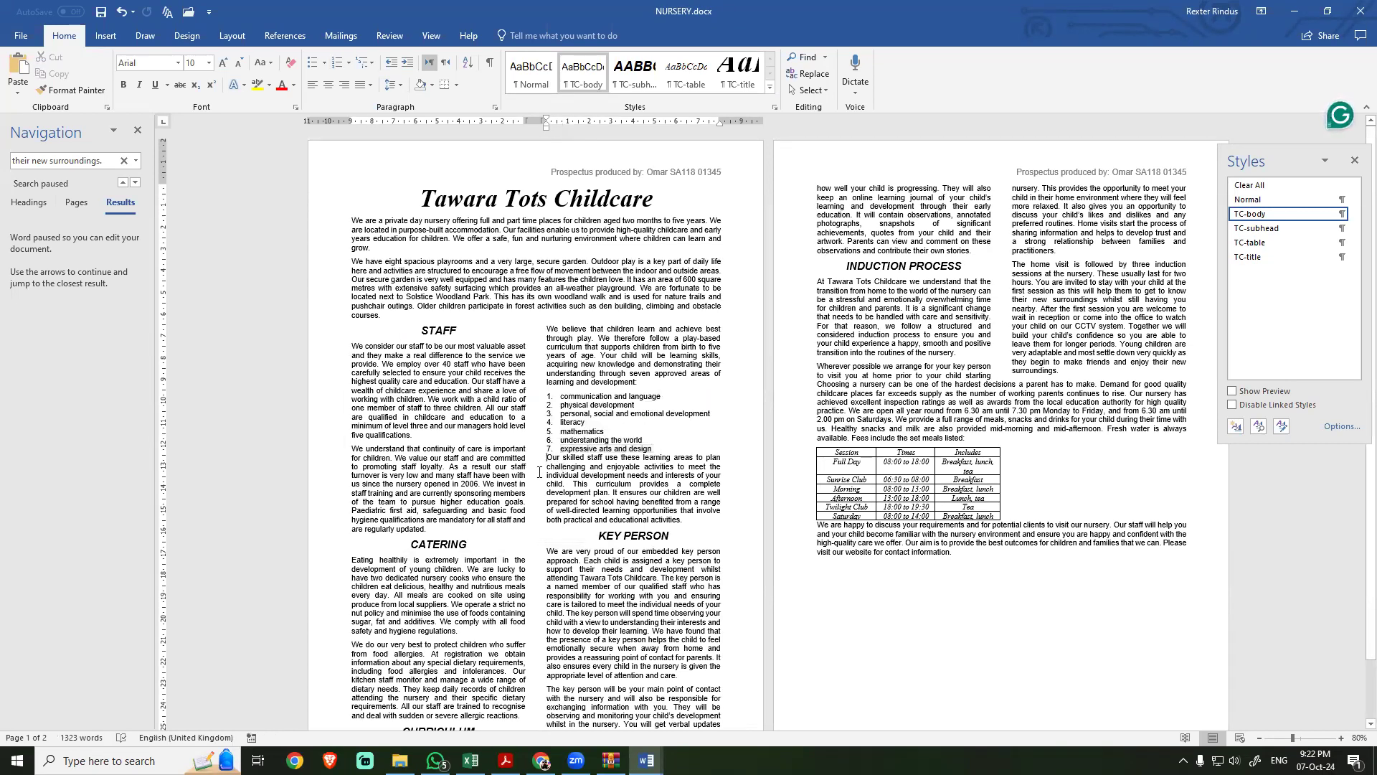
click(495, 105)
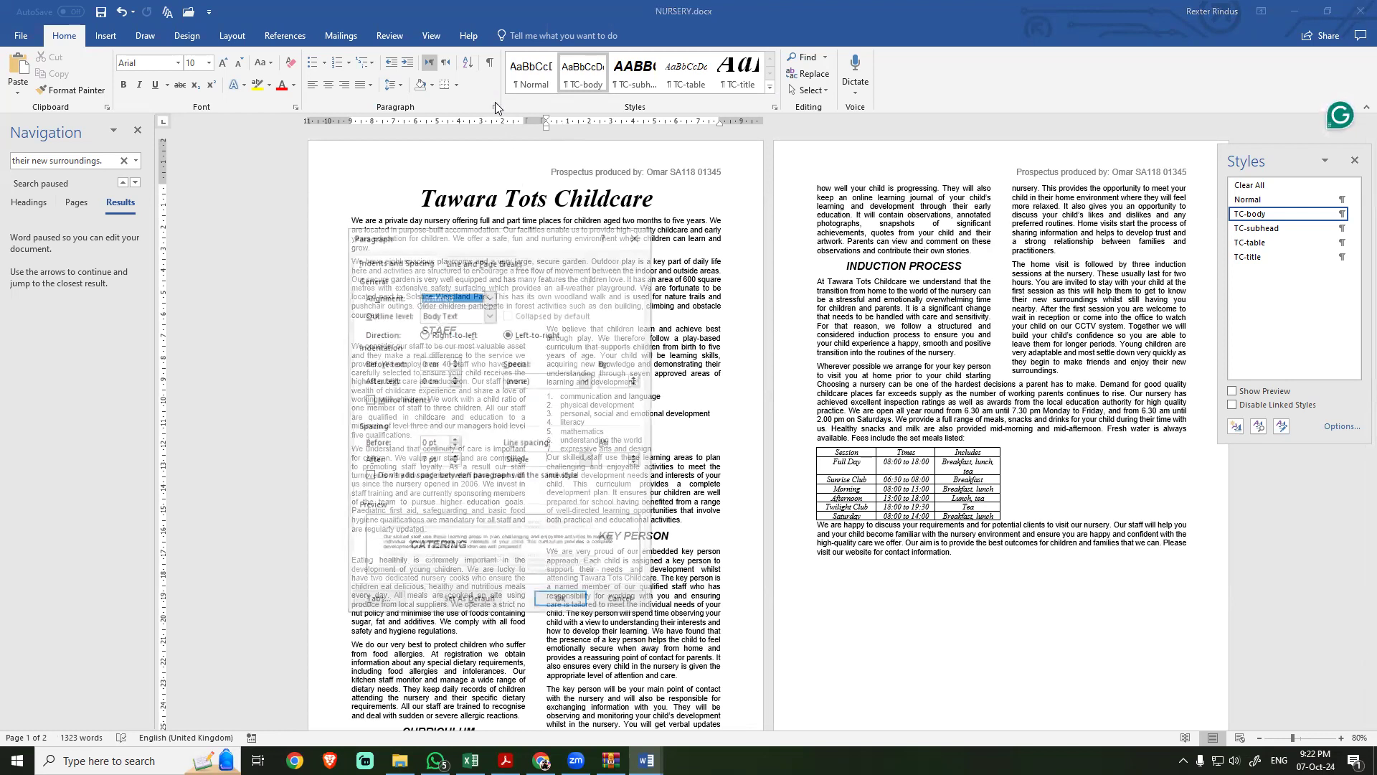
click(454, 439)
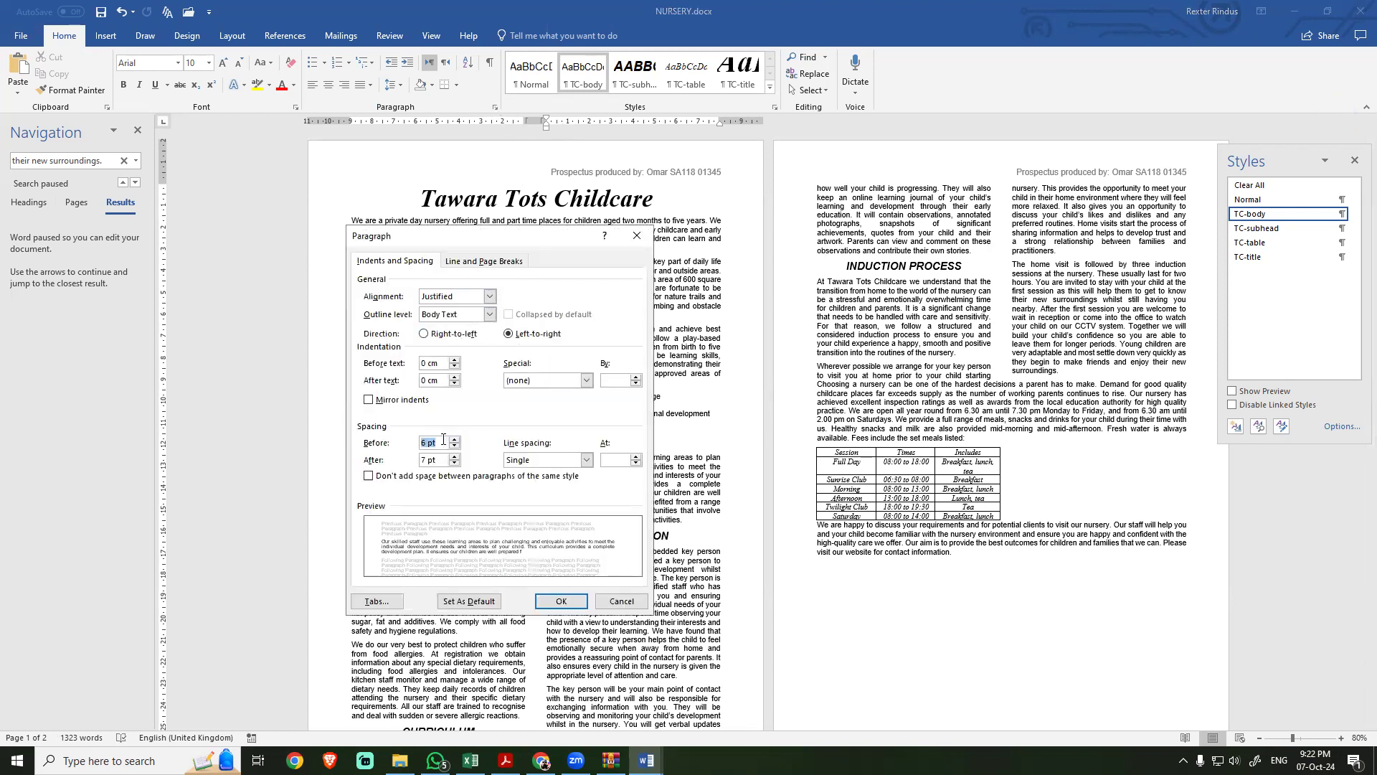
text(7)
drag(502, 241, 388, 224)
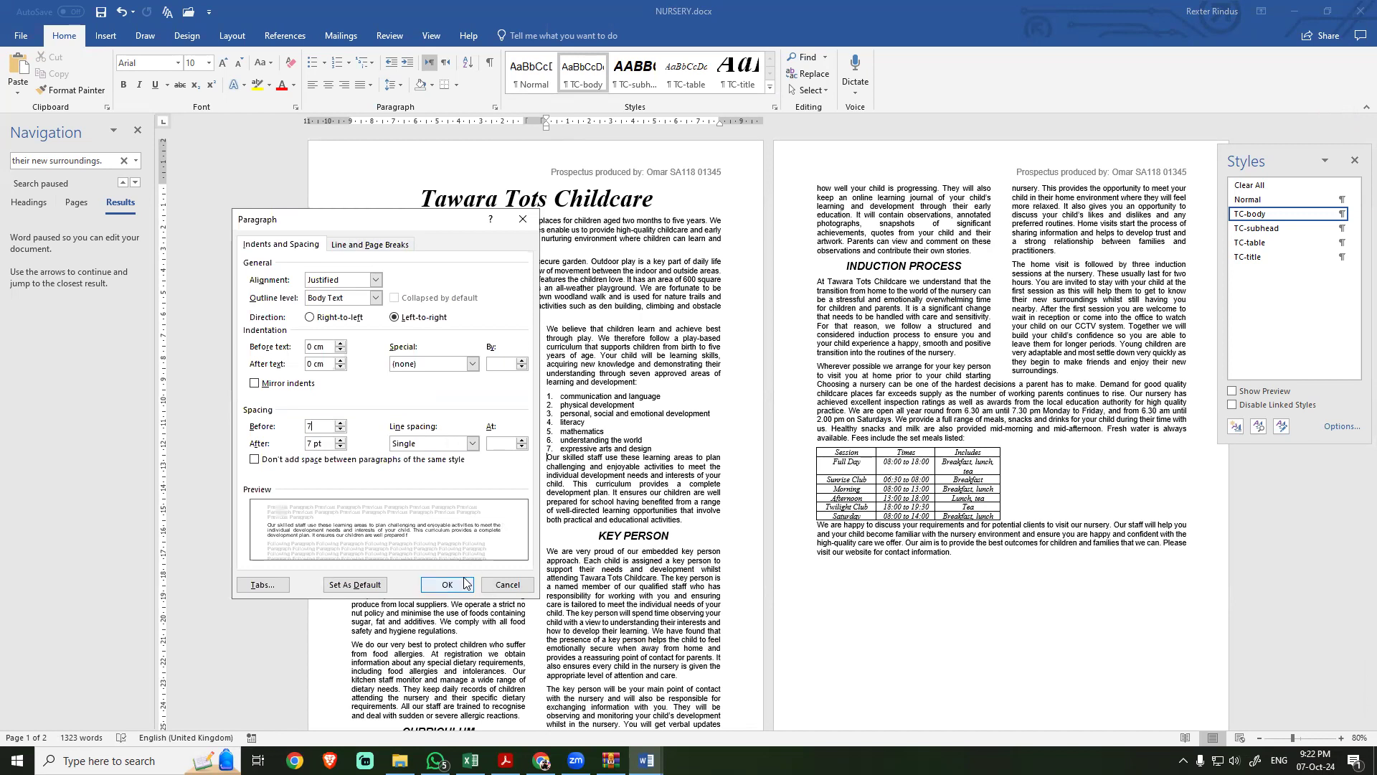
key(Return)
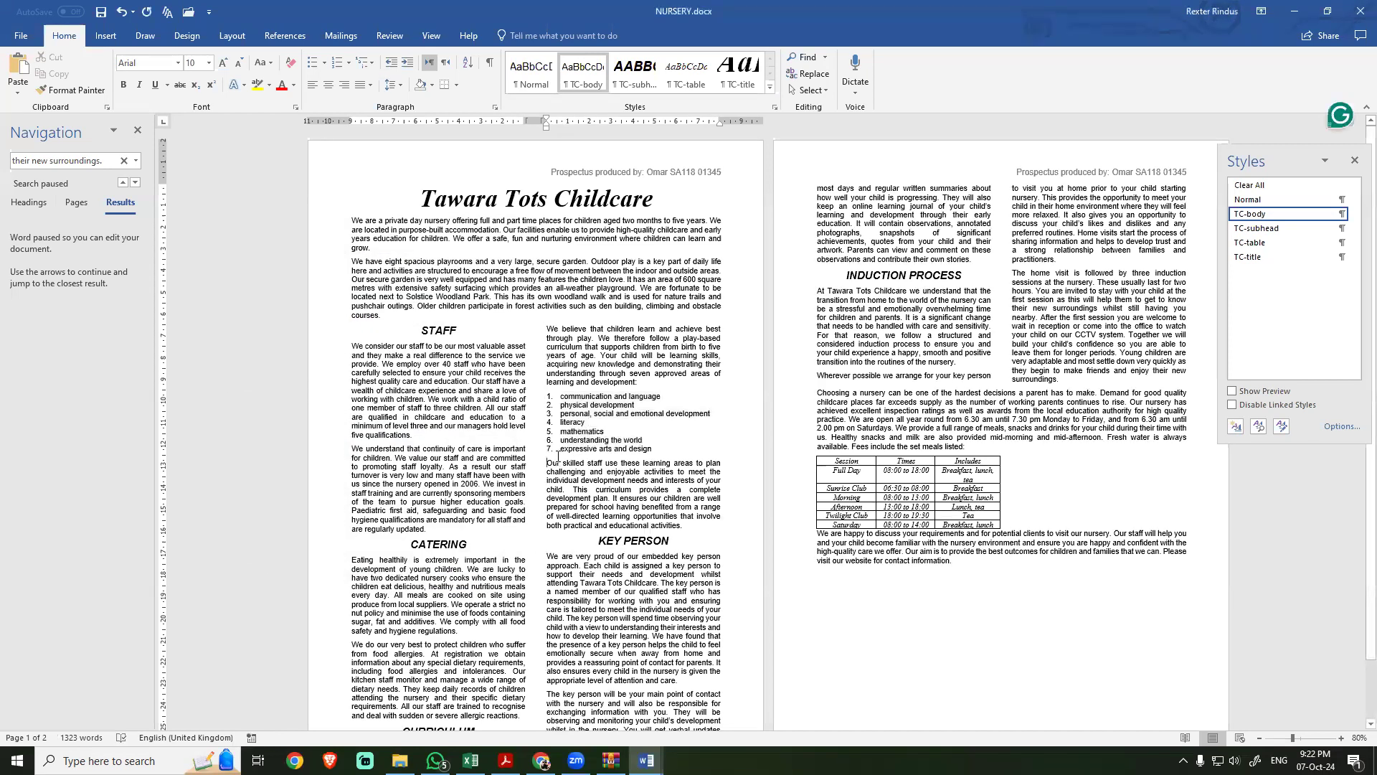
click(137, 130)
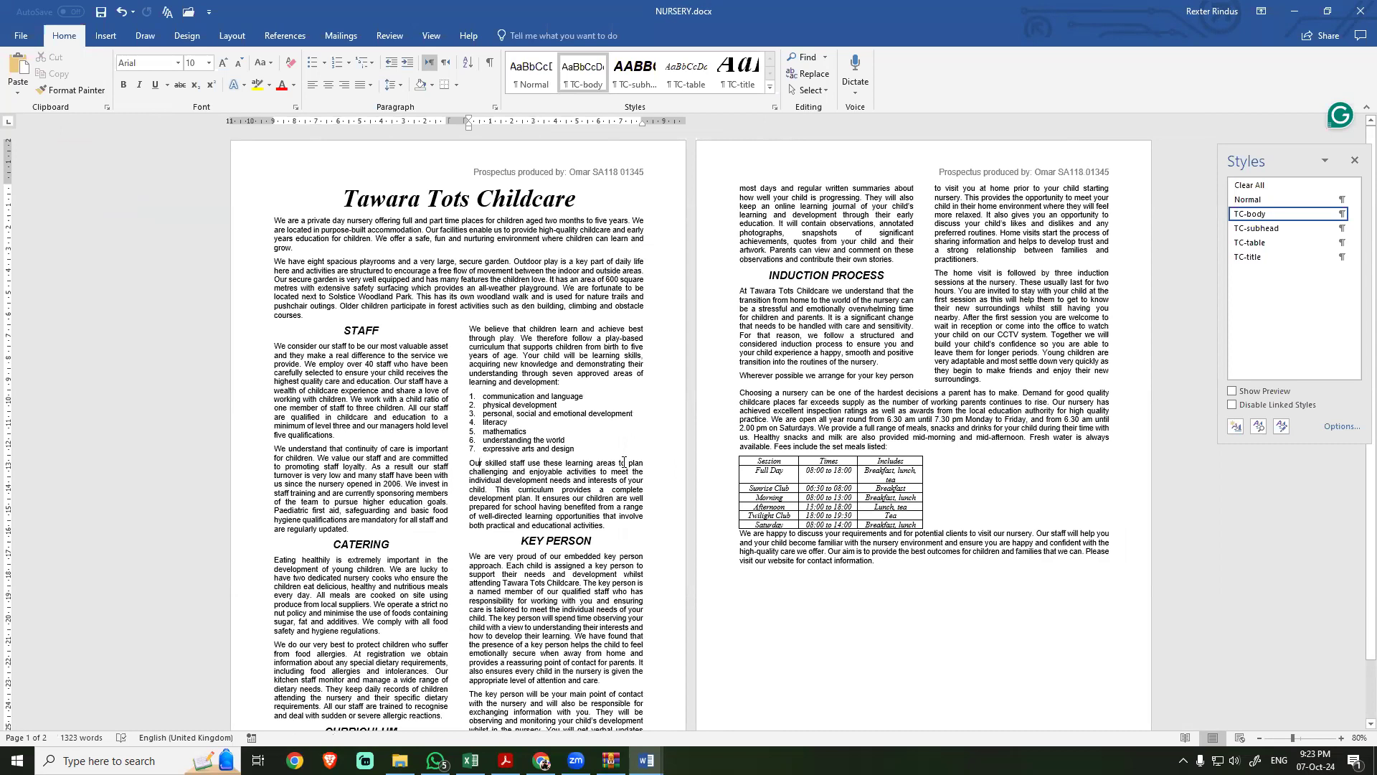
Step: Read task 8's image requirements in the exam PDF and locate the "We have eight spacious playrooms" paragraph in NURSERY
key(alt+Tab)
scroll(516, 495, down, 2)
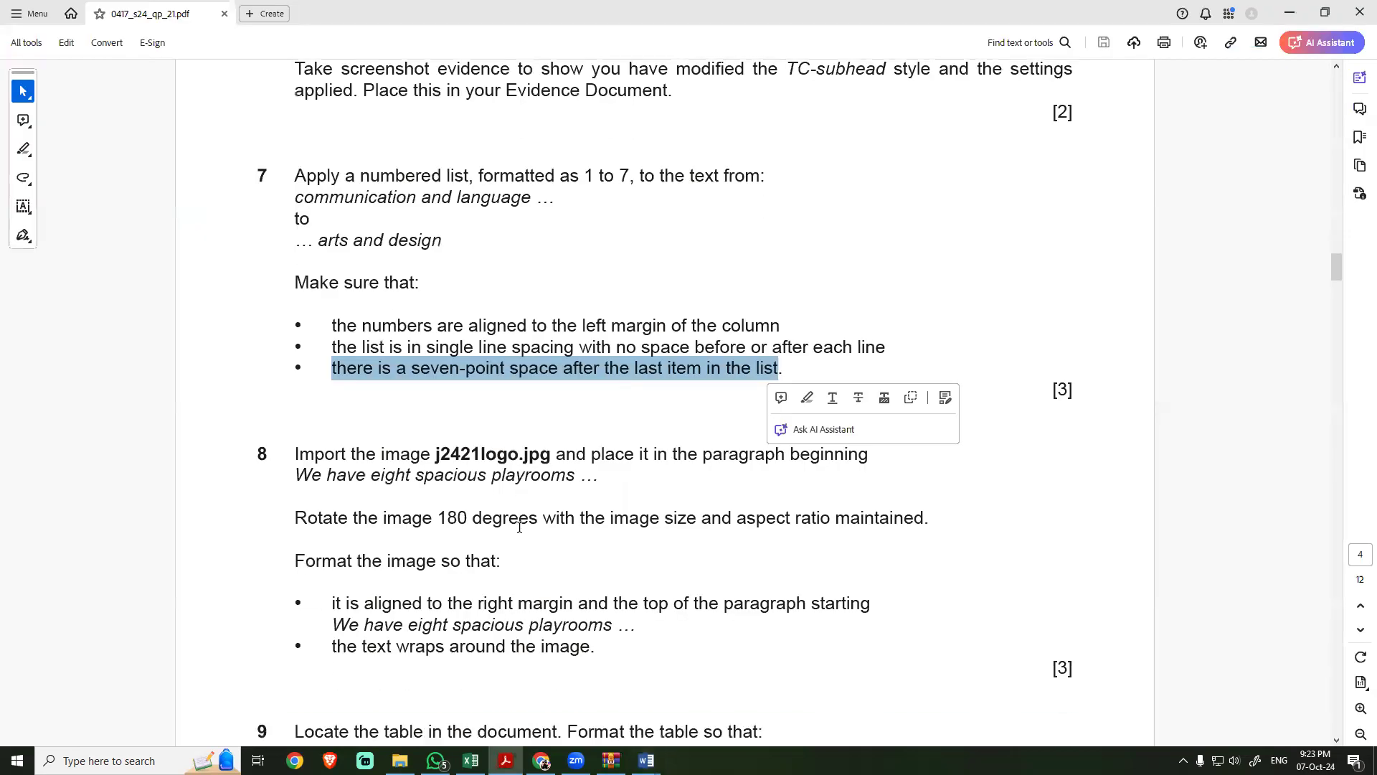
click(480, 489)
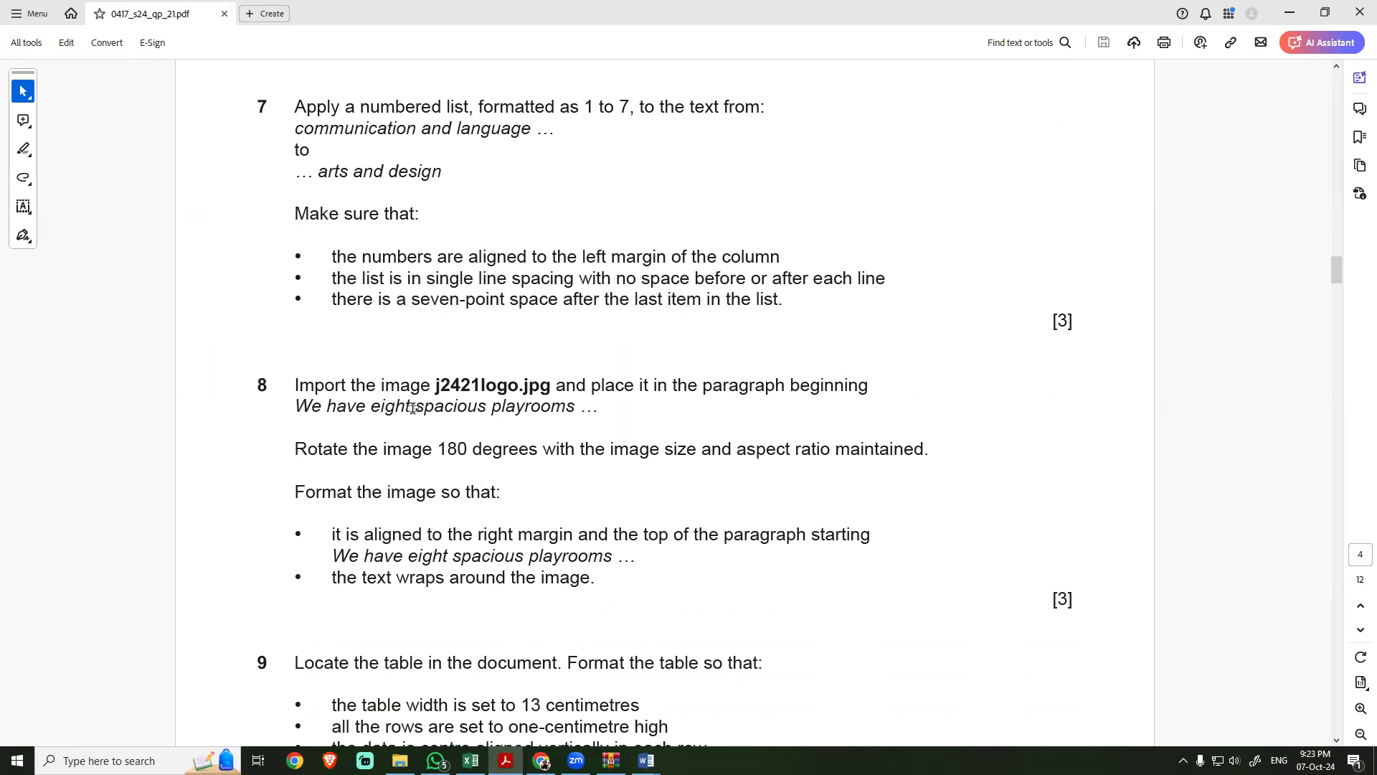
key(alt+Tab)
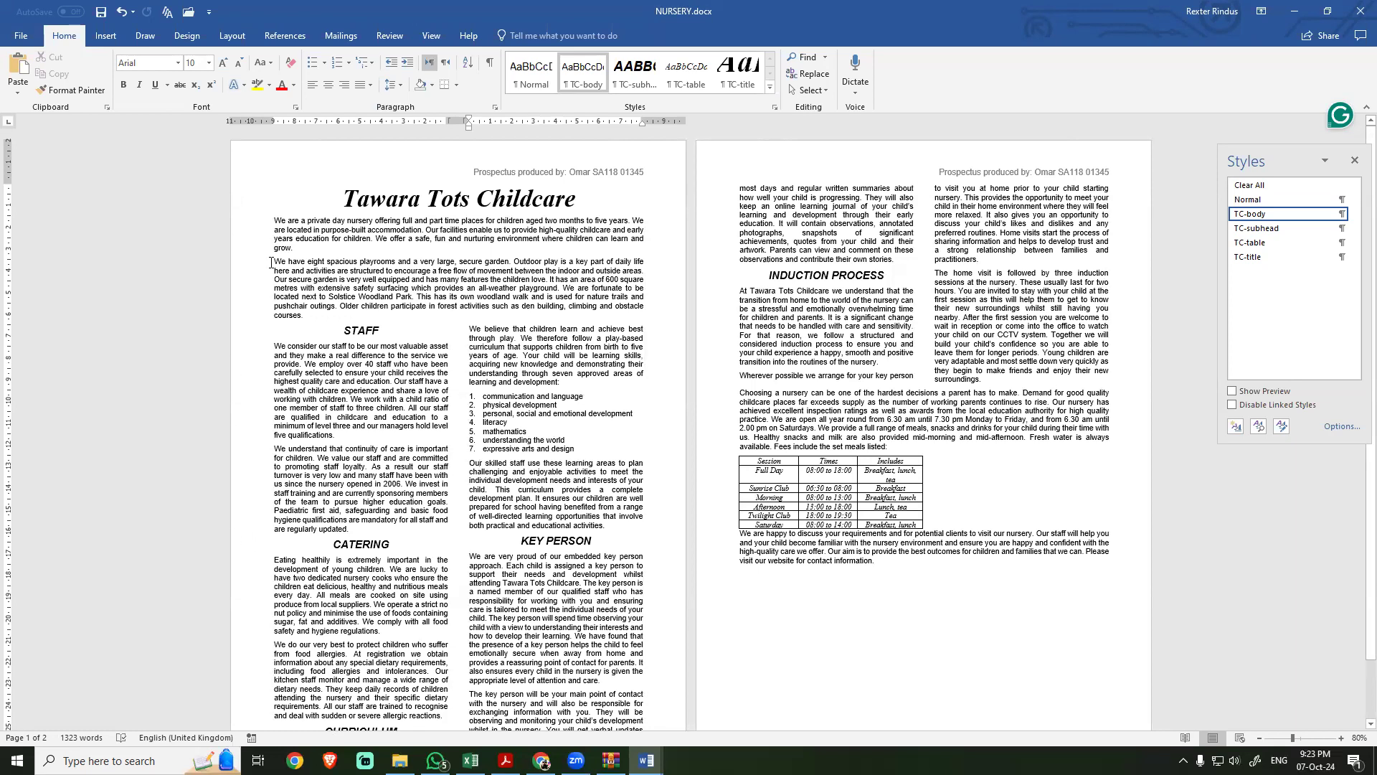
key(ctrl+shift+Right)
key(ctrl+shift+Right)
key(ctrl+shift+Right)
key(ctrl+shift+Right)
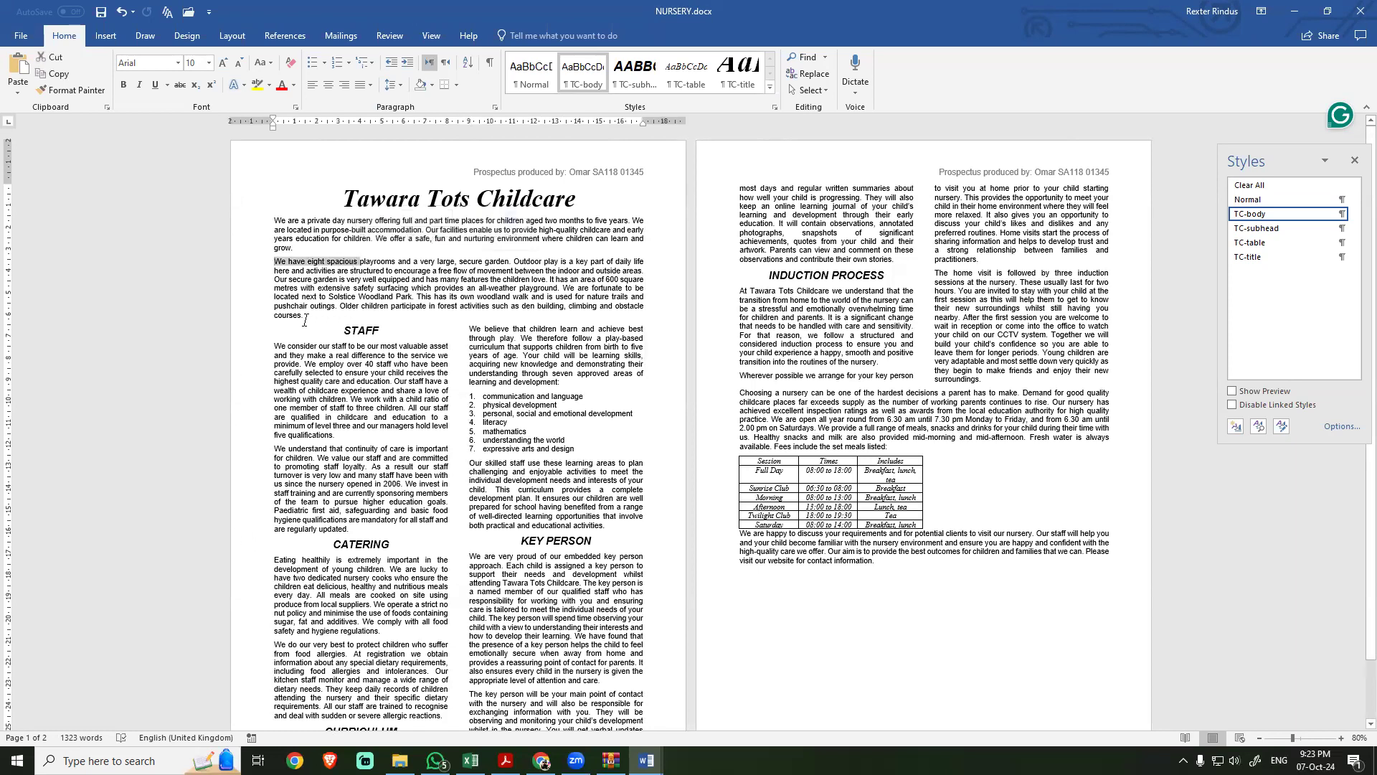
Step: Confirm the image name in the exam PDF and insert j2421logo.jpg from the ZIP archive at the start of the "We have eight spacious playrooms" paragraph
key(alt+Tab)
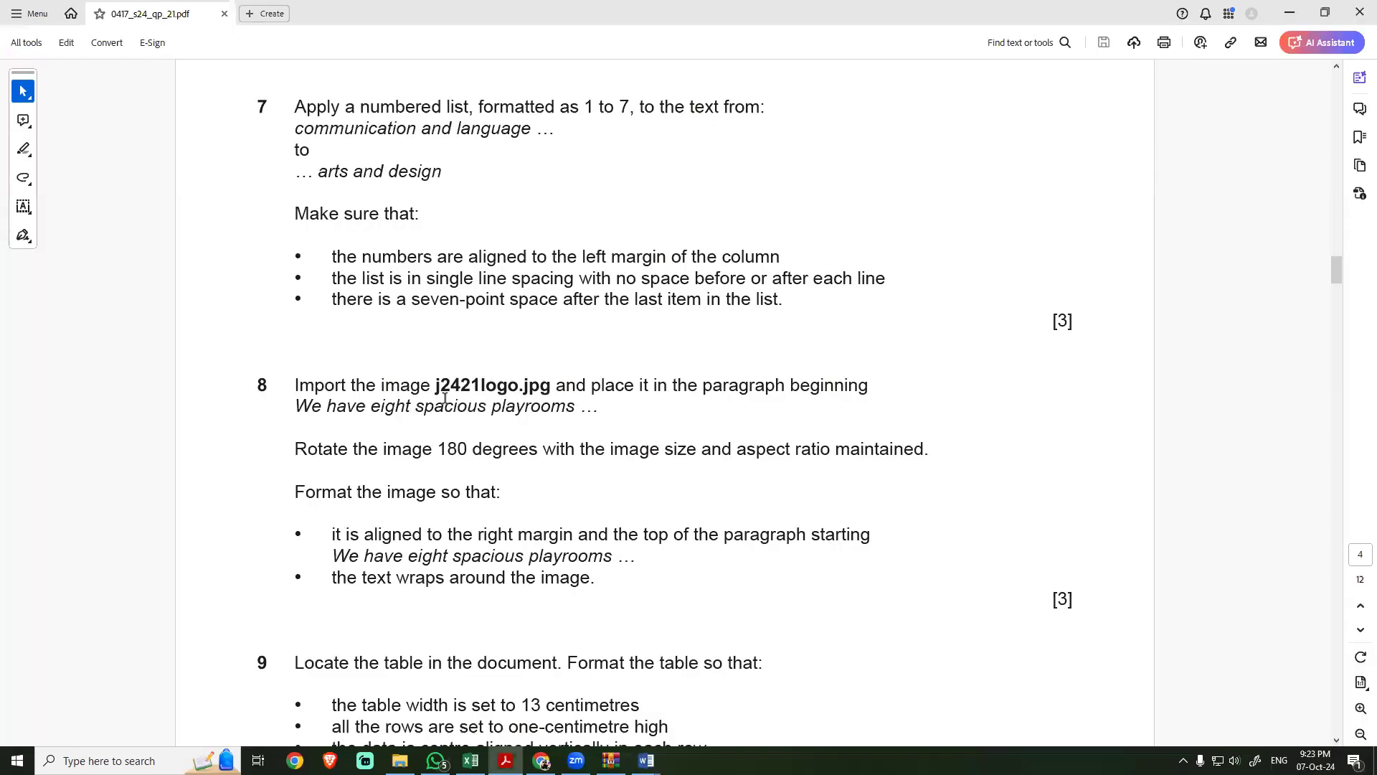
key(alt+Tab)
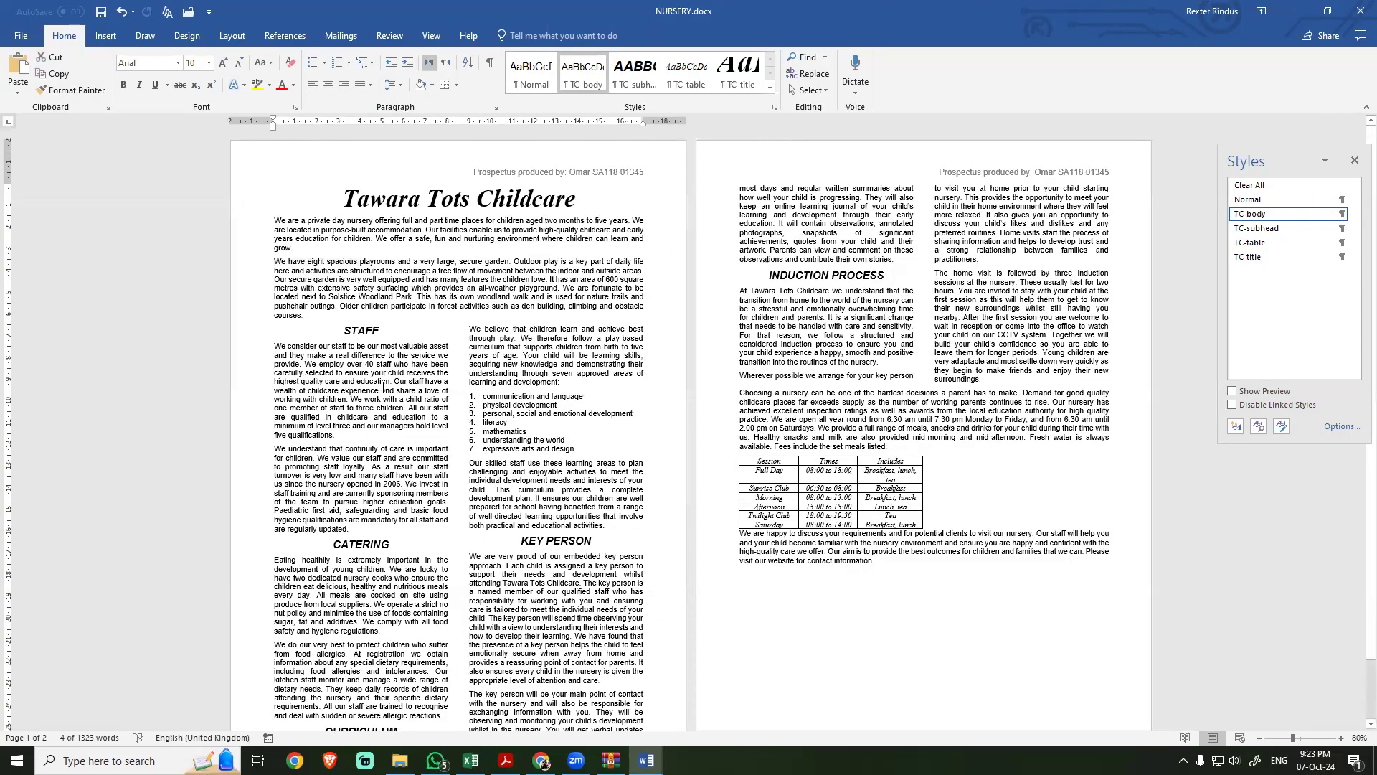
key(alt+Tab)
key(alt+Tab)
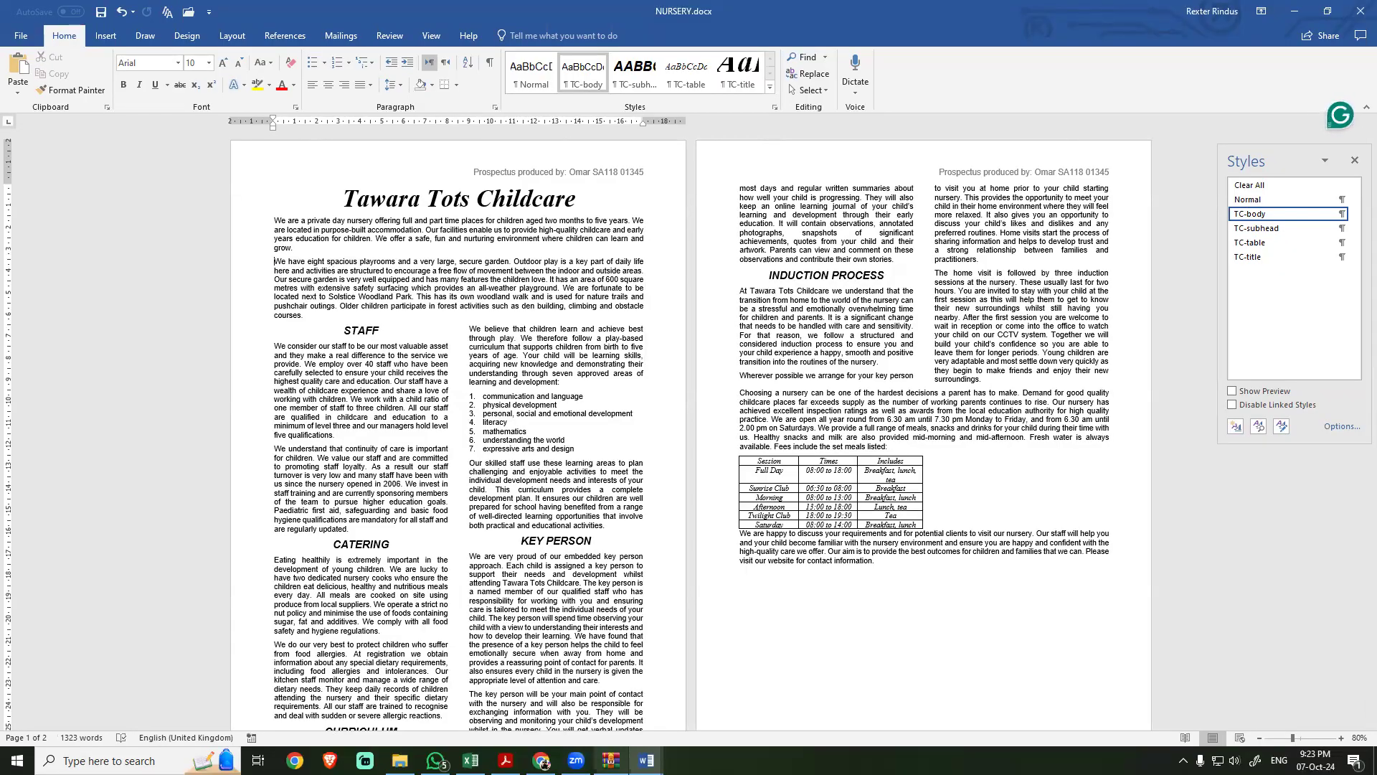
click(612, 760)
drag(631, 307, 276, 269)
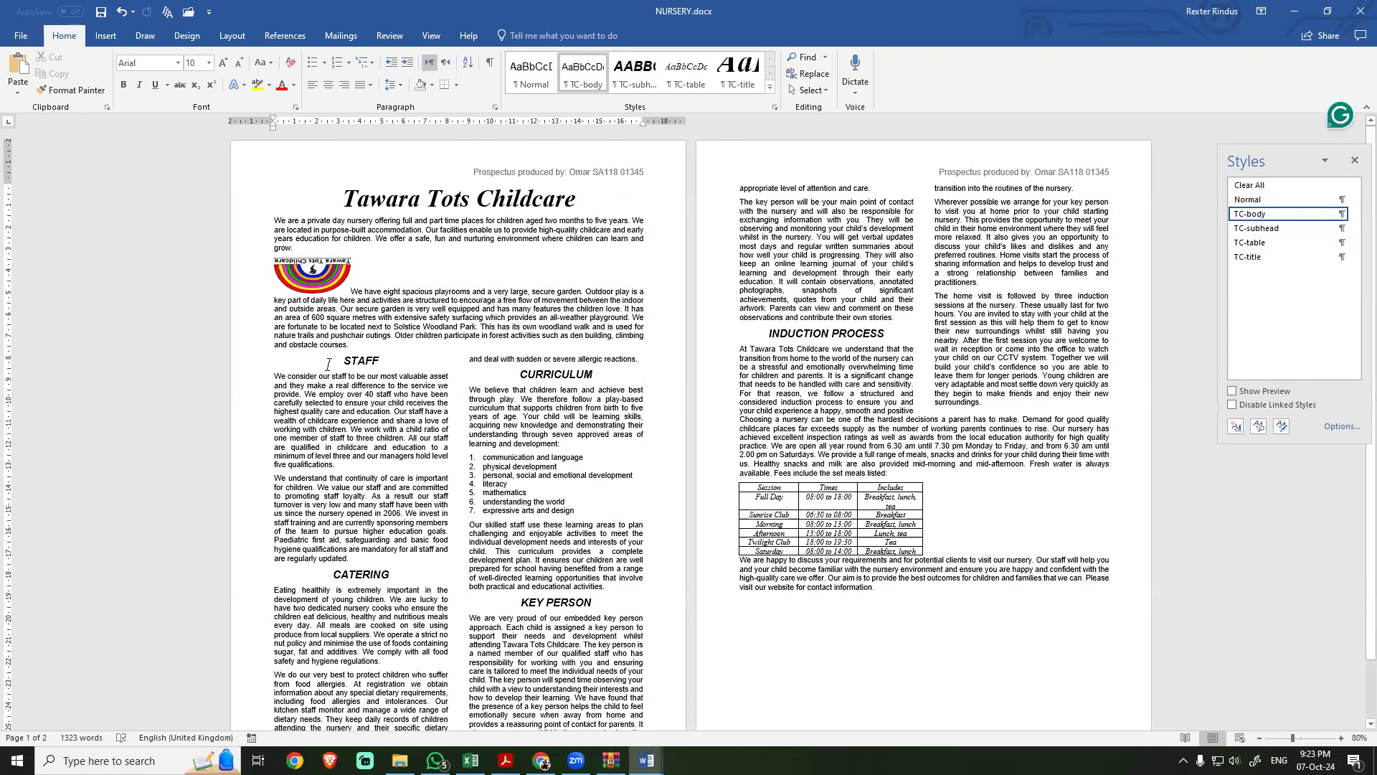
ctrl+scroll(323, 462, up, 8)
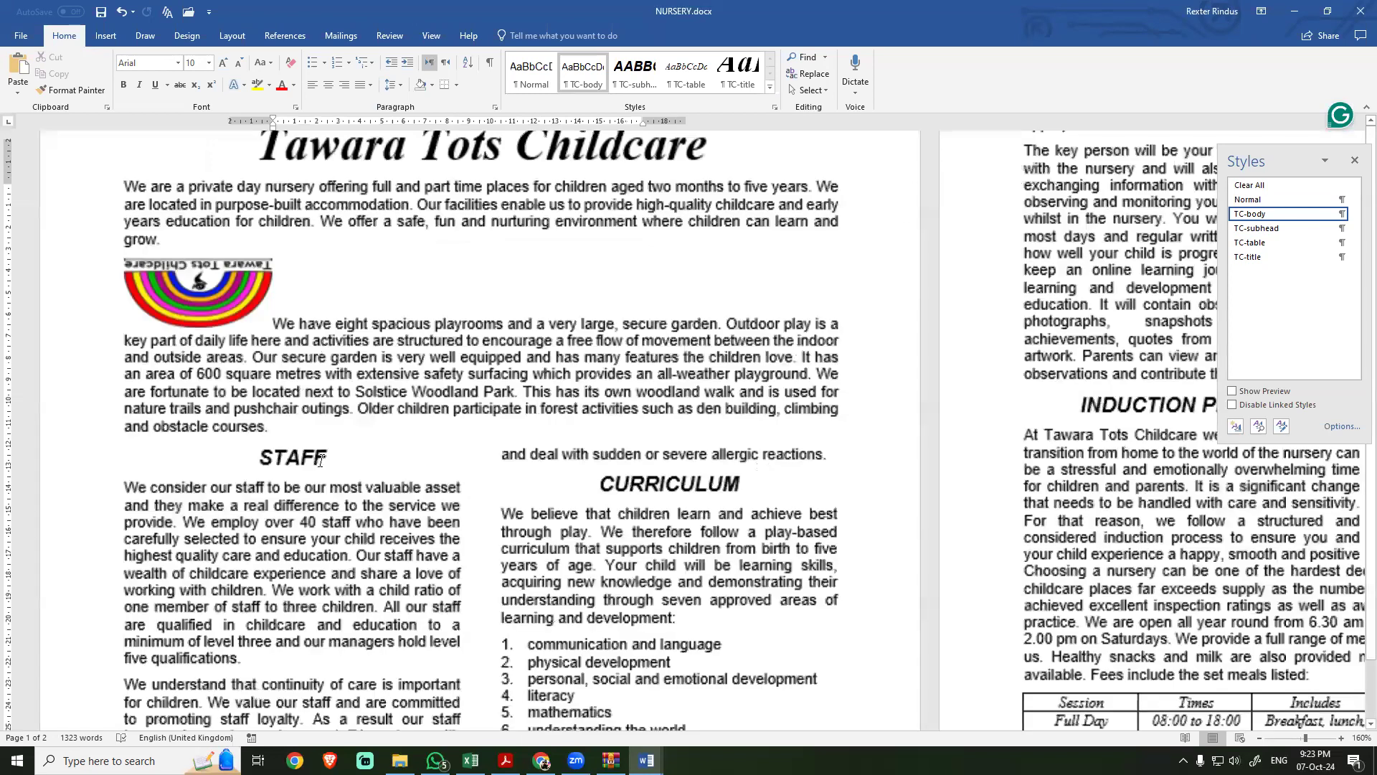
ctrl+scroll(321, 461, up, 3)
scroll(323, 466, up, 3)
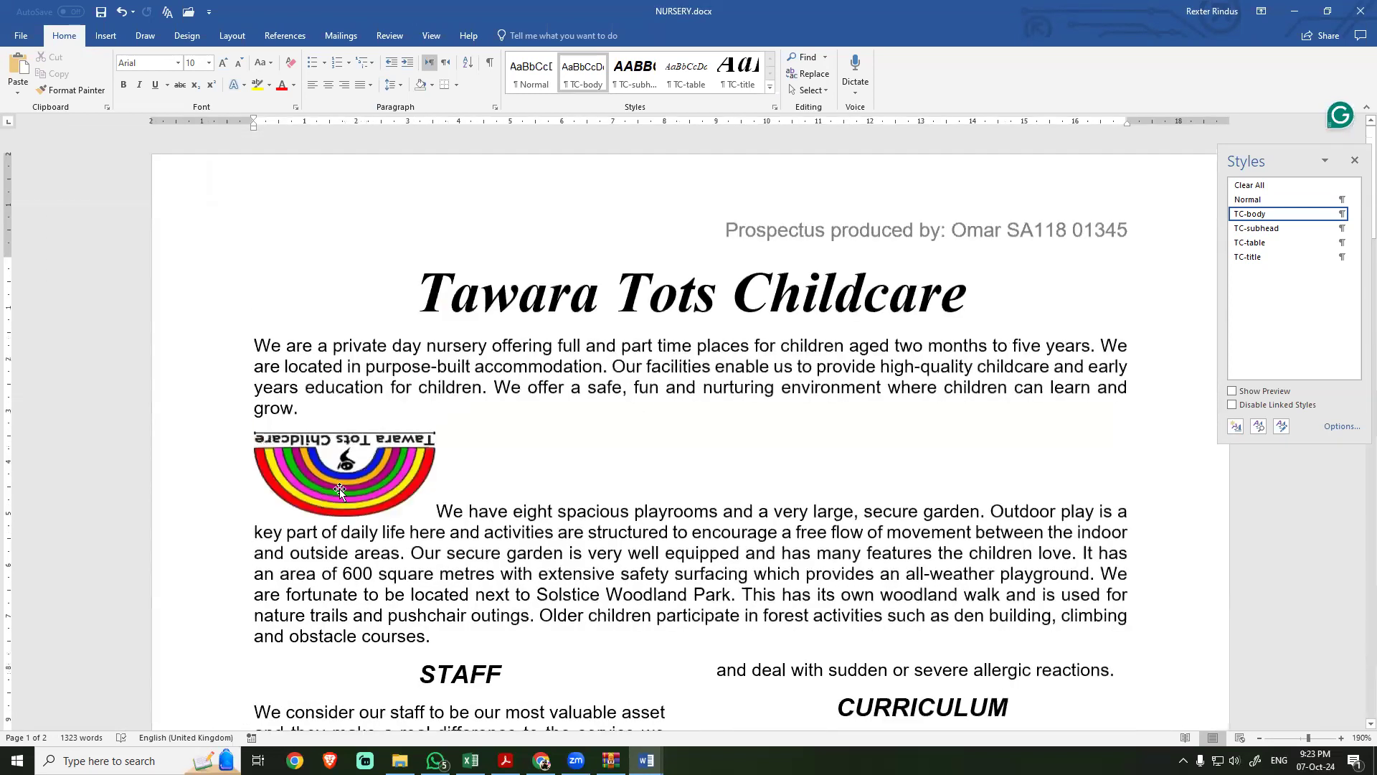
Step: Switch to the exam PDF and re-read the rotation, size and aspect ratio requirement for the logo
key(alt+Tab)
key(alt+Tab)
key(Tab)
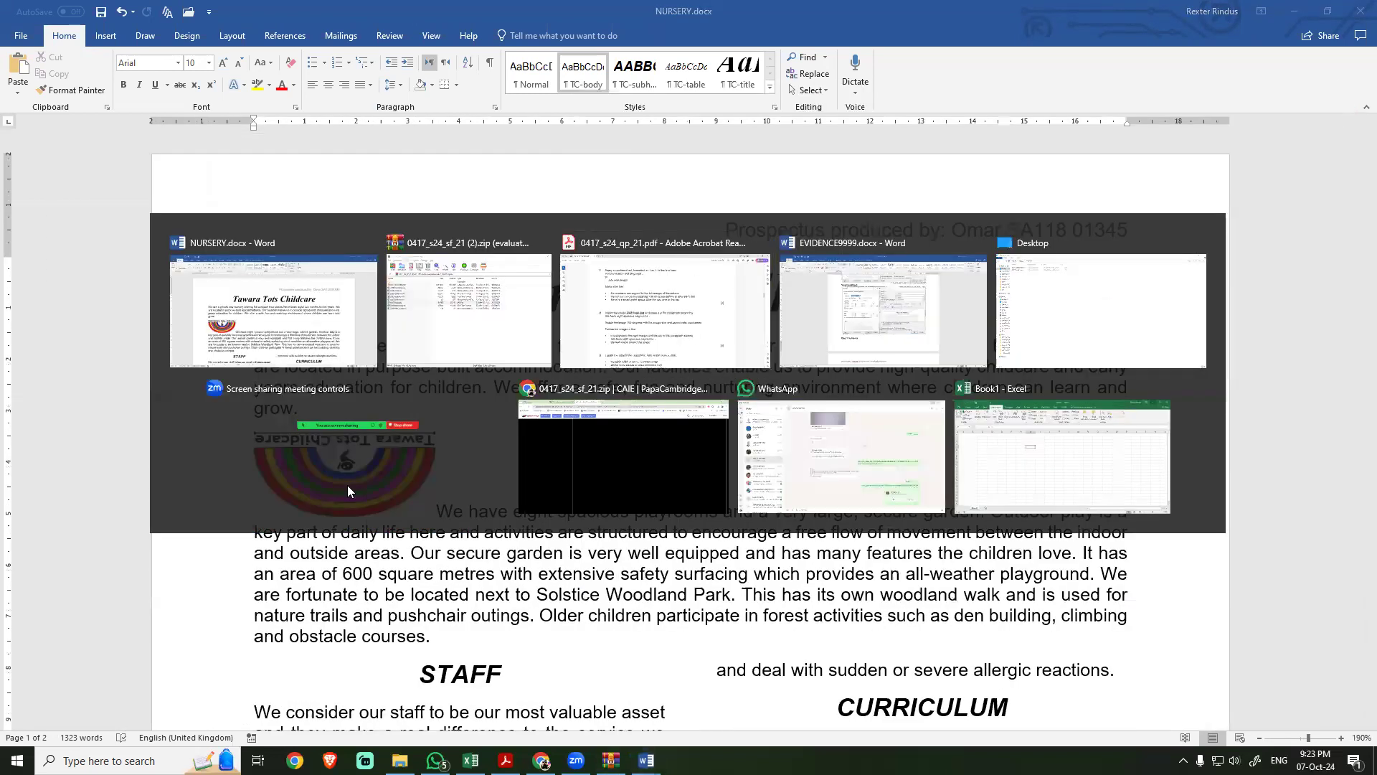
drag(353, 448, 582, 448)
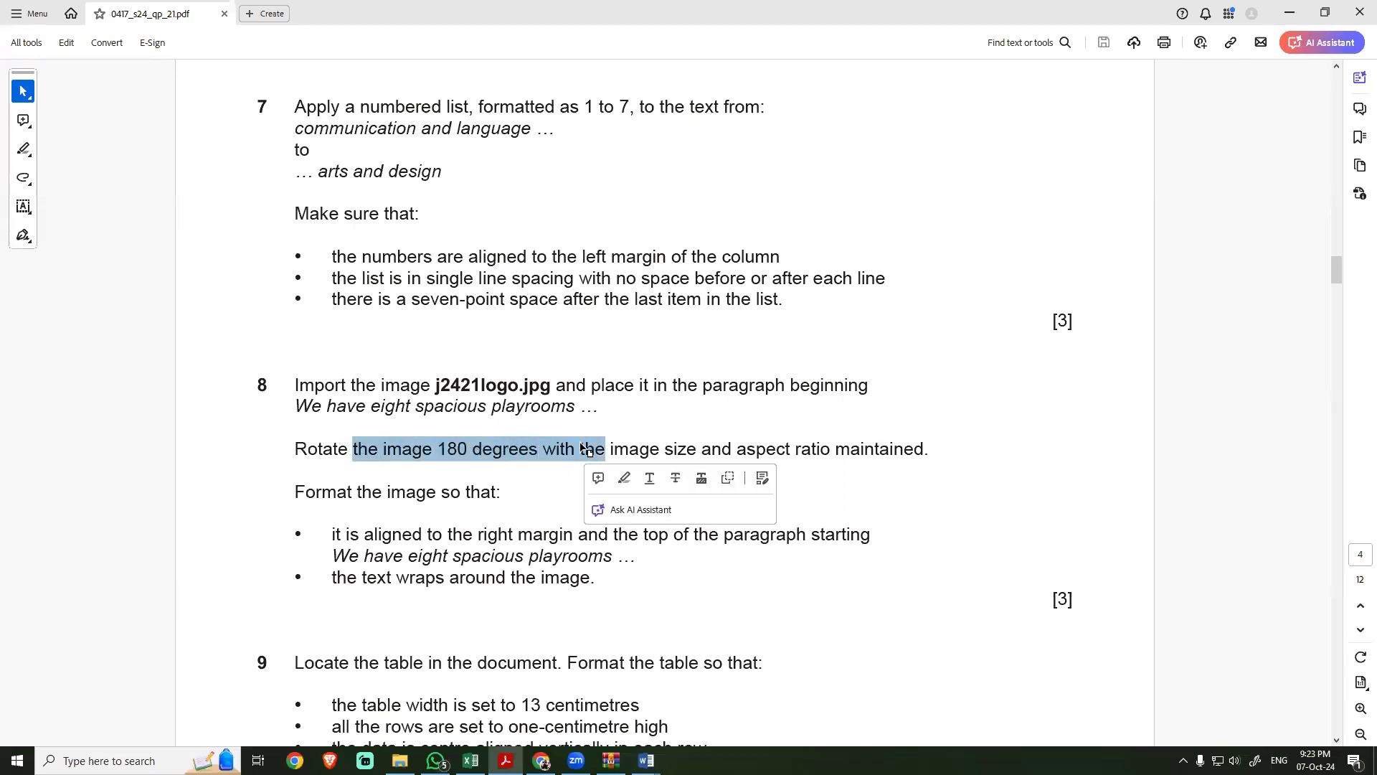
Step: Return to NURSERY and rotate the logo image 180 degrees, keeping its size and aspect ratio
key(alt+Tab)
click(364, 443)
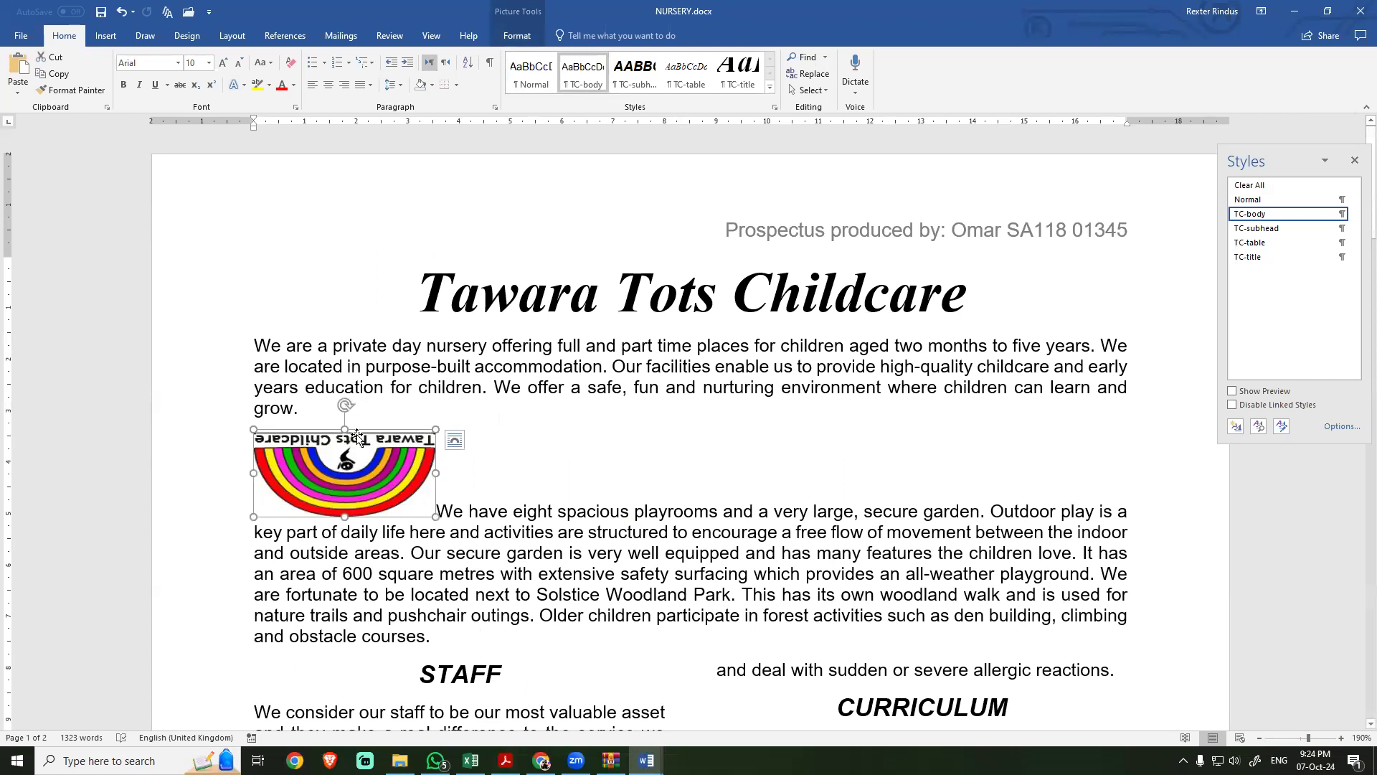
click(517, 38)
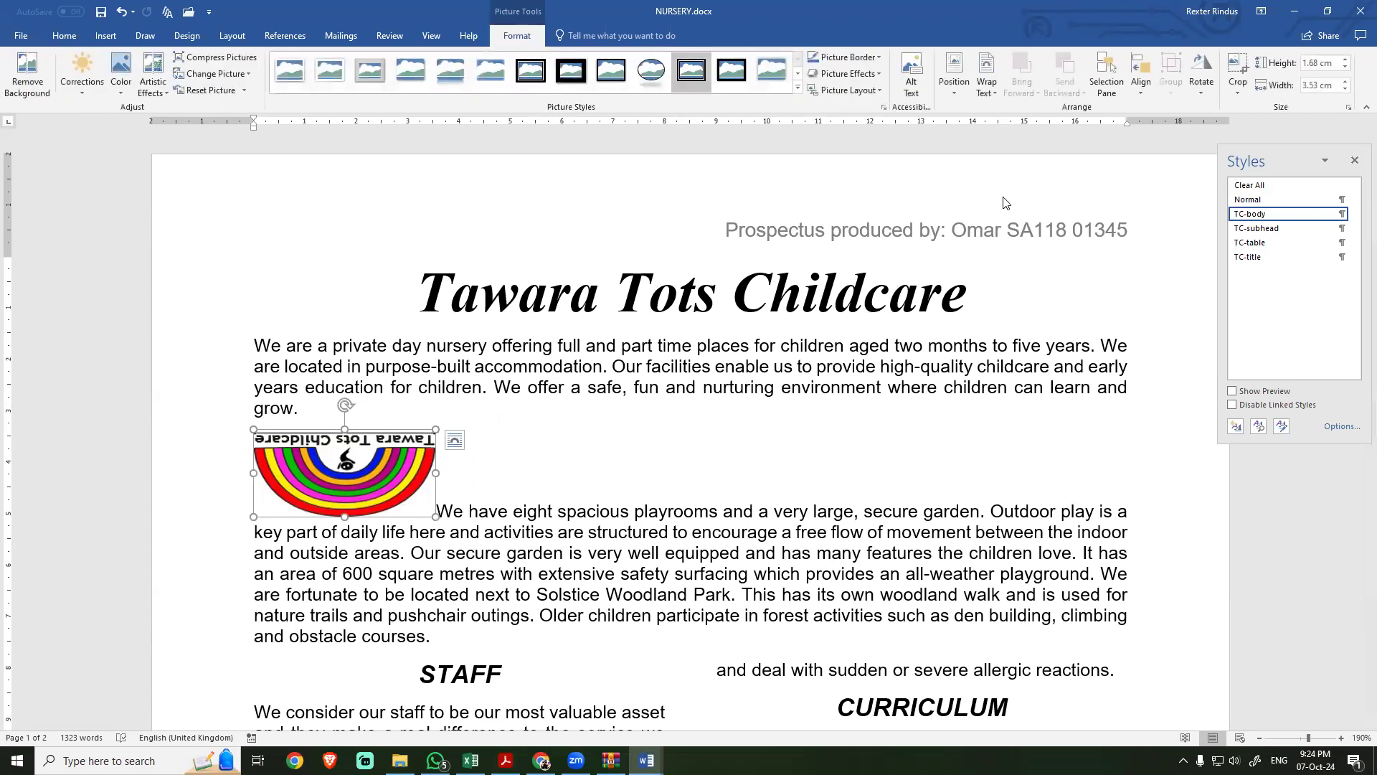
click(1196, 89)
click(1212, 107)
click(1197, 89)
click(1207, 108)
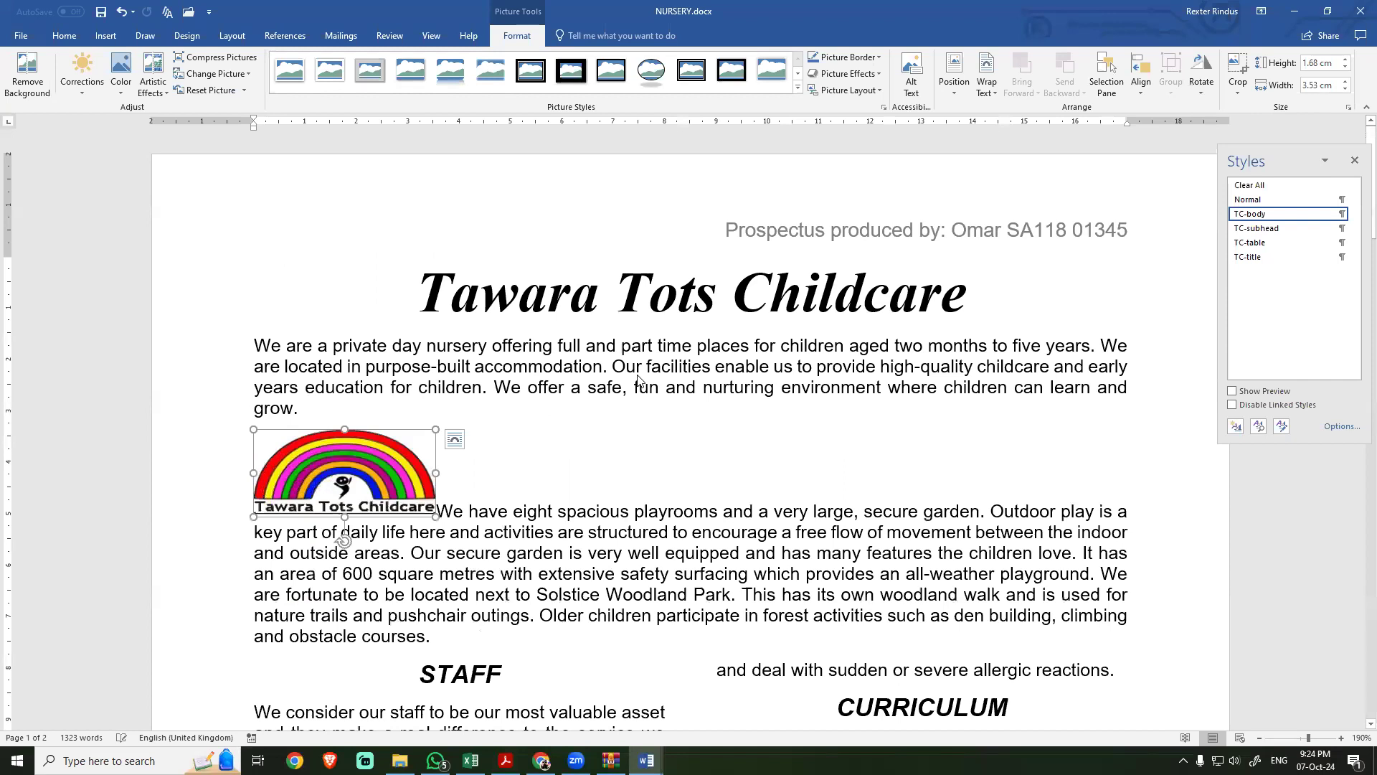
Step: Read the logo's alignment and text wrapping requirements in the exam PDF, and return to NURSERY
key(alt+Tab)
click(392, 486)
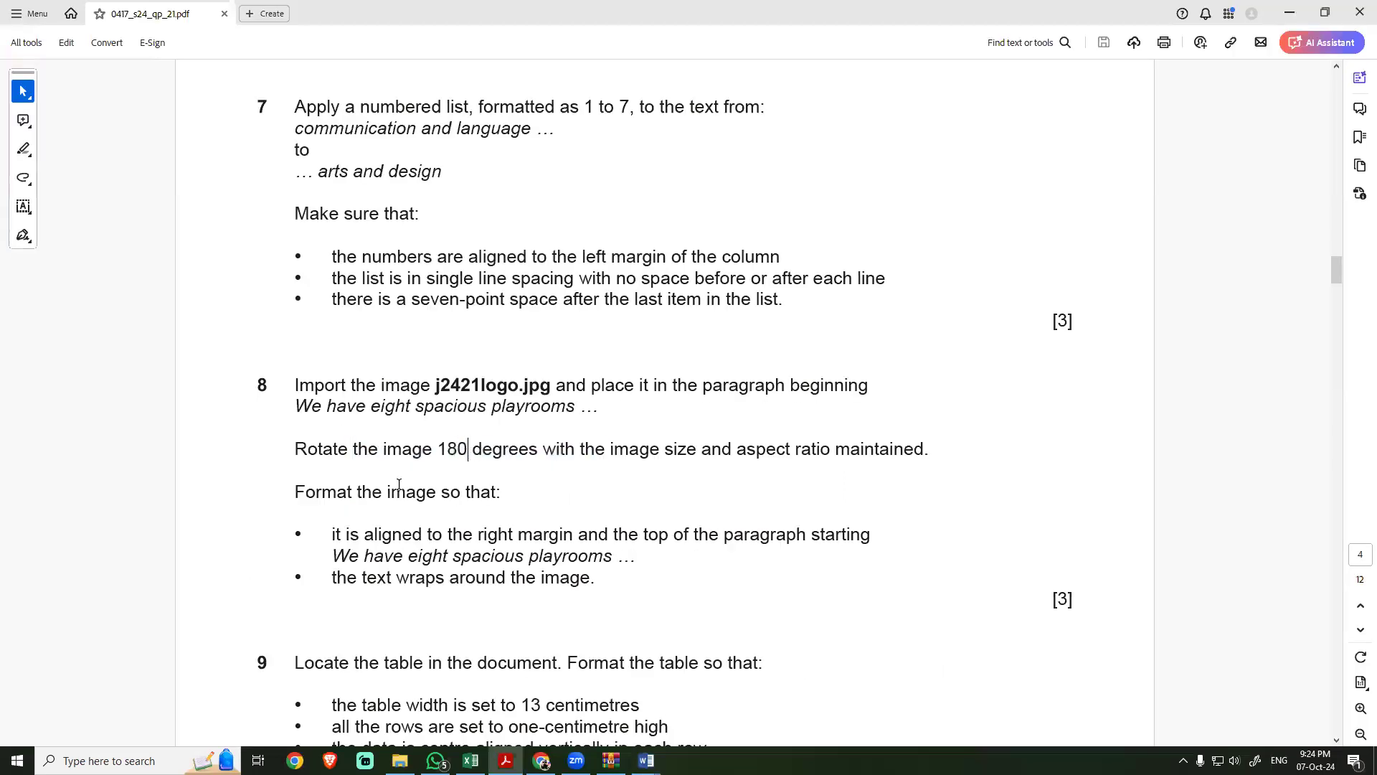
drag(295, 493, 841, 467)
scroll(420, 548, down, 1)
click(398, 495)
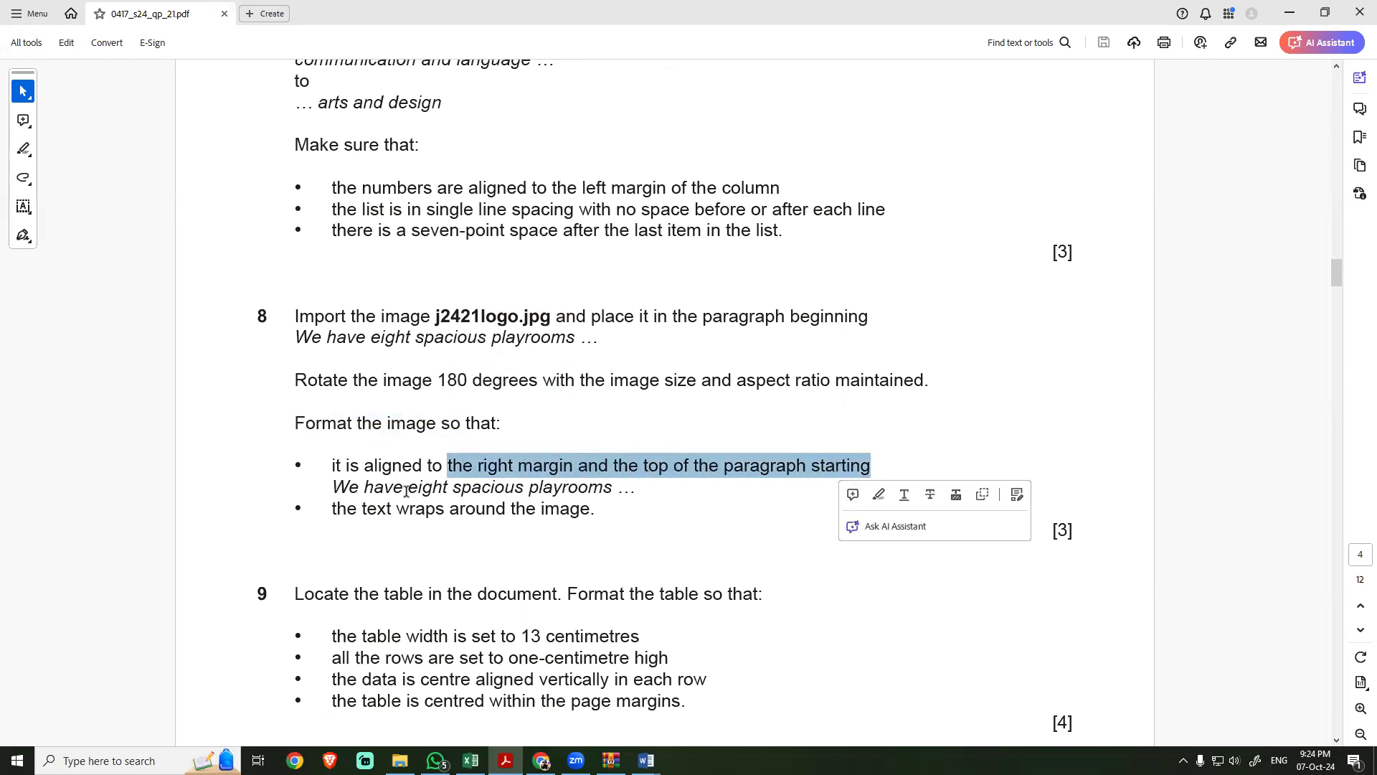
drag(407, 489, 489, 495)
key(alt+Tab)
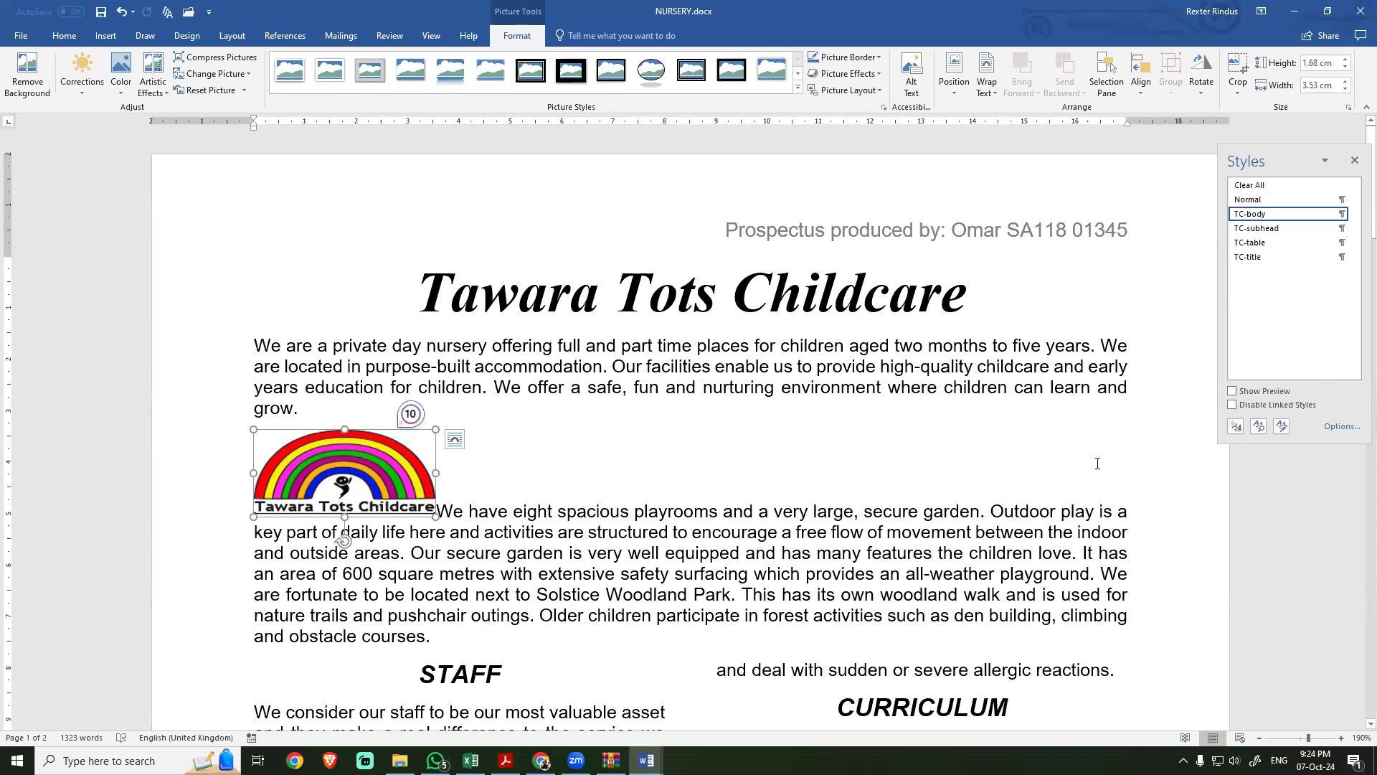
Step: Set the logo's text wrapping to Square and align it to the right margin and the top of the "We have eight spacious playrooms" paragraph
click(984, 94)
click(1003, 128)
drag(364, 463, 1053, 452)
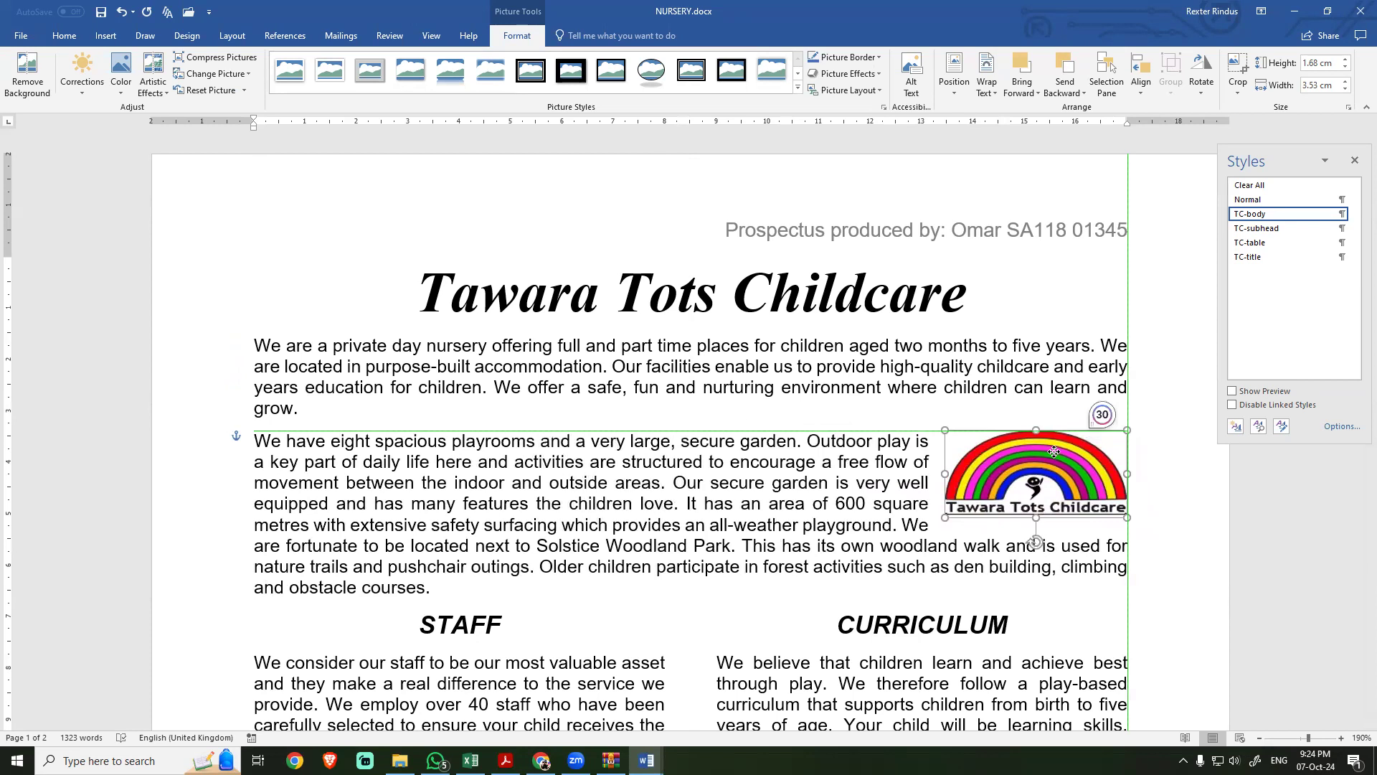
drag(1054, 452, 1054, 452)
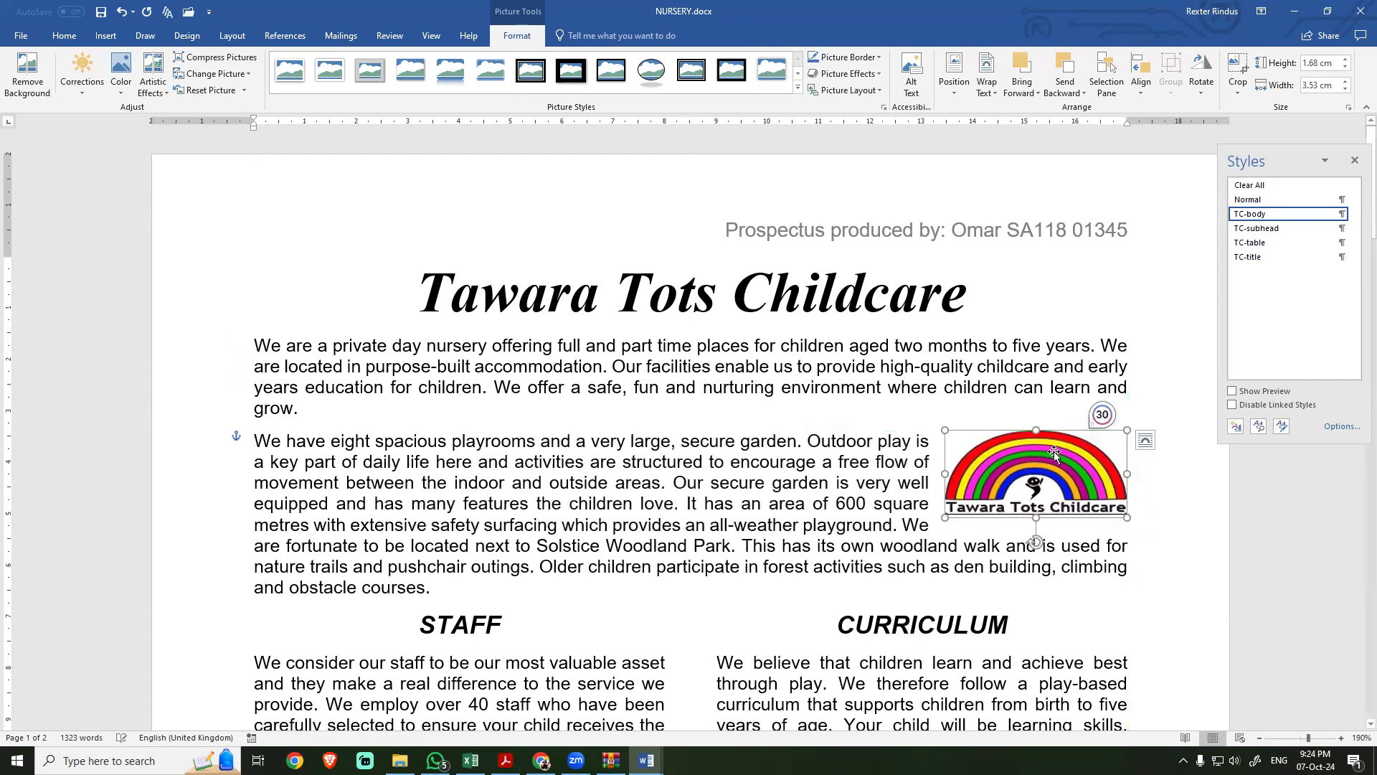
Step: Open and close the Grammarly review suggestions, and move the Grammarly badge away from the logo
click(1102, 416)
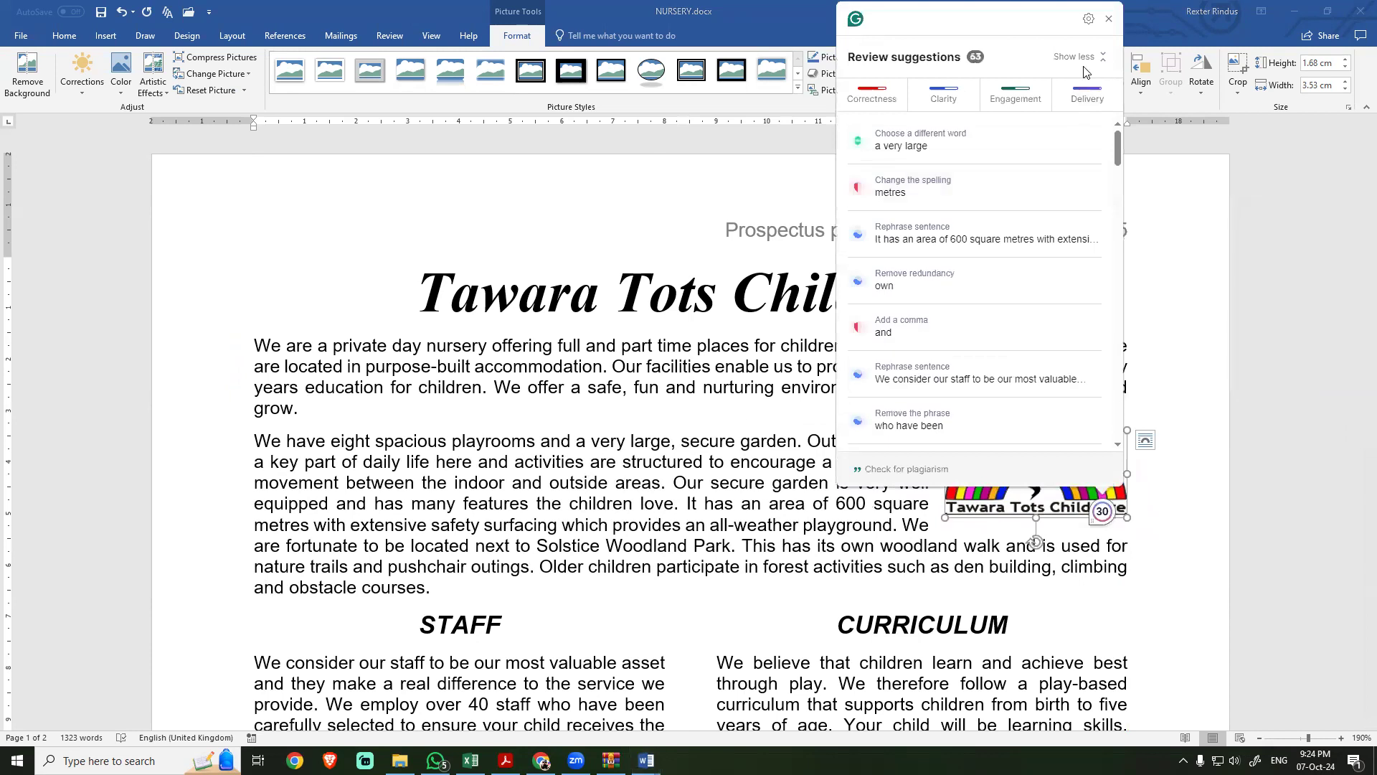
click(1108, 18)
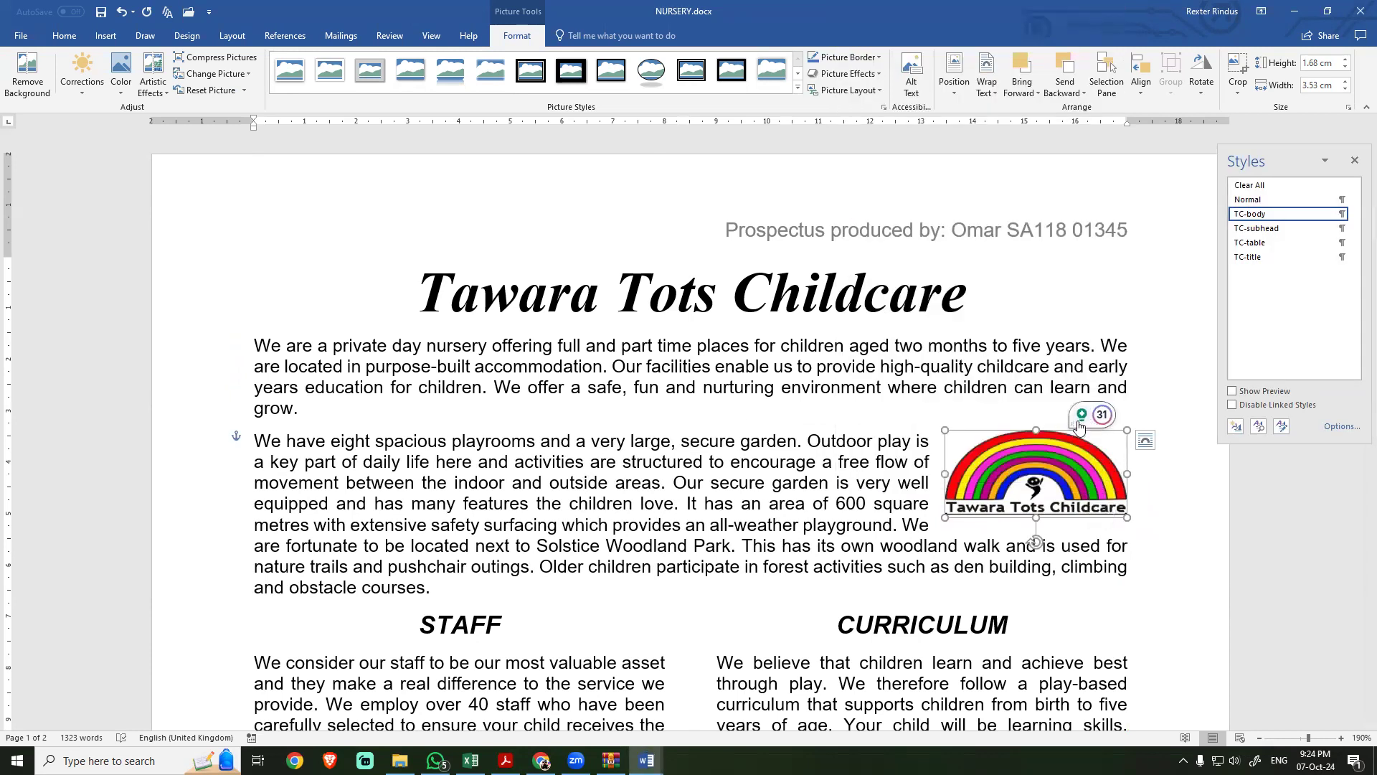
drag(1081, 425, 1337, 719)
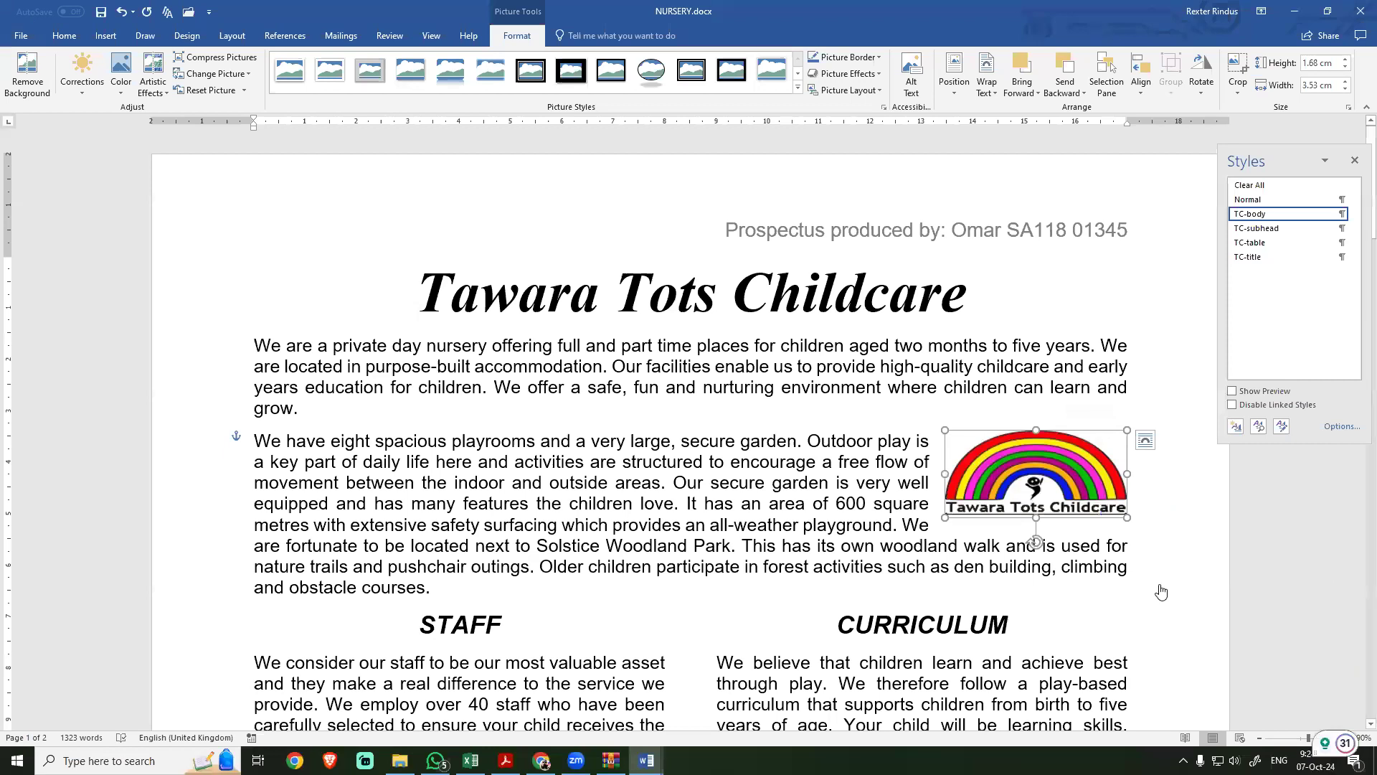
click(1027, 410)
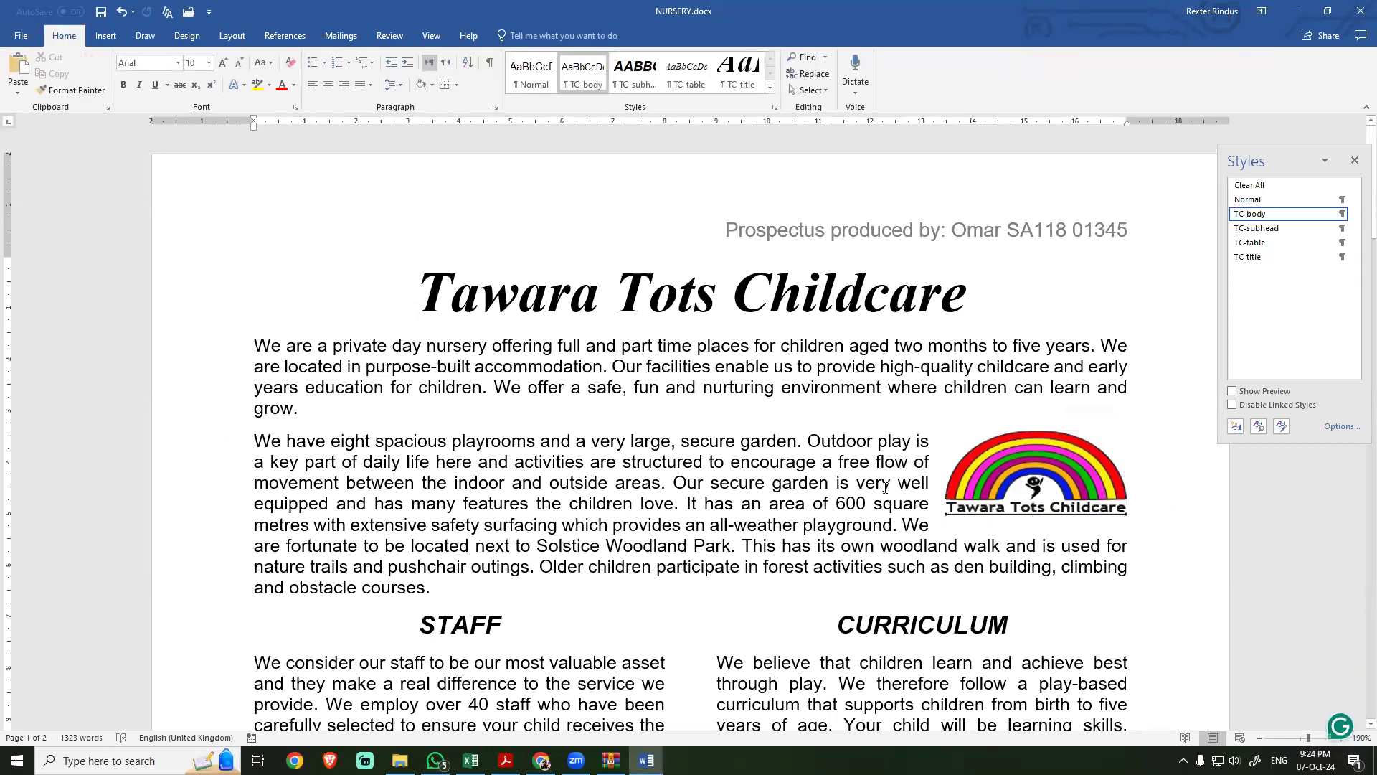
Step: Compare the logo's alignment and text wrapping in NURSERY with the task 8 requirements in the exam PDF
key(alt+Tab)
click(358, 480)
drag(357, 509, 614, 522)
click(454, 465)
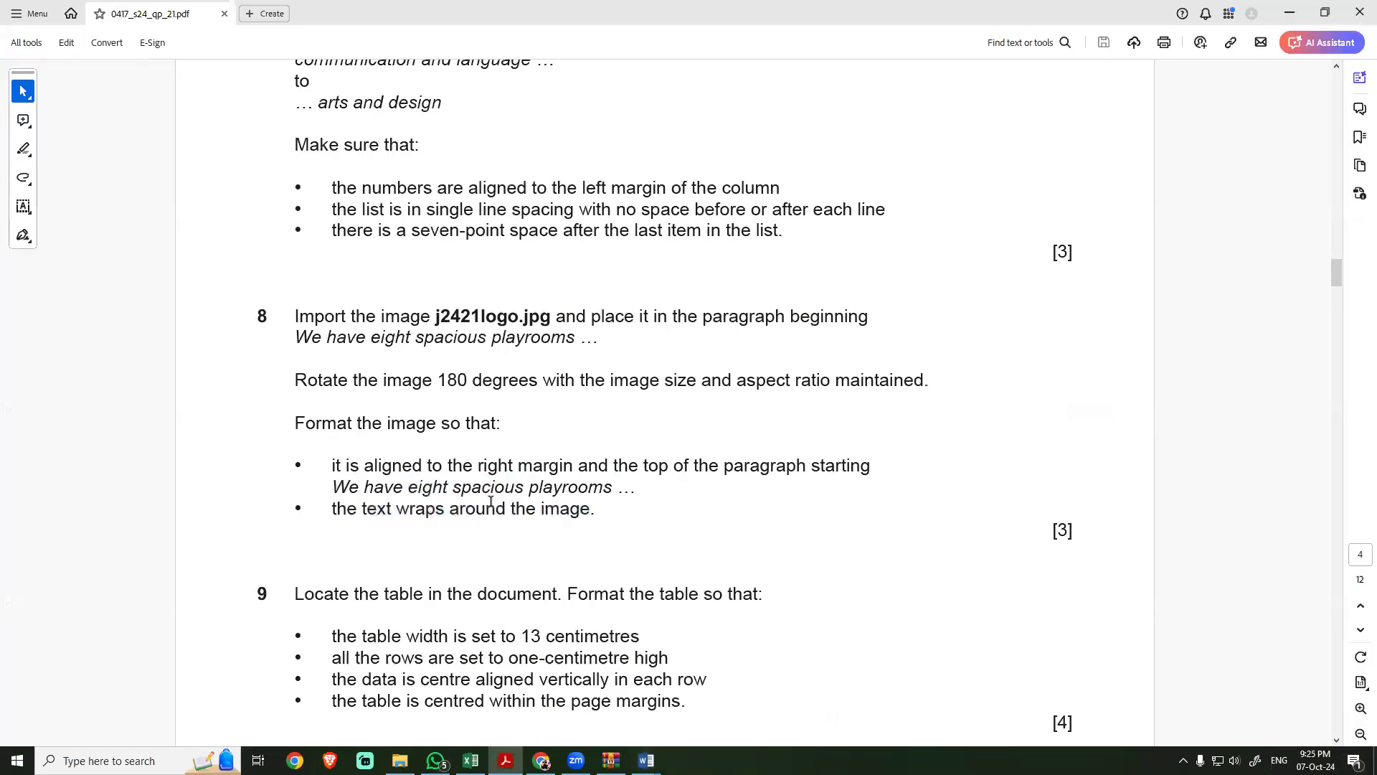
key(alt+Tab)
click(996, 454)
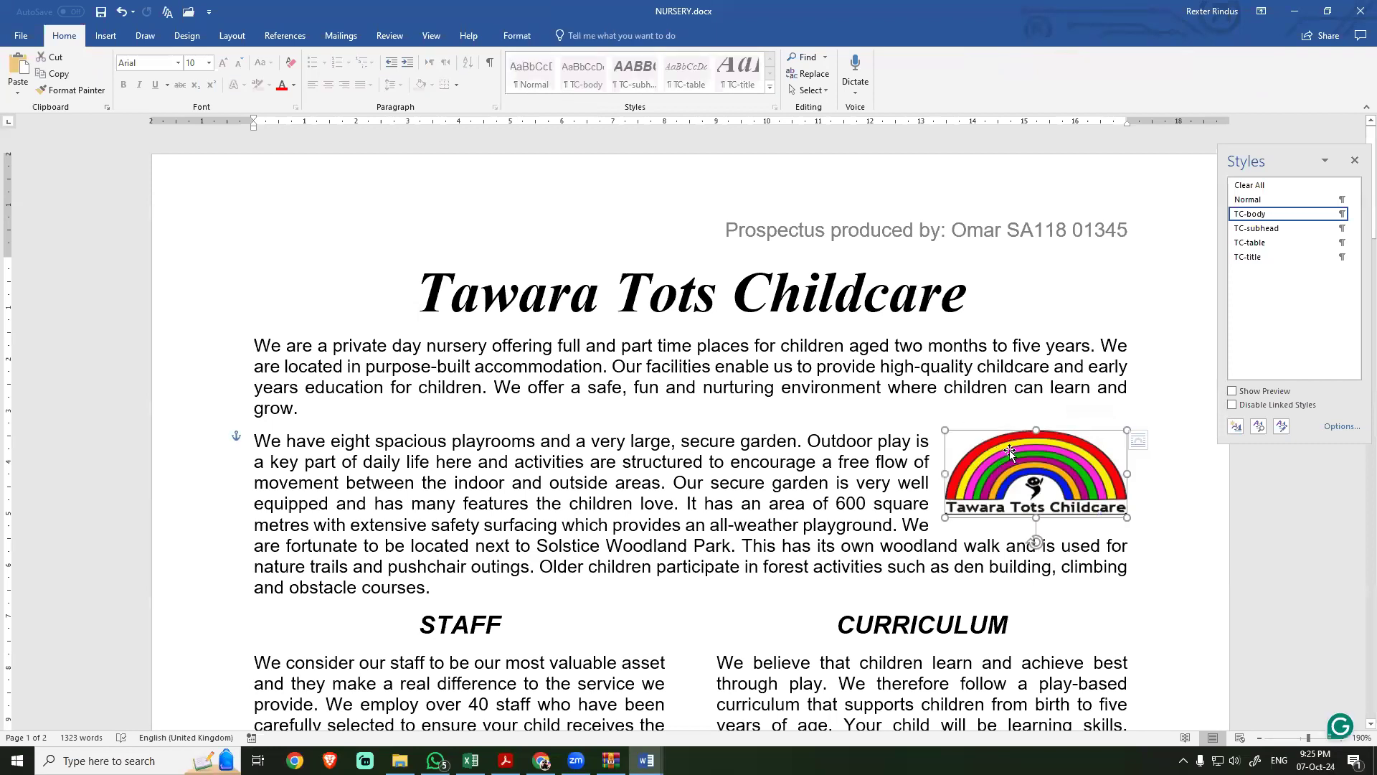
scroll(815, 449, down, 3)
click(804, 331)
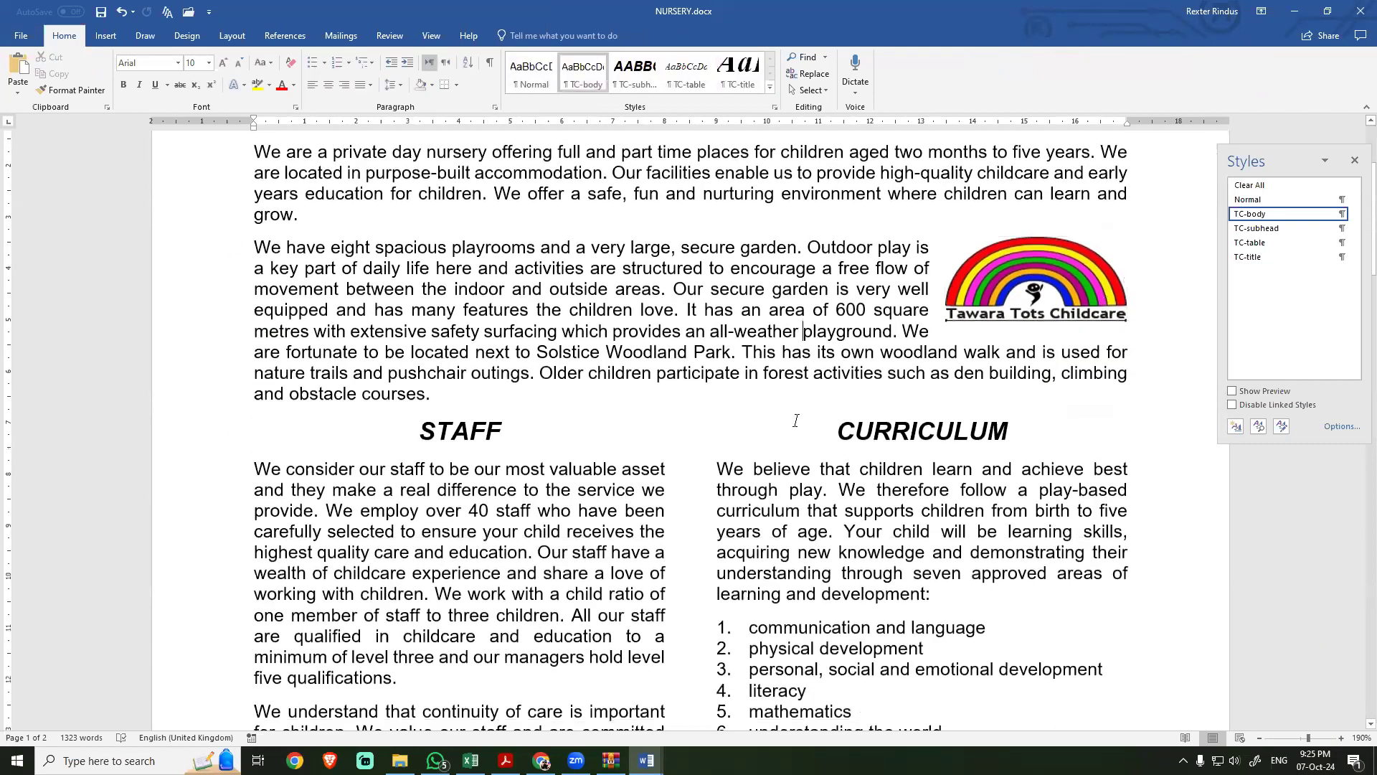
scroll(813, 409, up, 3)
Step: Read task 9 in the exam PDF and locate the Session, Times and Includes table in NURSERY
key(alt+Tab)
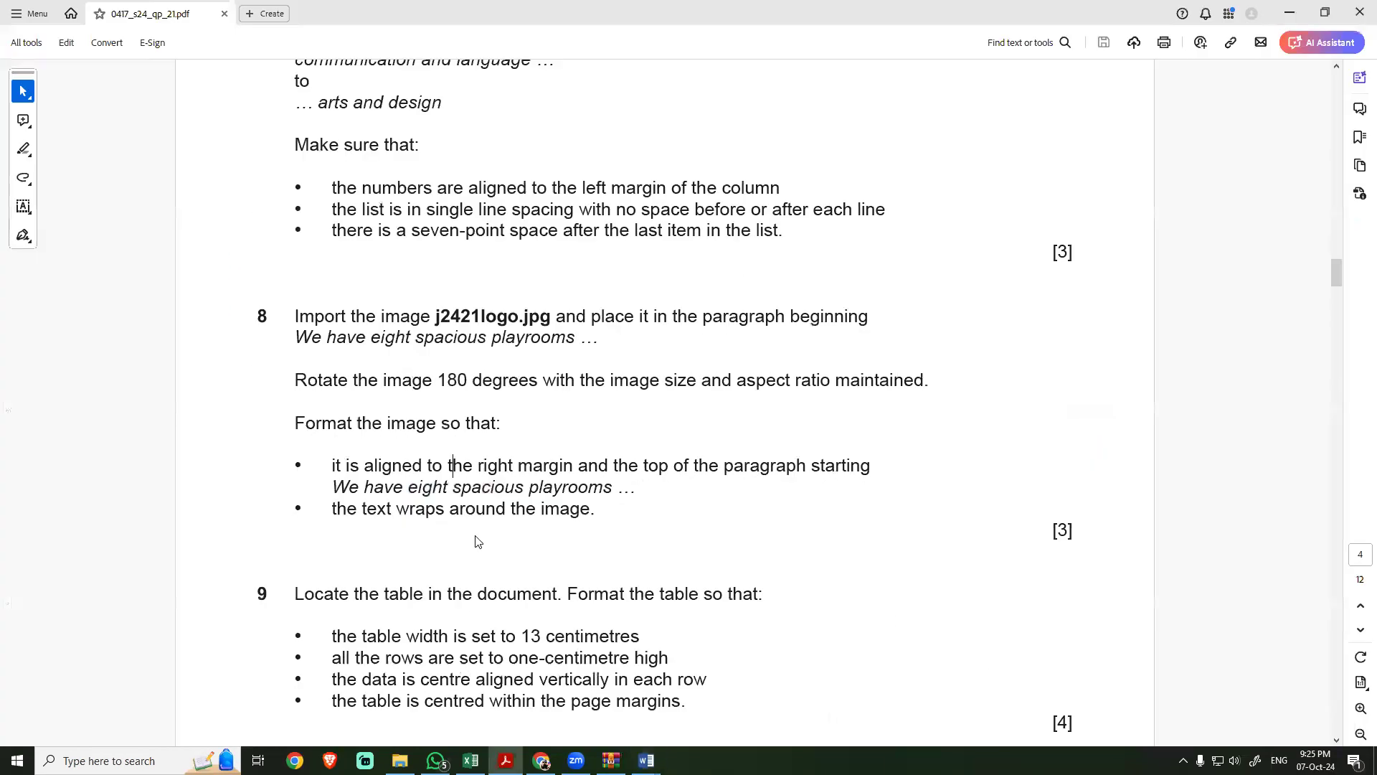
scroll(472, 533, down, 2)
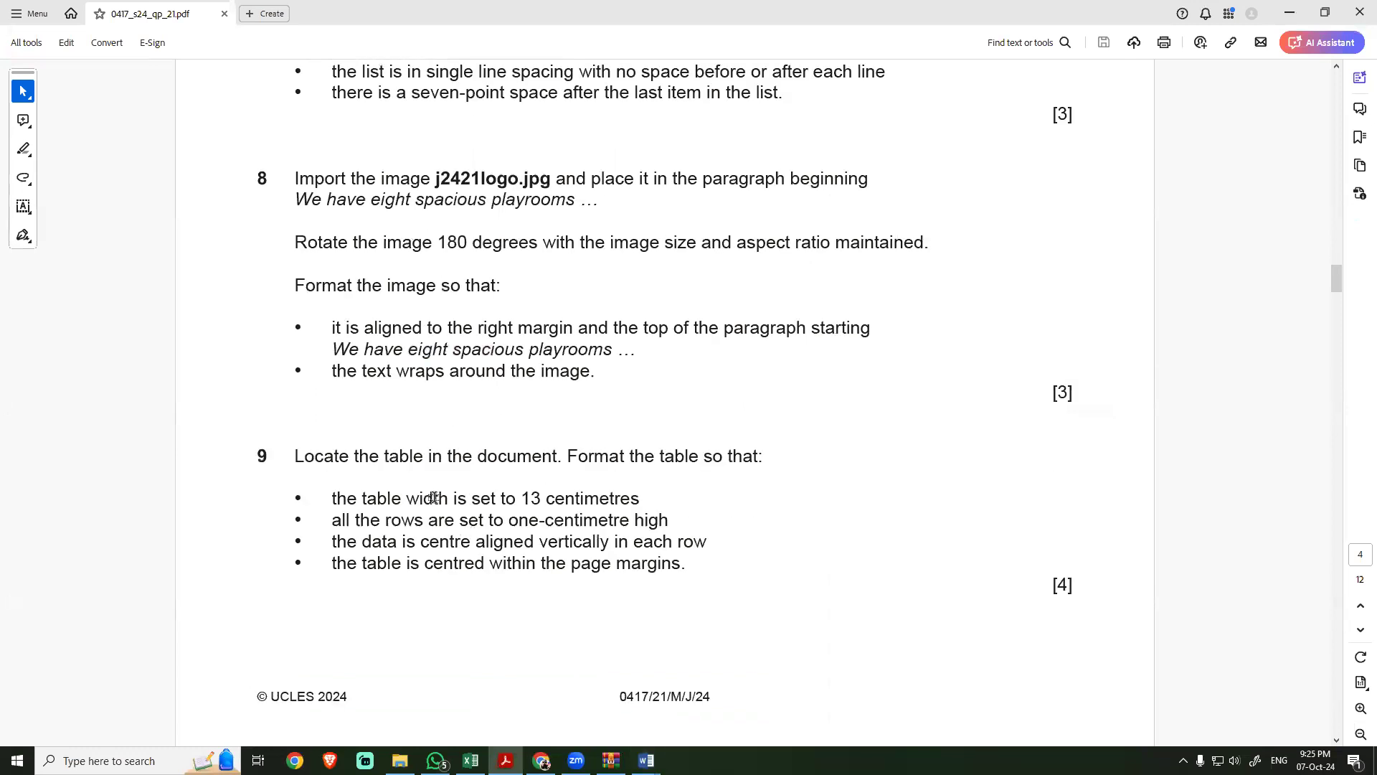
key(alt+Tab)
scroll(474, 467, down, 8)
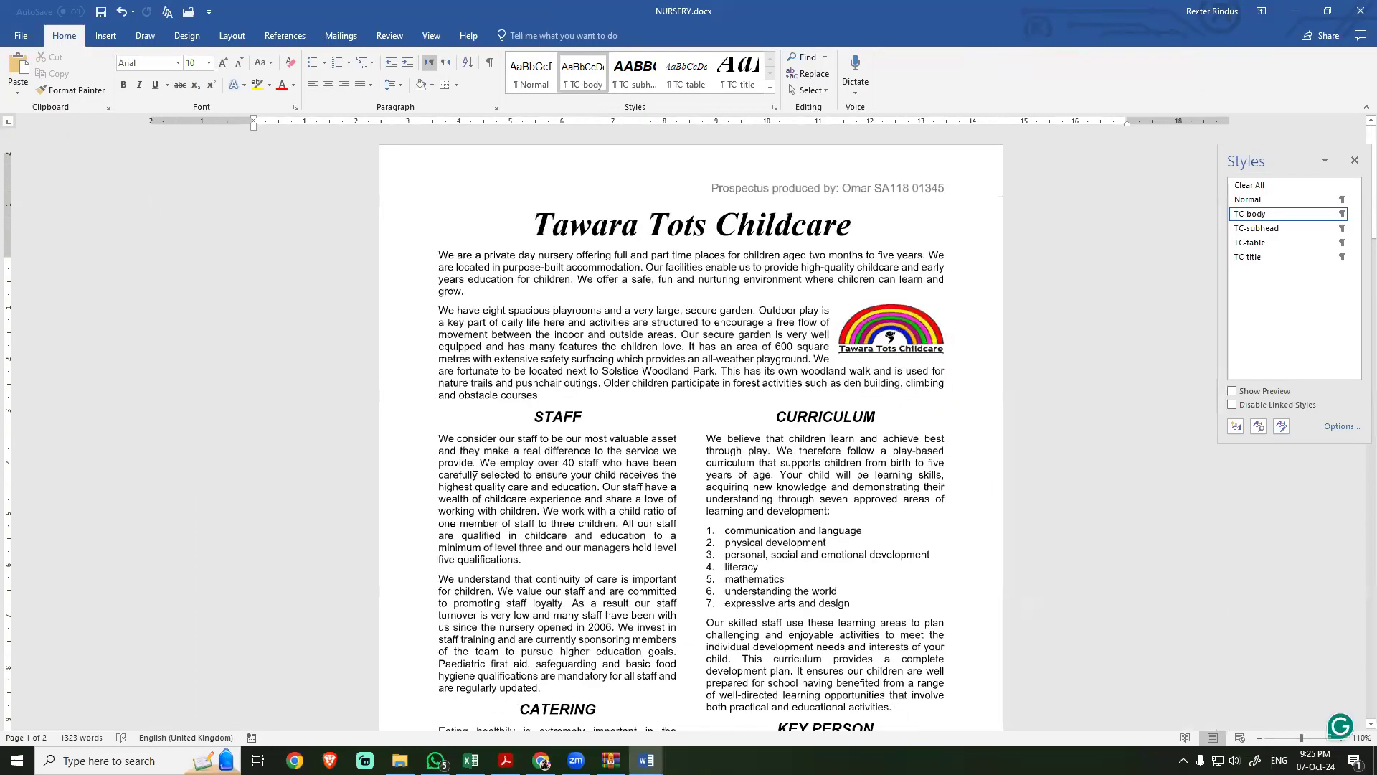
scroll(766, 584, down, 4)
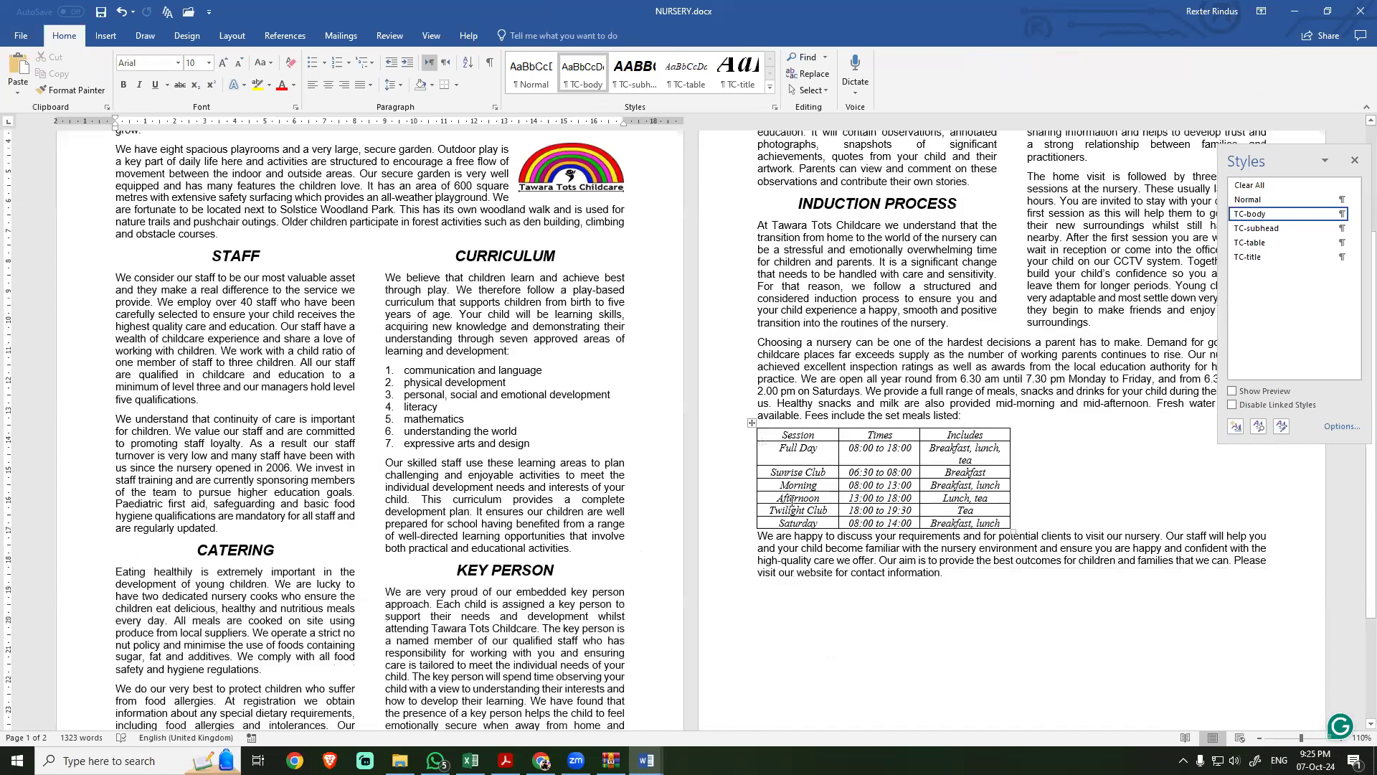
scroll(791, 498, down, 1)
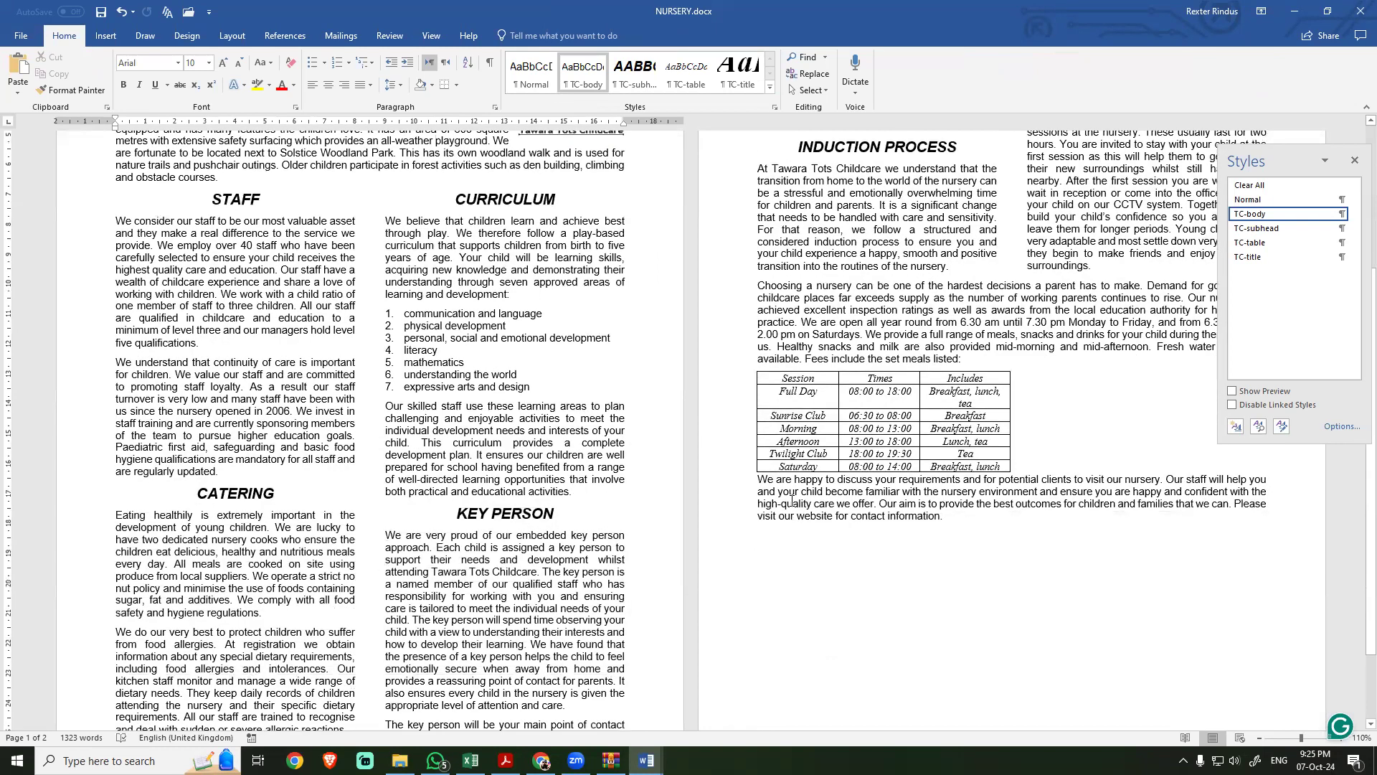
Step: Return to the exam PDF and re-read the table width requirement in task 9
key(alt+Tab)
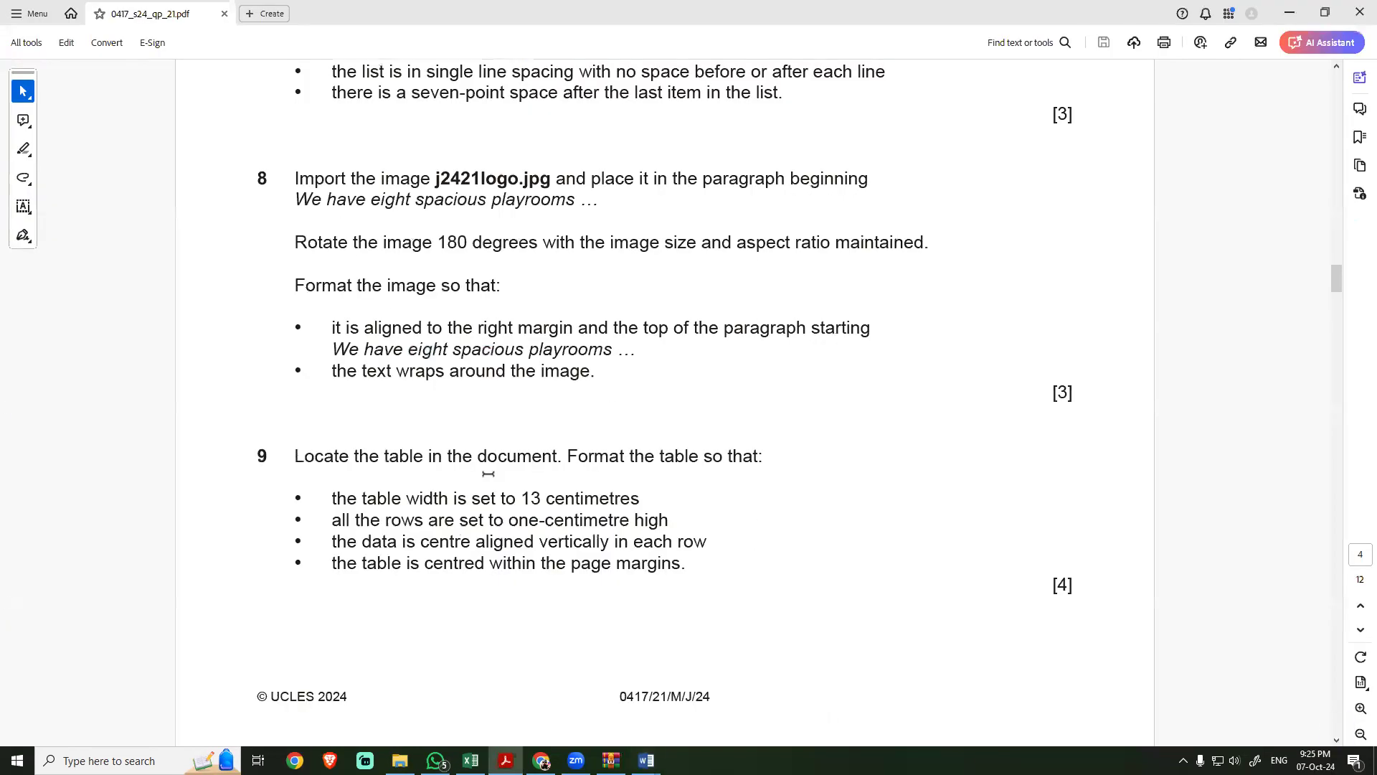
drag(332, 498, 449, 498)
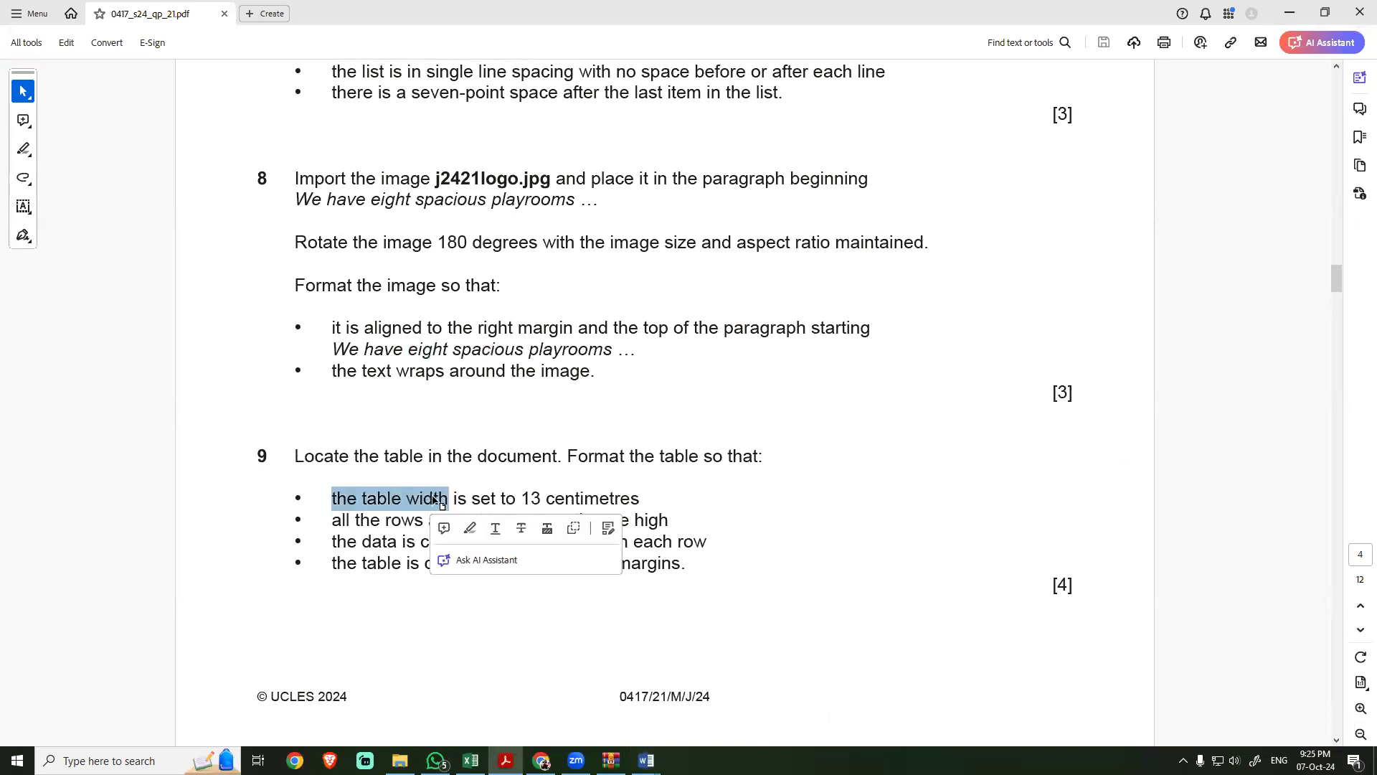
click(474, 497)
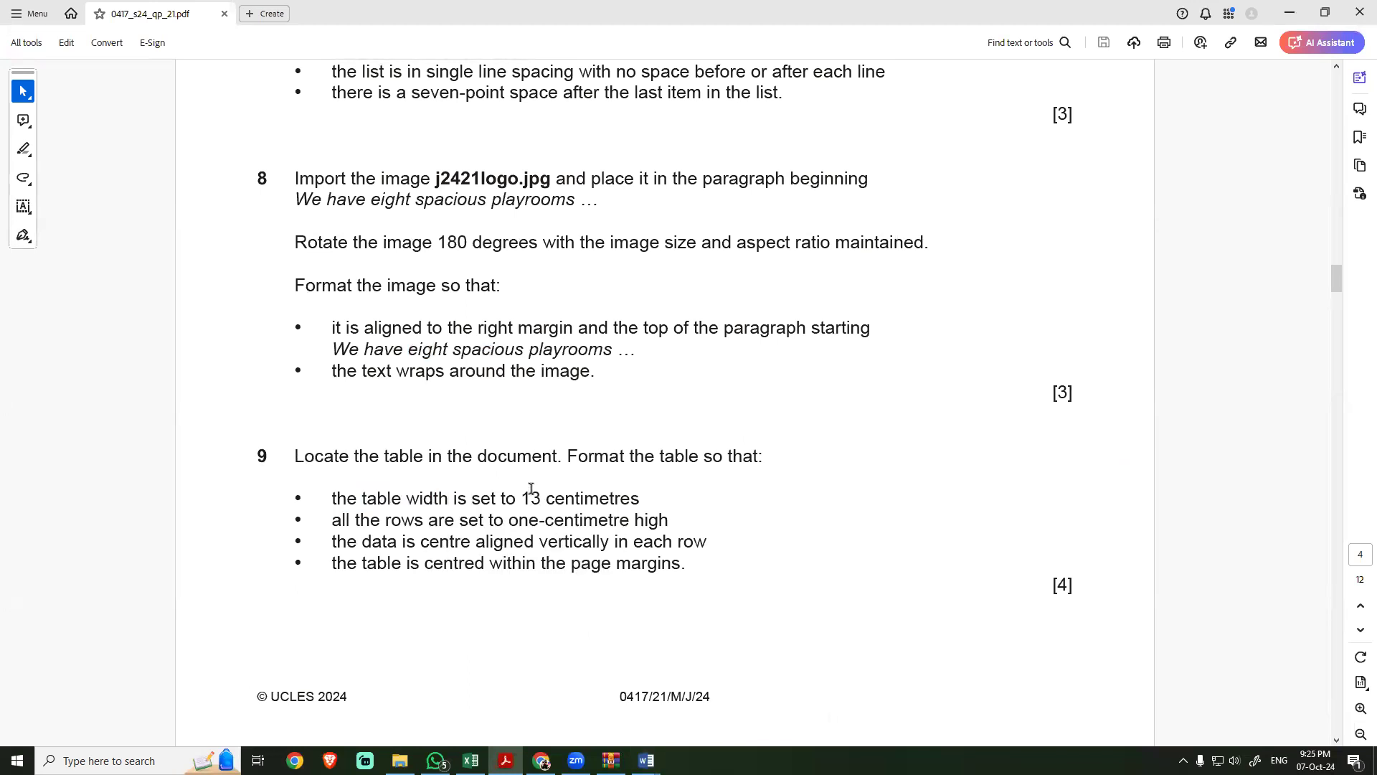
Step: Switch to NURSERY and set the Session, Times and Includes table's preferred width to 13 cm, checking the value in the exam PDF
key(alt+Tab)
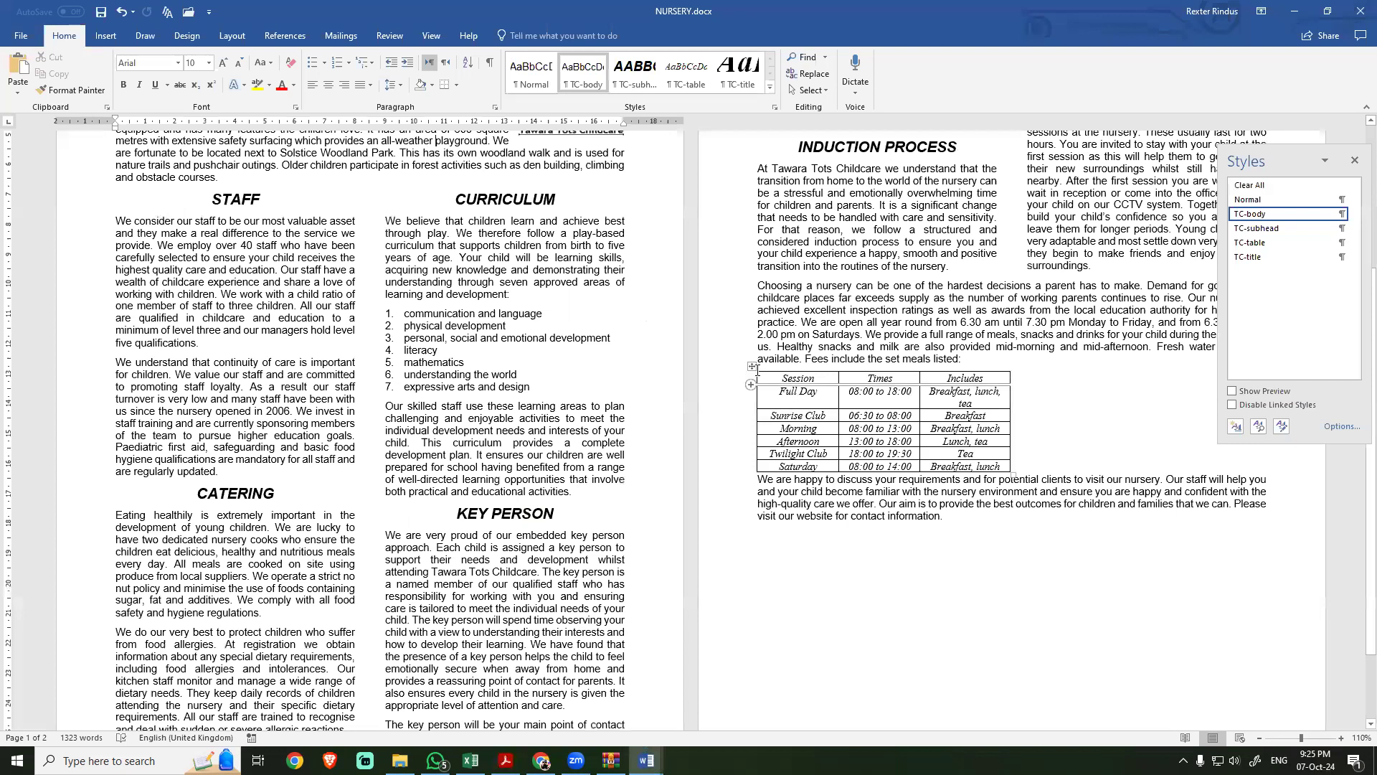
click(752, 367)
right_click(775, 385)
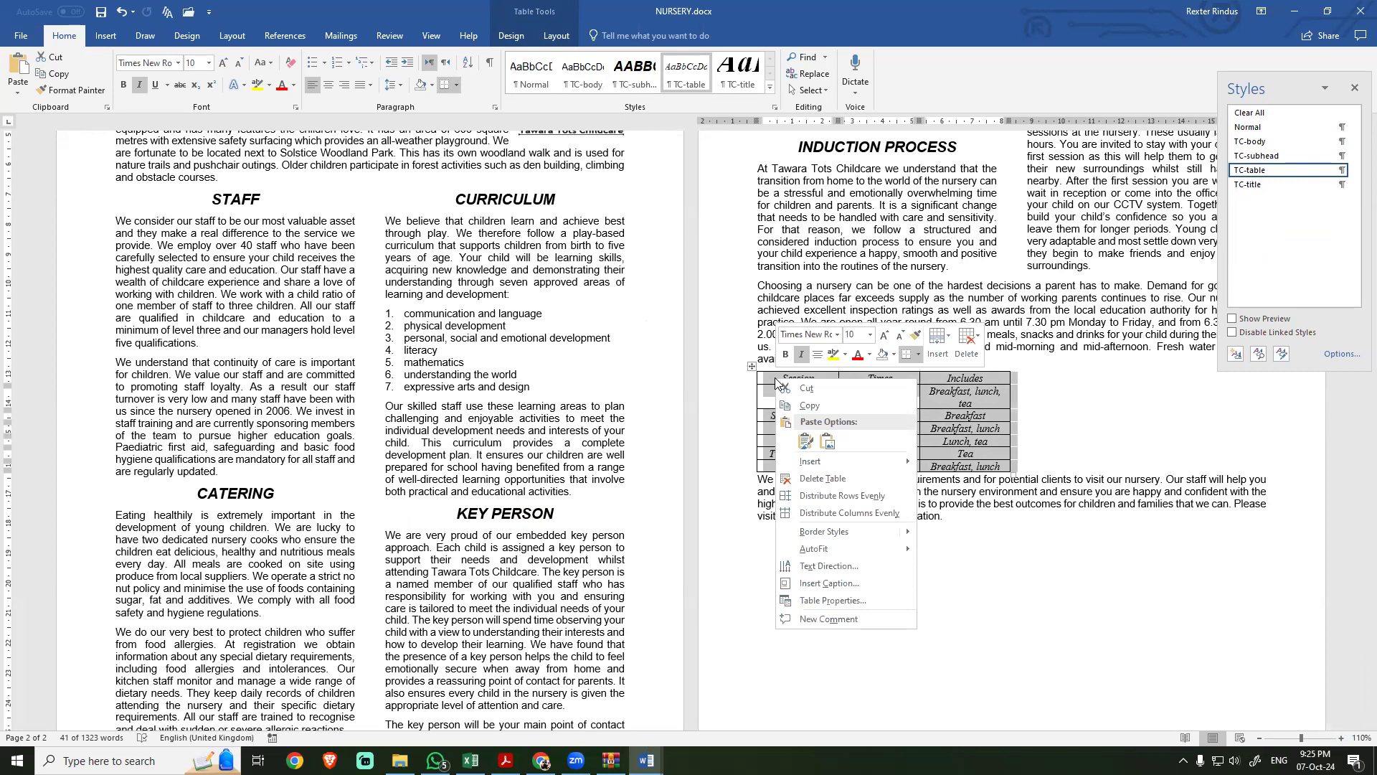
click(805, 601)
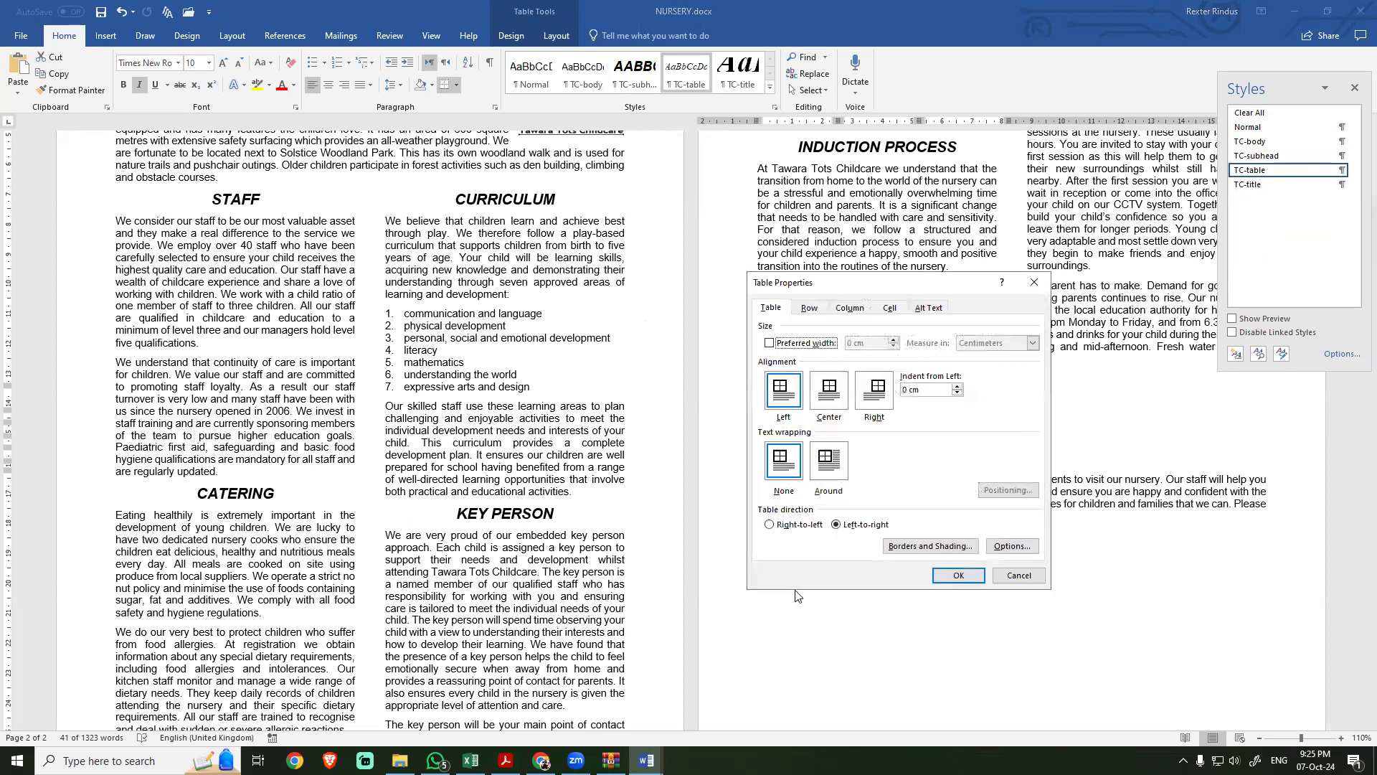
drag(834, 286, 559, 280)
click(494, 337)
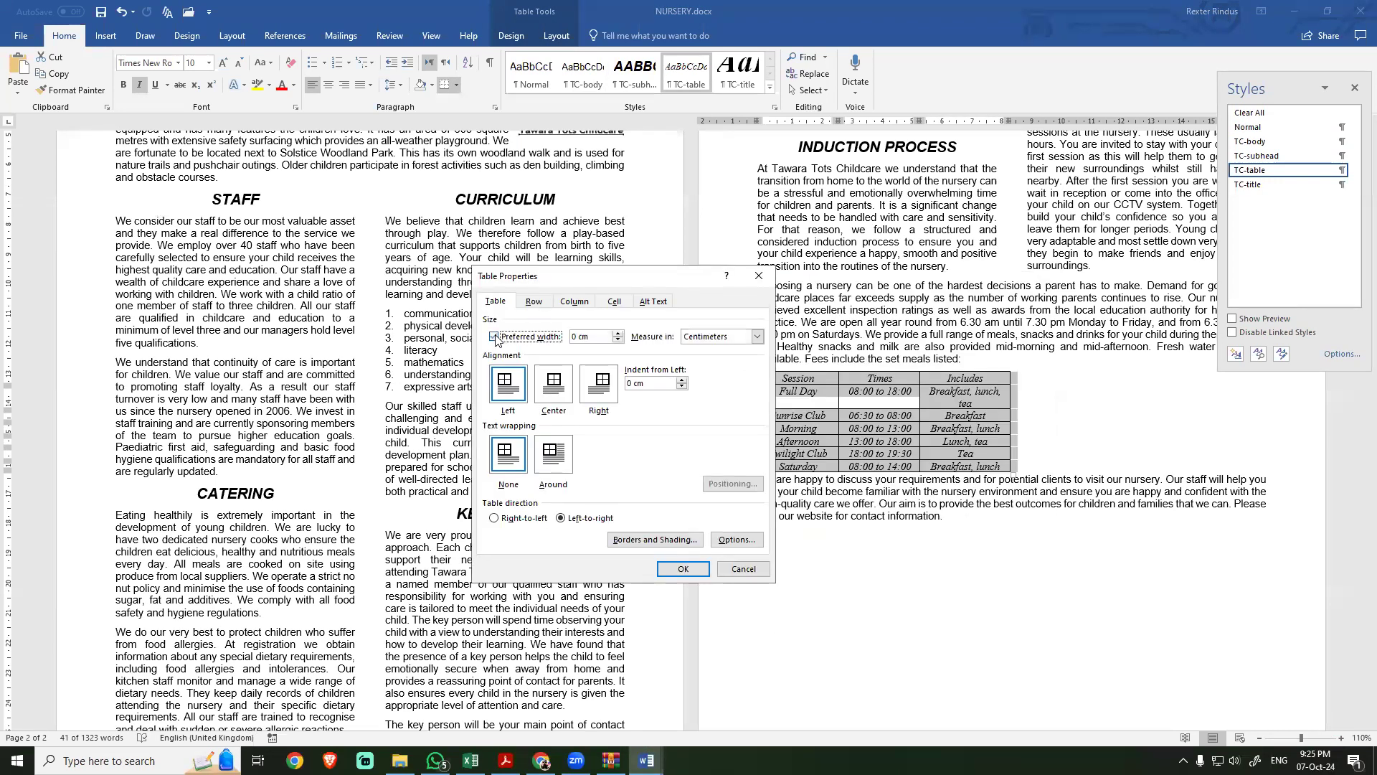
key(Tab)
key(alt+Tab)
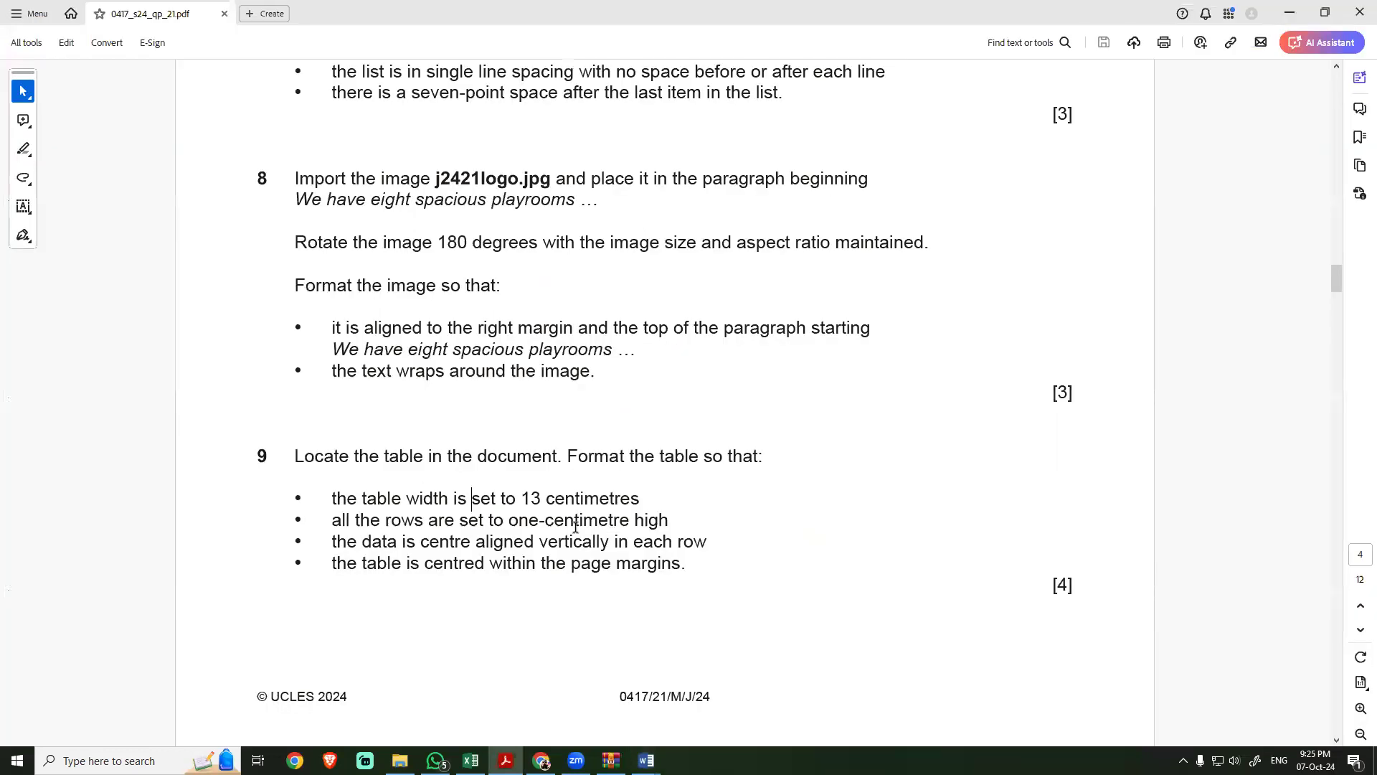
key(alt+Tab)
text(1)
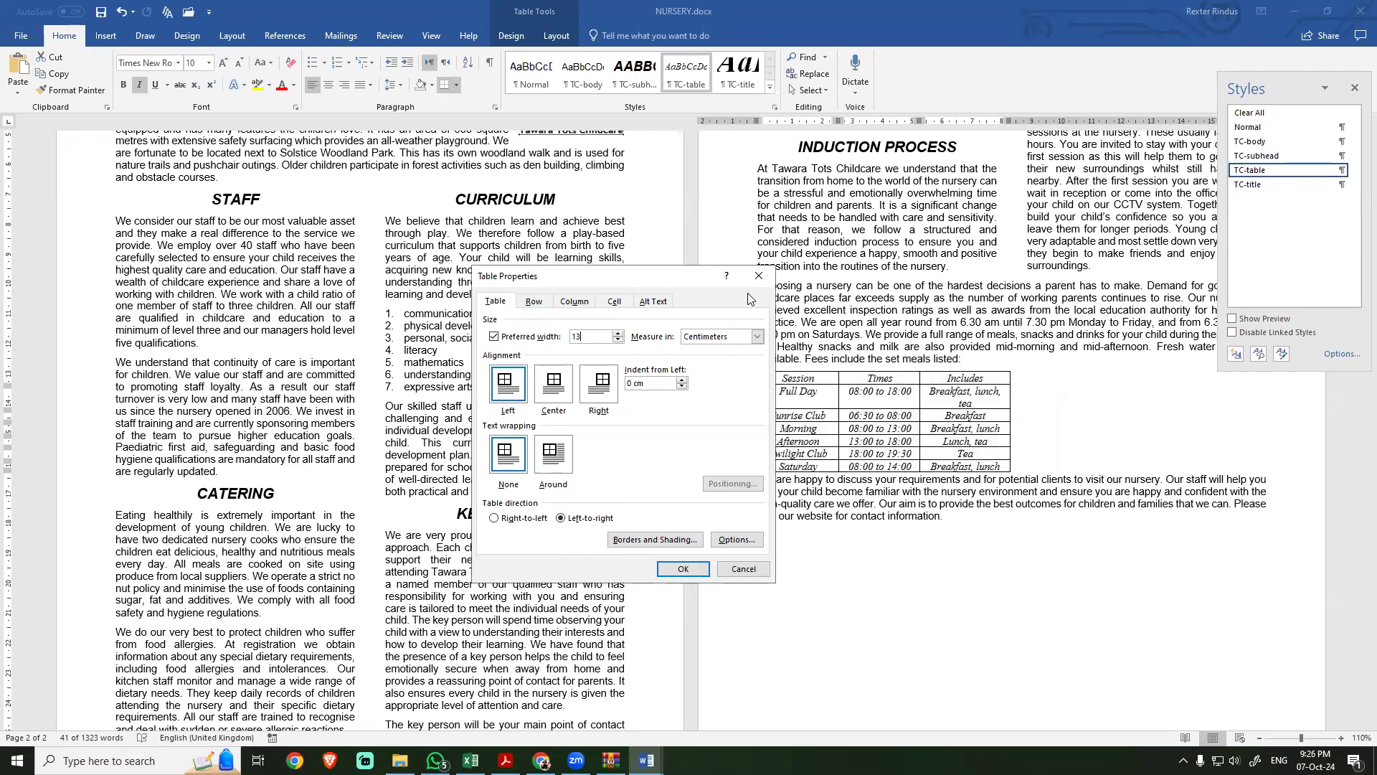
click(683, 568)
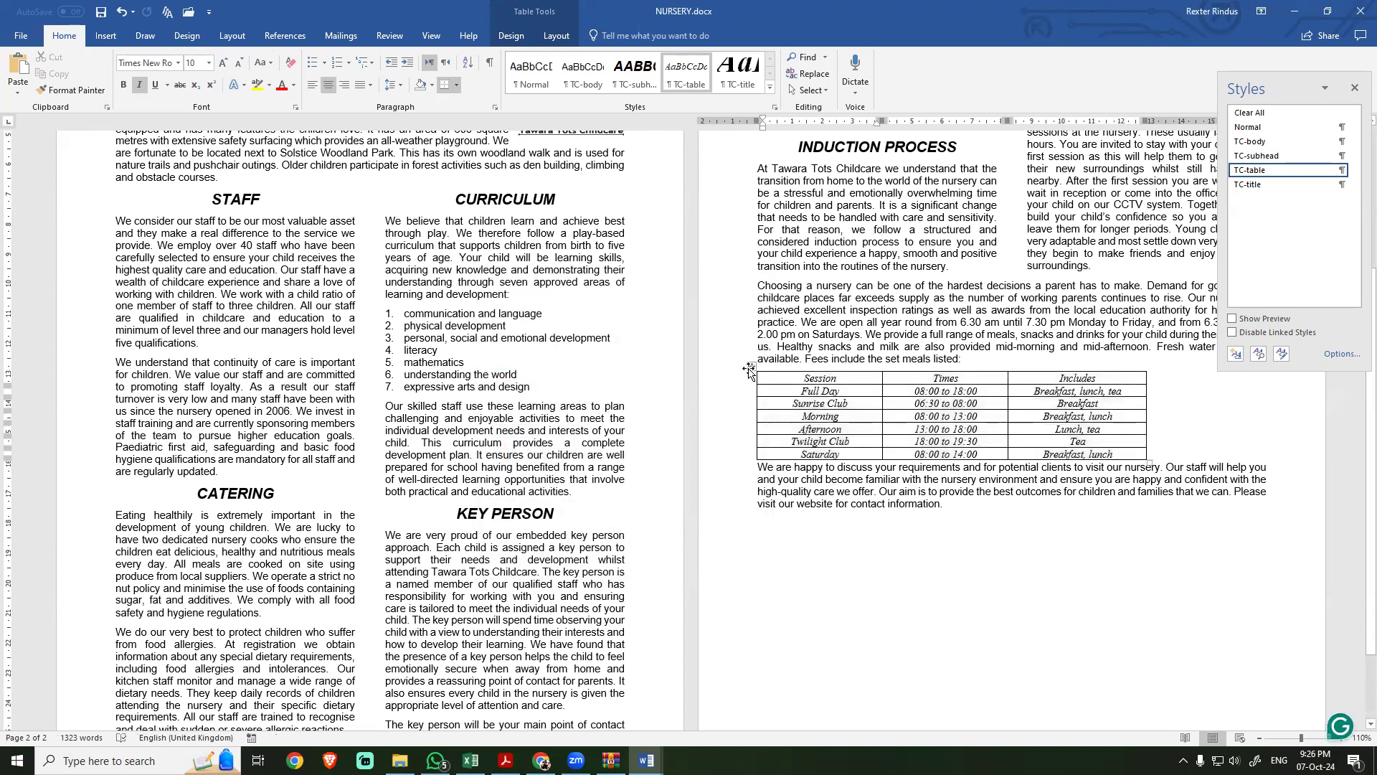
Step: Check the table's preferred width in its properties against task 9, and read the row height requirement in the exam PDF
right_click(769, 389)
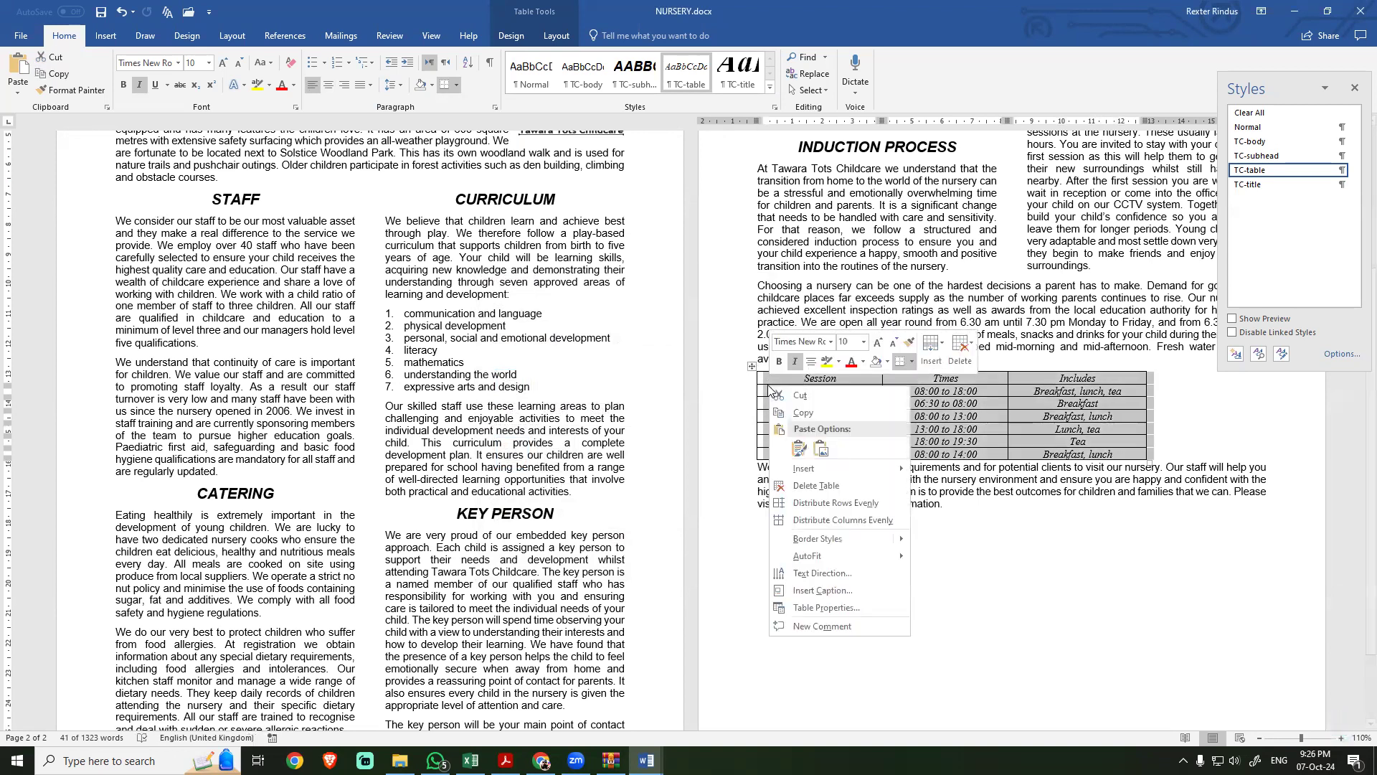
click(796, 605)
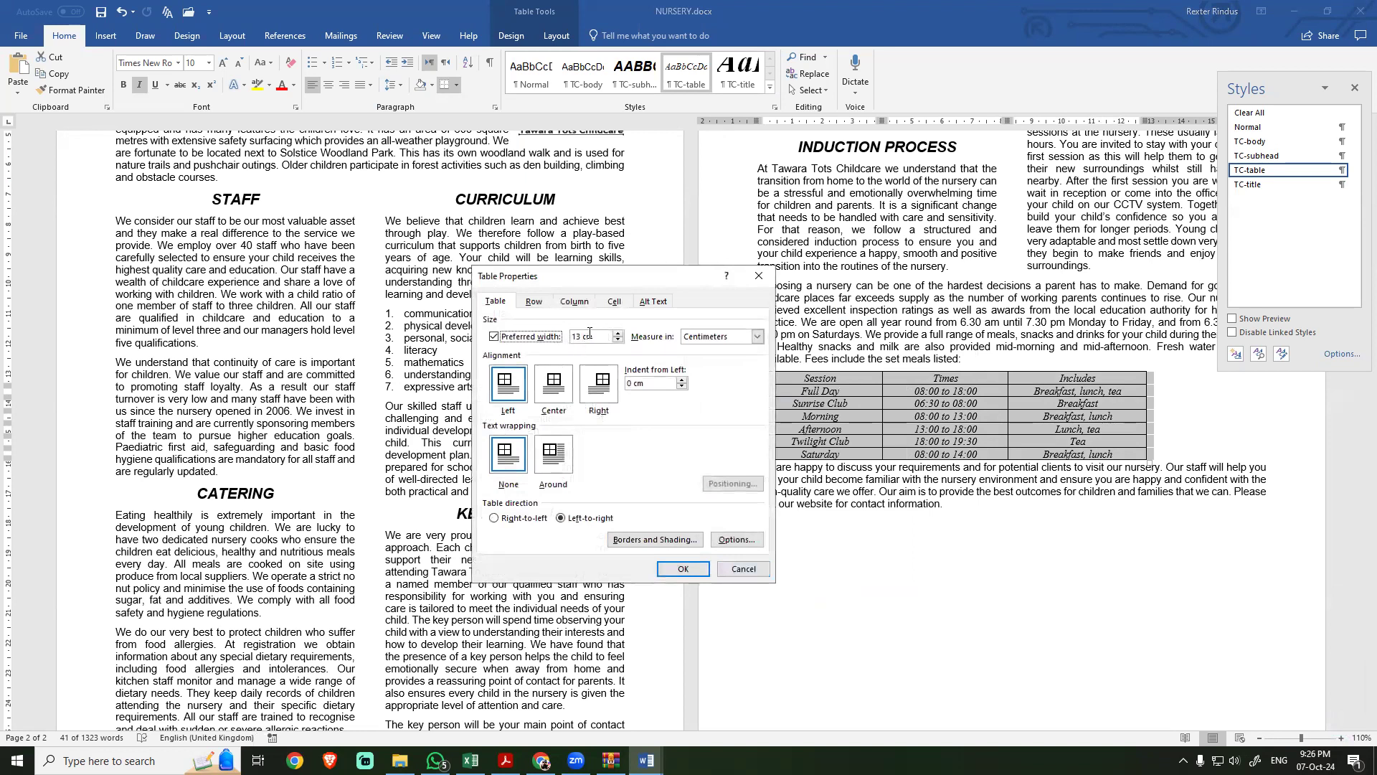
key(alt+Tab)
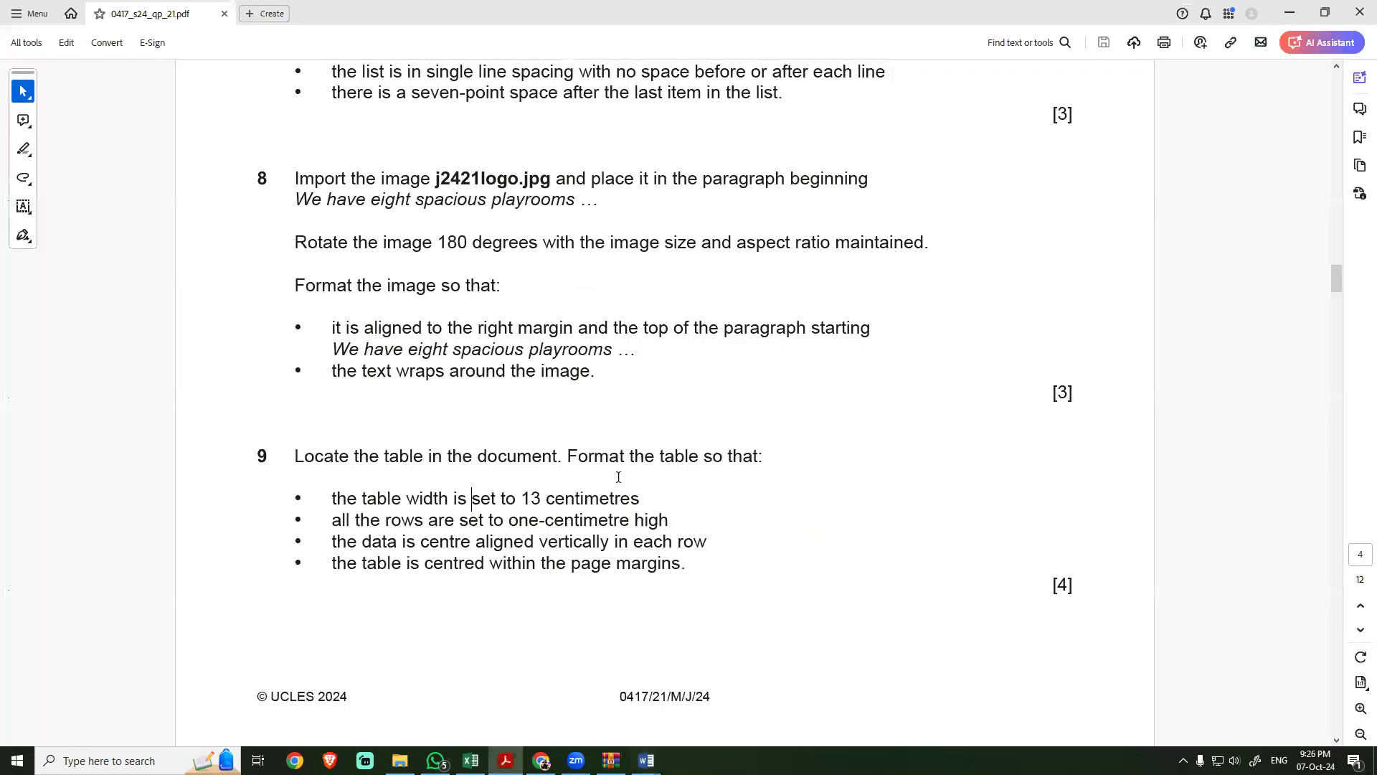
drag(472, 498, 591, 495)
drag(334, 520, 648, 526)
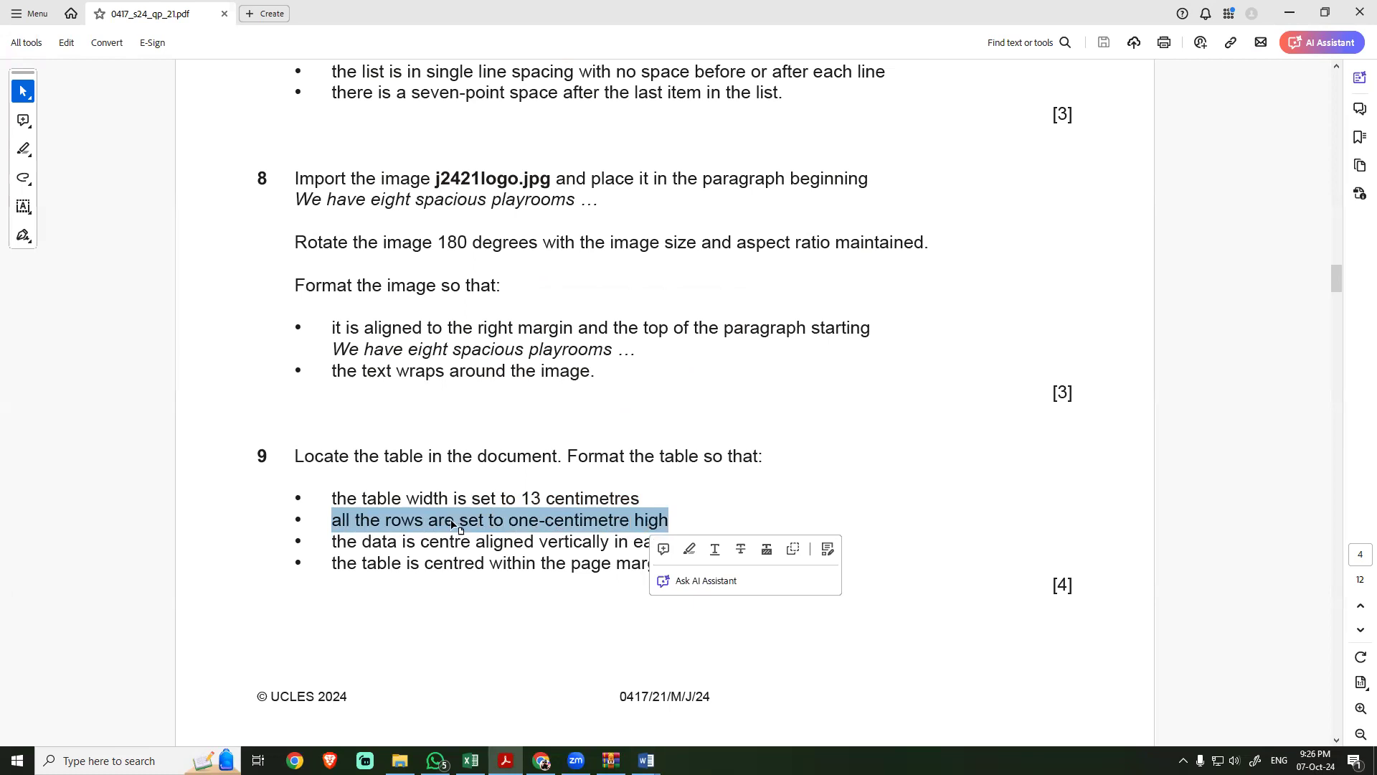
key(alt+Tab)
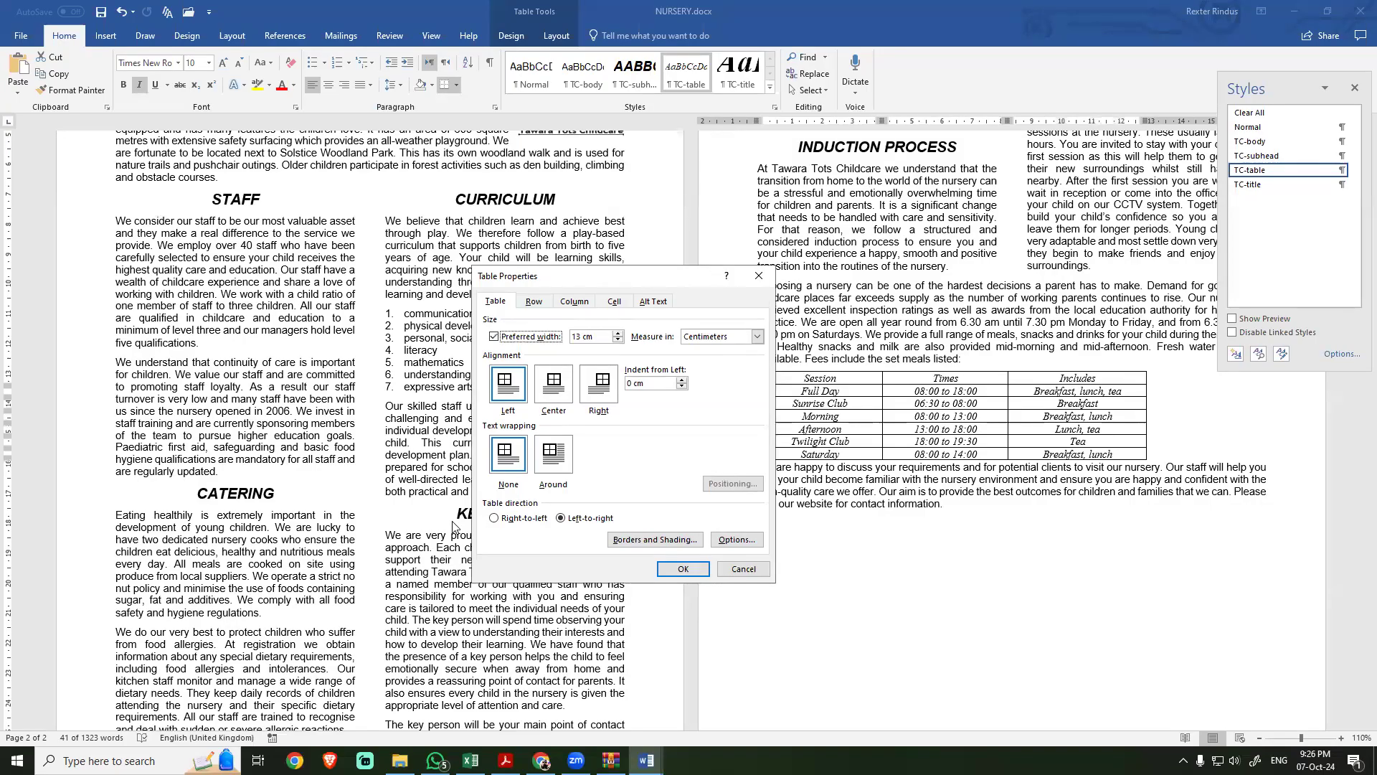
Step: Set the height of all the table's rows to exactly 1 cm
click(533, 302)
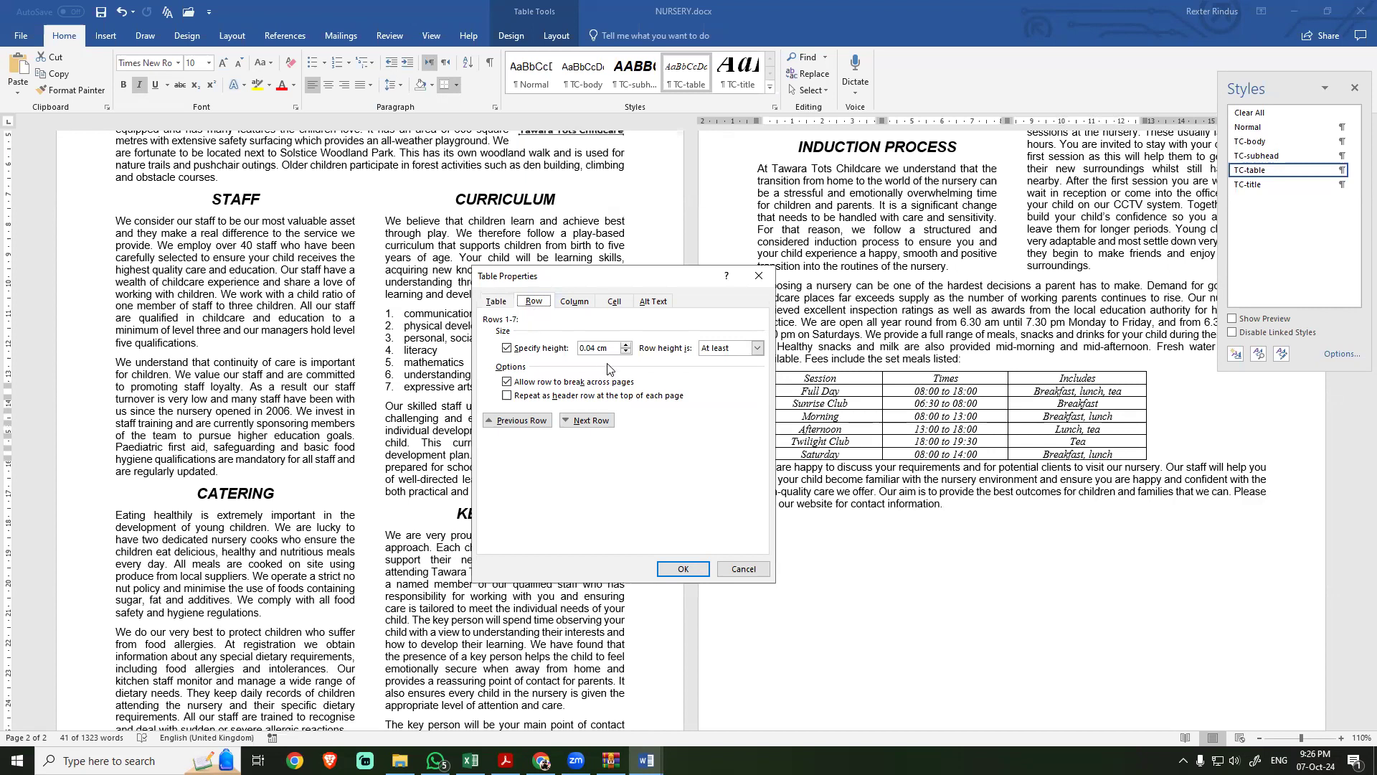
key(Tab)
key(Tab)
text(1)
click(757, 348)
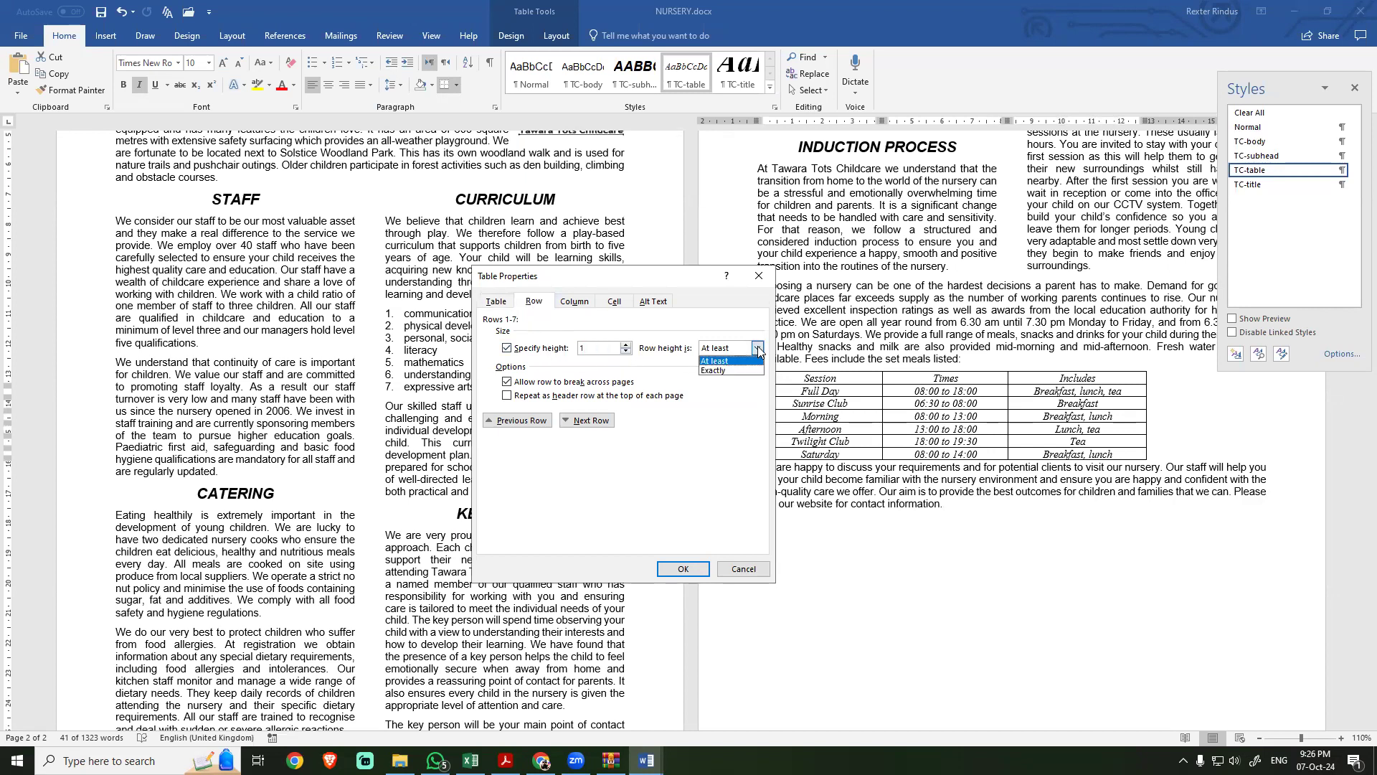
click(729, 371)
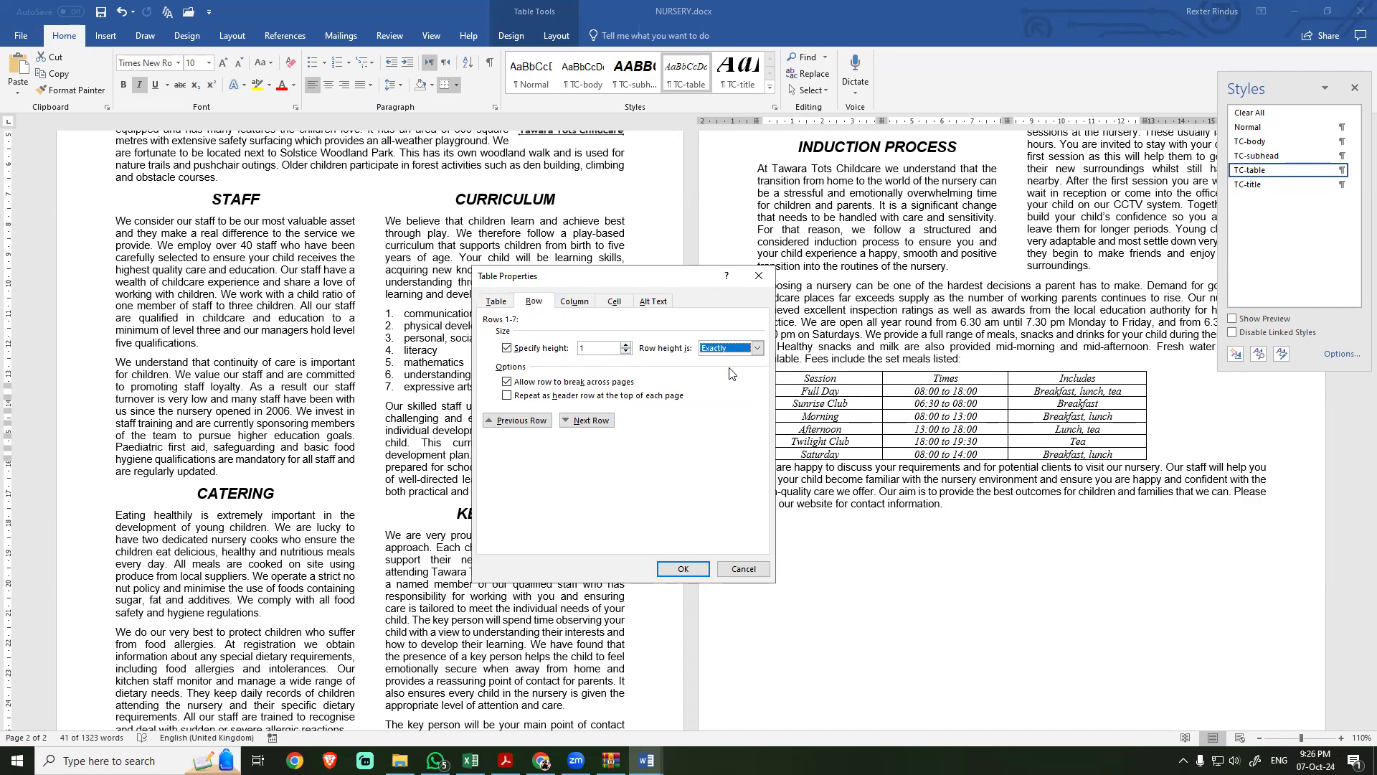
click(600, 350)
click(682, 571)
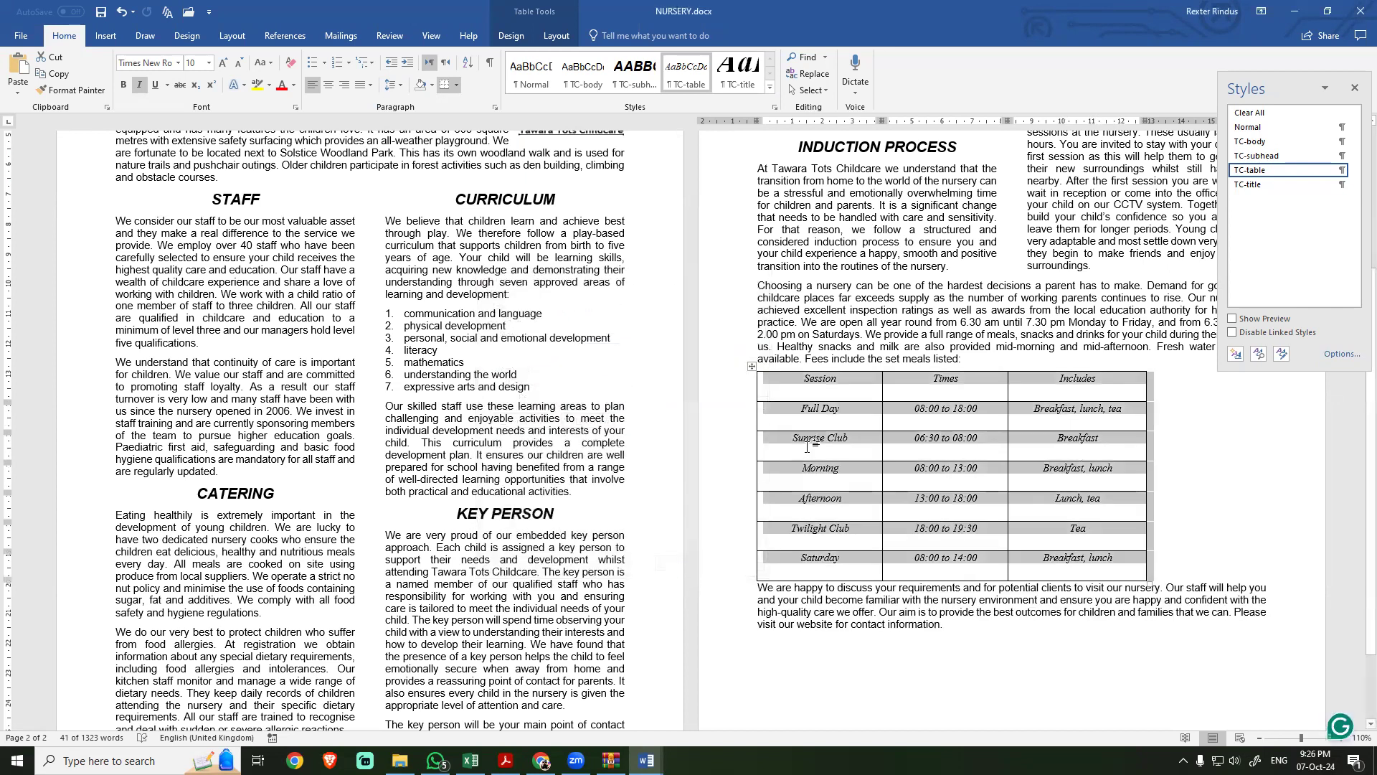
Step: Switch to the exam PDF and read task 9's requirements for vertical data alignment and the table's position within the page margins
key(alt+Tab)
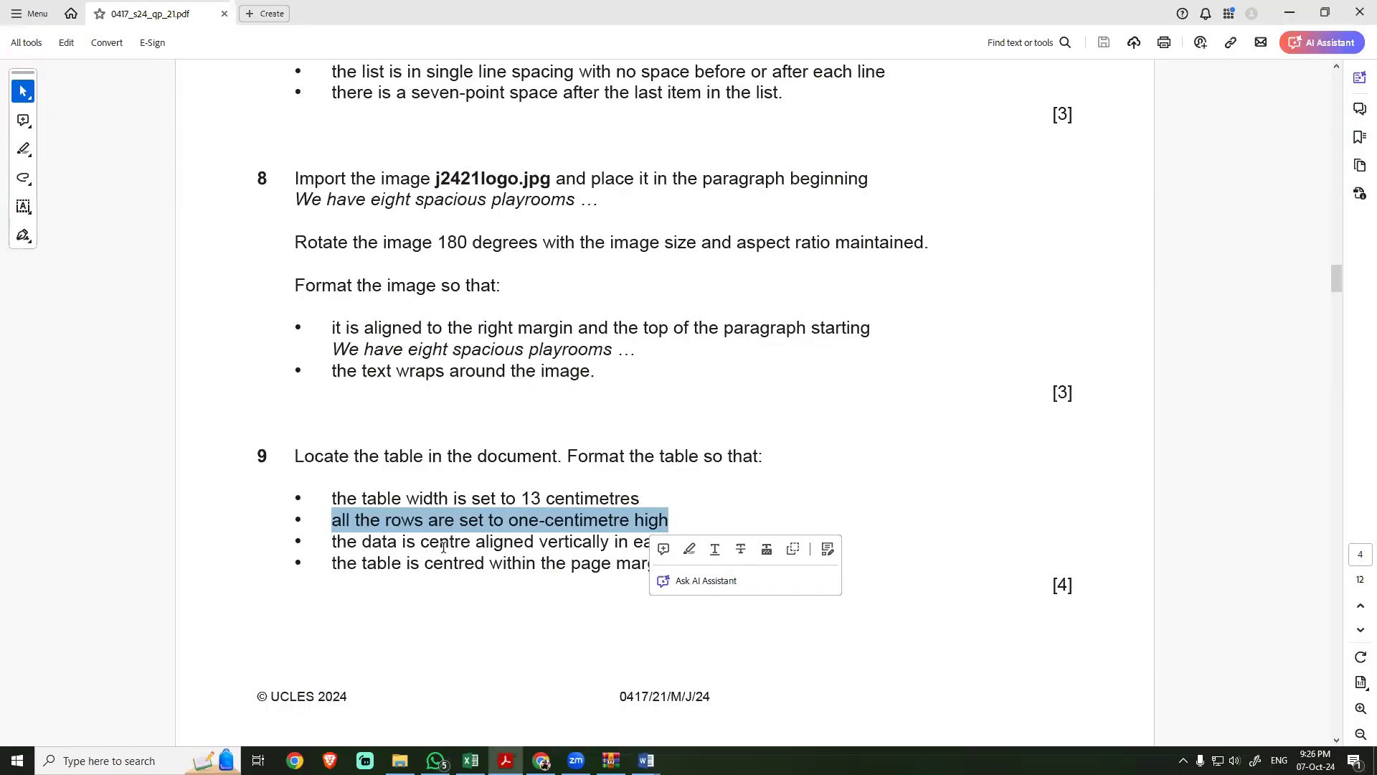
click(404, 542)
drag(356, 542, 709, 547)
click(440, 543)
drag(439, 564, 620, 563)
drag(649, 564, 653, 568)
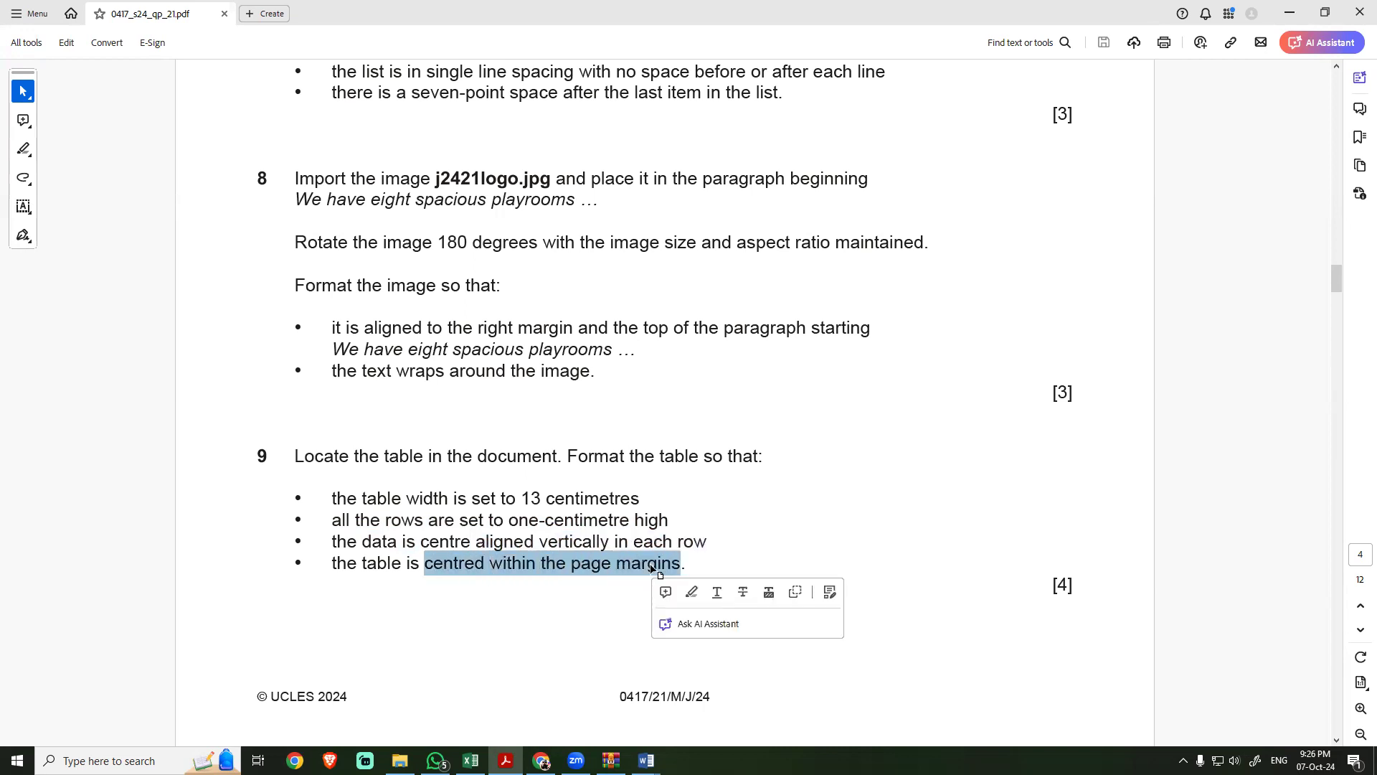
Step: Return to NURSERY and centre the whole table horizontally within the page margins
key(alt+Tab)
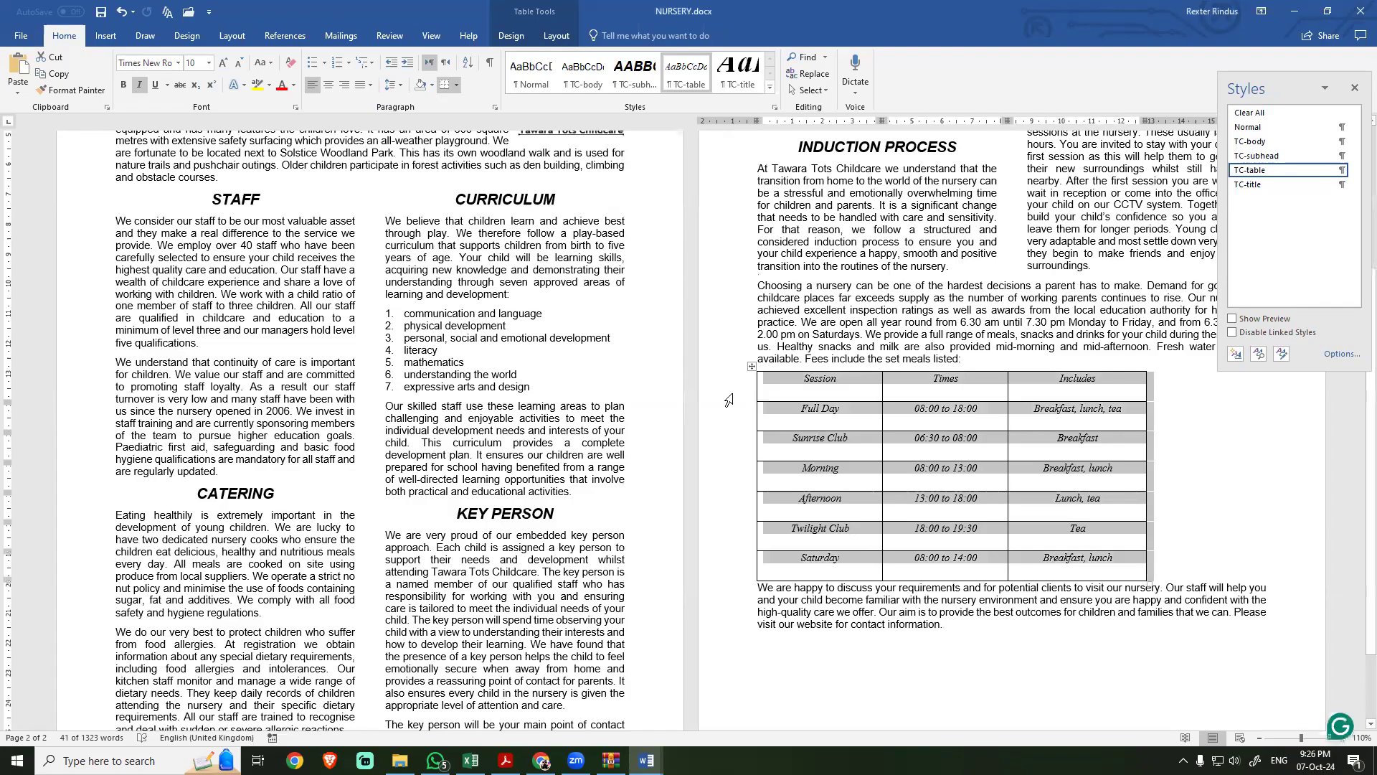
right_click(769, 385)
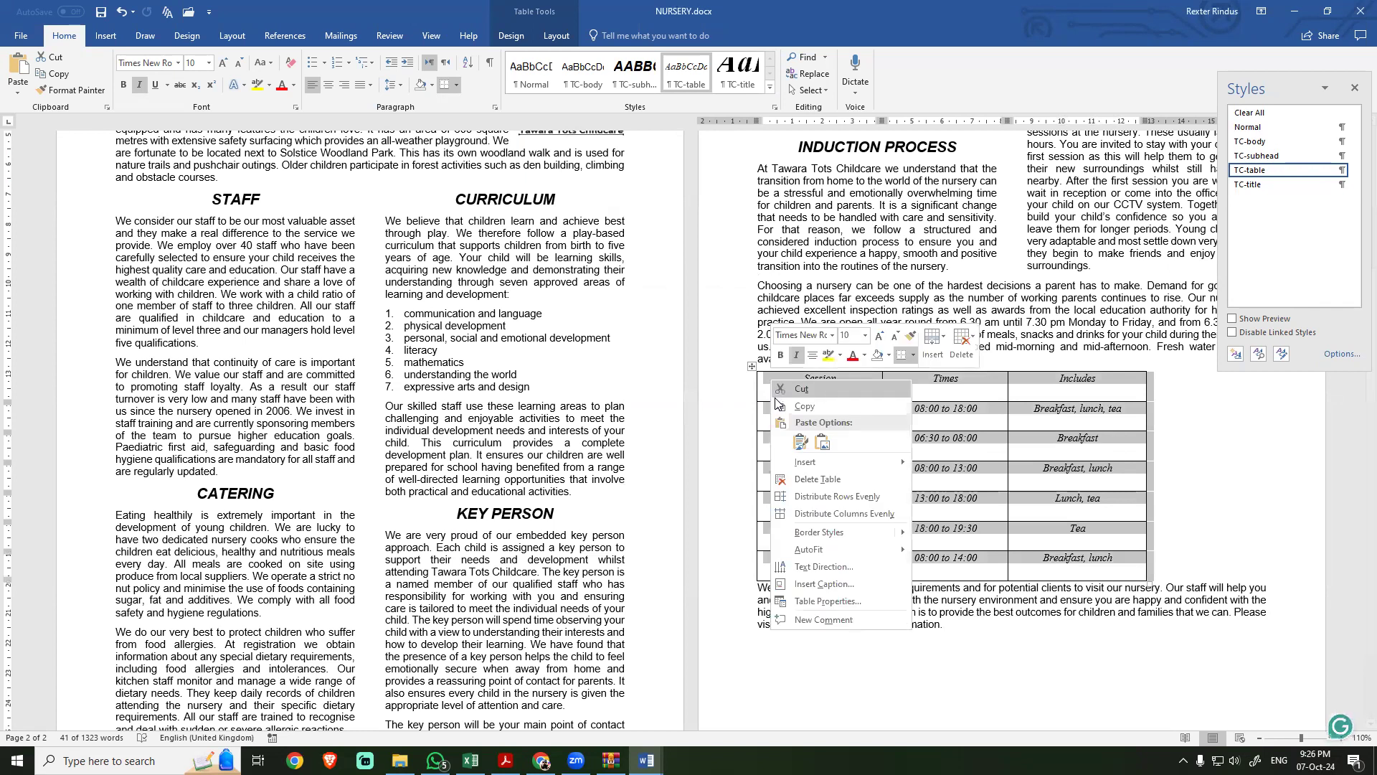
click(803, 602)
click(548, 239)
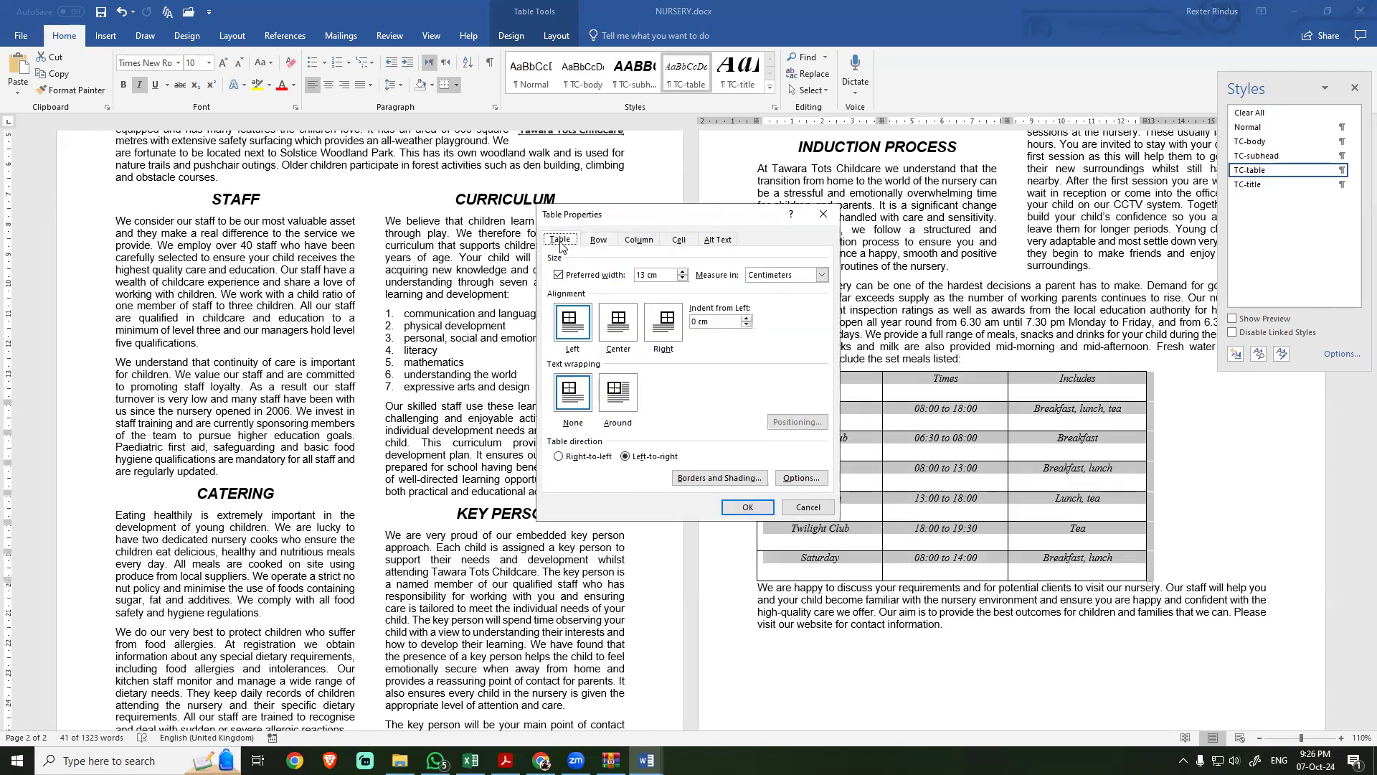
click(617, 325)
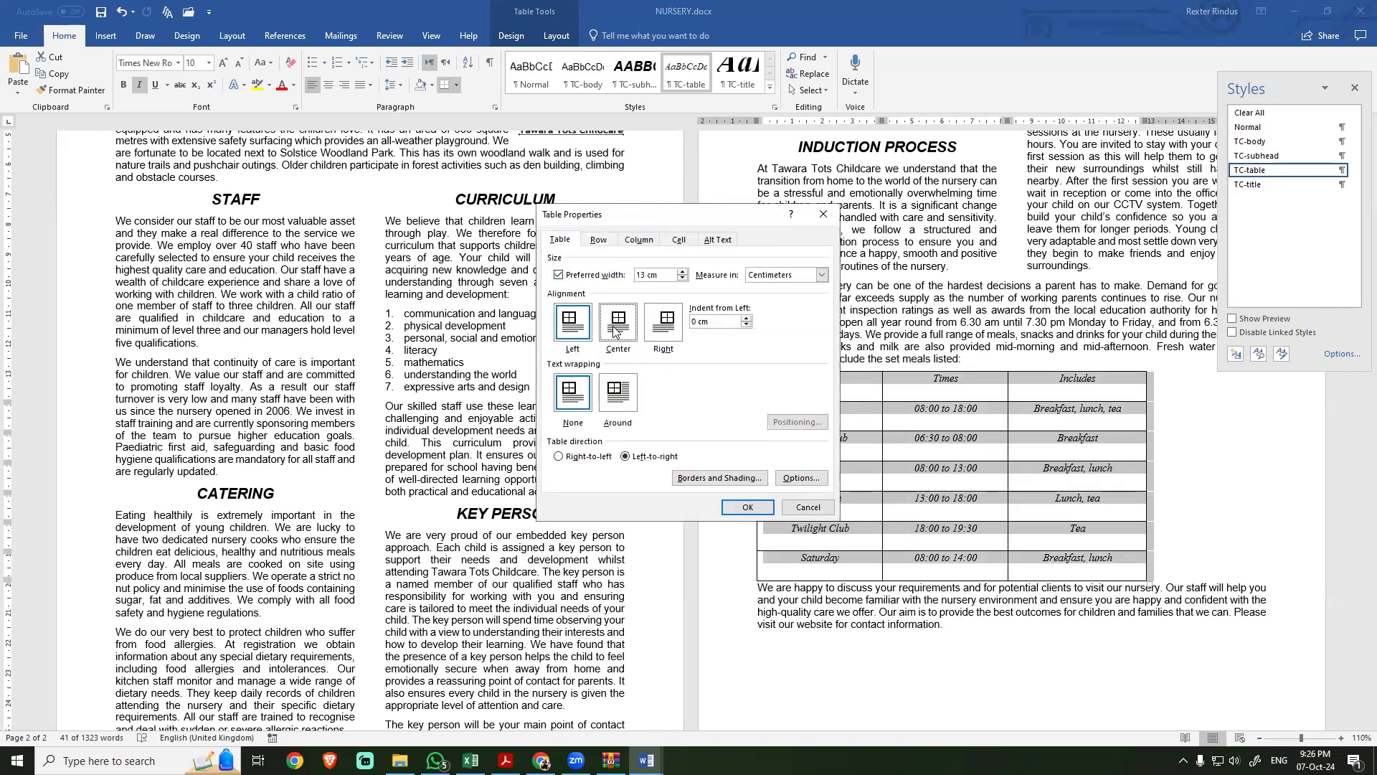
click(747, 506)
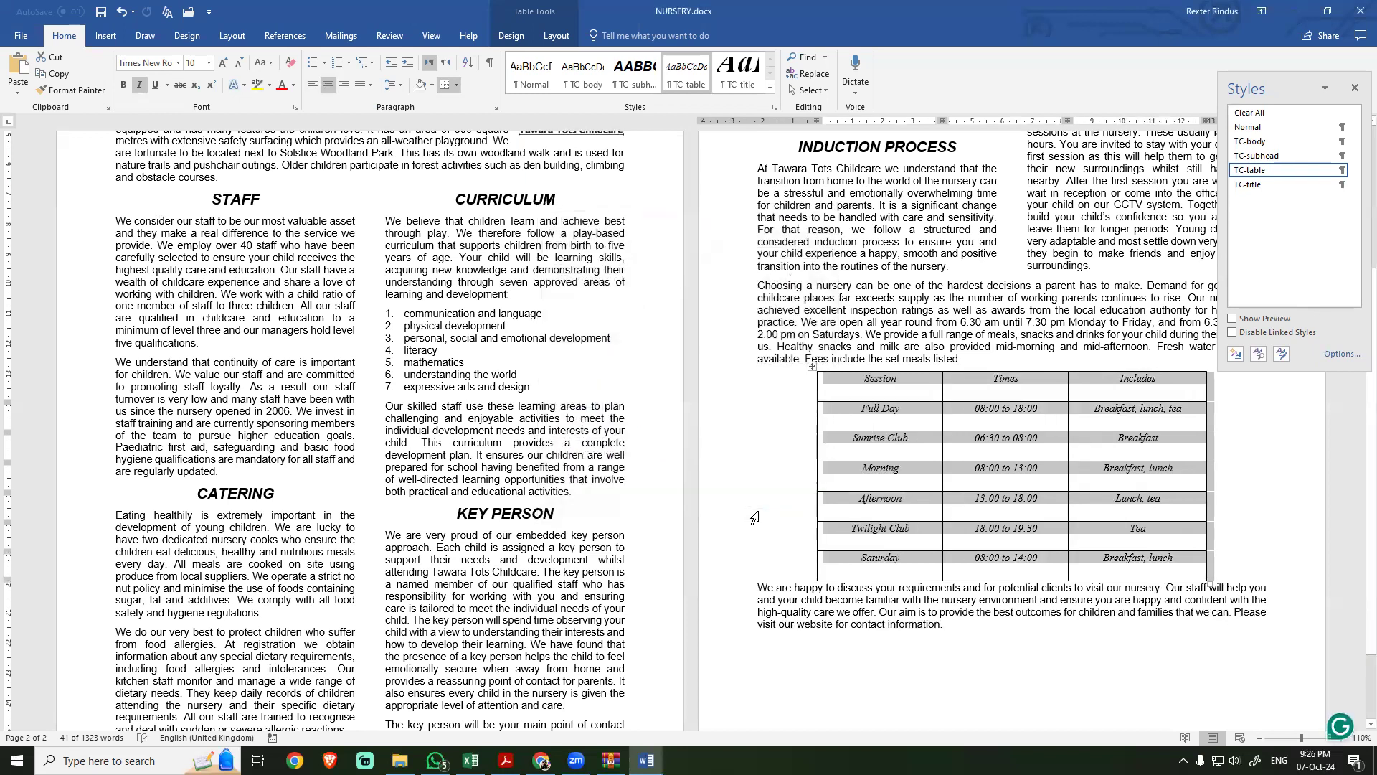
Step: Re-read the vertical alignment requirement in the exam PDF, and centre the data vertically in all cells of the NURSERY table
key(alt+Tab)
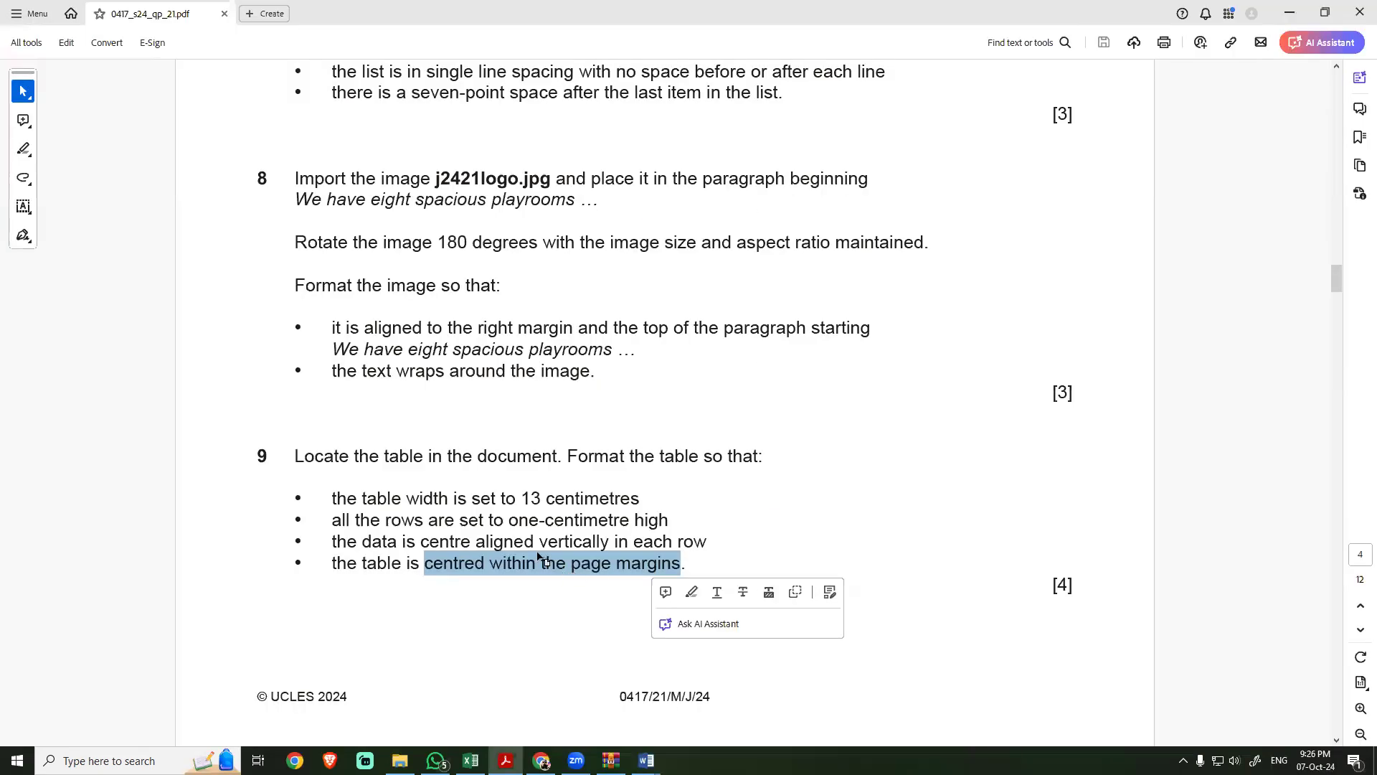
click(455, 542)
drag(455, 541, 667, 541)
key(alt+Tab)
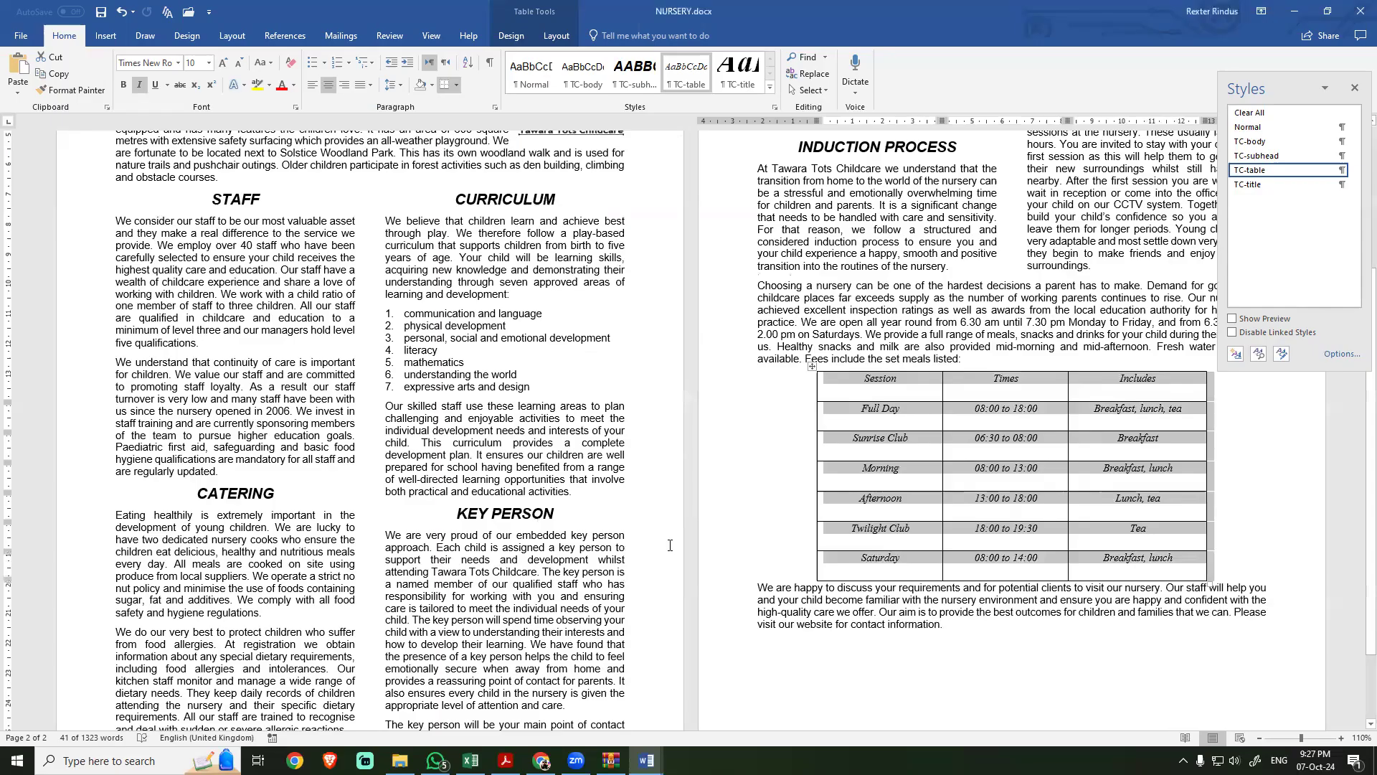
click(551, 39)
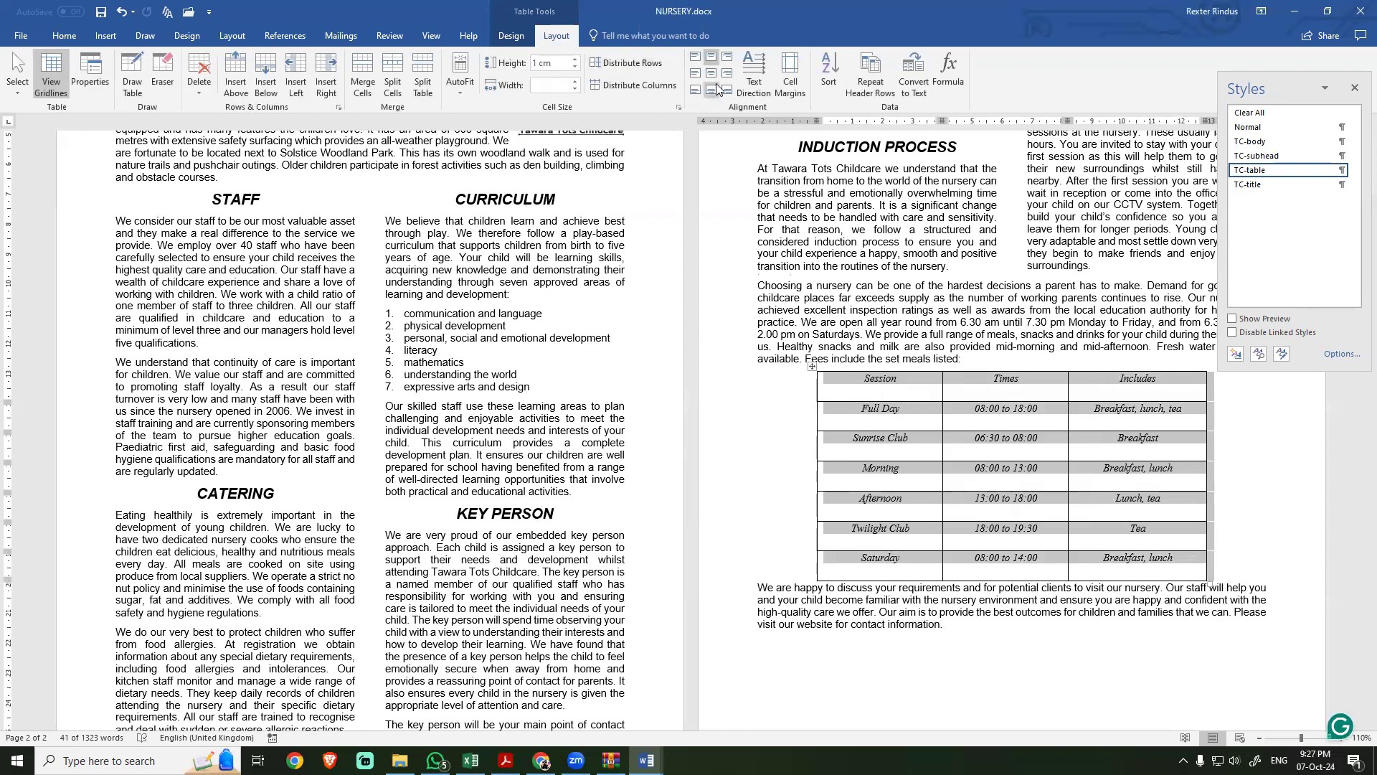
right_click(829, 377)
click(867, 593)
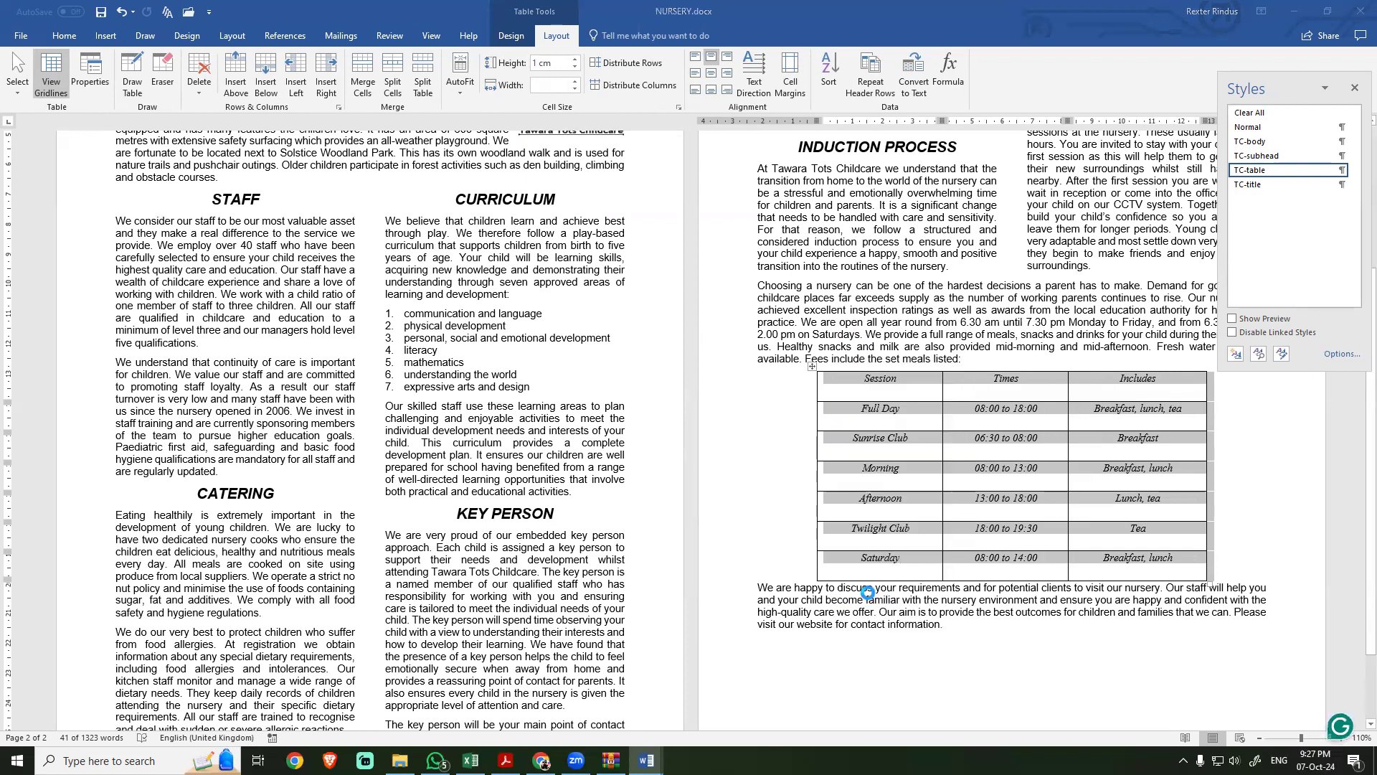
click(450, 276)
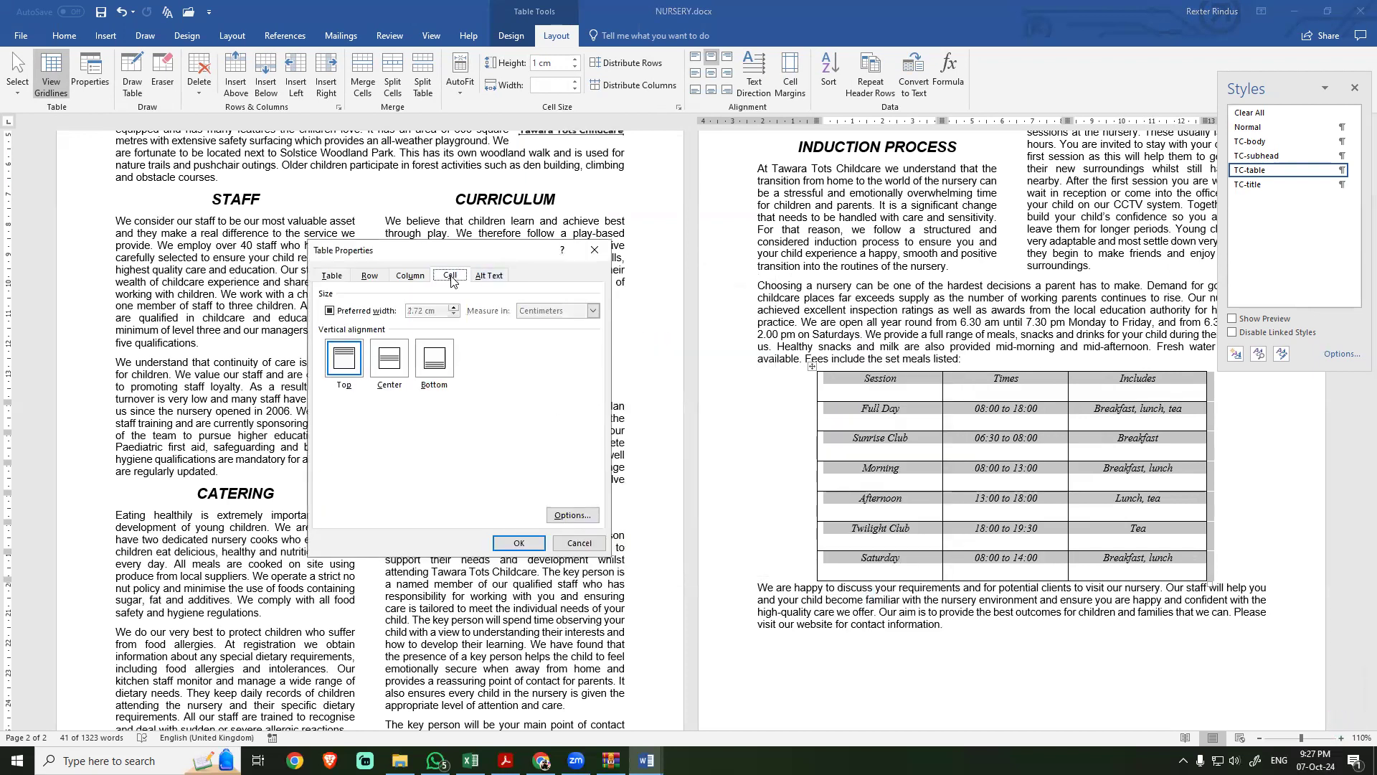
click(390, 365)
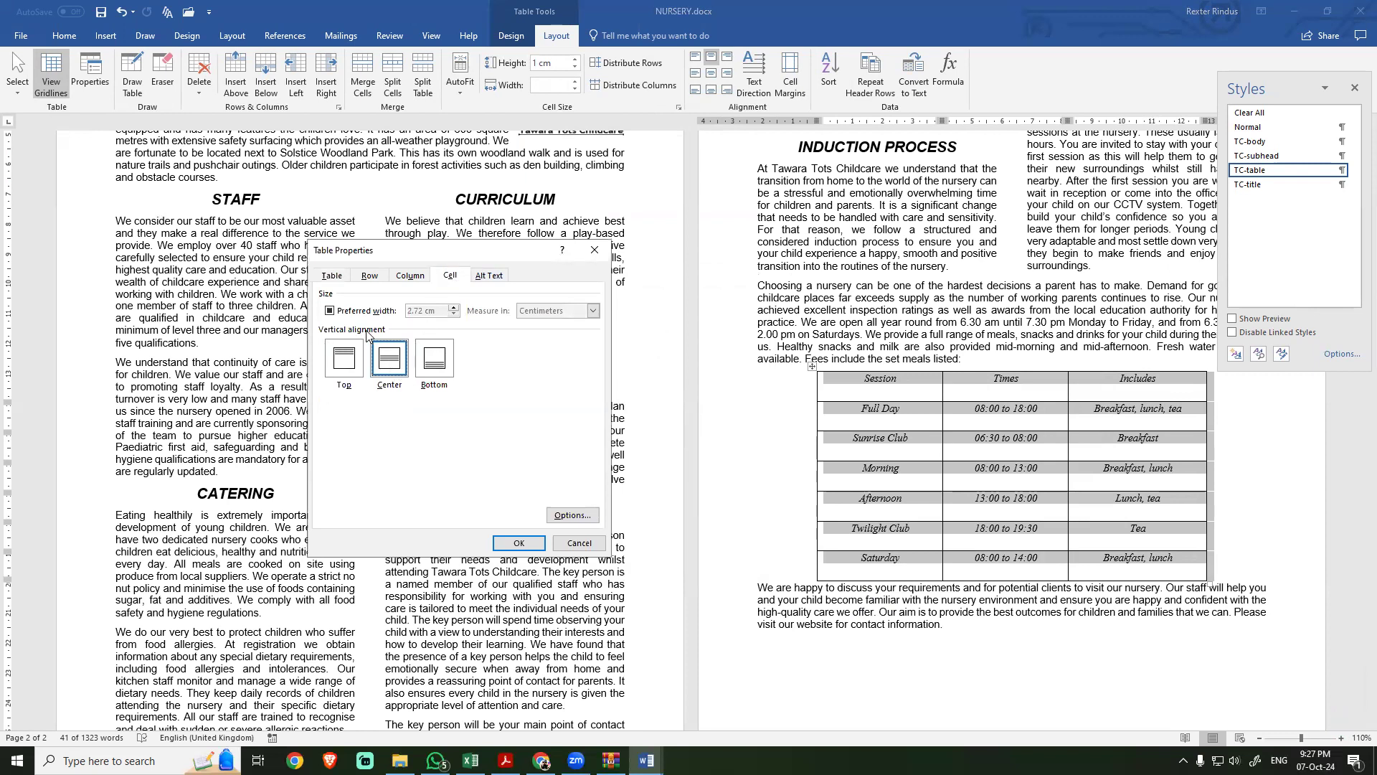
click(523, 543)
click(1007, 422)
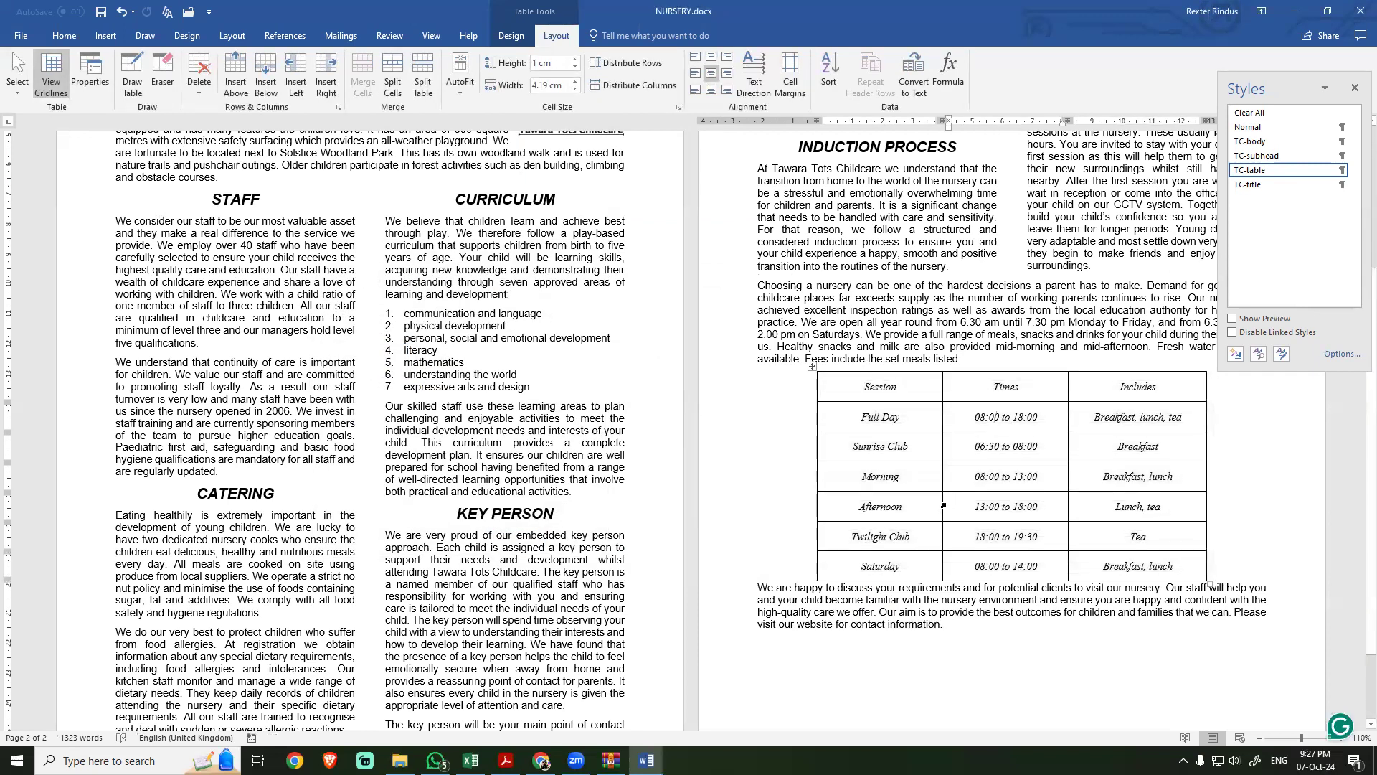
Step: Switch to the exam PDF and review all of task 9's table formatting requirements
key(alt+Tab)
drag(486, 563, 612, 563)
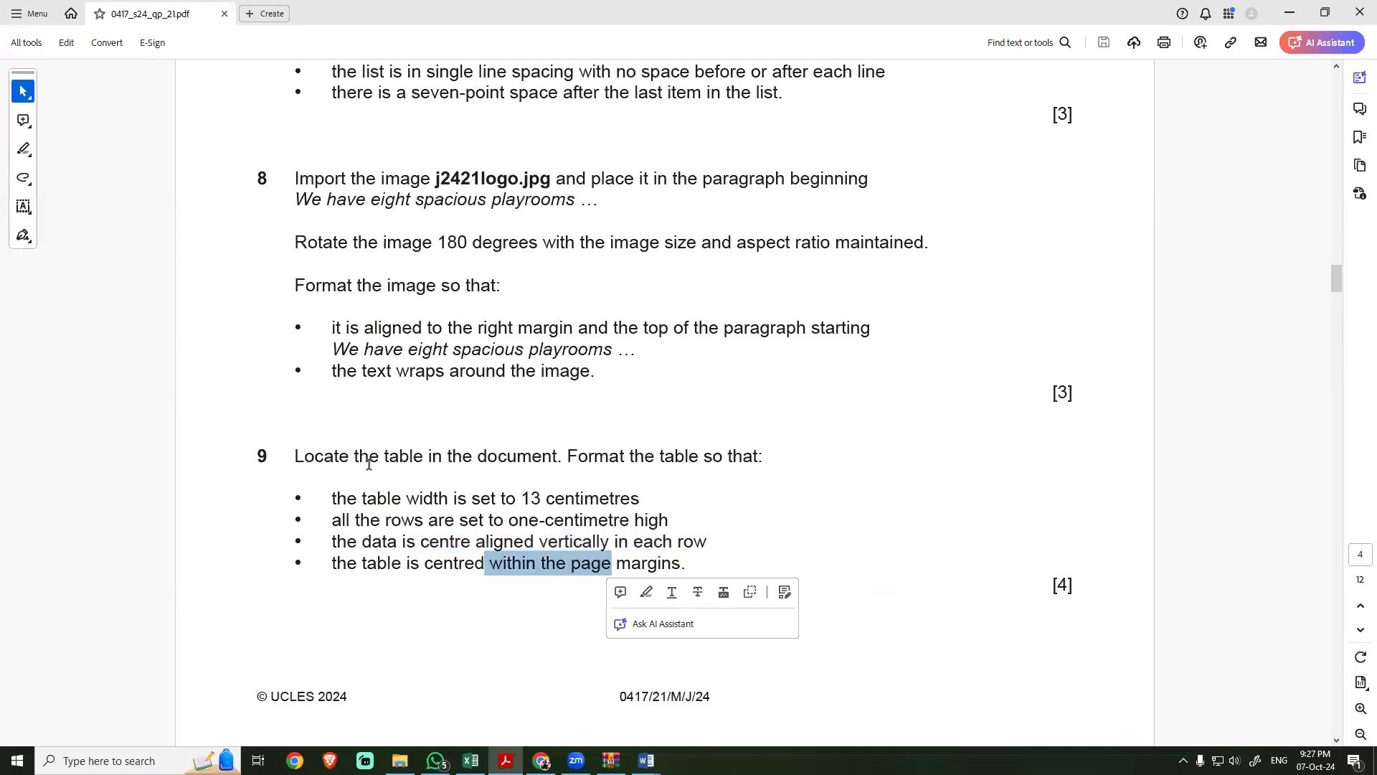
drag(349, 456, 660, 560)
click(475, 524)
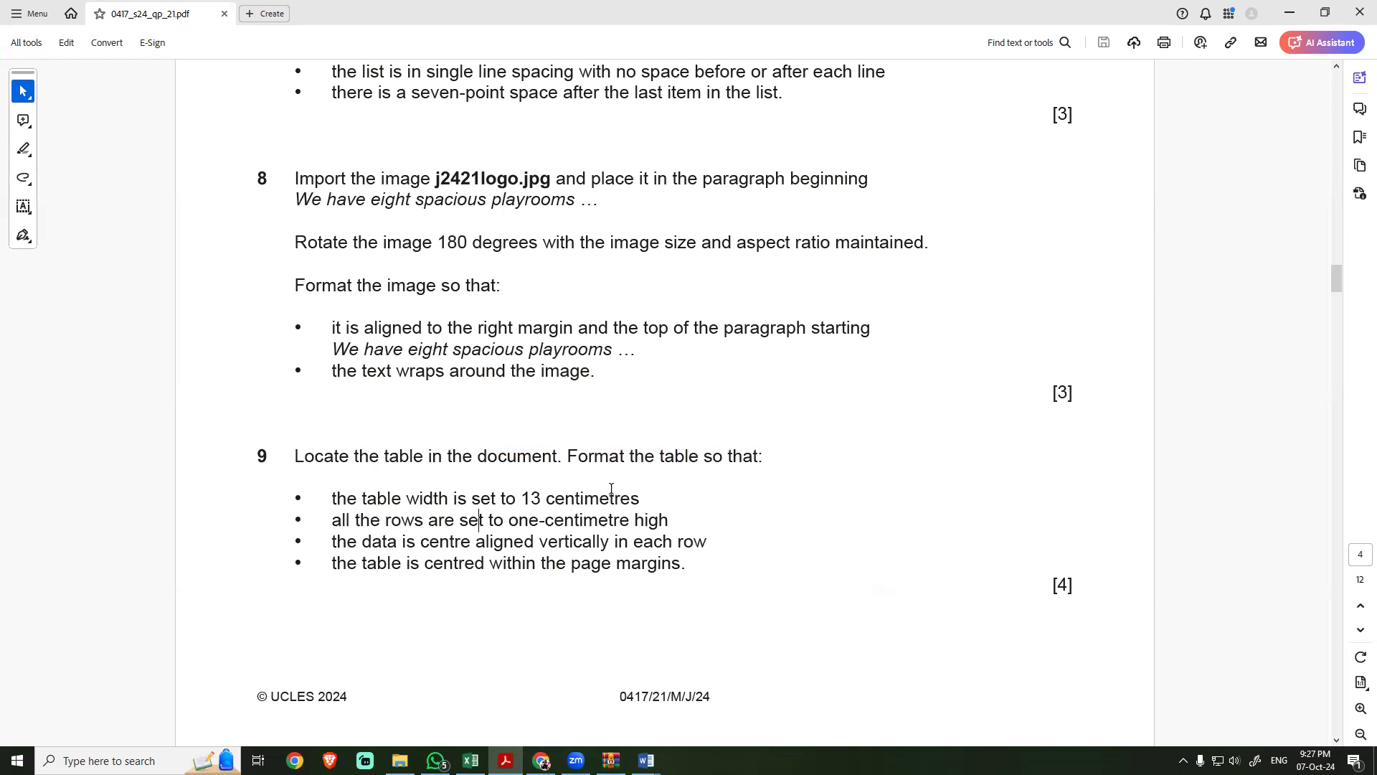
Step: Return to NURSERY, select the table's header row and look through the shading colours without applying one
key(alt+Tab)
drag(825, 387, 1127, 393)
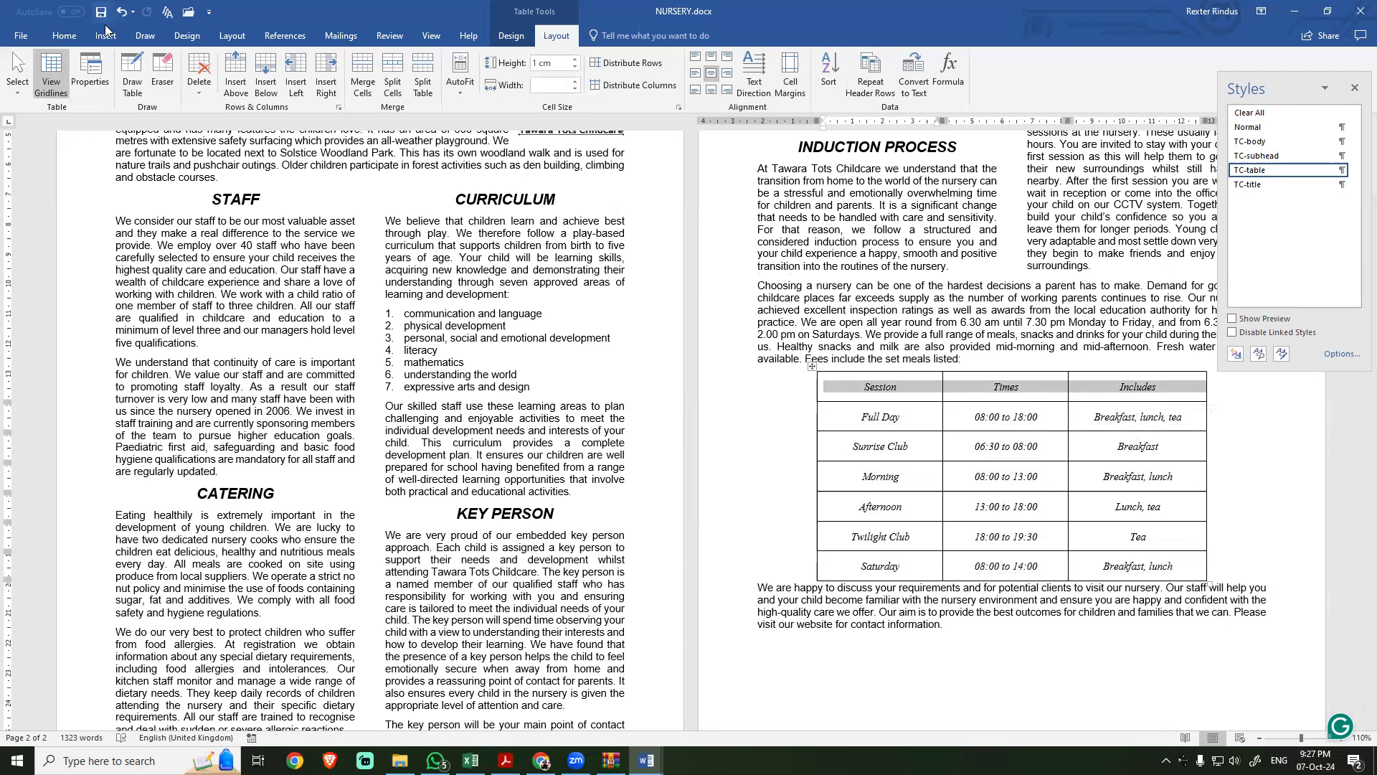
click(64, 35)
click(432, 84)
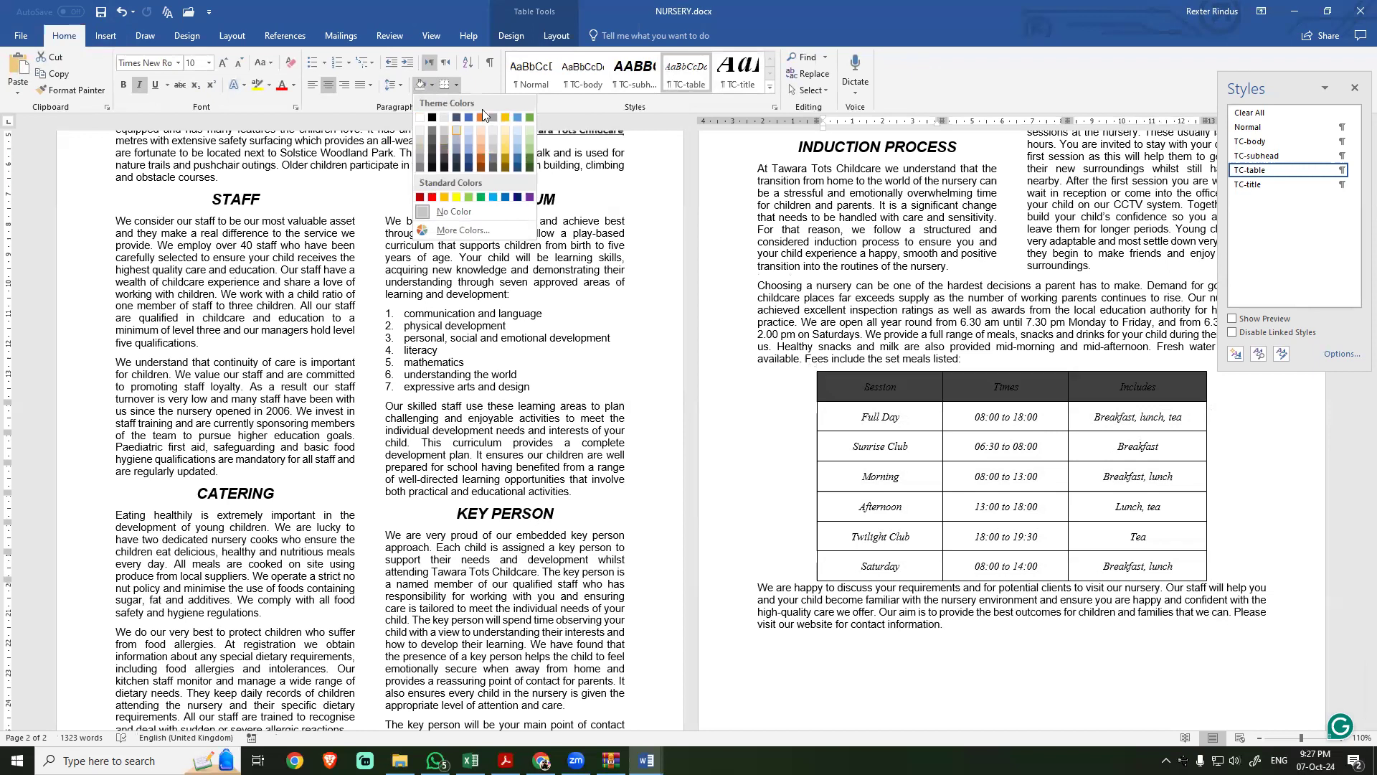
click(547, 37)
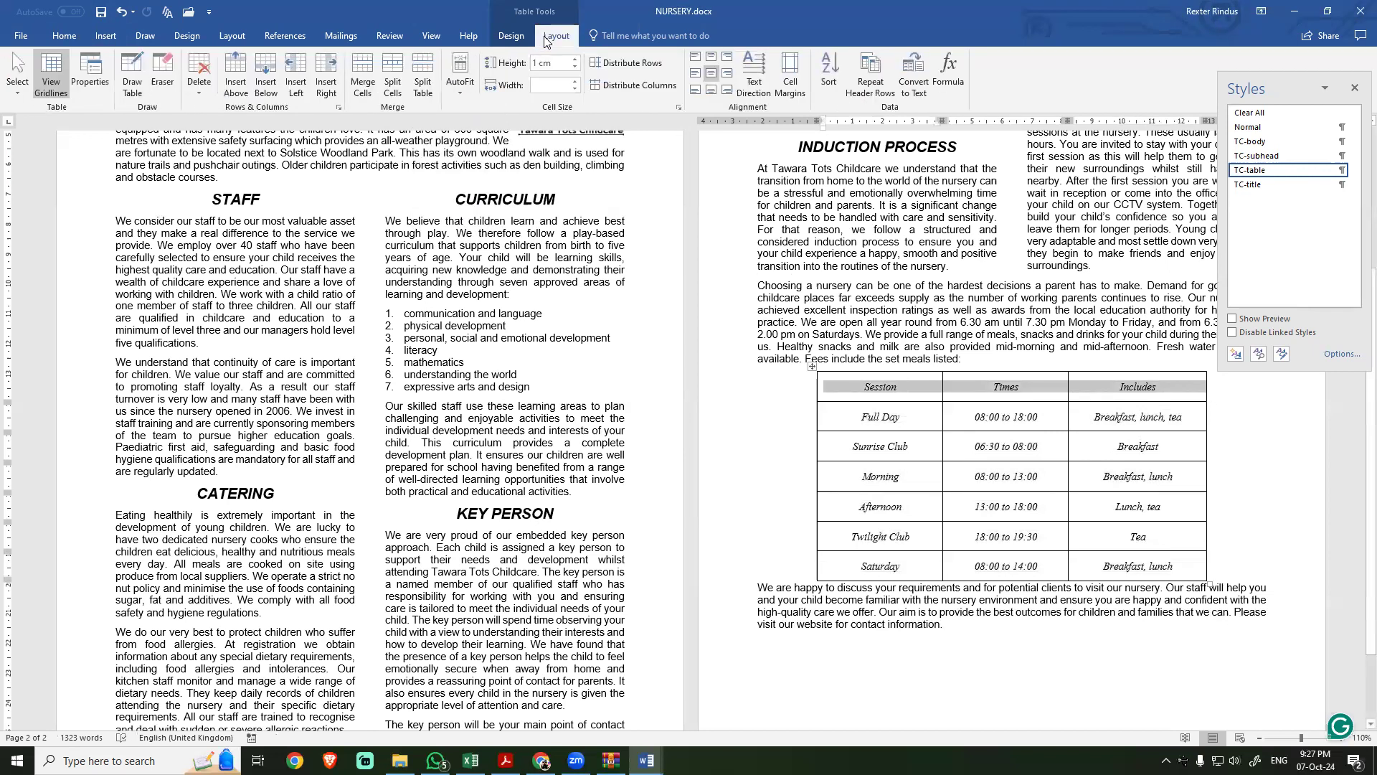
Step: Try a 2 cm height for the table's header row and undo the change
click(764, 83)
click(764, 84)
click(765, 83)
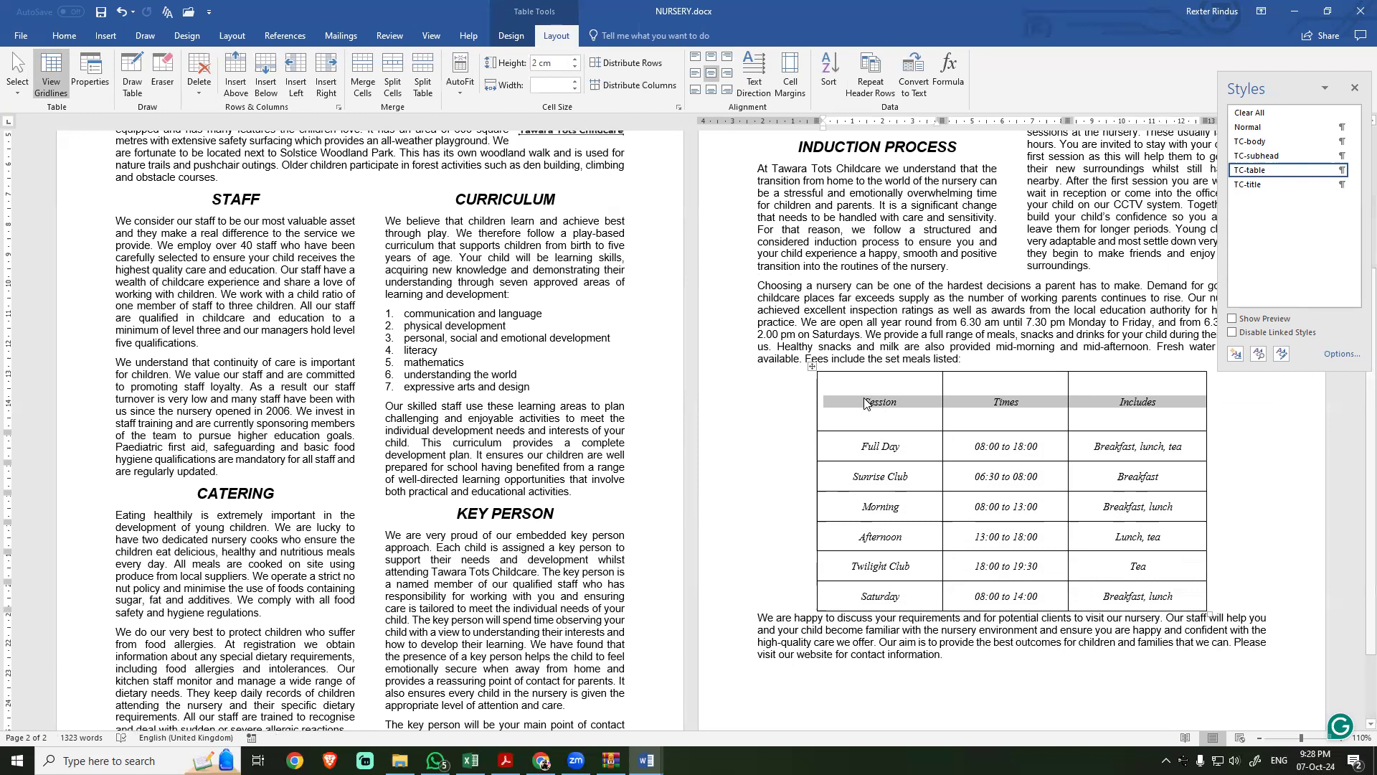
click(790, 359)
key(ctrl+z)
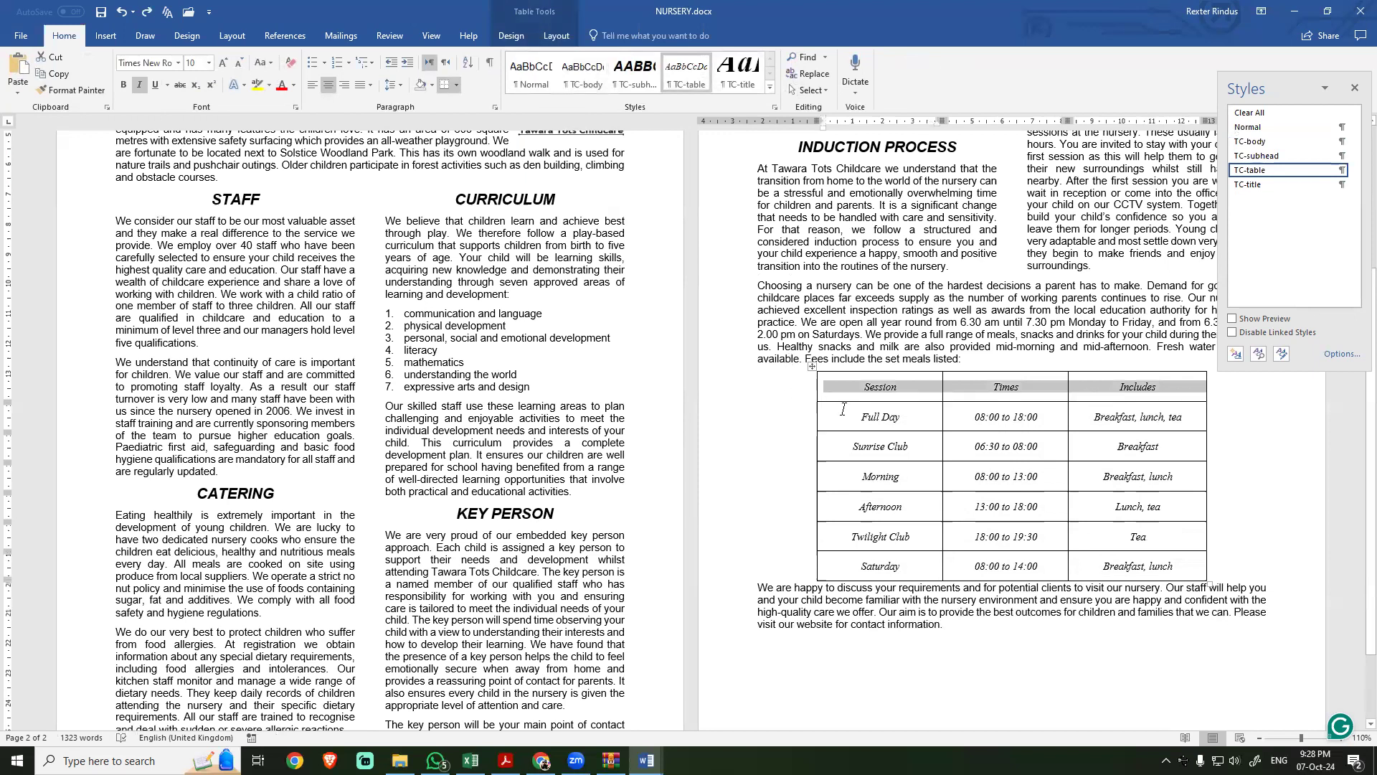
Step: Try splitting the table's Session header cell into two columns and one row, and undo the split
click(843, 411)
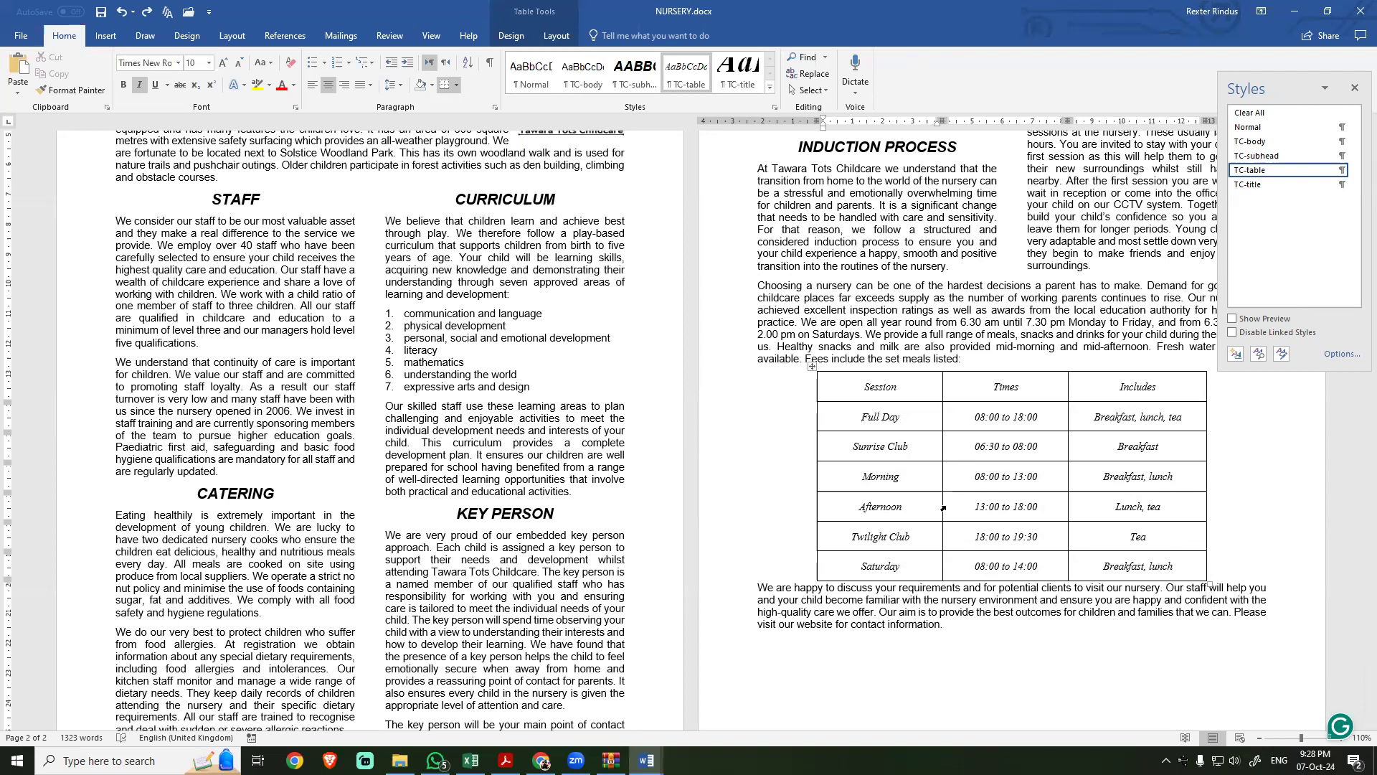
right_click(867, 382)
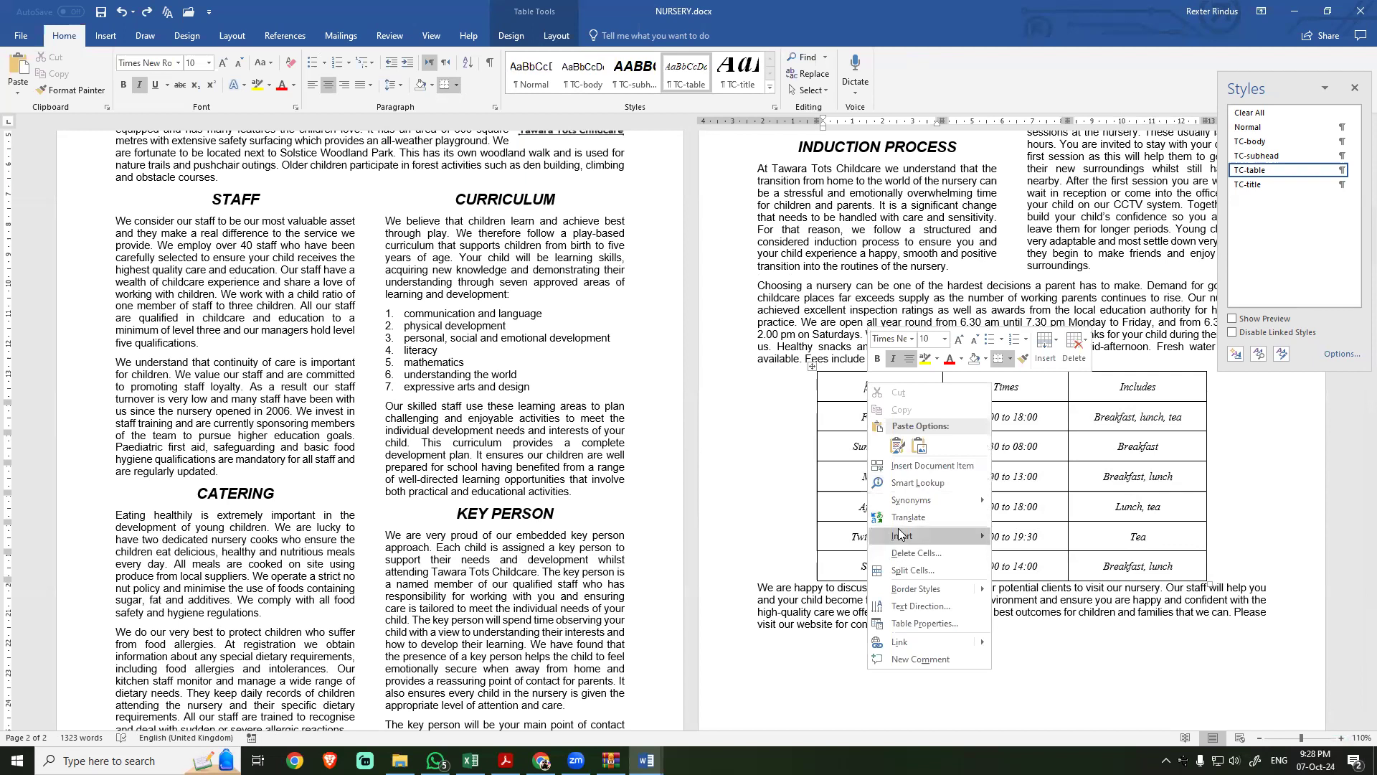
click(903, 570)
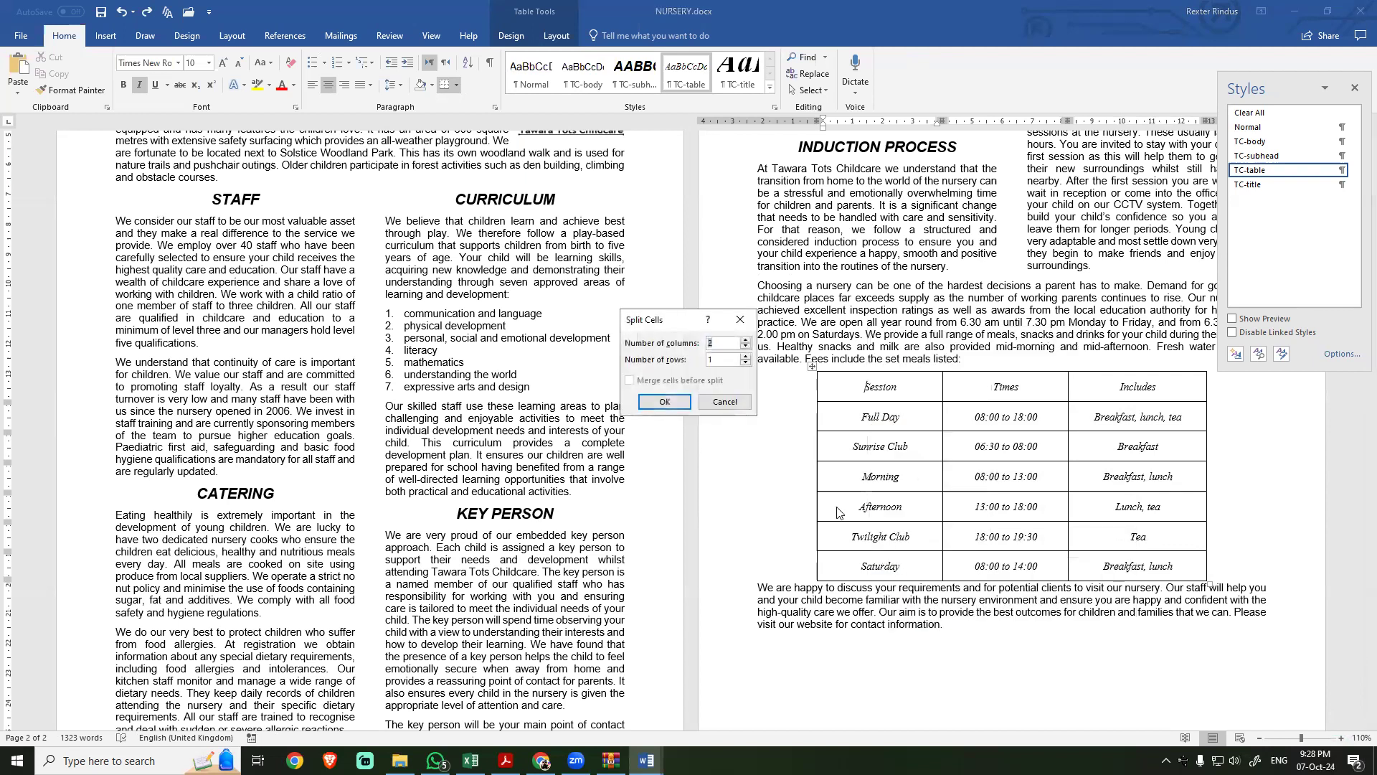
click(665, 401)
click(904, 388)
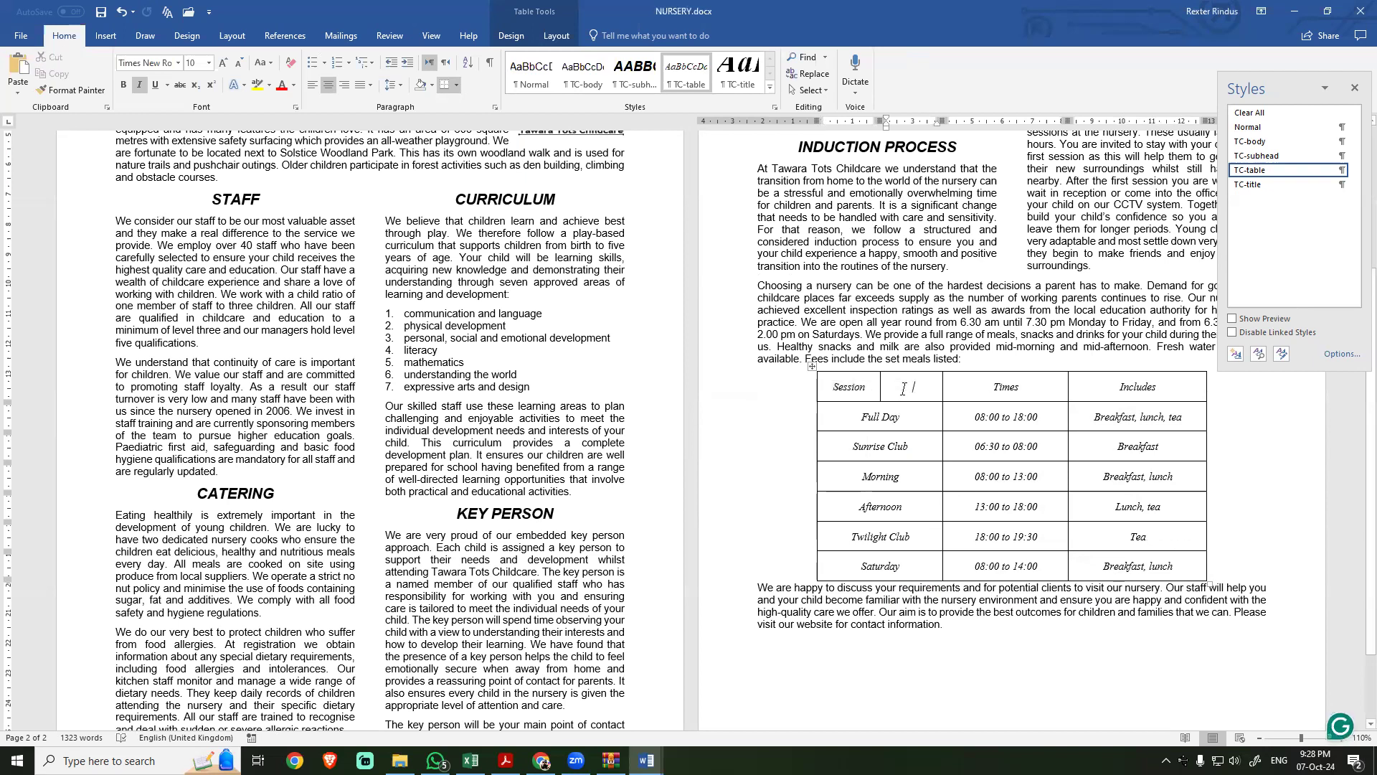
key(ctrl+z)
Step: Try merging the Session and Times header cells of the table, and undo the merge
mouse_move(898, 388)
mouse_down()
mouse_move(855, 384)
mouse_move(926, 383)
mouse_up()
right_click(927, 386)
click(963, 495)
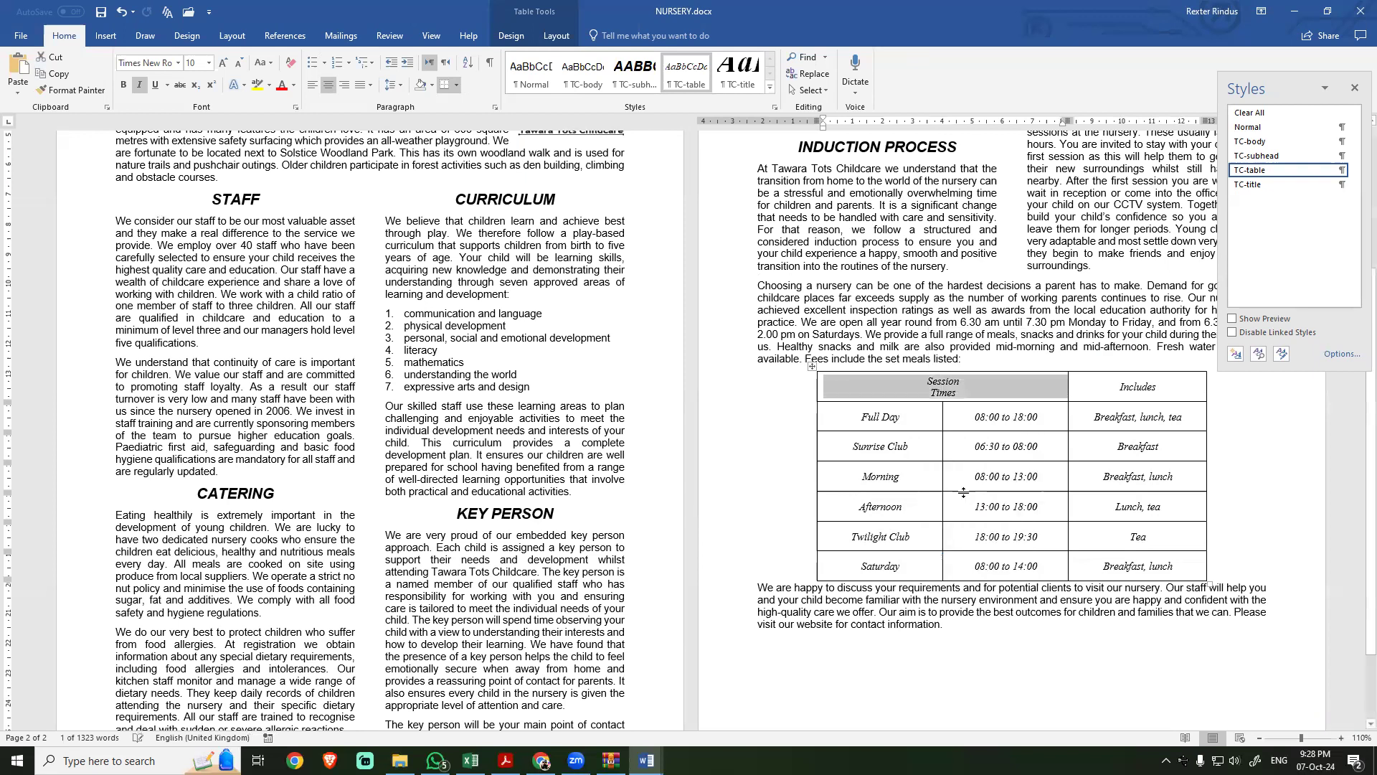
key(ctrl+z)
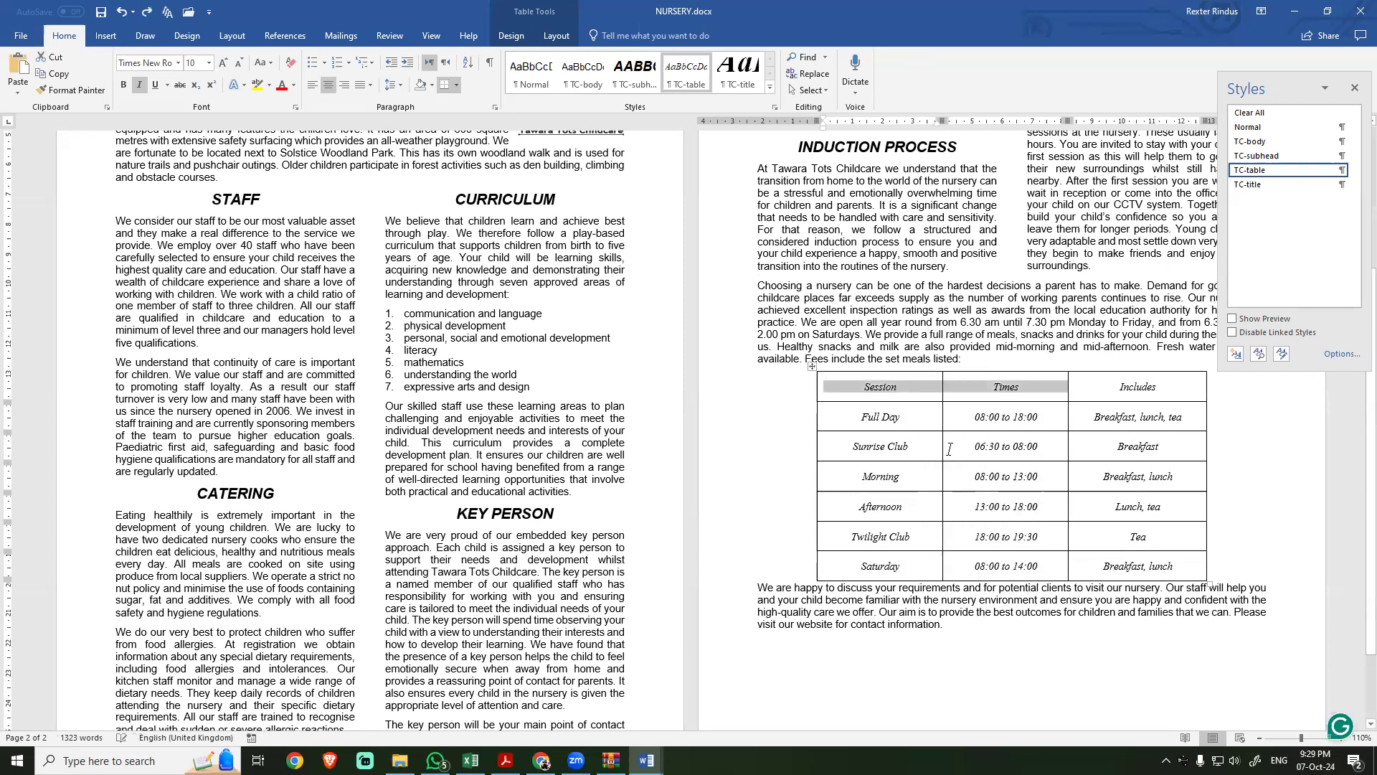
Step: Try splitting the Session header cell into one column and two rows, and undo the split
click(912, 384)
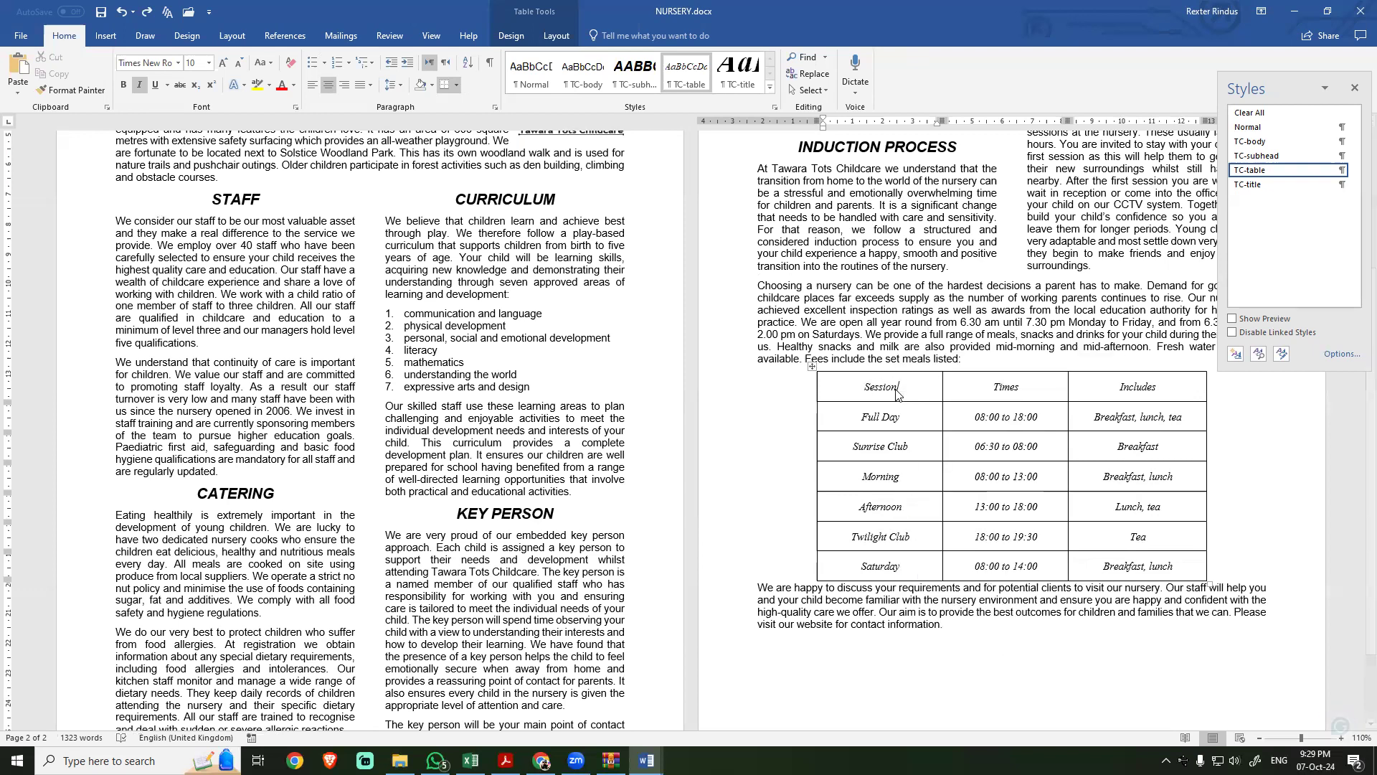
right_click(896, 388)
mouse_move(939, 549)
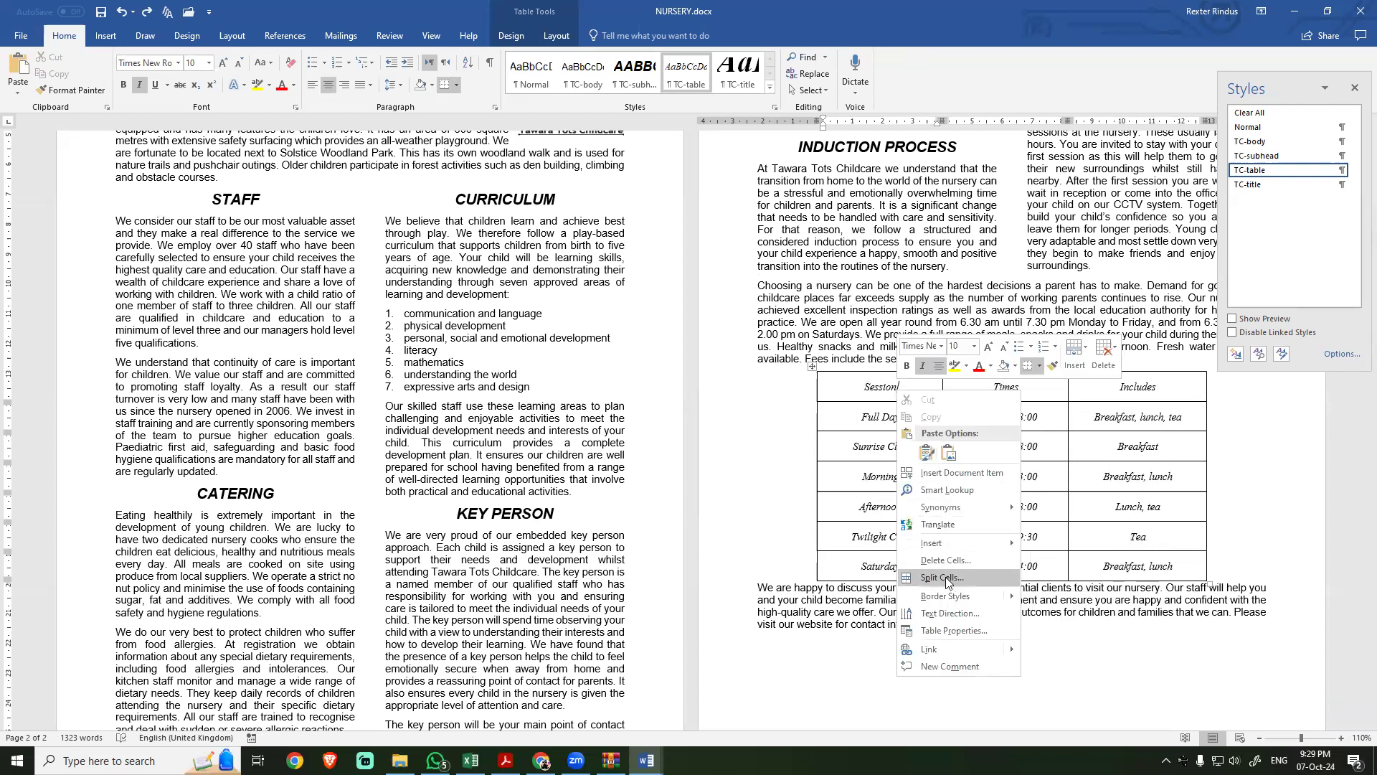
click(946, 577)
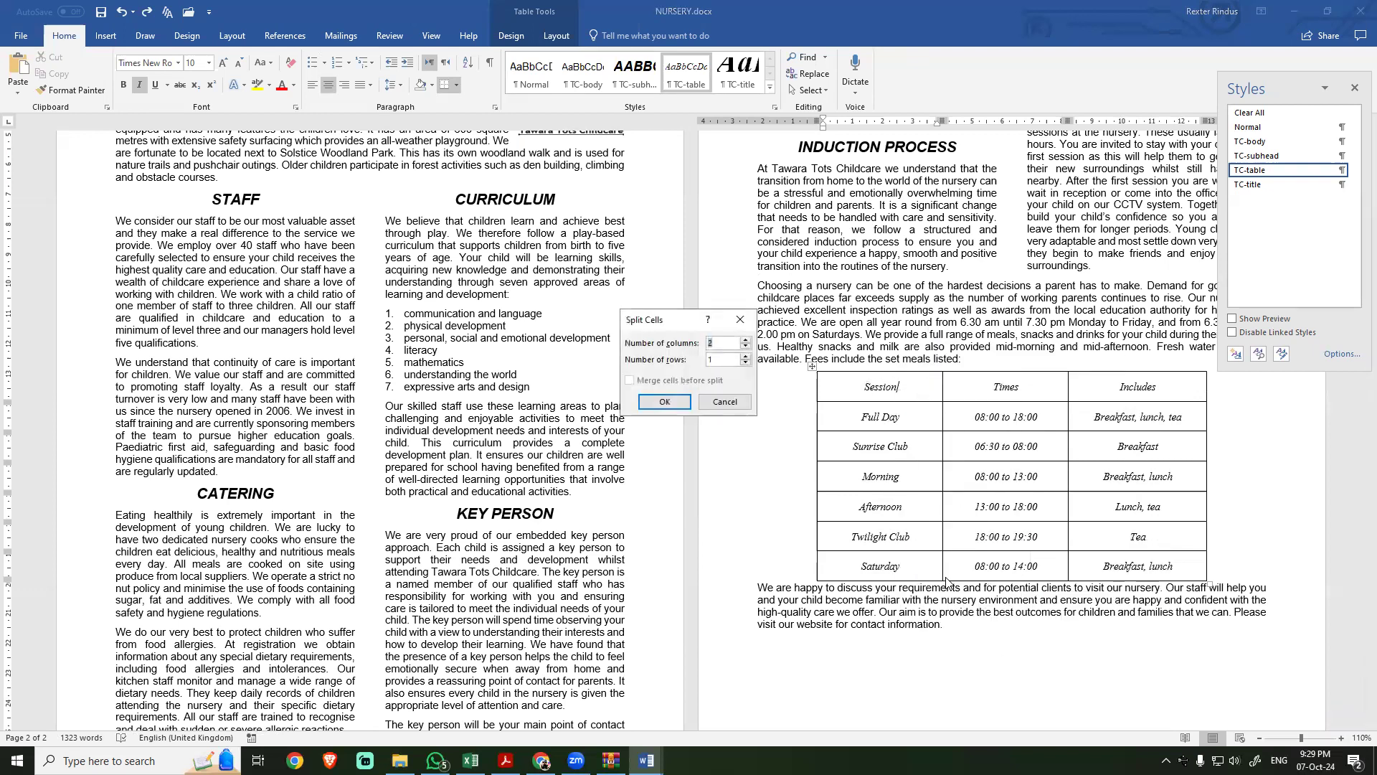
click(746, 346)
click(746, 356)
click(664, 401)
click(858, 393)
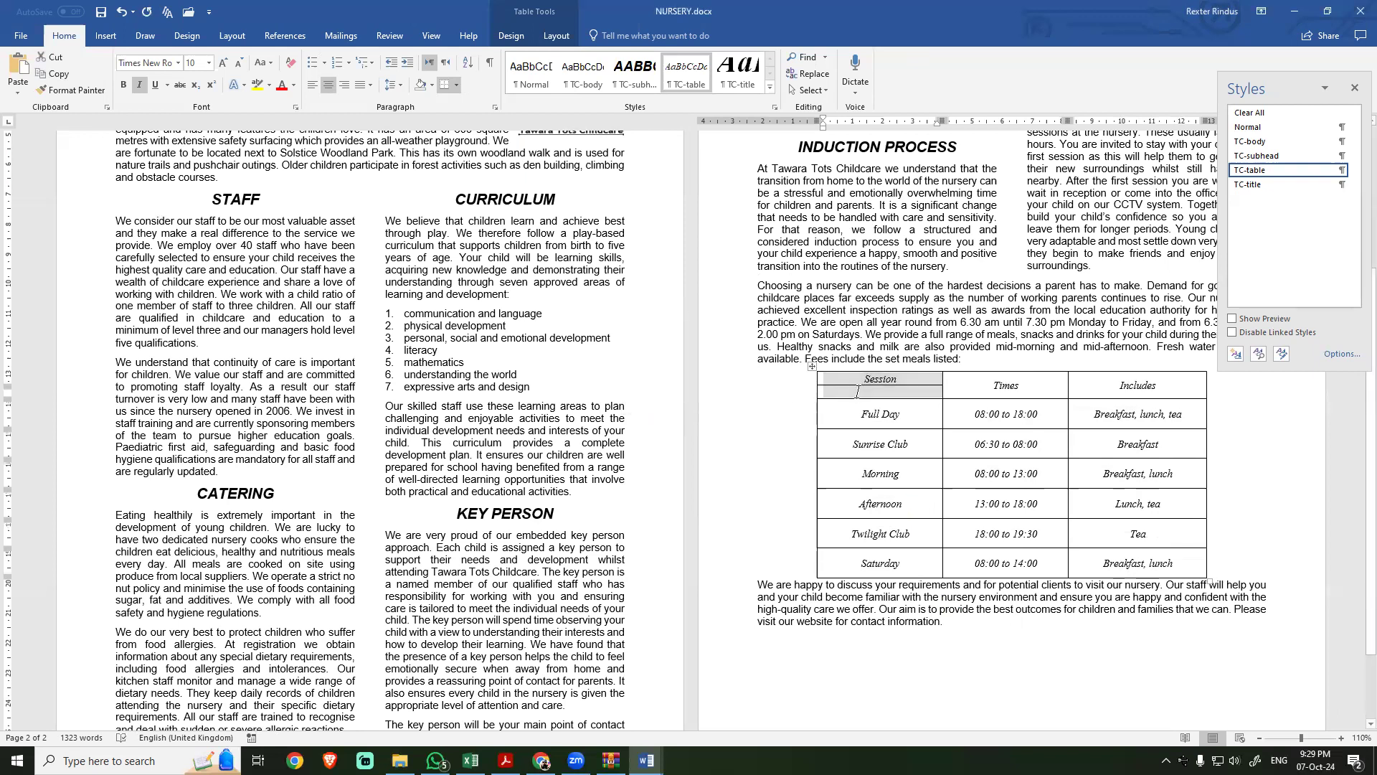
key(ctrl+z)
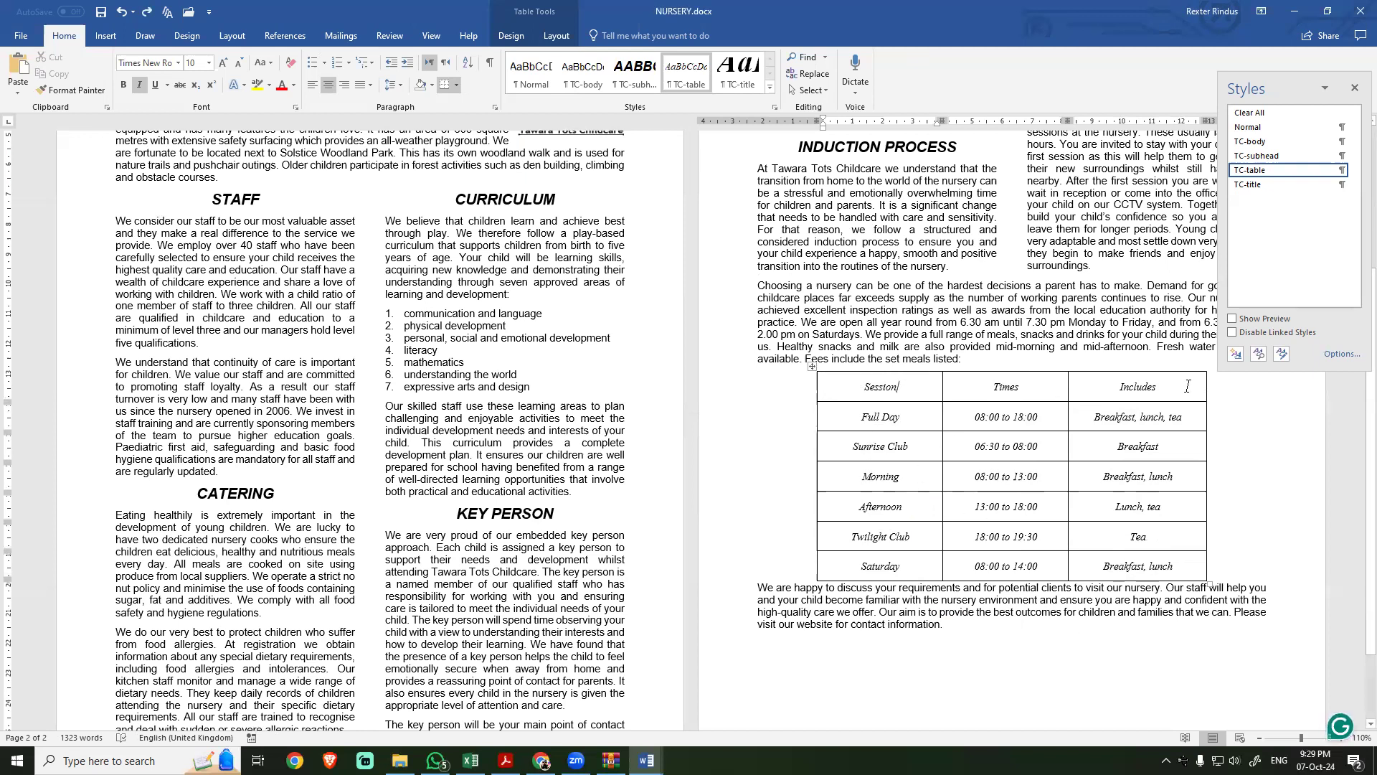
Step: Remove all borders from the whole table and check the page in print preview
click(819, 378)
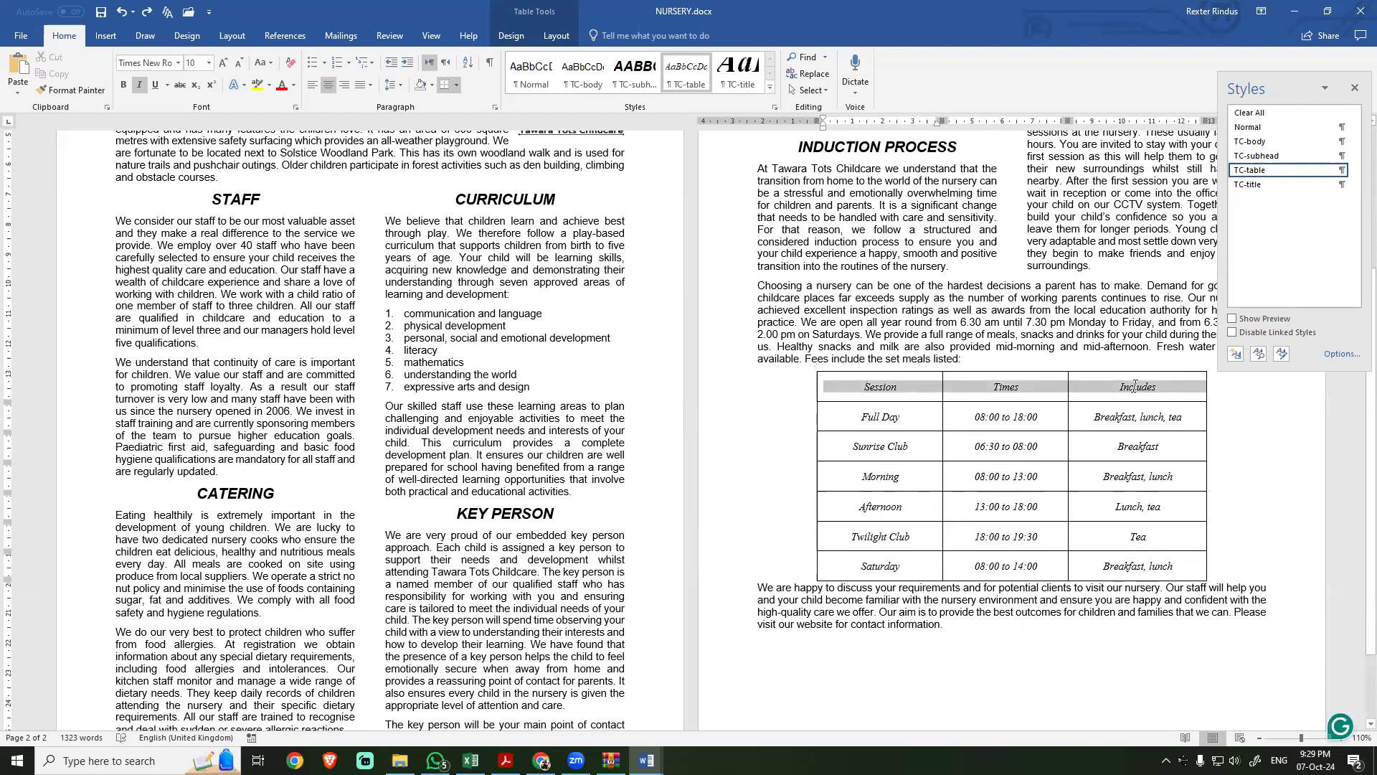
click(1159, 446)
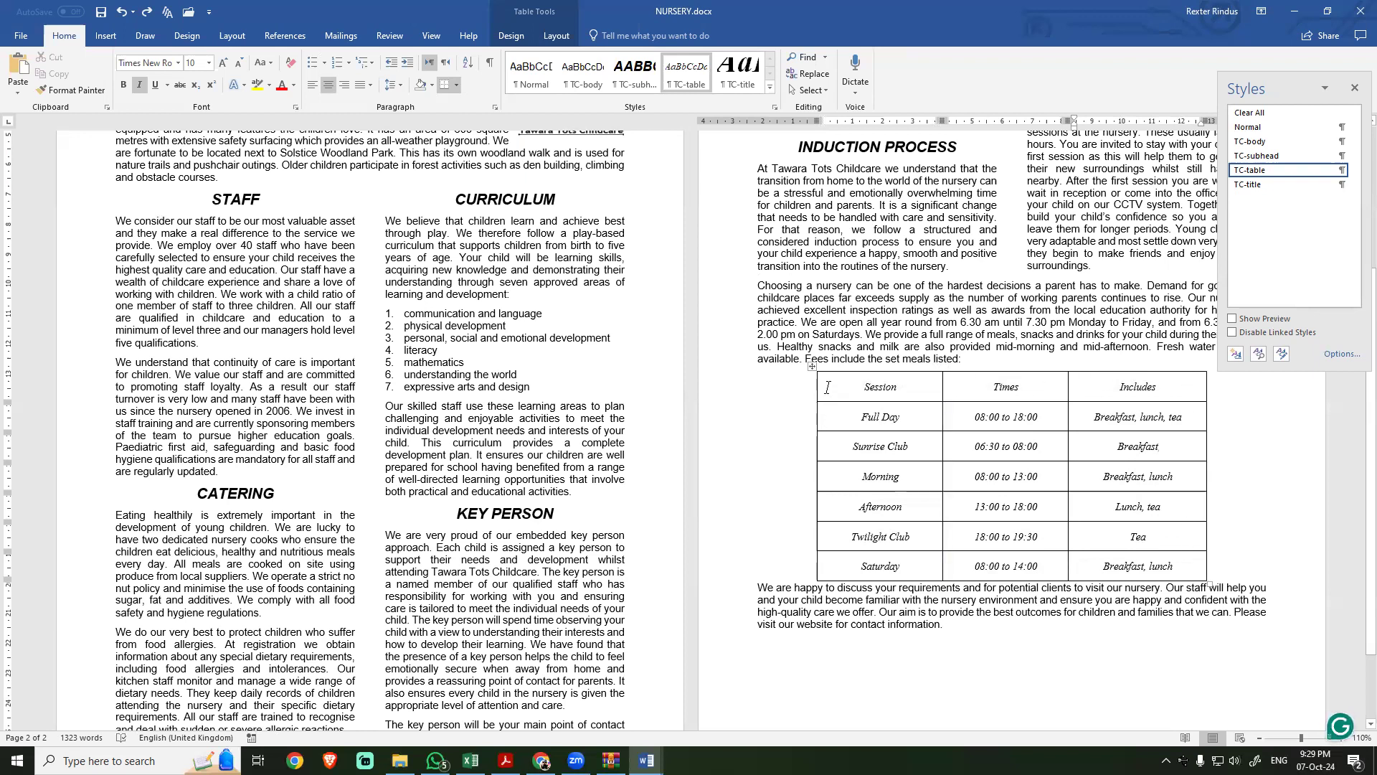
click(812, 366)
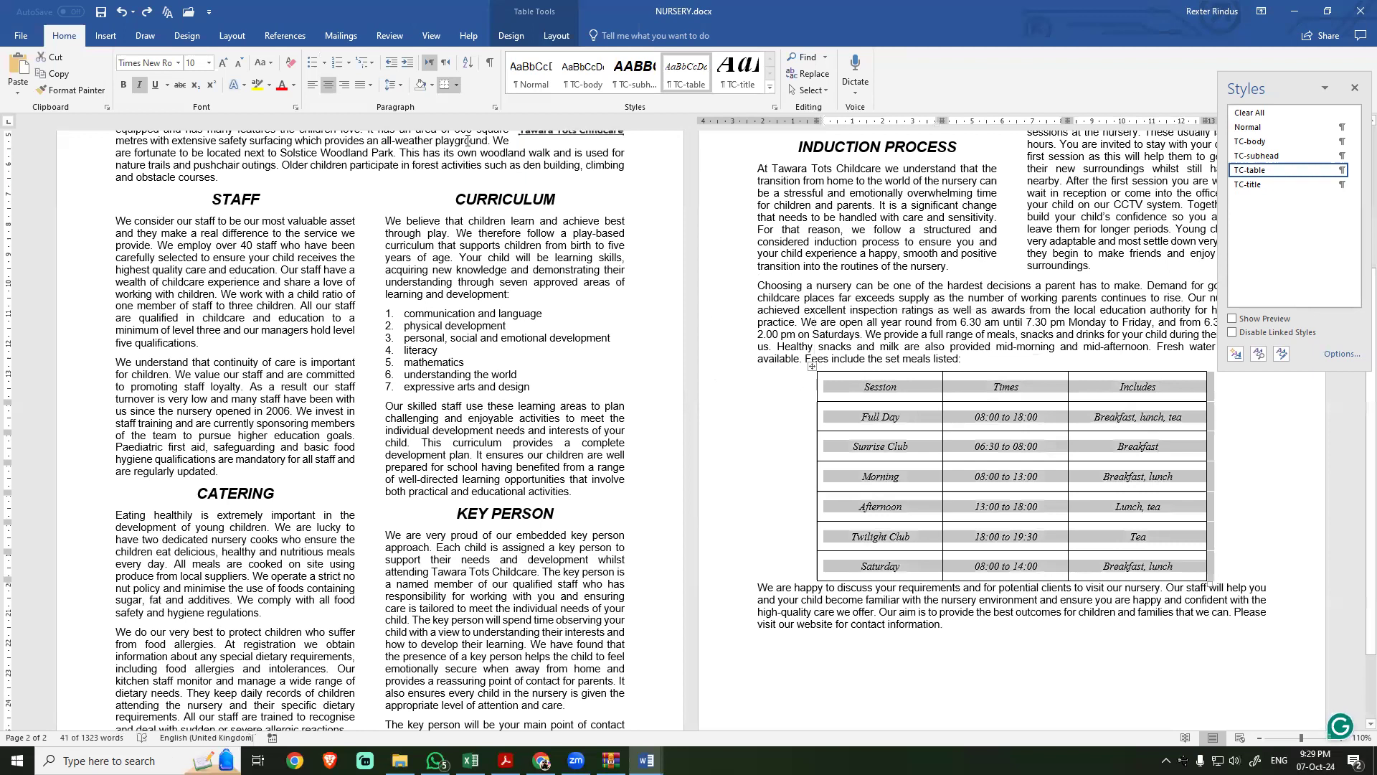
click(457, 85)
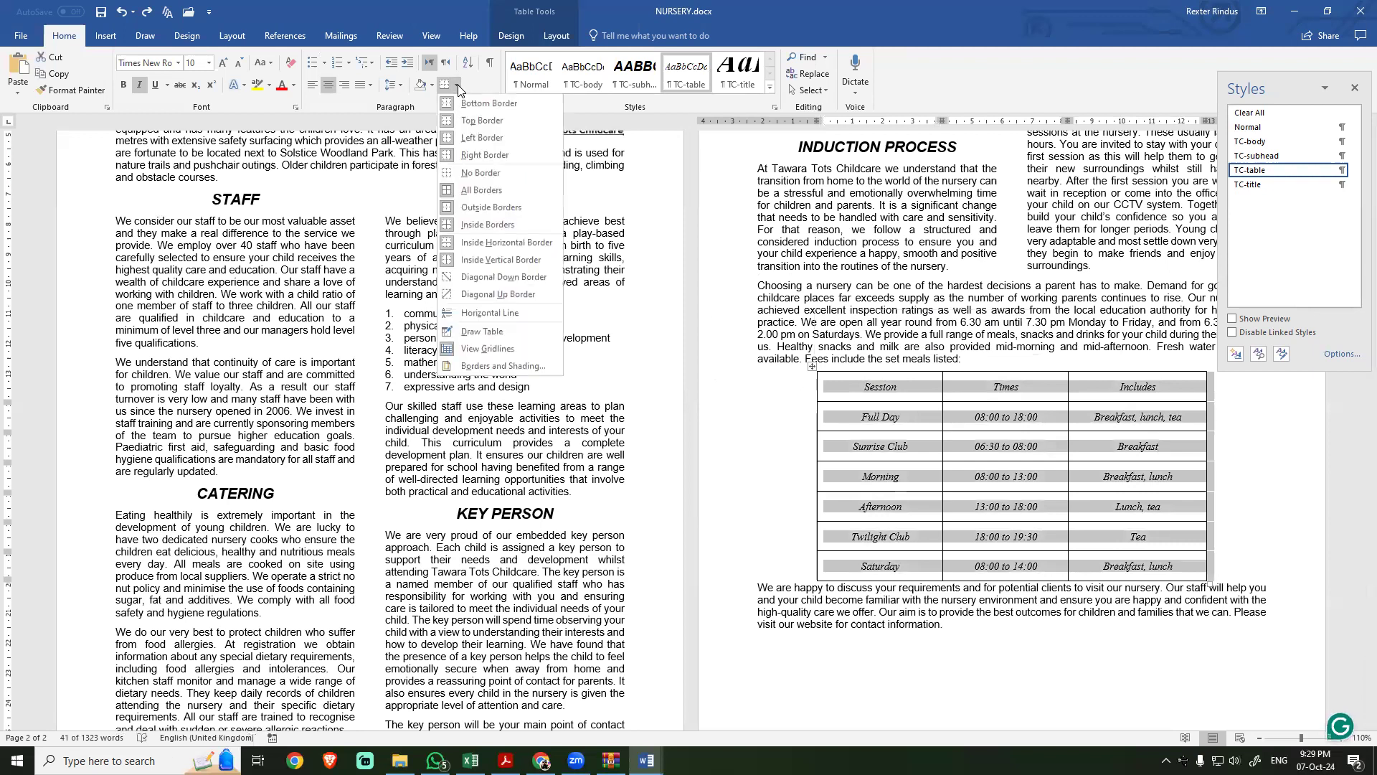
click(459, 366)
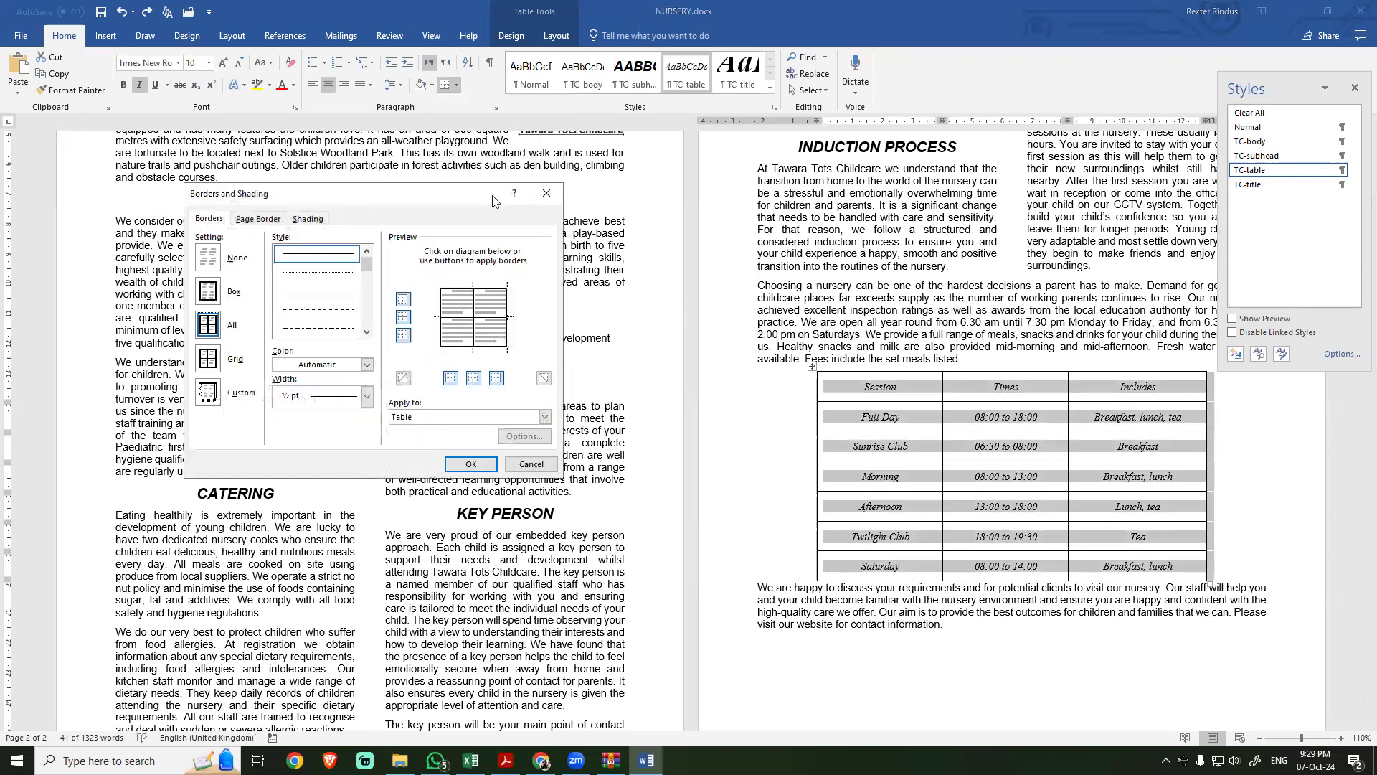
drag(493, 200, 615, 208)
click(329, 265)
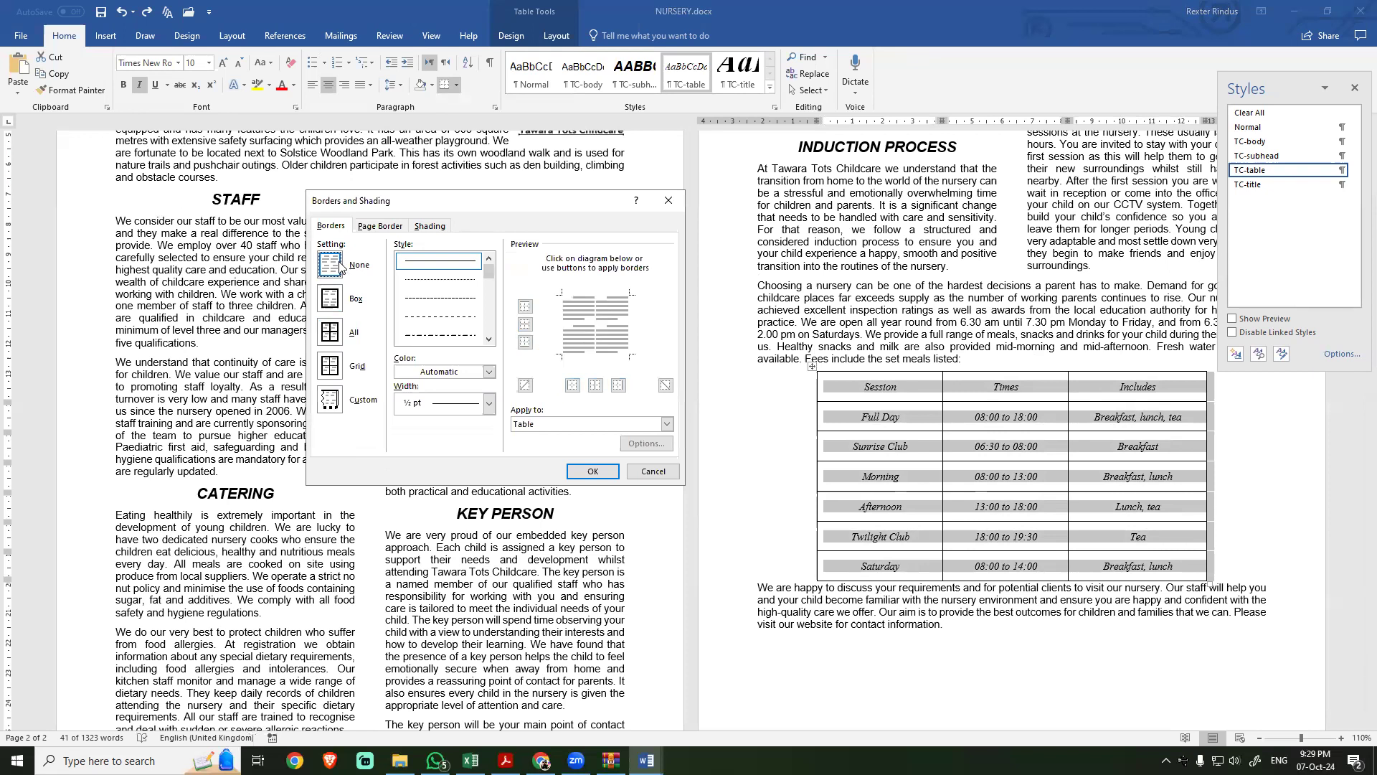
click(592, 471)
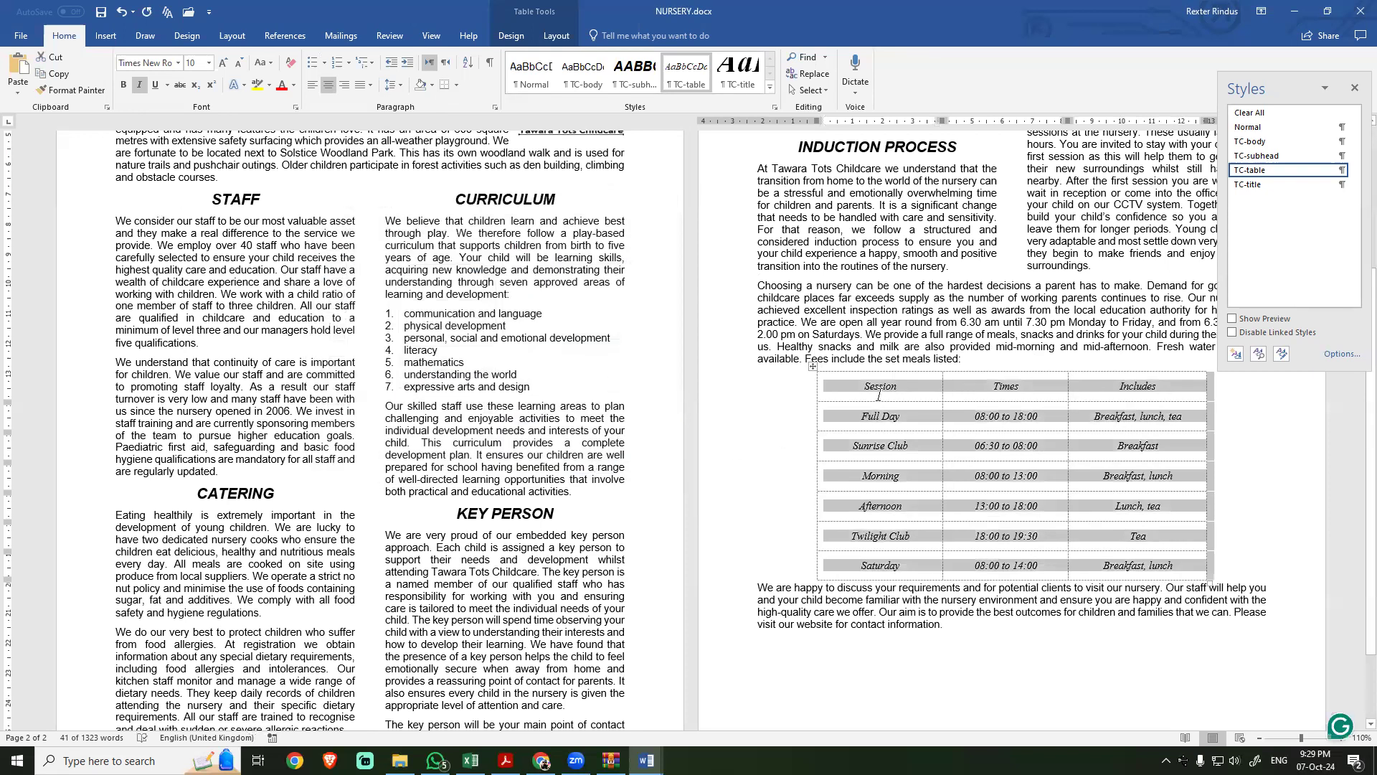
key(ctrl+p)
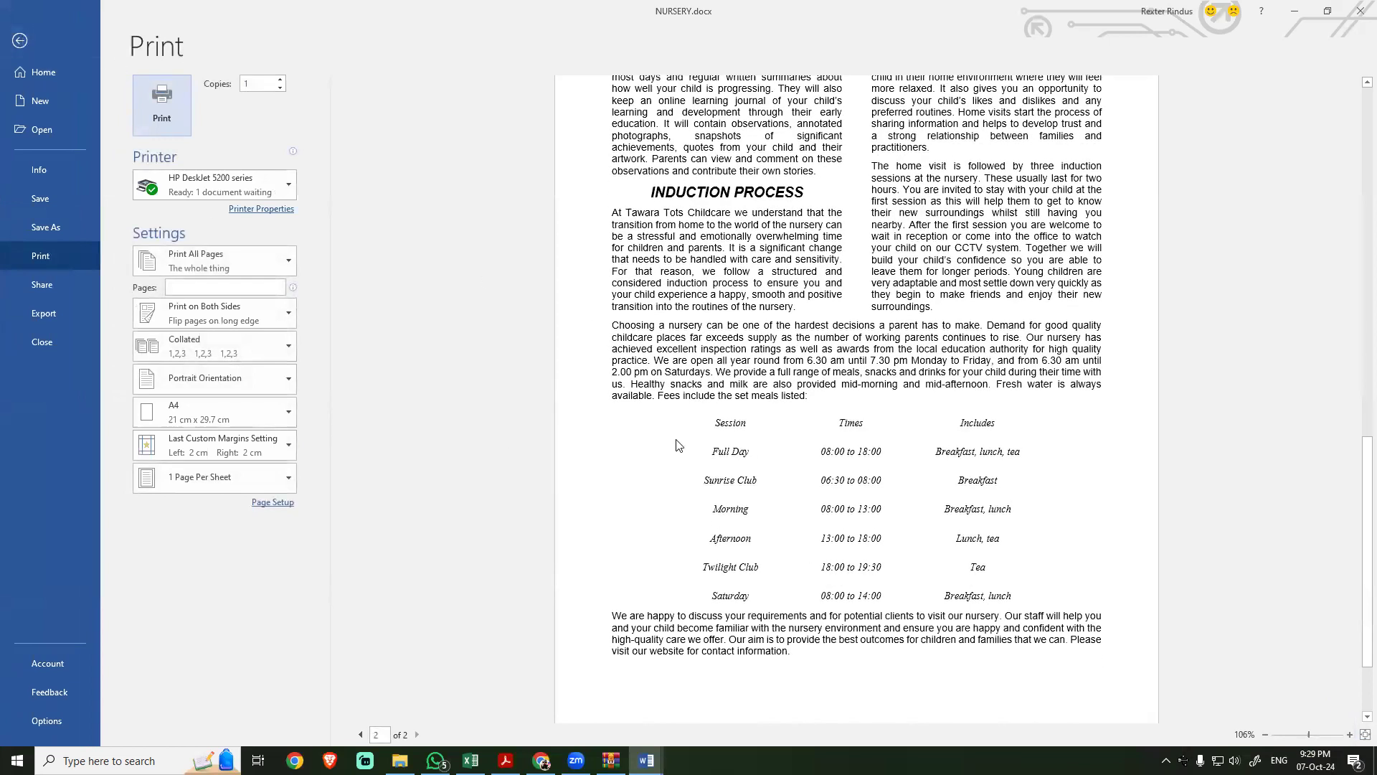
click(20, 37)
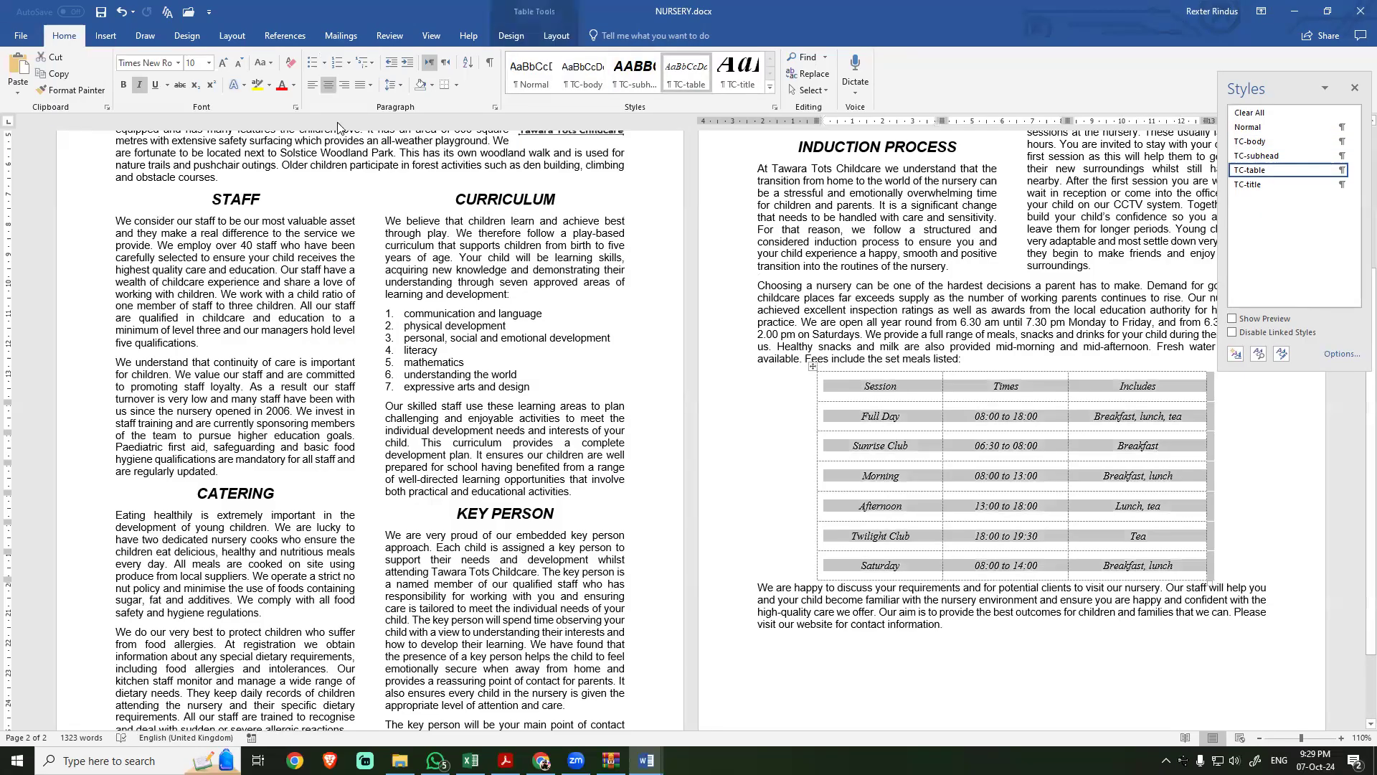
Step: Apply a 3 pt Box border around the whole table and check it in print preview
click(457, 86)
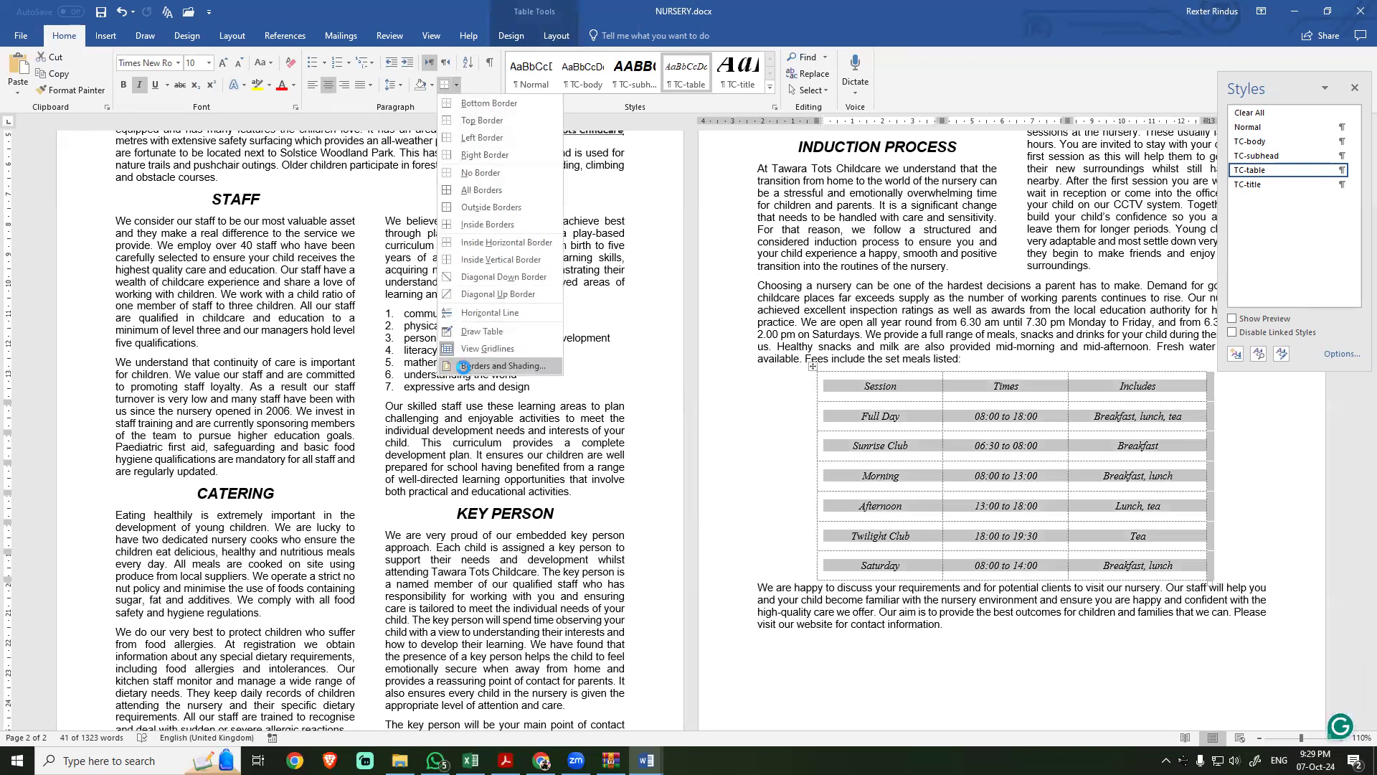
click(462, 369)
click(330, 298)
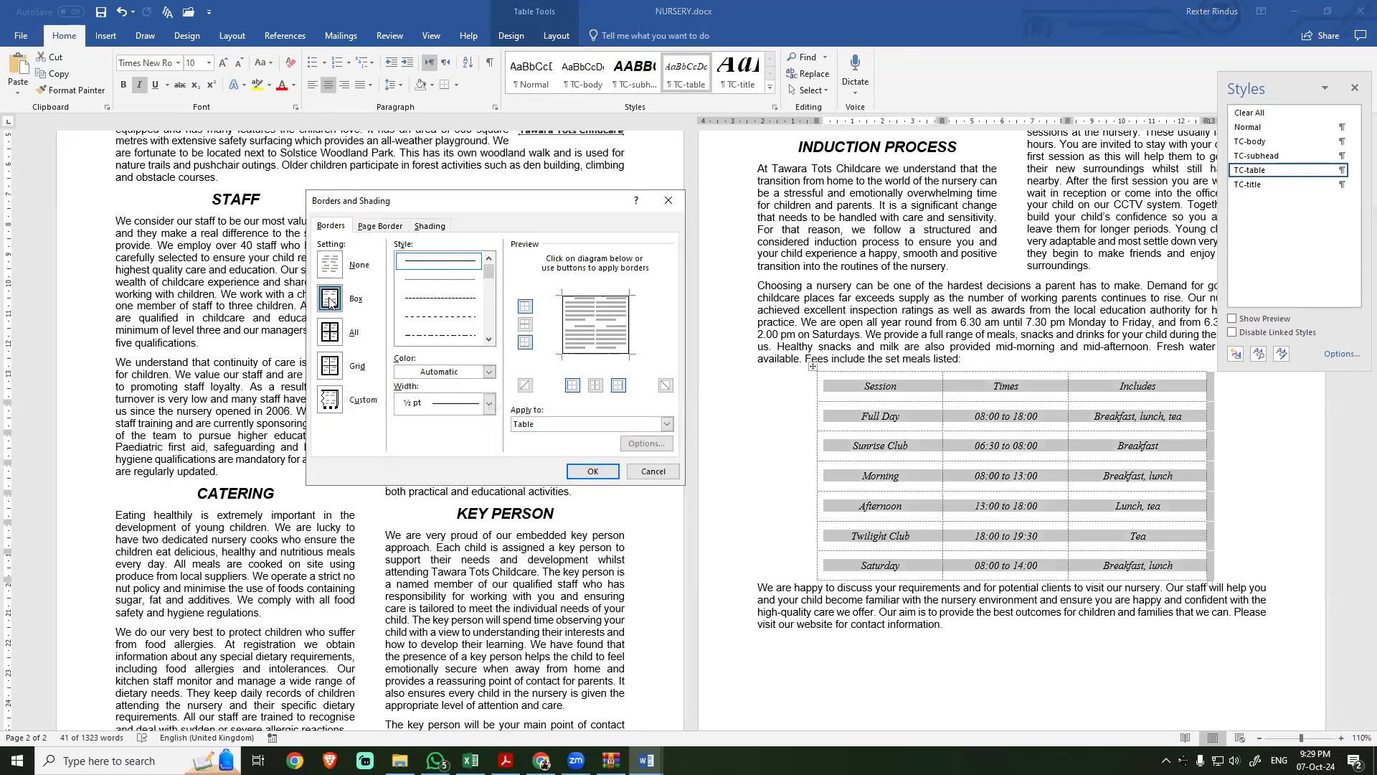
click(489, 404)
click(434, 536)
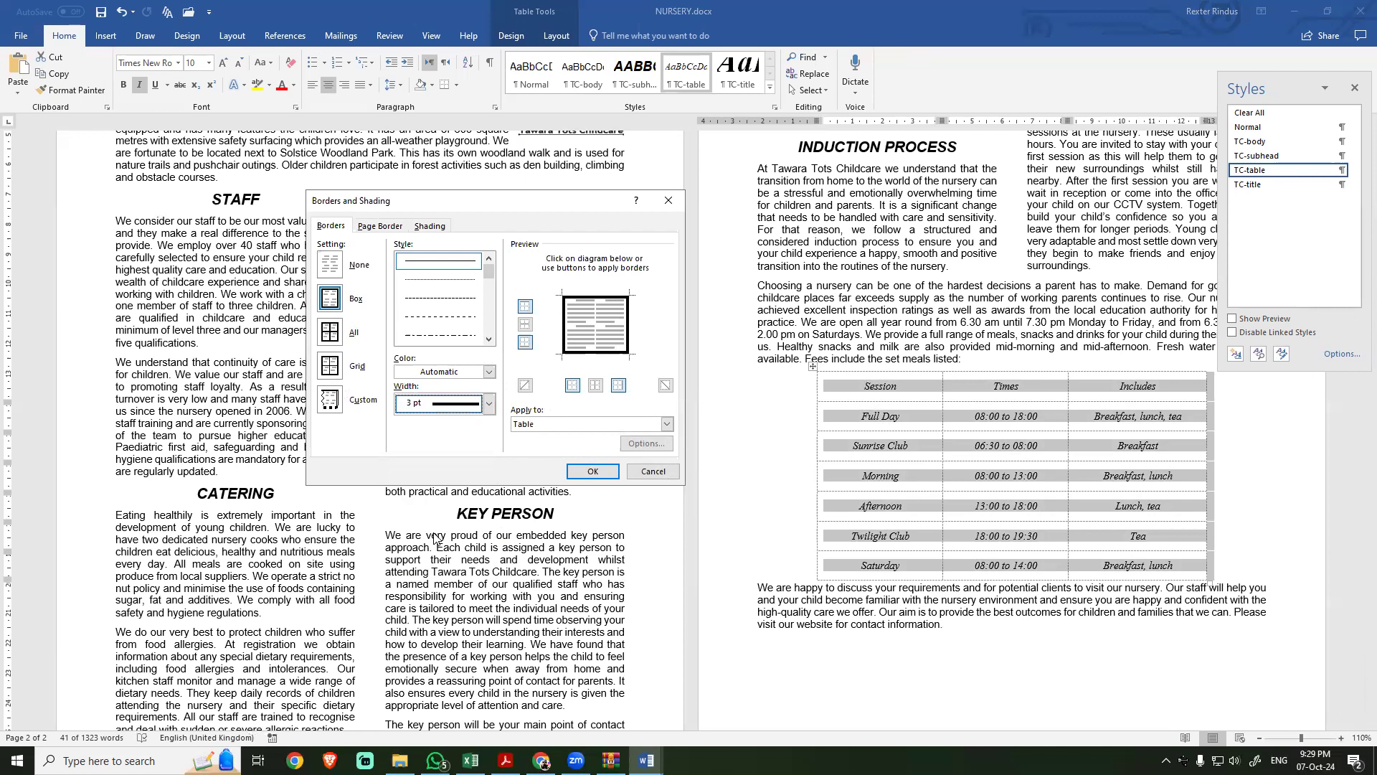
click(575, 472)
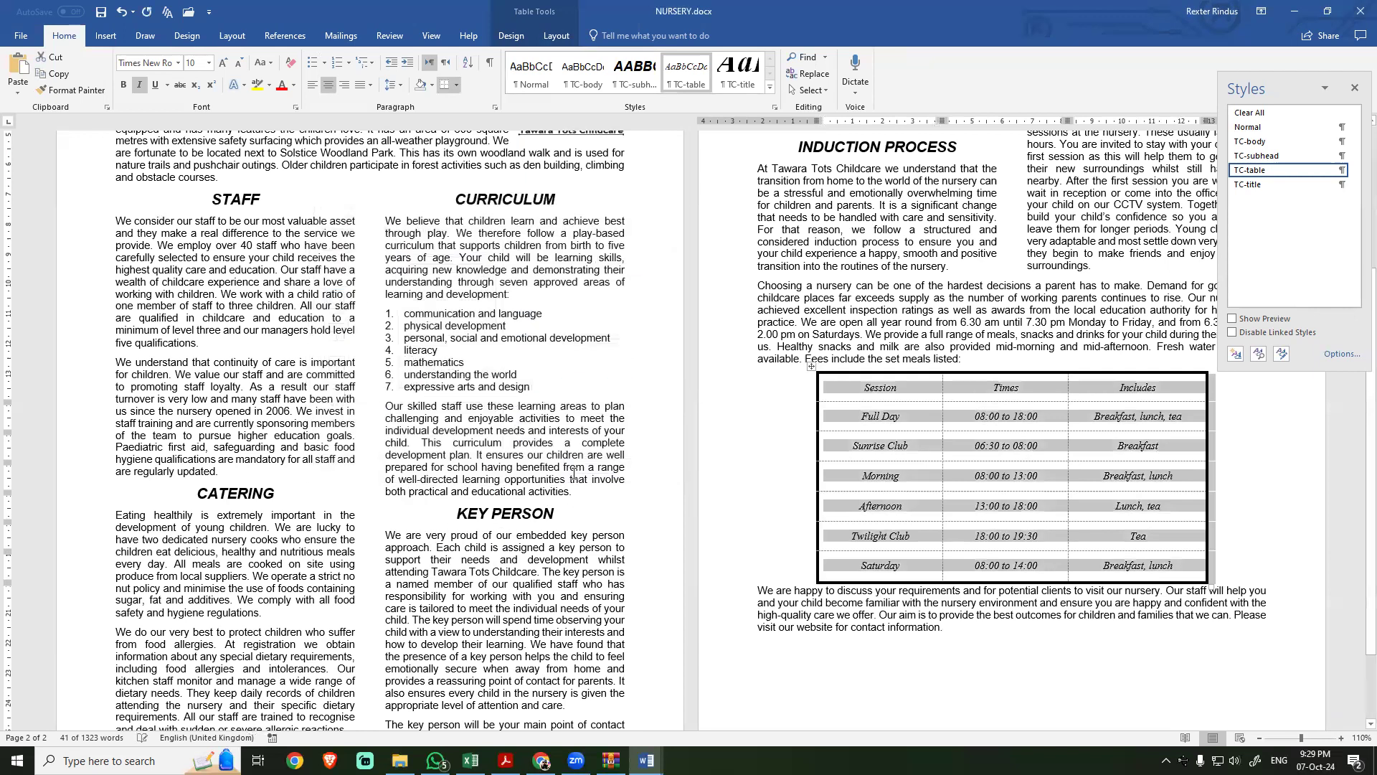
key(ctrl+p)
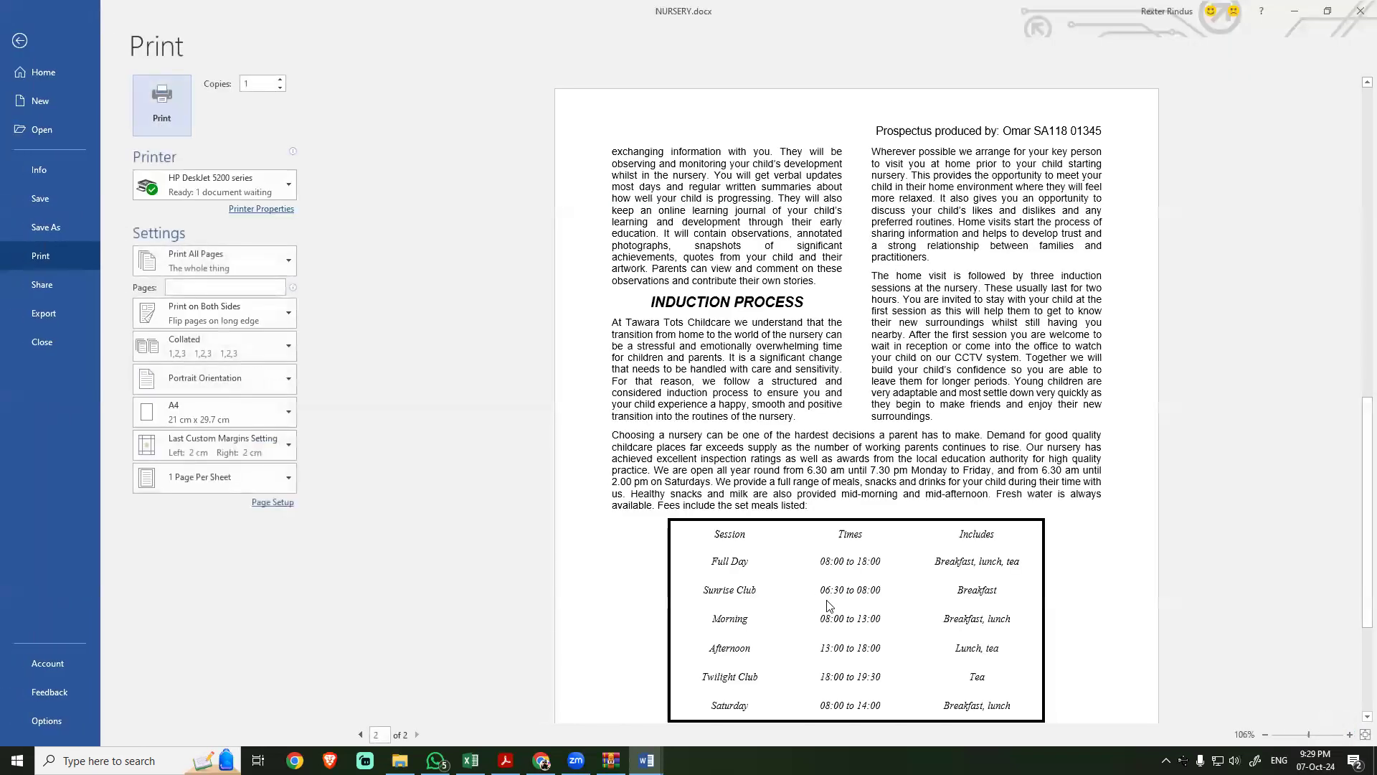
click(19, 41)
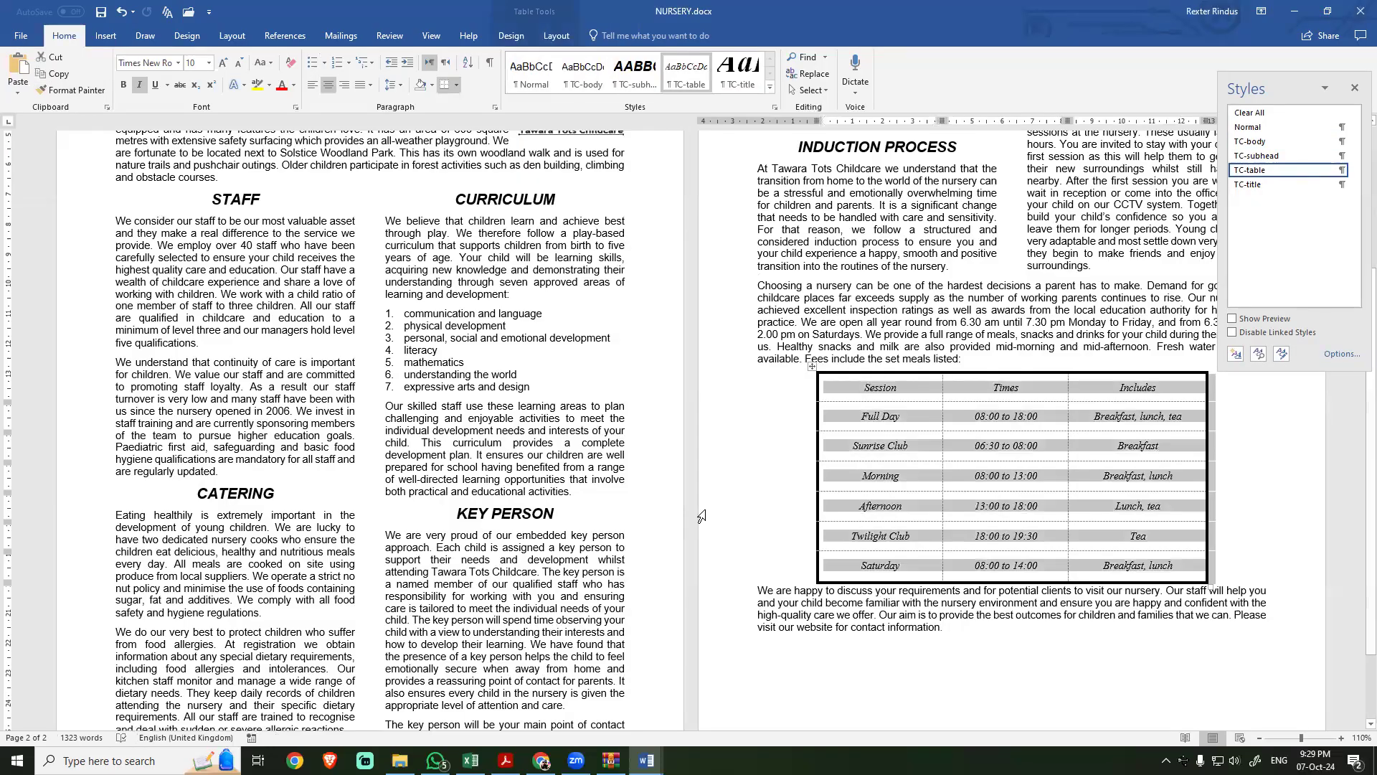
Step: Change the whole table's border setting to Grid and show the page in print preview
click(457, 86)
click(490, 372)
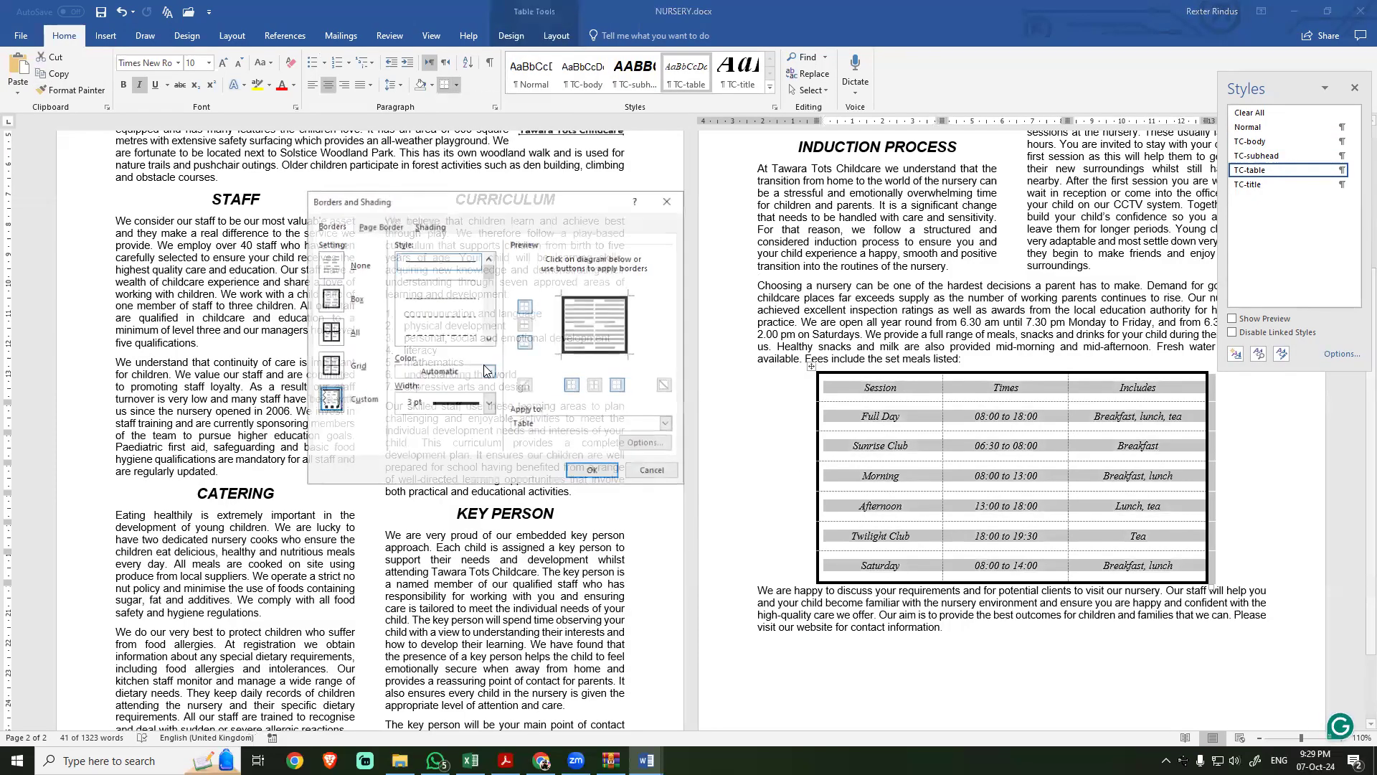
click(330, 366)
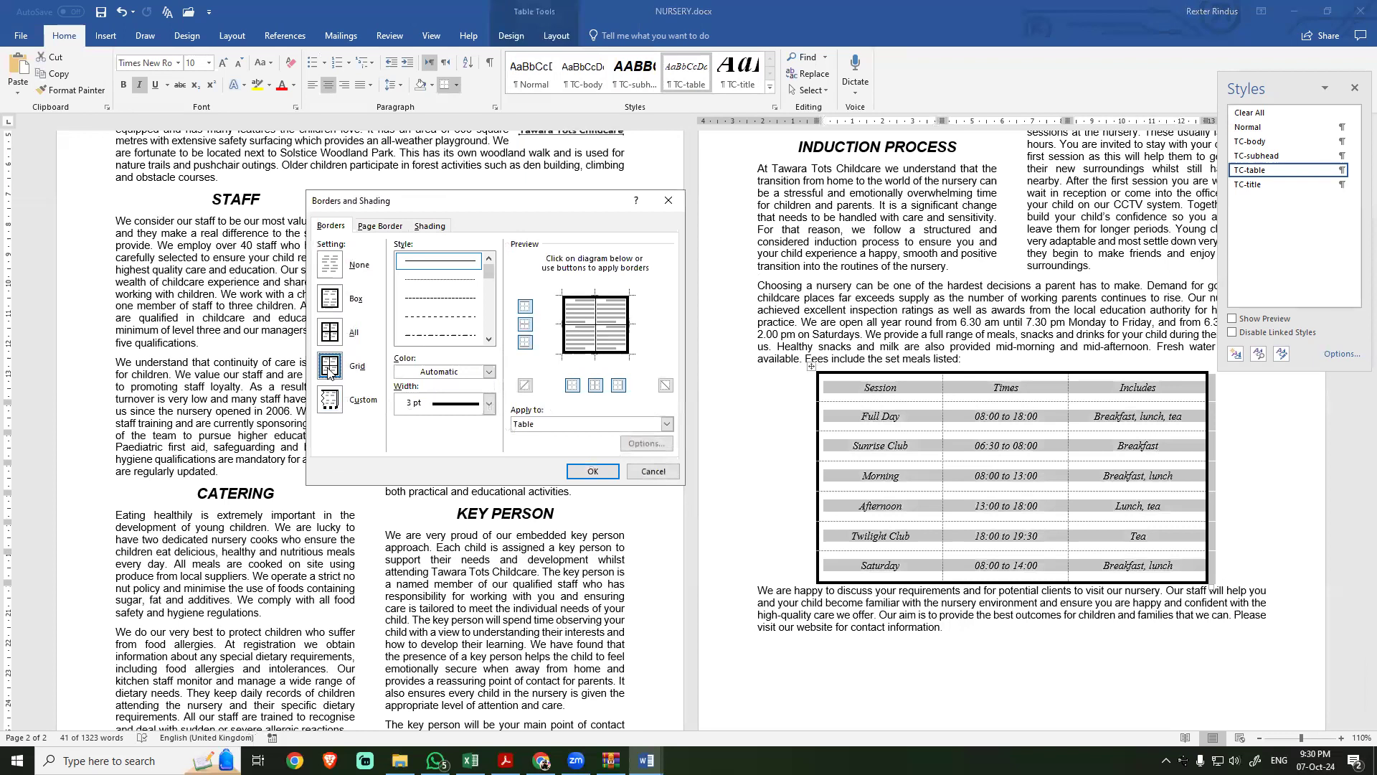
click(601, 471)
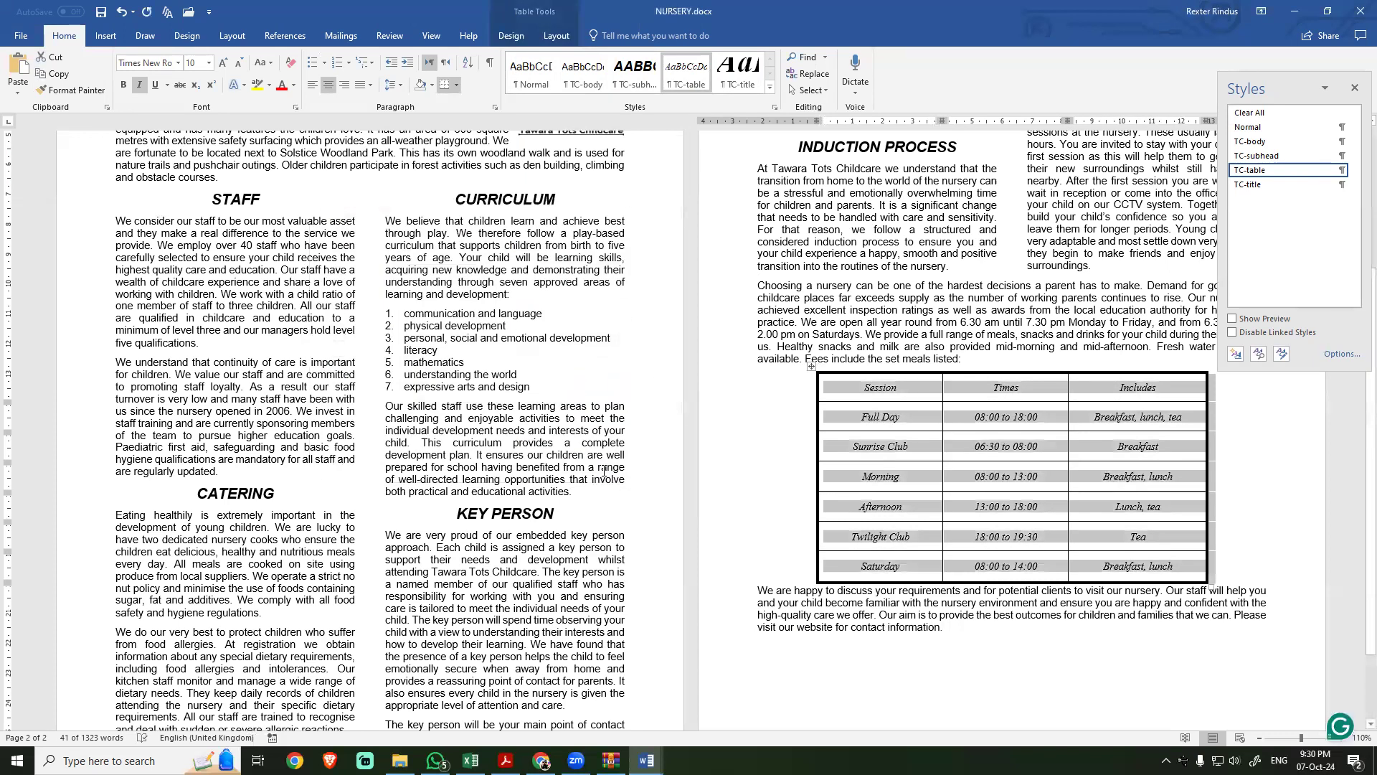
key(ctrl+p)
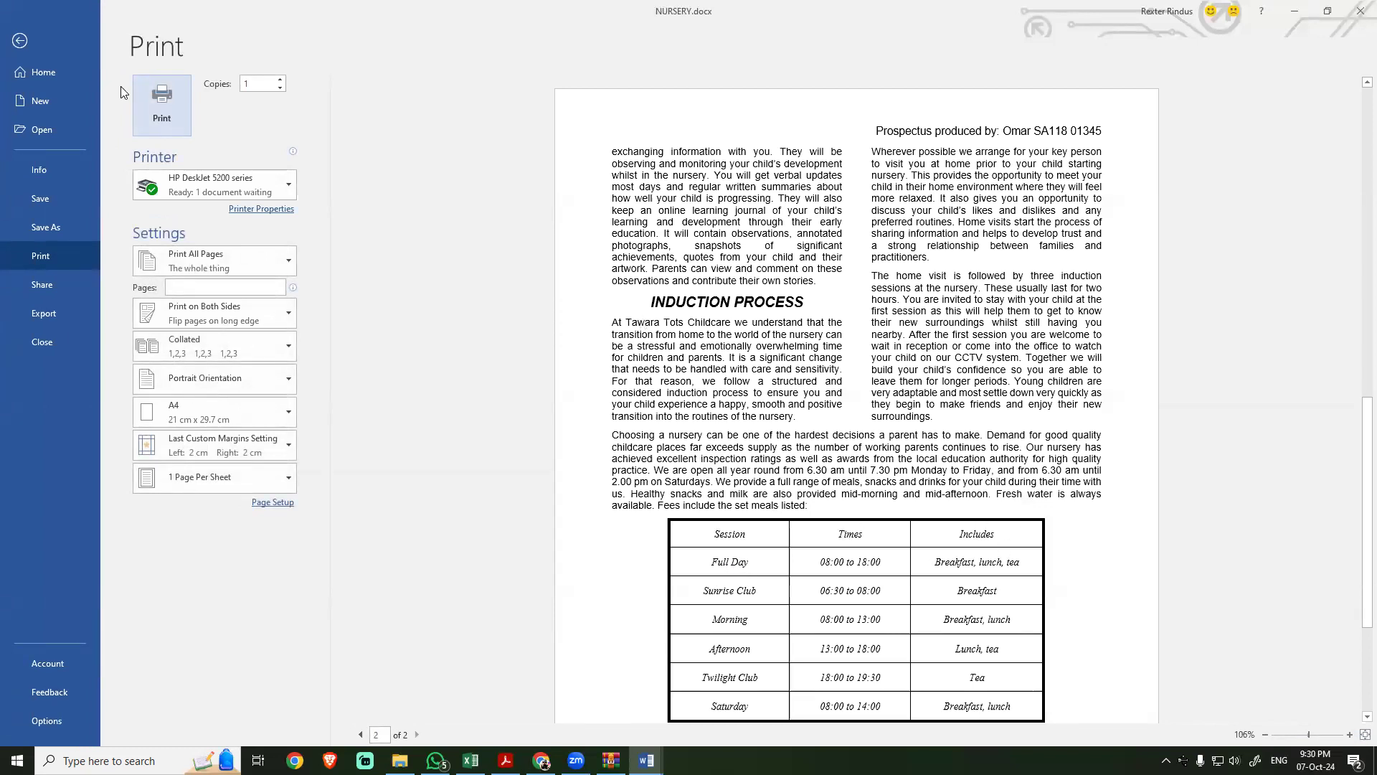
Step: Leave the print preview and undo the last border change on the table
click(20, 43)
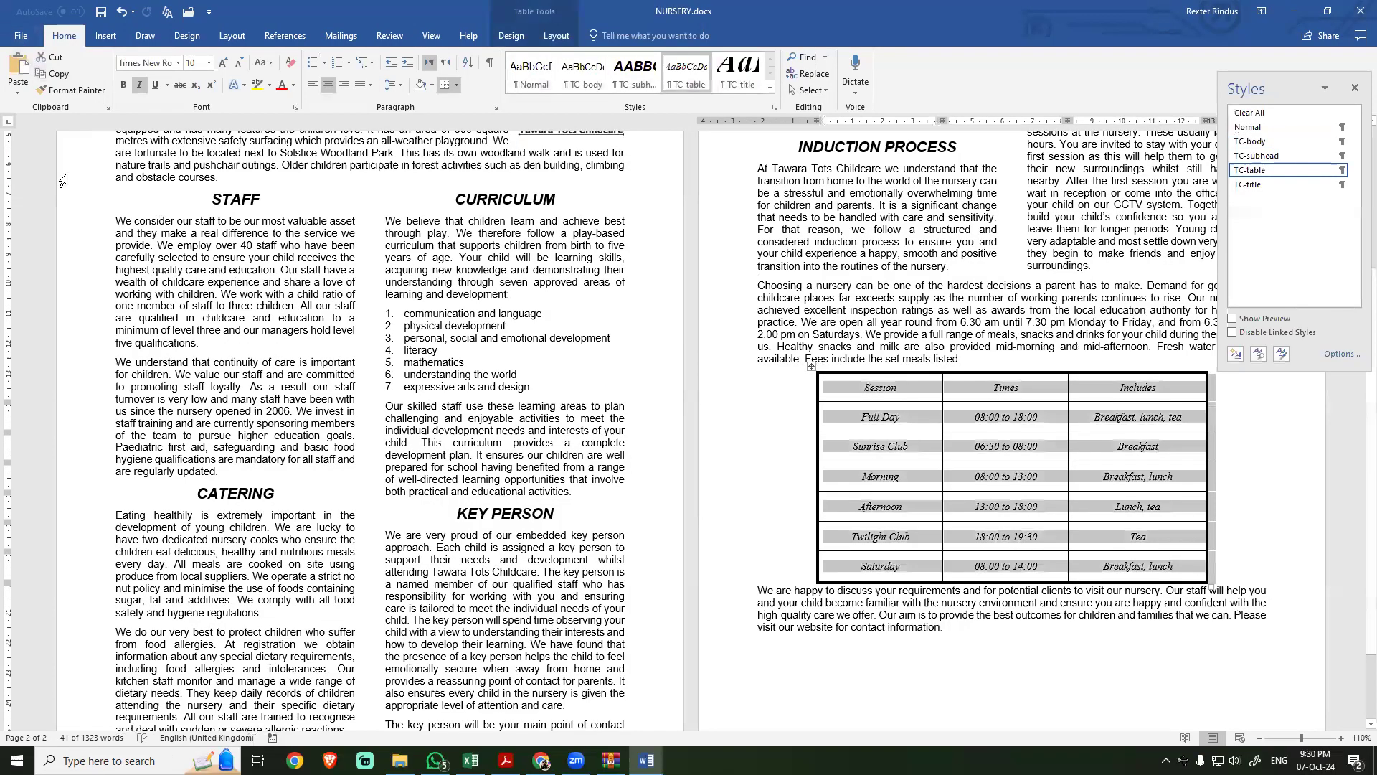
key(ctrl+z)
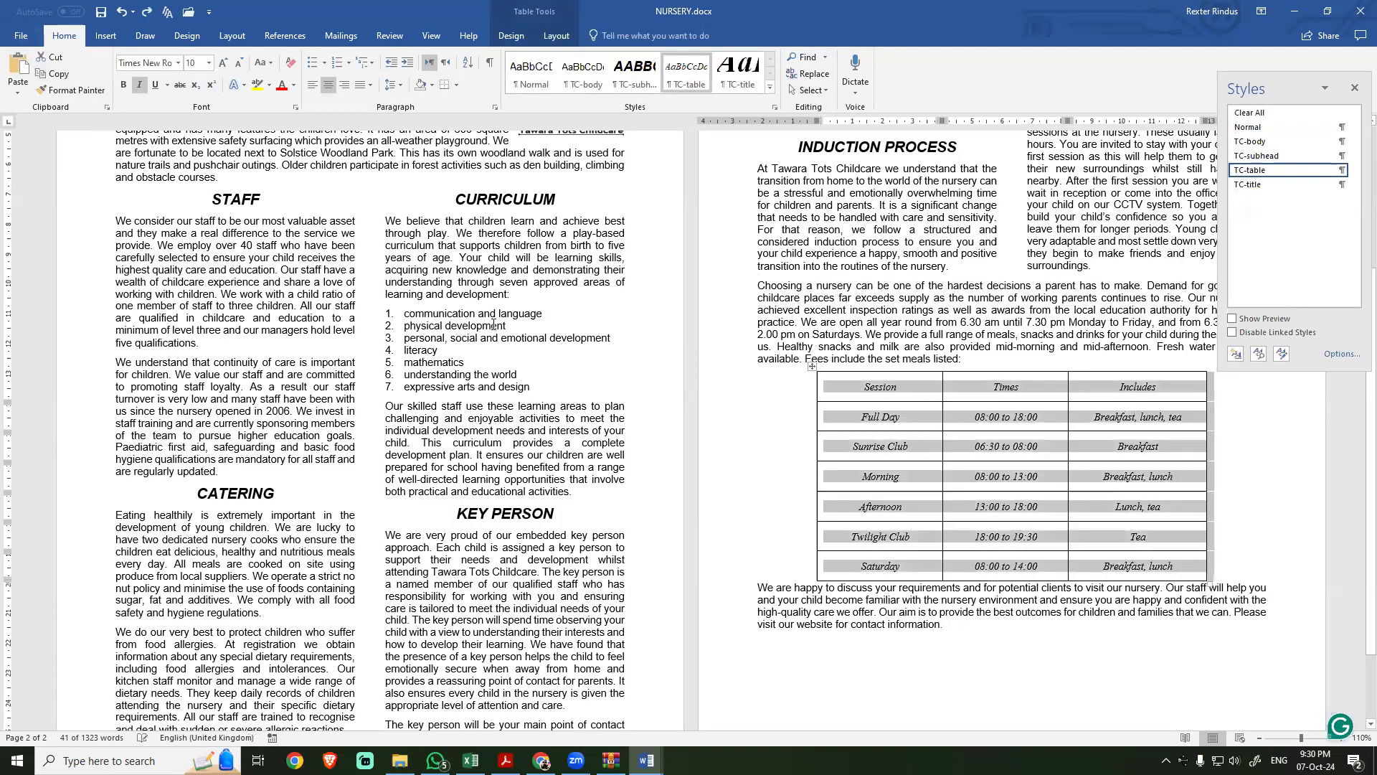
click(887, 388)
mouse_move(816, 497)
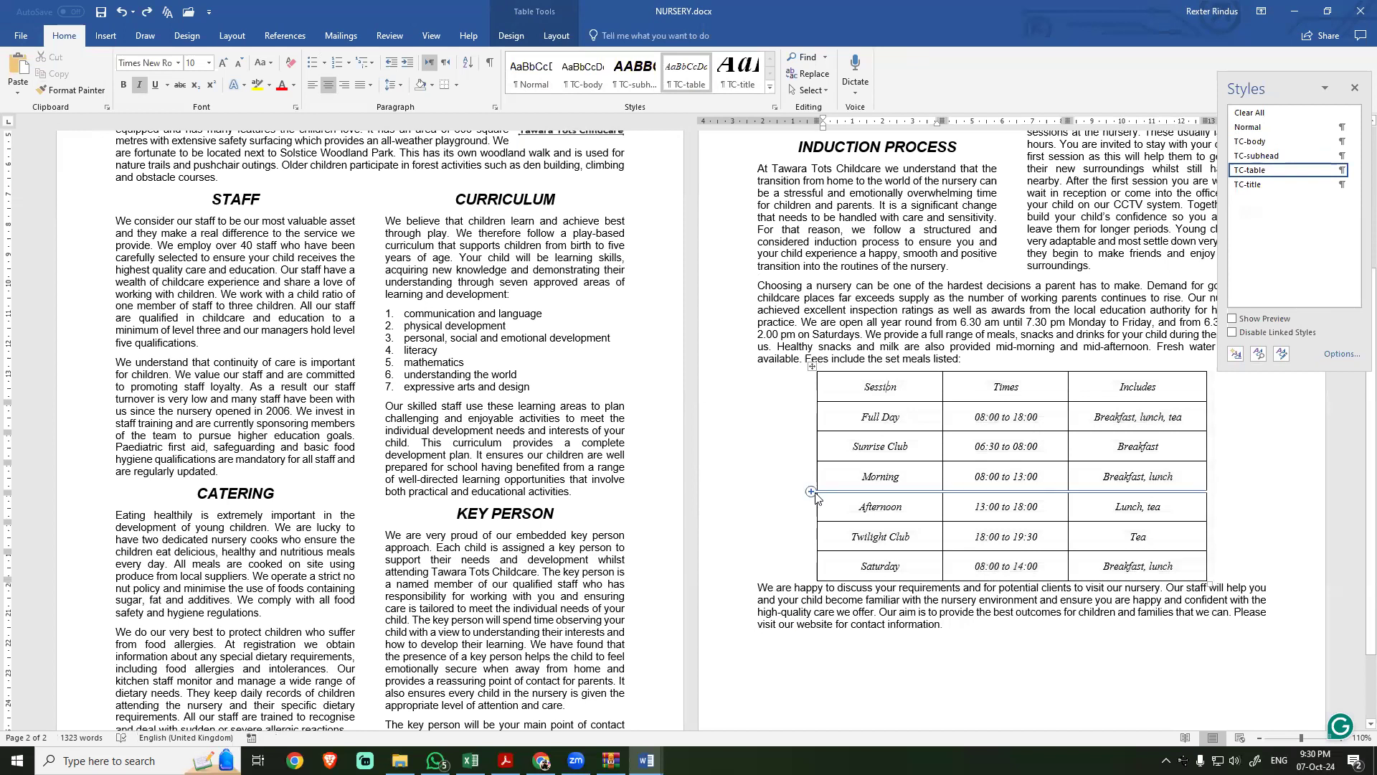
Step: Switch to the exam paper PDF and read task 10 on spell checking and proofreading the document
key(alt+Tab)
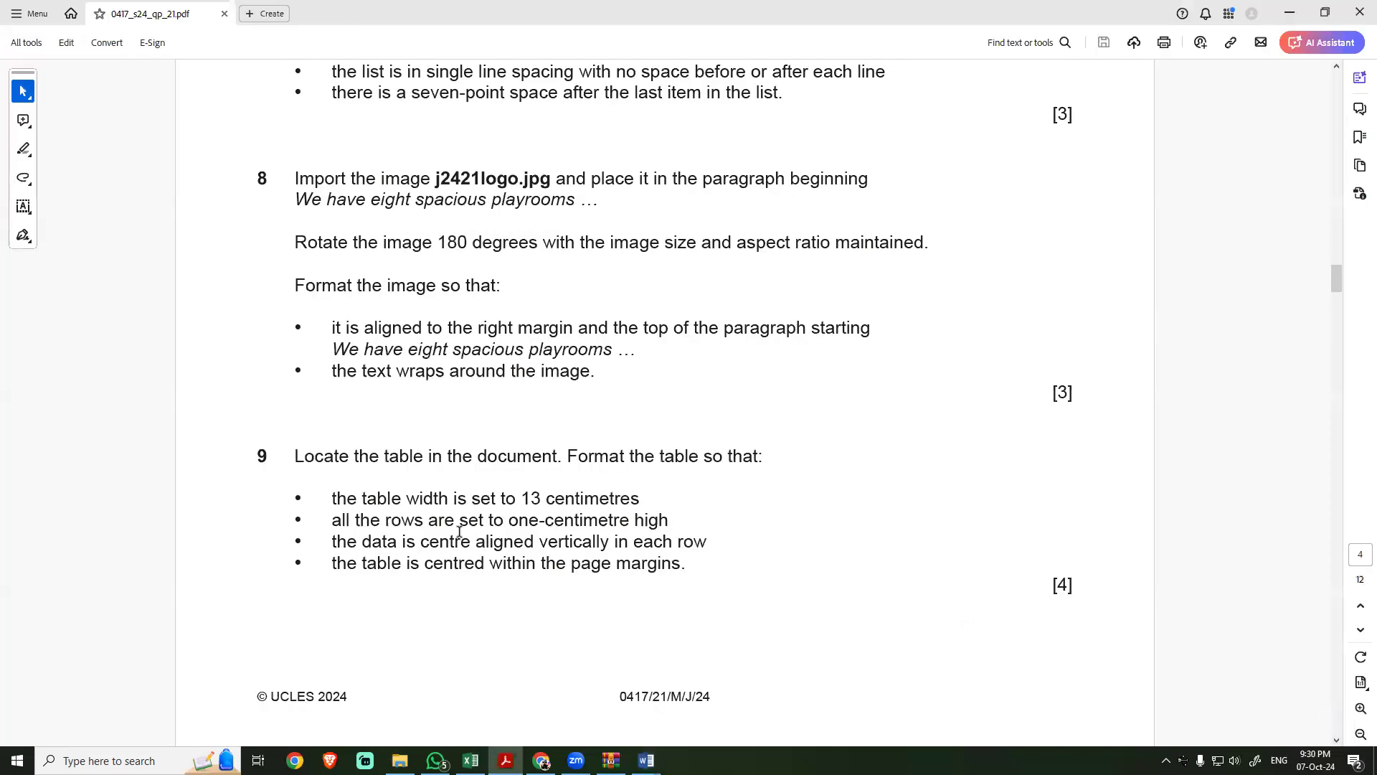
scroll(462, 520, down, 6)
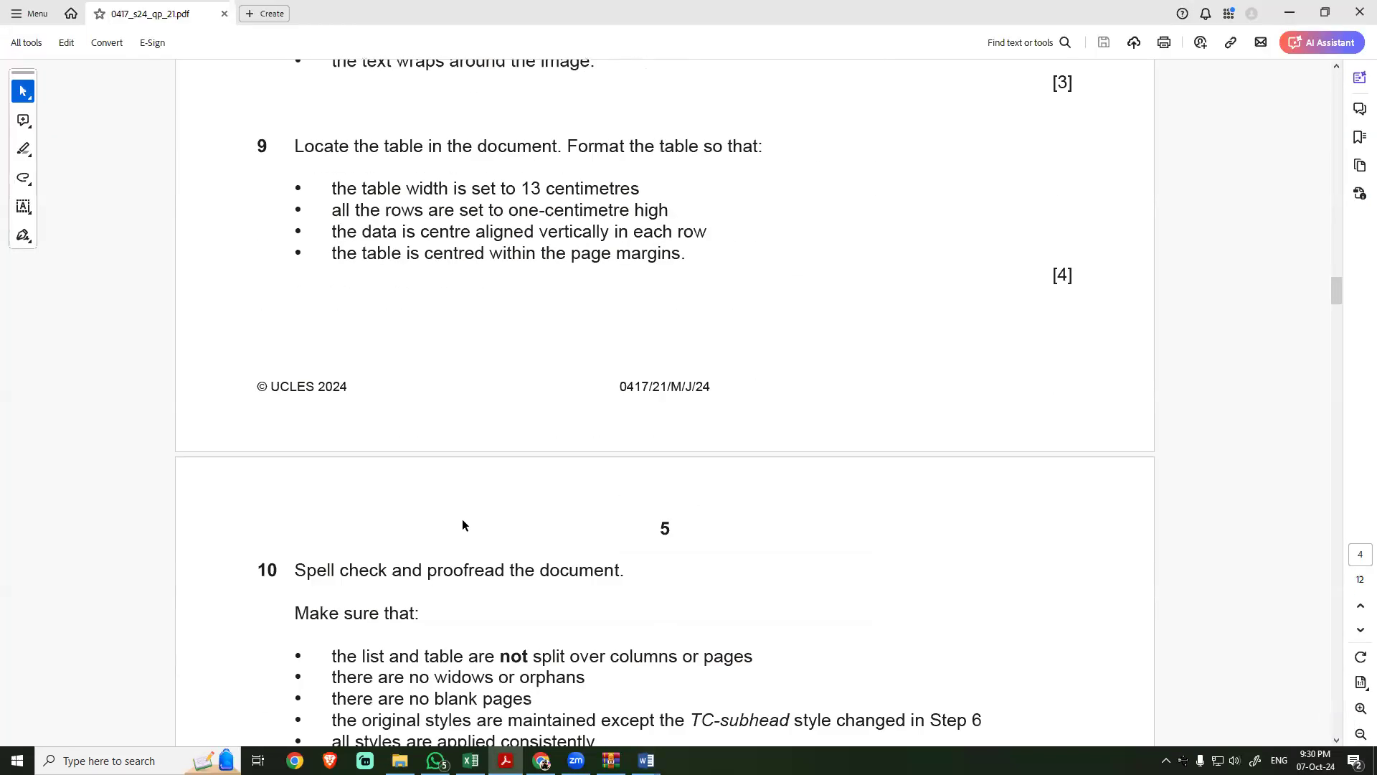
scroll(462, 520, down, 2)
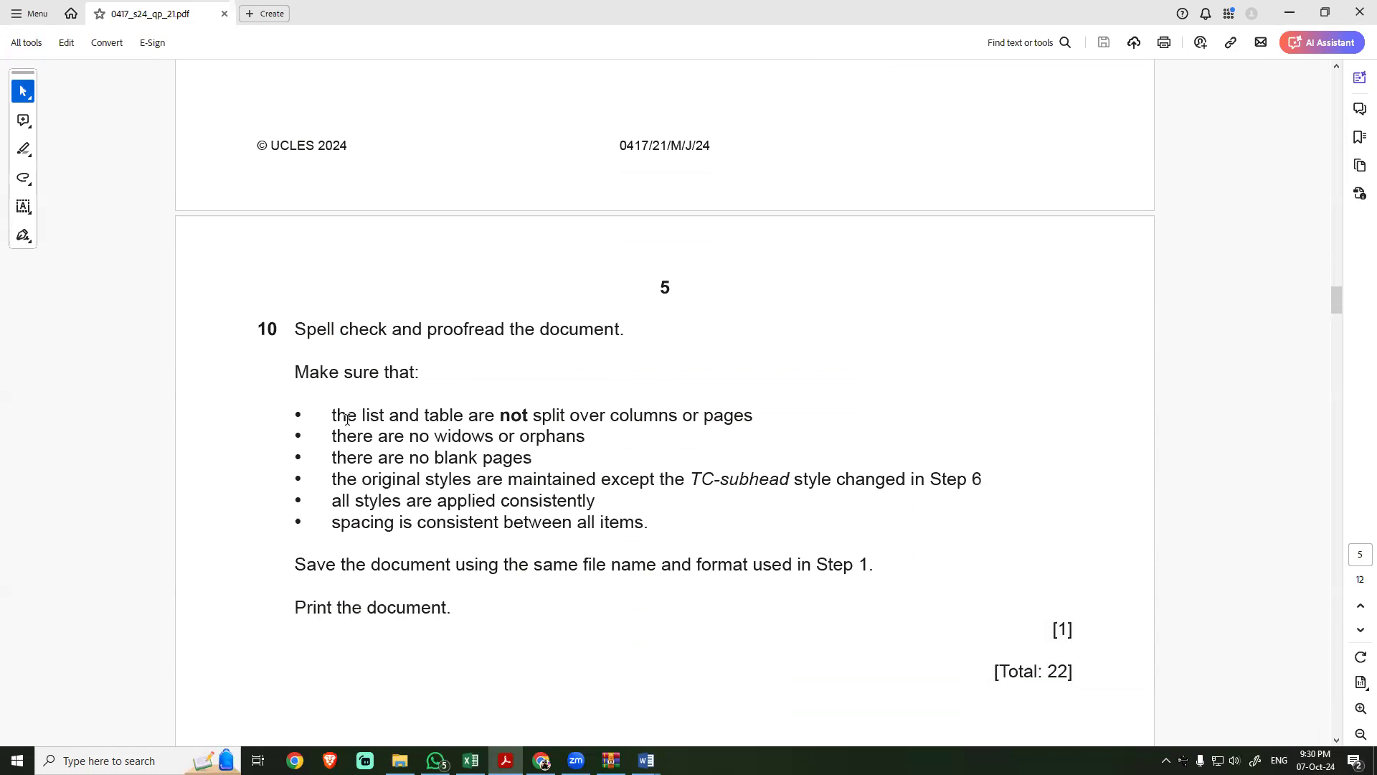
drag(294, 327, 634, 328)
click(436, 334)
Step: Return to the NURSERY document in Word and run the spelling and grammar check
key(alt+Tab)
key(F7)
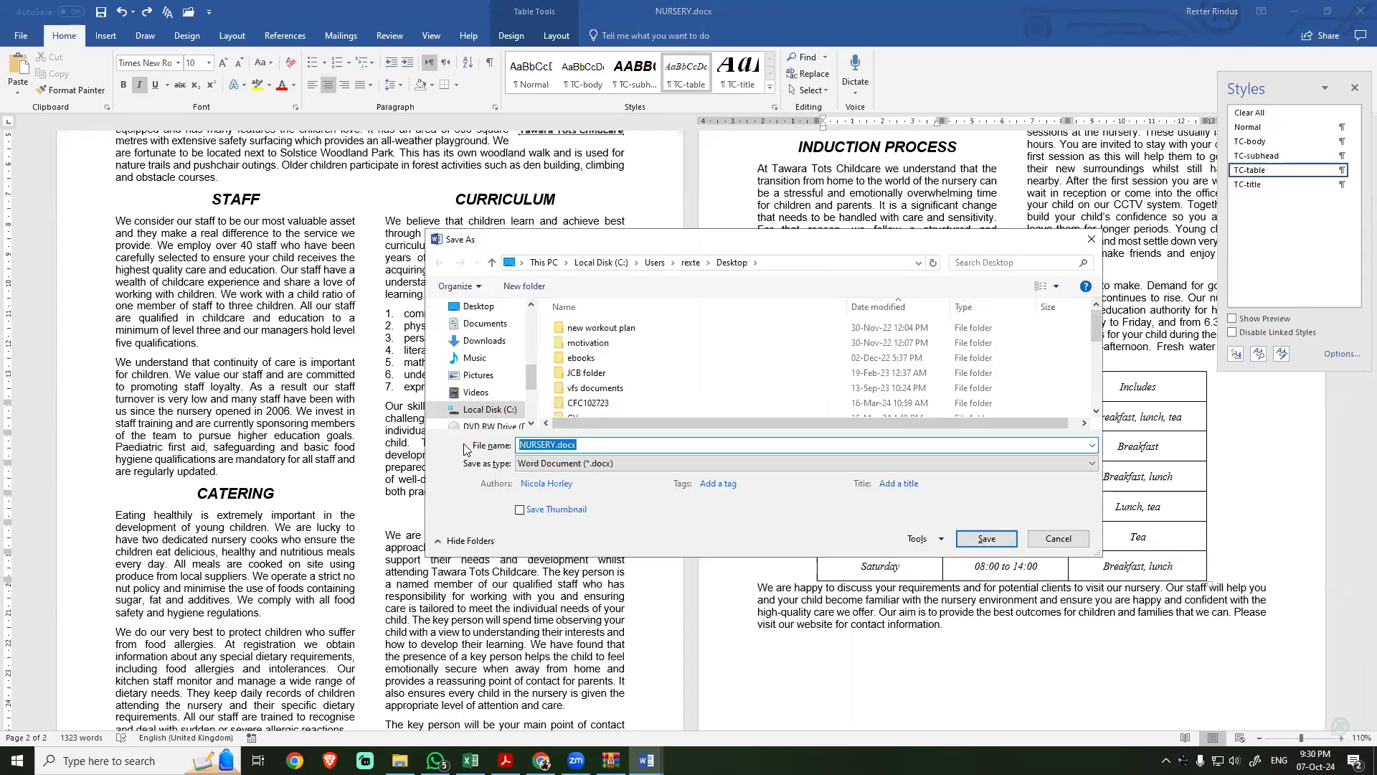
click(1092, 239)
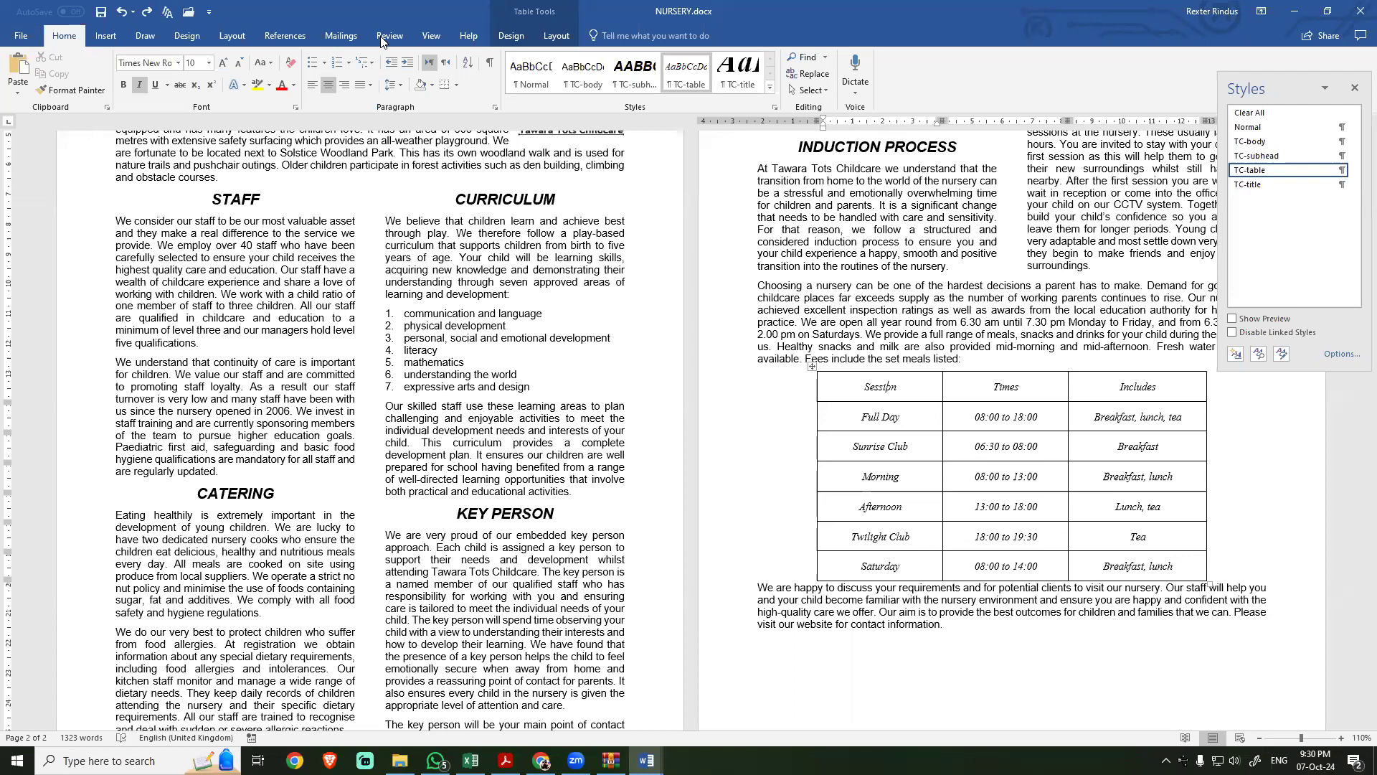
key(F7)
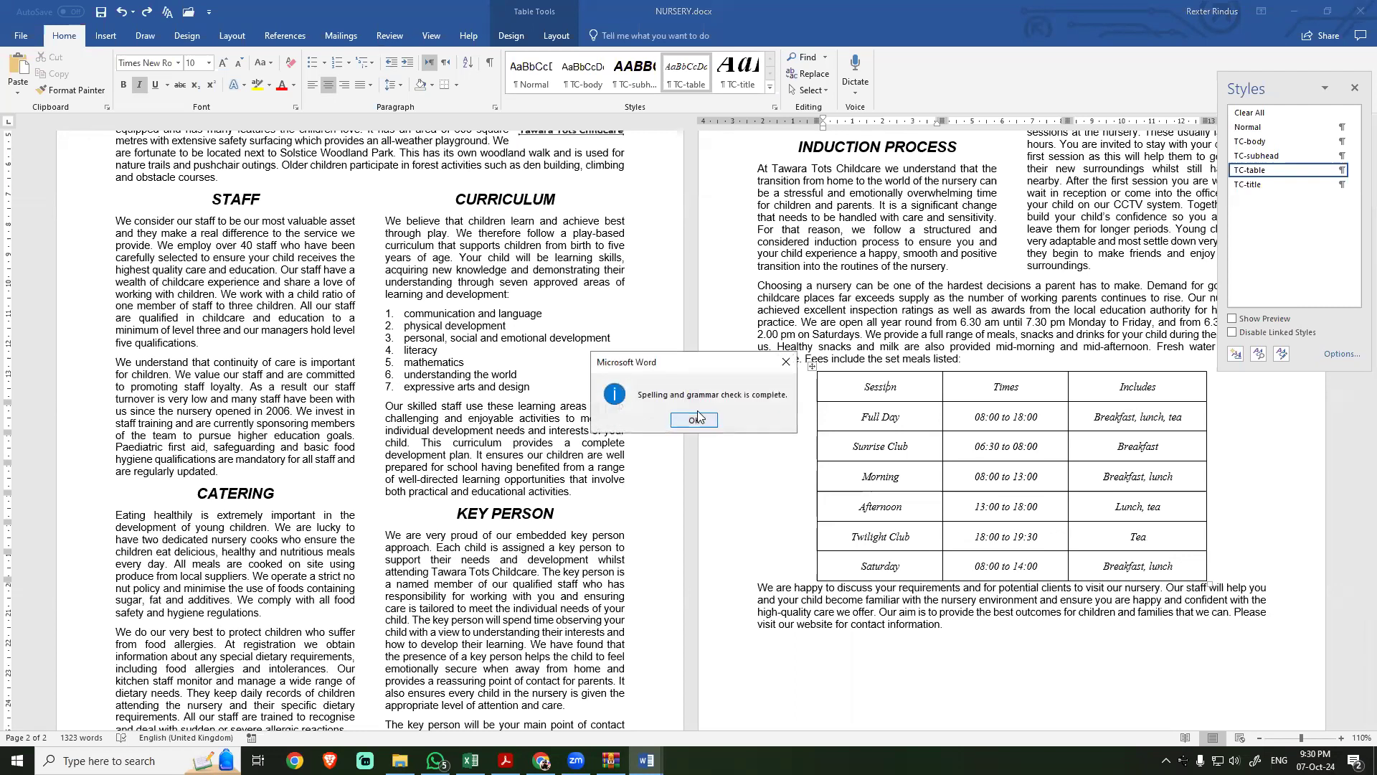
key(Return)
click(390, 35)
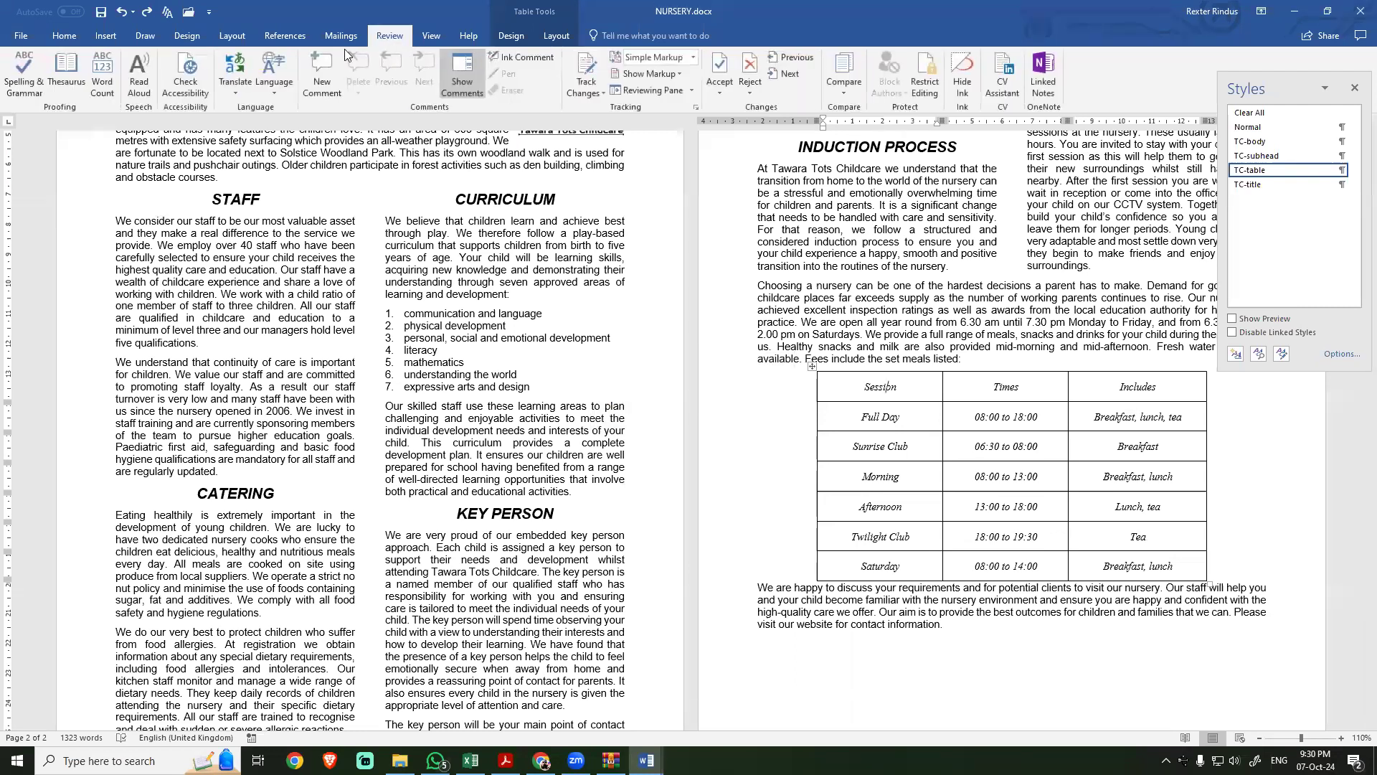
click(15, 82)
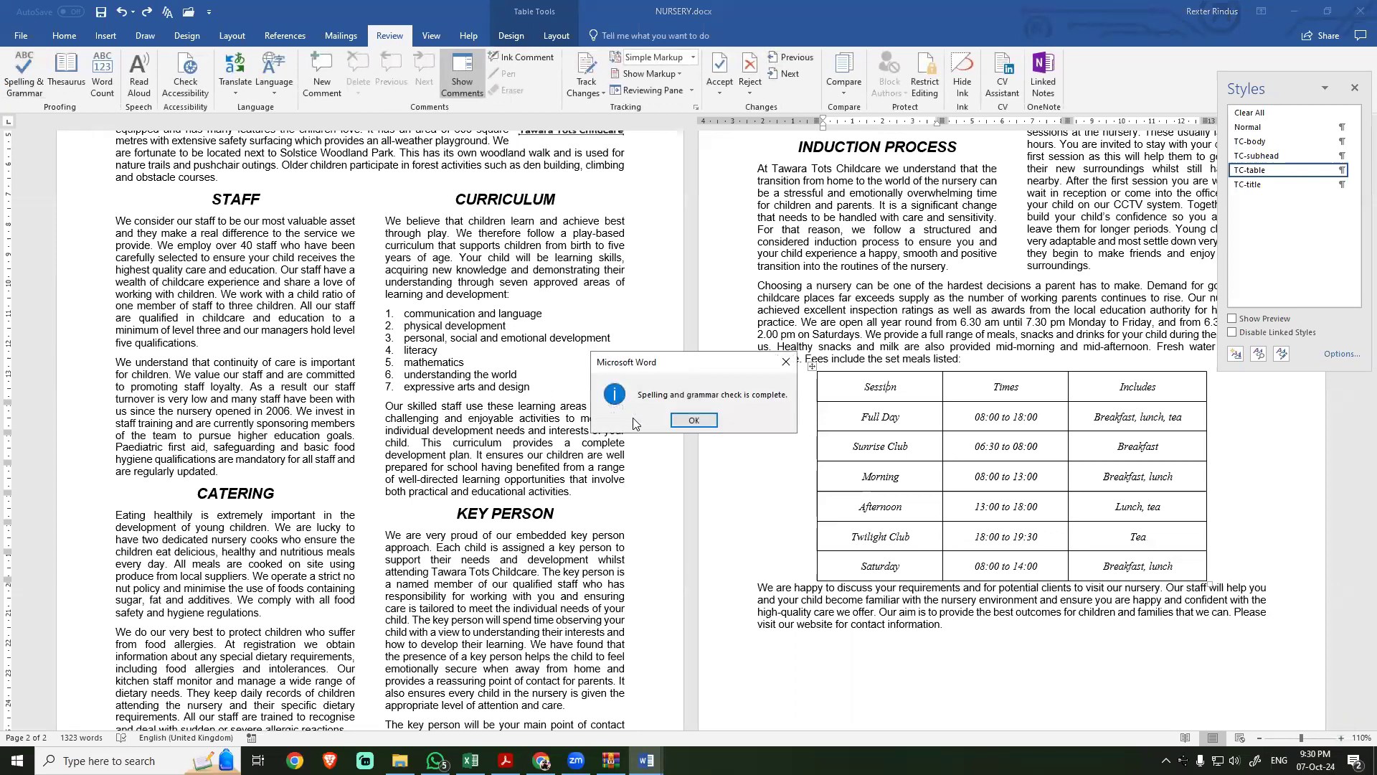
click(695, 423)
Step: Examine the TC-table style's formatting and paragraph spacing from a cell in the session table, leaving the style unmodified
scroll(613, 450, up, 6)
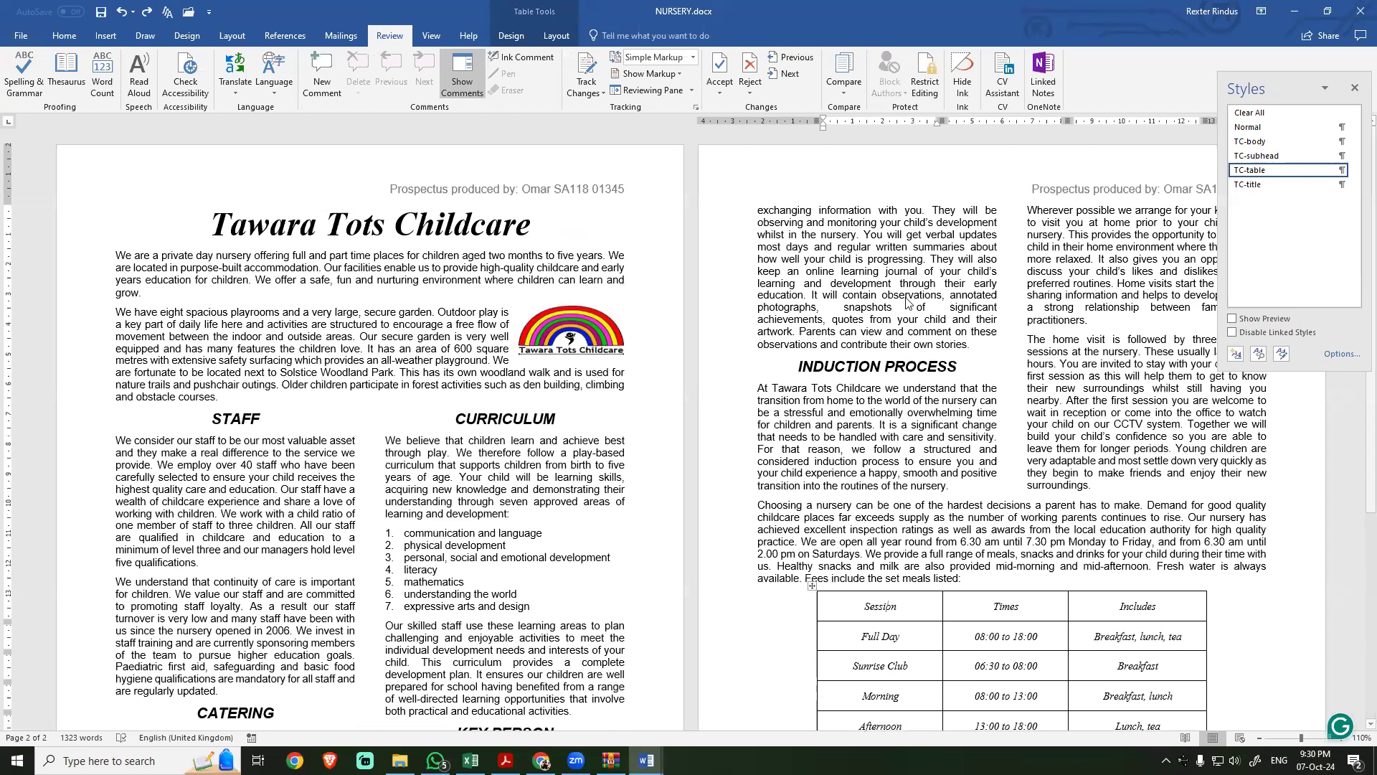
scroll(912, 552, down, 3)
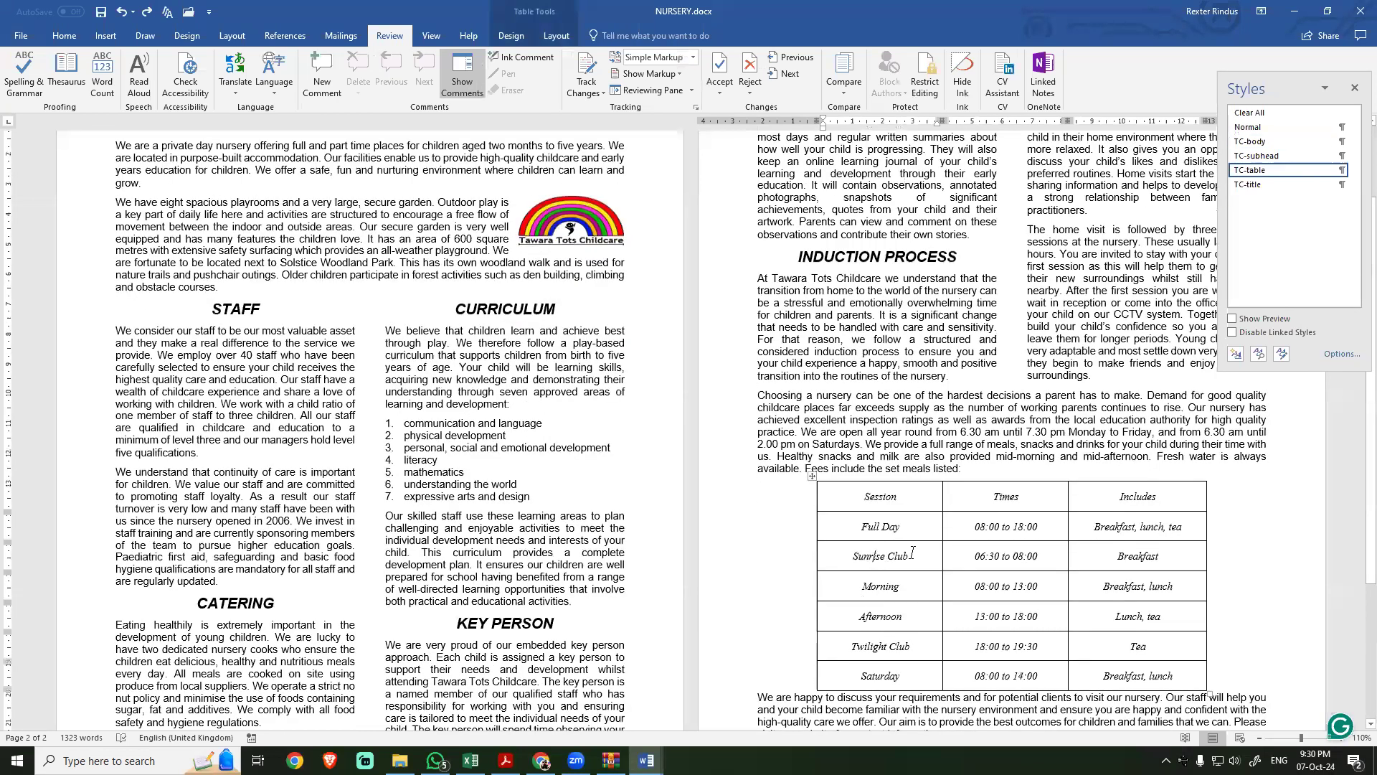
click(993, 553)
click(1341, 170)
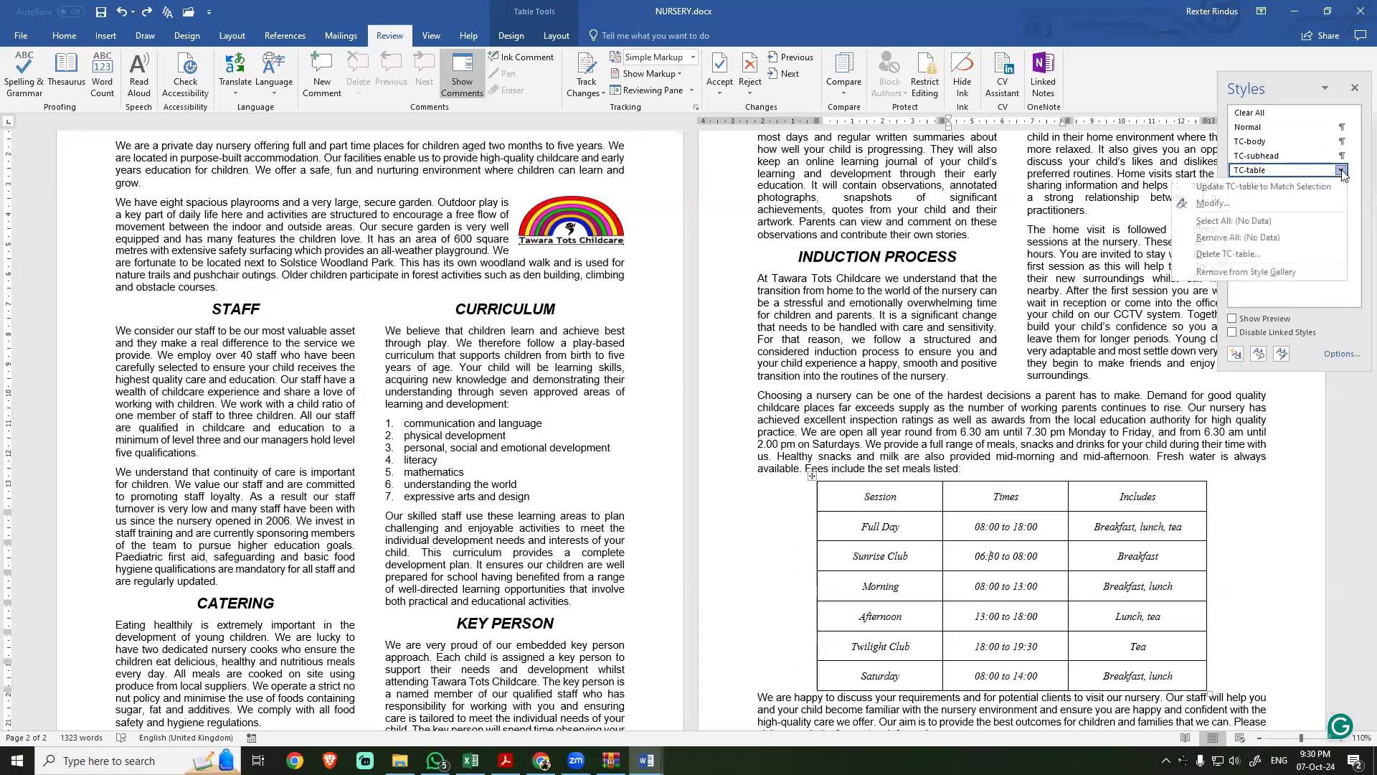
click(1235, 203)
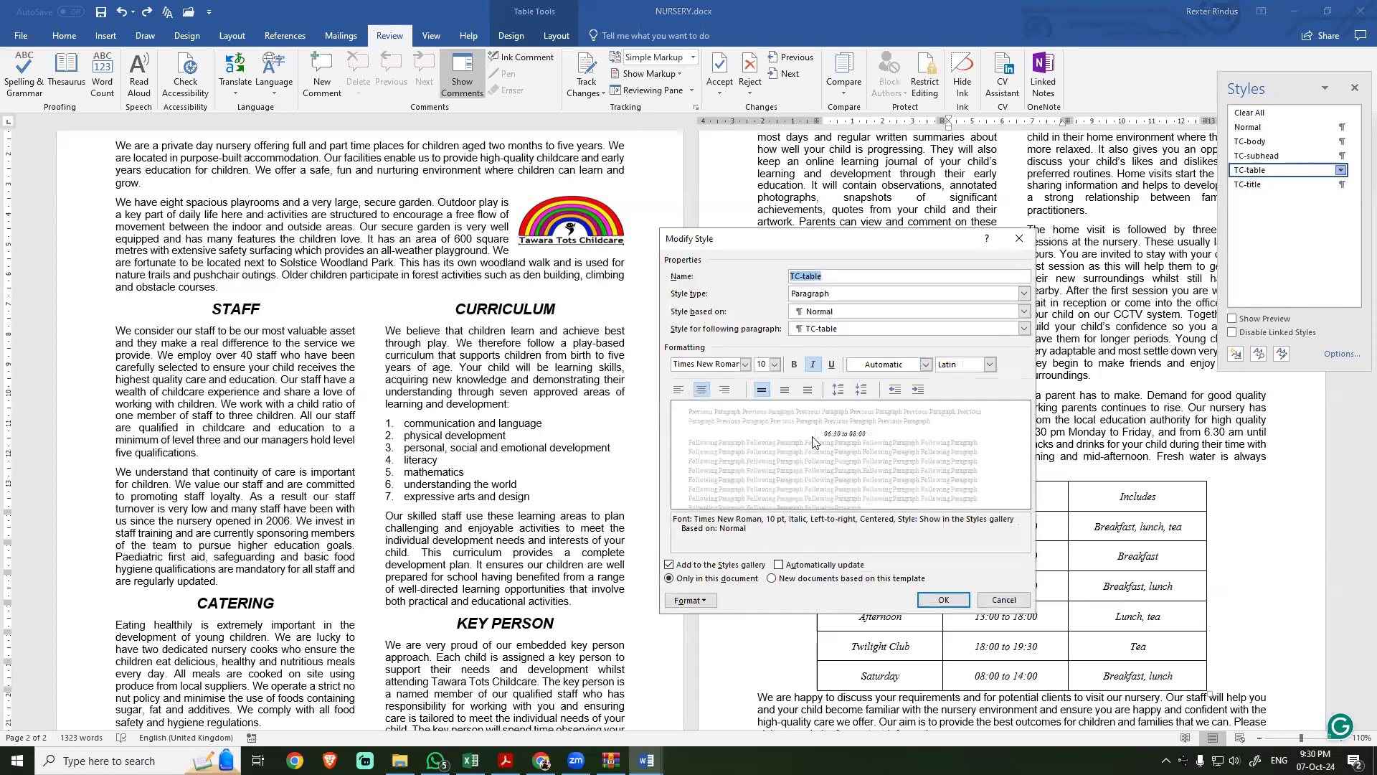
click(690, 601)
click(712, 467)
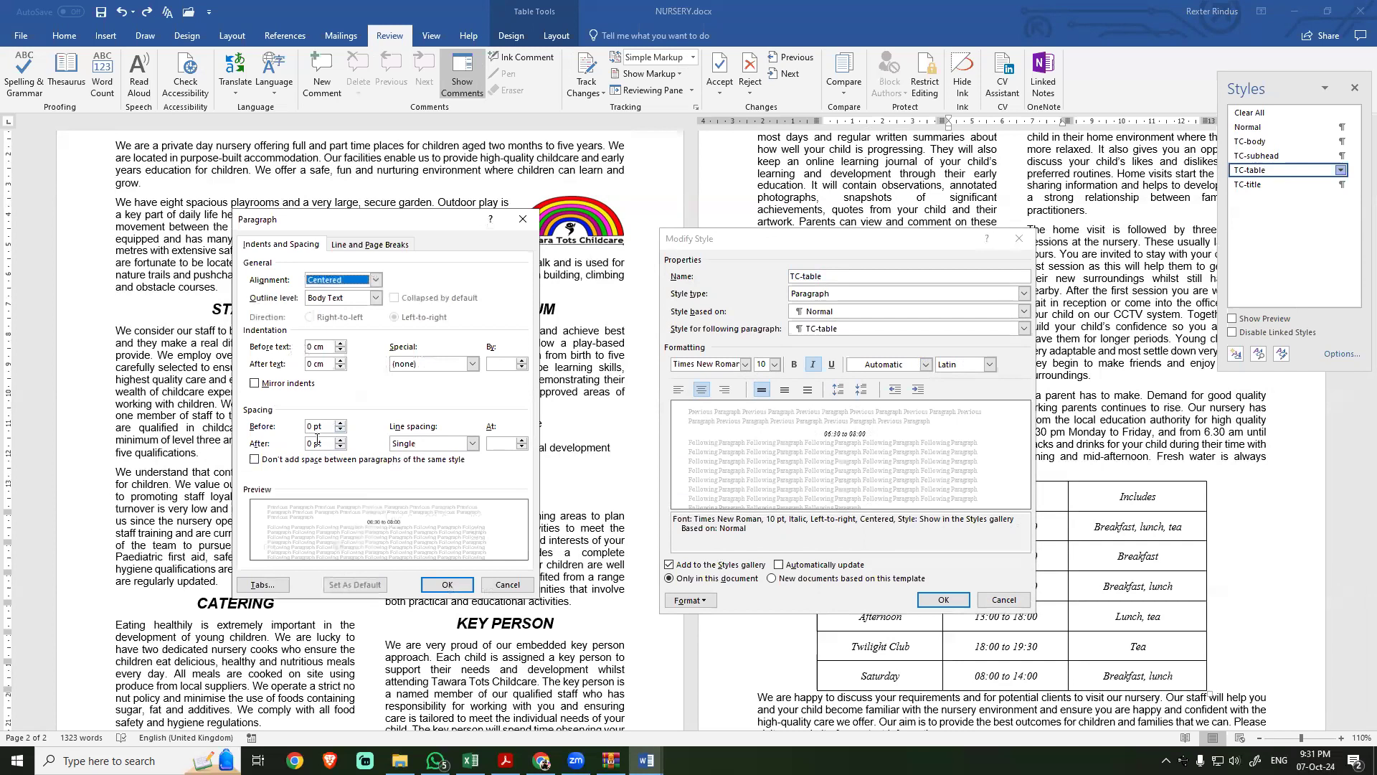
click(521, 221)
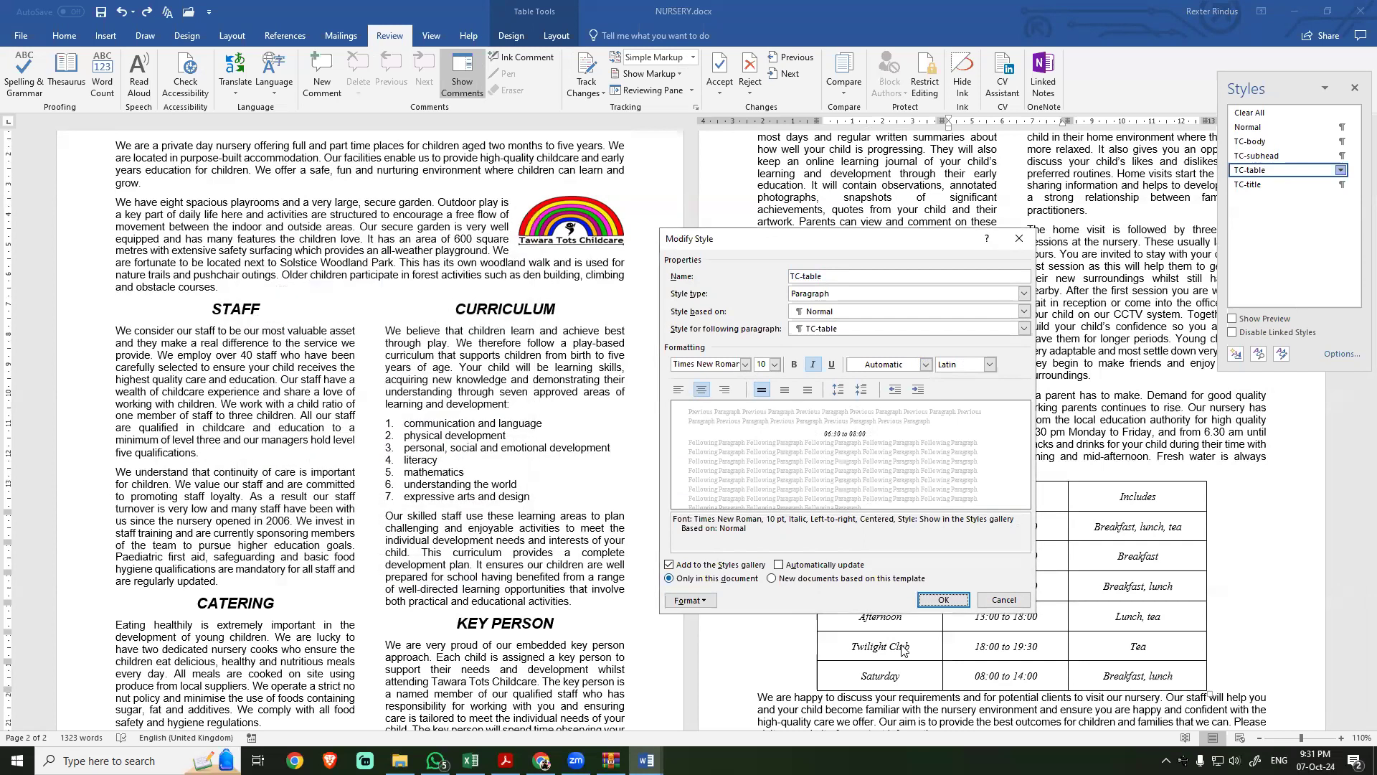
click(1005, 599)
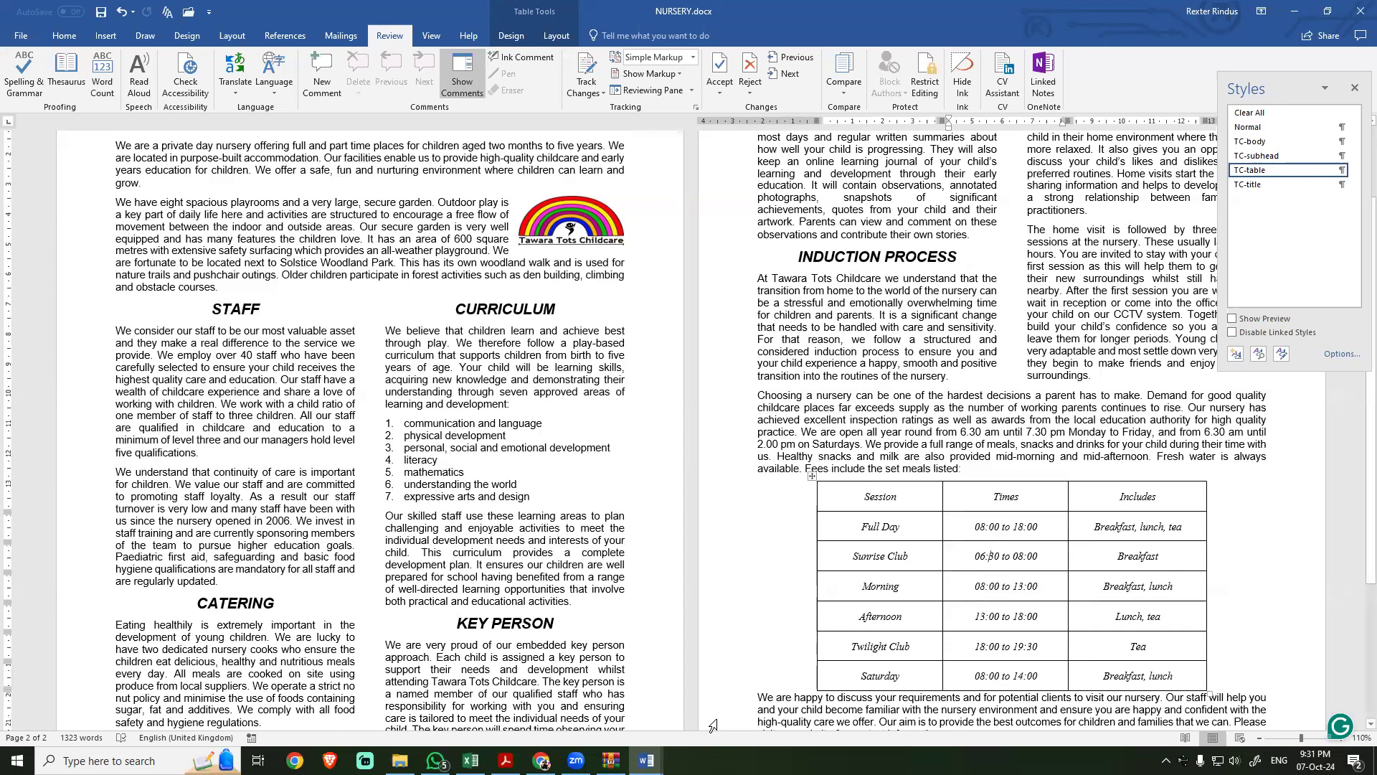
Step: Try the Normal style on the opening paragraph below the title and set it back to TC-body
click(823, 313)
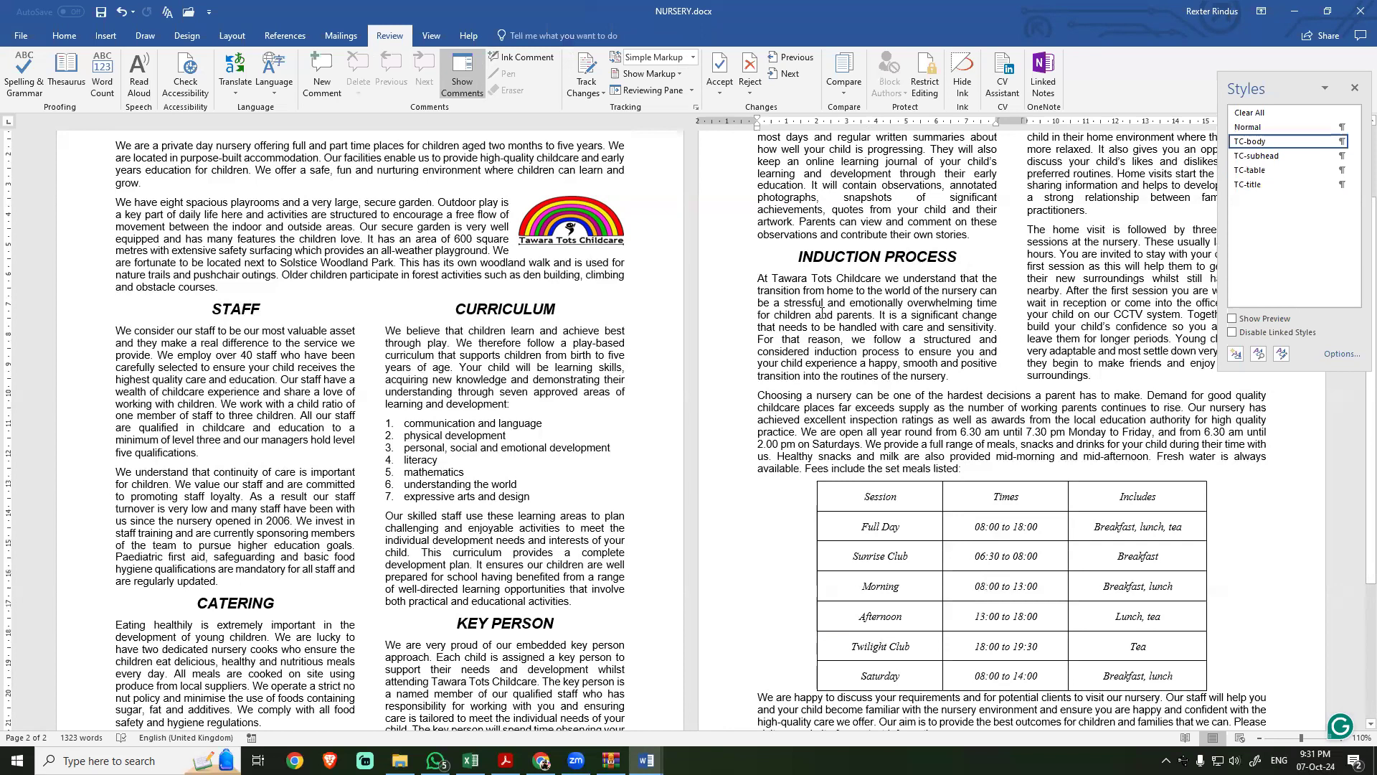
scroll(384, 505, up, 3)
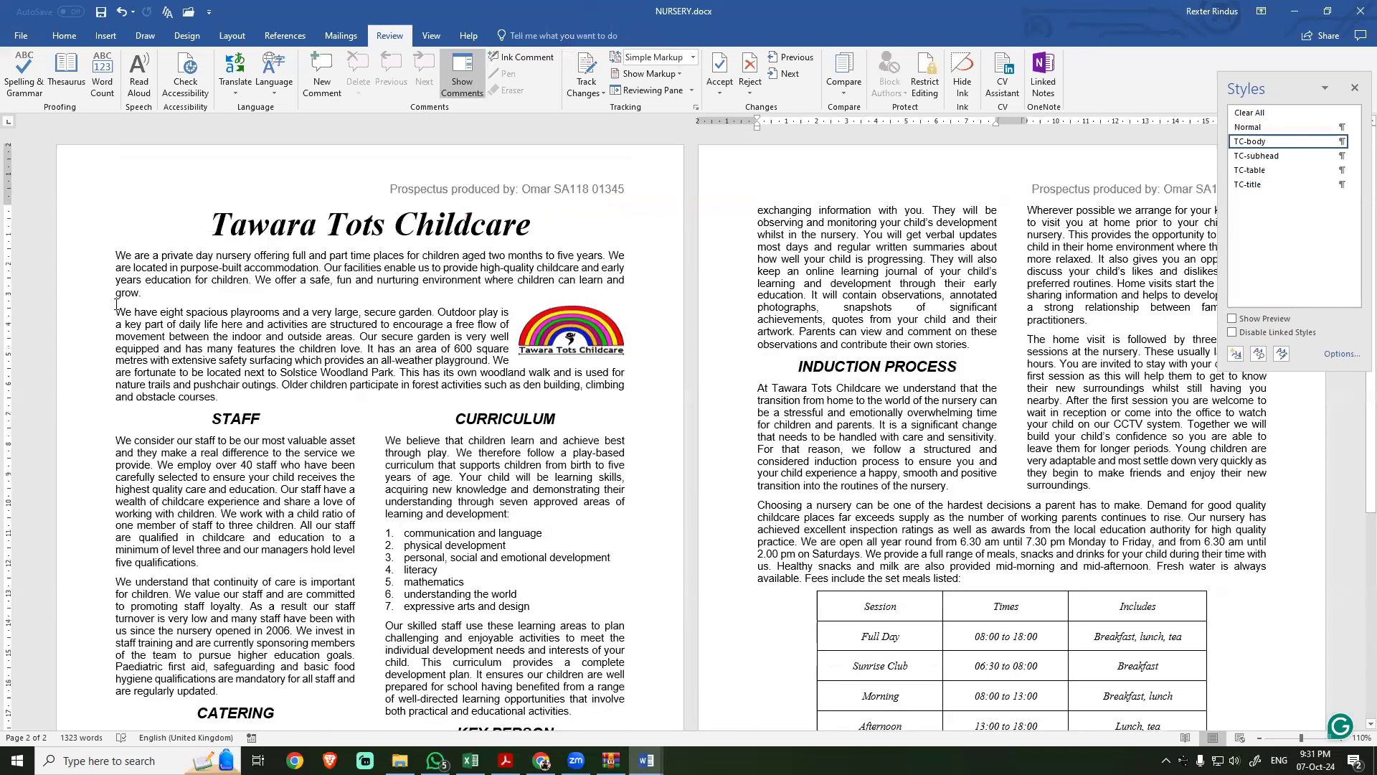
click(113, 254)
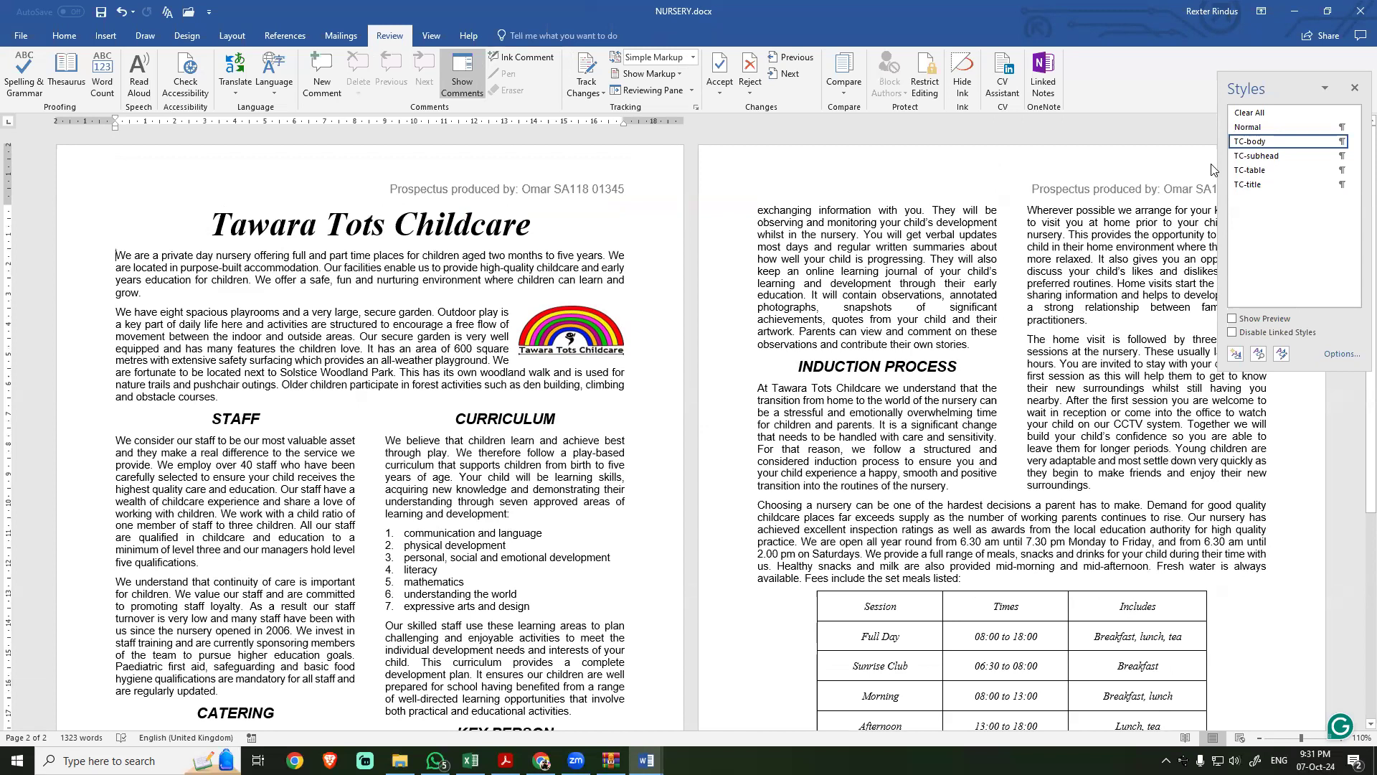
click(1256, 130)
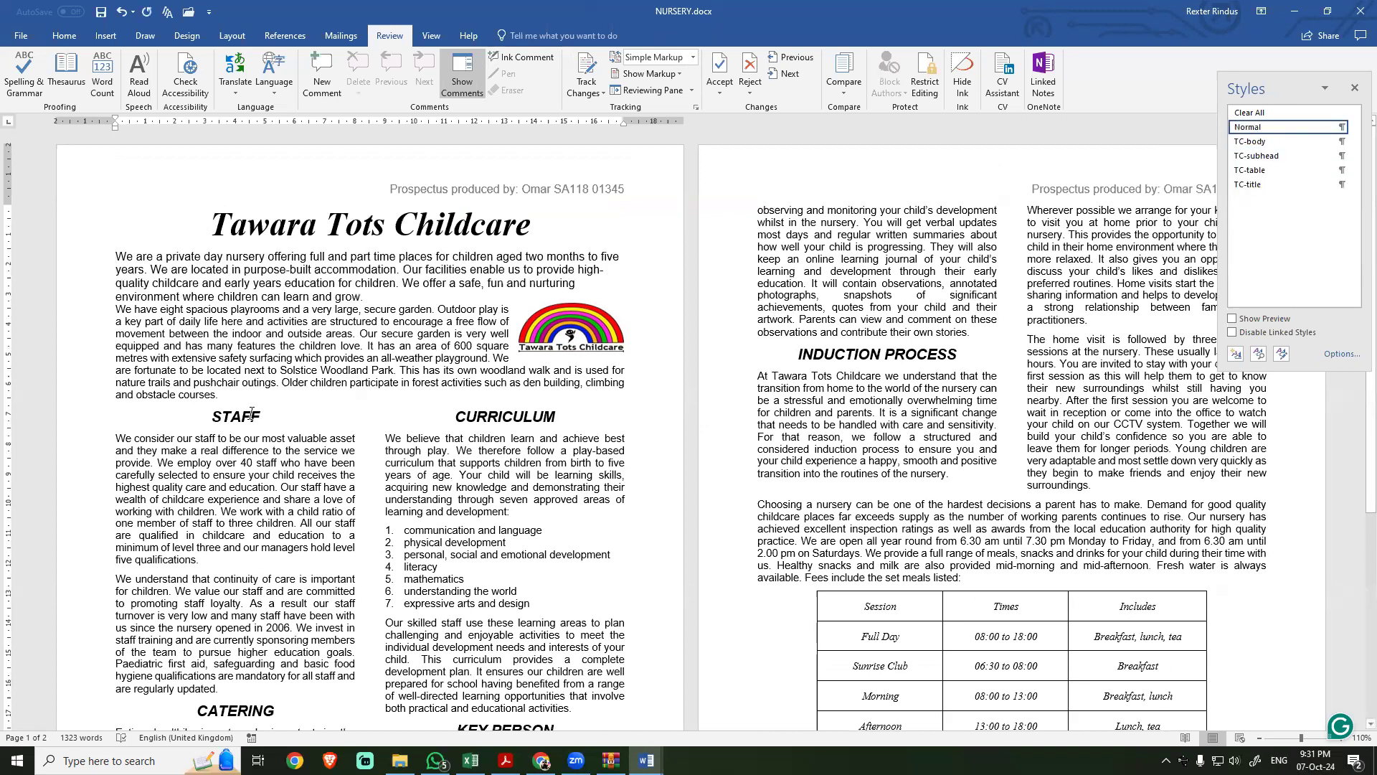
click(1252, 142)
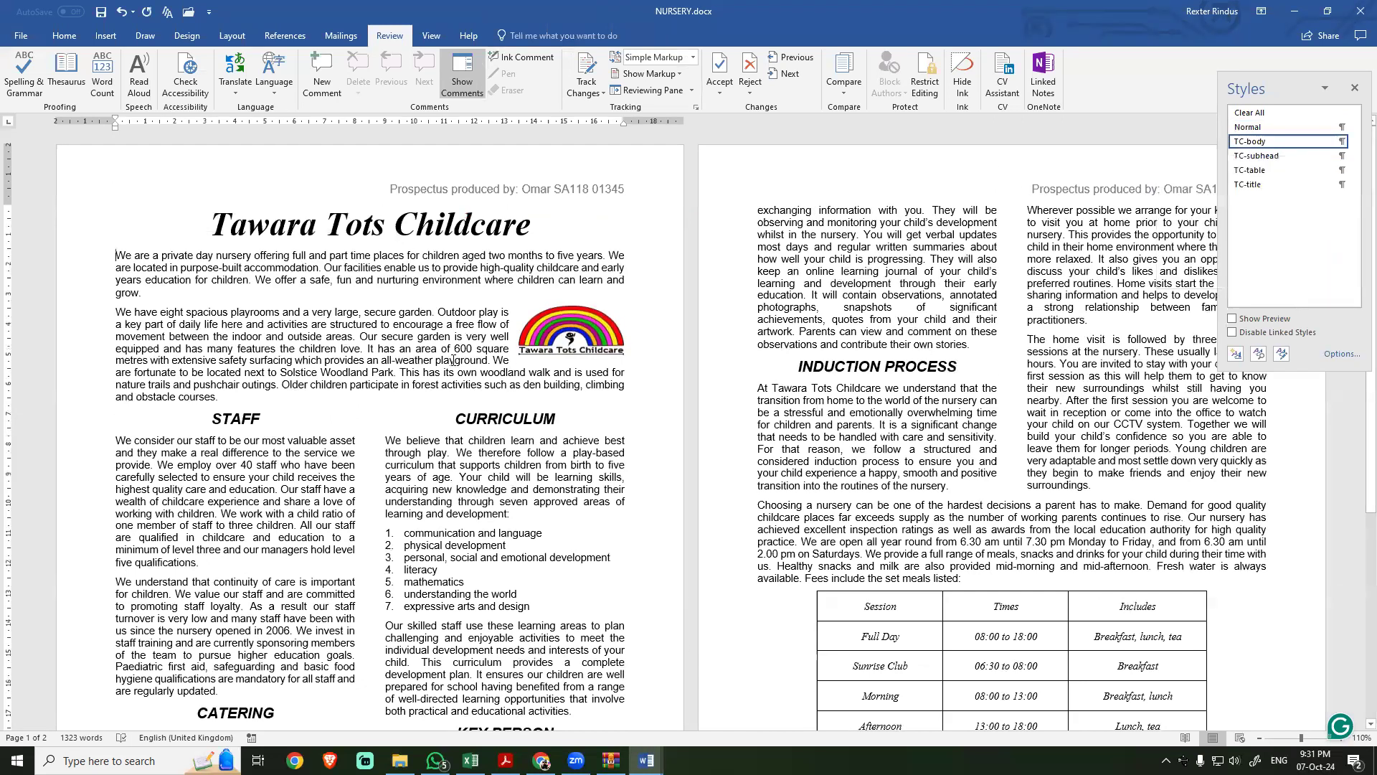
Step: Check which style and font the body paragraphs on both pages use
click(882, 557)
click(1104, 412)
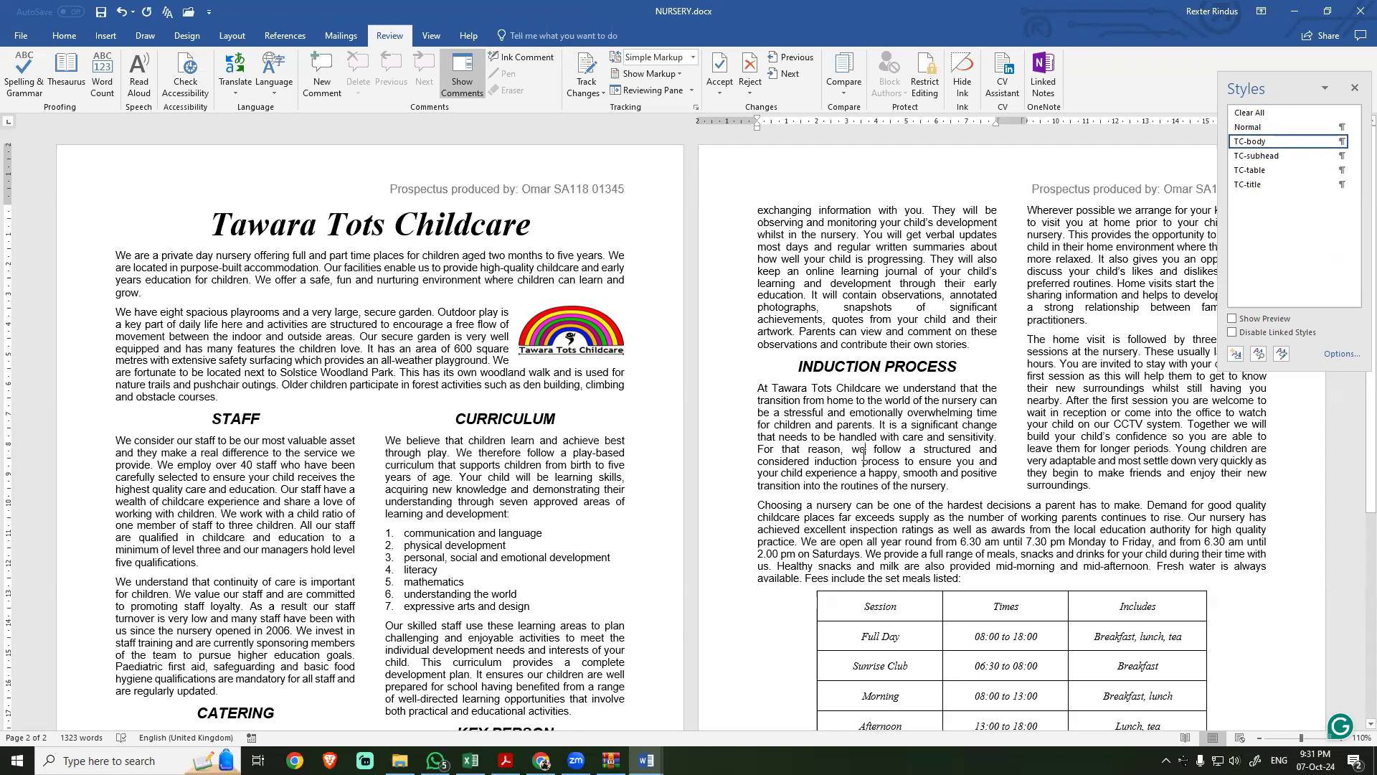
click(917, 290)
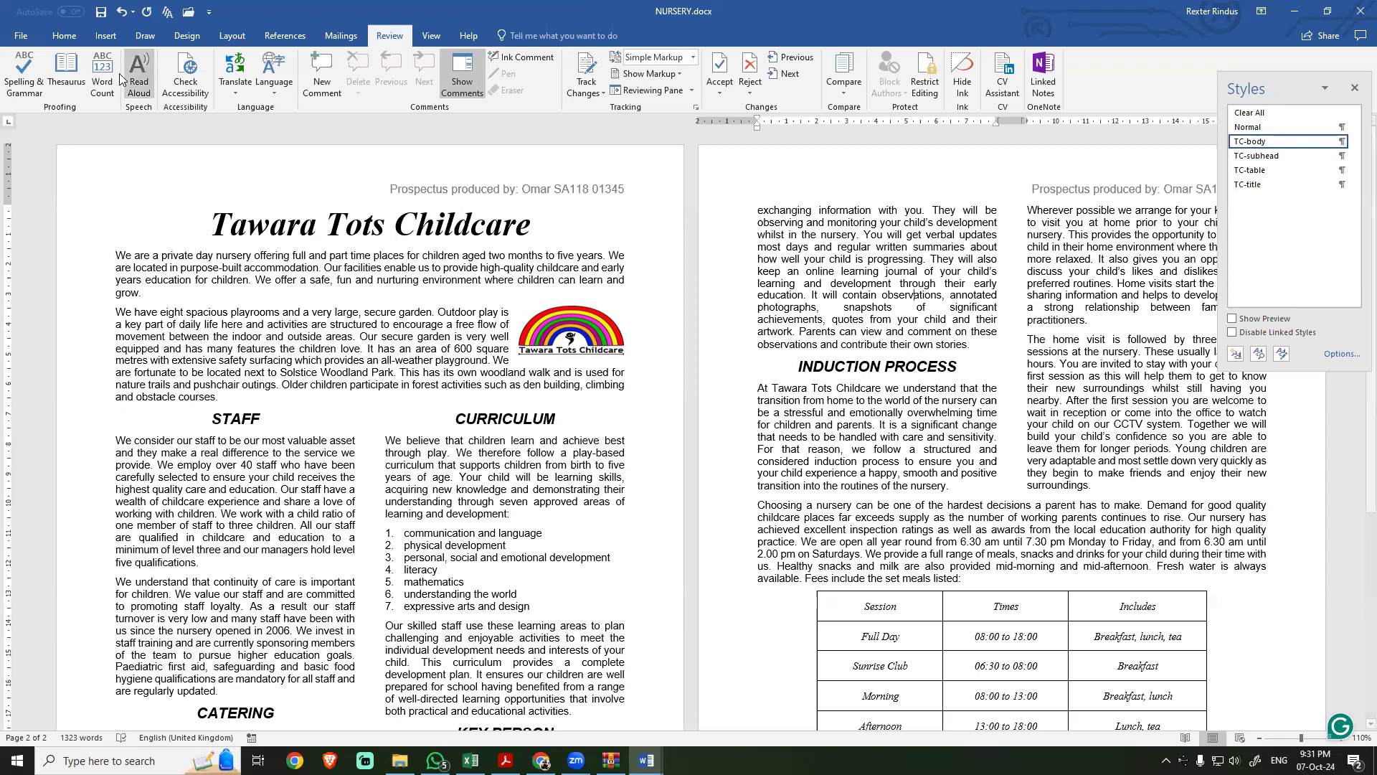
click(64, 35)
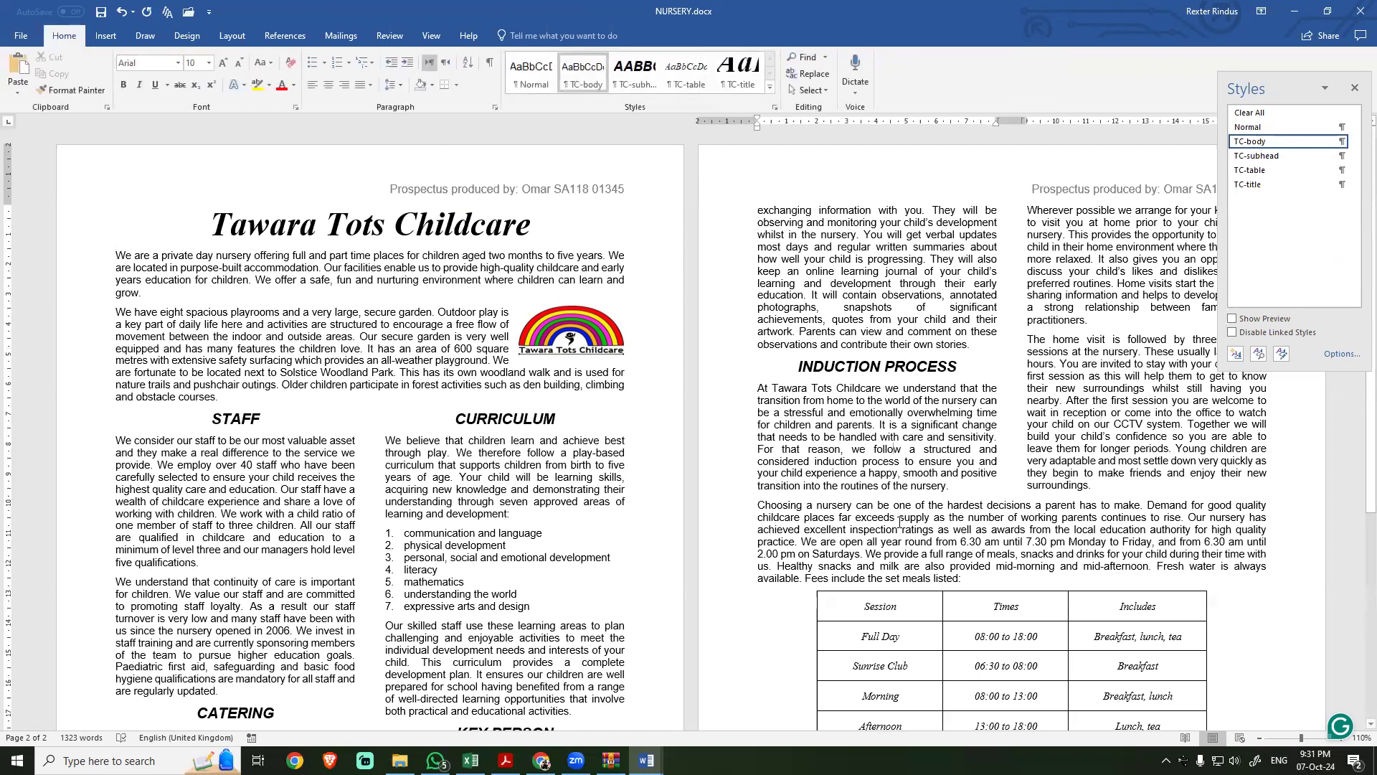
click(492, 514)
click(261, 513)
scroll(440, 636, down, 3)
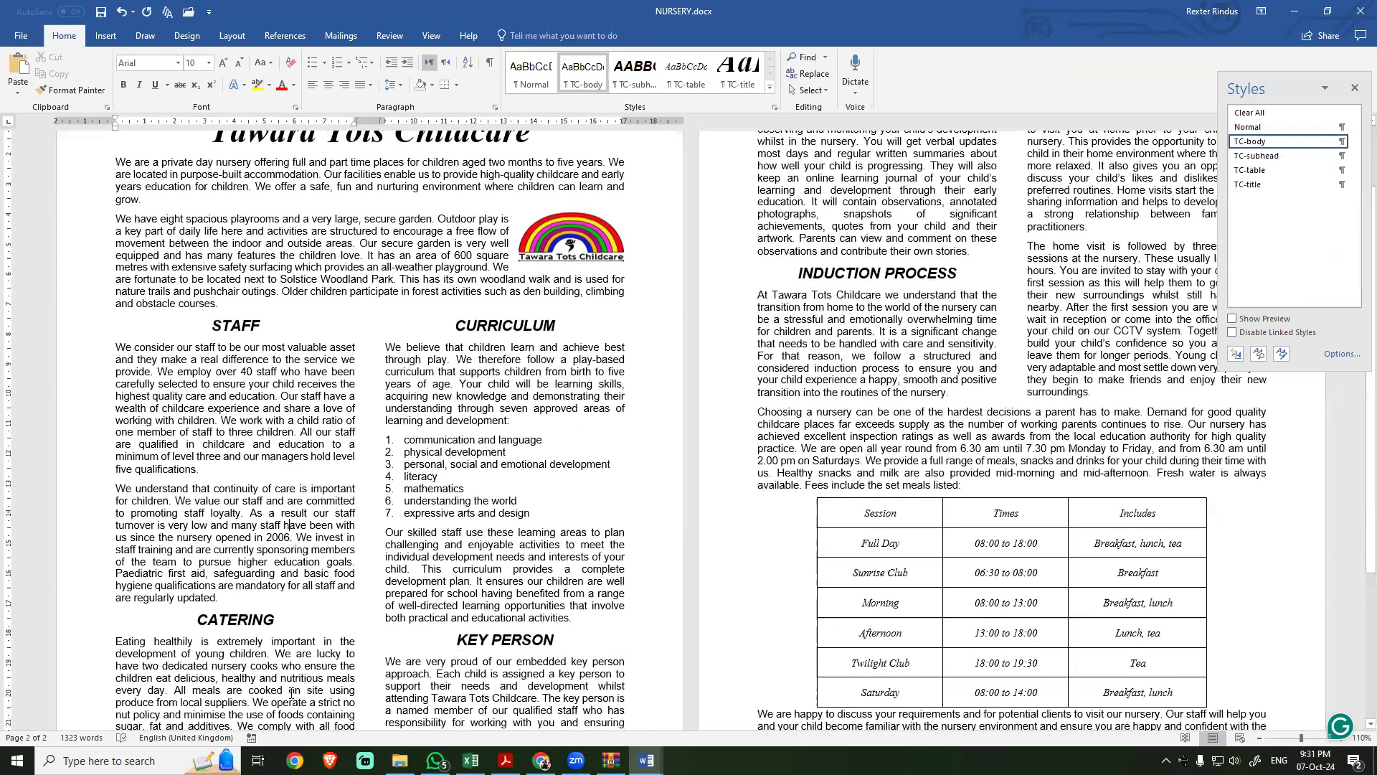
scroll(285, 692, down, 1)
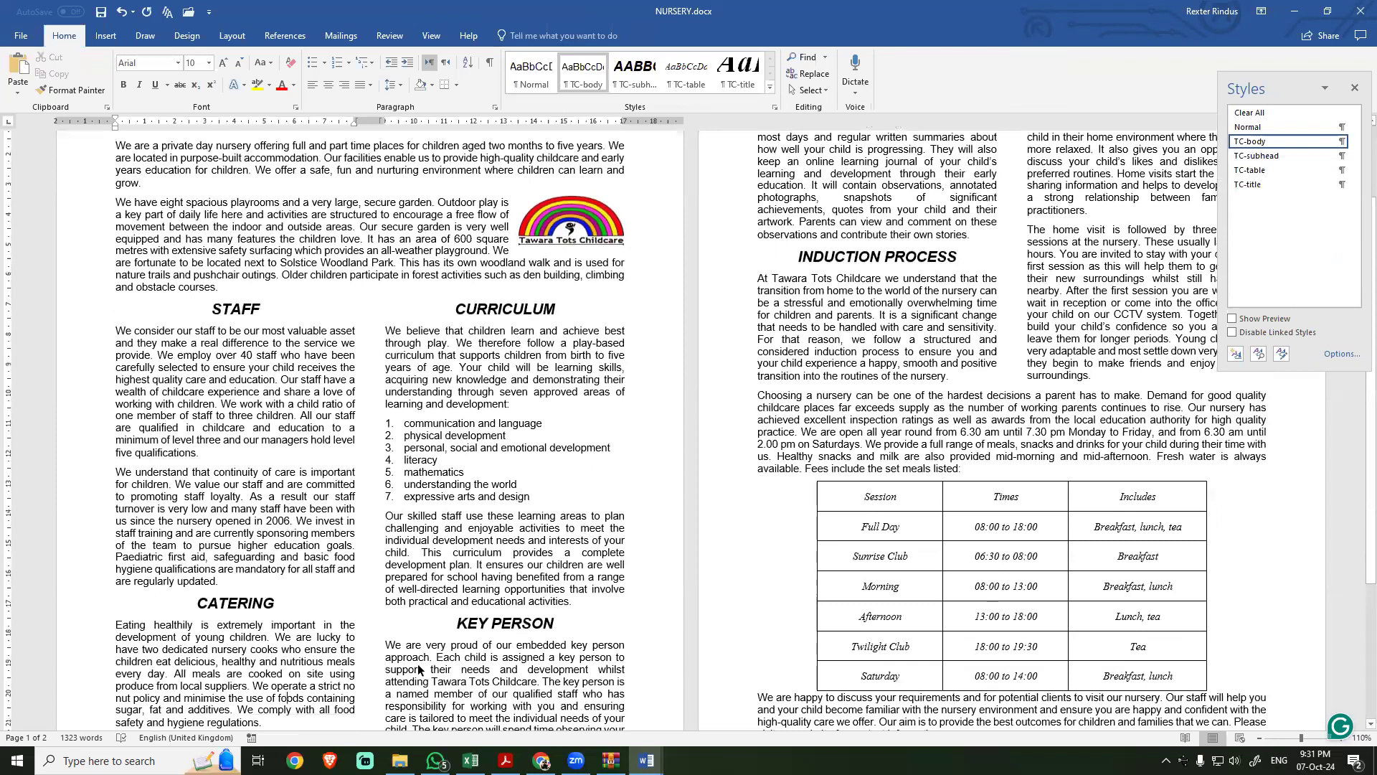
Step: Consult the widows and orphans requirement in task 10 and turn on Widow/Orphan control for the whole NURSERY document
key(alt+Tab)
drag(334, 437, 591, 440)
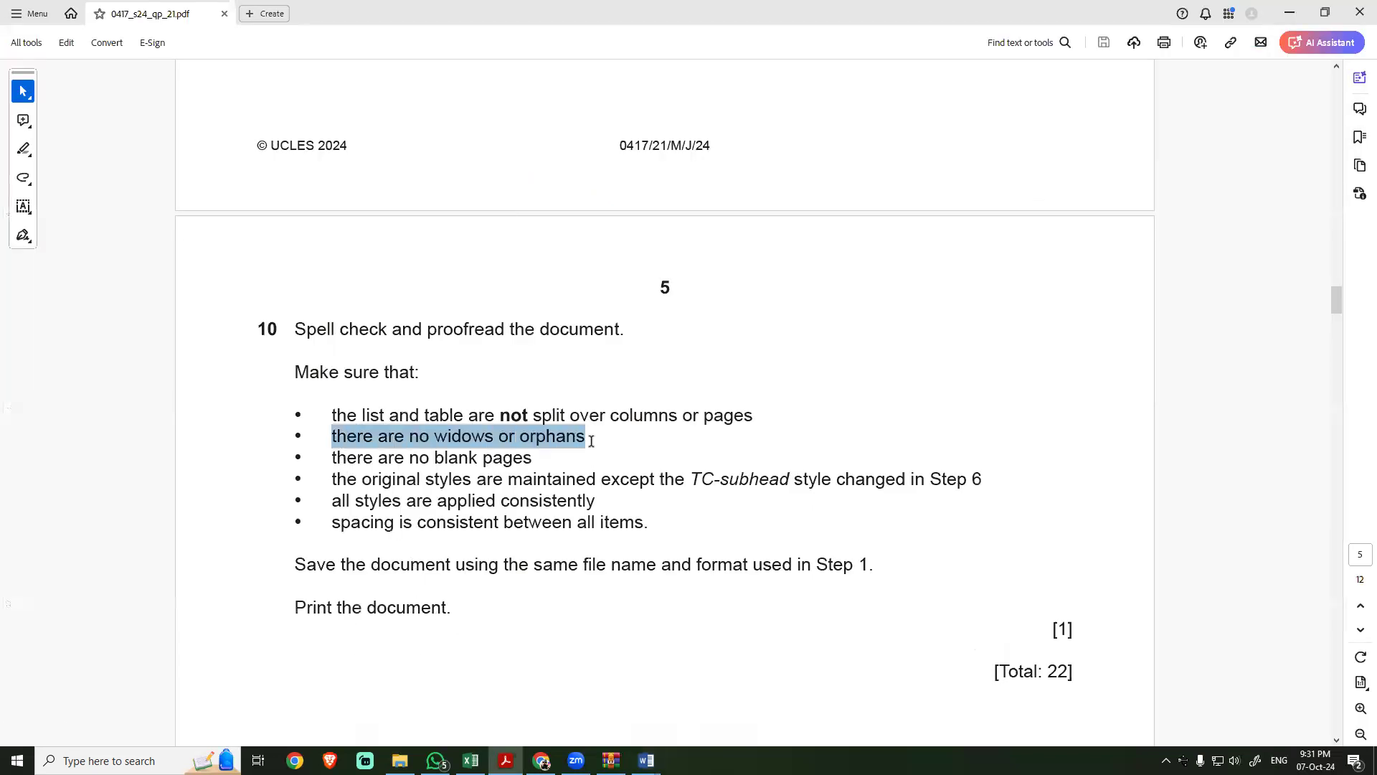
key(alt+Tab)
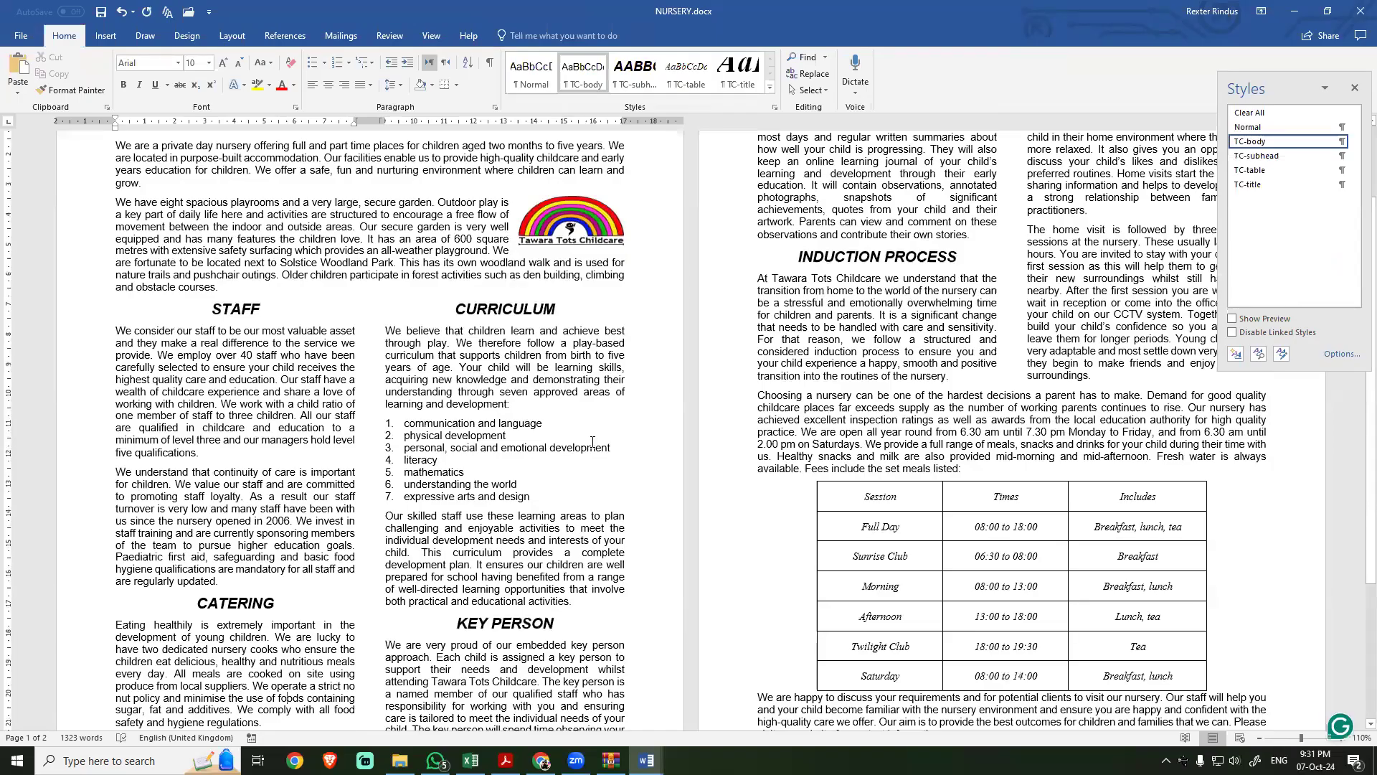
key(ctrl+a)
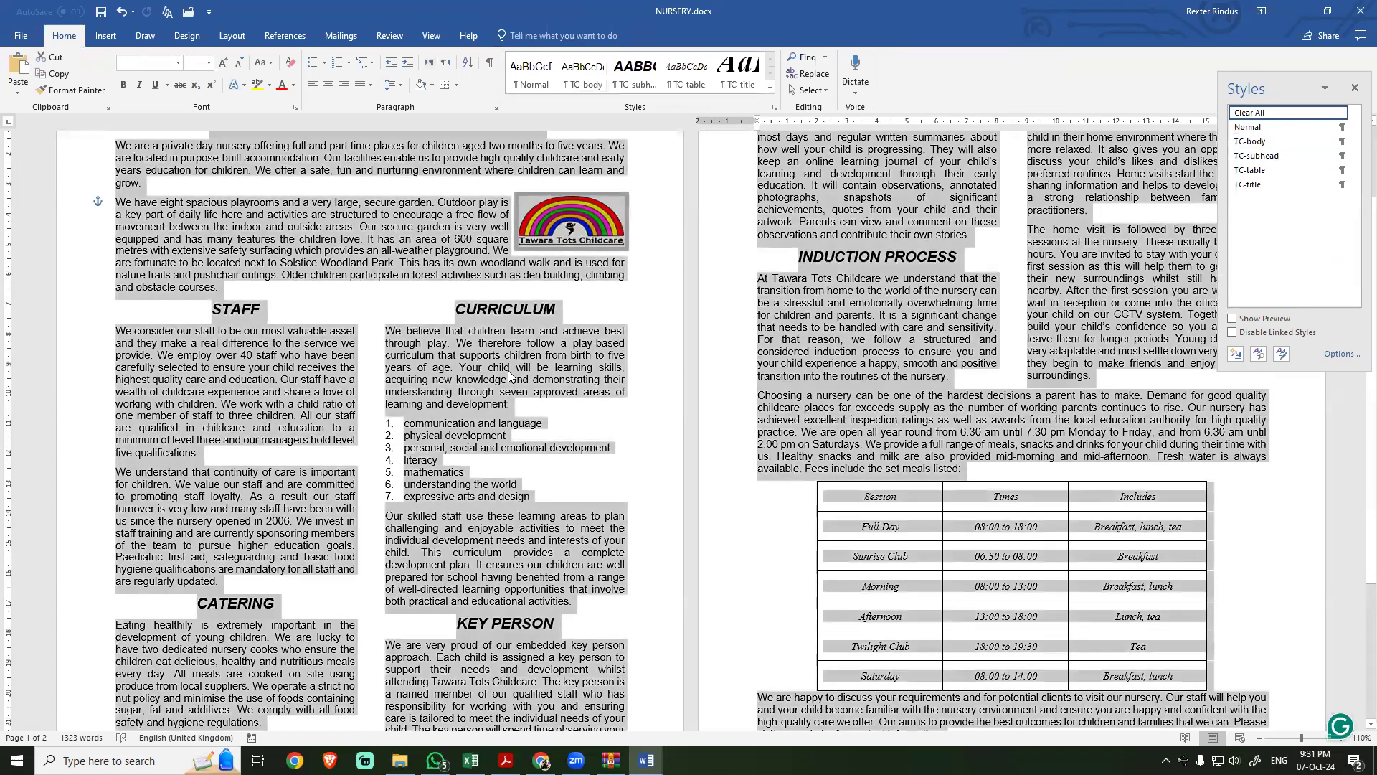
click(494, 107)
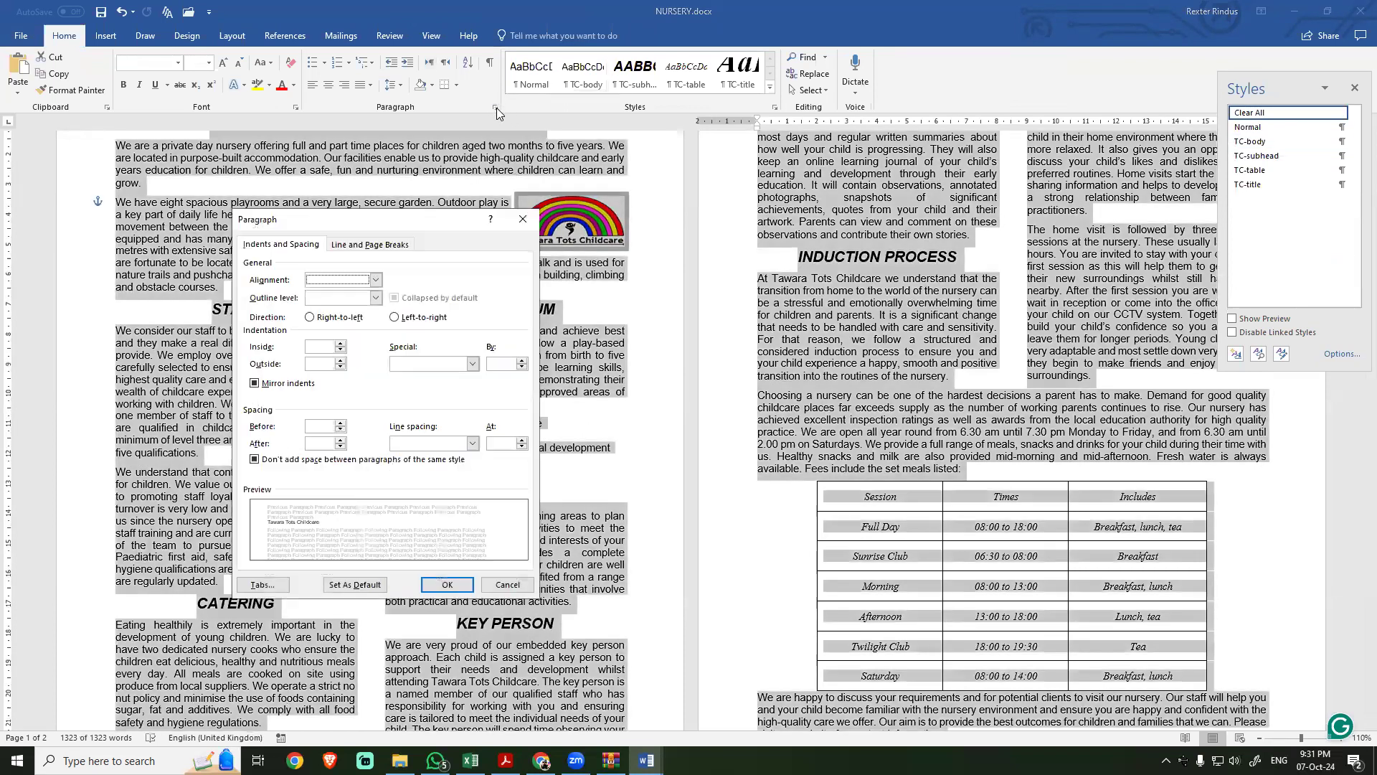
click(370, 245)
click(256, 279)
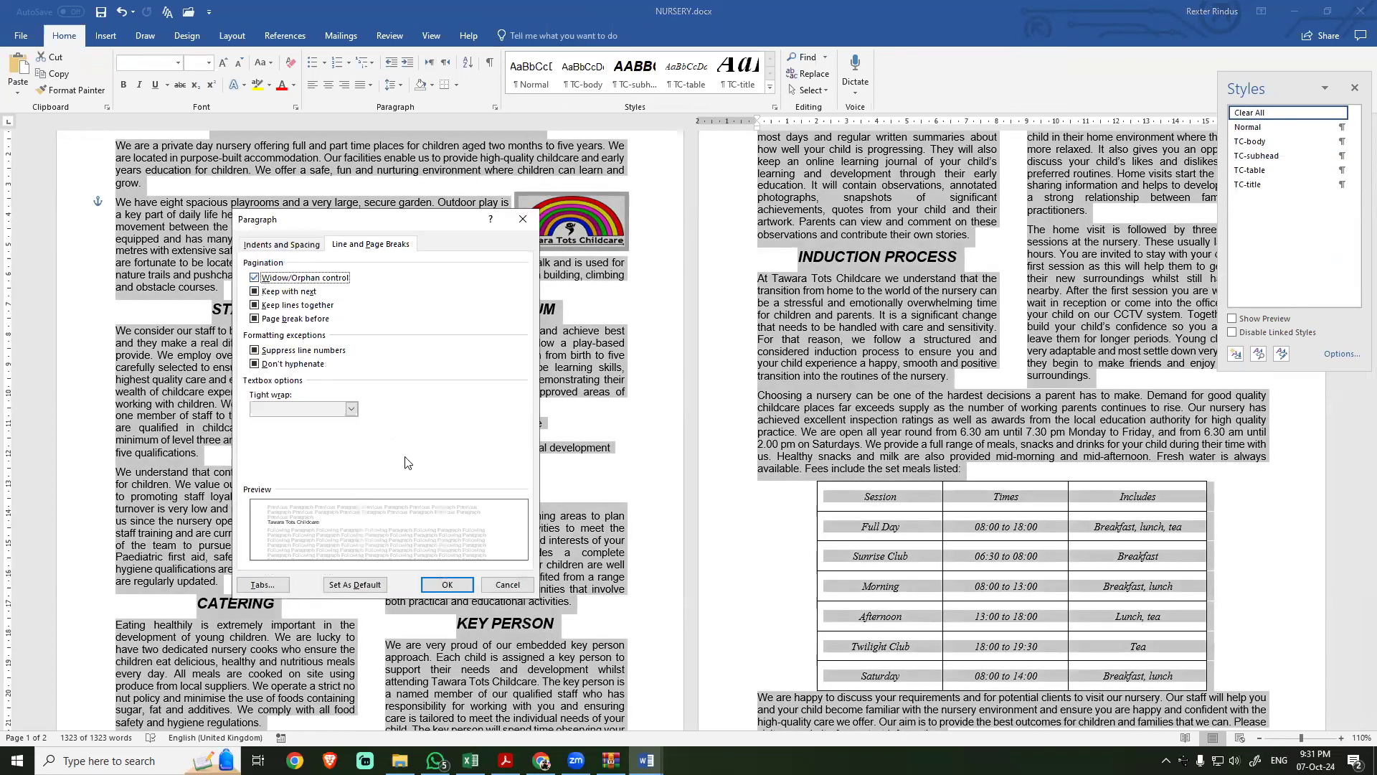
click(446, 585)
click(454, 593)
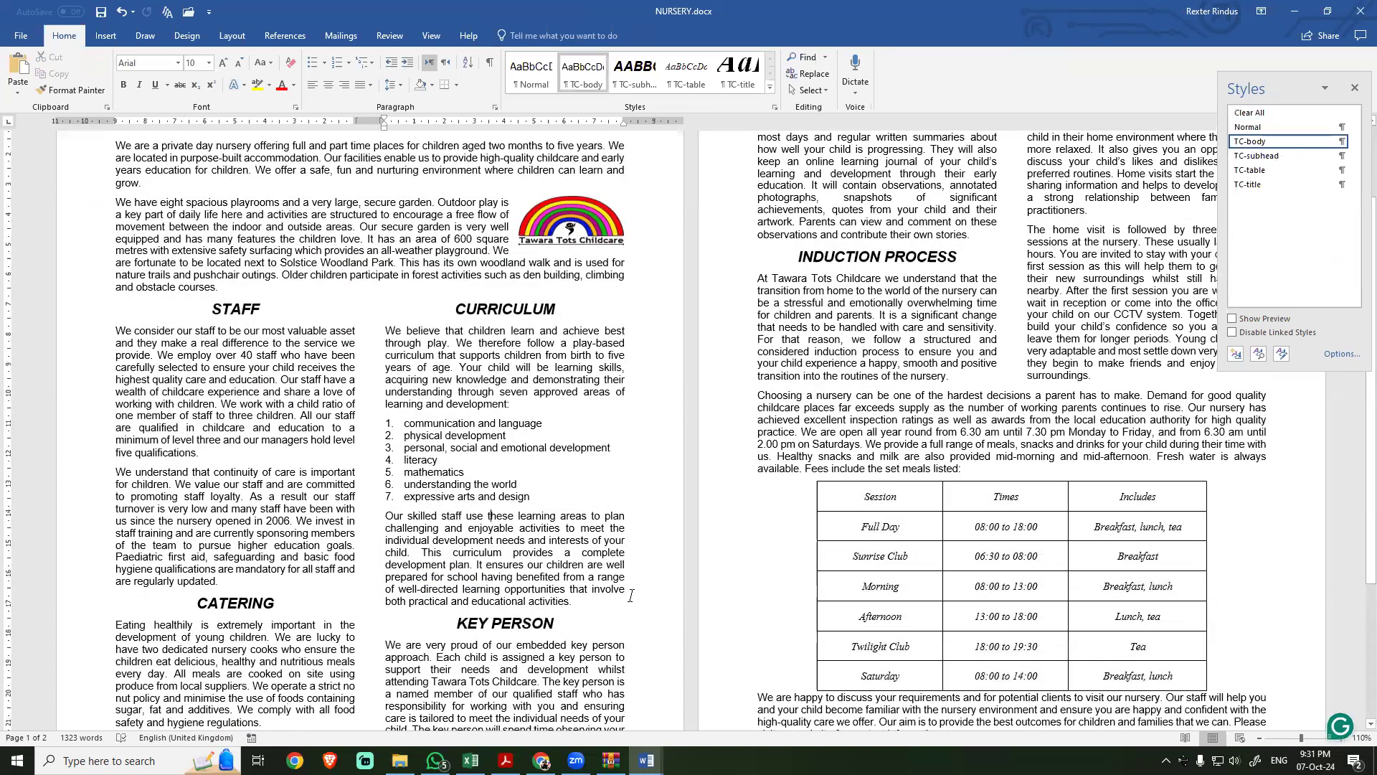
scroll(632, 597, down, 5)
scroll(633, 596, down, 1)
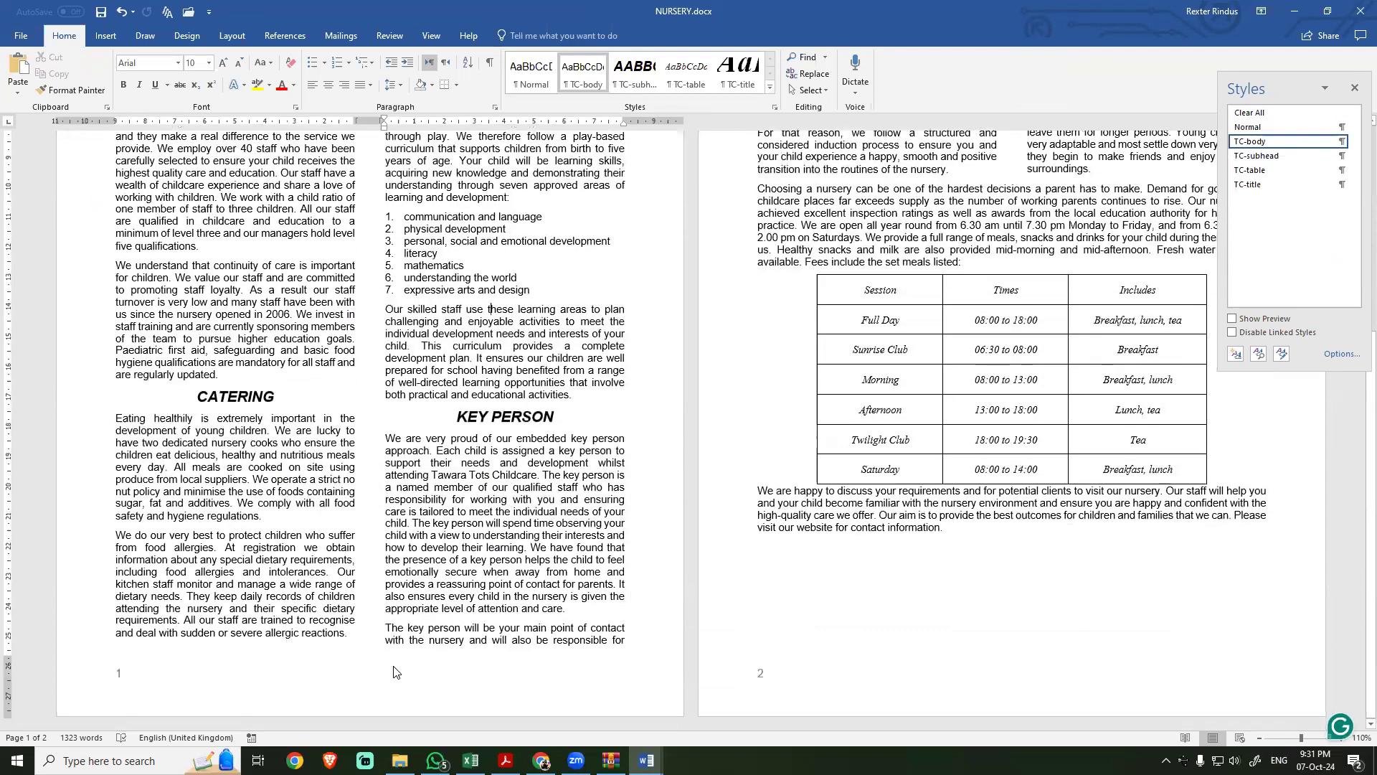
Step: Check the closing lines of page 1 for orphans and compare the whole document's page layout against task 10's no-blank-pages requirement
drag(386, 628, 610, 641)
click(610, 641)
scroll(463, 608, up, 8)
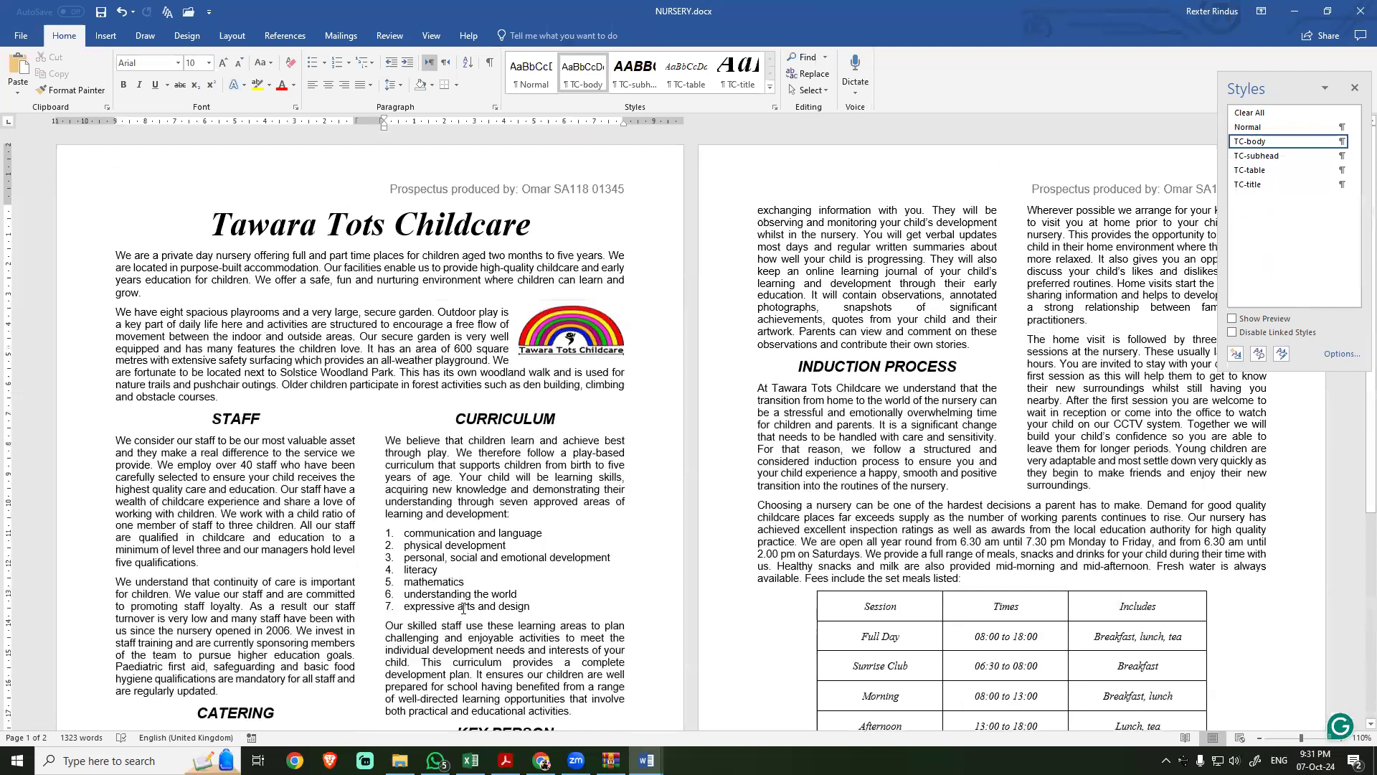
key(alt+Tab)
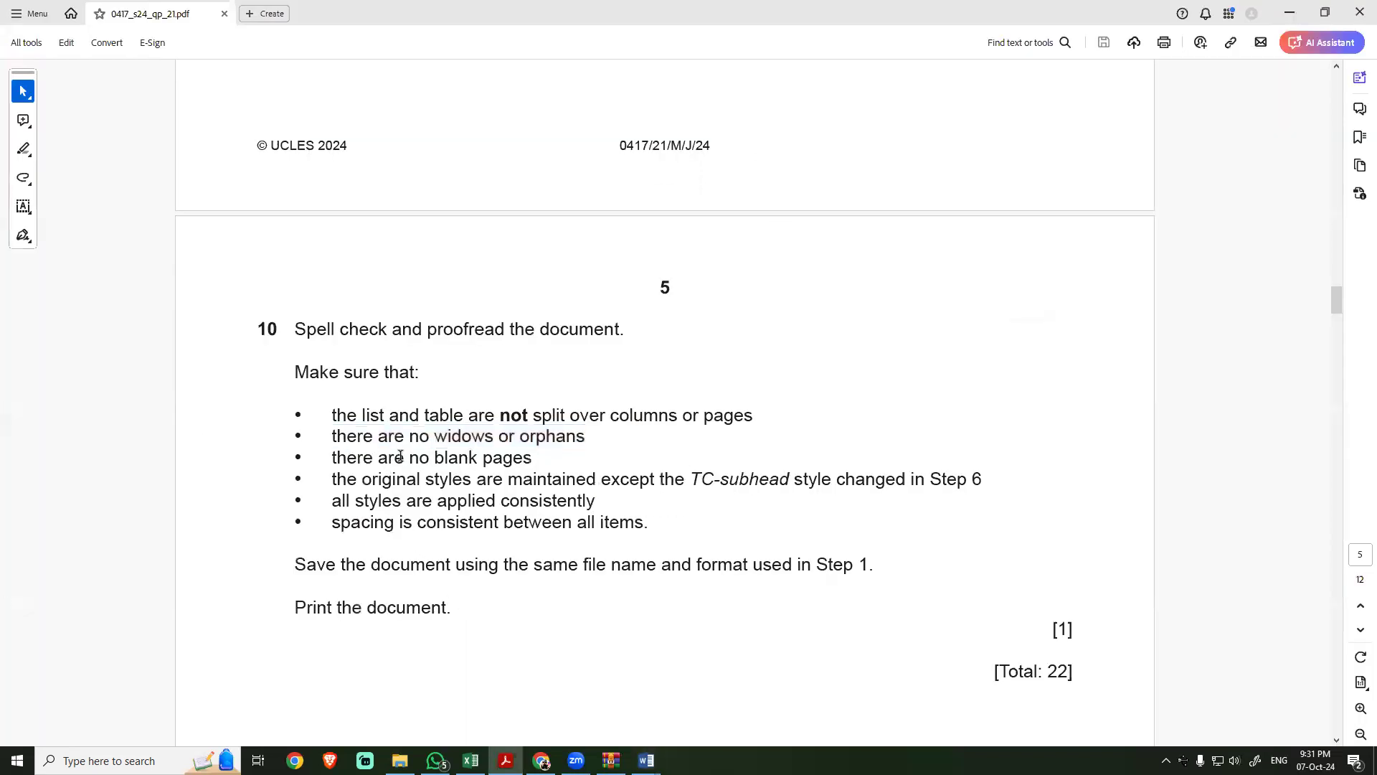
drag(379, 459, 532, 459)
key(alt+Tab)
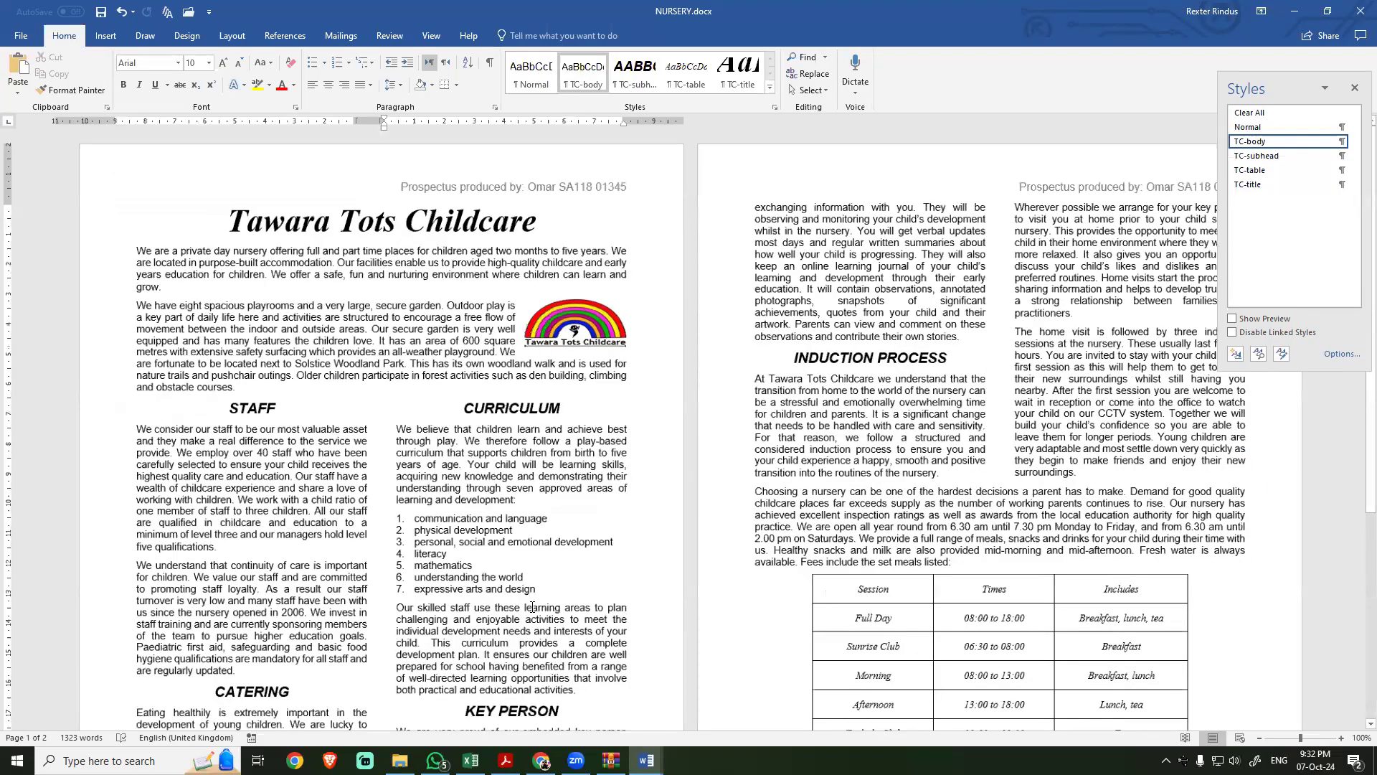
ctrl+scroll(532, 608, down, 4)
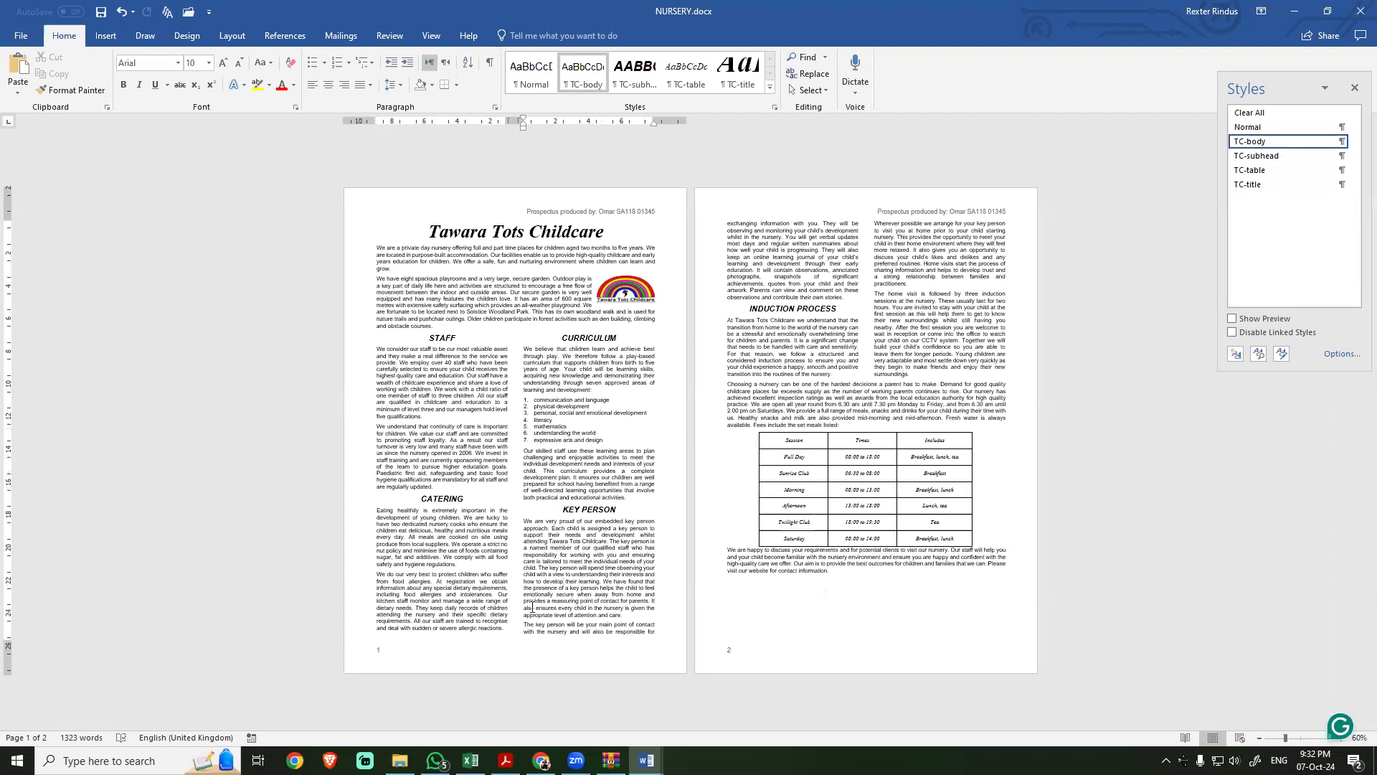
Step: Consult task 10's requirements for maintaining original styles and applying them consistently, and inspect the TC-subhead style definition
key(alt+Tab)
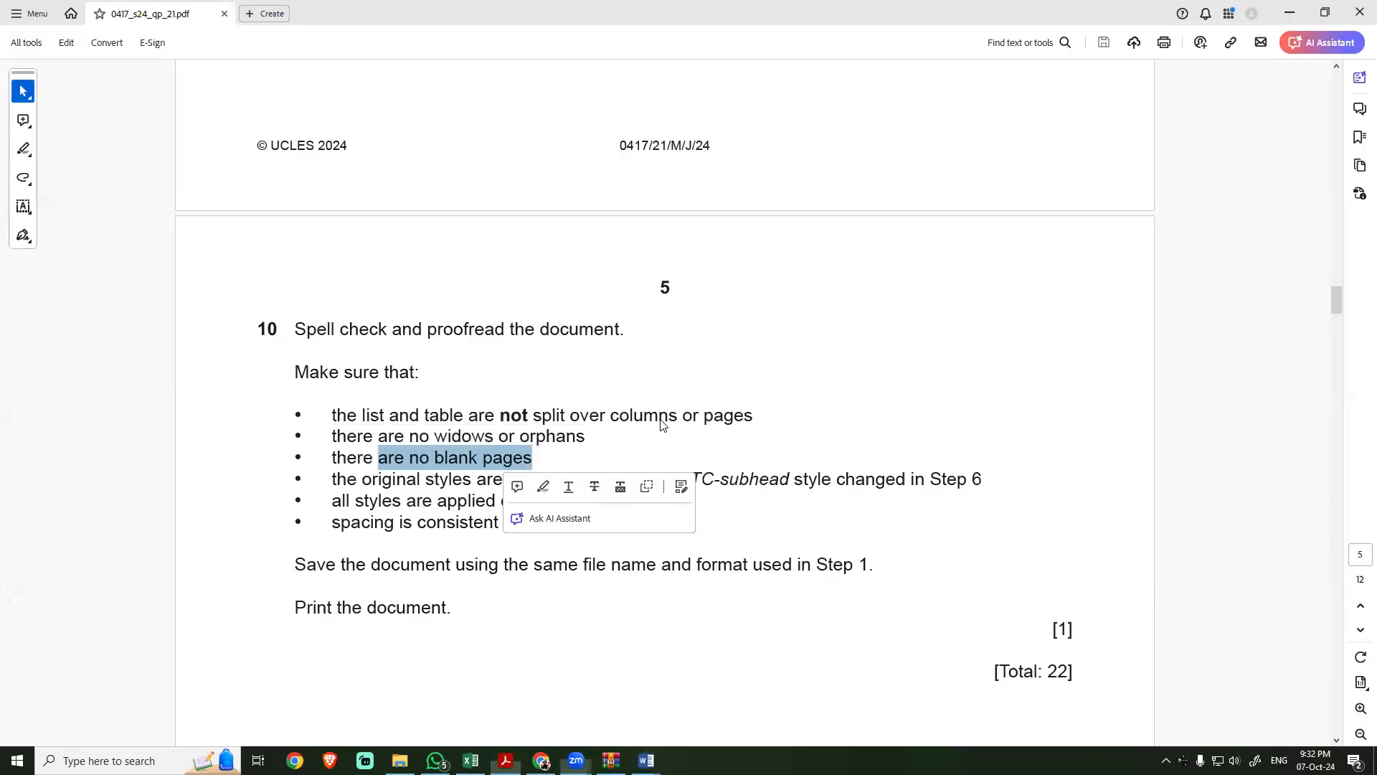
click(426, 521)
drag(330, 480, 823, 479)
key(alt+Tab)
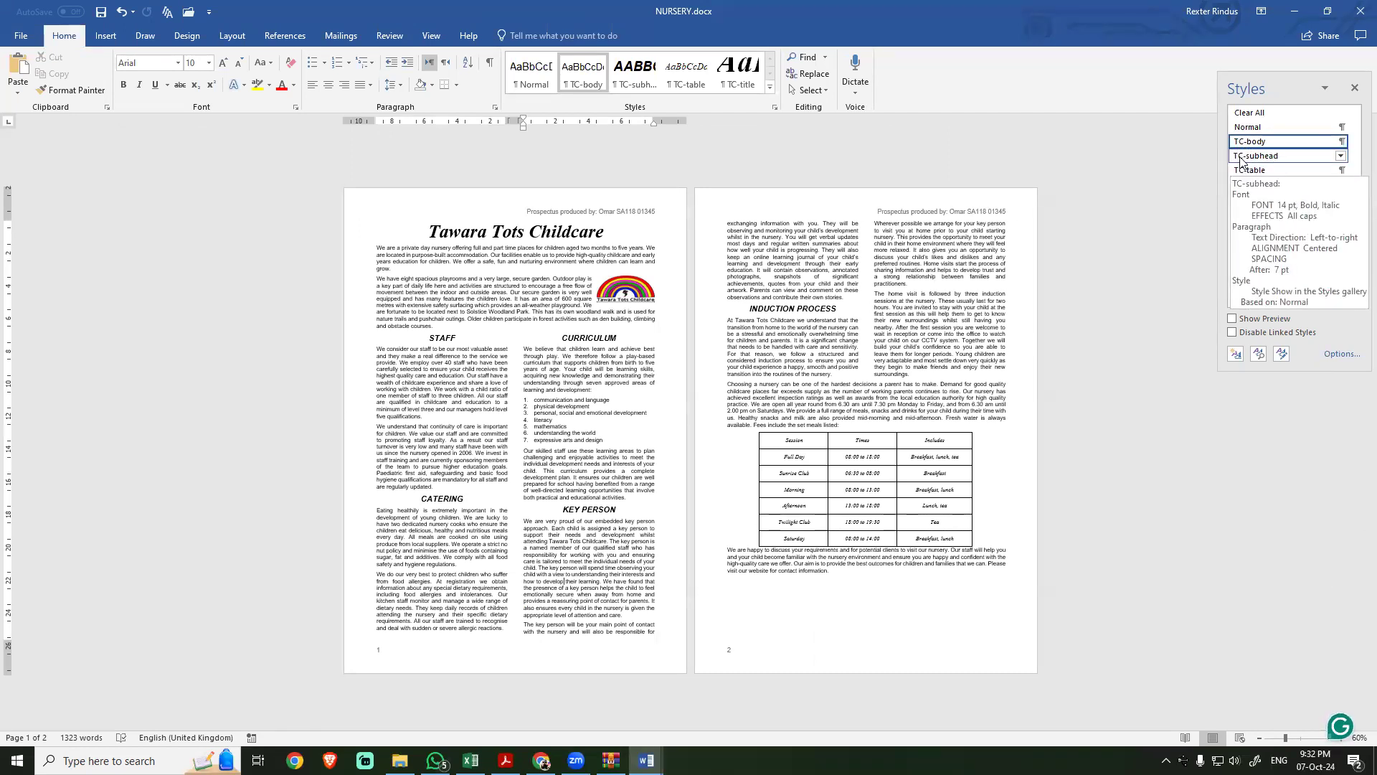
key(alt+Tab)
click(350, 508)
drag(332, 502, 595, 502)
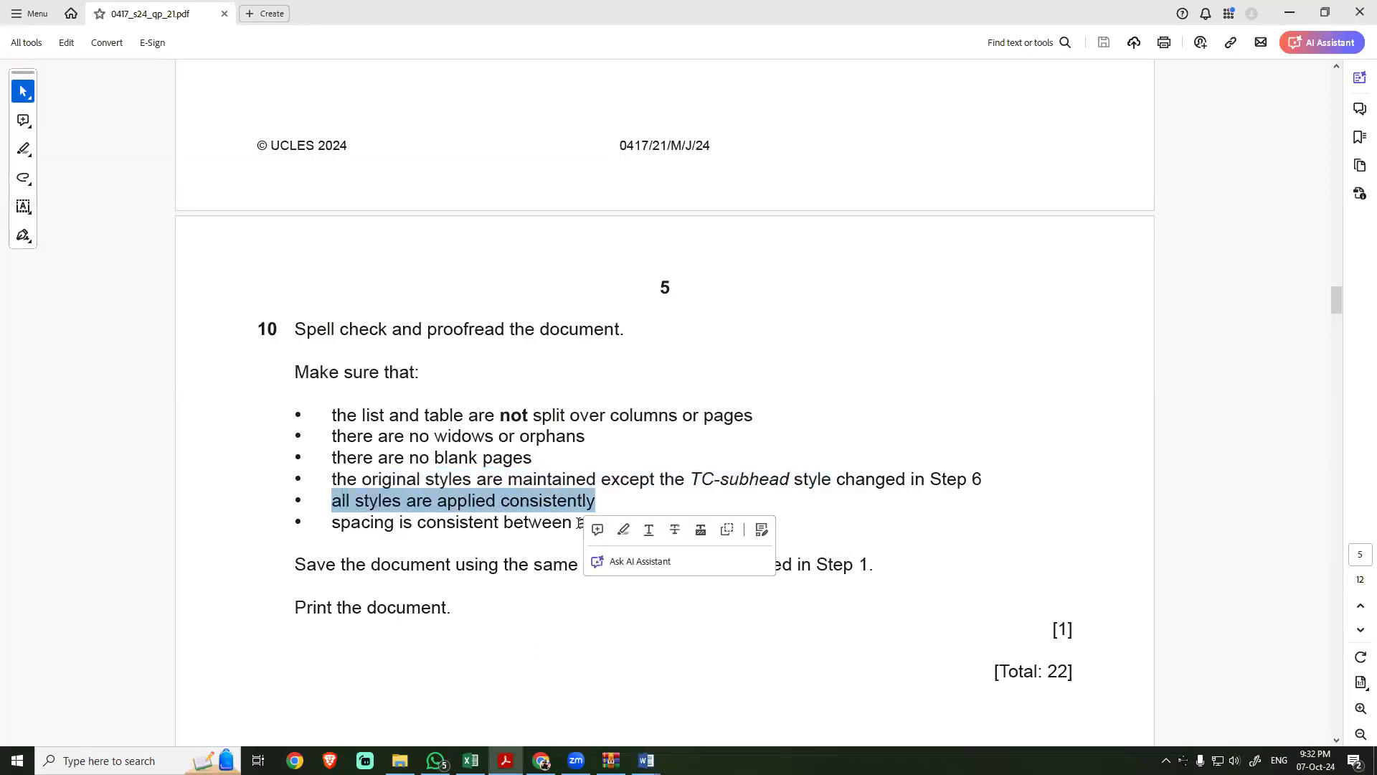
Step: Check the styles applied to the Tawara Tots Childcare title, the five subheadings and the body text on both pages
key(alt+Tab)
click(448, 229)
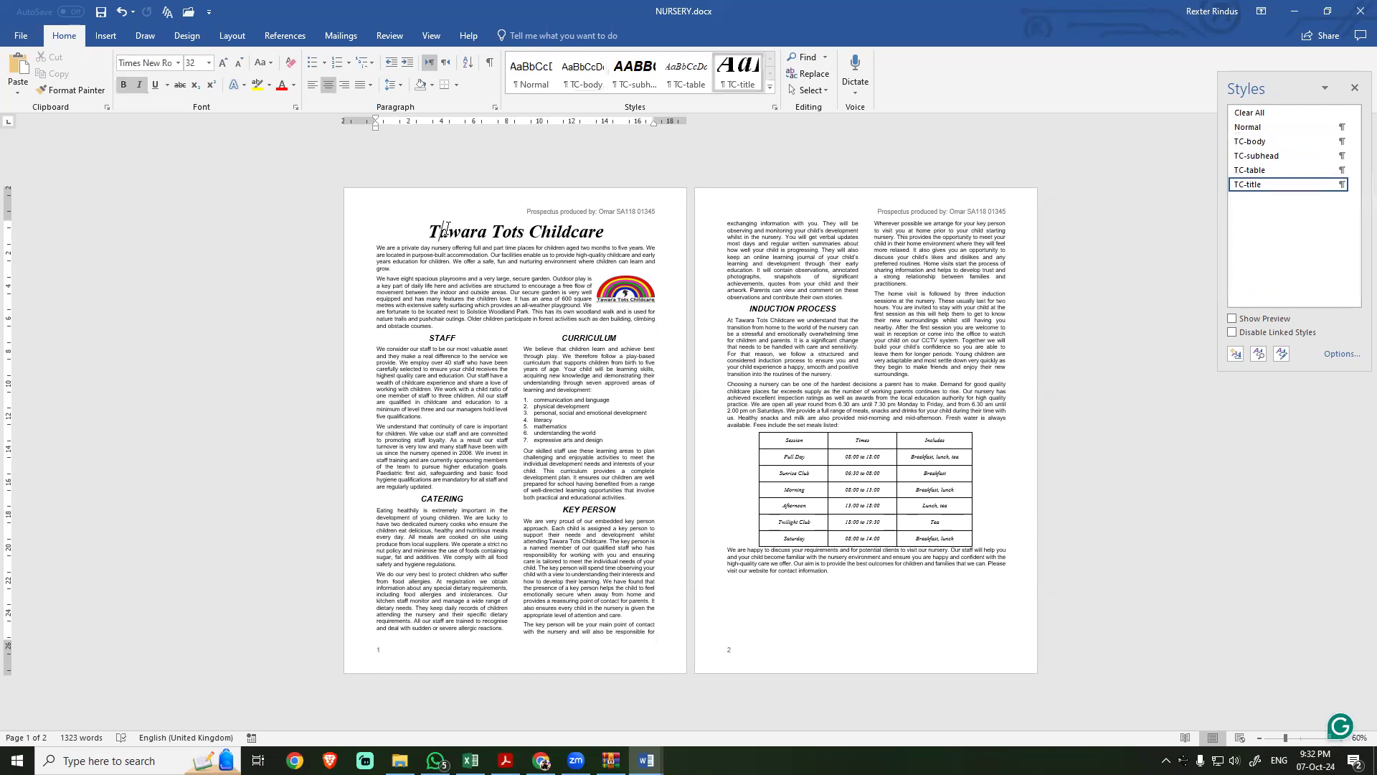
click(456, 237)
click(444, 337)
click(612, 338)
click(449, 340)
click(588, 339)
click(575, 494)
click(441, 499)
click(793, 311)
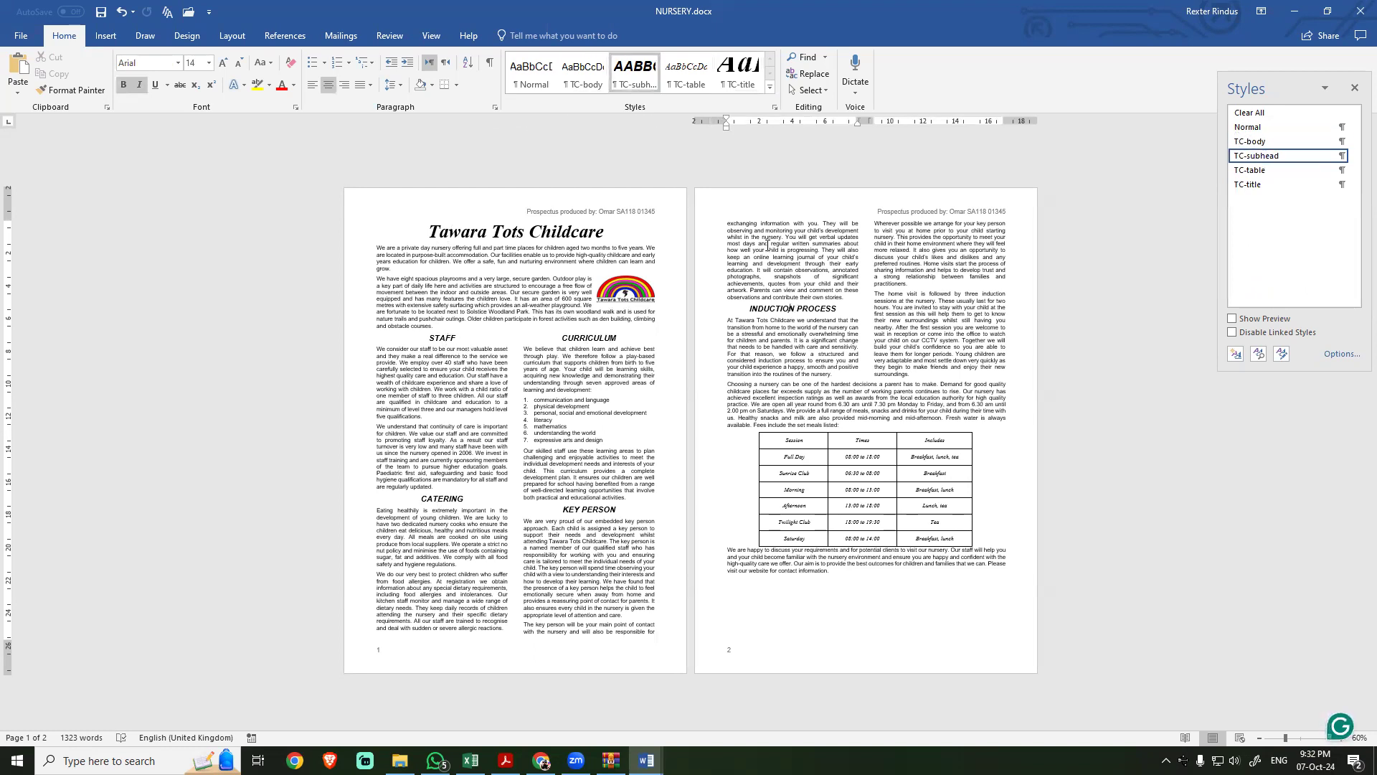
click(447, 311)
click(408, 381)
ctrl+scroll(543, 551, up, 3)
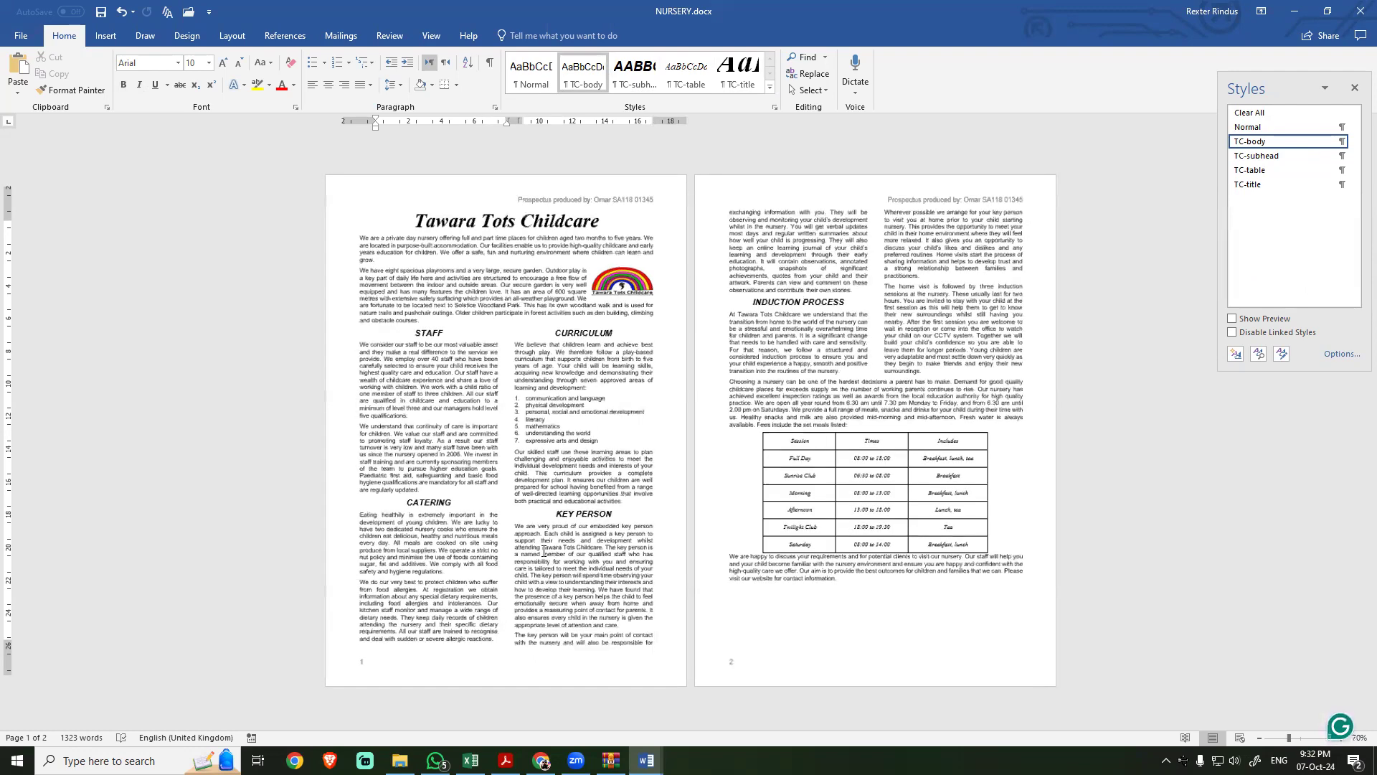
scroll(543, 551, up, 3)
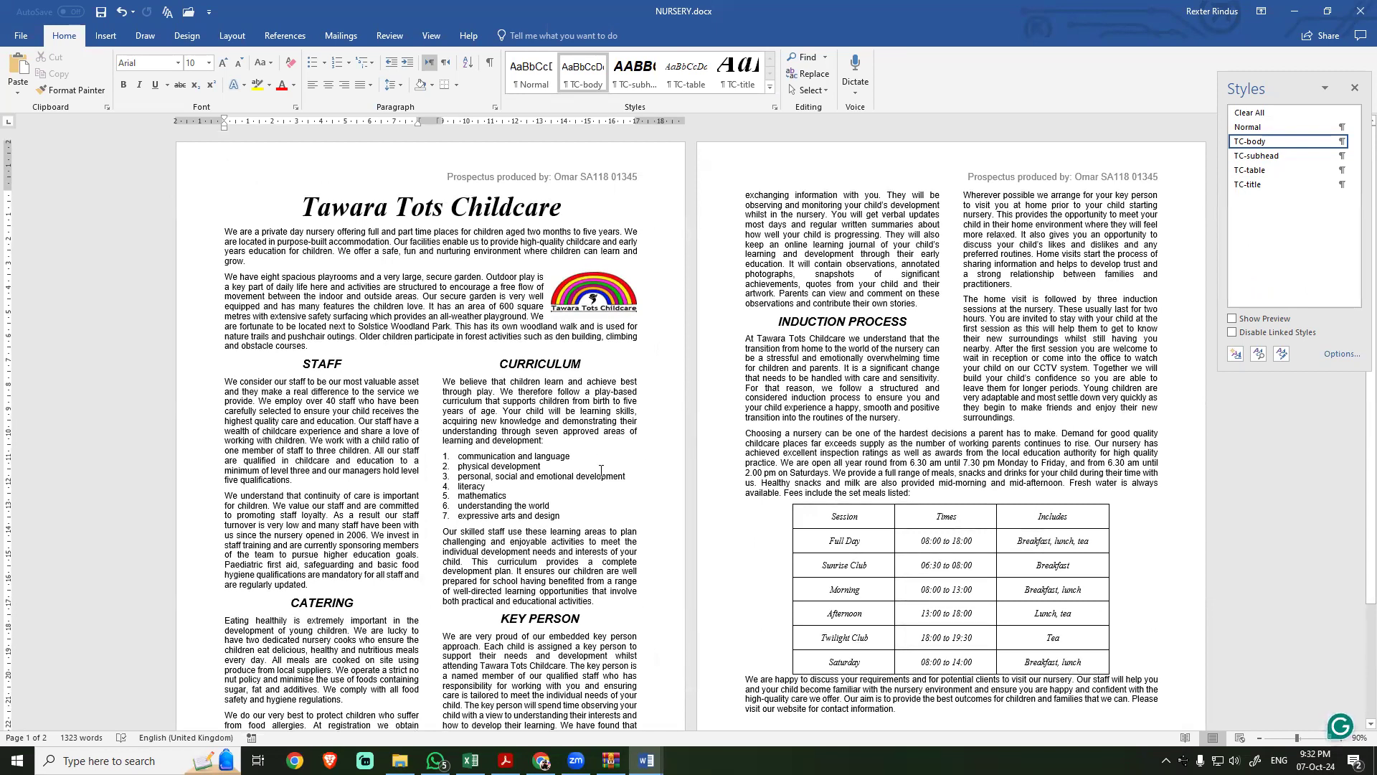
Step: Consult the consistent-spacing requirement in task 10 and check the body paragraphs and numbered list on page 1 against it
key(alt+Tab)
click(422, 521)
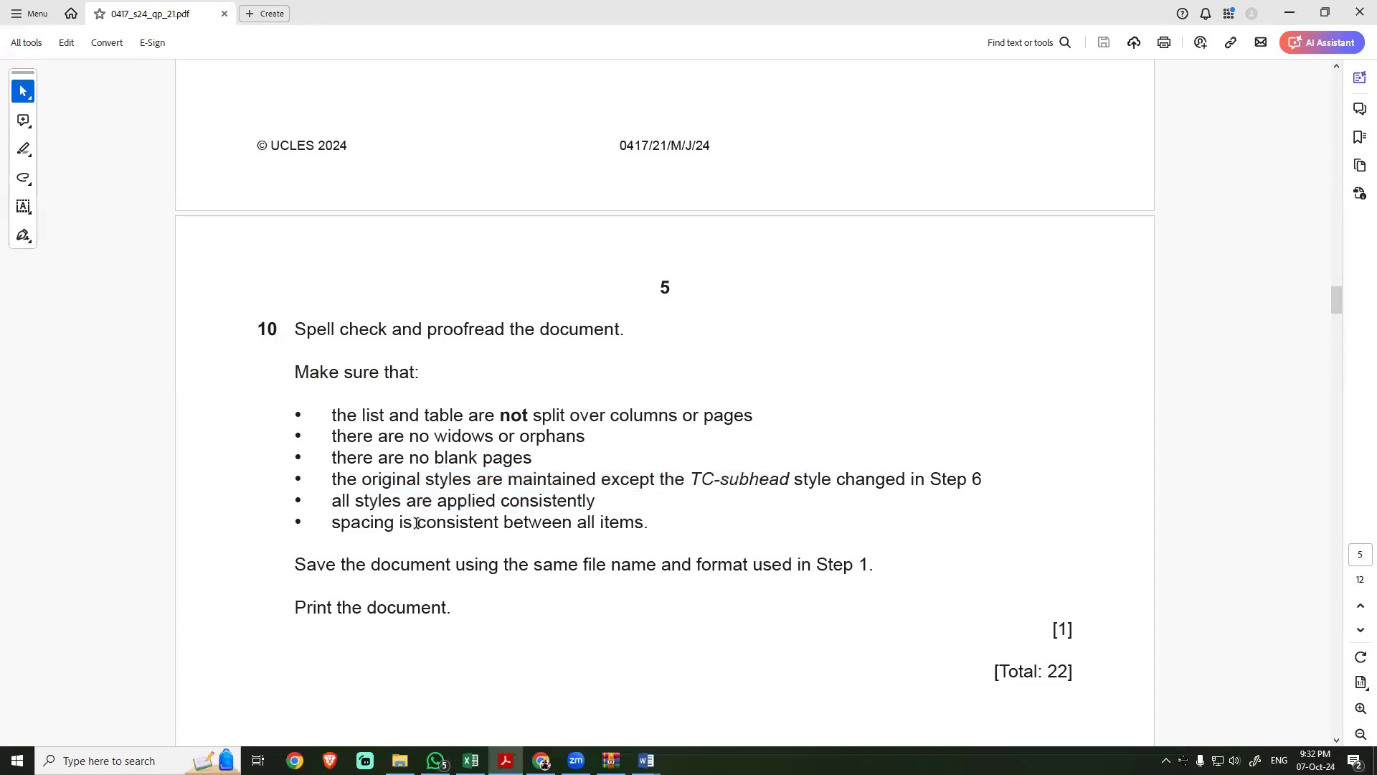
drag(352, 523, 645, 524)
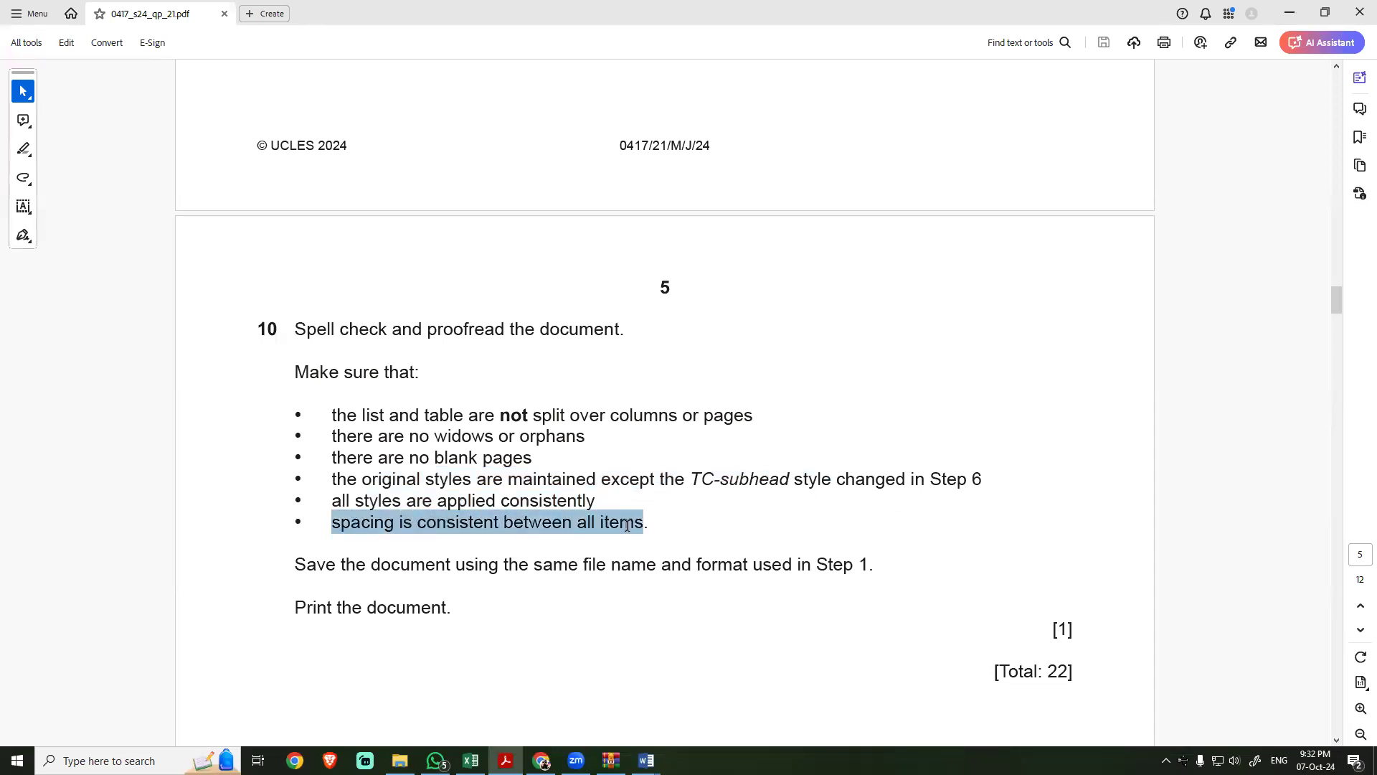
key(alt+Tab)
click(239, 263)
click(266, 494)
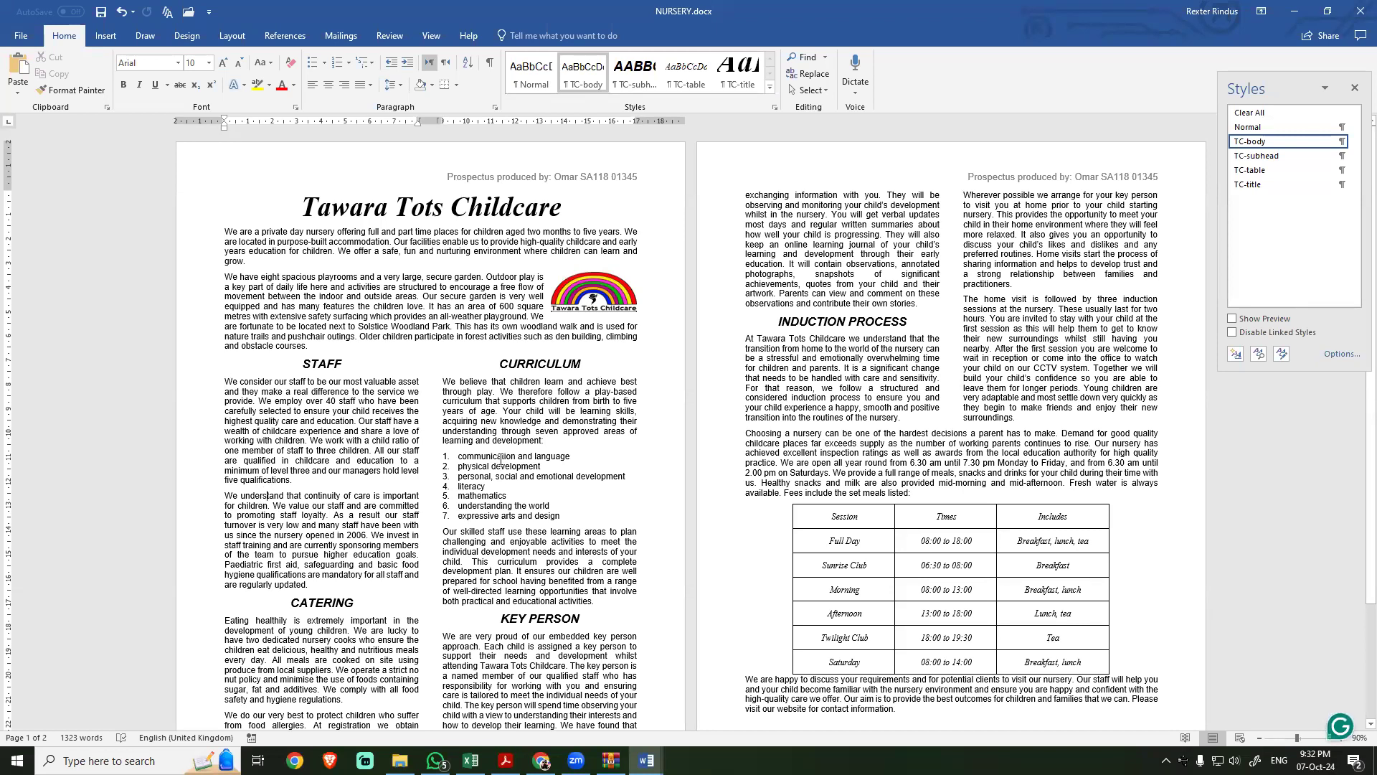
click(487, 452)
click(474, 531)
Step: Select the whole session table on page 2, check its style definition and apply the TC-table style to it
click(789, 499)
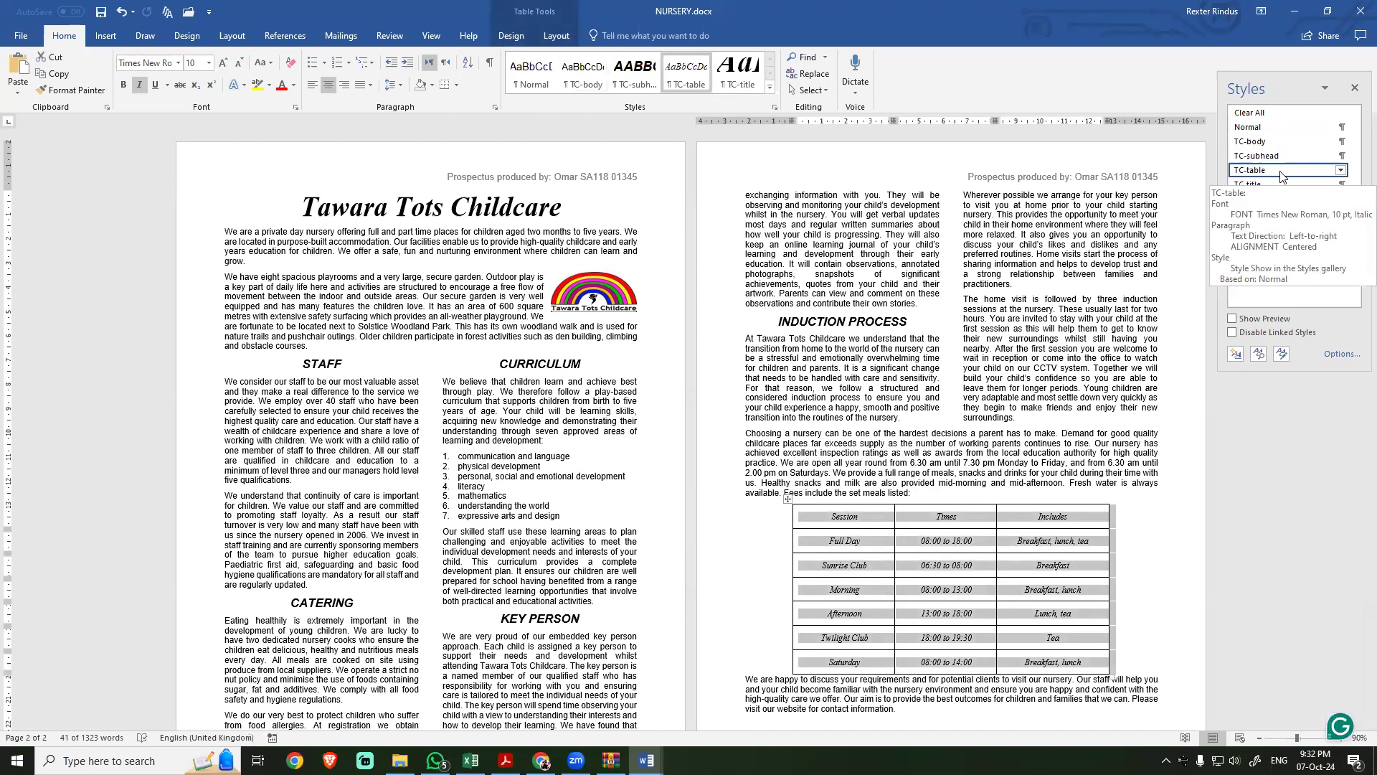
click(1008, 376)
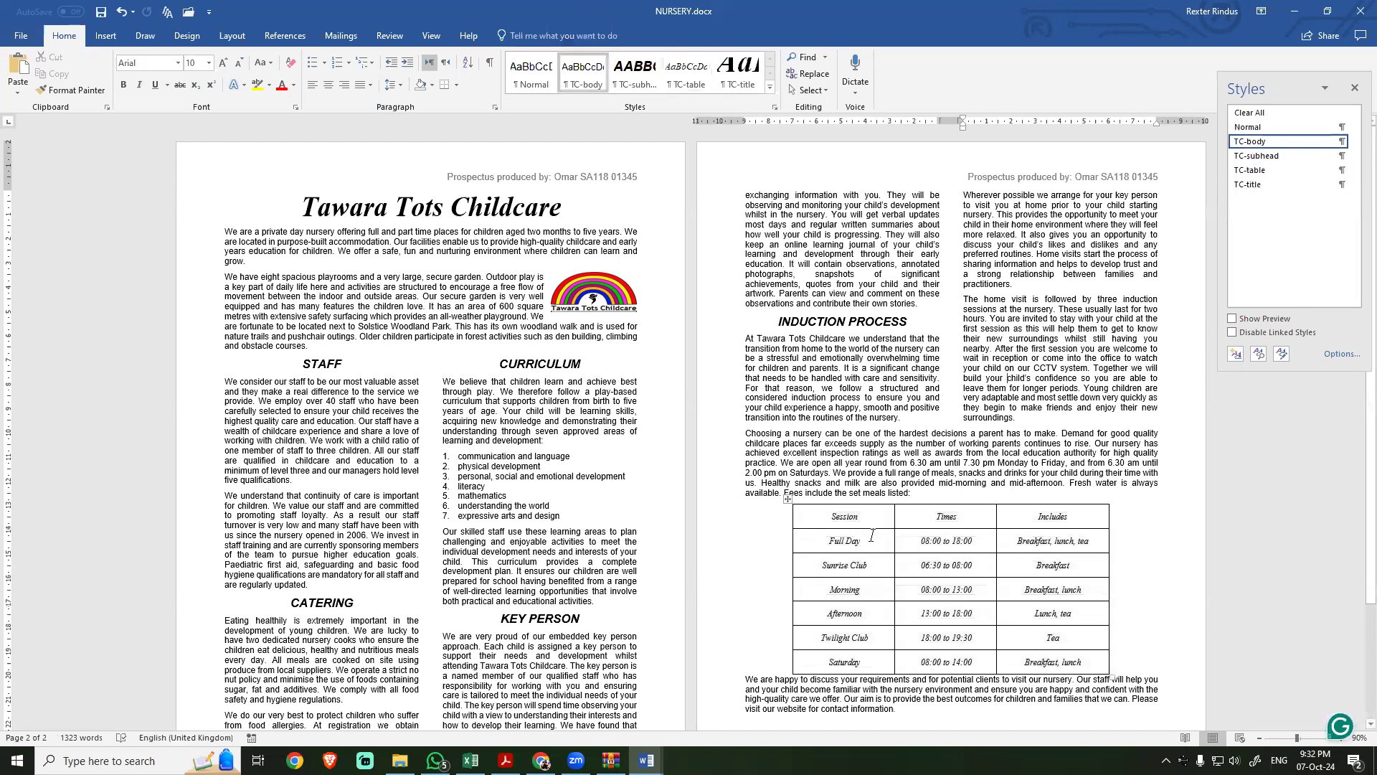
click(848, 534)
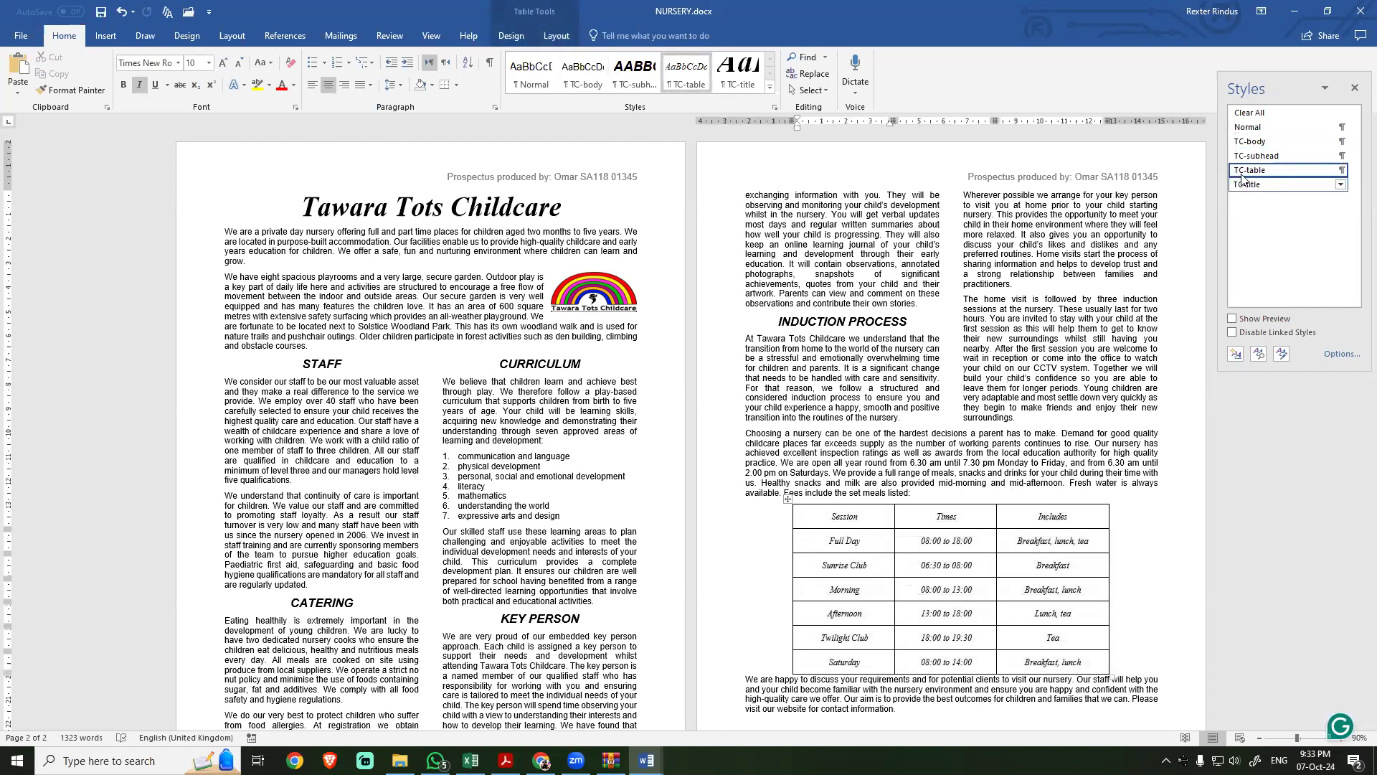
click(787, 502)
click(814, 547)
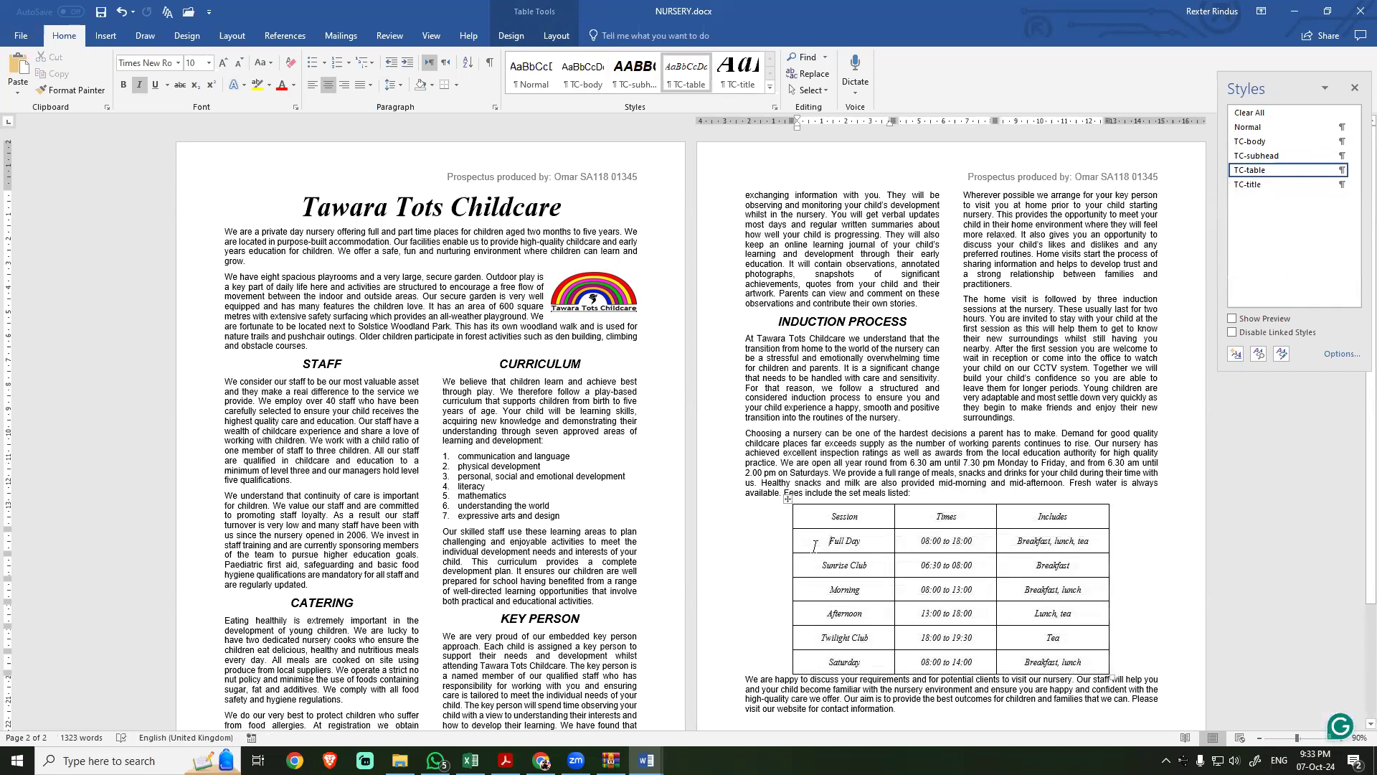
click(786, 498)
click(1263, 173)
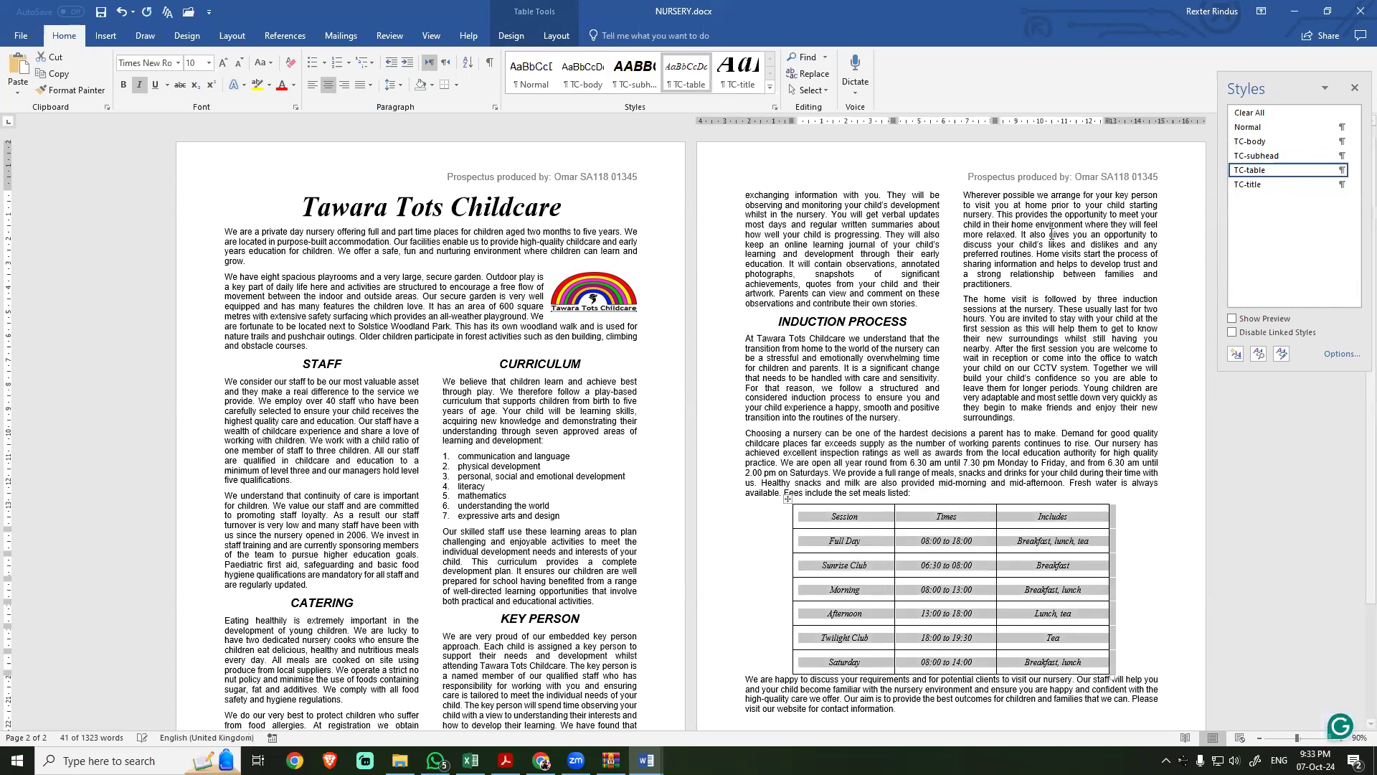
click(847, 348)
Step: Consult the save instruction in task 10 and save the NURSERY document under the same name and format
key(alt+Tab)
drag(529, 473, 810, 495)
scroll(495, 557, down, 1)
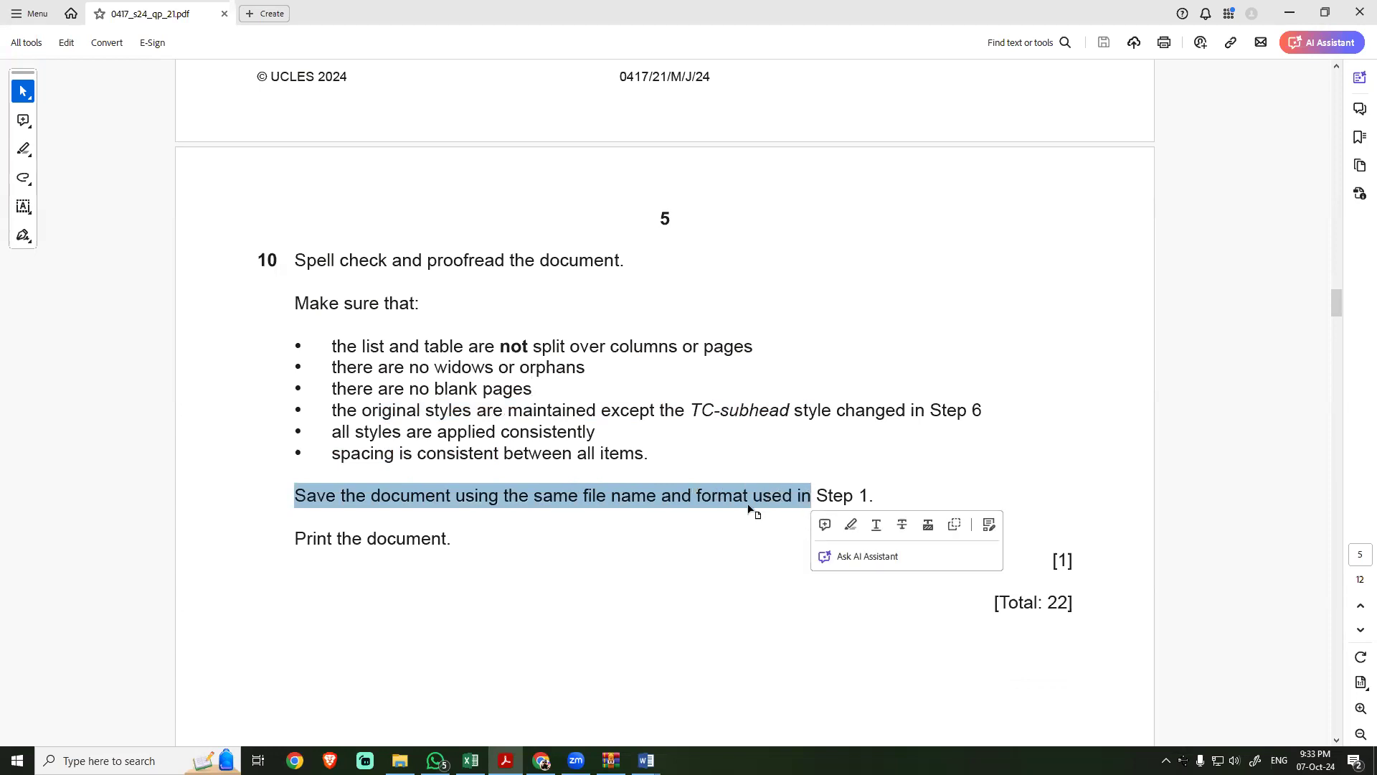
key(alt+Tab)
click(103, 18)
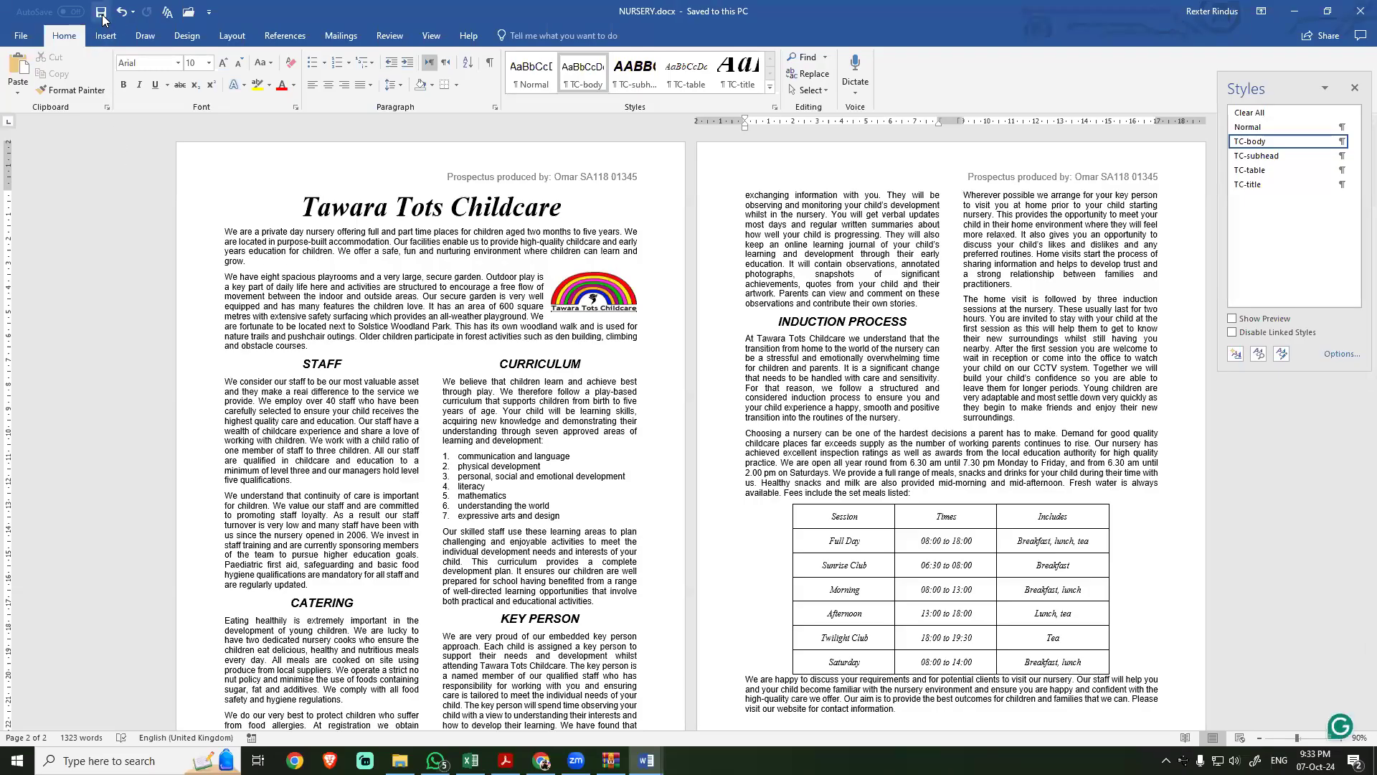
Step: Consult the print instruction in task 10 and review both pages of NURSERY in the print preview
key(alt+Tab)
click(526, 523)
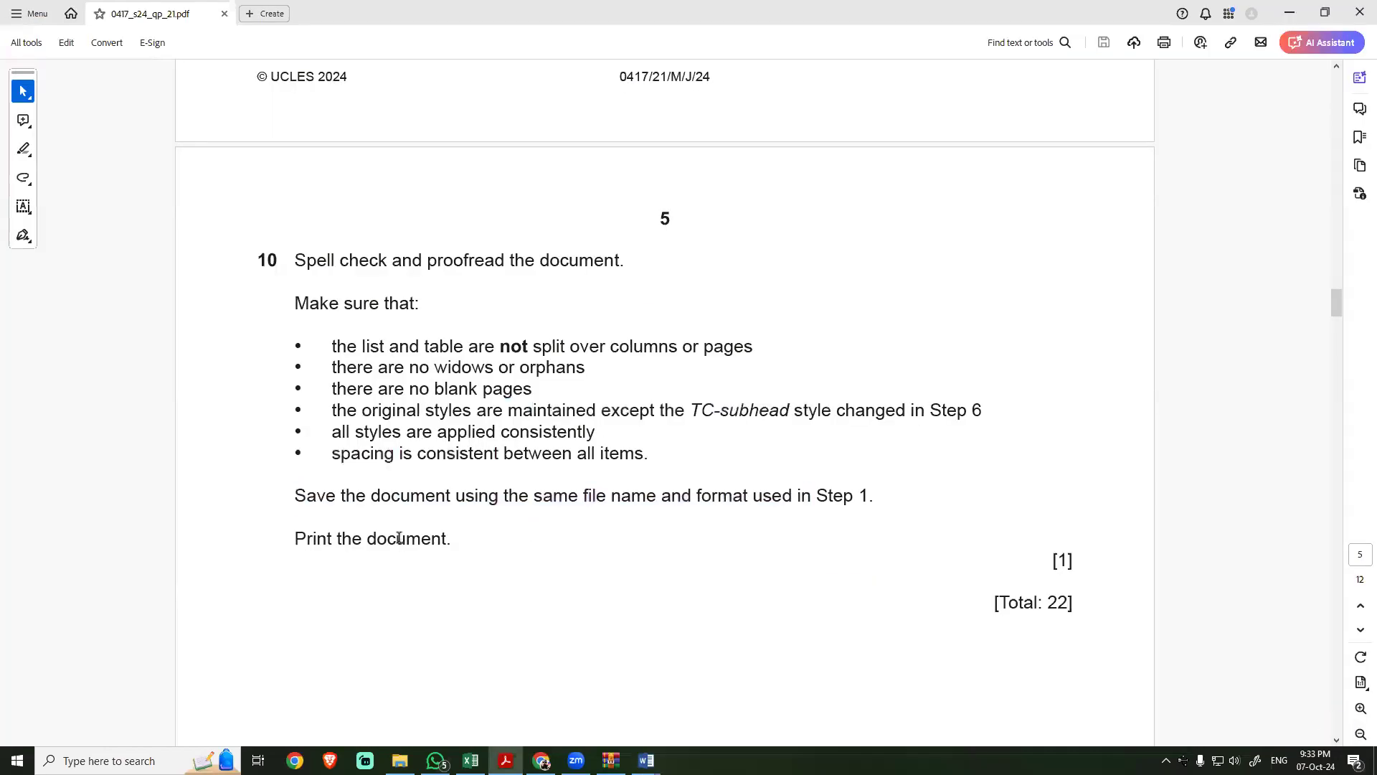
key(alt+Tab)
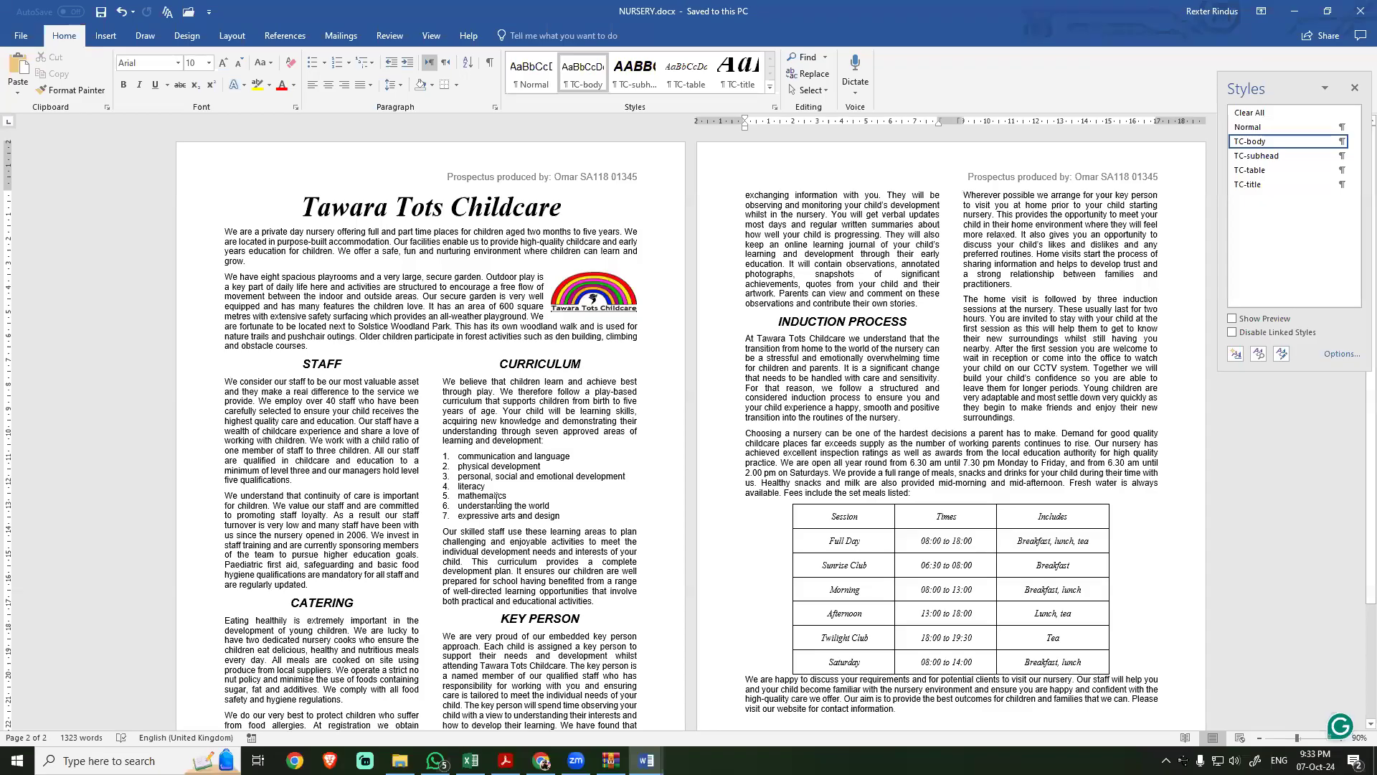
key(ctrl+p)
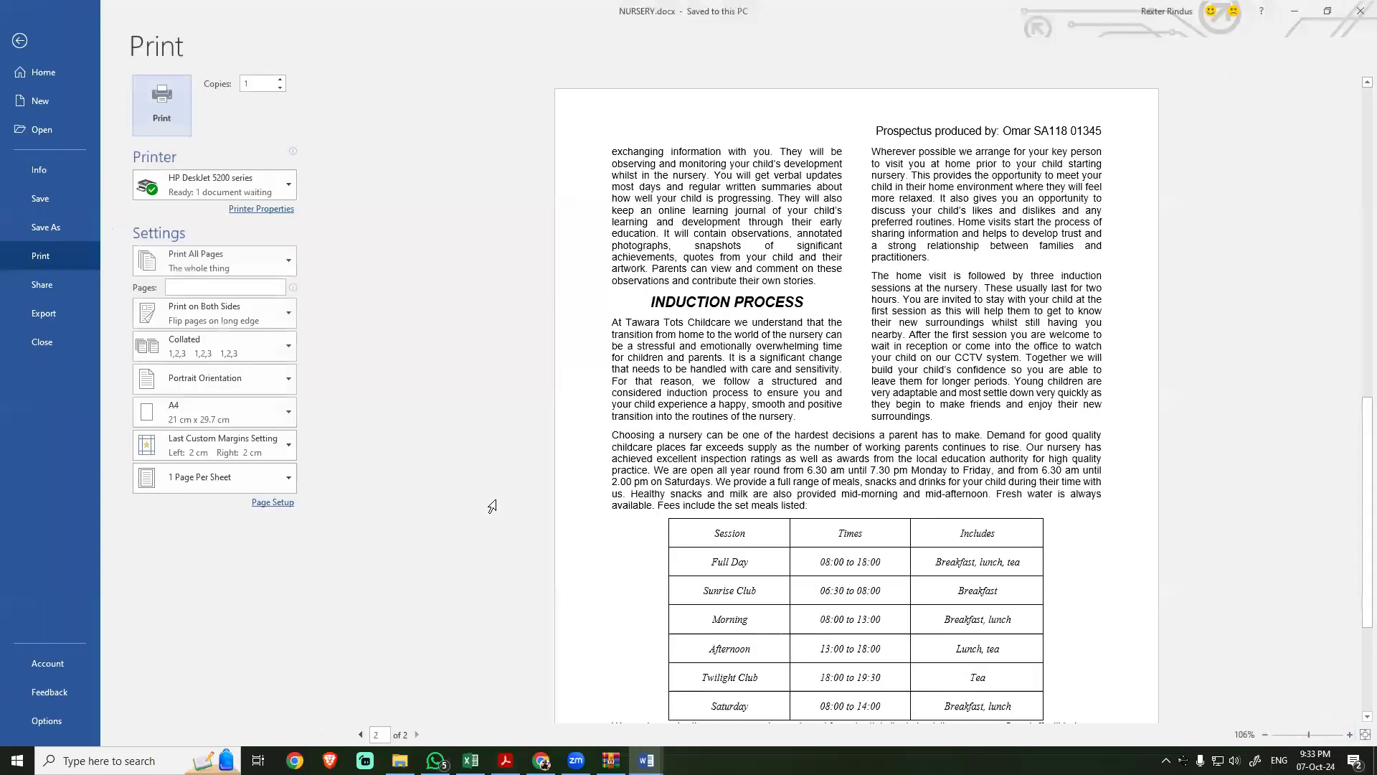
scroll(520, 572, up, 5)
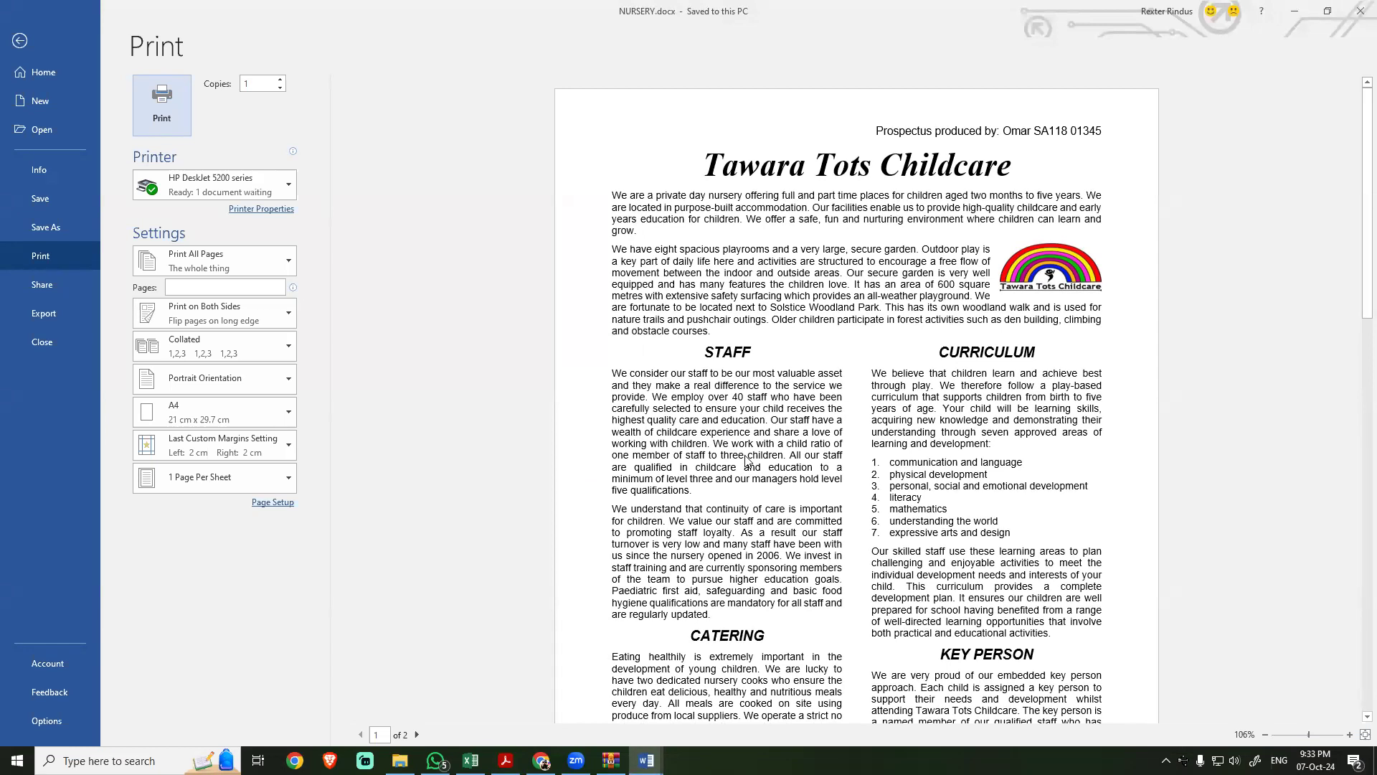
scroll(746, 460, down, 5)
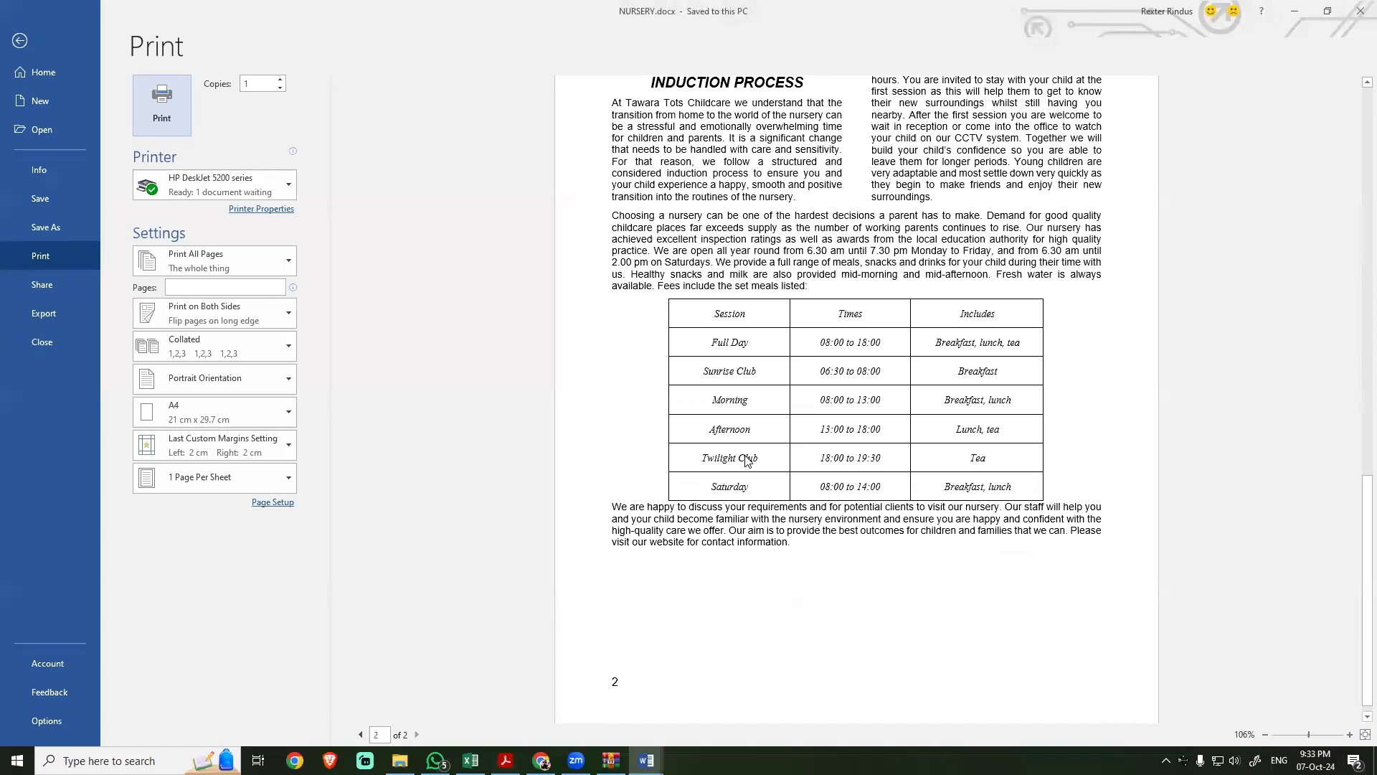
scroll(746, 461, down, 1)
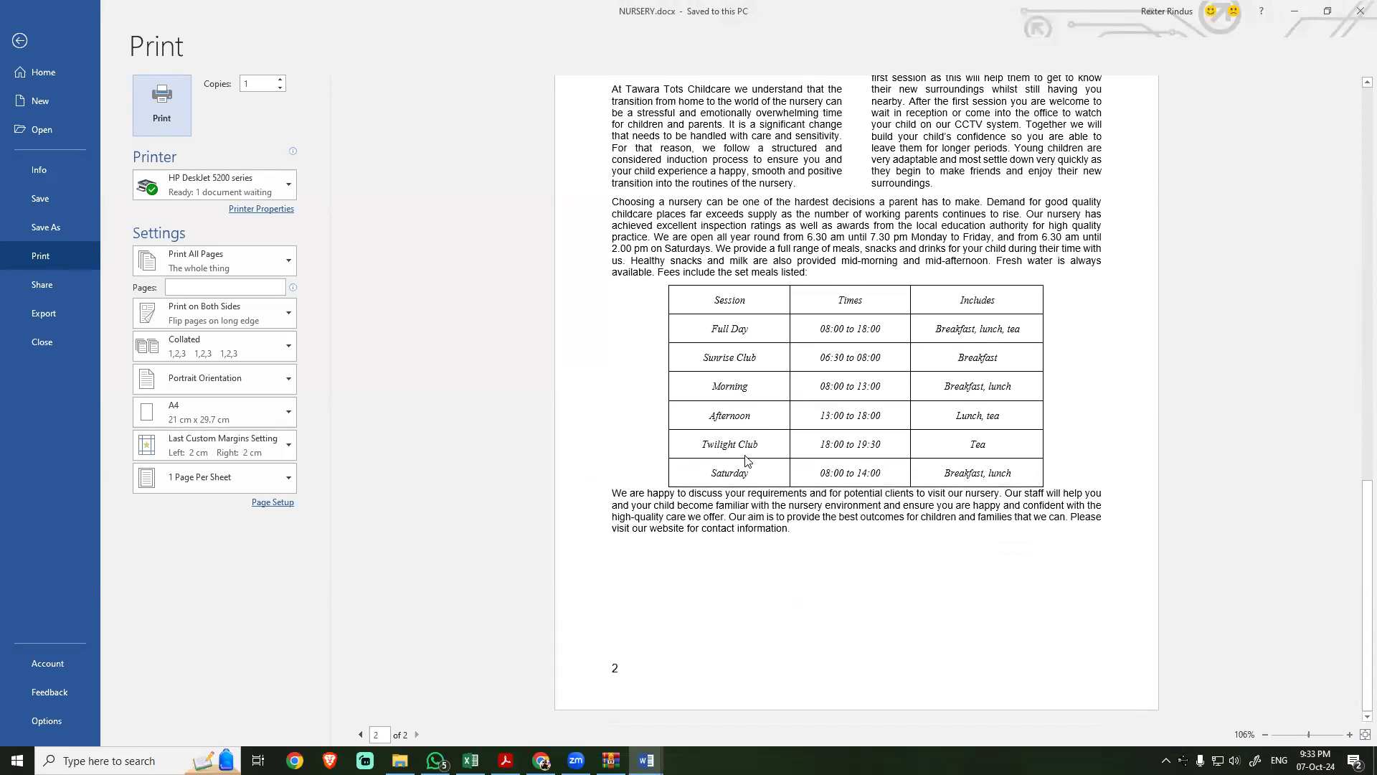
Step: Switch to Chrome, download the June 2024 Mark Scheme 21 from the PapaCambridge paper list and open 0417_s24_ms_21.pdf
click(543, 761)
click(16, 47)
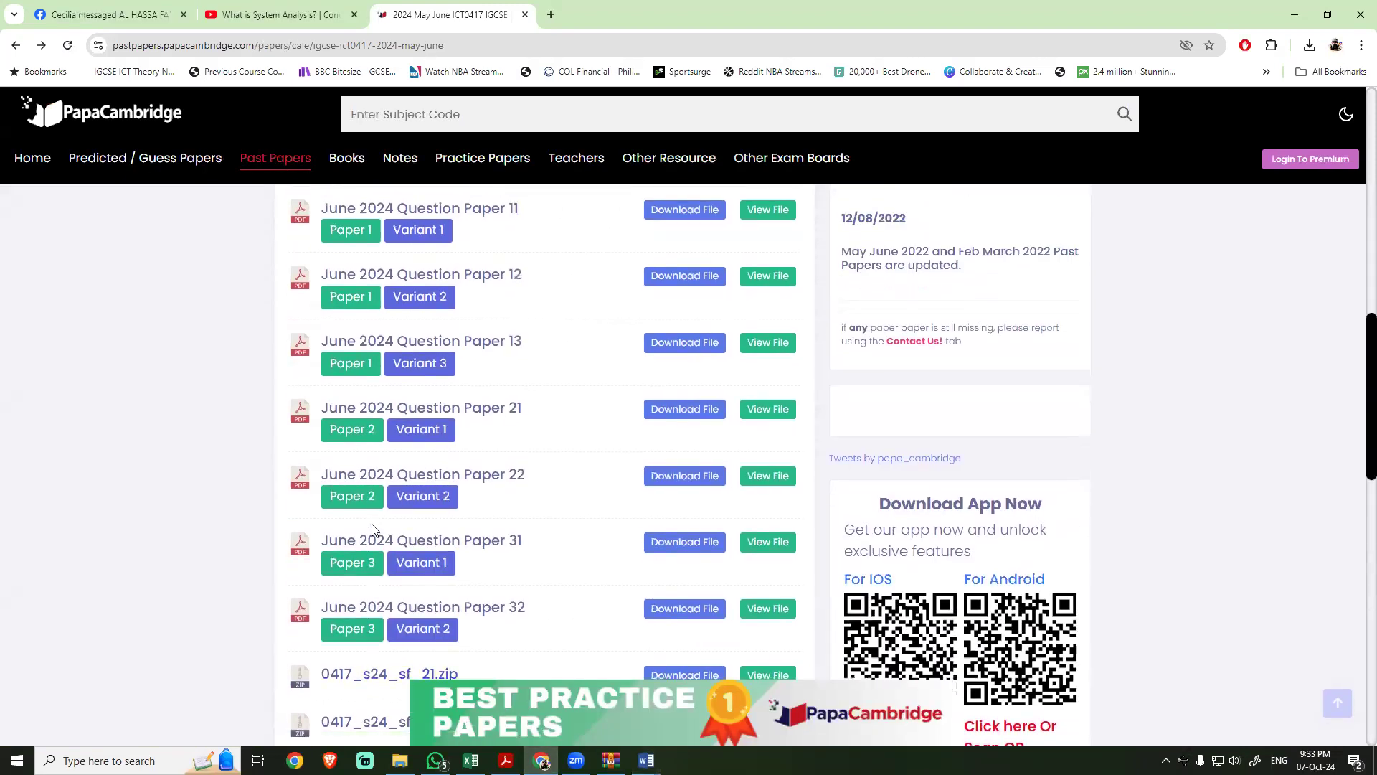
scroll(371, 525, up, 3)
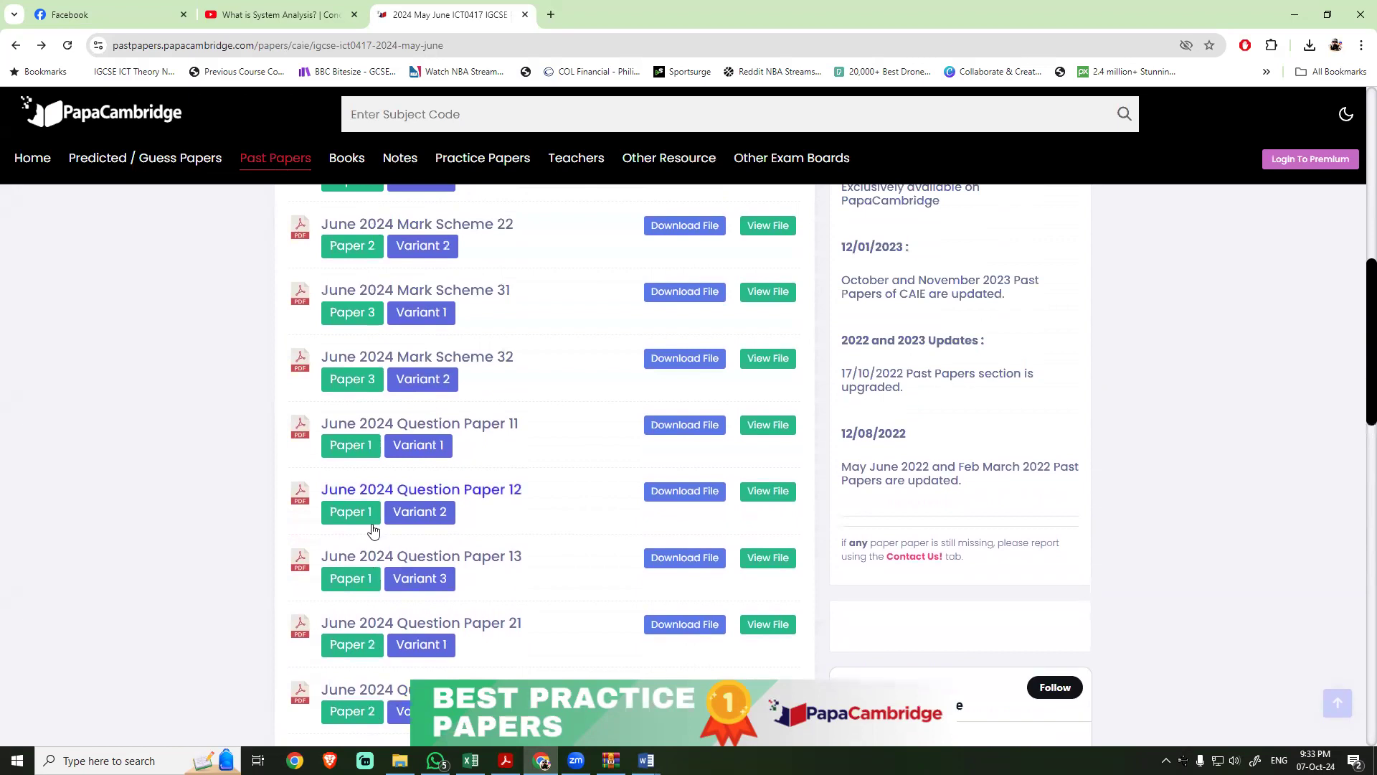
scroll(371, 525, up, 2)
click(671, 307)
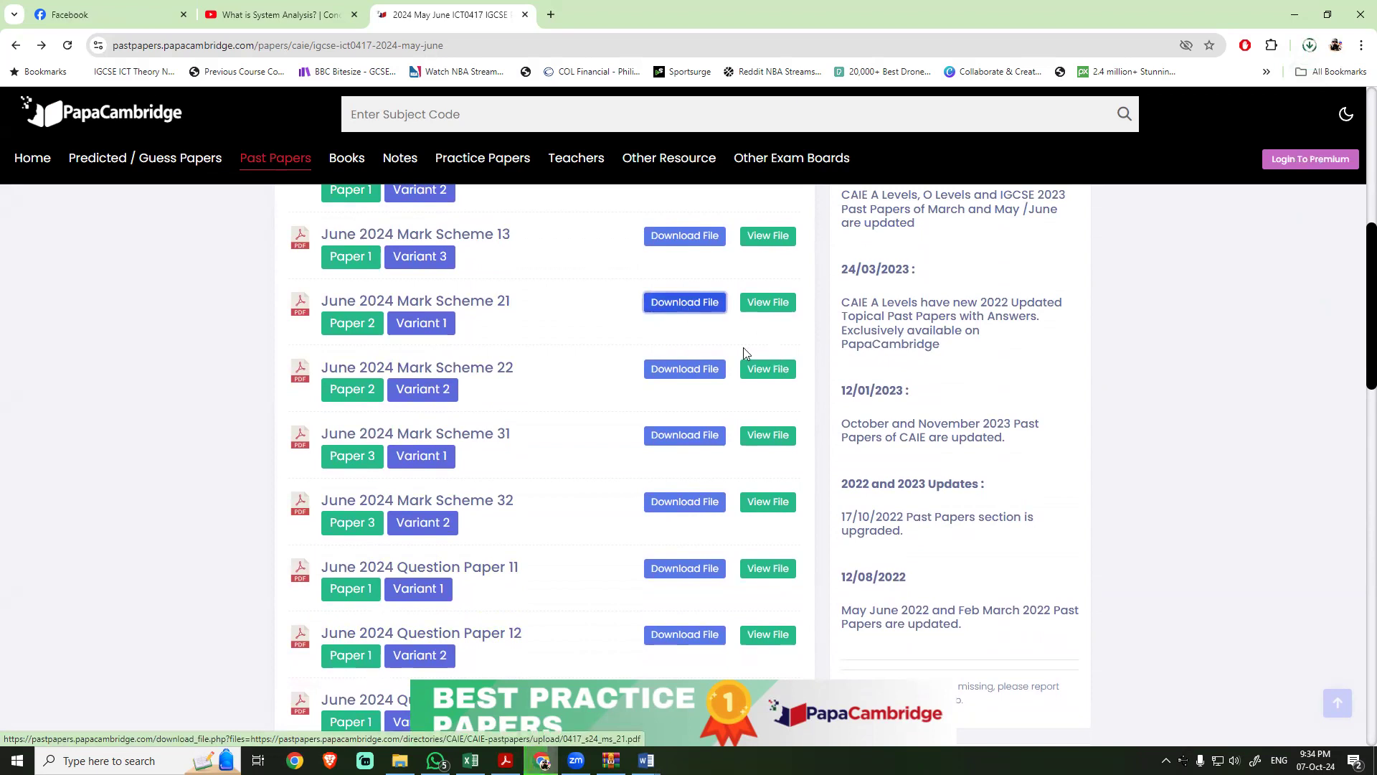
click(1094, 106)
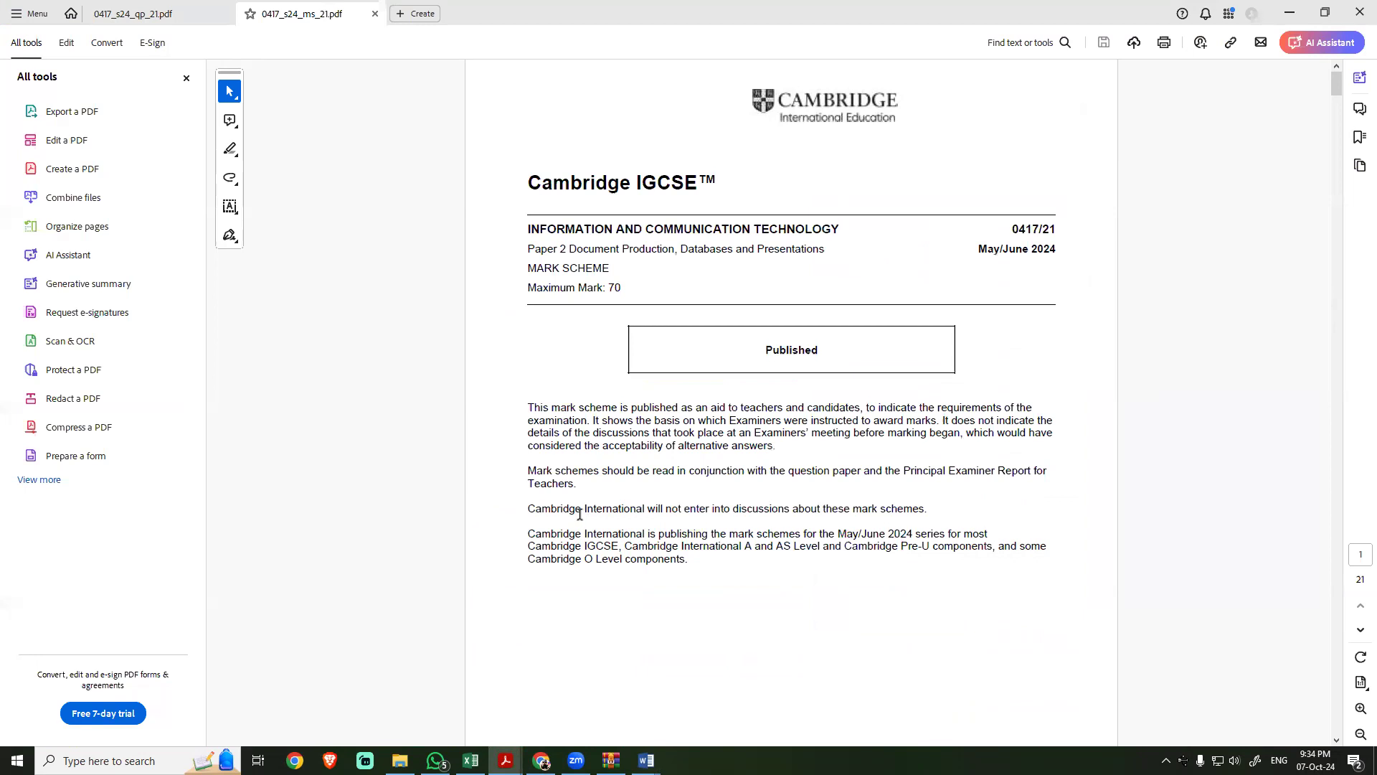
Step: Read through the mark scheme from the Task 2 – Document Production criteria to the annotated Tawara Tots Childcare model answer on page 11
scroll(582, 514, down, 7)
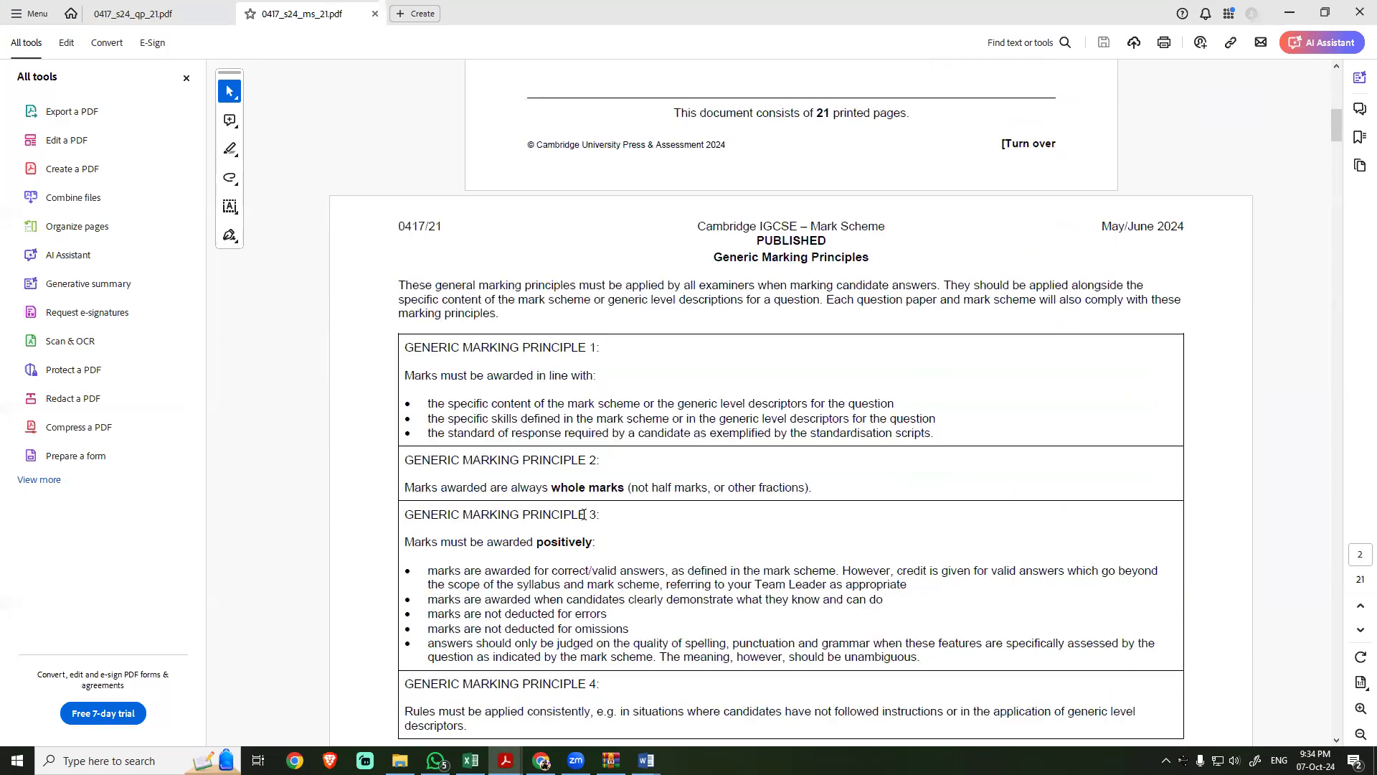
scroll(584, 515, down, 10)
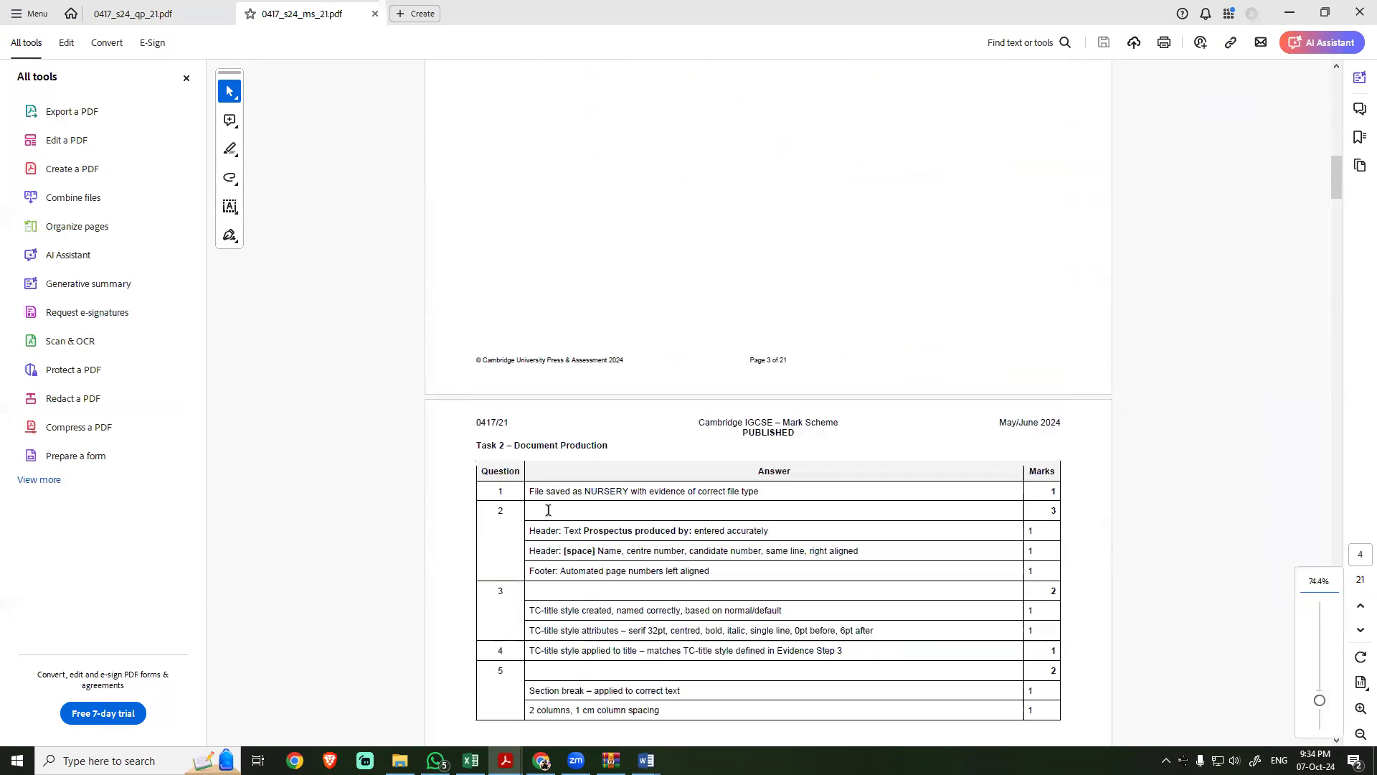
drag(544, 492, 630, 492)
double_click(606, 530)
scroll(587, 558, down, 6)
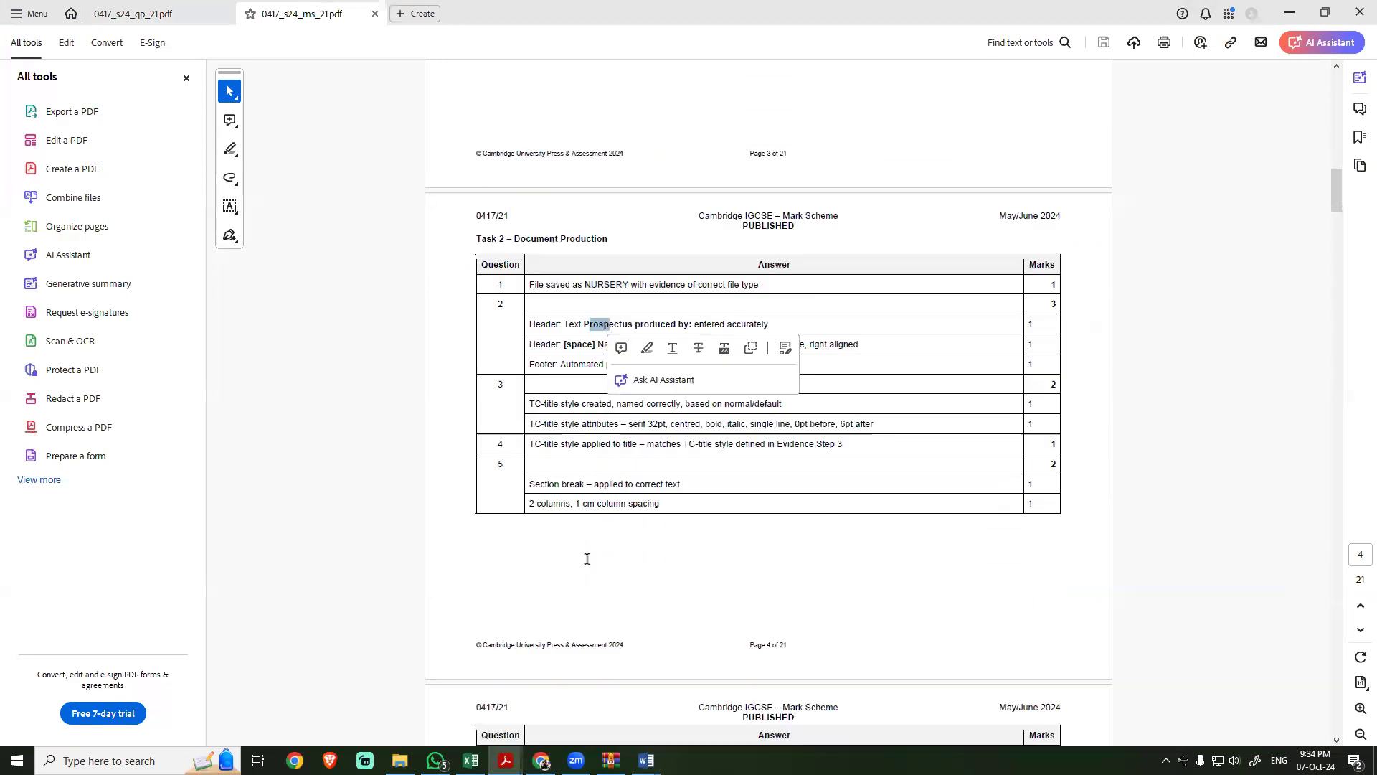
scroll(587, 558, down, 15)
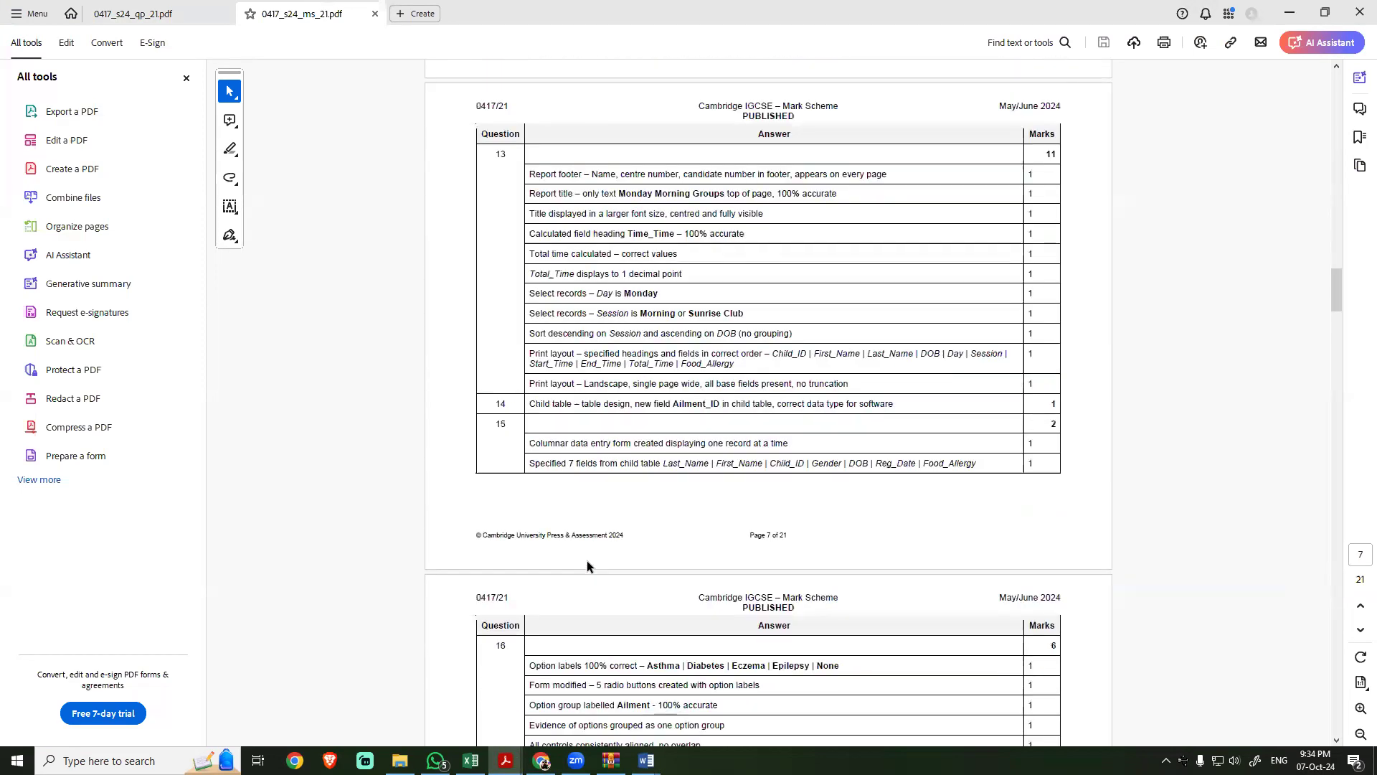
scroll(586, 559, down, 15)
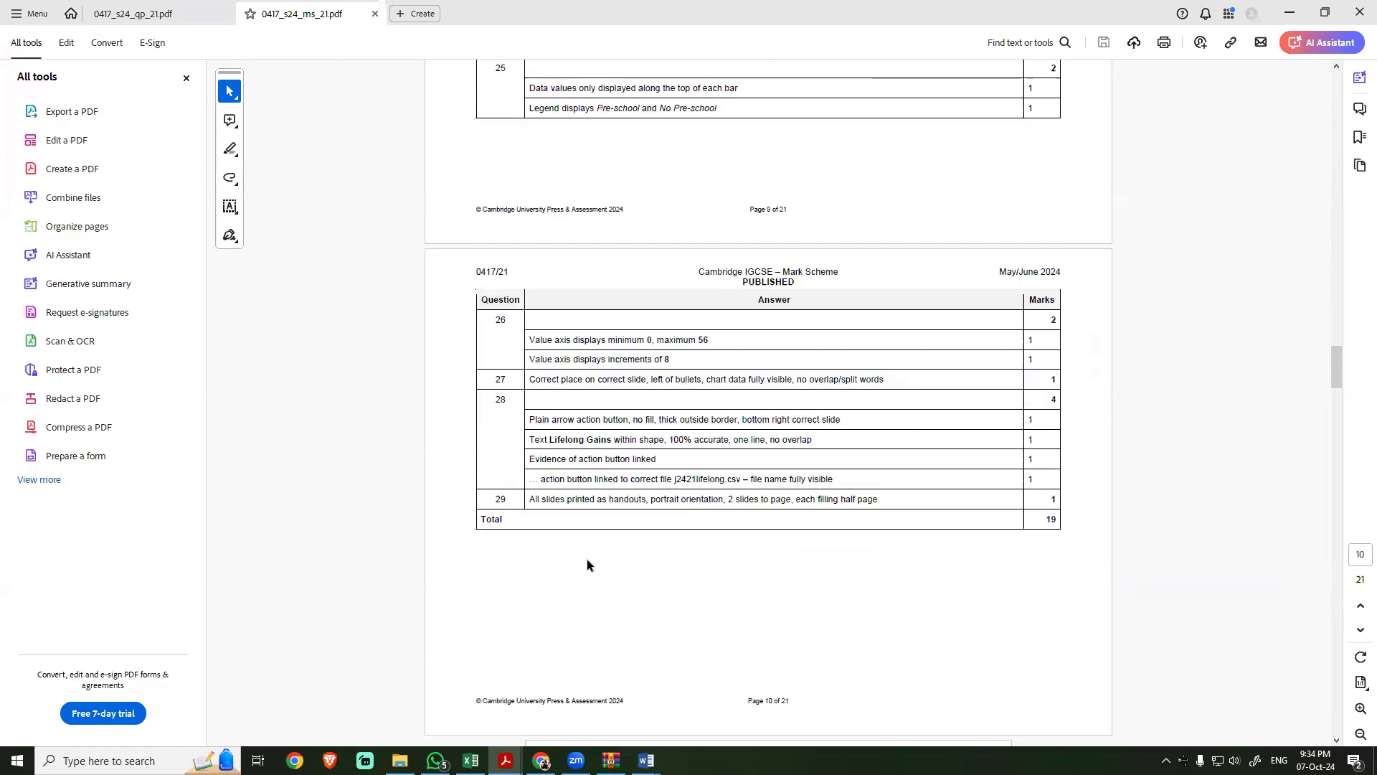
scroll(587, 558, up, 3)
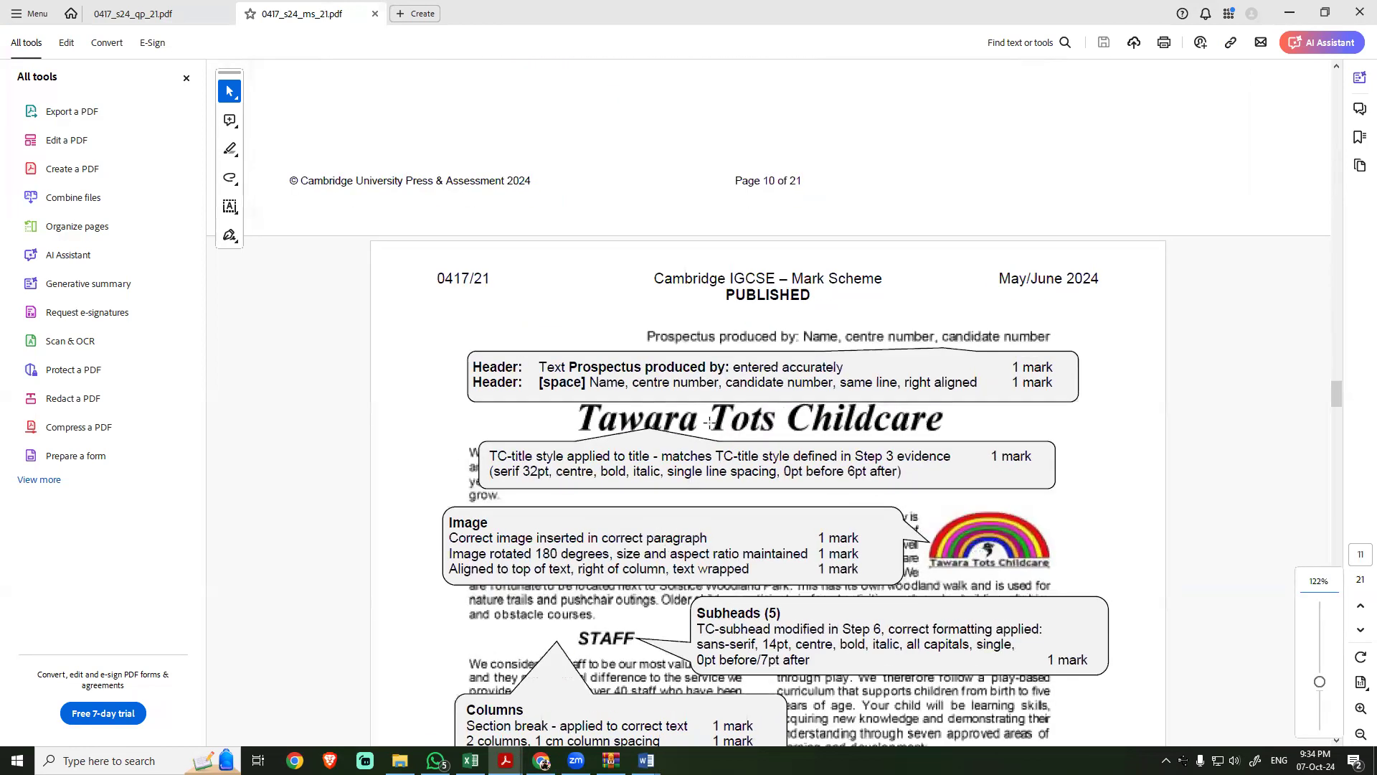
Step: Compare the header, title and rotated logo image in the NURSERY print preview in Word with the annotated model answer
key(alt+Tab)
key(alt+Tab)
key(alt+Tab)
key(alt+Tab)
scroll(640, 451, up, 5)
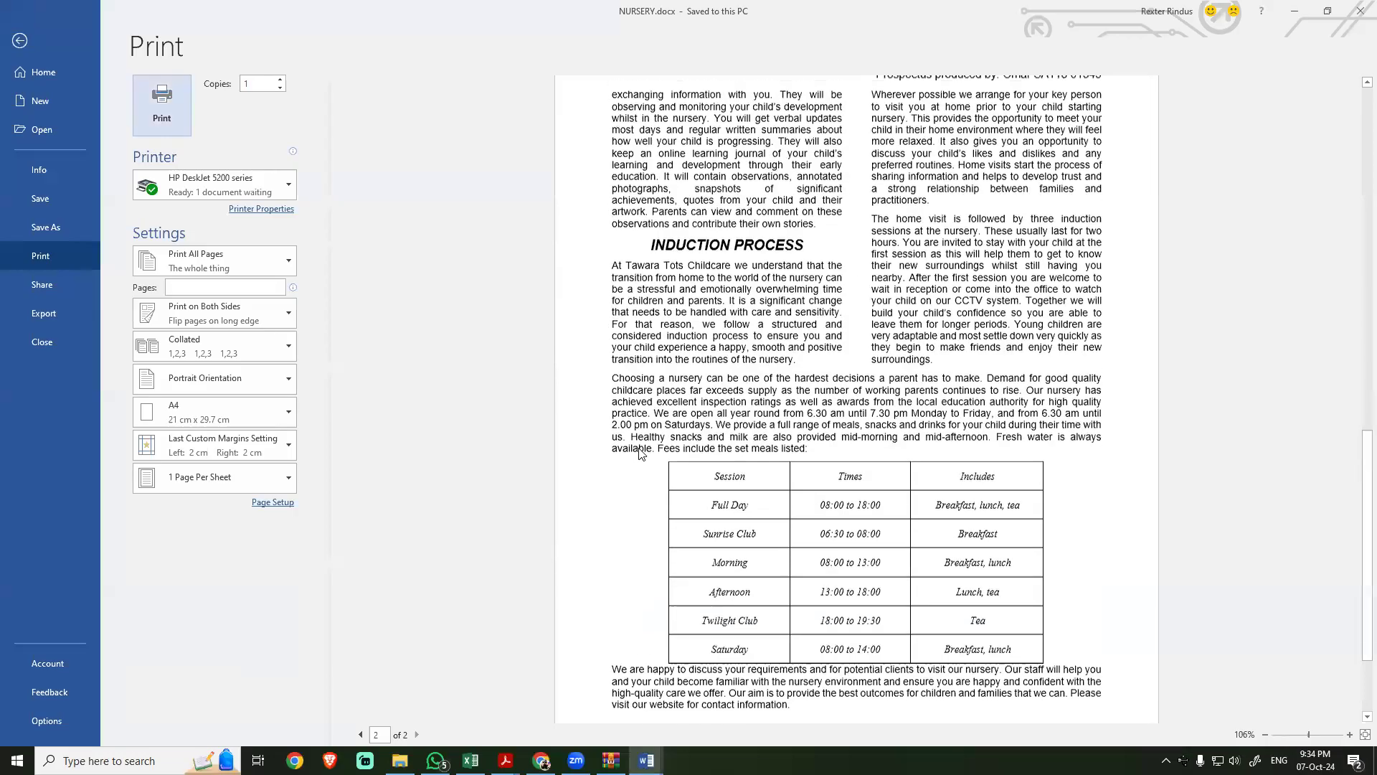
scroll(658, 443, up, 3)
key(alt+Tab)
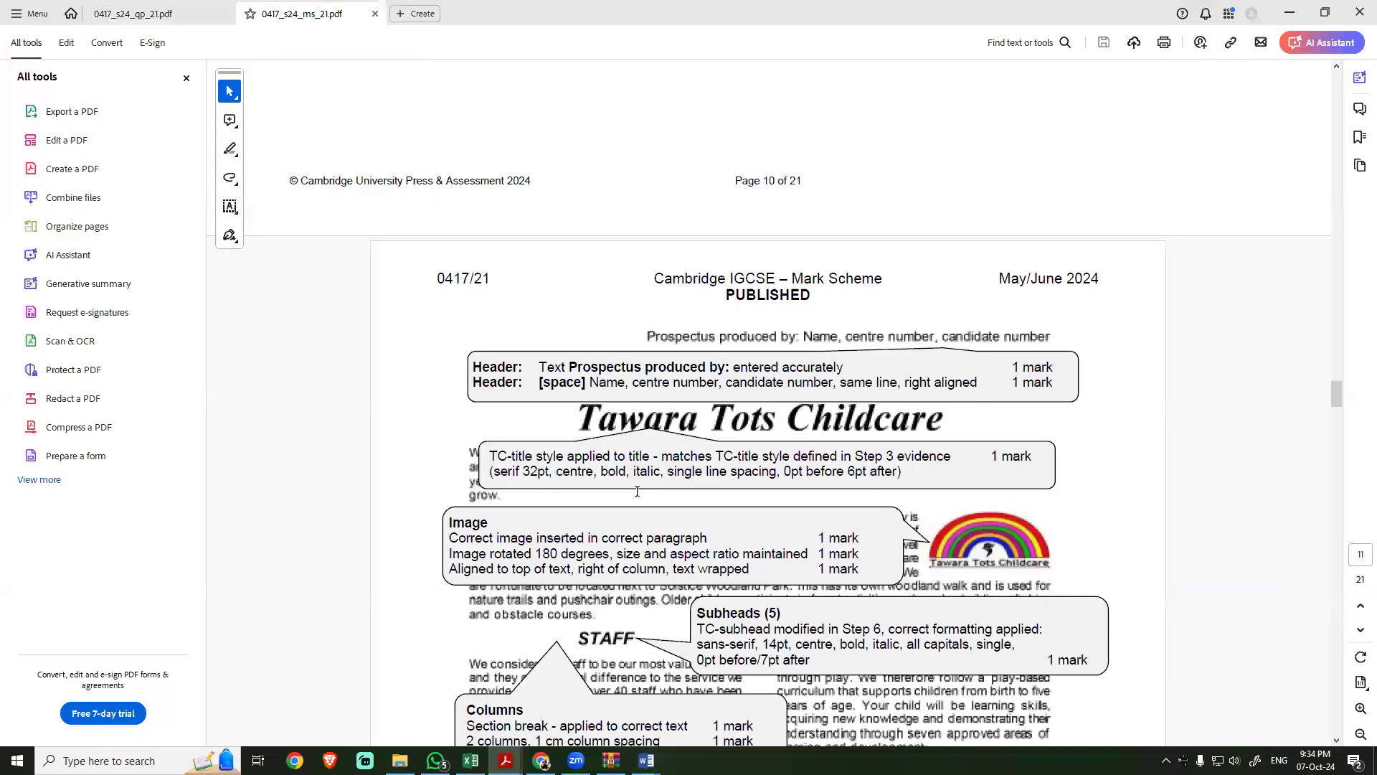
scroll(552, 547, down, 3)
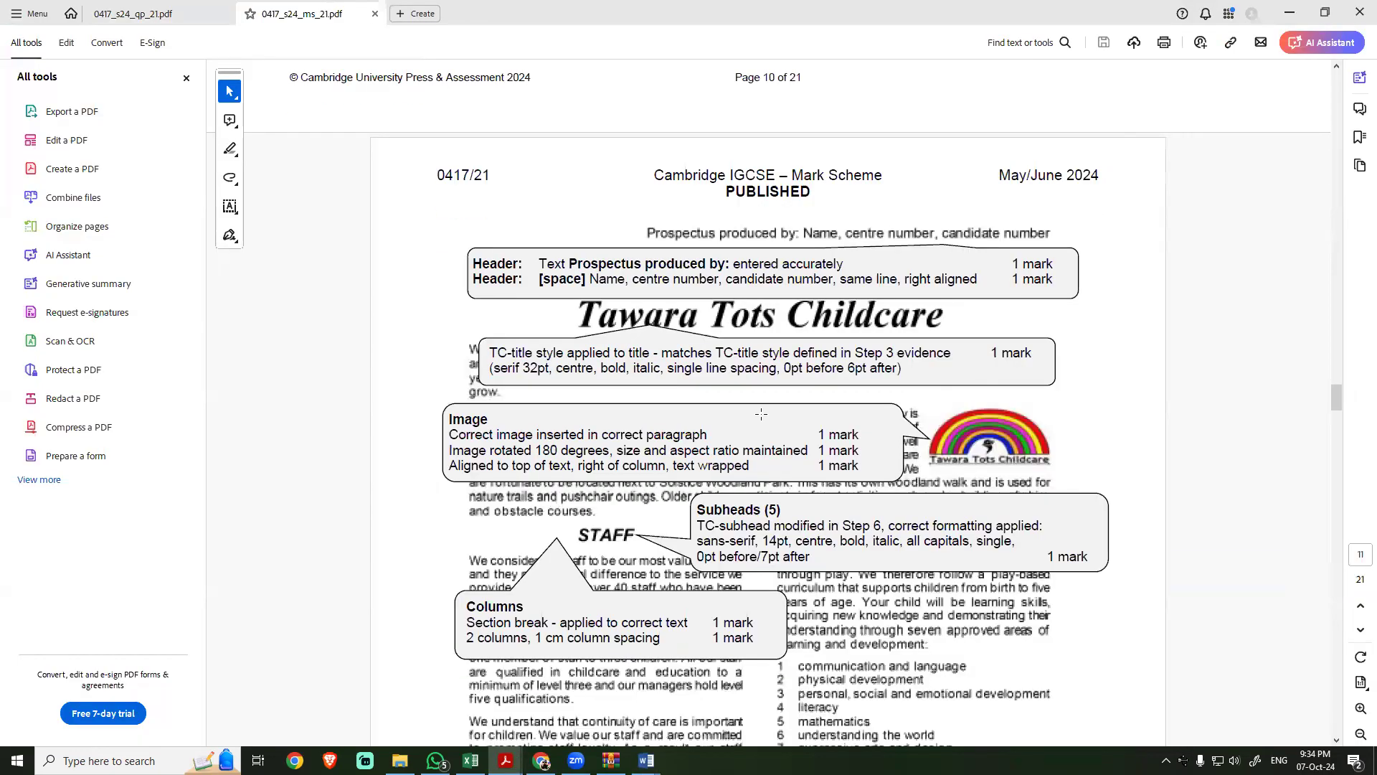
click(958, 441)
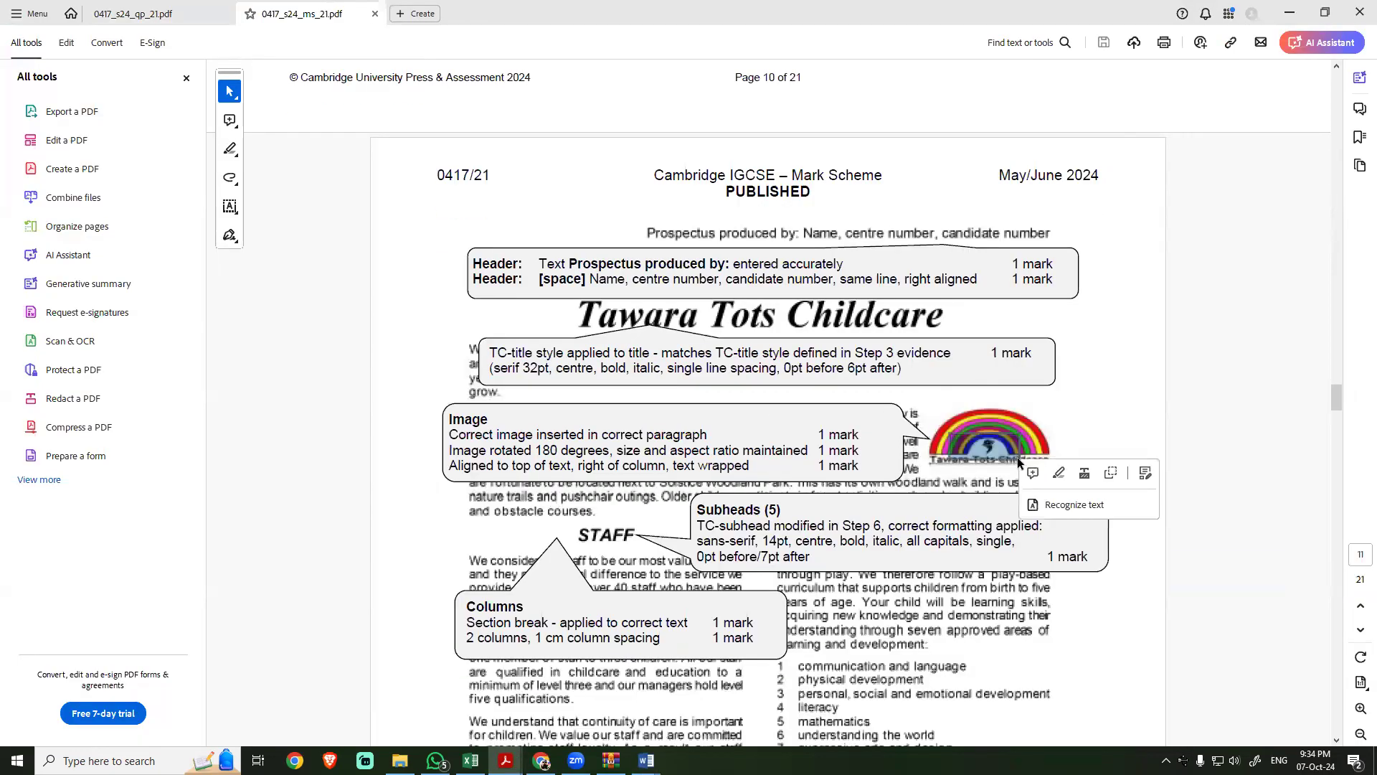
key(alt+Tab)
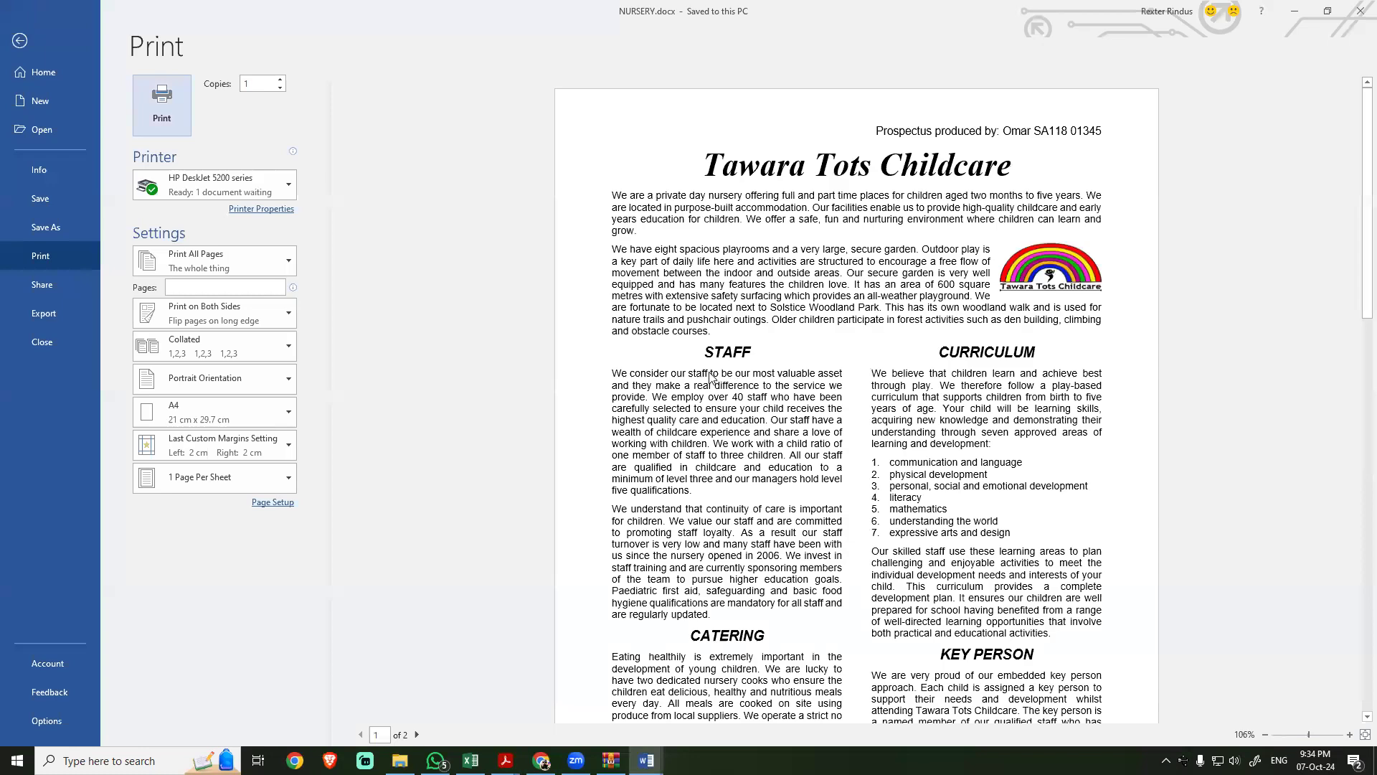
Step: Check the subheads, two-column layout and numbered list in the NURSERY preview against the mark scheme's criteria
scroll(960, 370, down, 3)
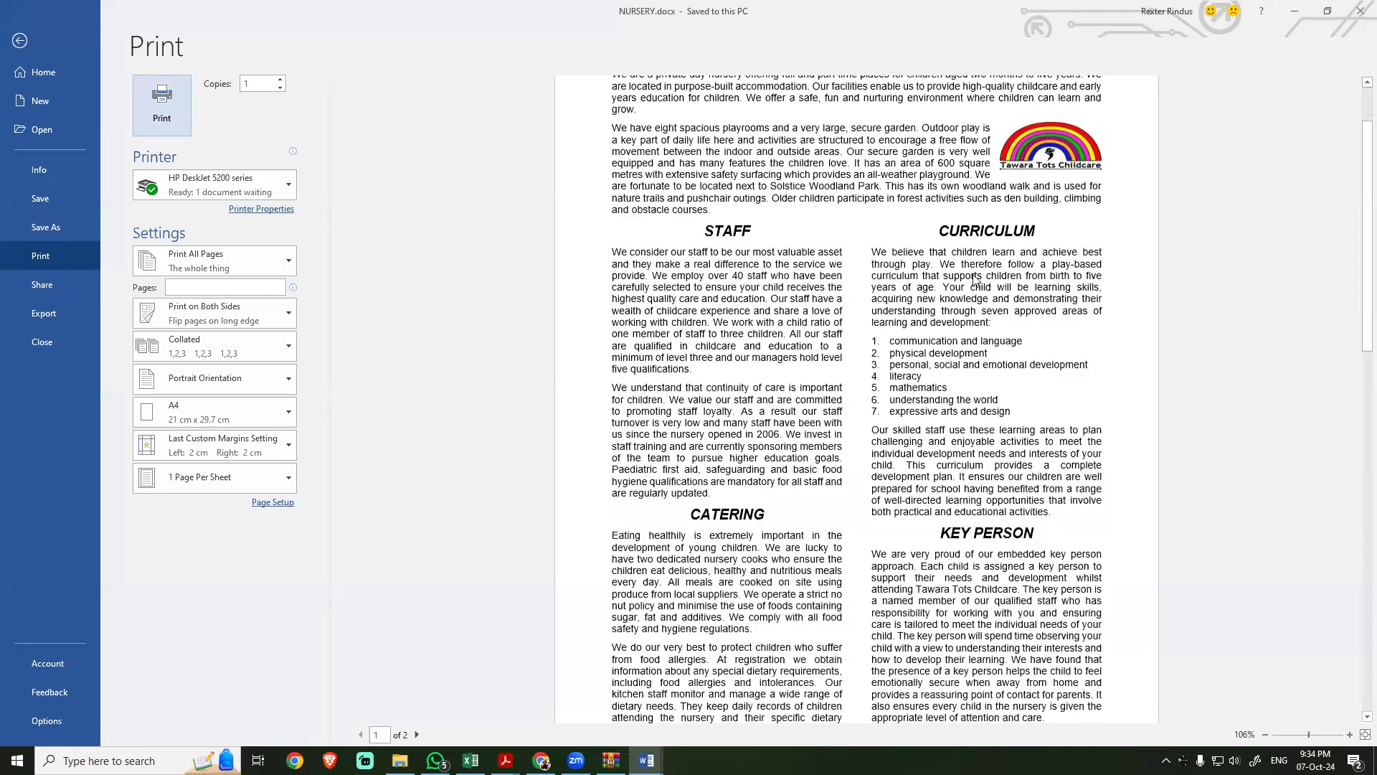
key(alt+Tab)
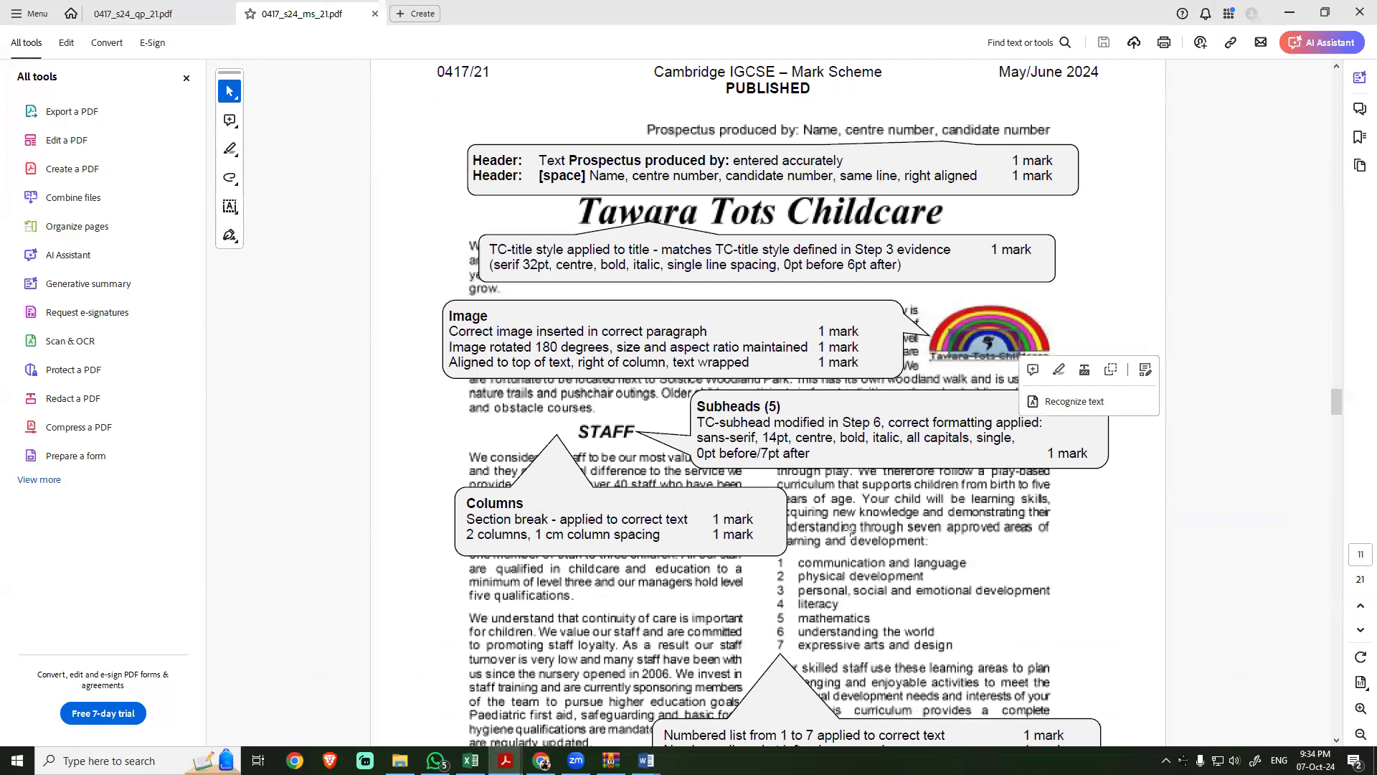
scroll(850, 531, down, 3)
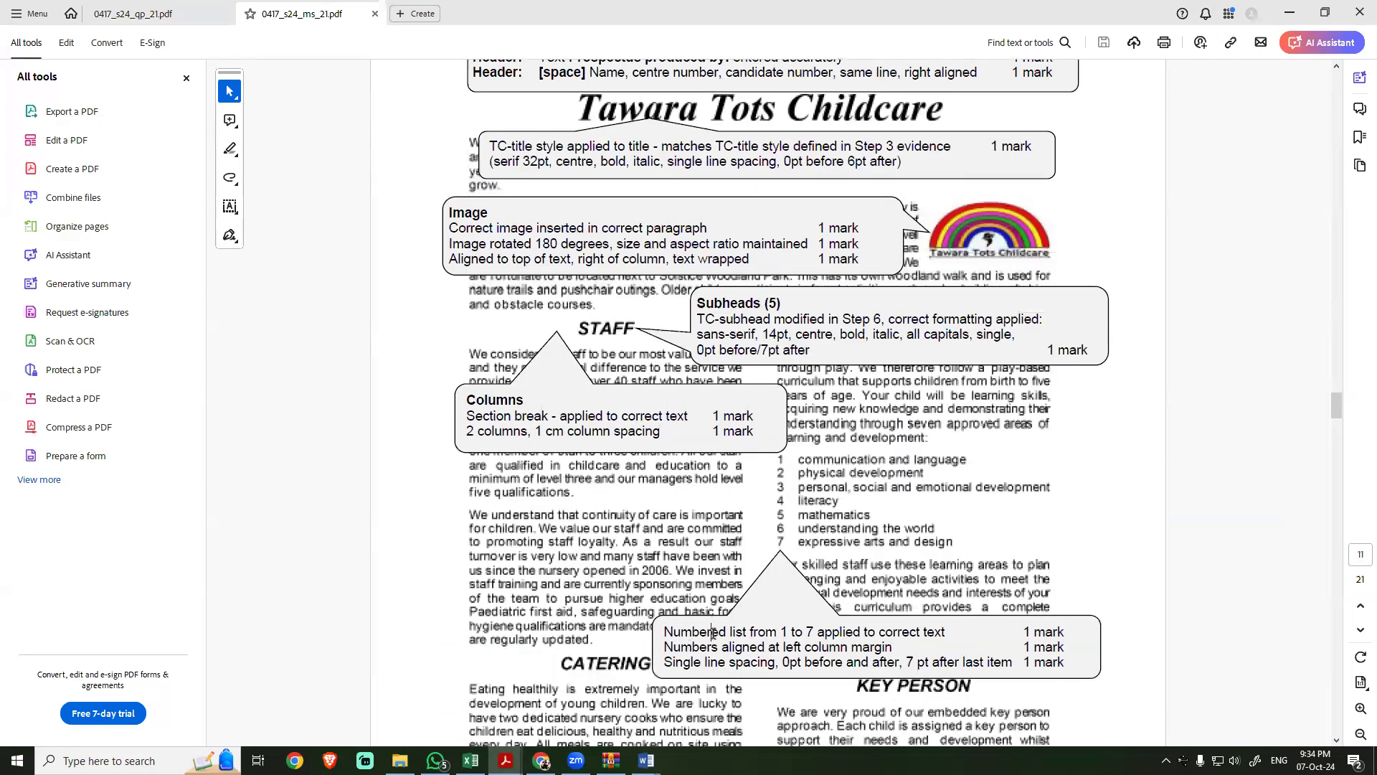
drag(777, 632, 663, 631)
click(701, 518)
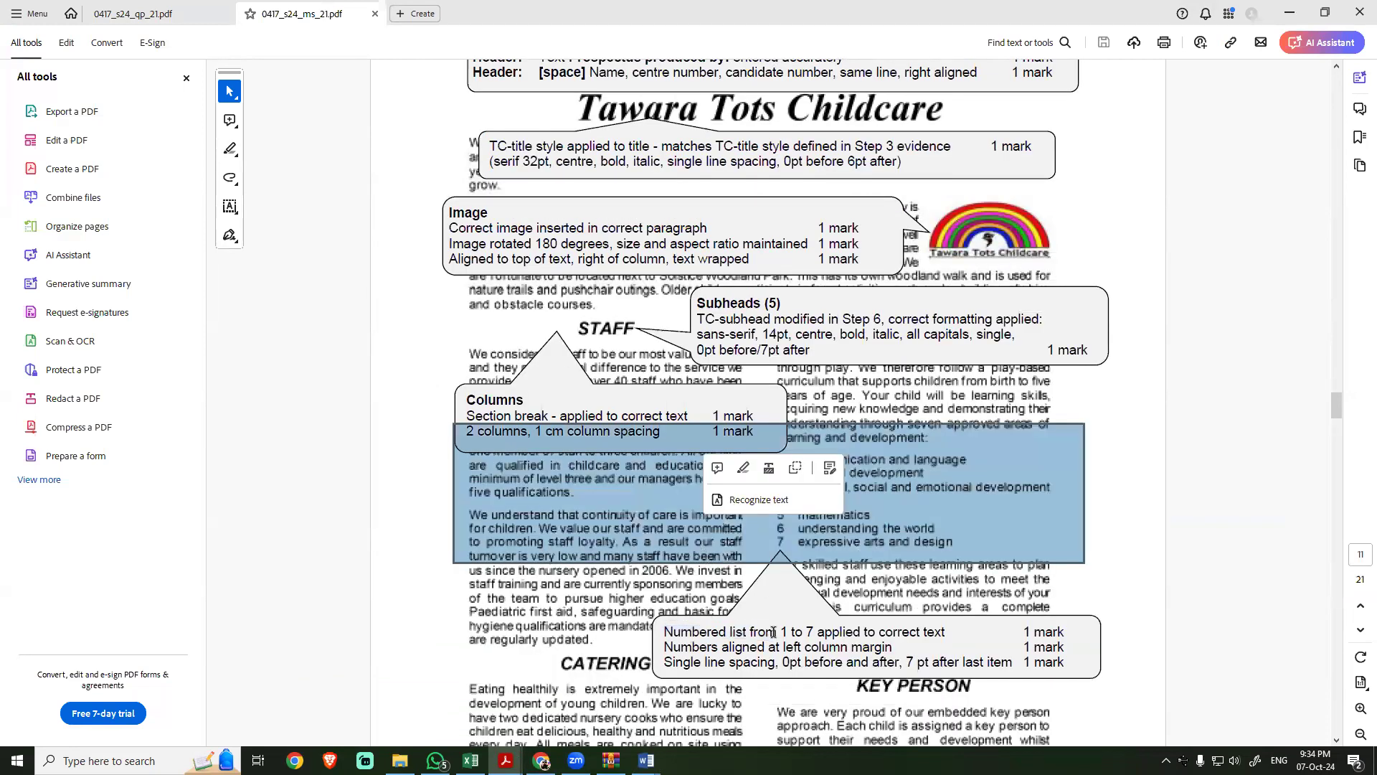
click(733, 662)
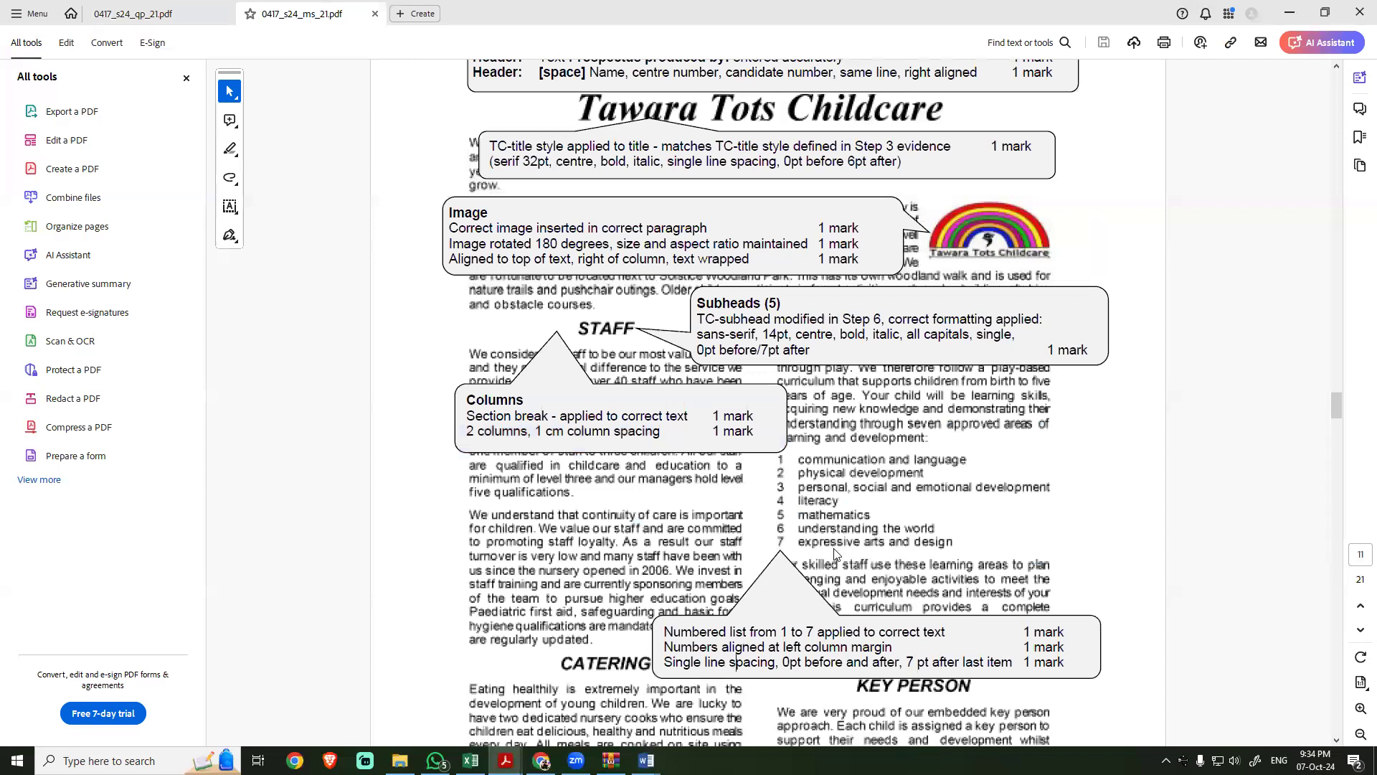
key(alt+Tab)
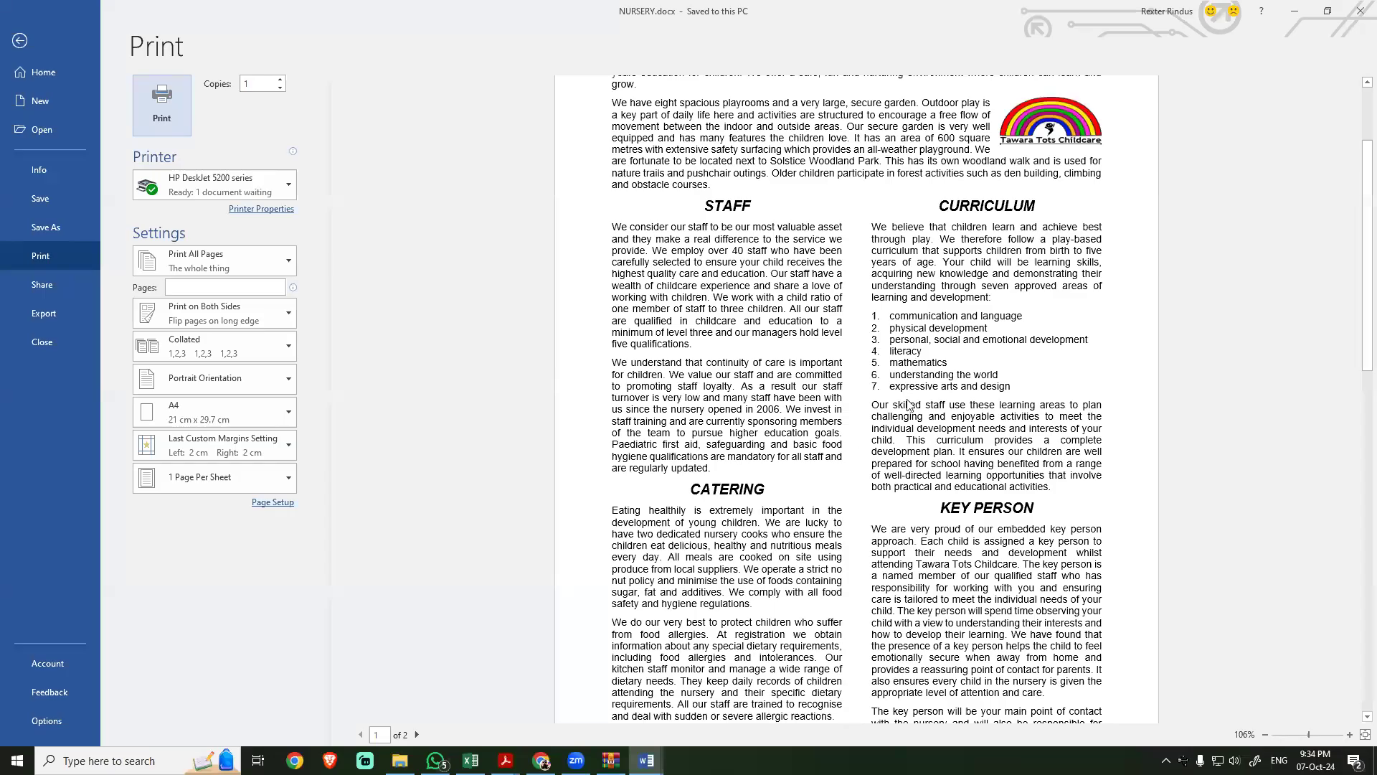
key(alt+Tab)
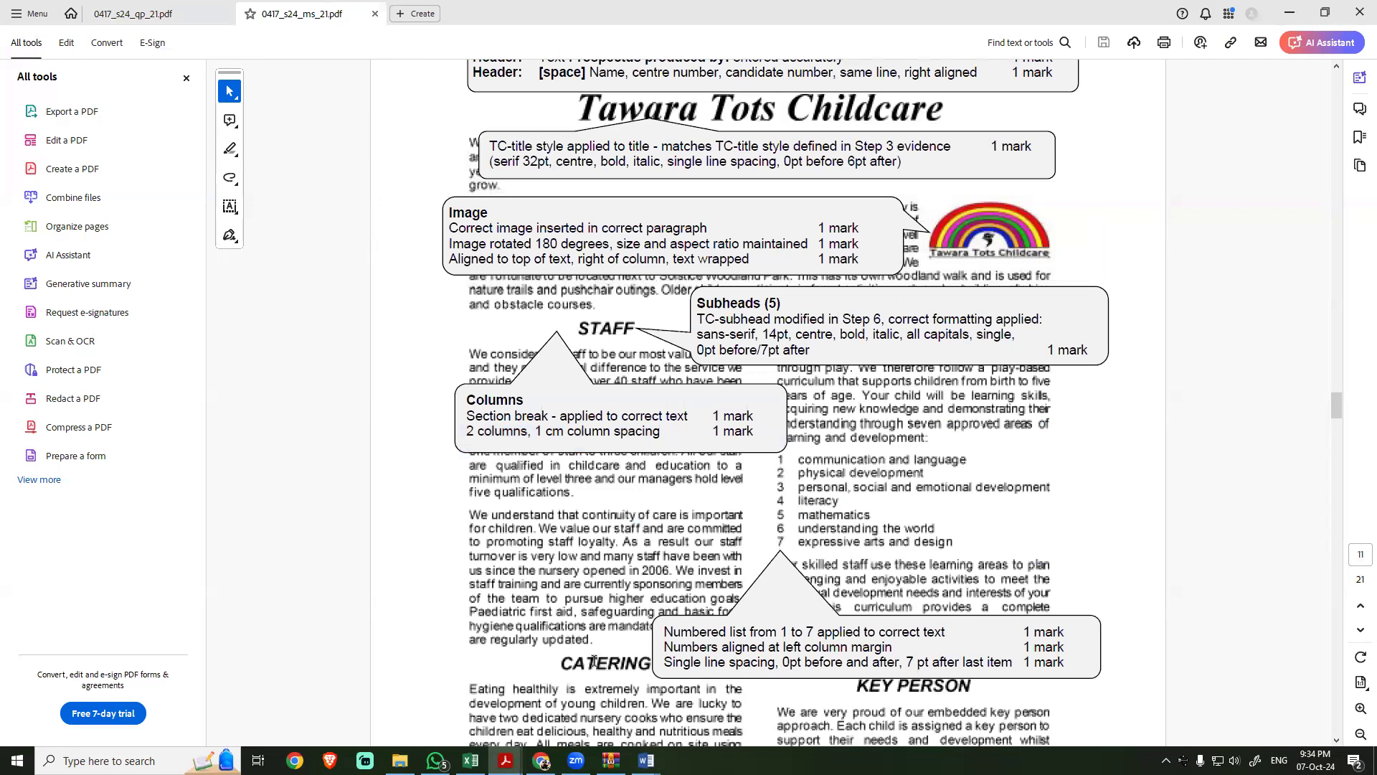
Step: Check the left-aligned automated page number in the NURSERY footer against the mark scheme's Footer criterion
scroll(594, 661, down, 3)
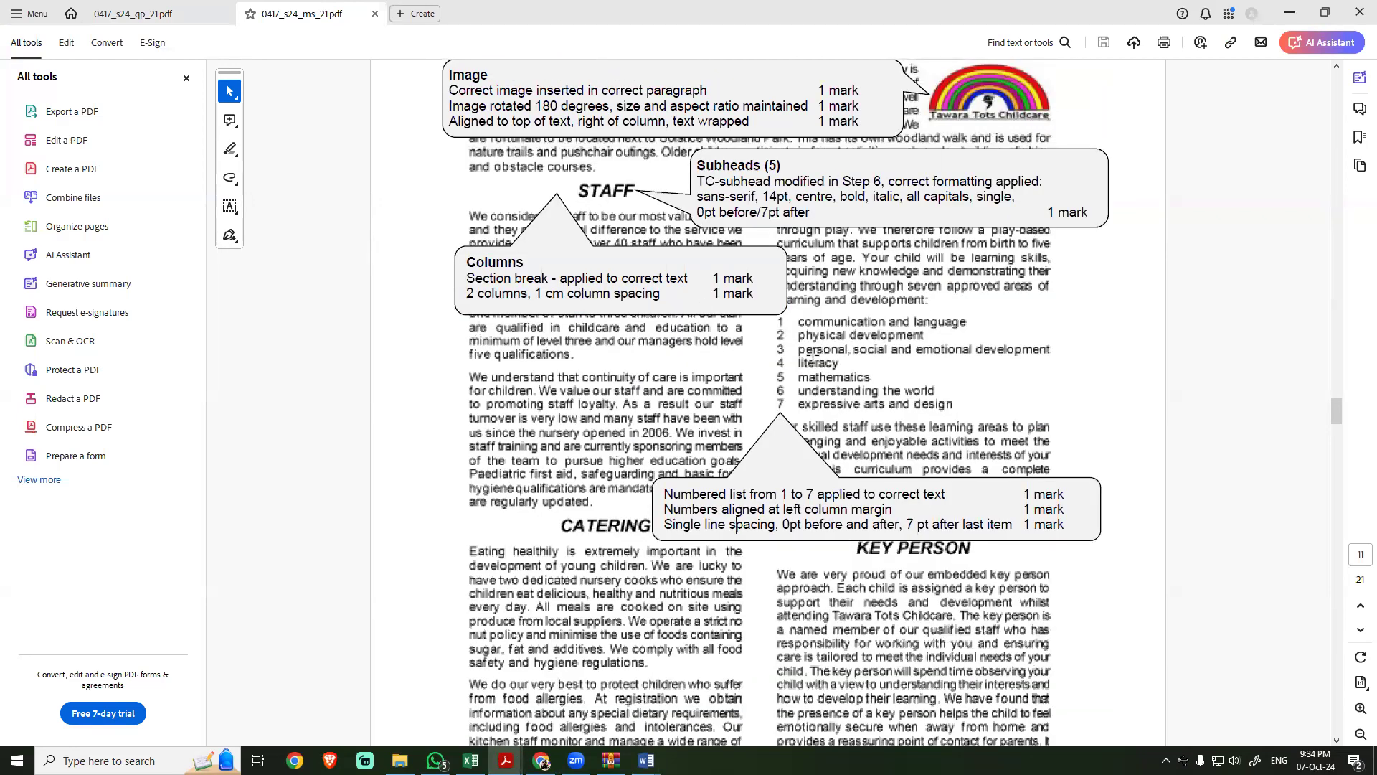
key(alt+Tab)
key(alt+Tab)
scroll(637, 477, down, 8)
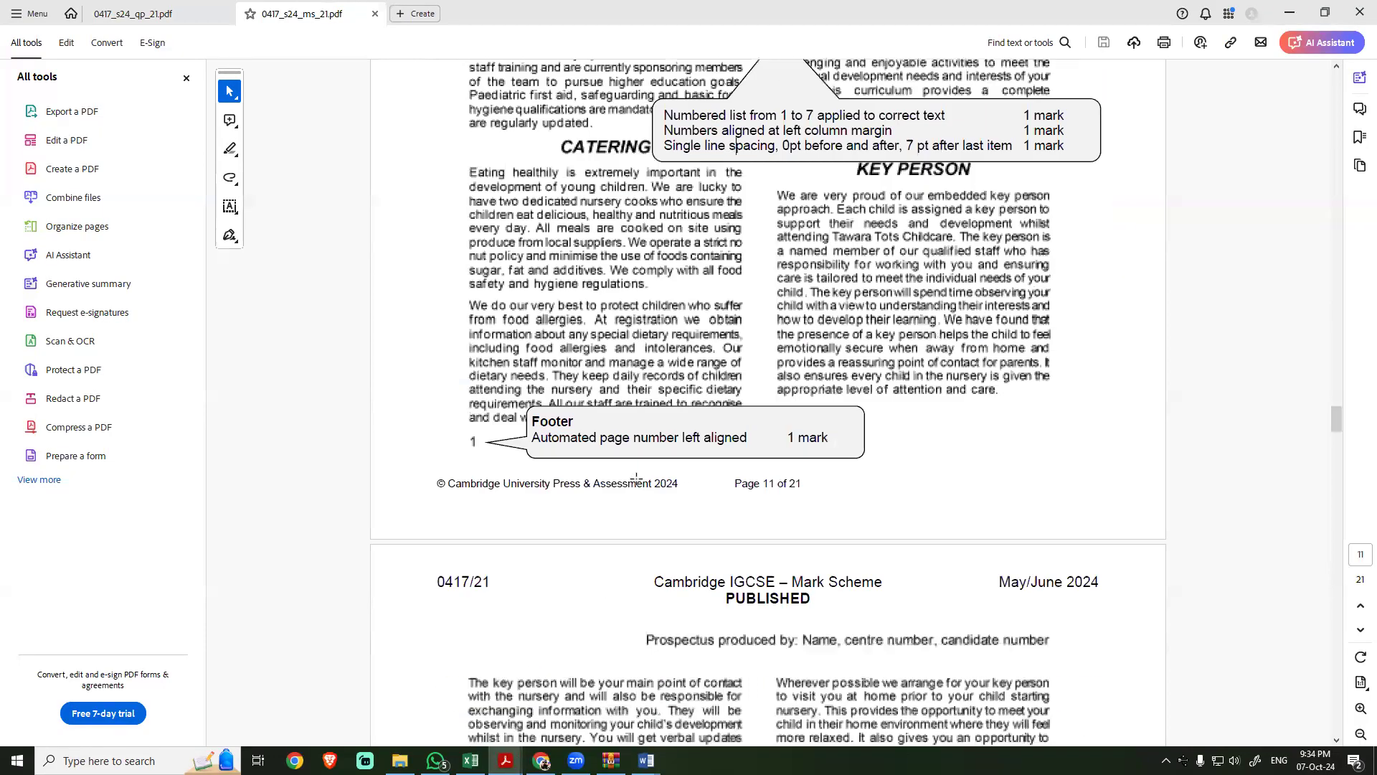
Step: Compare the session table's width and centring within the page margins with the Table criteria on mark scheme page 12
key(alt+Tab)
scroll(634, 588, down, 5)
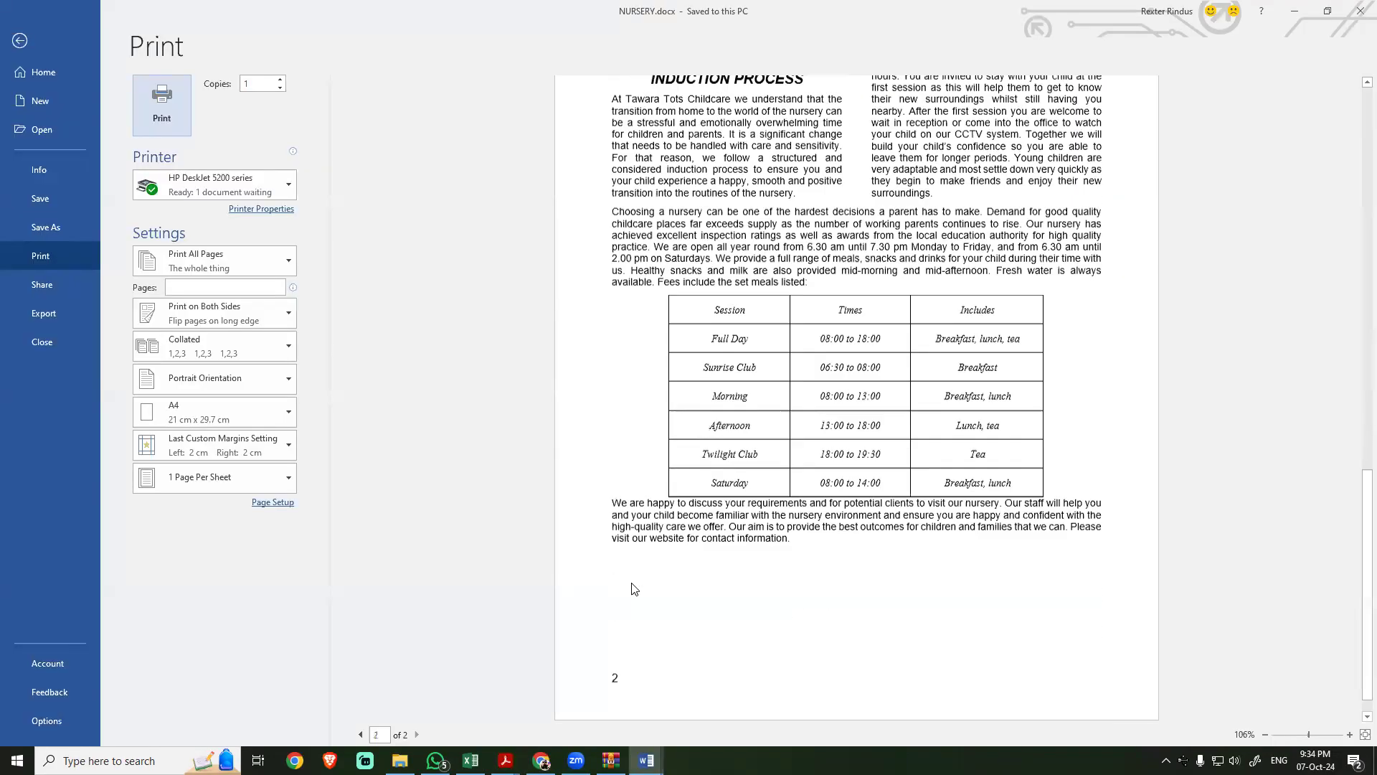
key(alt+Tab)
scroll(610, 518, down, 5)
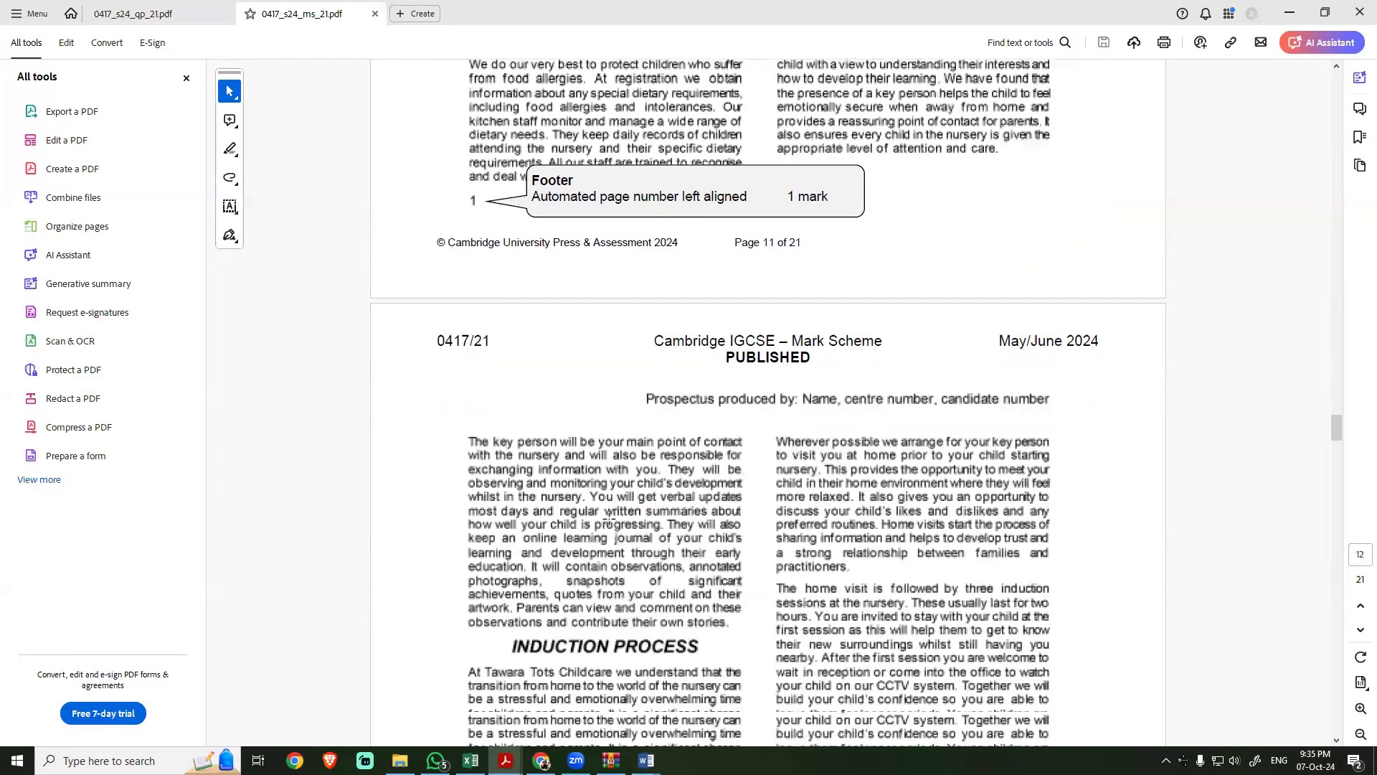
scroll(610, 518, down, 5)
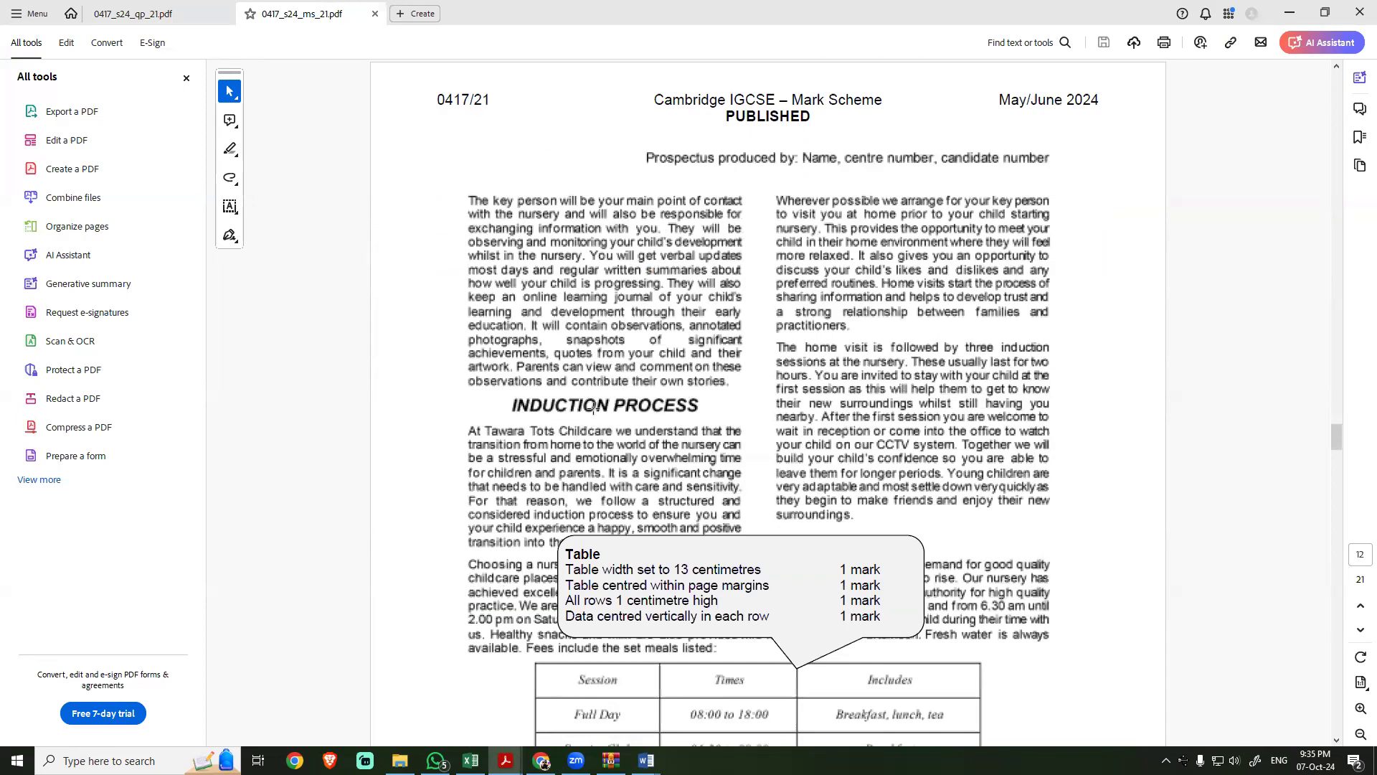
scroll(595, 401, down, 3)
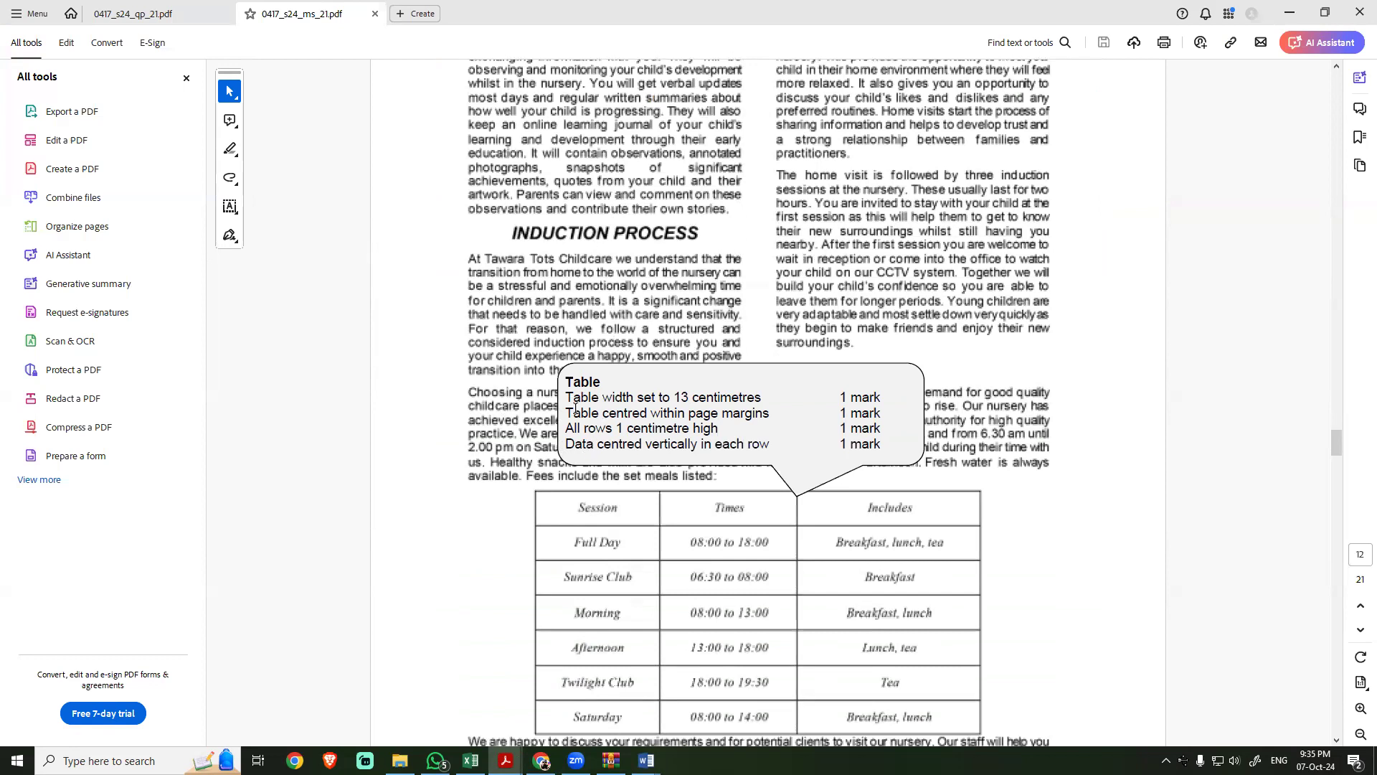
triple_click(575, 412)
key(alt+Tab)
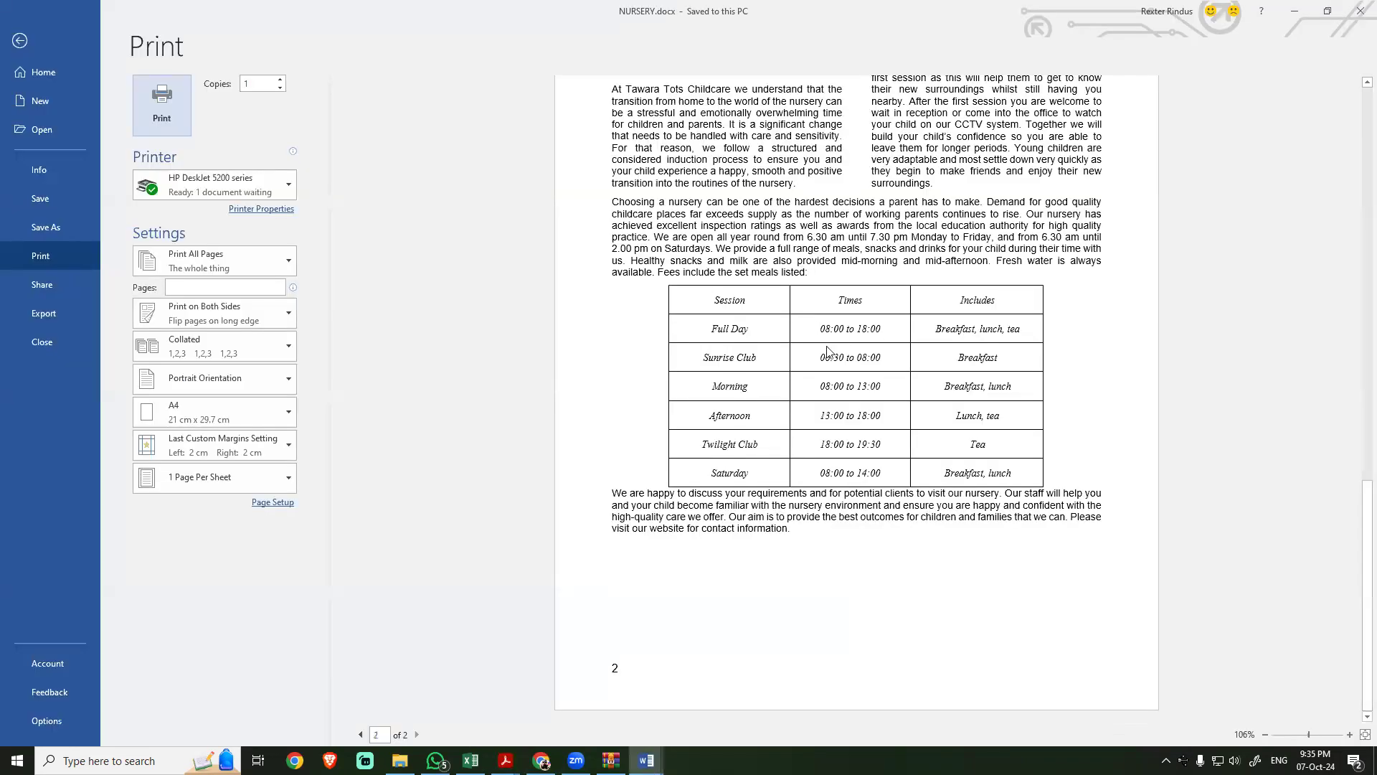
key(alt+Tab)
Step: Check the session table's row height and vertical centring of data against the mark scheme's Table criteria
drag(583, 429, 718, 429)
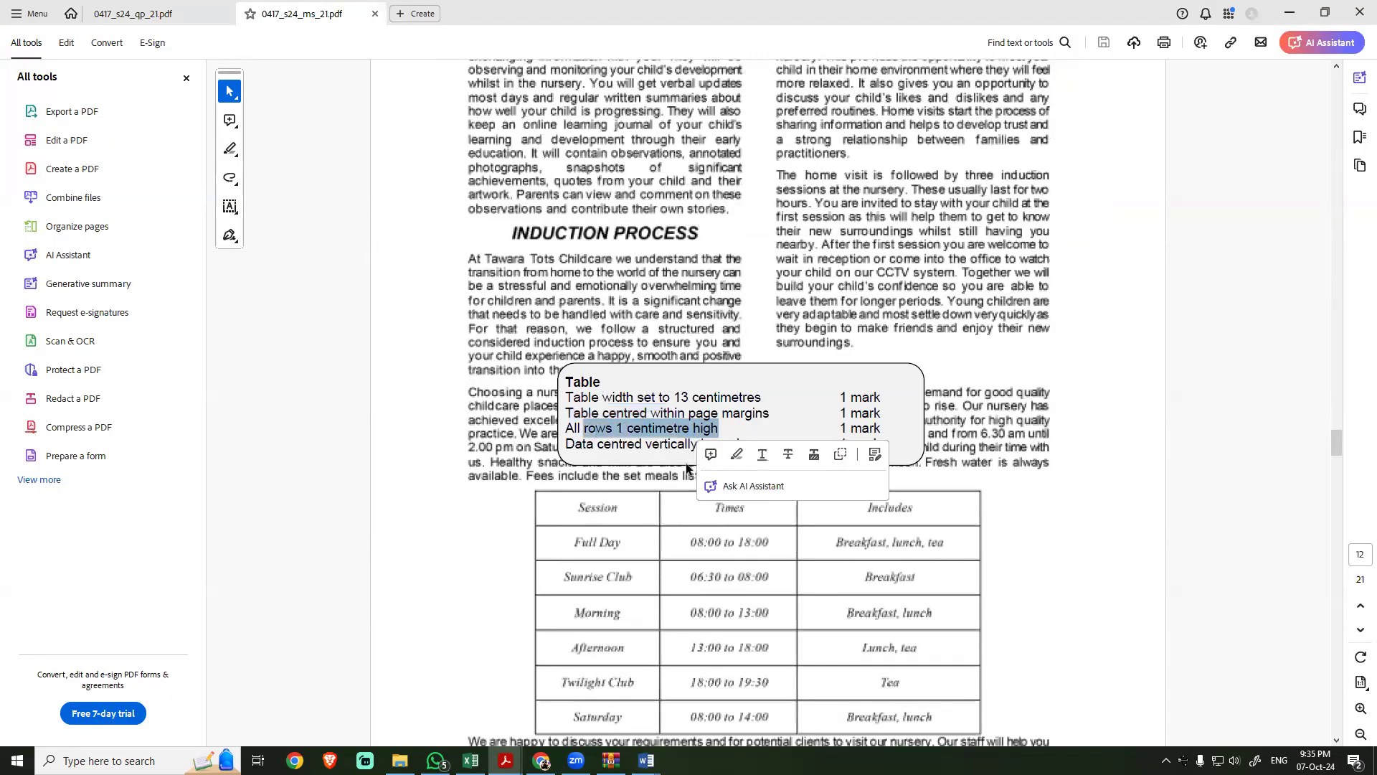
key(alt+Tab)
key(alt+Tab)
drag(598, 444, 780, 443)
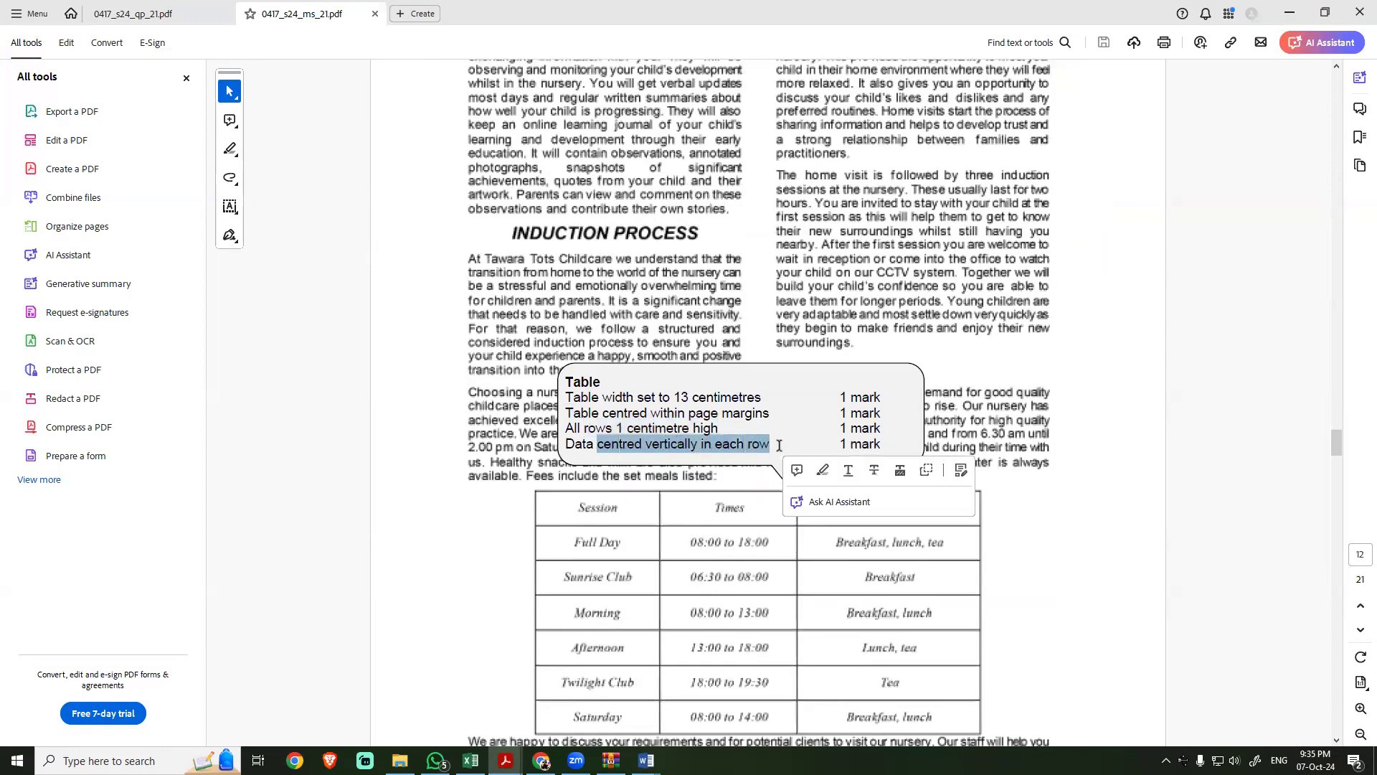
key(alt+Tab)
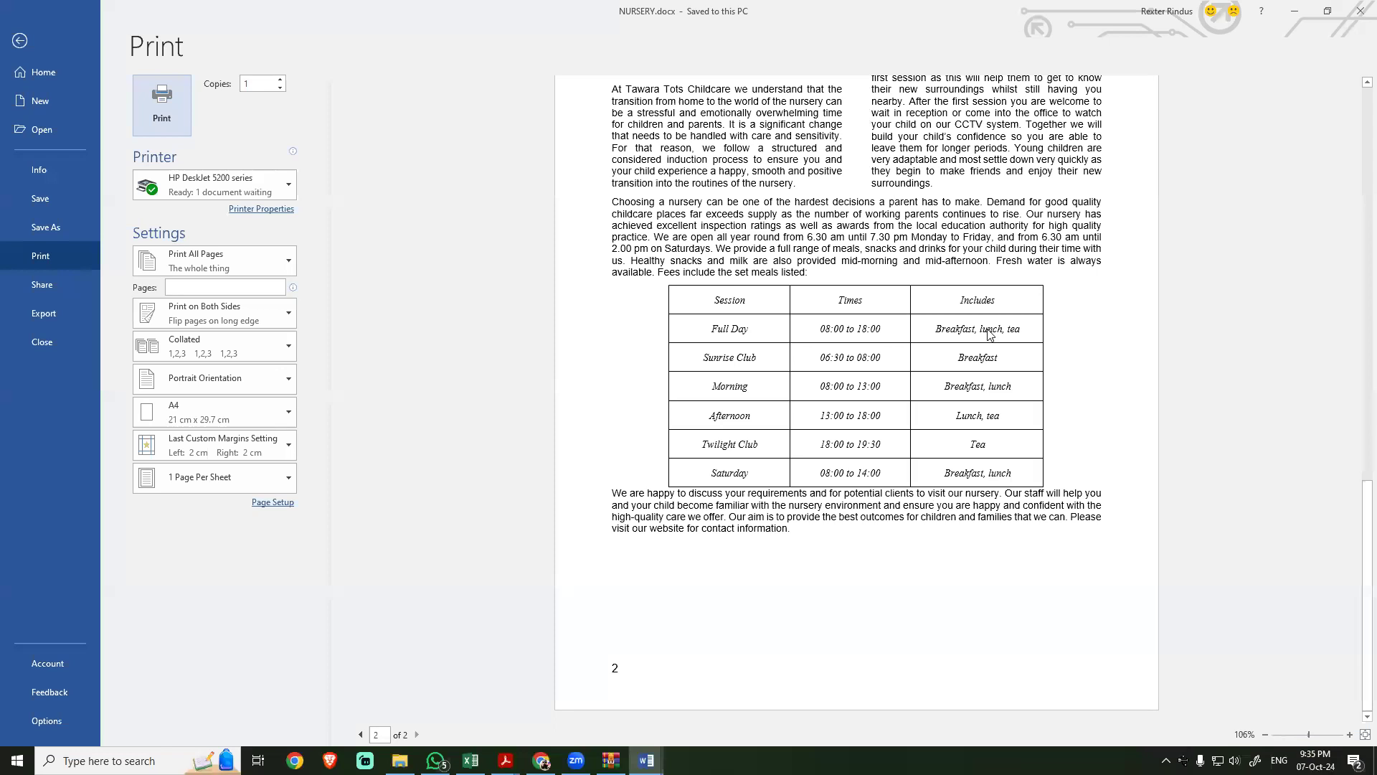
Step: Compare the closing paragraph and overall page layout of NURSERY with the mark scheme's Document Presentation criteria
key(alt+Tab)
scroll(766, 553, down, 3)
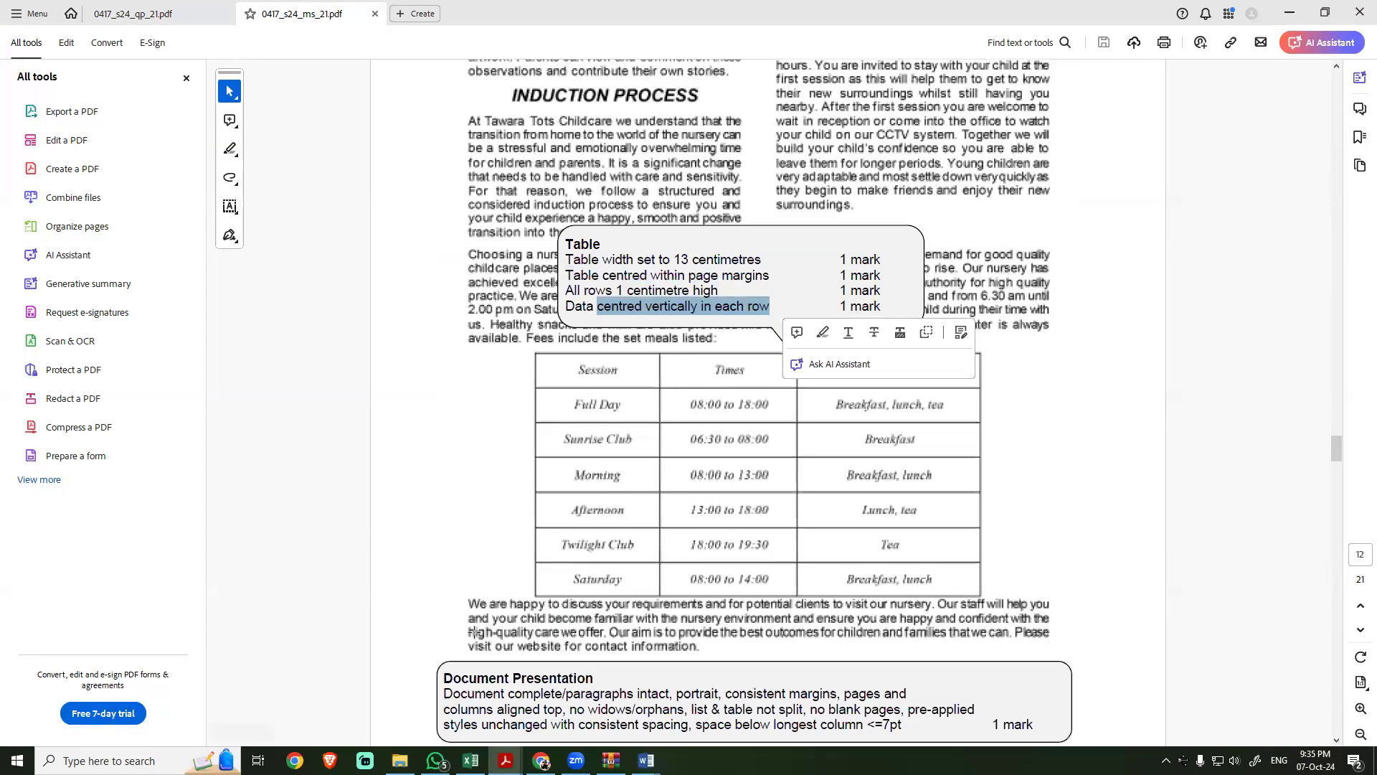
click(537, 605)
drag(537, 605, 1046, 609)
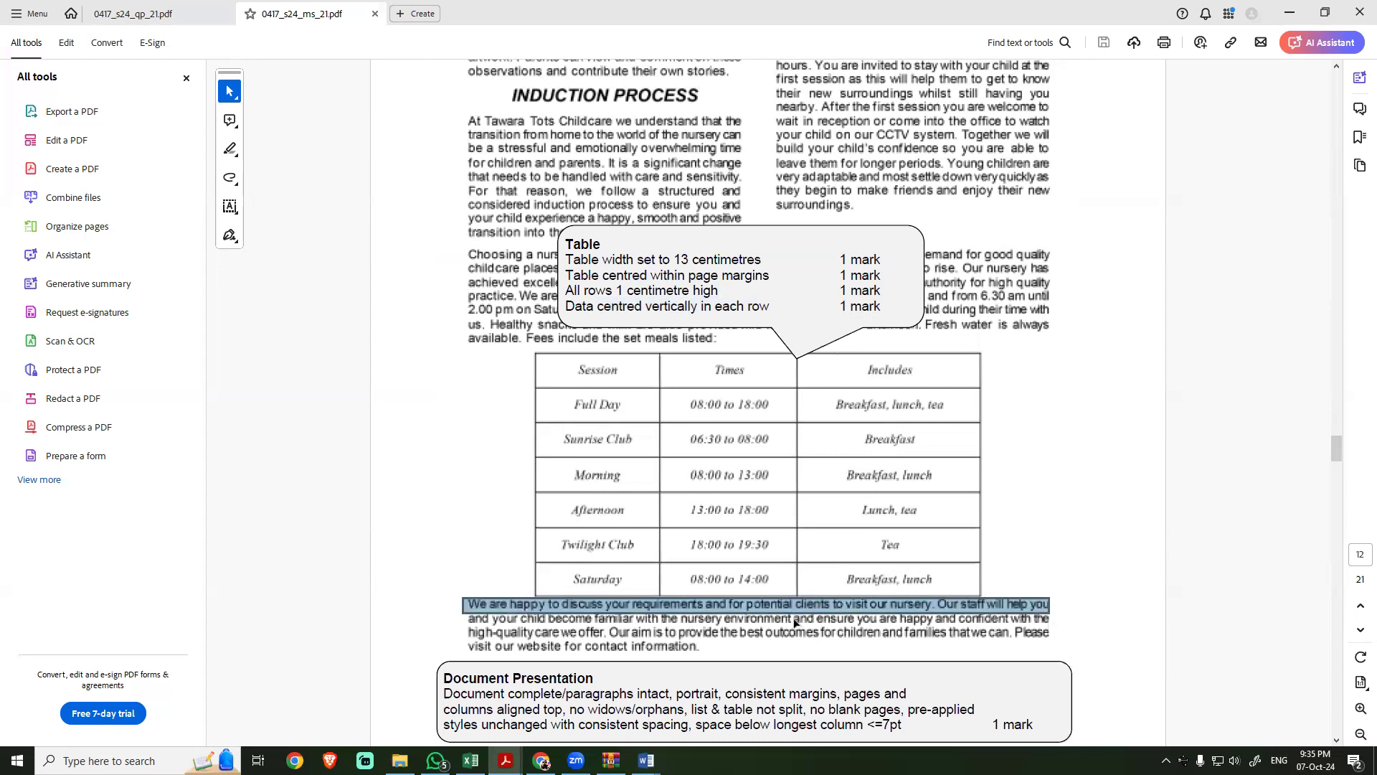
click(629, 574)
key(alt+Tab)
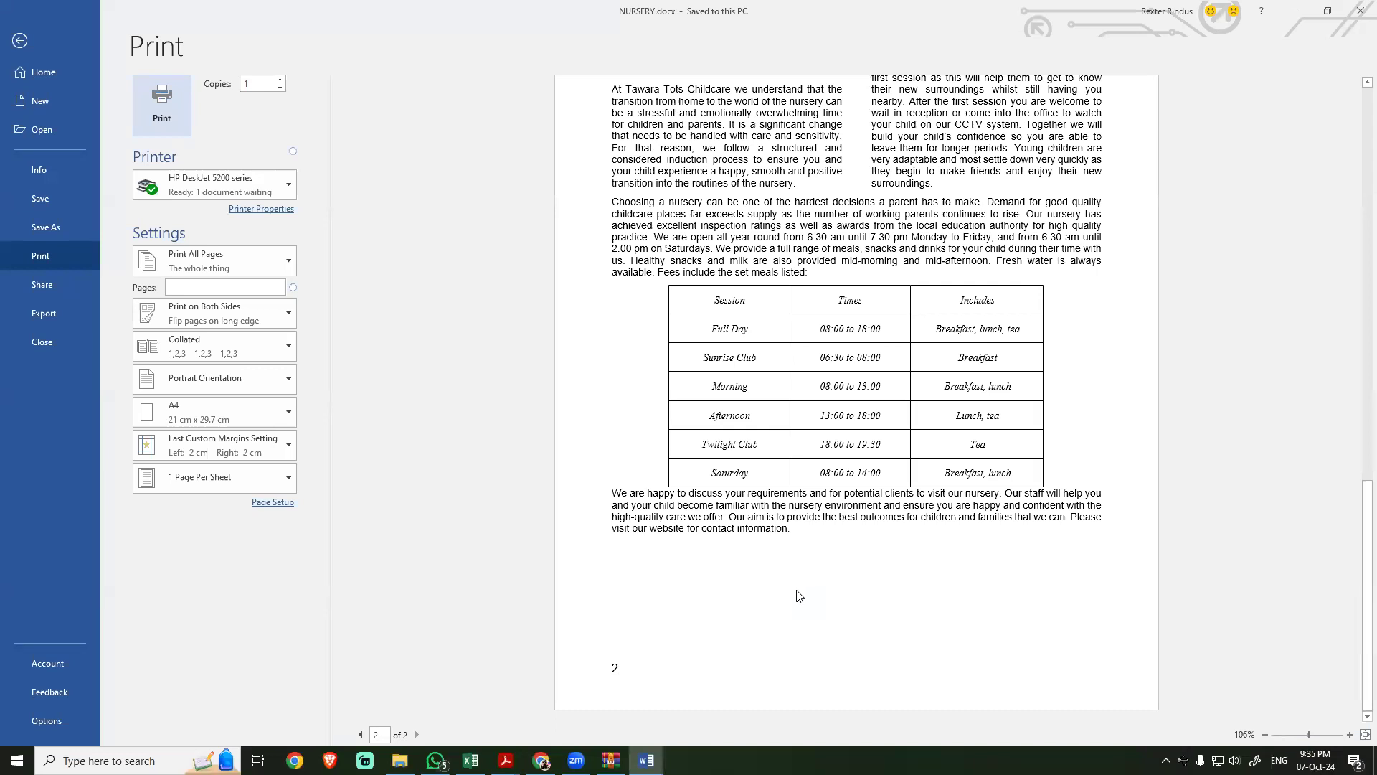
key(alt+Tab)
scroll(543, 621, down, 5)
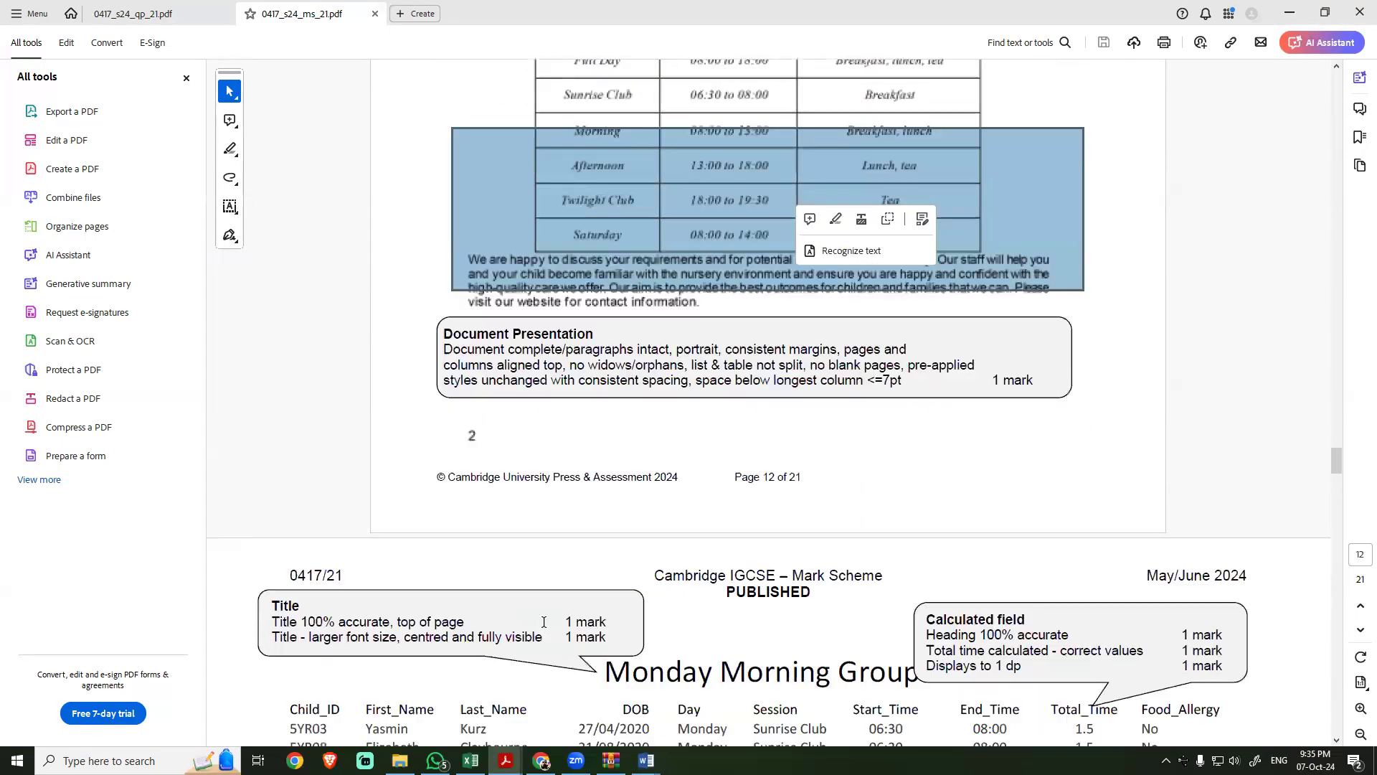
scroll(544, 621, up, 5)
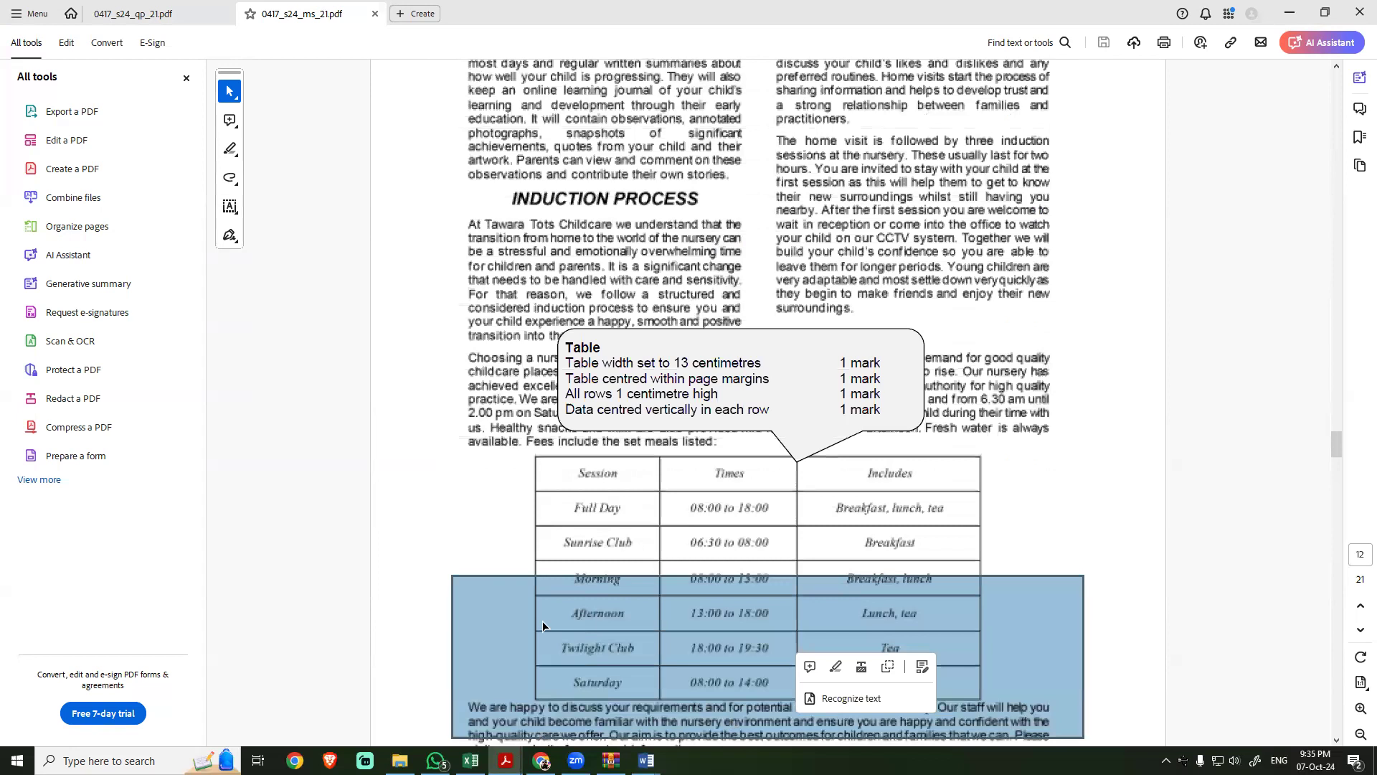